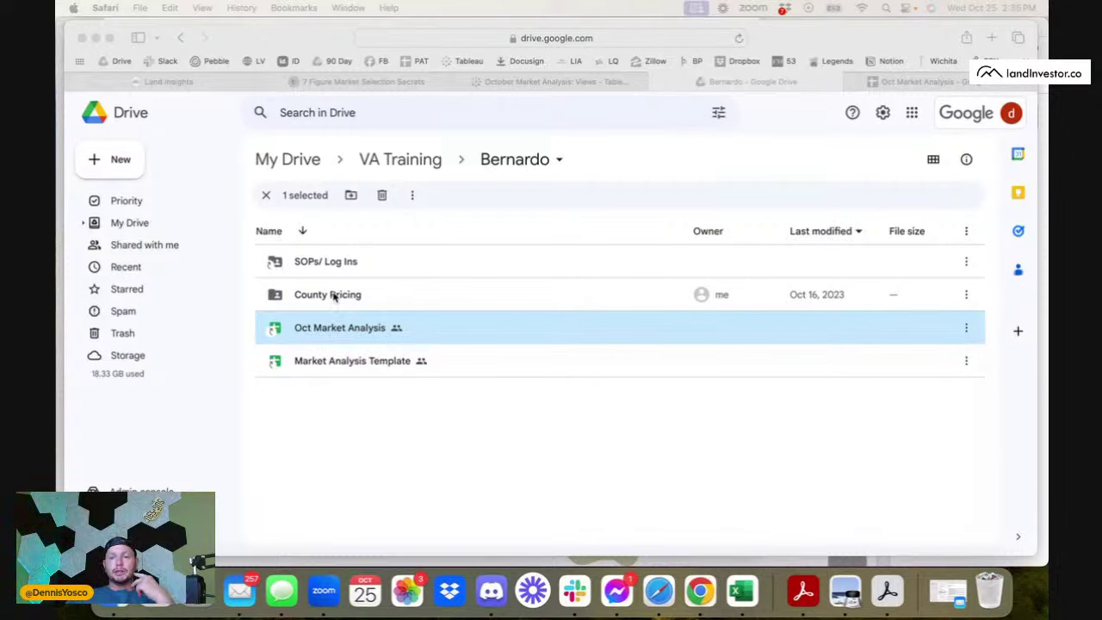
- Open the County Pricing folder and launch the Spartanburg County SC spreadsheet
double_click(346, 296)
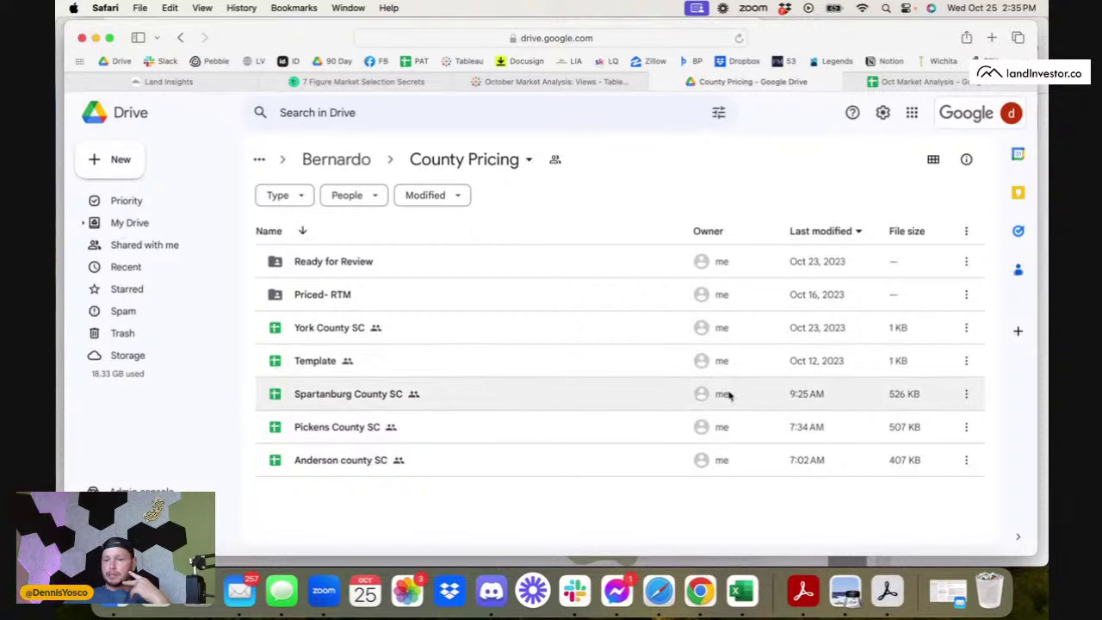
double_click(360, 394)
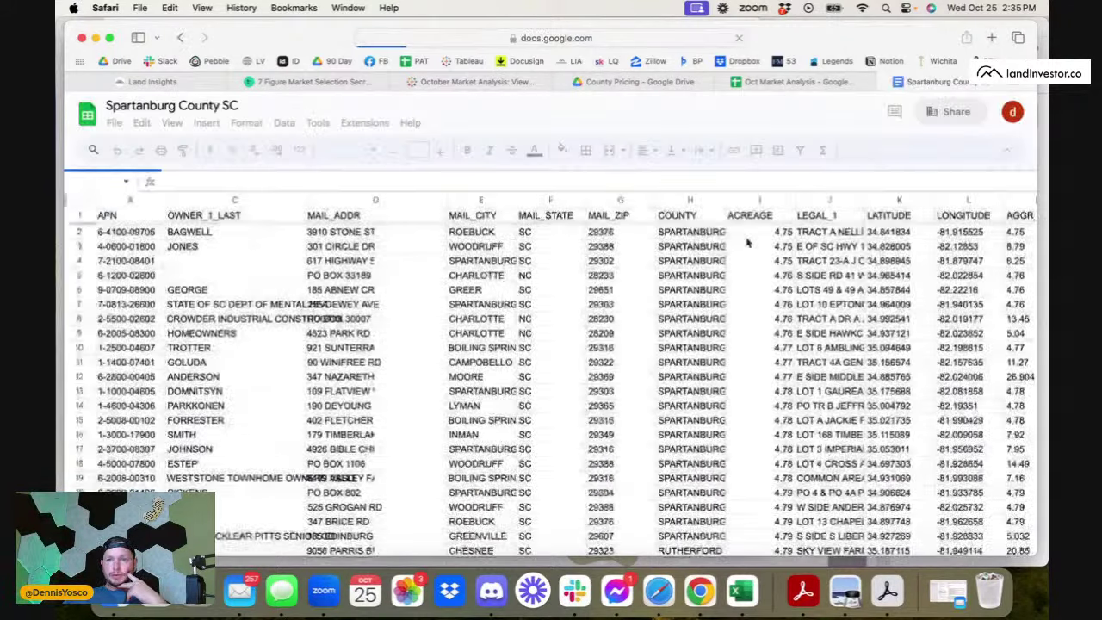
click(289, 538)
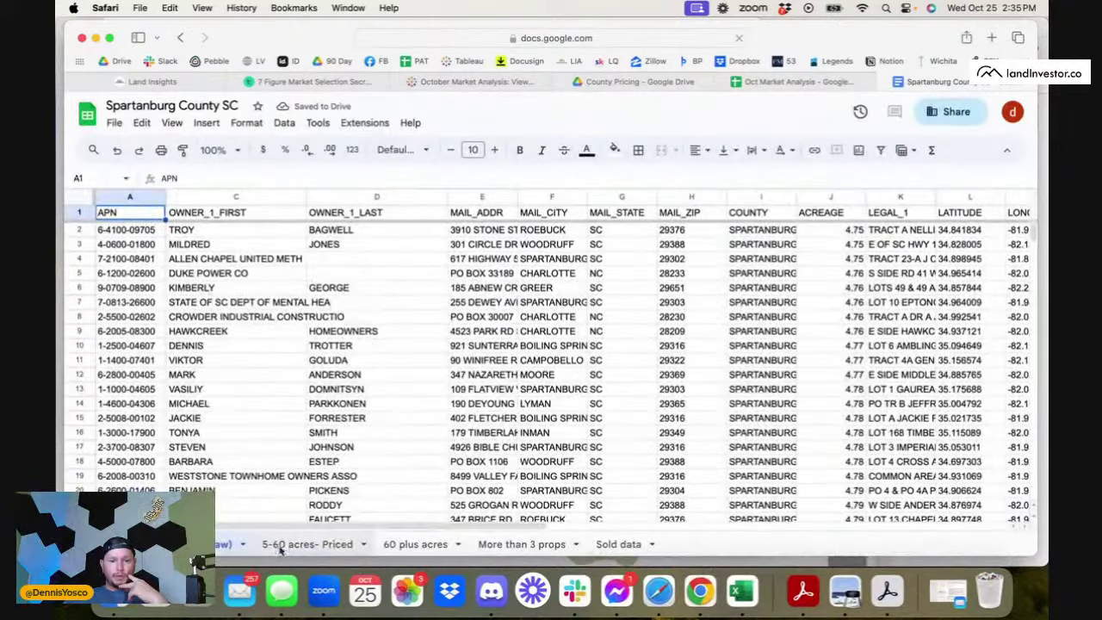
scroll(973, 258, right, 10)
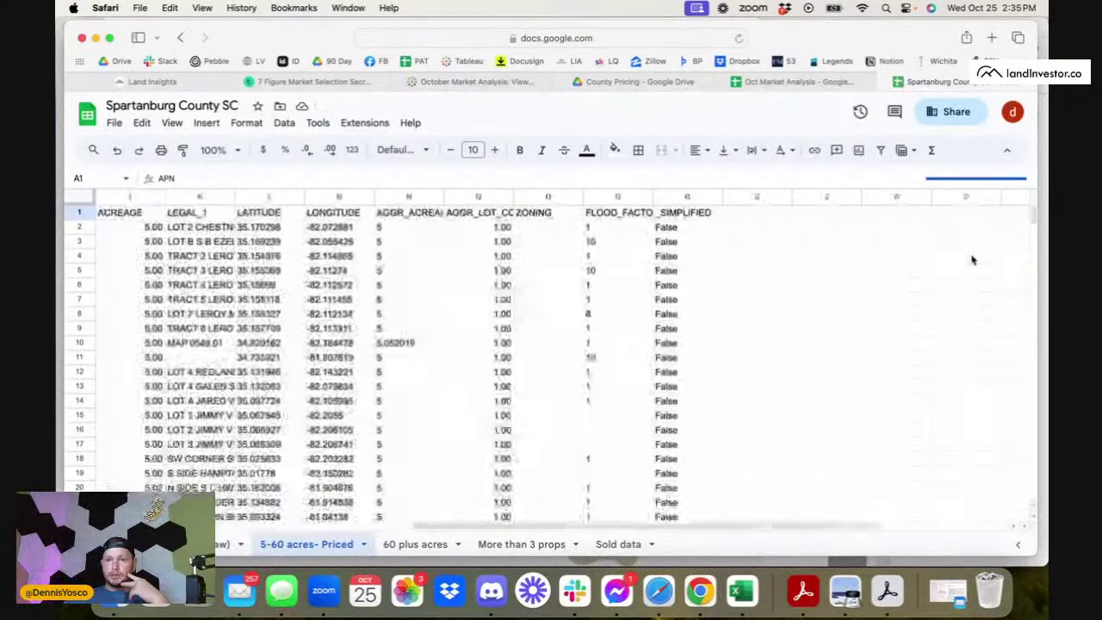
scroll(898, 253, left, 10)
scroll(699, 315, down, 20)
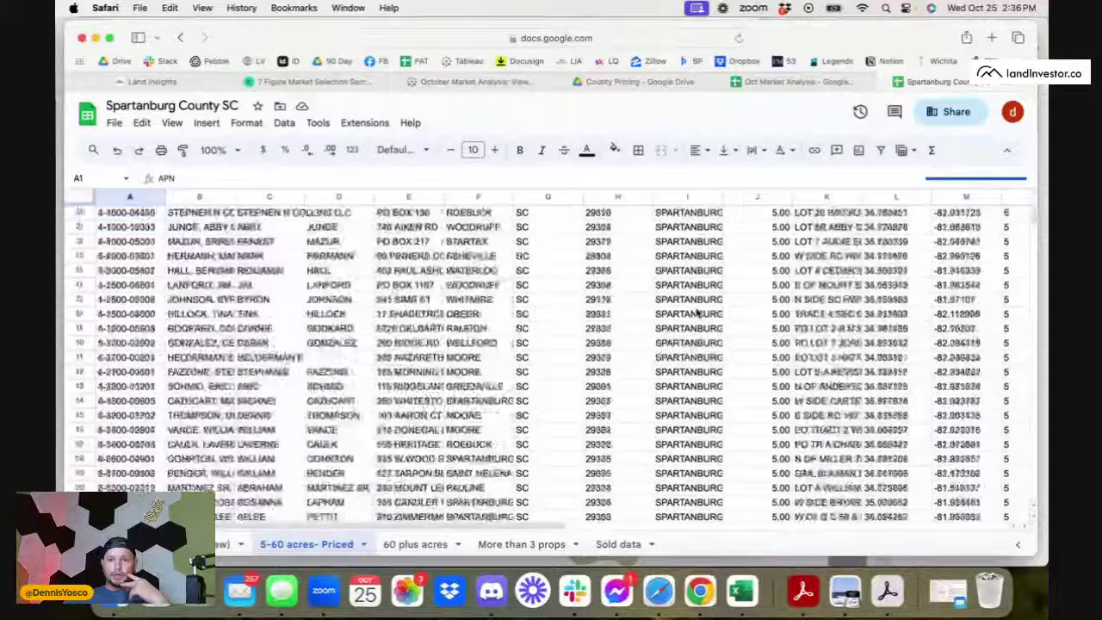
scroll(699, 316, down, 20)
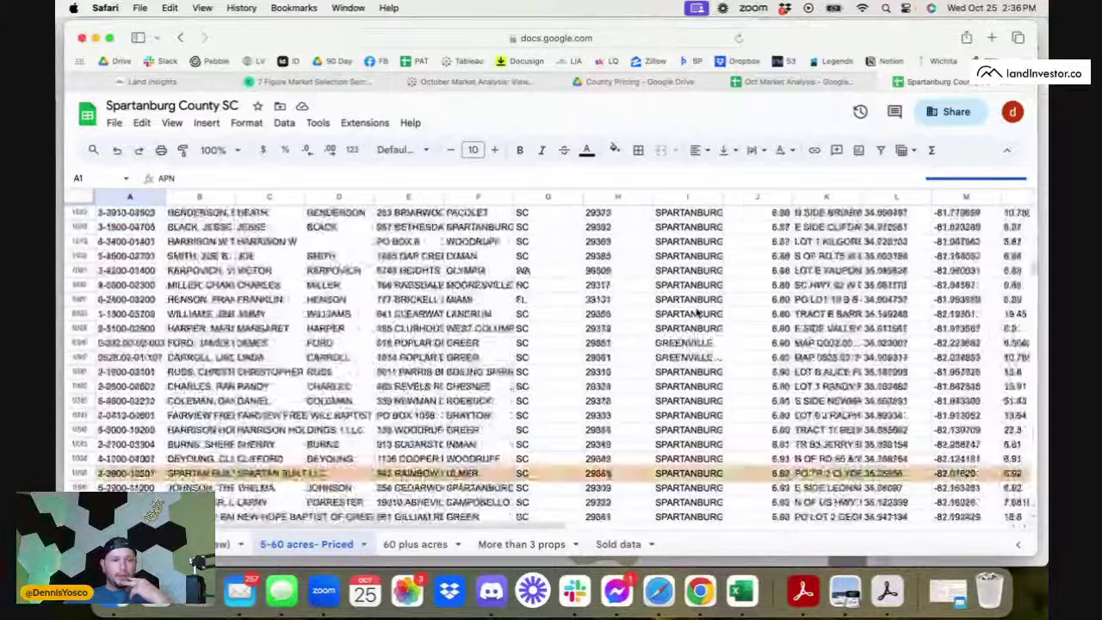
scroll(699, 315, up, 12)
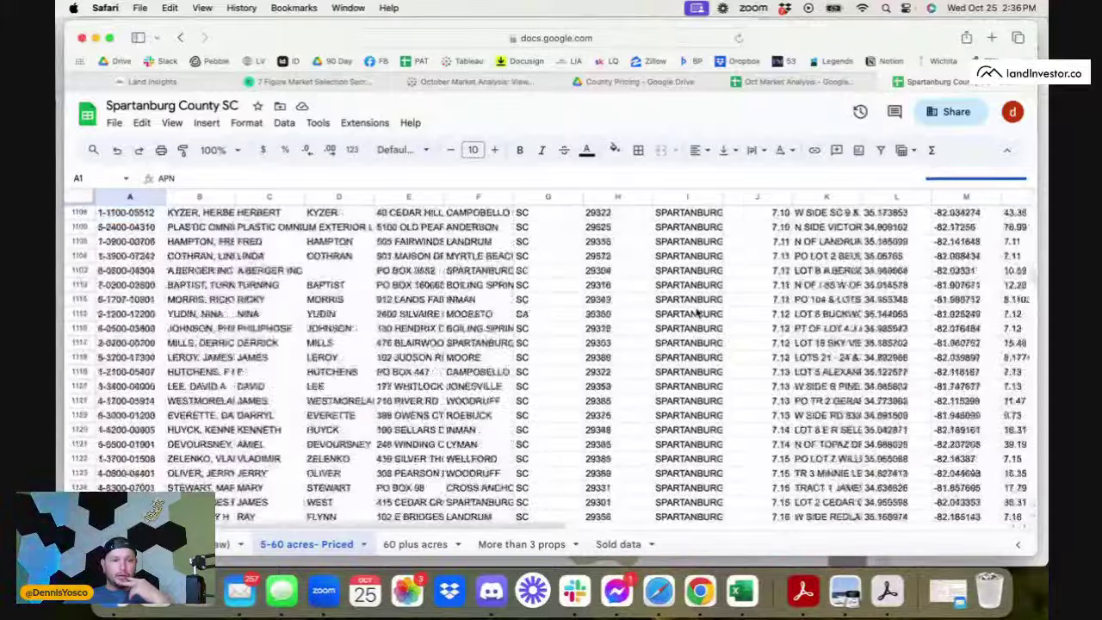
scroll(699, 315, down, 8)
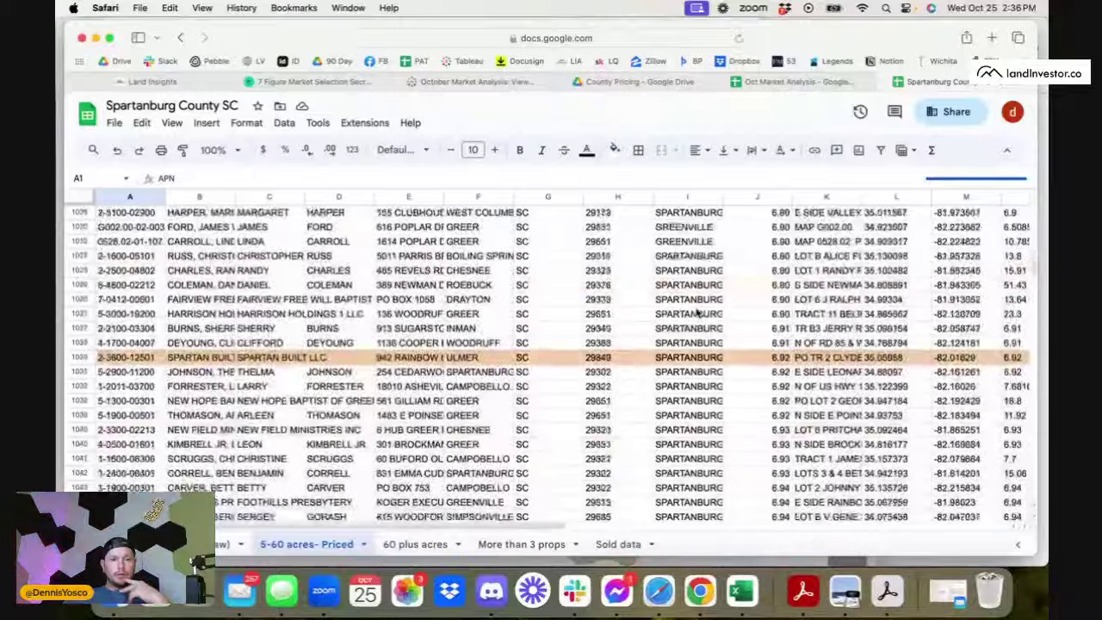
scroll(699, 315, down, 10)
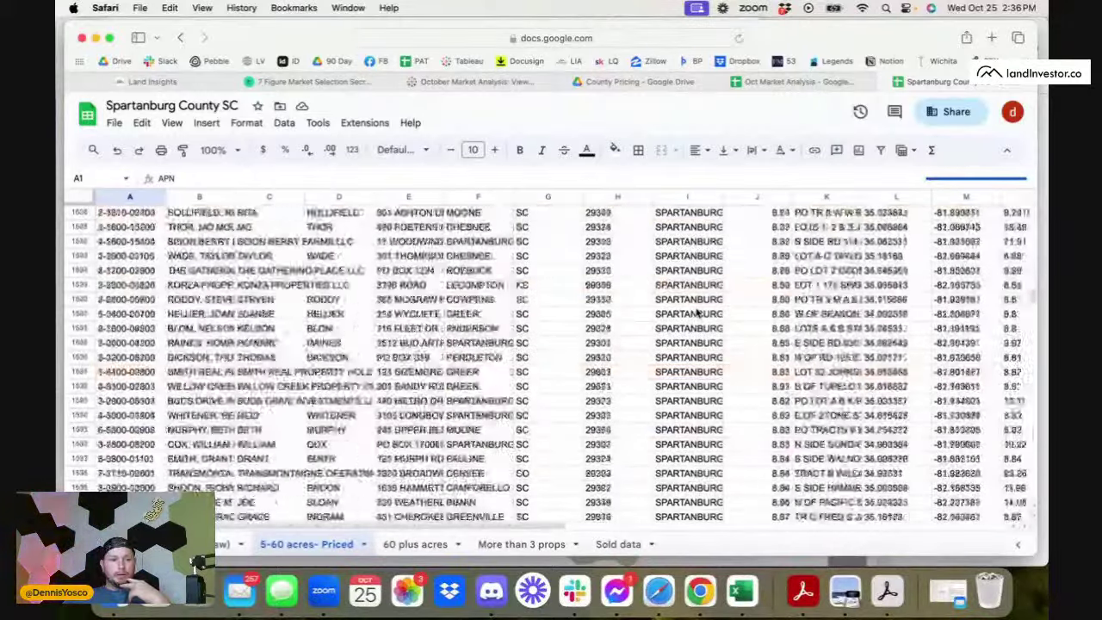
scroll(699, 315, down, 10)
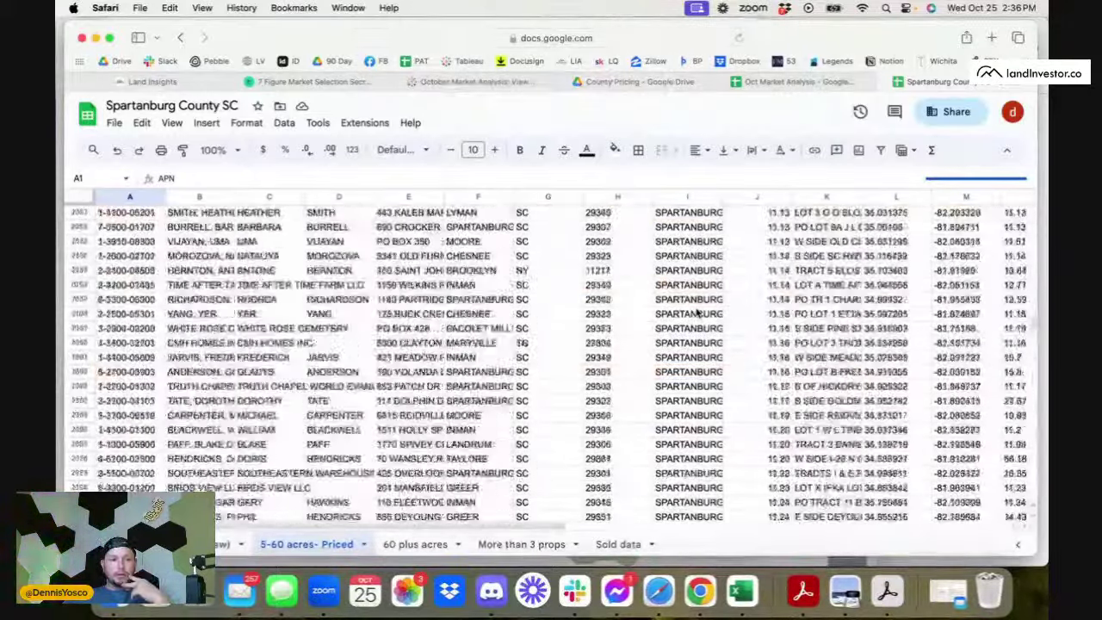
scroll(699, 315, down, 8)
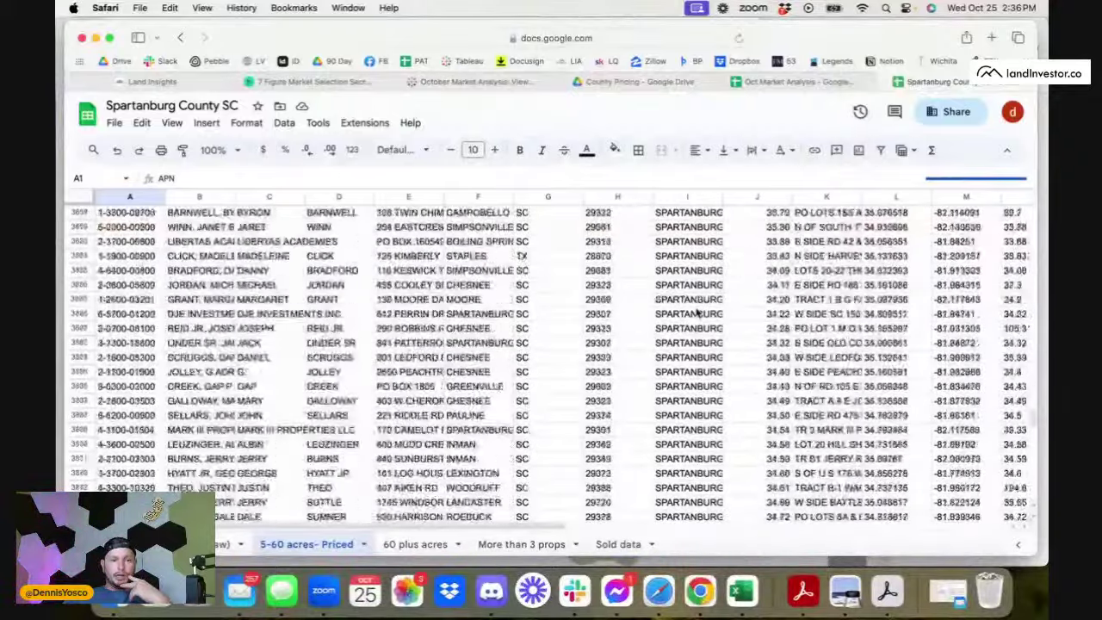
scroll(699, 315, down, 15)
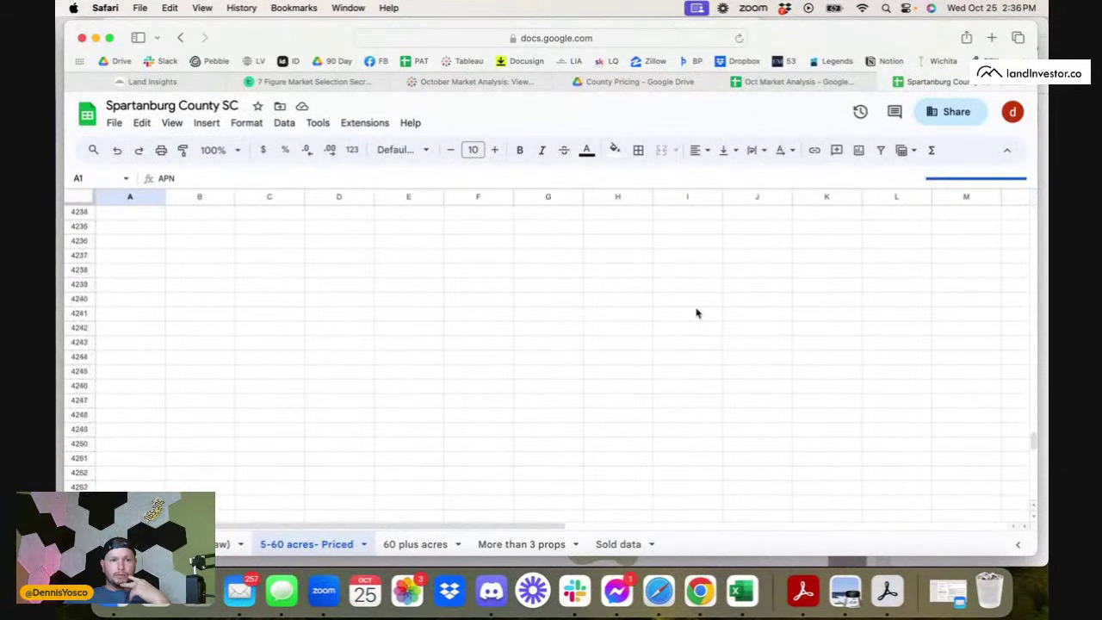
scroll(698, 313, up, 10)
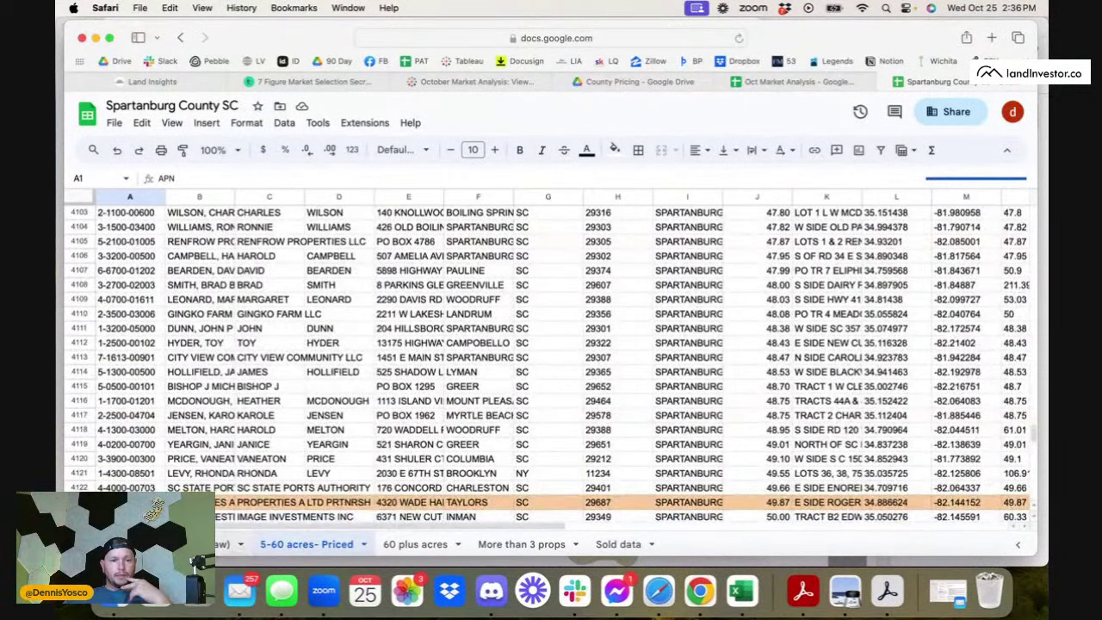
scroll(267, 365, up, 20)
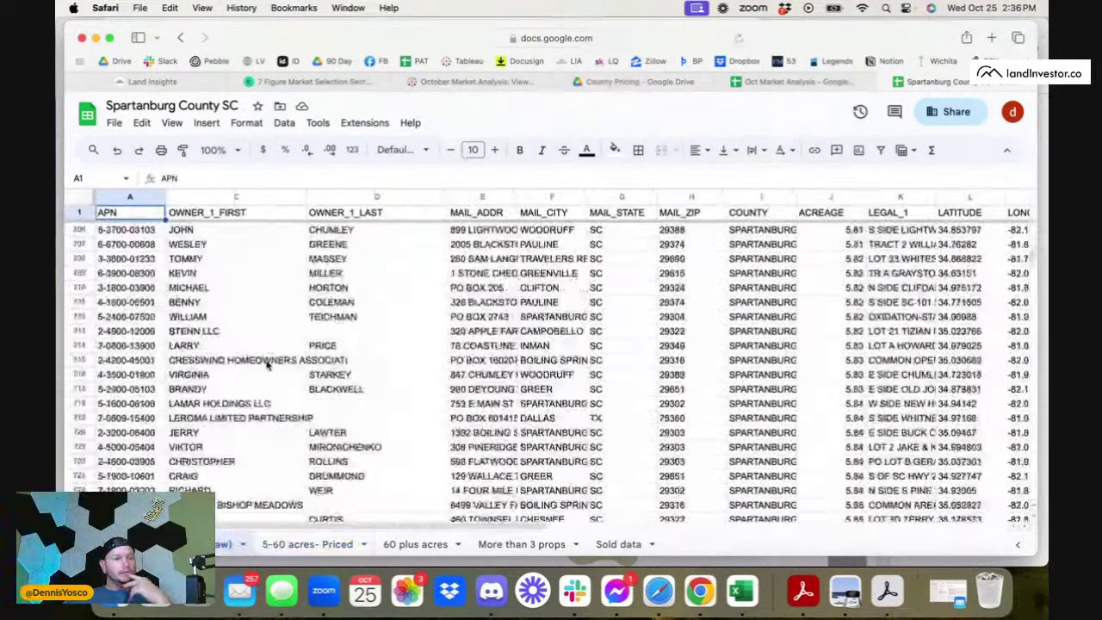
scroll(267, 365, down, 15)
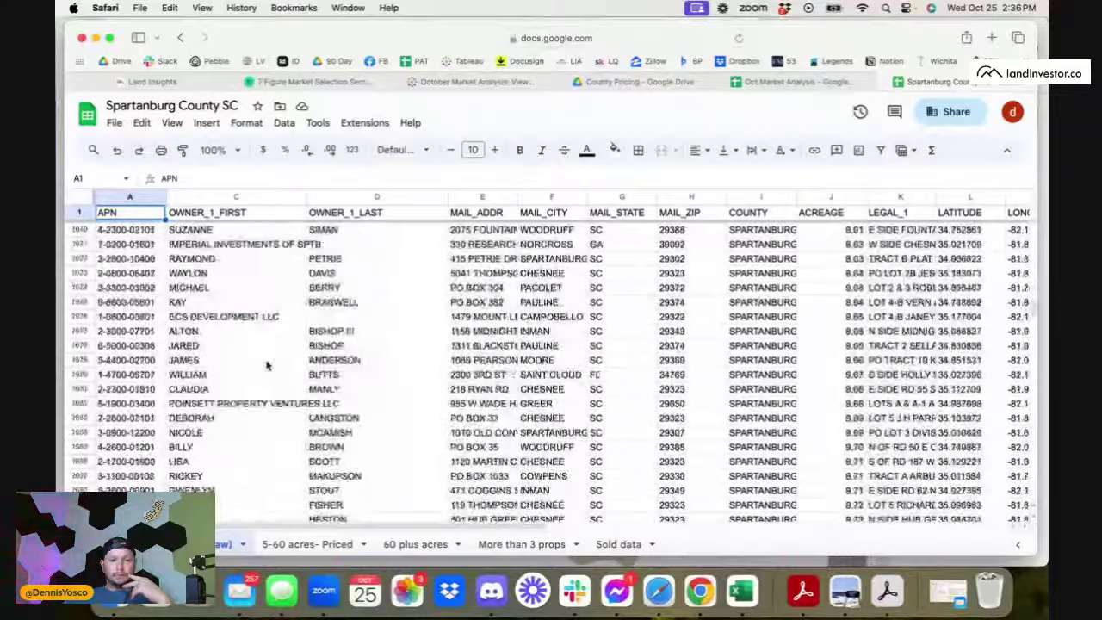
scroll(267, 365, down, 20)
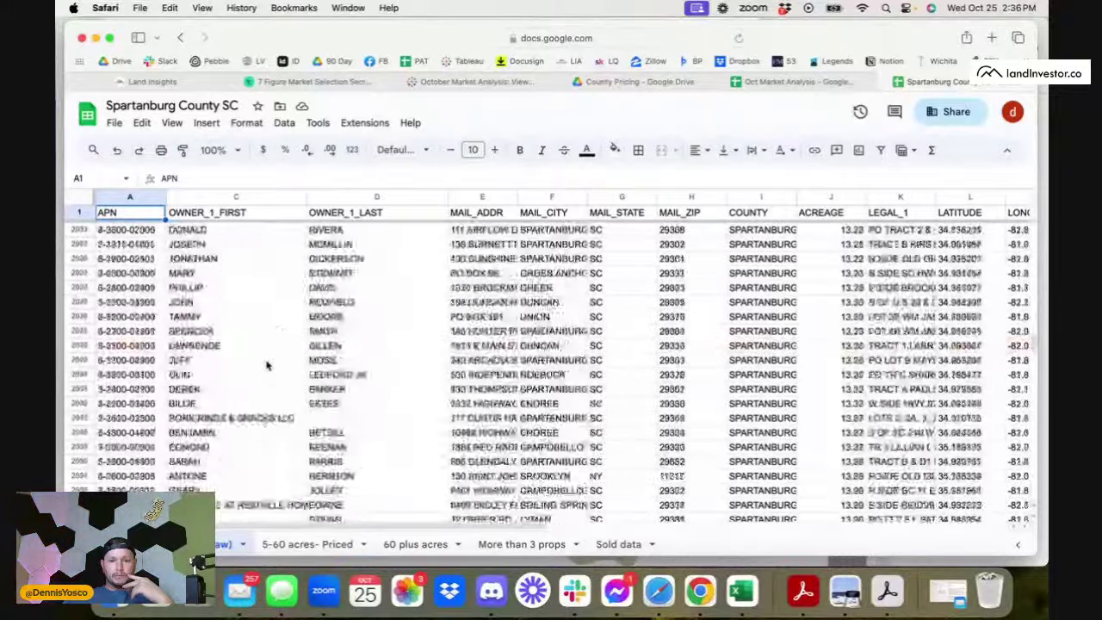
scroll(267, 365, down, 20)
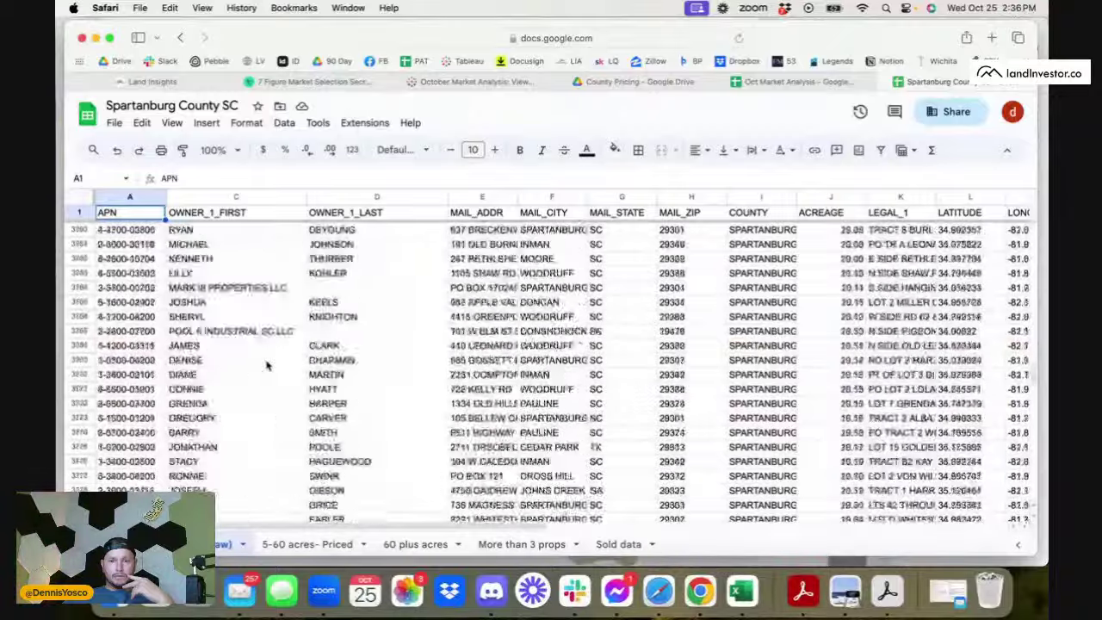
scroll(267, 366, down, 20)
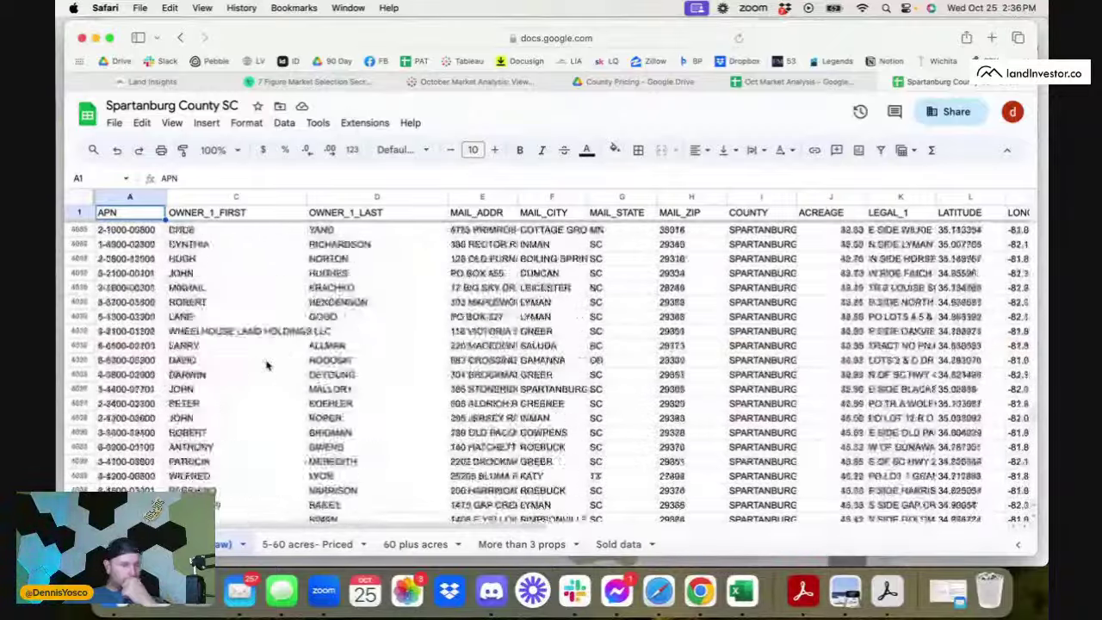
scroll(267, 365, down, 20)
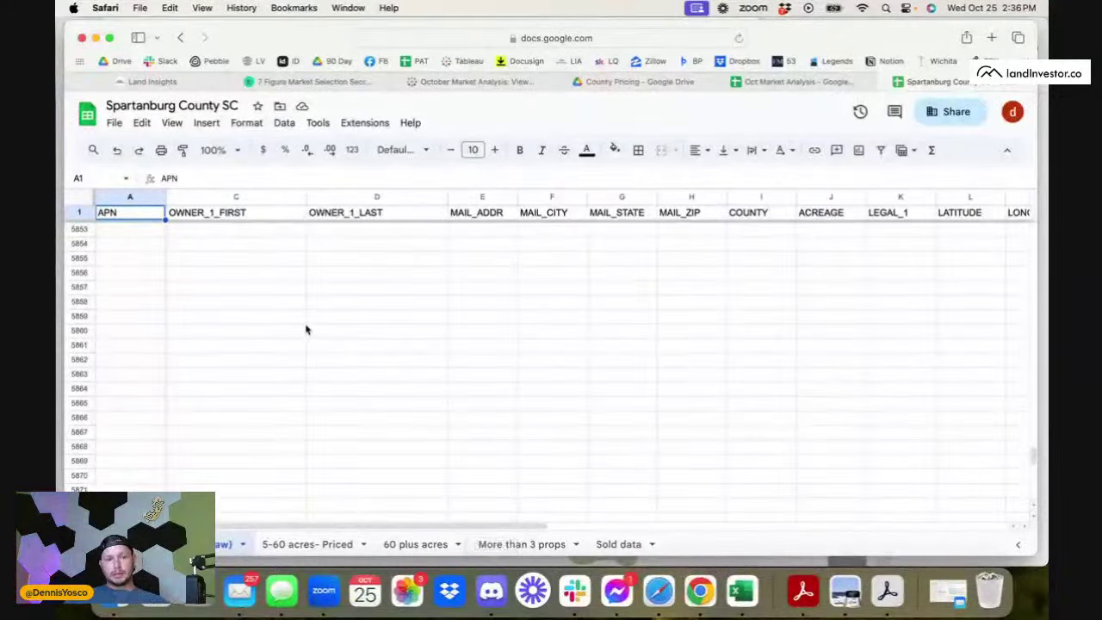
- Bring Slack forward, close its help panel, and switch to the Rural Land Flipping workspace
click(575, 591)
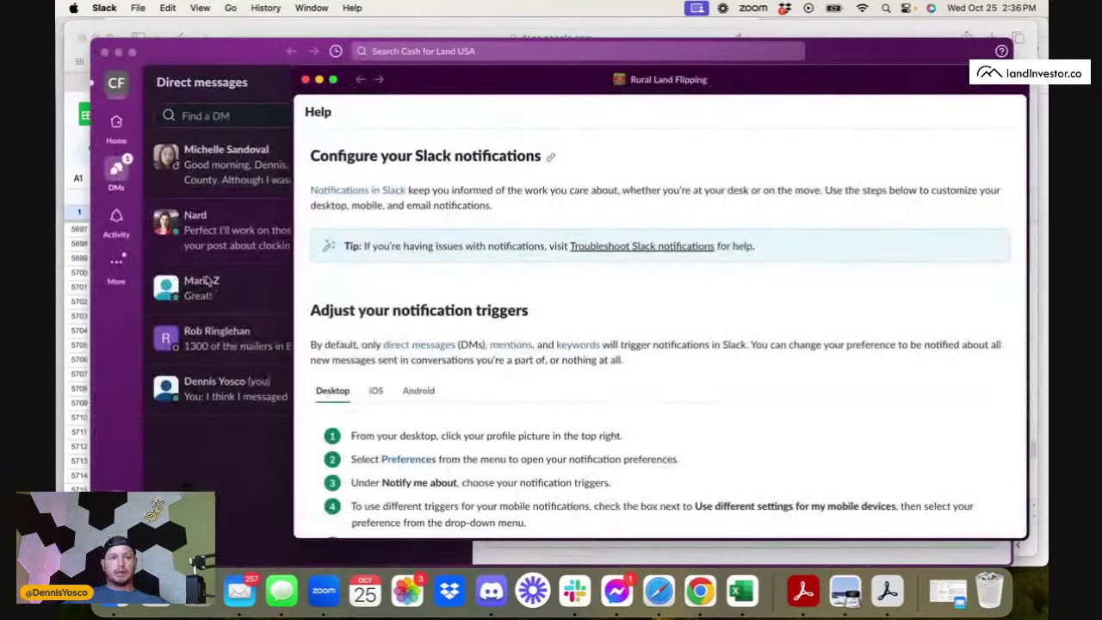
click(119, 156)
click(123, 91)
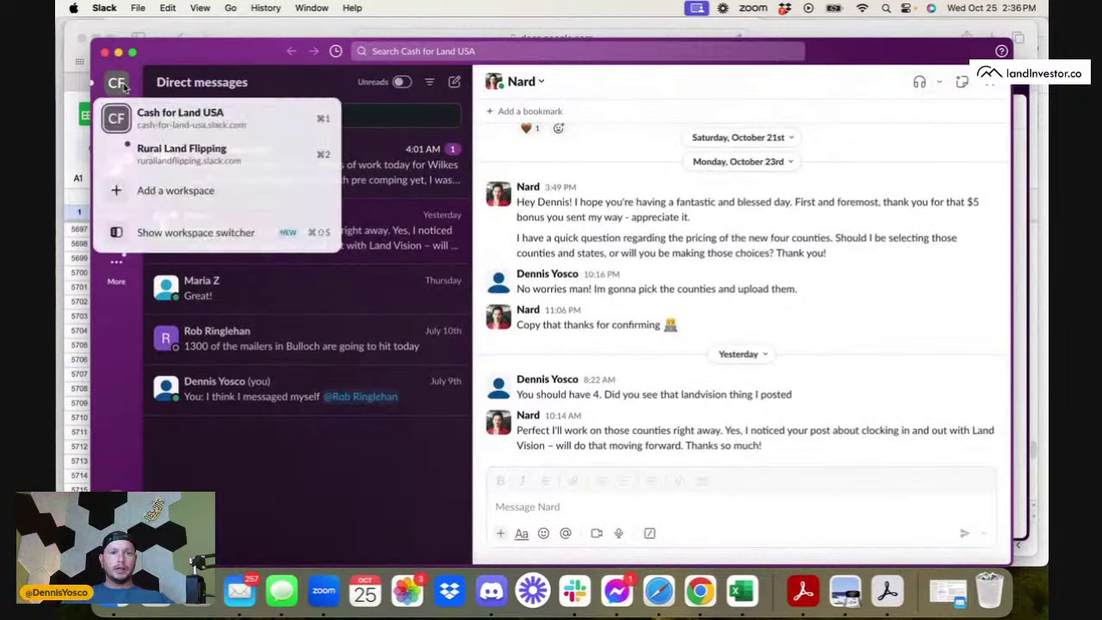
key(super+2)
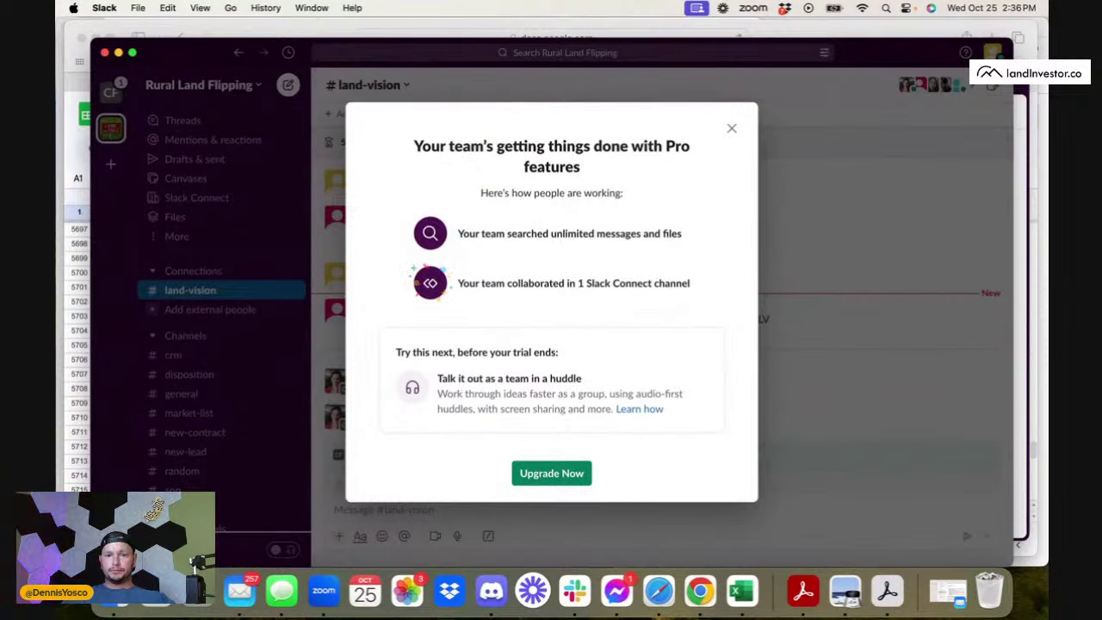
- Dismiss the Pro upgrade notice and Slack help window, then start a new Safari tab
click(732, 128)
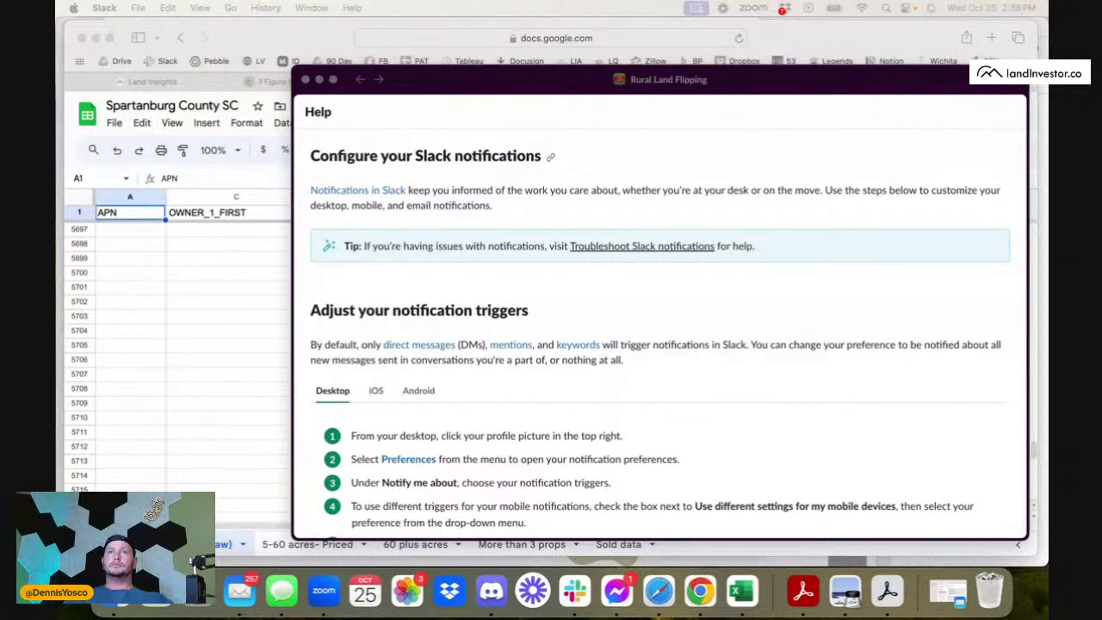
click(307, 79)
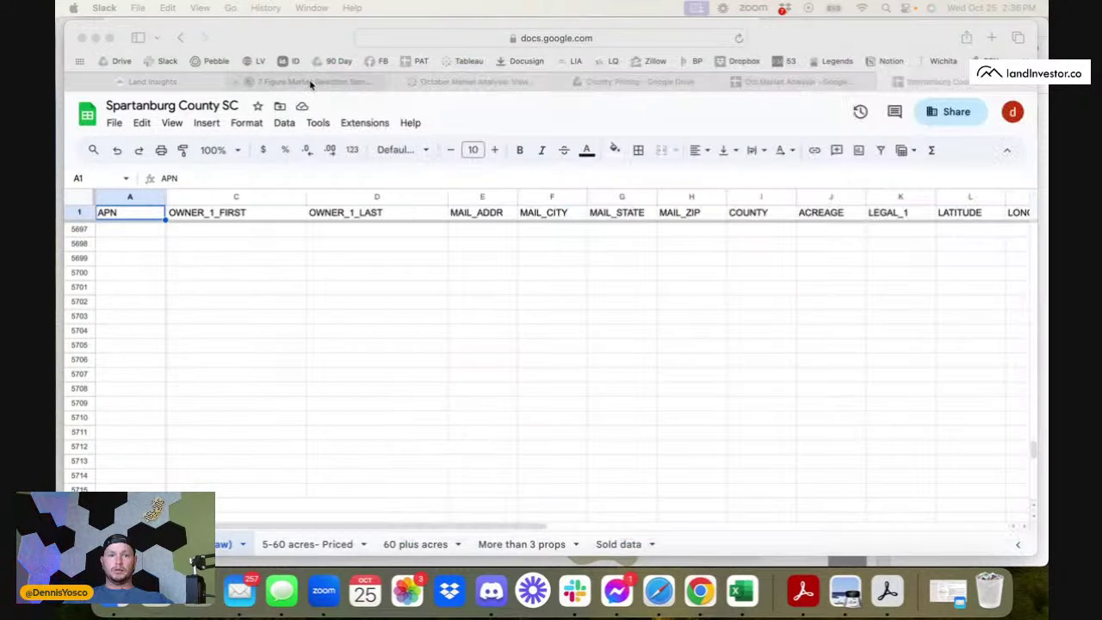
click(990, 37)
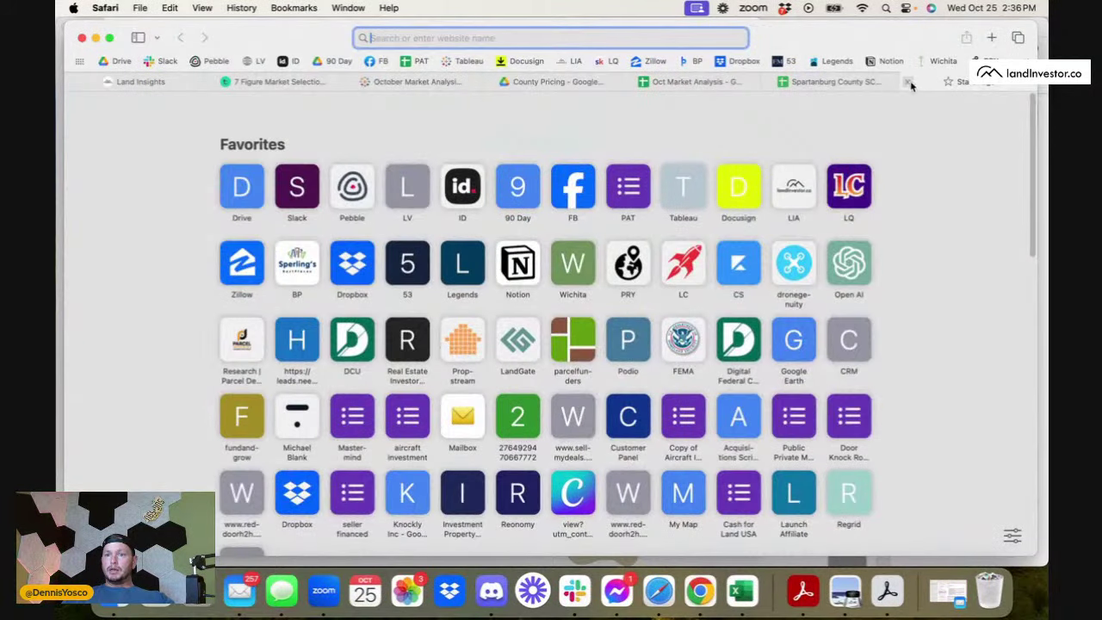
- Open a new Chrome window, sign in at landrei, and launch LandVision's nationwide satellite map
click(900, 81)
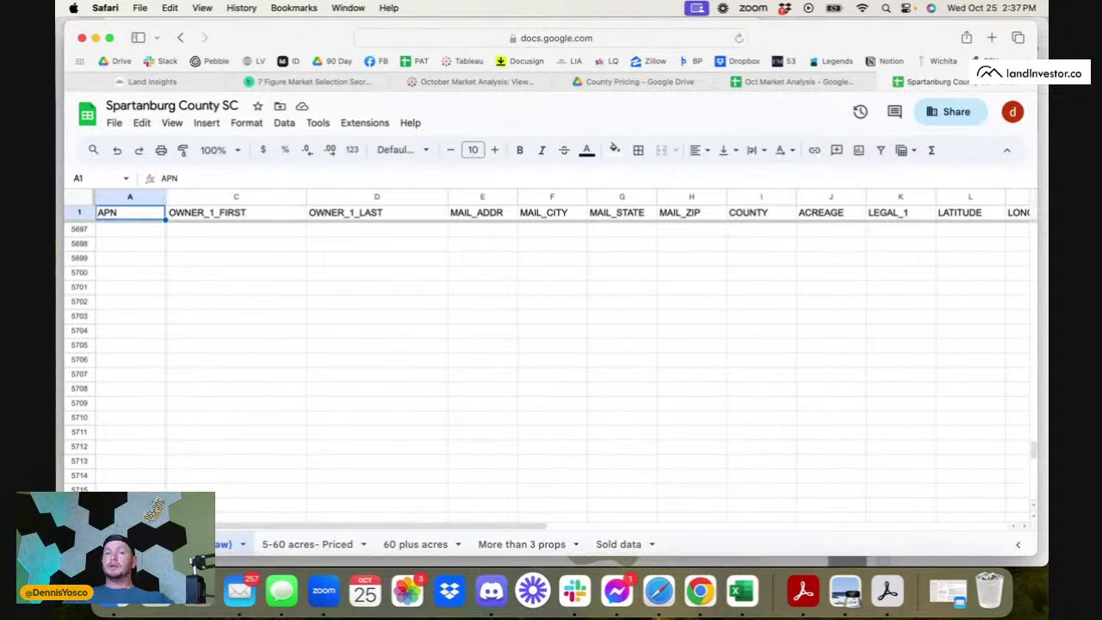
right_click(700, 590)
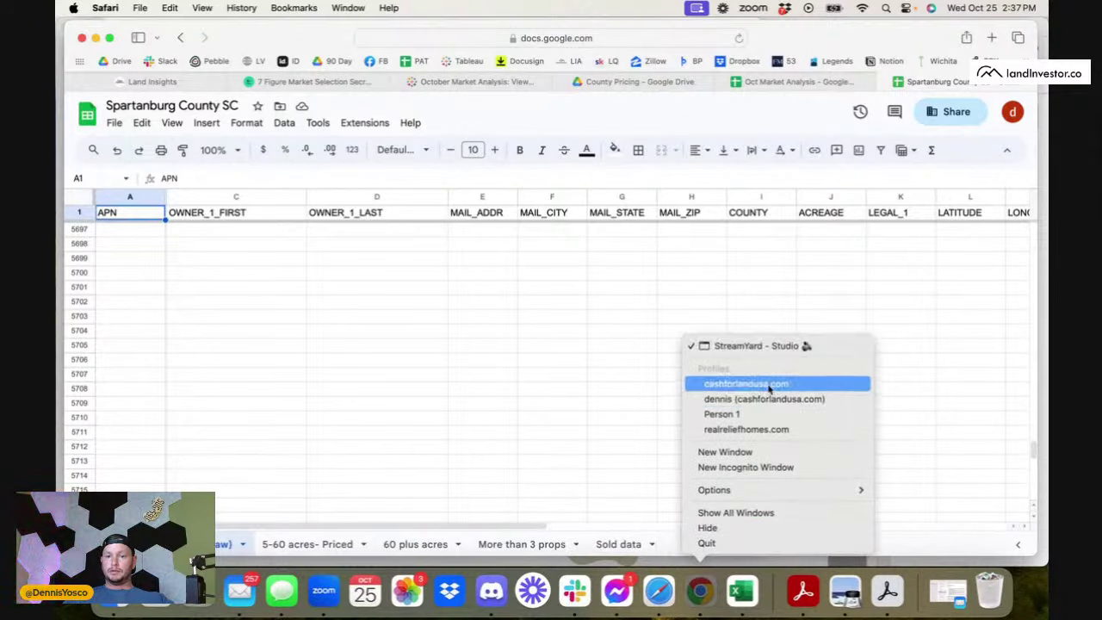
click(711, 451)
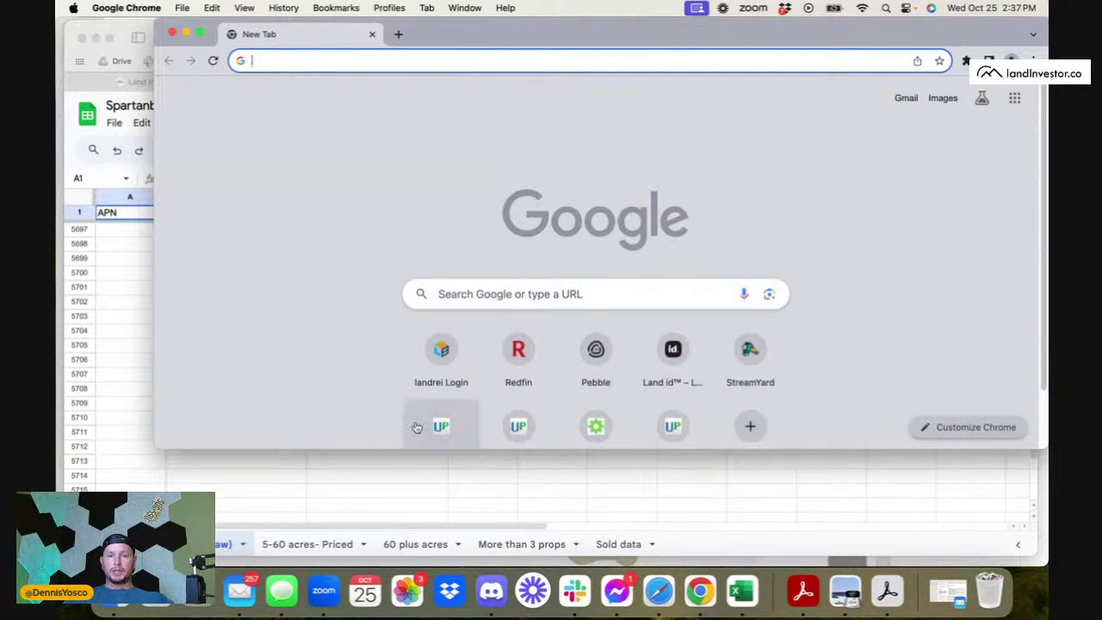
click(436, 360)
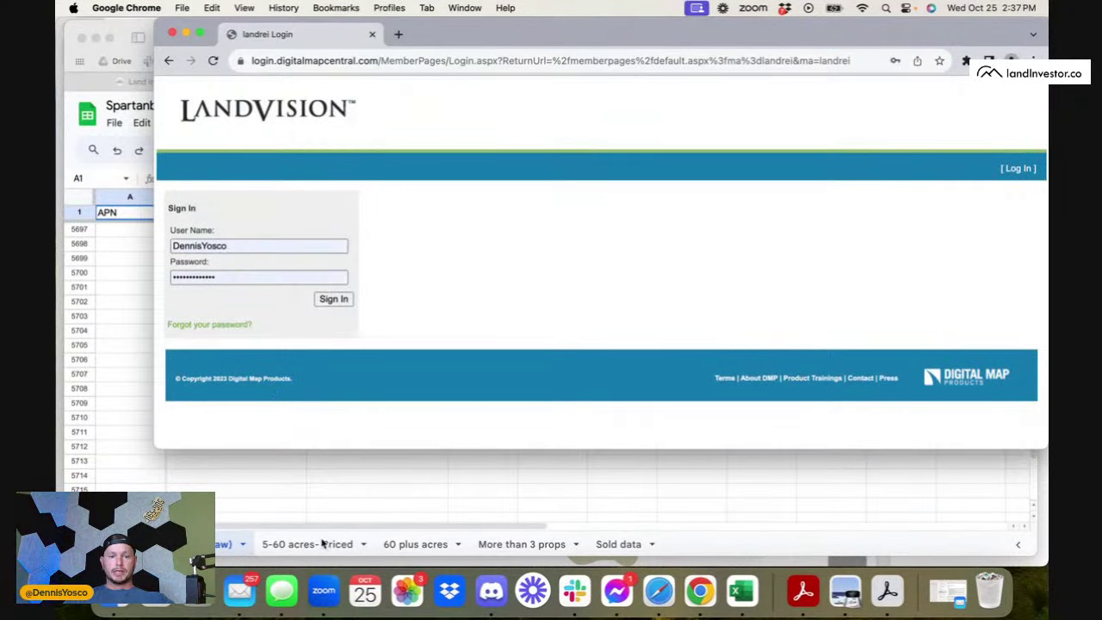
click(333, 299)
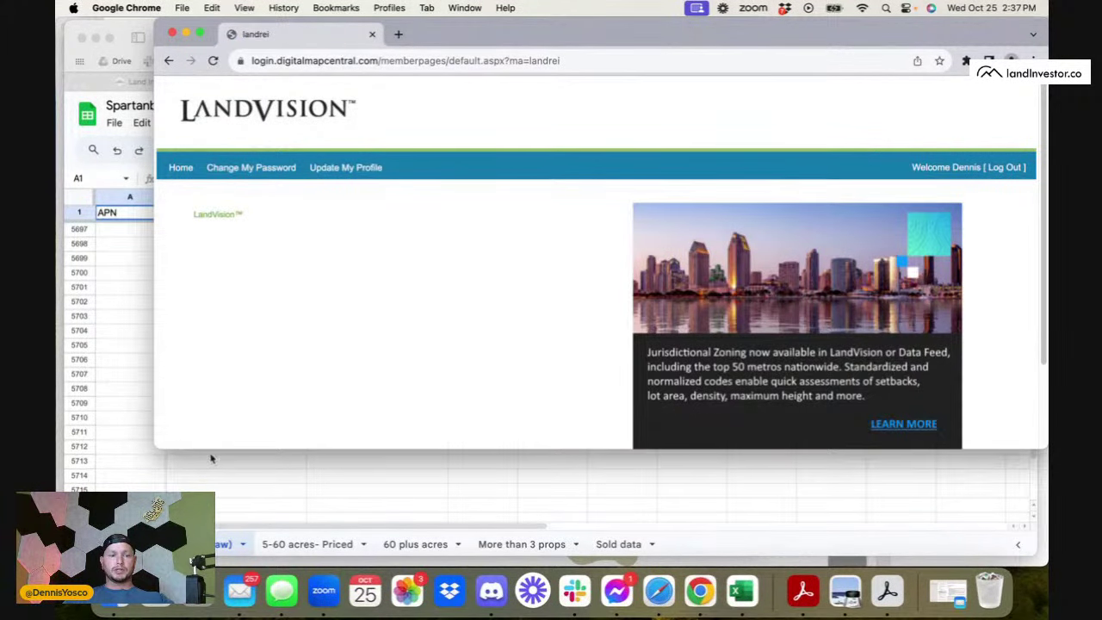
drag(159, 450, 113, 489)
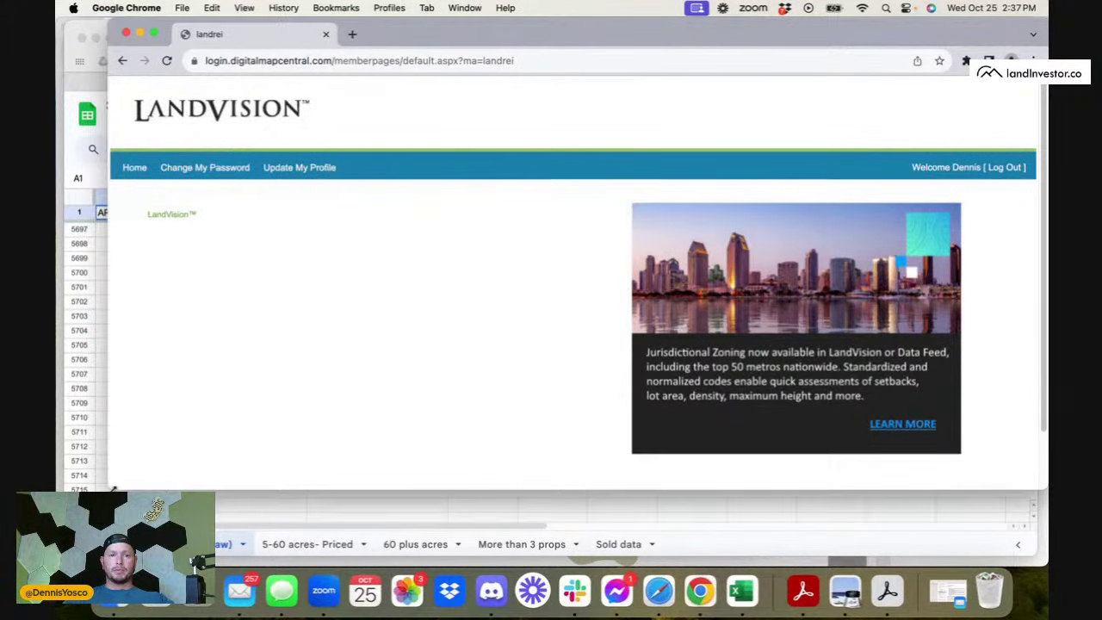
click(175, 222)
drag(565, 36, 529, 40)
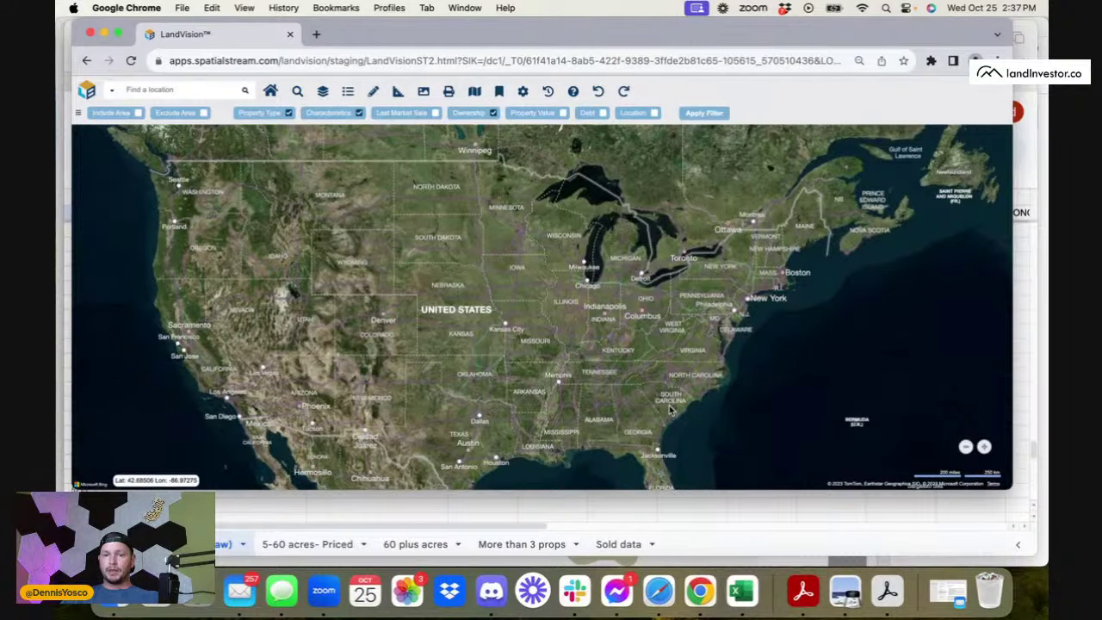
- Bring the Spartanburg County SC sheet forward and select row 5568, its last filled record
click(377, 522)
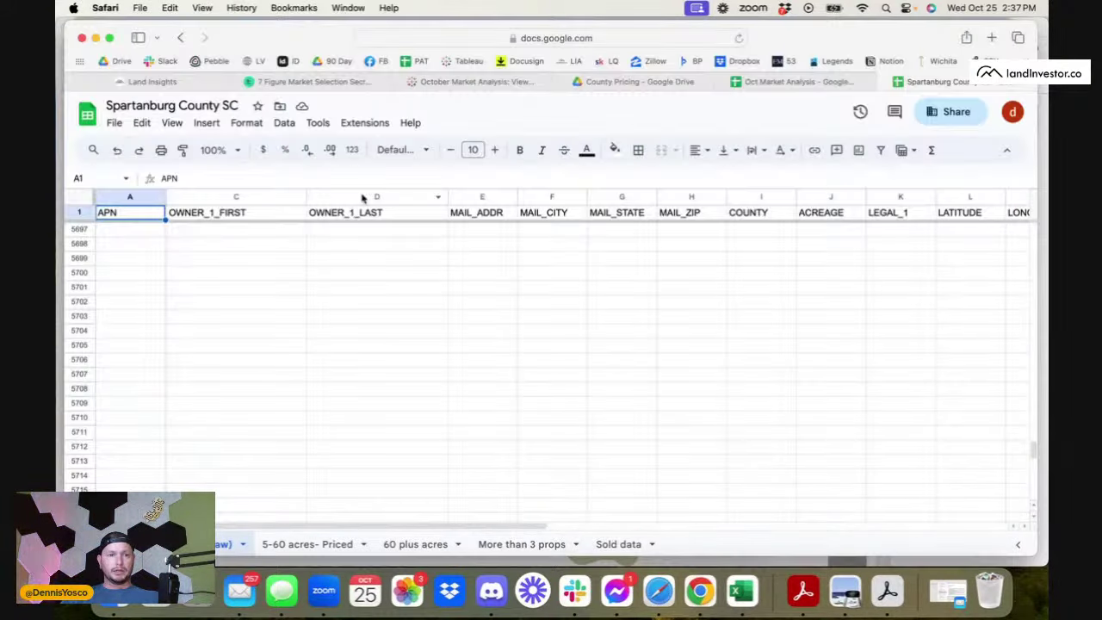
scroll(135, 465, up, 5)
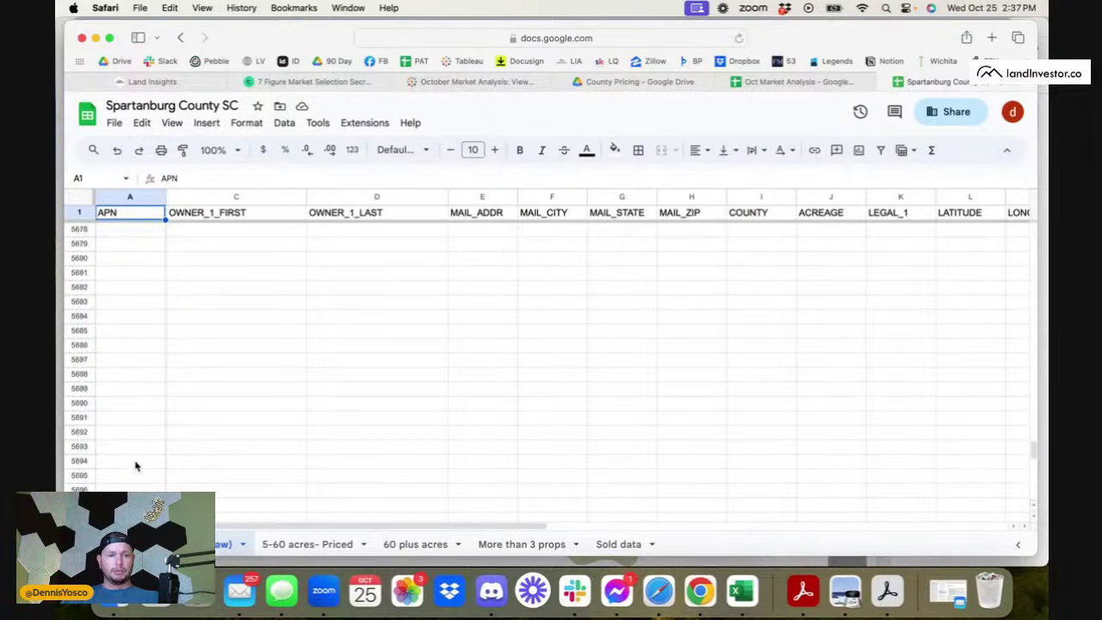
scroll(135, 466, up, 15)
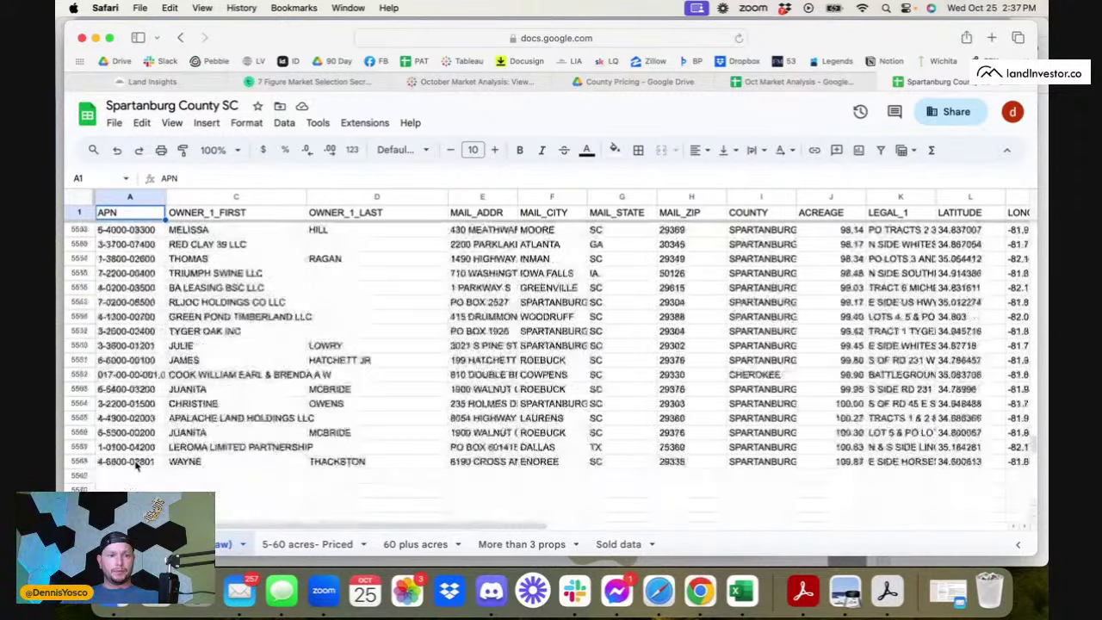
click(79, 374)
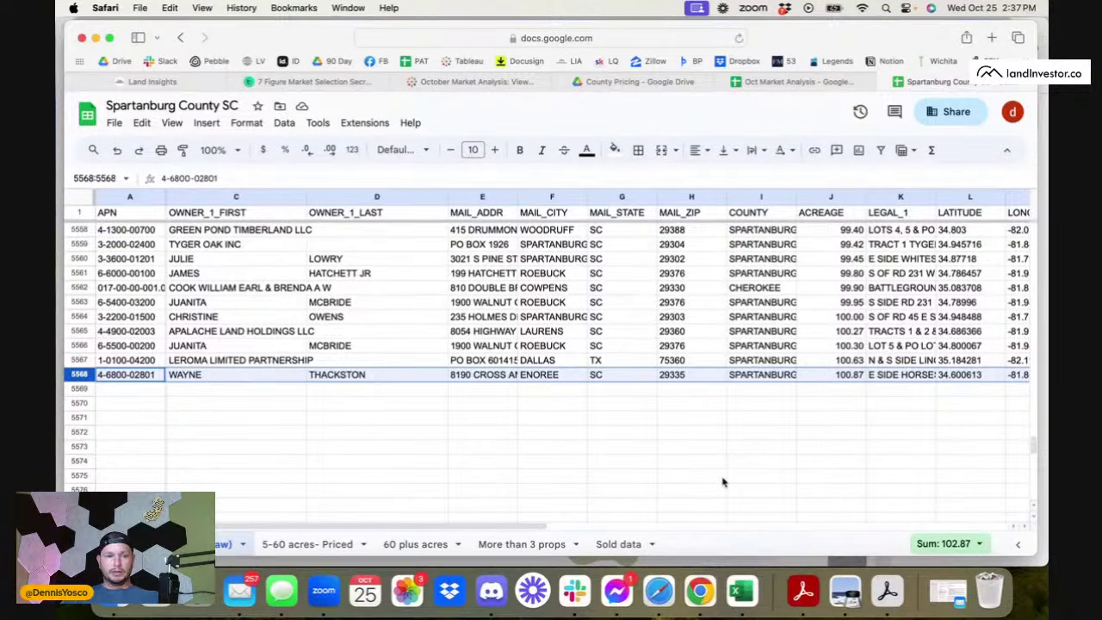
click(700, 591)
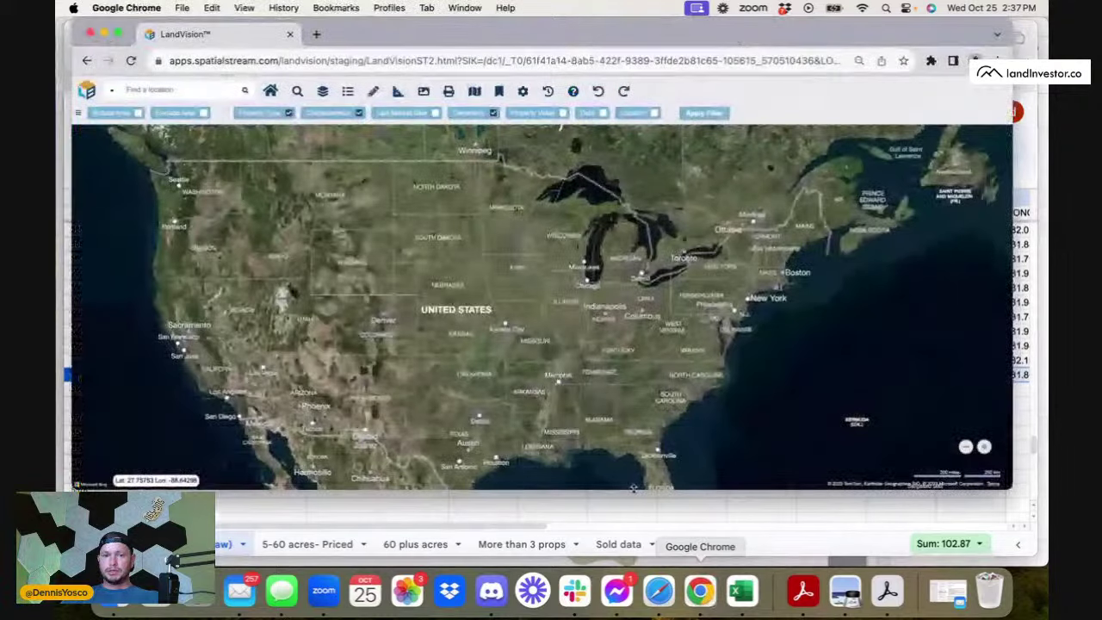
- Search LandVision for 'Spa' and pick Spartanburg County, SC from the matches
click(133, 90)
text(Spartanburg SC)
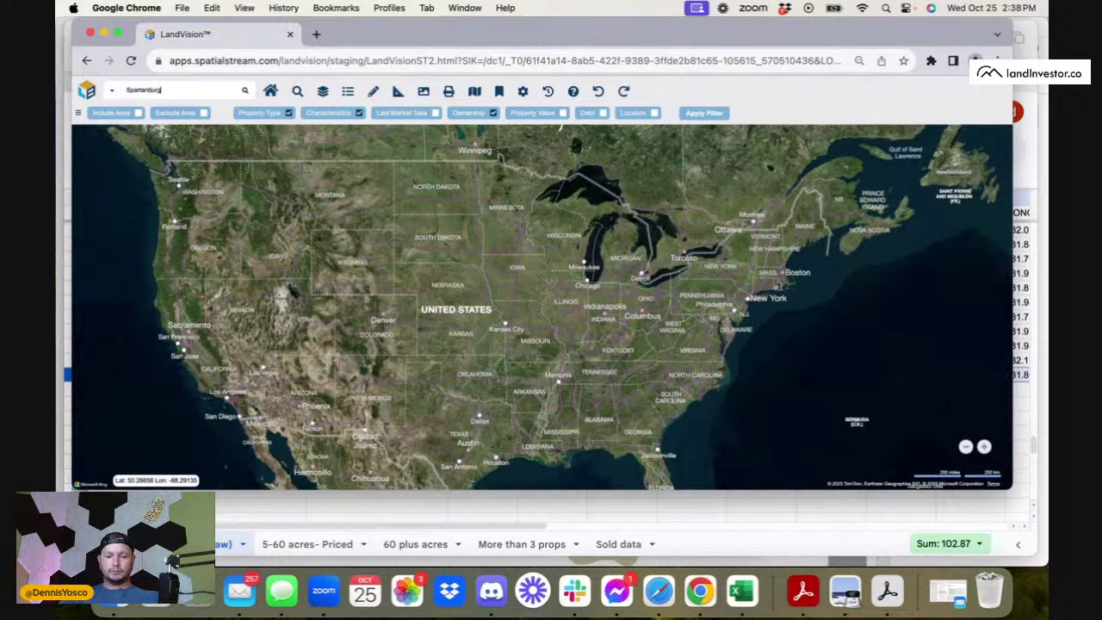
click(248, 89)
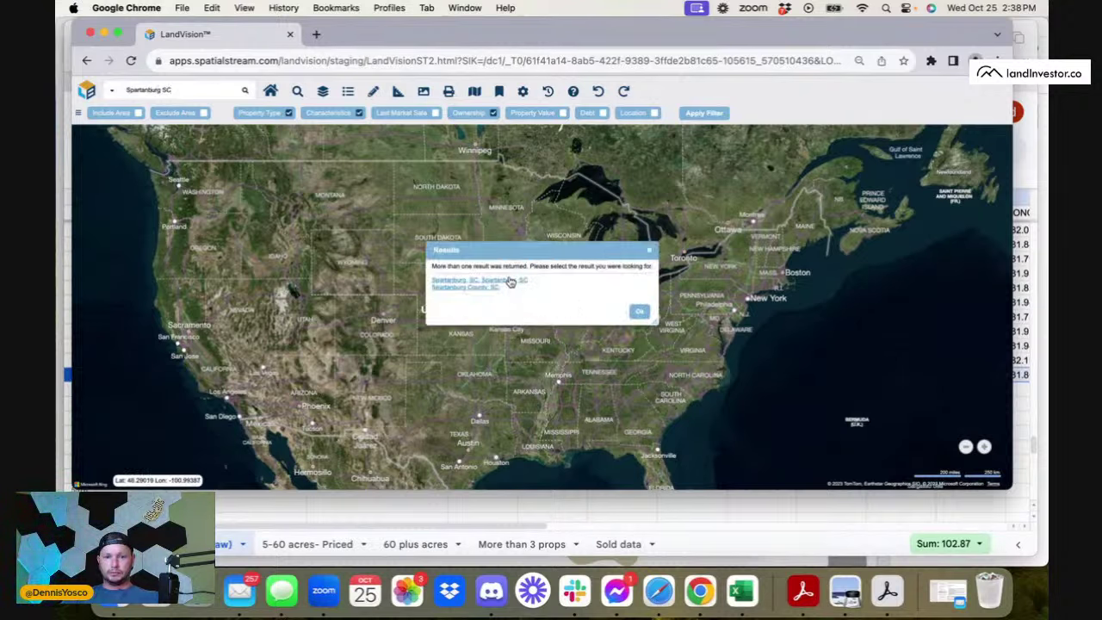
click(474, 290)
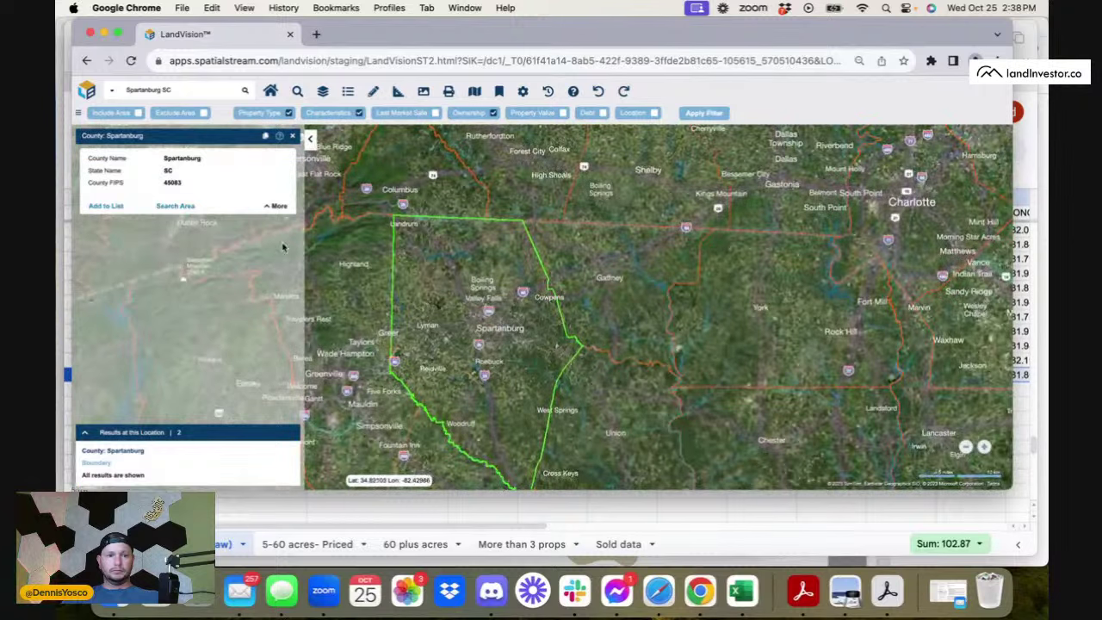
- Add Spartanburg County as an inclusion search area named County: Spartanburg and review its outline
click(705, 113)
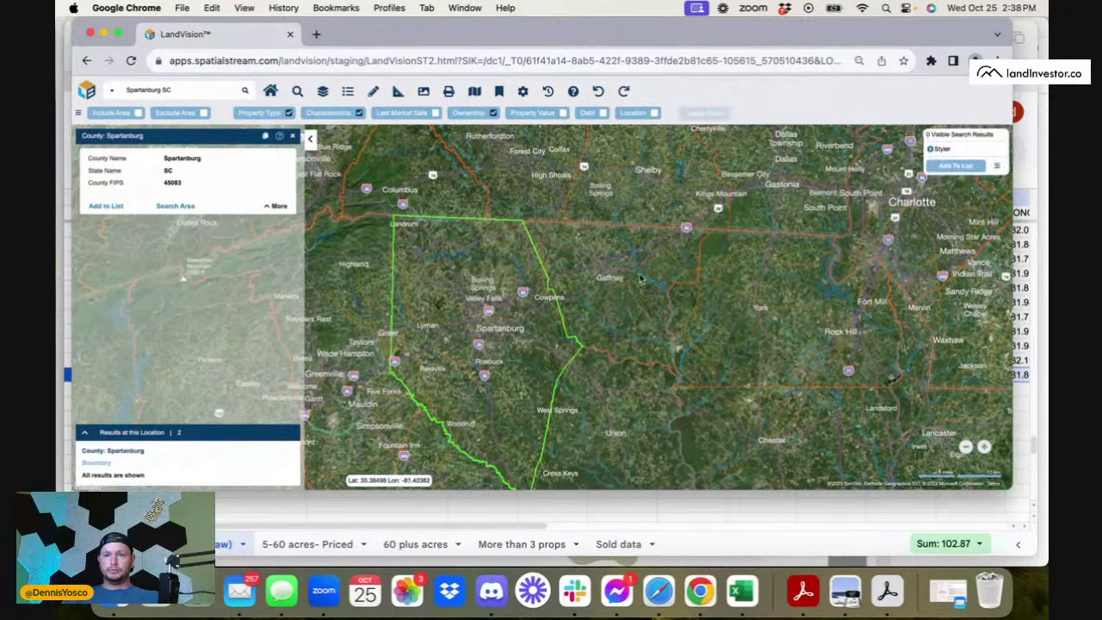
scroll(556, 372, up, 3)
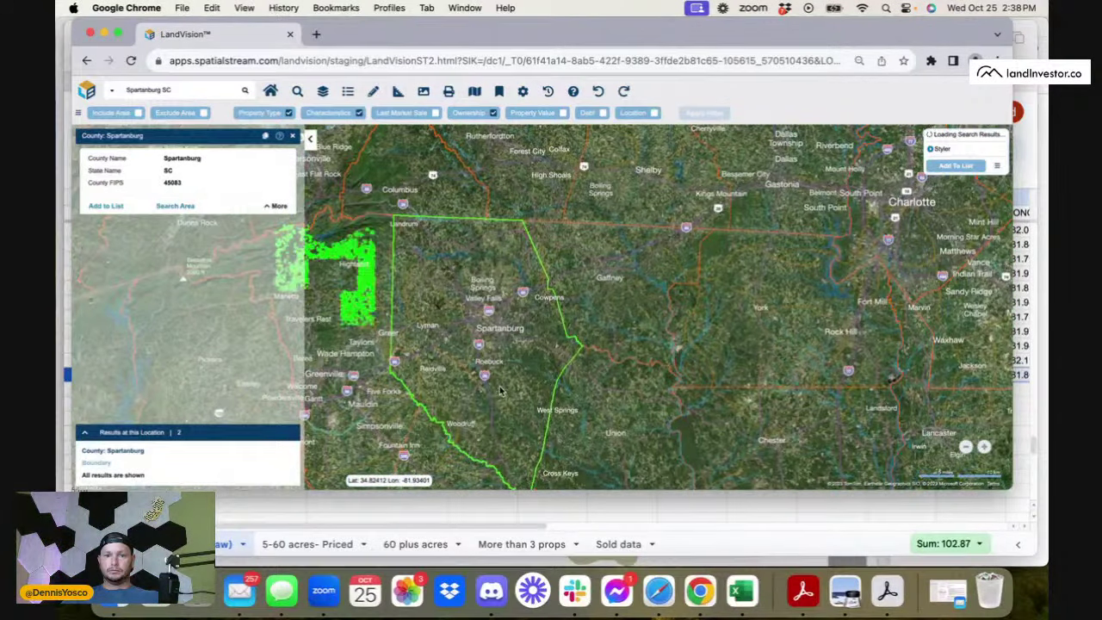
drag(502, 391, 501, 352)
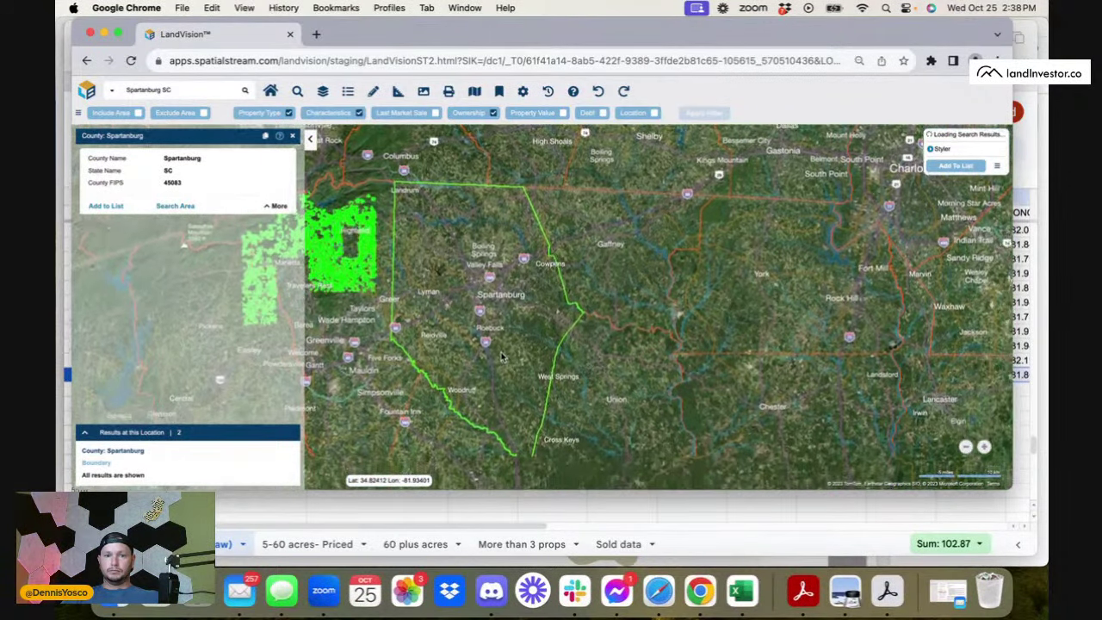
click(175, 207)
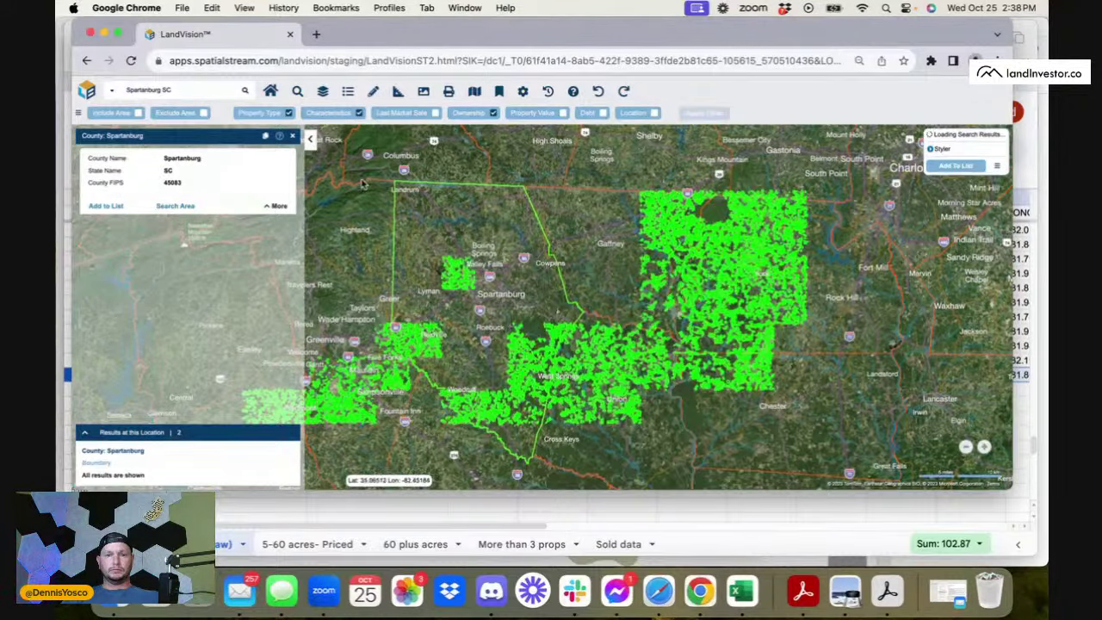
click(174, 207)
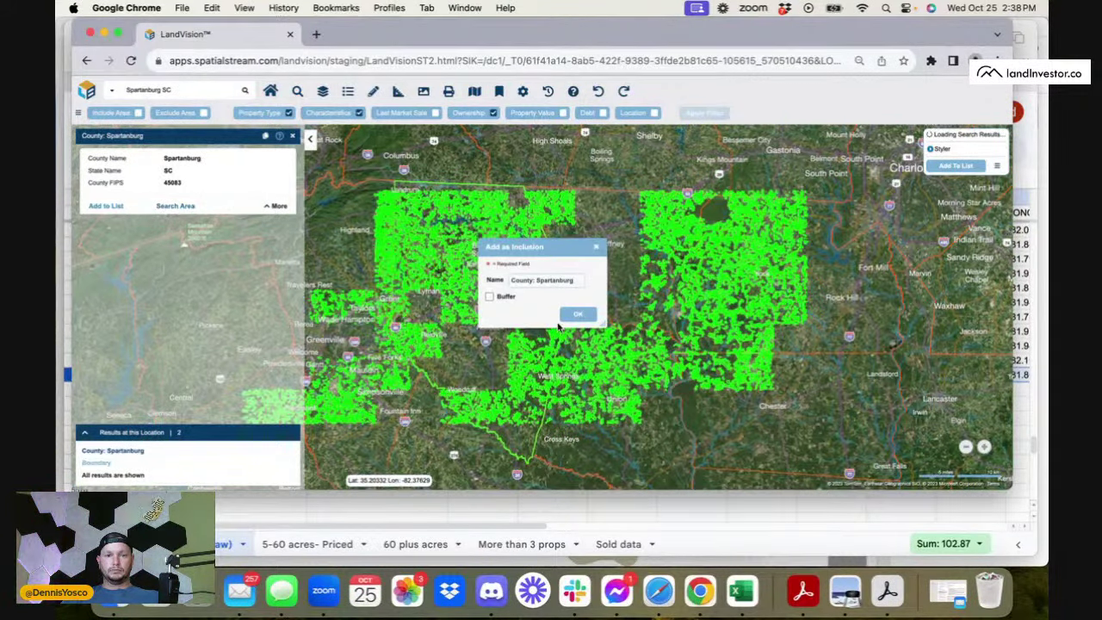
click(576, 314)
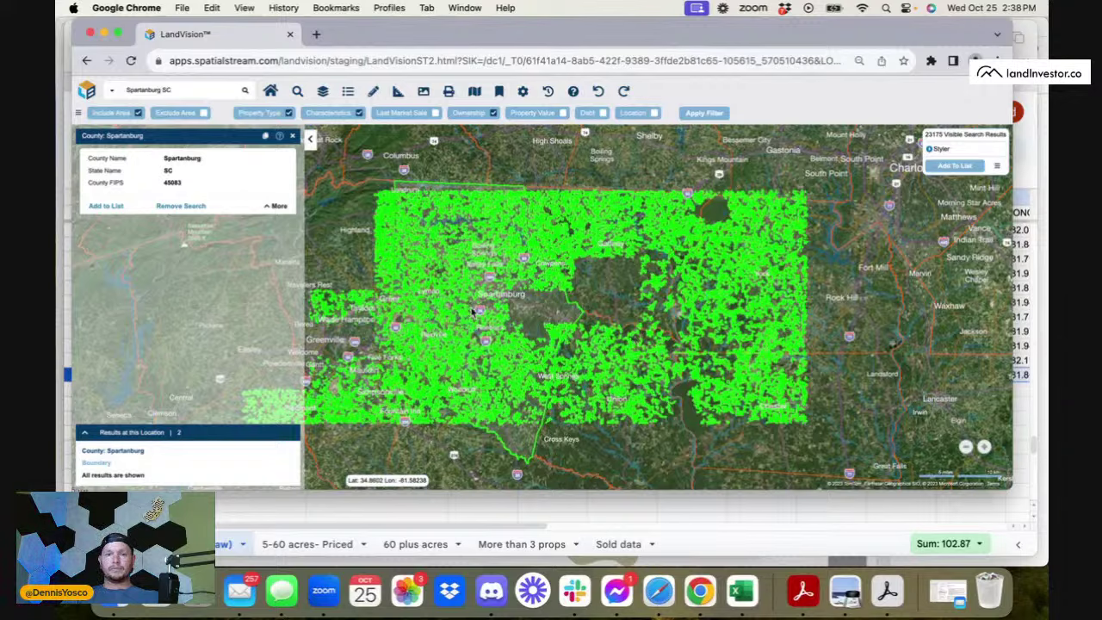
scroll(469, 267, up, 3)
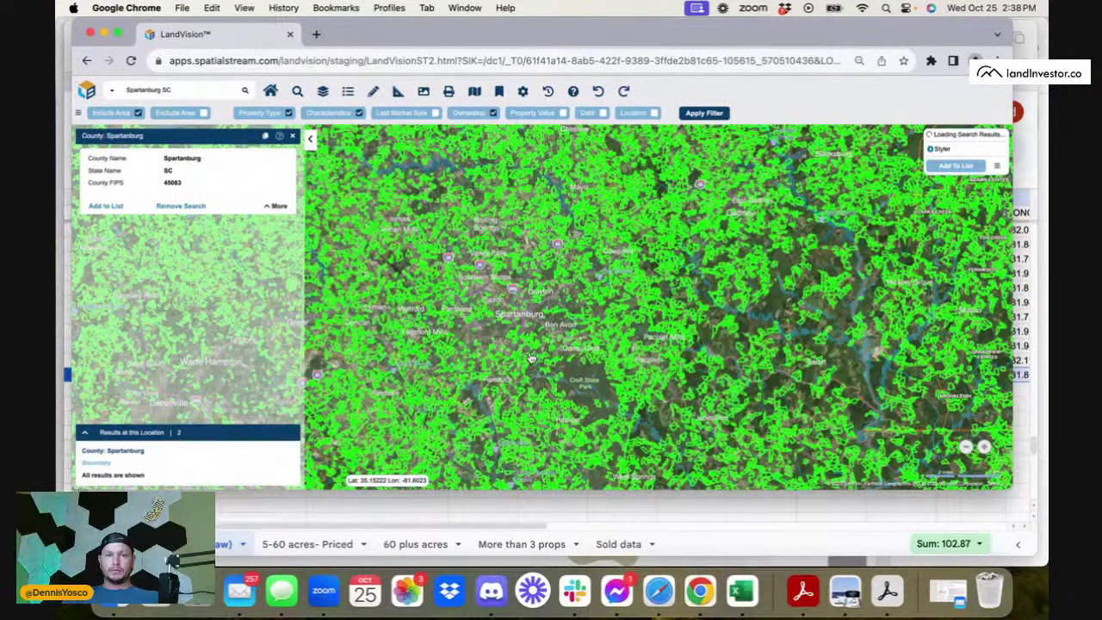
scroll(568, 419, down, 3)
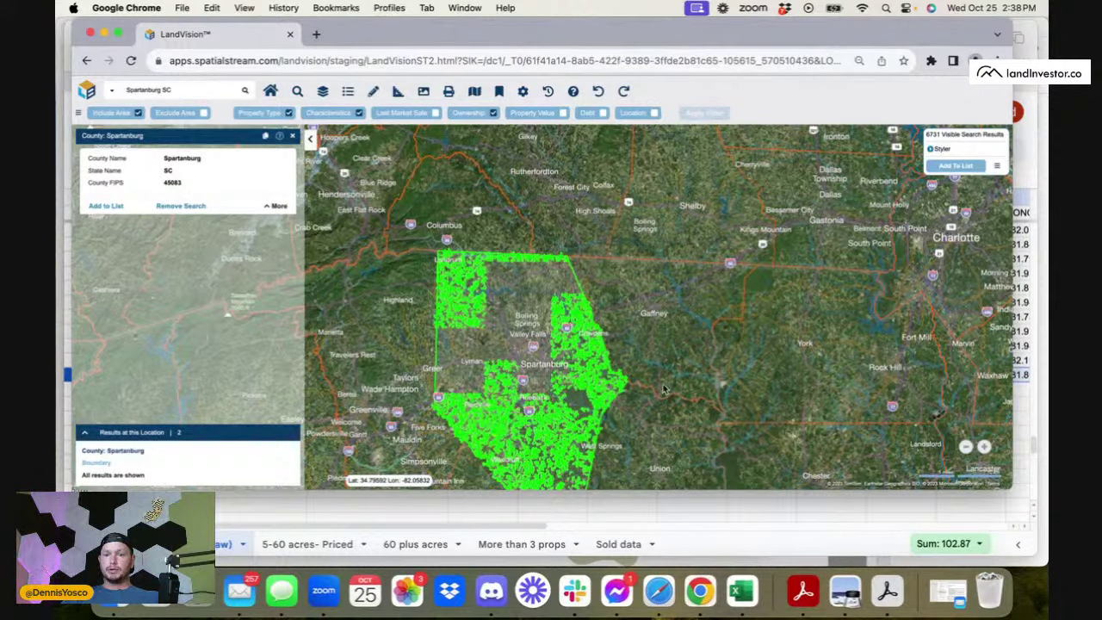
scroll(557, 337, up, 5)
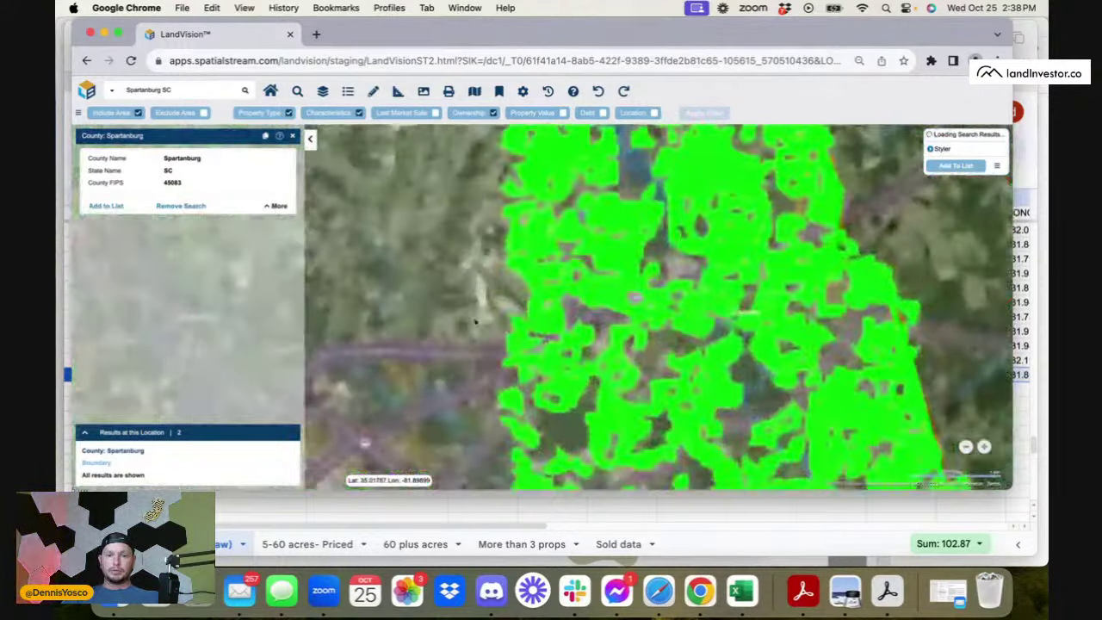
scroll(605, 310, down, 6)
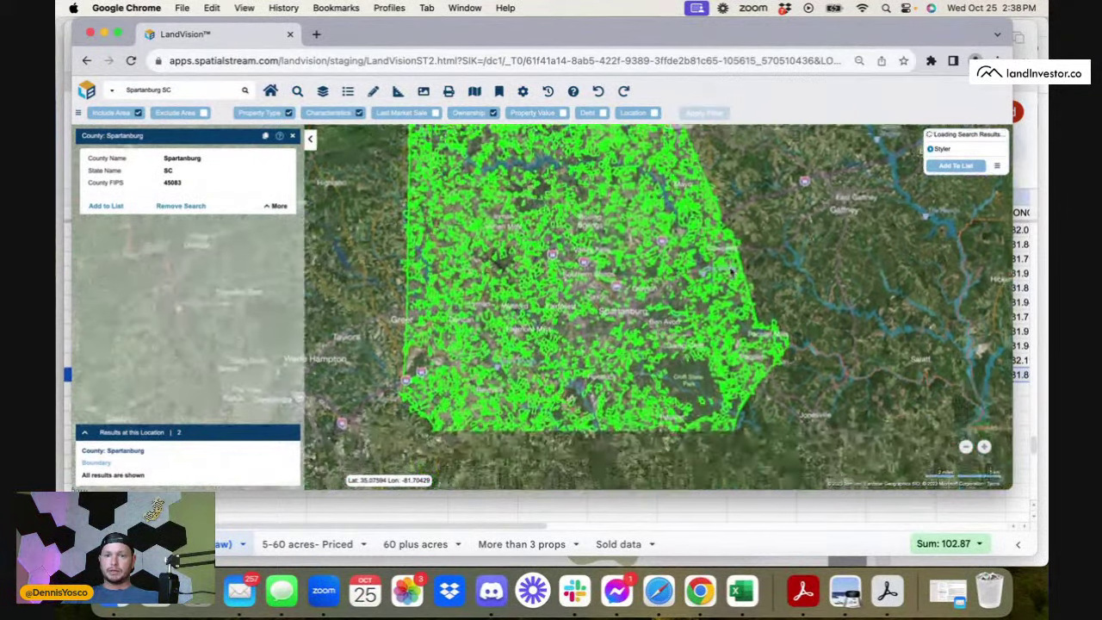
scroll(732, 269, down, 2)
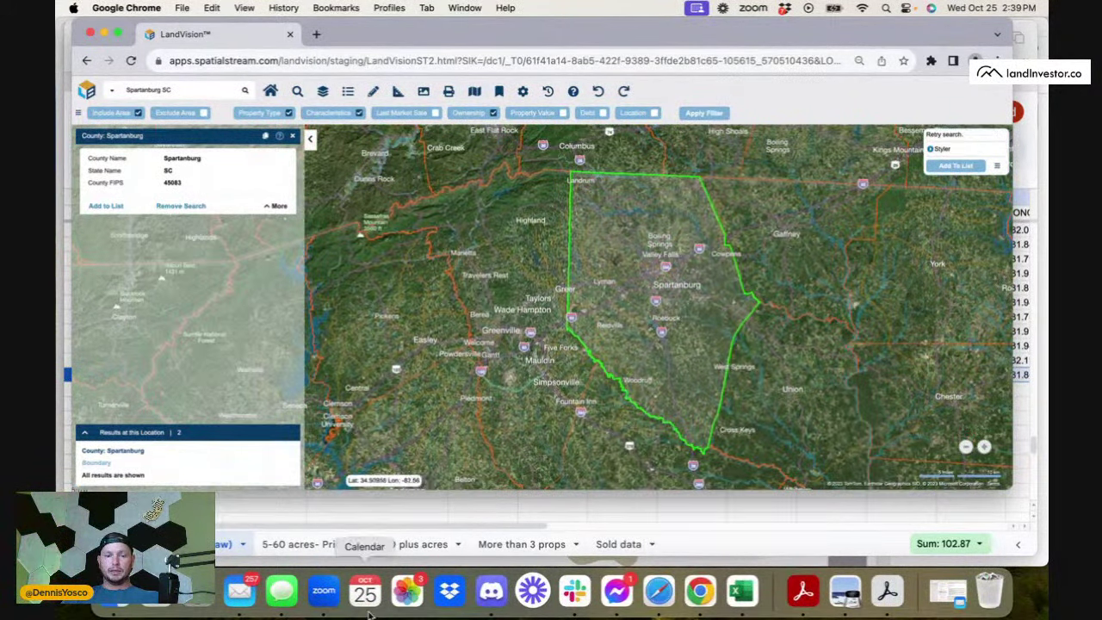
- Review the Spartanburg workbook's 5-60 acres- Priced sheet, then return to the raw data sheet
click(300, 530)
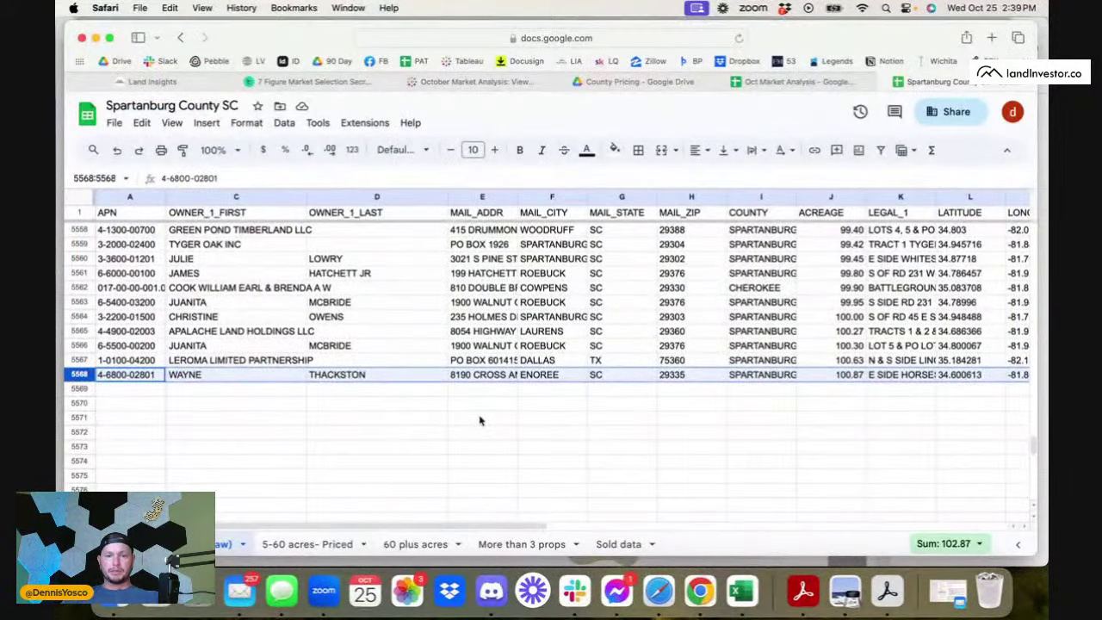
scroll(480, 421, up, 3)
click(301, 544)
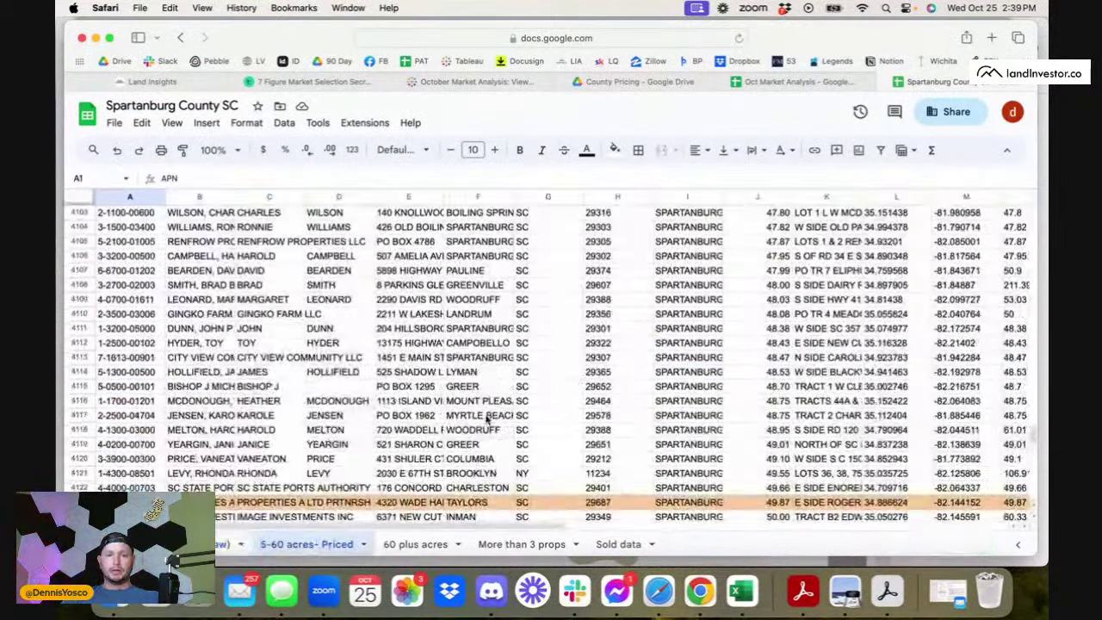
scroll(486, 418, up, 5)
scroll(200, 461, down, 8)
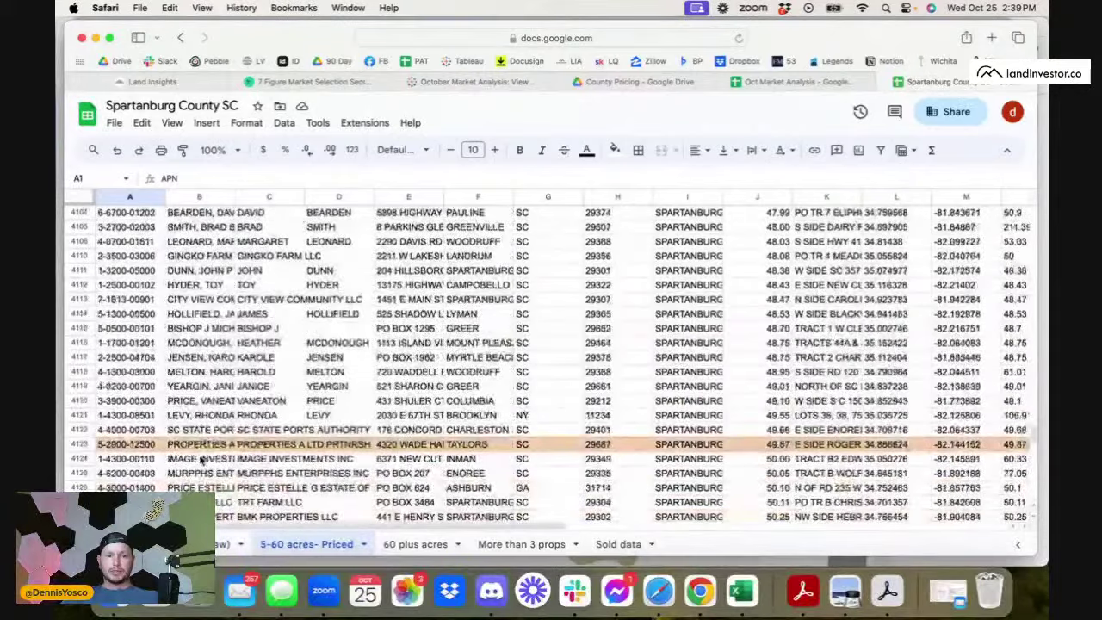
scroll(640, 391, right, 10)
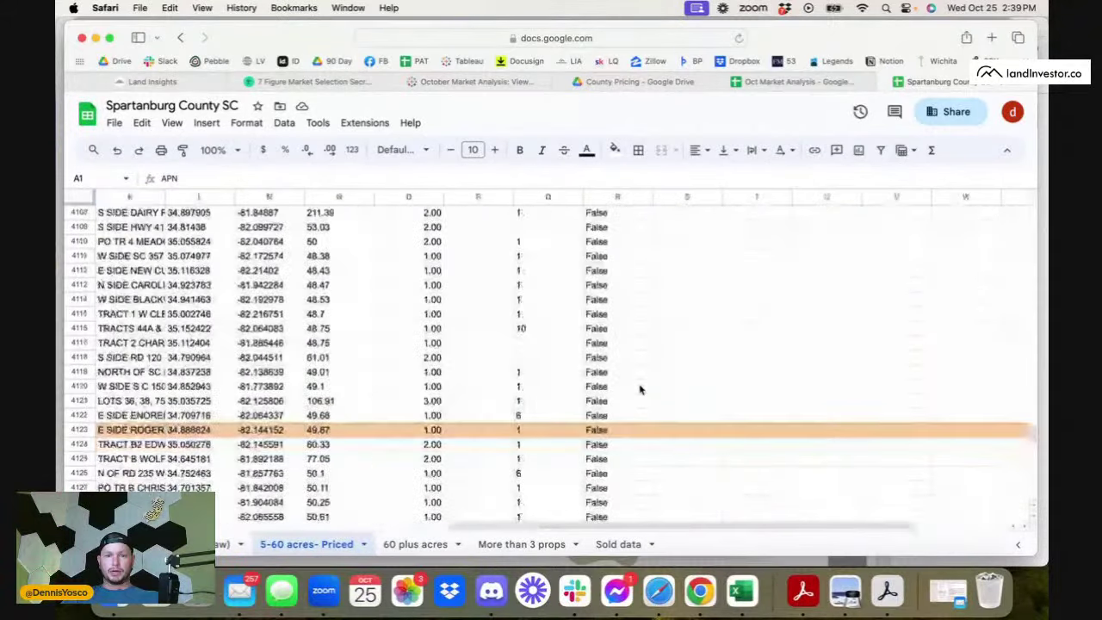
scroll(640, 390, up, 20)
scroll(640, 390, left, 2)
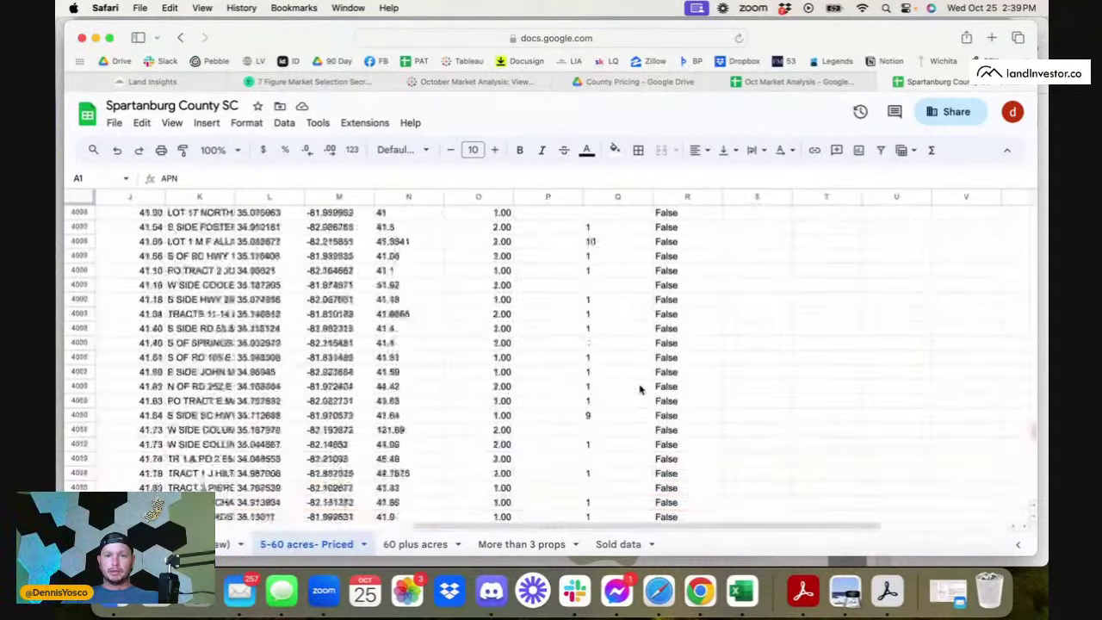
scroll(640, 390, up, 20)
scroll(640, 390, left, 6)
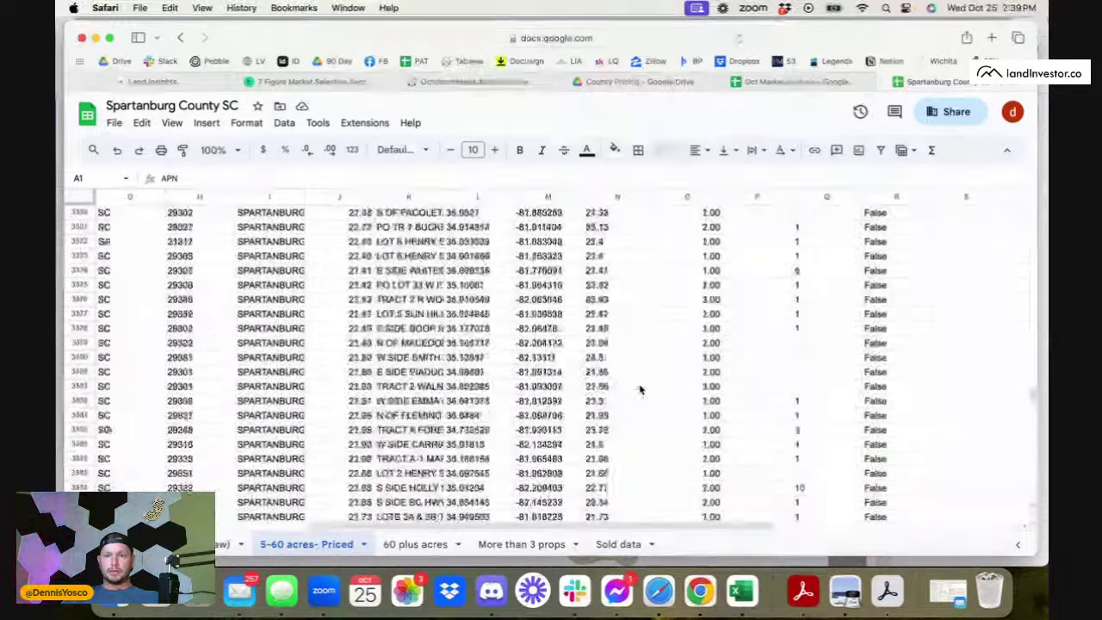
scroll(639, 390, up, 20)
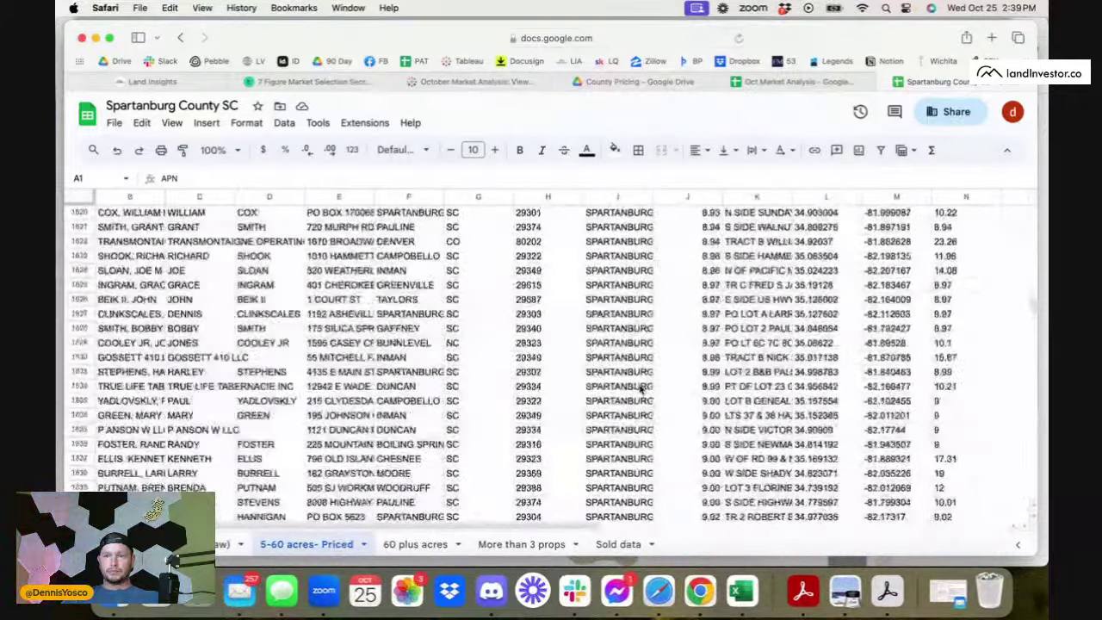
scroll(640, 390, up, 20)
scroll(640, 390, right, 8)
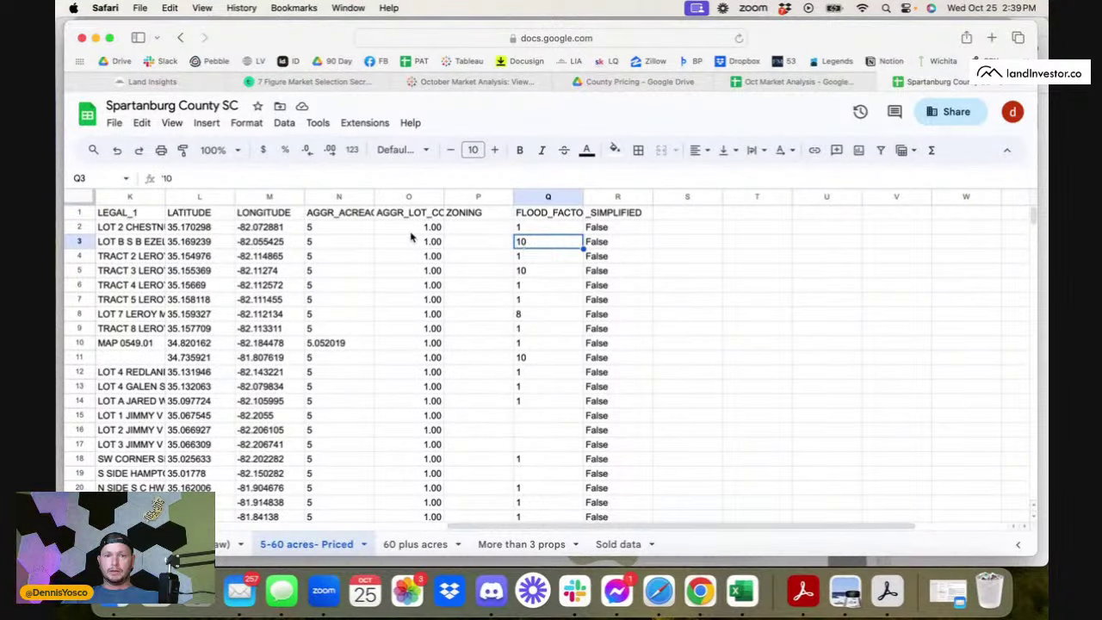
scroll(411, 237, left, 1)
scroll(411, 237, left, 2)
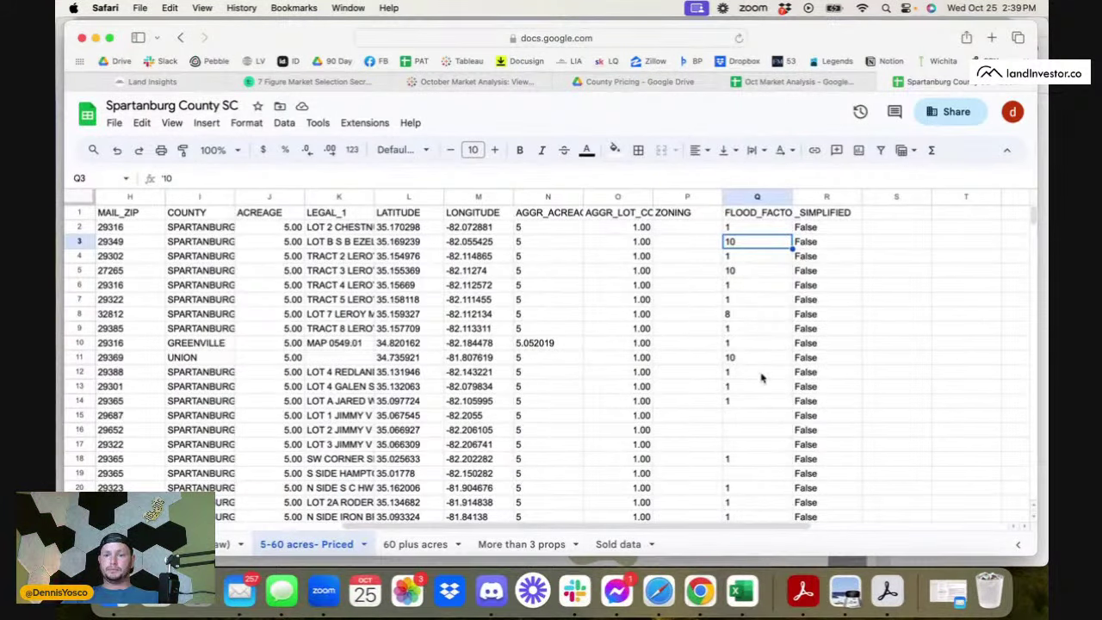
scroll(762, 378, down, 20)
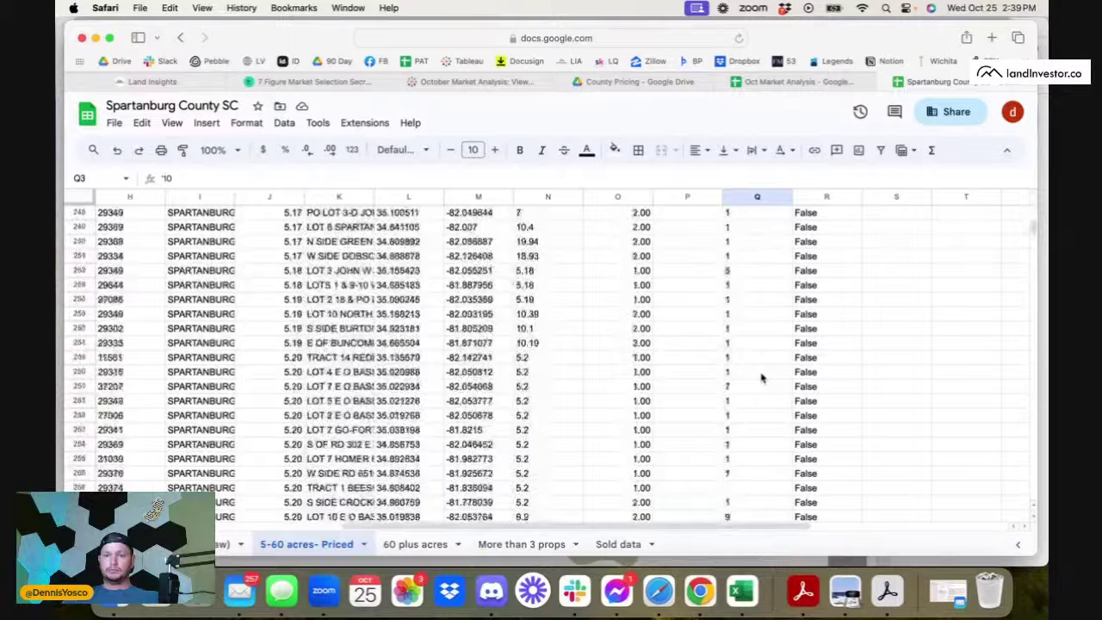
scroll(761, 377, down, 15)
scroll(569, 383, left, 7)
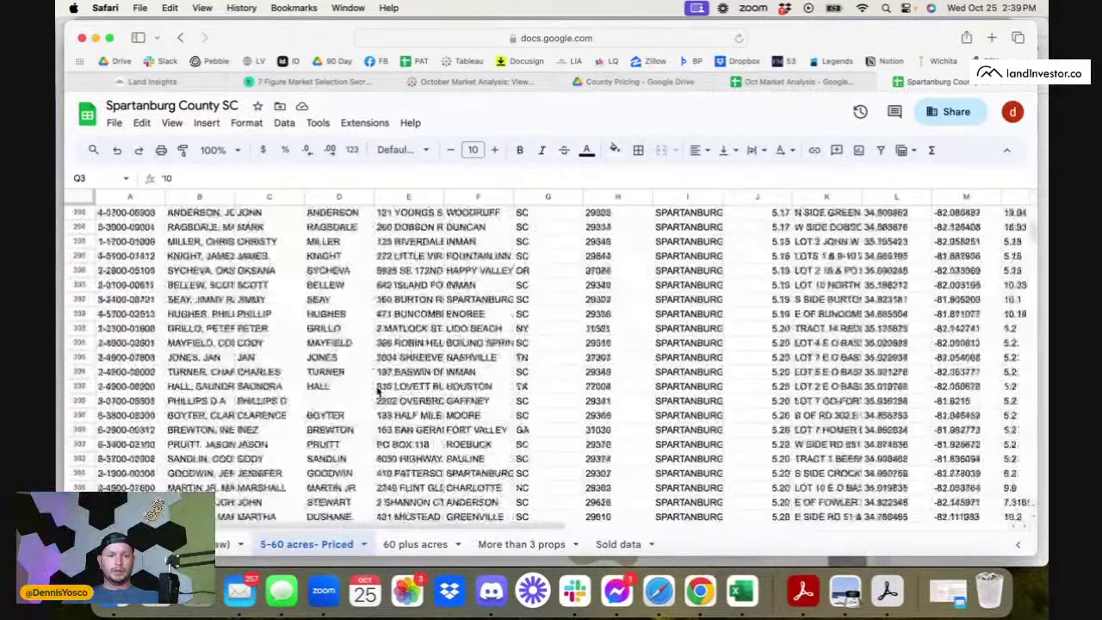
scroll(376, 390, up, 20)
click(181, 38)
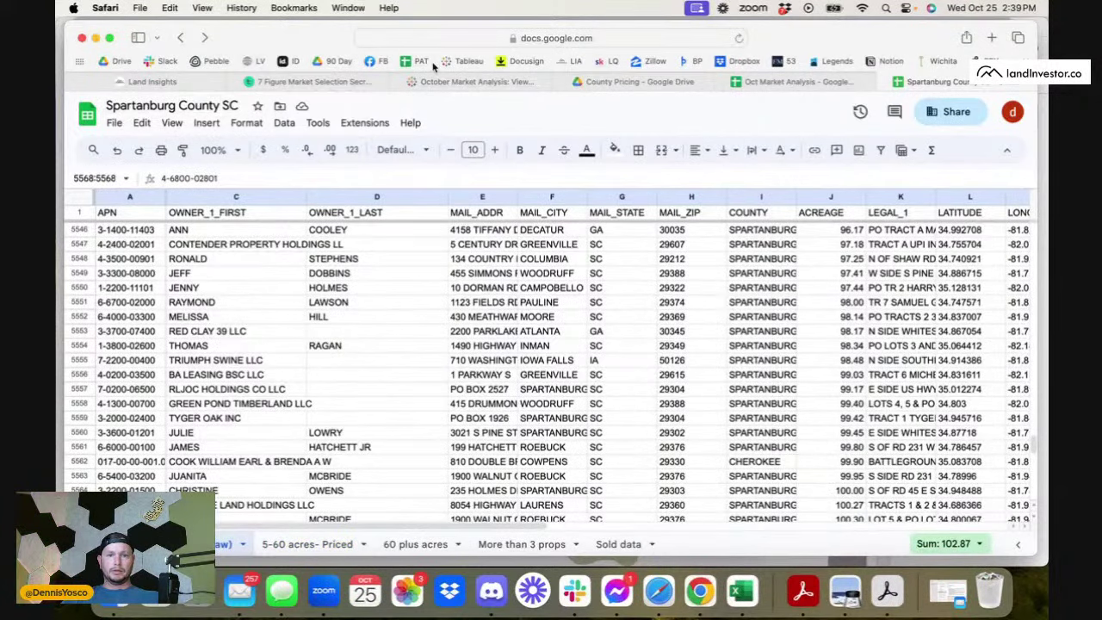
- Close the Spartanburg and Oct Market Analysis sheets, review Pickens County SC's 5-60 acres- Priced sheet, then close it
click(888, 84)
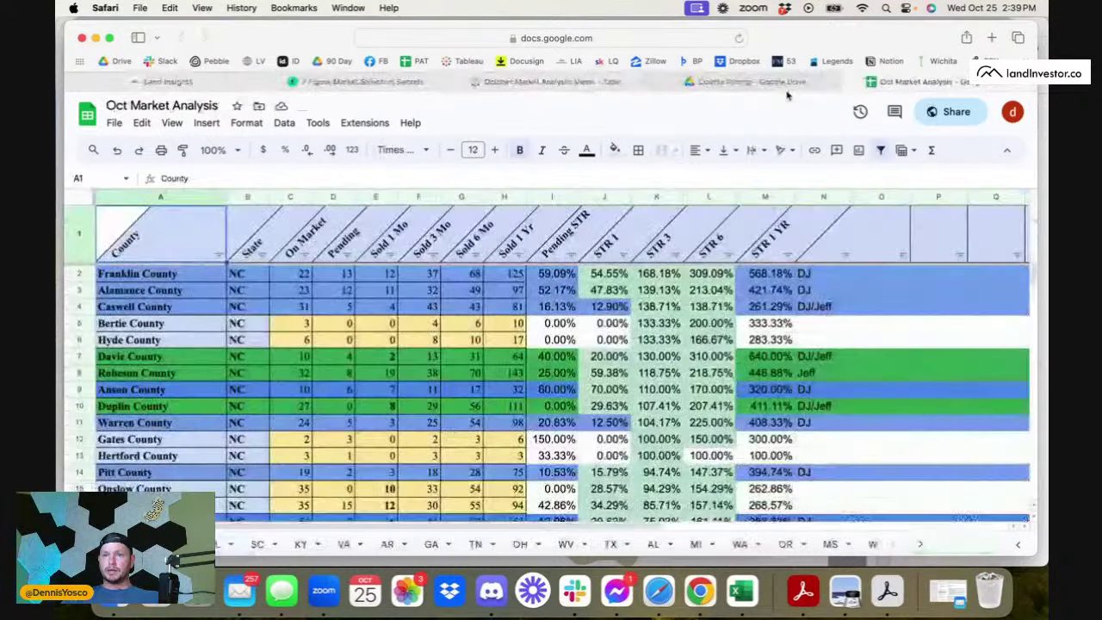
click(854, 81)
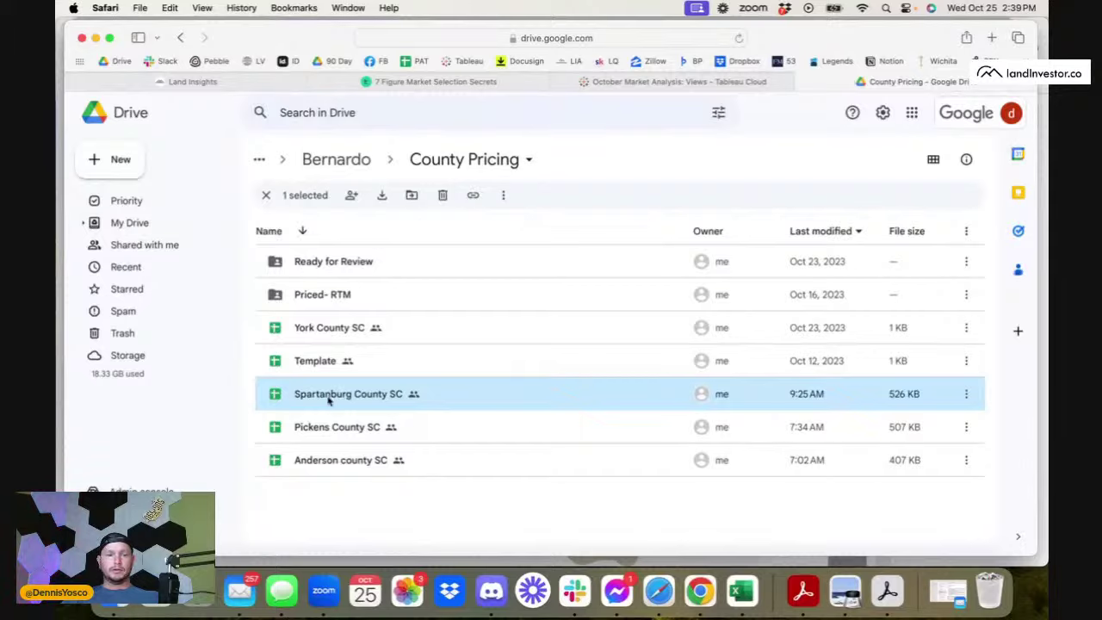
double_click(340, 426)
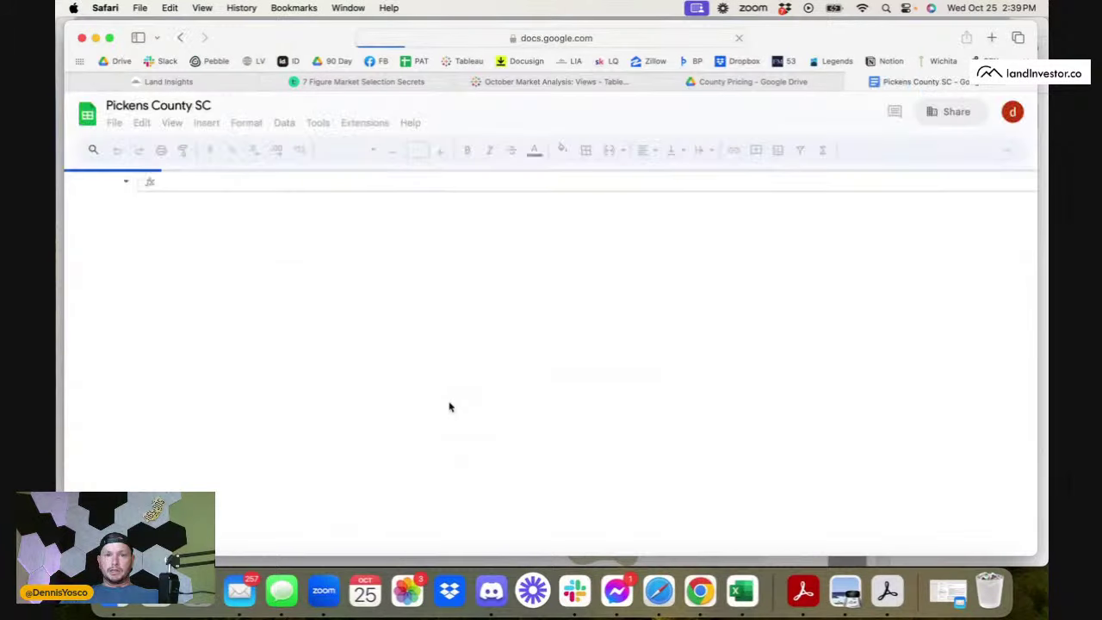
scroll(446, 437, down, 5)
scroll(446, 437, right, 10)
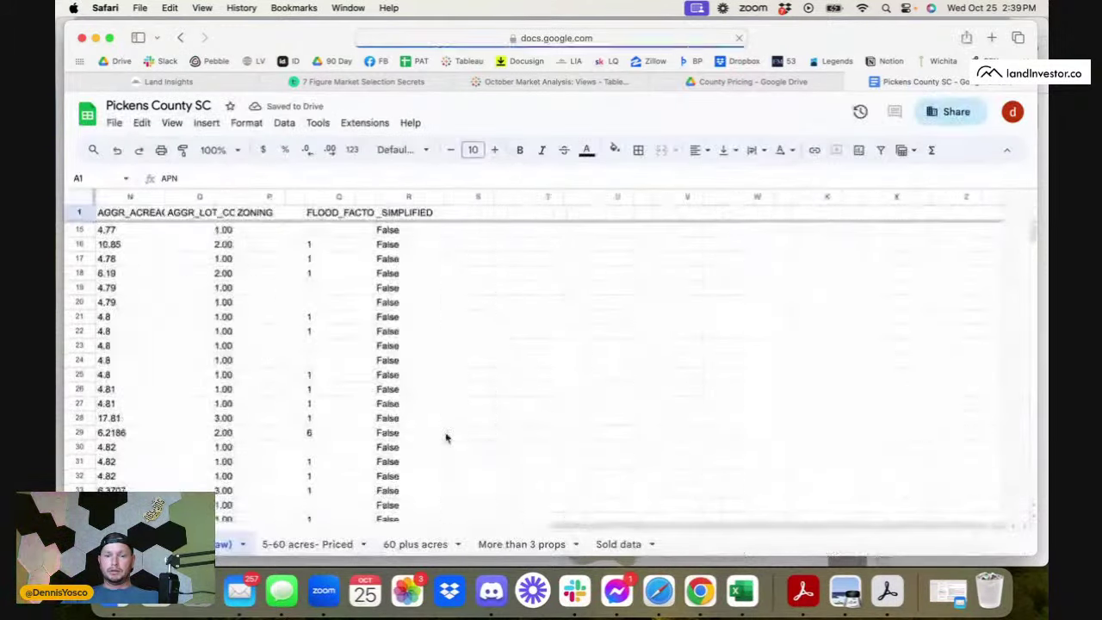
click(284, 545)
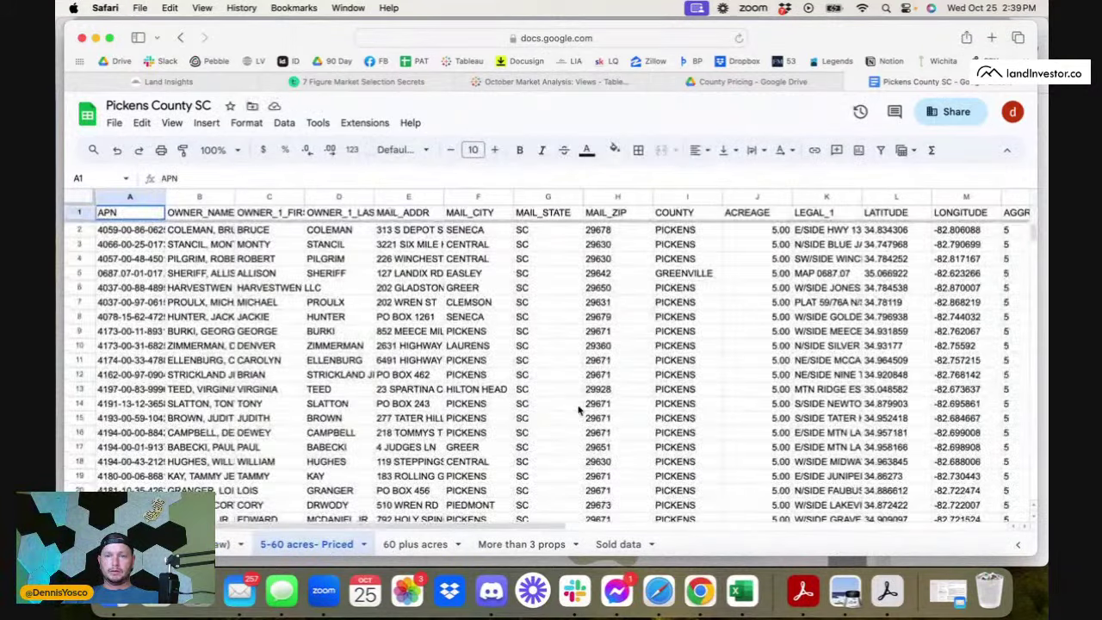
scroll(579, 411, right, 10)
scroll(579, 411, left, 10)
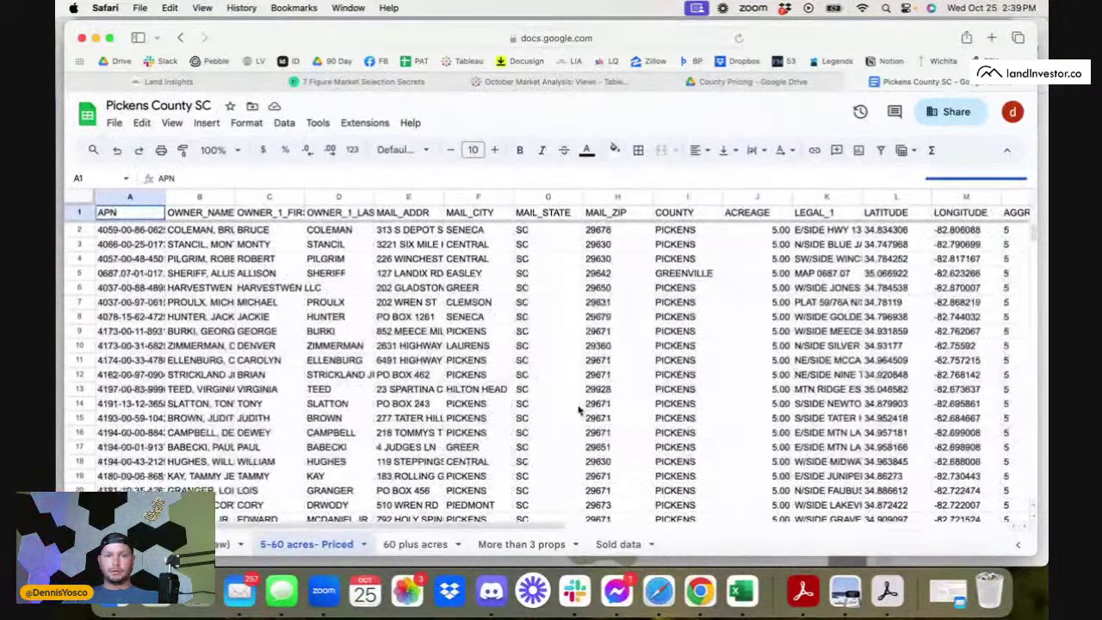
click(850, 81)
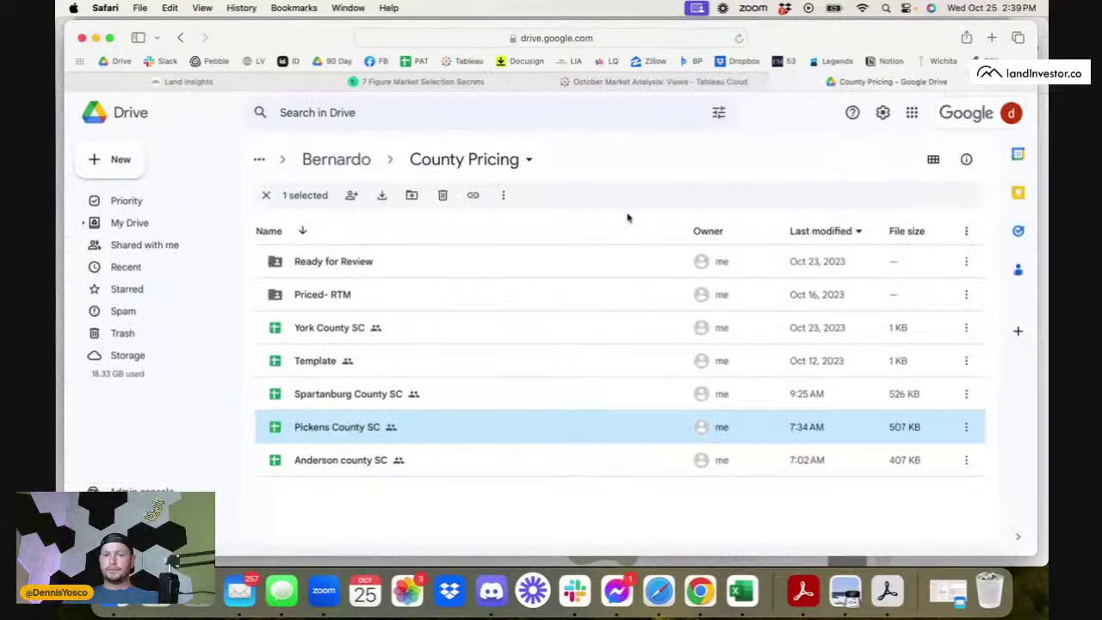
- Review Anderson county SC's 5-60 acres- Priced and Sold data sheets, then close it
double_click(305, 462)
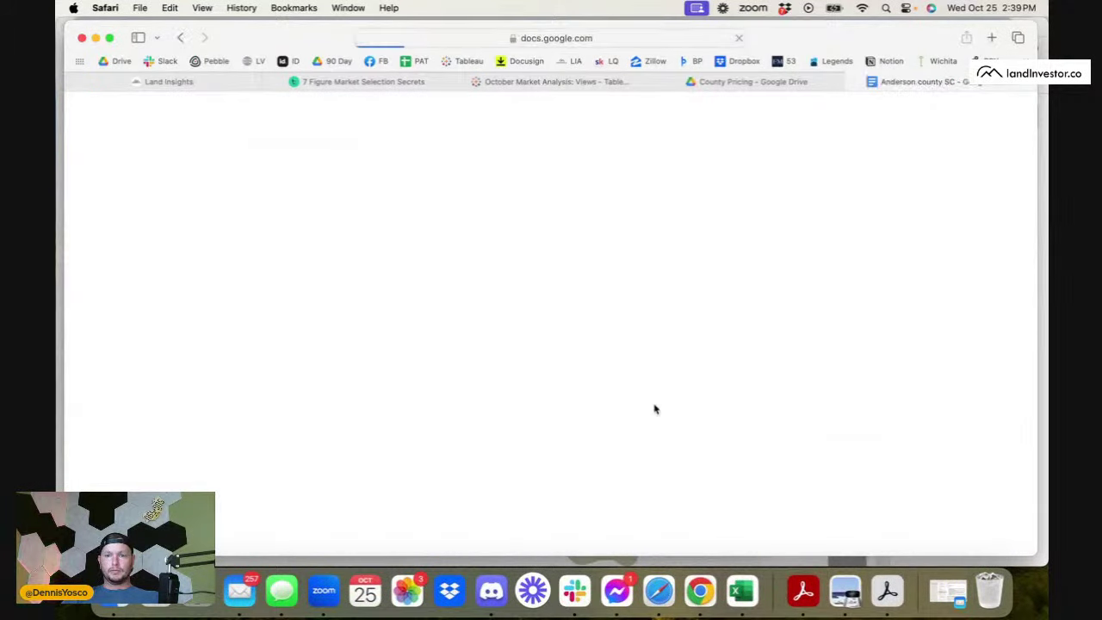
scroll(555, 409, right, 10)
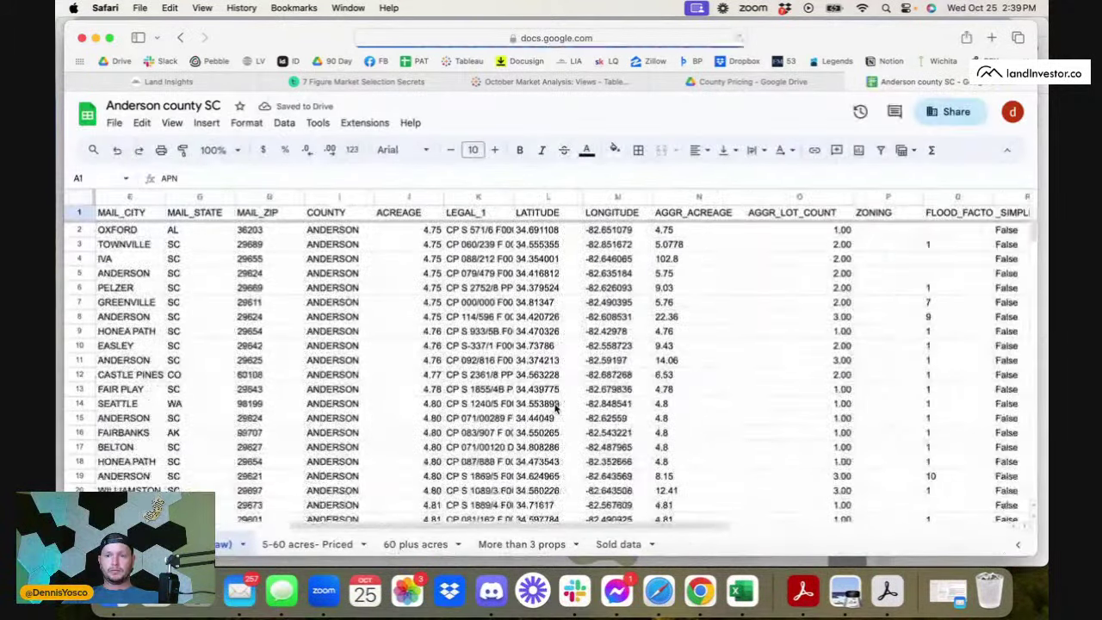
click(306, 544)
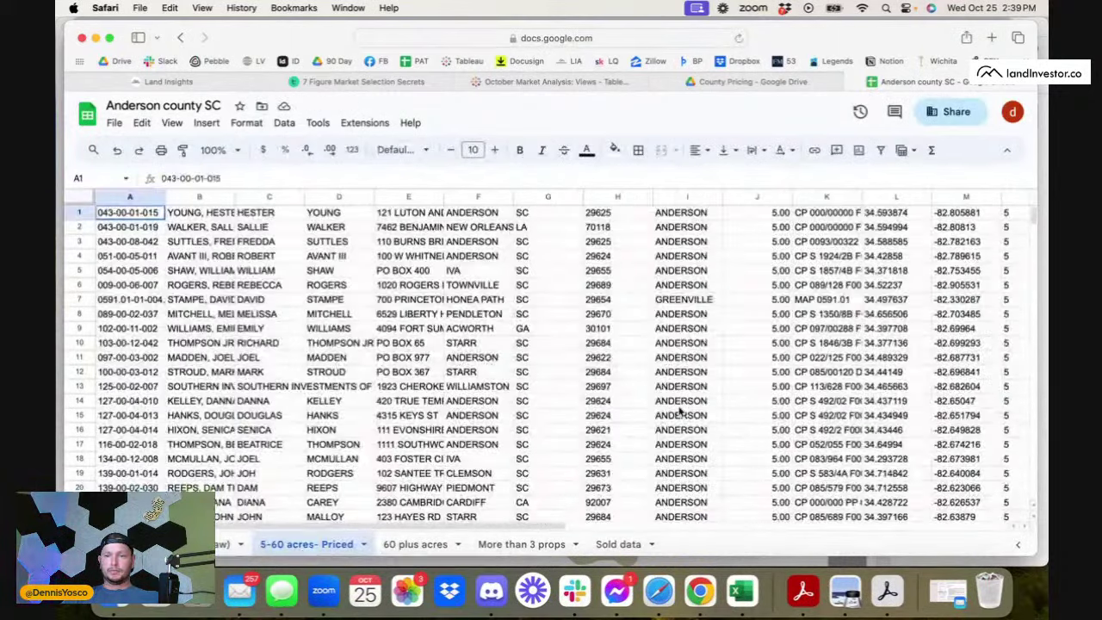
scroll(672, 405, right, 10)
click(613, 544)
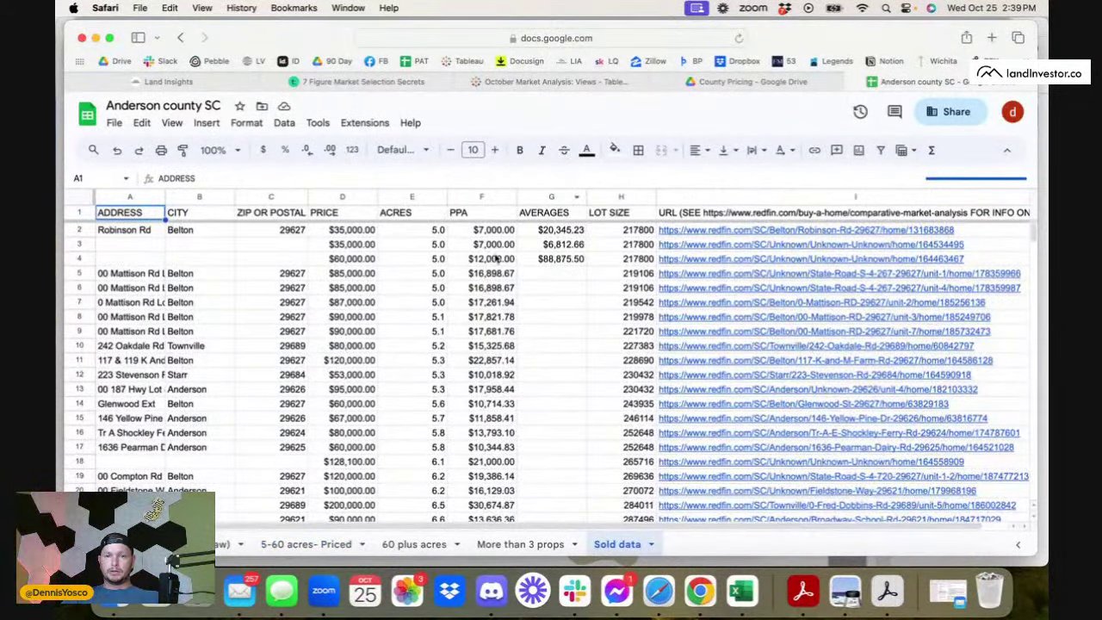
scroll(507, 306, down, 15)
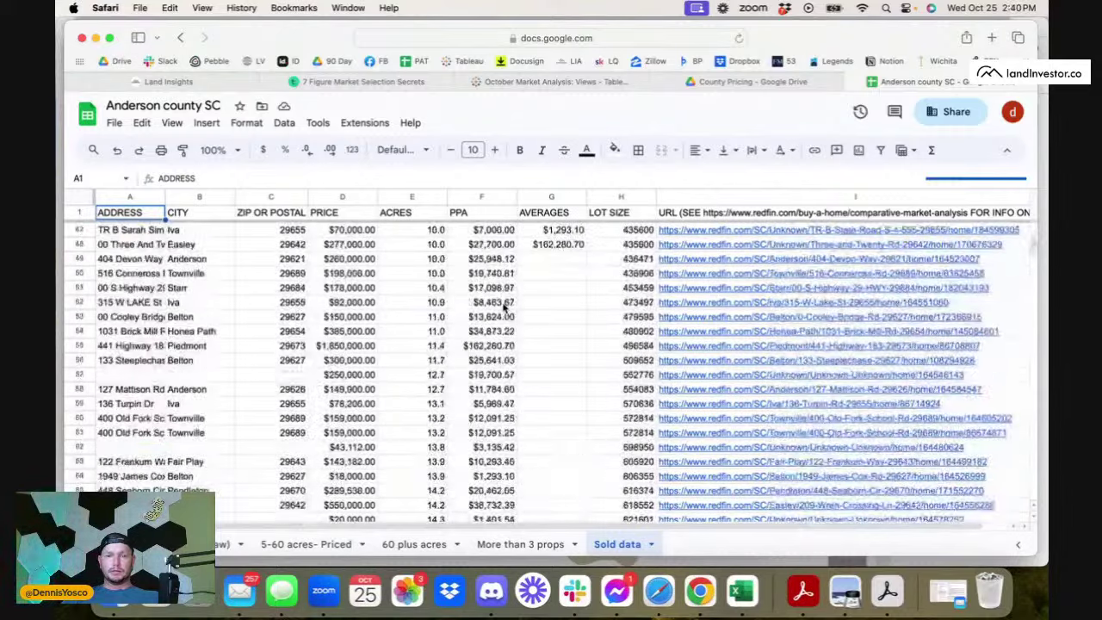
scroll(506, 307, up, 15)
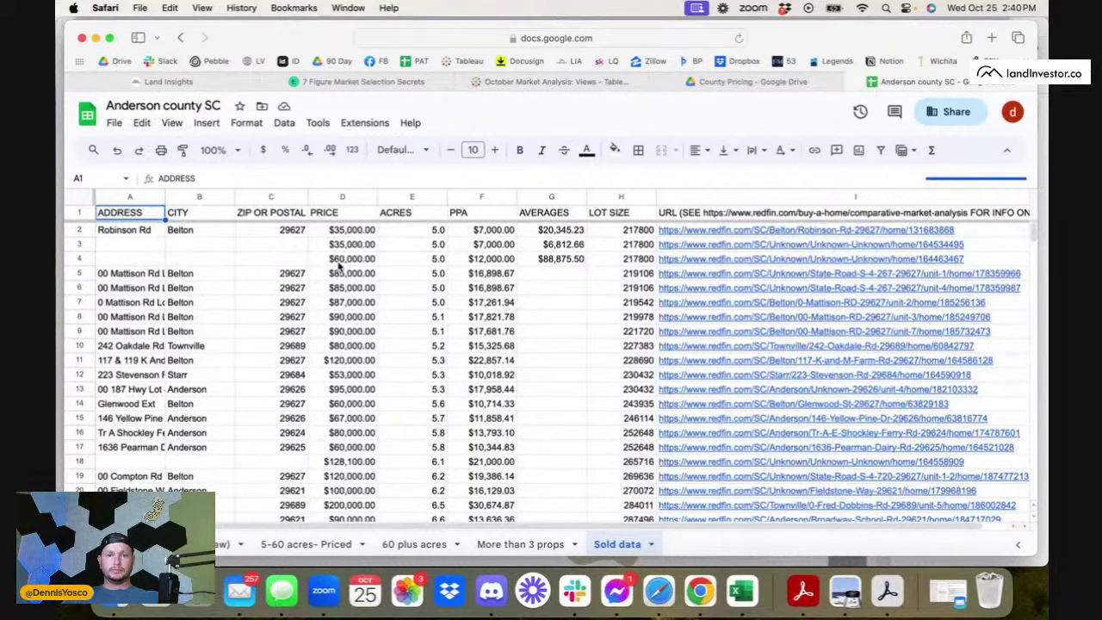
scroll(585, 397, down, 10)
scroll(585, 397, right, 2)
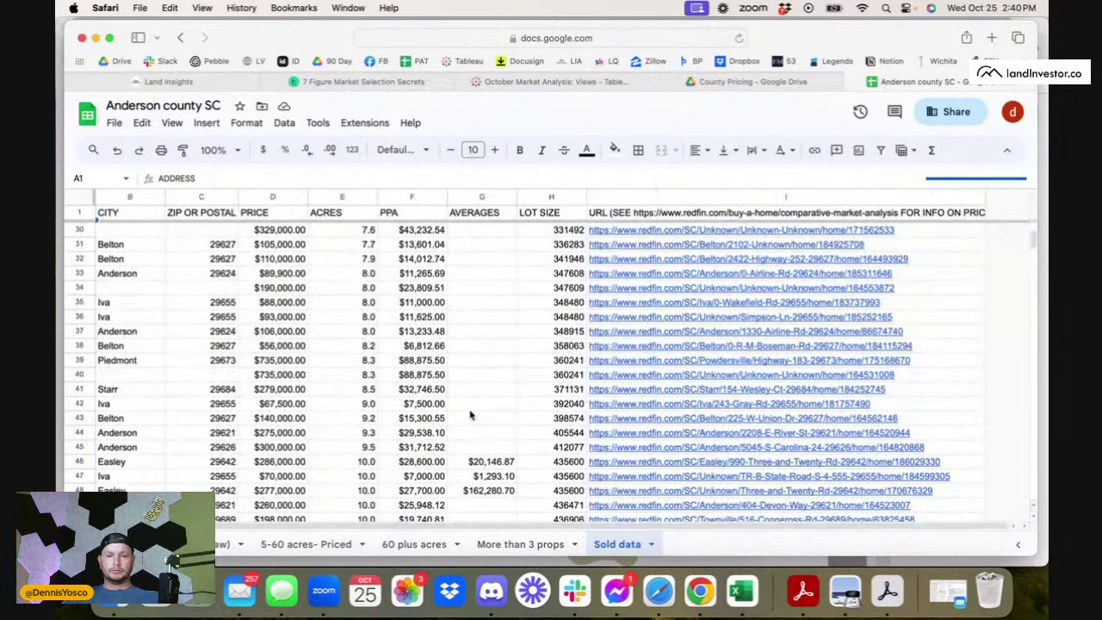
scroll(470, 416, up, 10)
scroll(470, 416, left, 2)
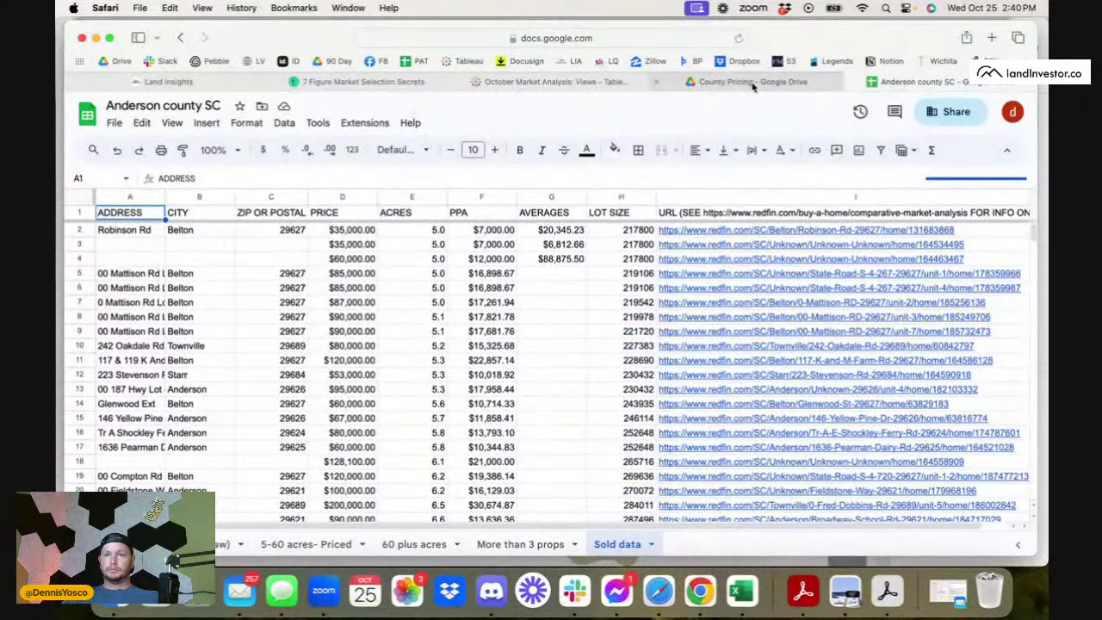
click(851, 82)
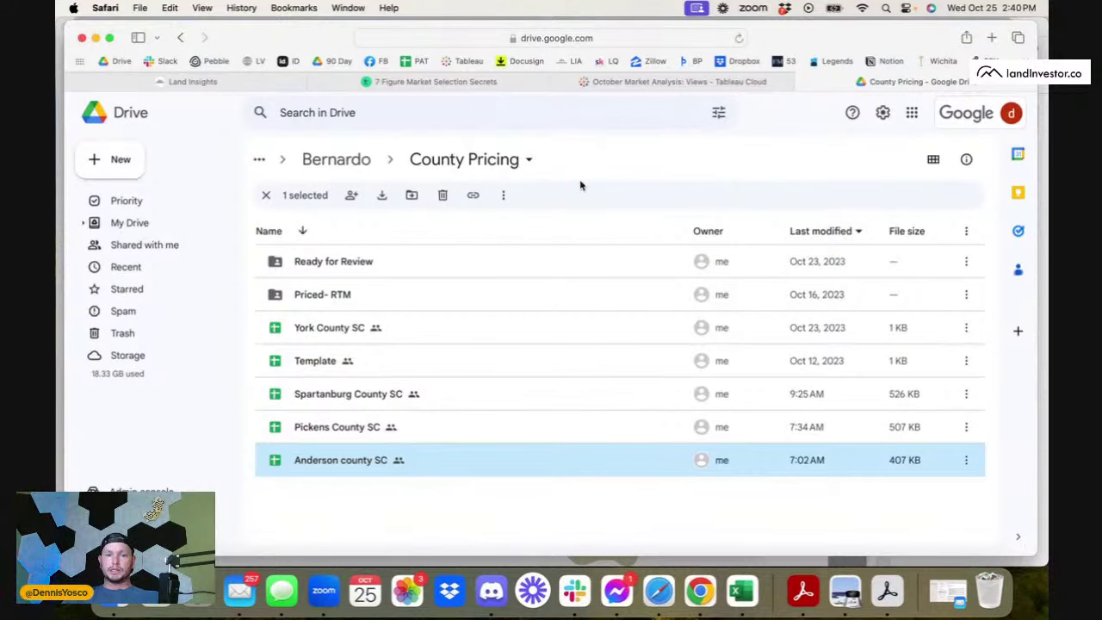
- Go up through Bernardo and VA Training to the Michelle folder and open Wilkes County NC
click(307, 171)
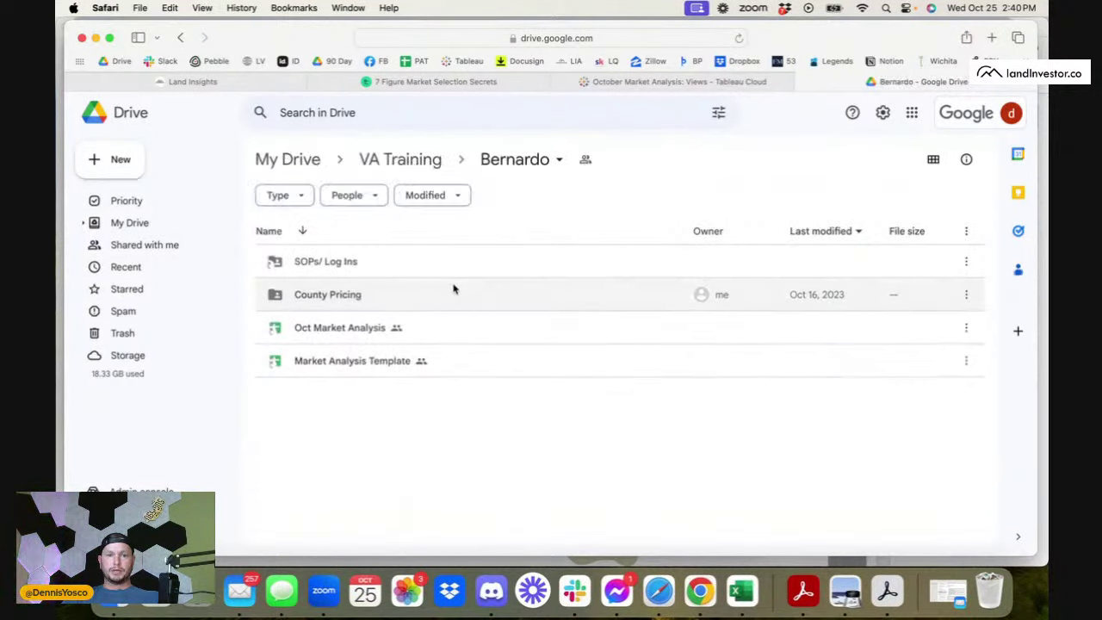
click(401, 155)
double_click(325, 295)
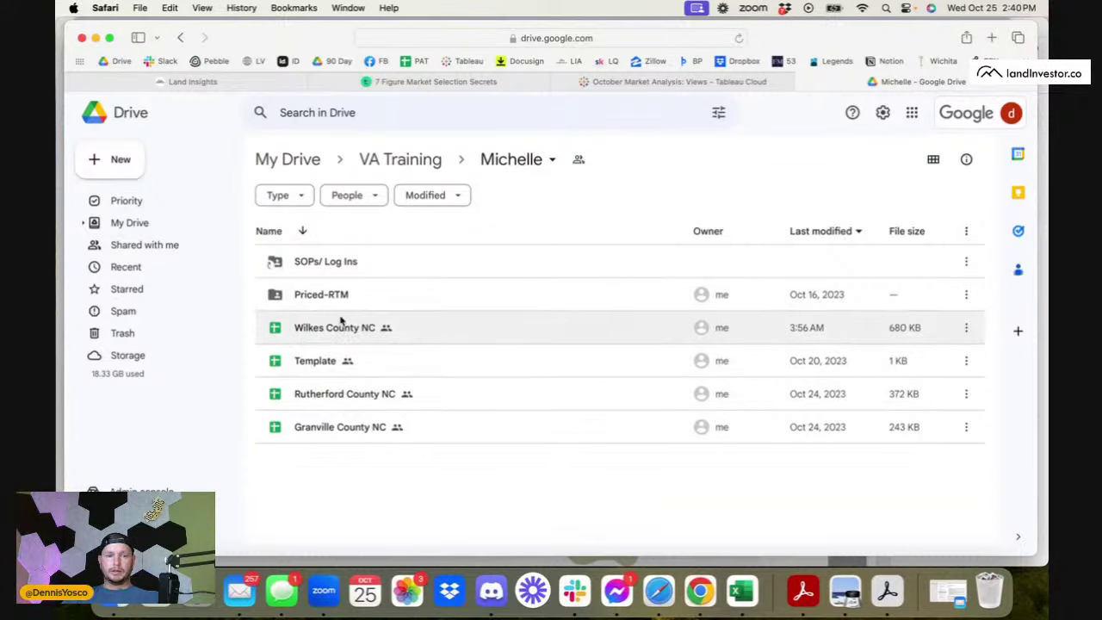
double_click(337, 323)
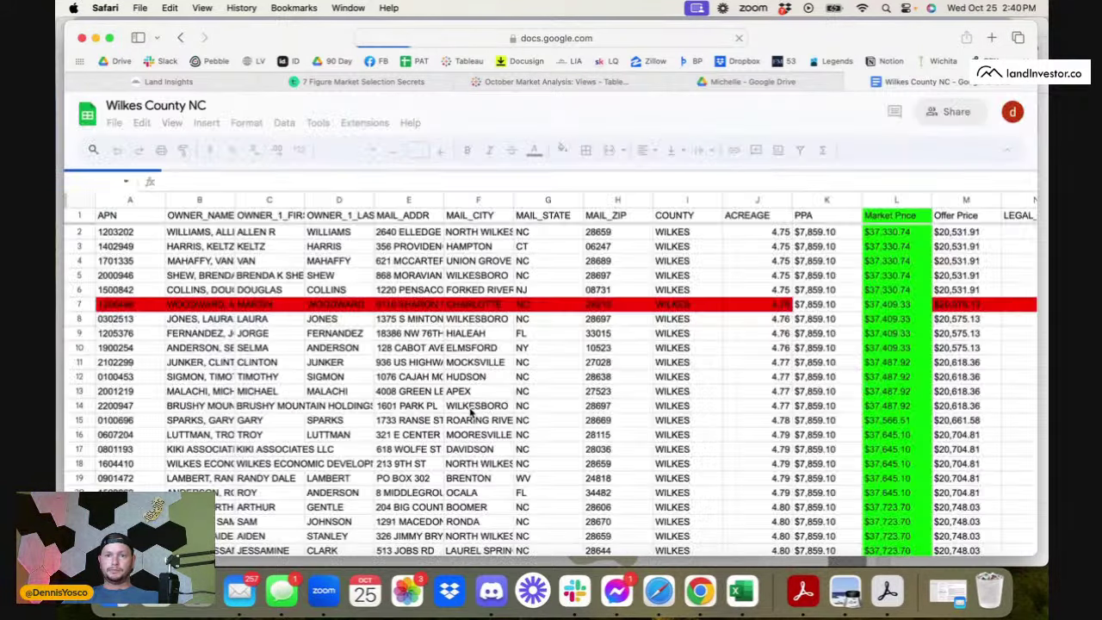
scroll(528, 463, down, 5)
scroll(529, 463, right, 1)
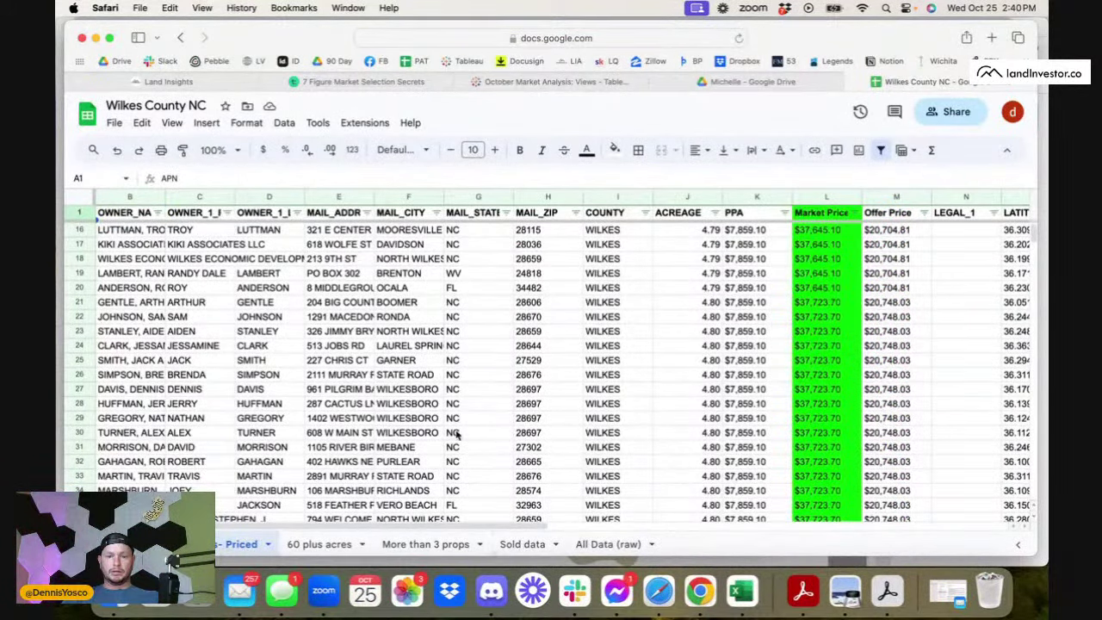
scroll(456, 435, down, 20)
scroll(456, 435, left, 1)
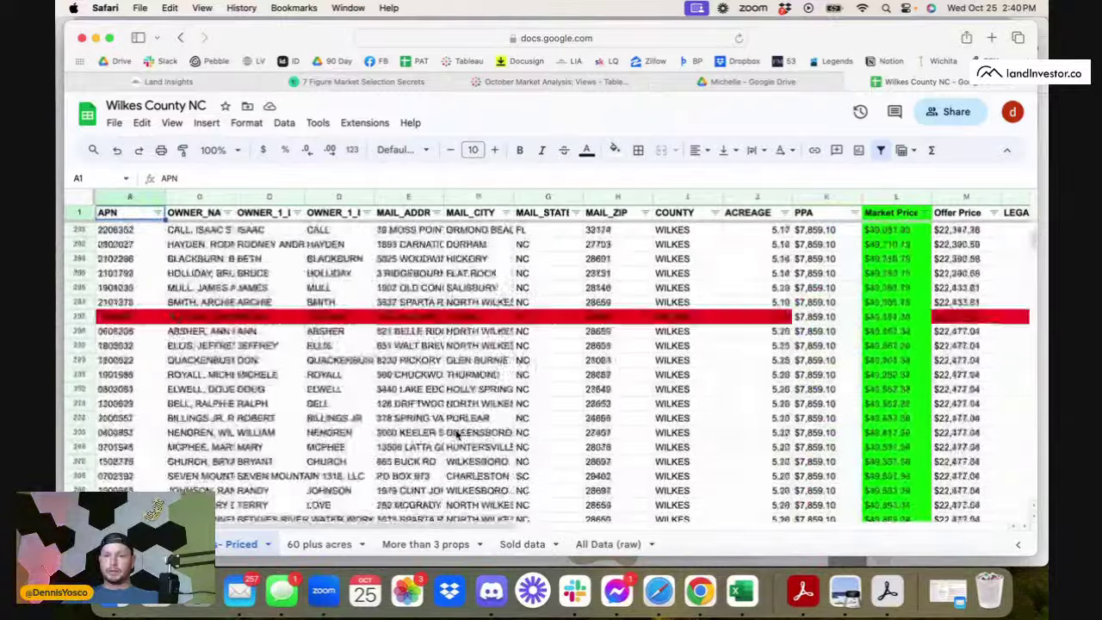
scroll(456, 435, down, 20)
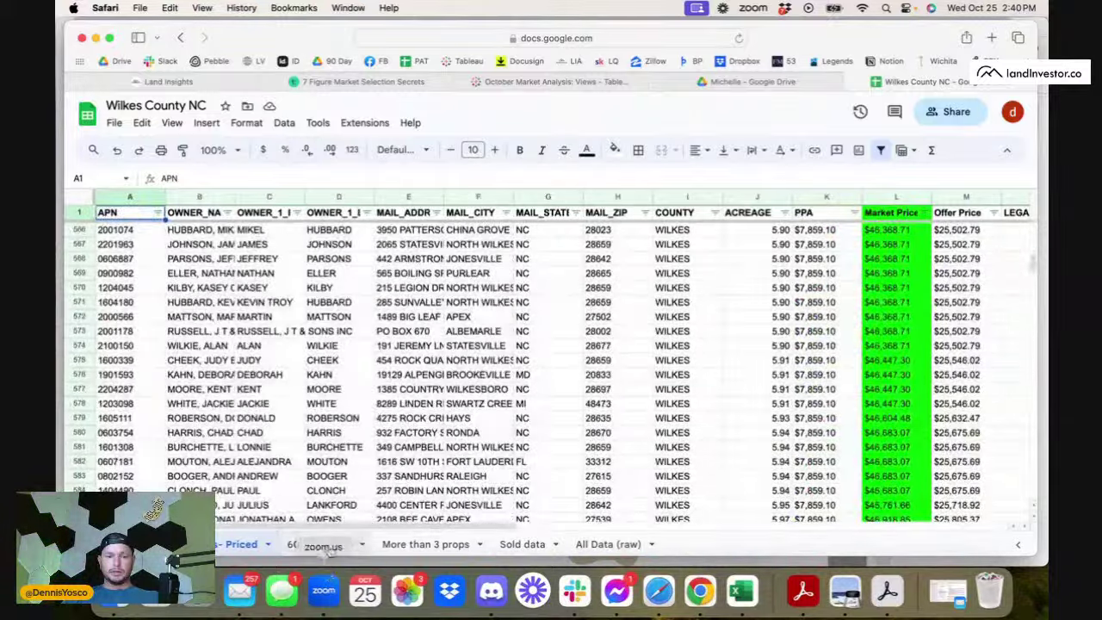
click(424, 544)
- On Sold data, inspect the 9.99 and 100 acre bounds and the average, MINIFS and MAXIFS formulas
click(522, 545)
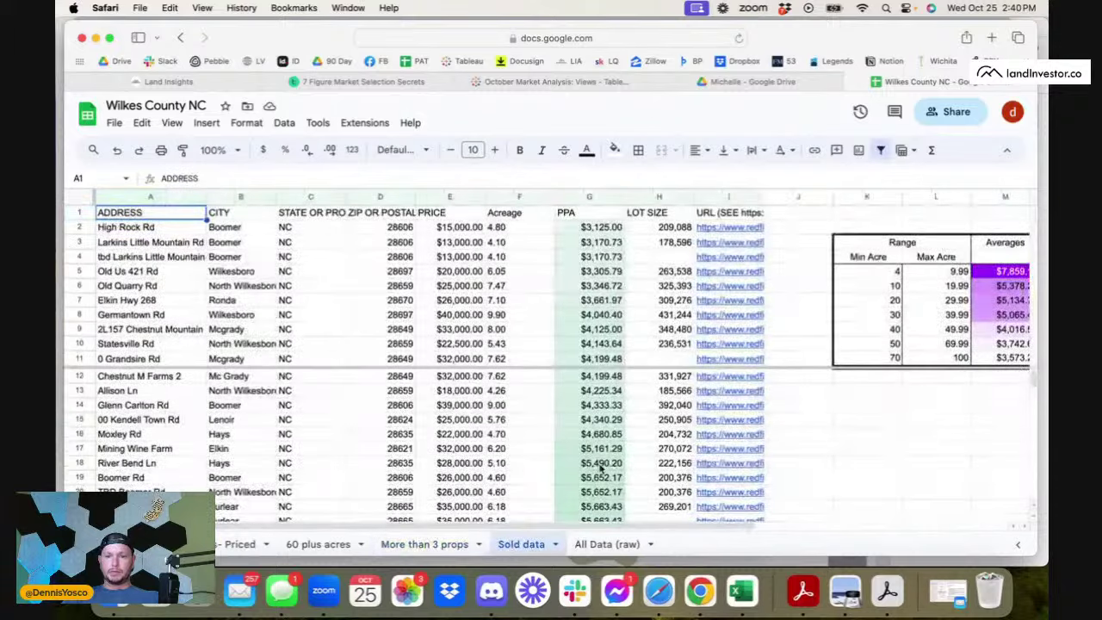
scroll(603, 469, right, 3)
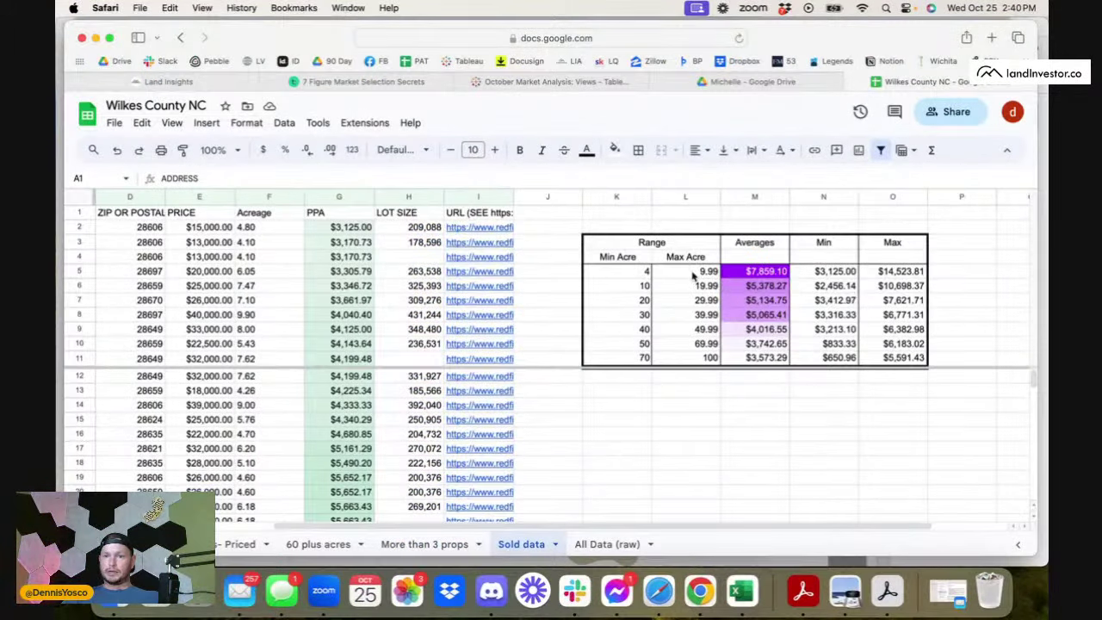
click(694, 275)
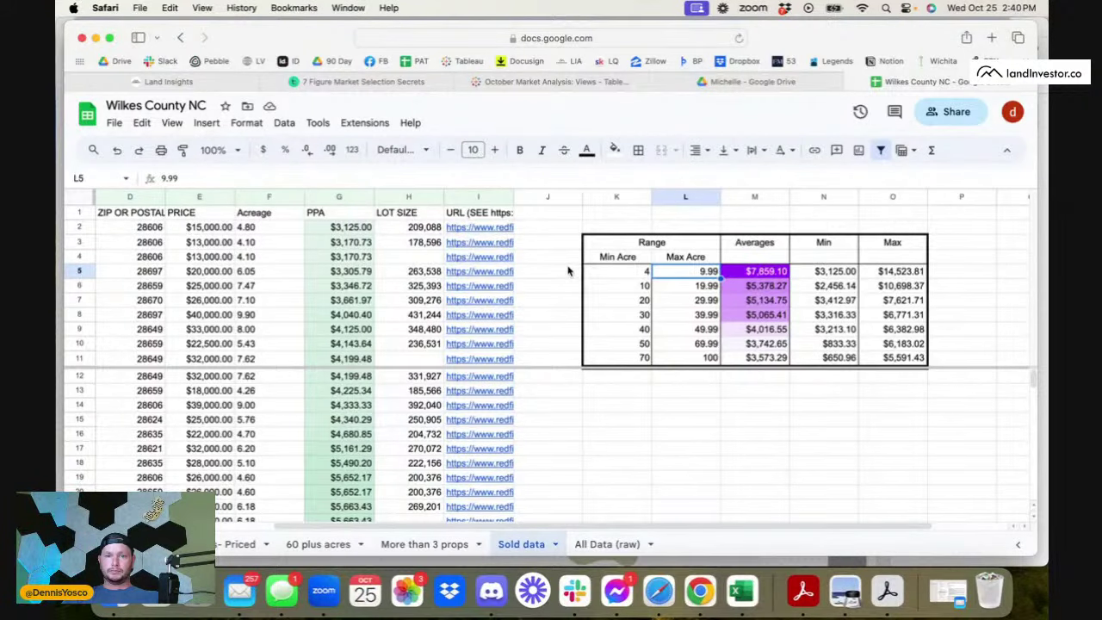
scroll(547, 279, left, 3)
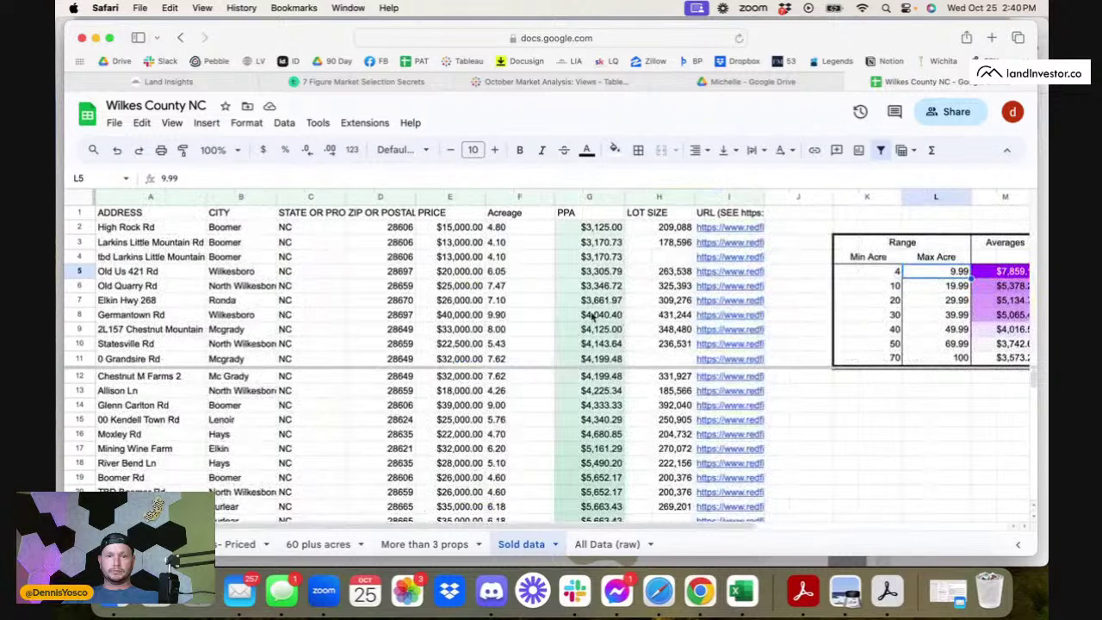
scroll(741, 379, down, 5)
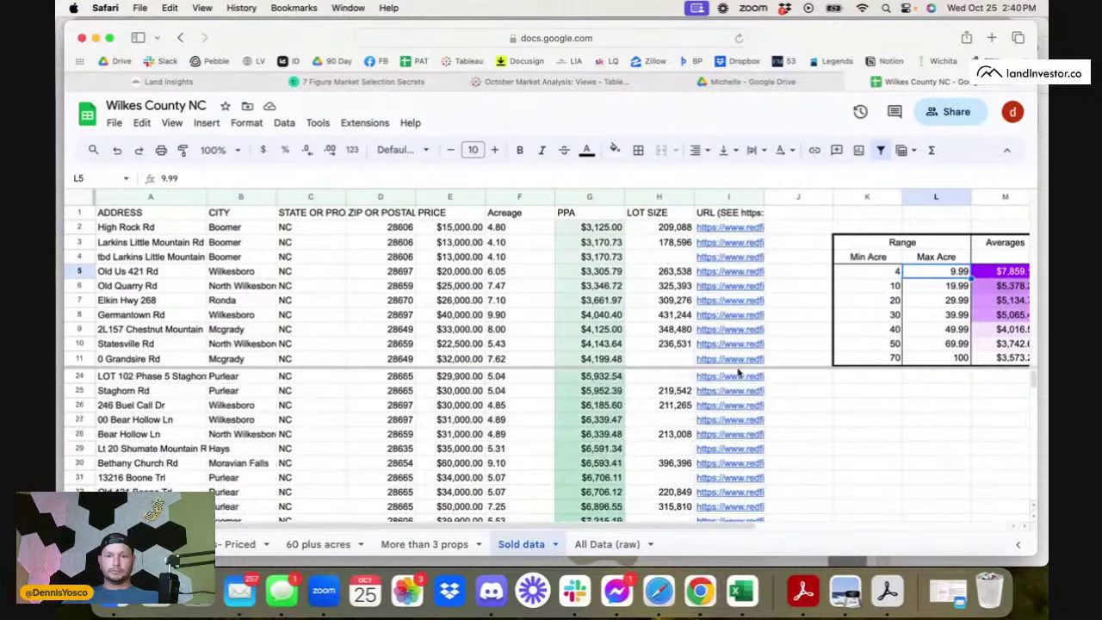
scroll(774, 428, right, 5)
scroll(775, 428, down, 8)
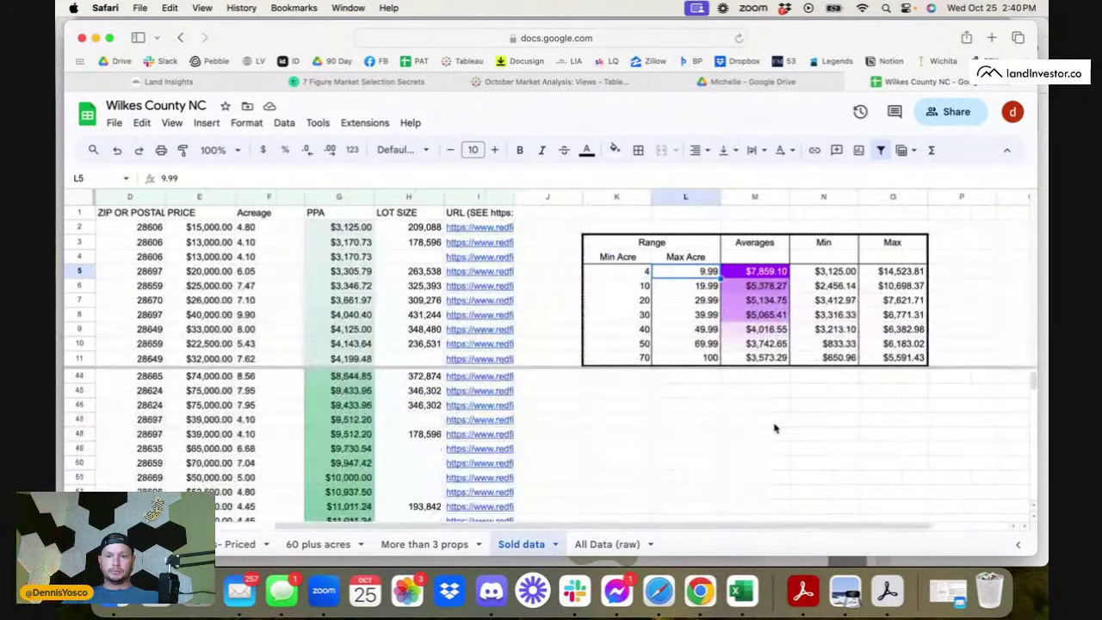
scroll(774, 428, left, 5)
scroll(774, 428, up, 10)
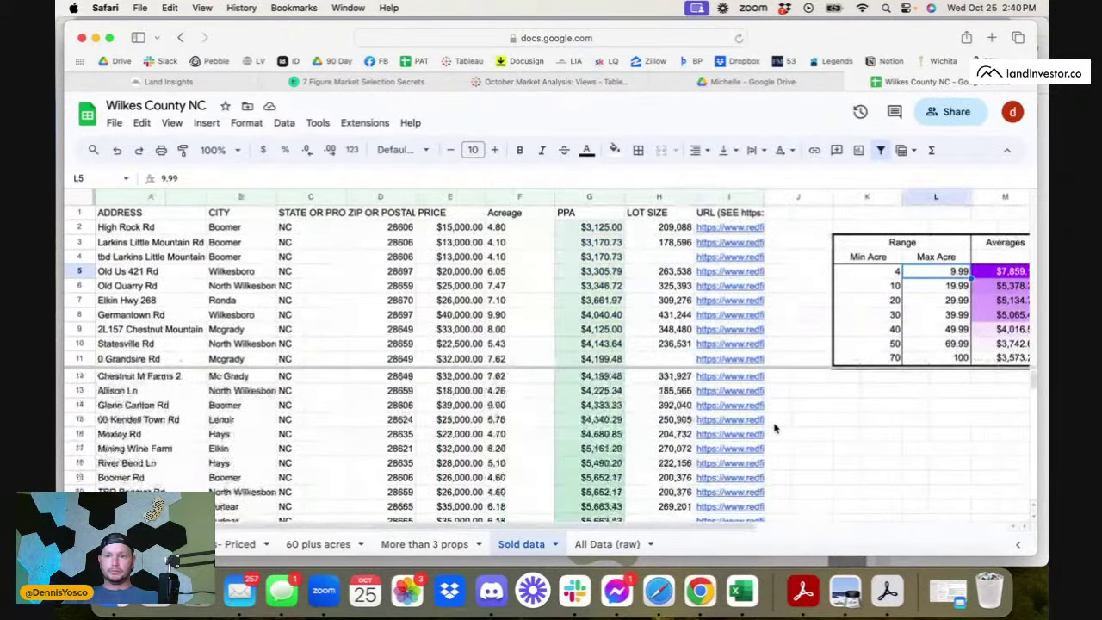
scroll(818, 310, right, 3)
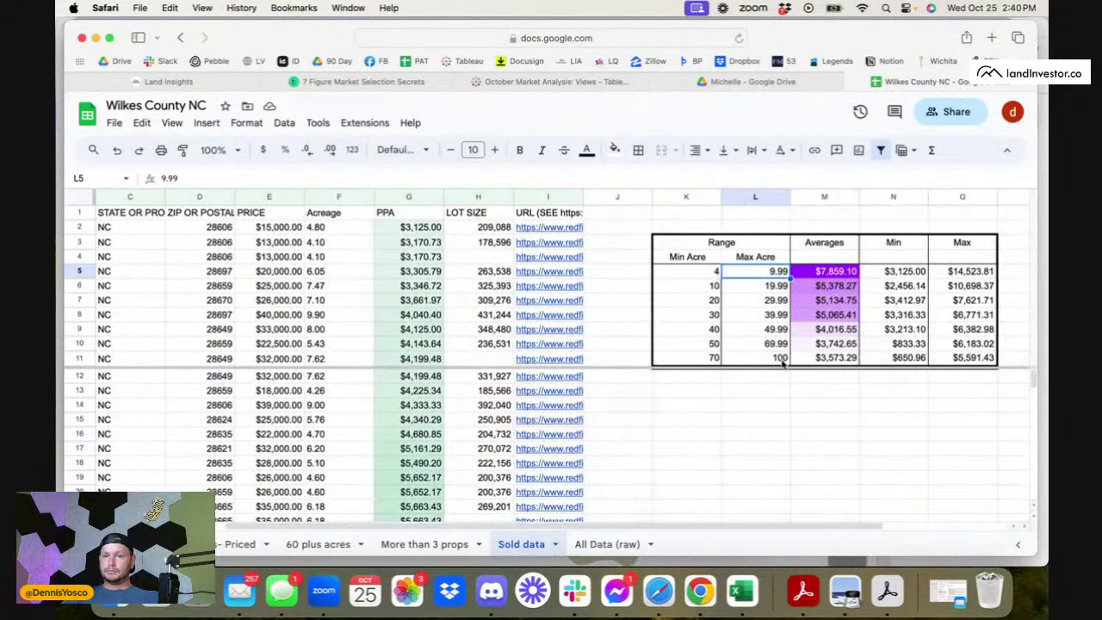
click(783, 363)
click(831, 363)
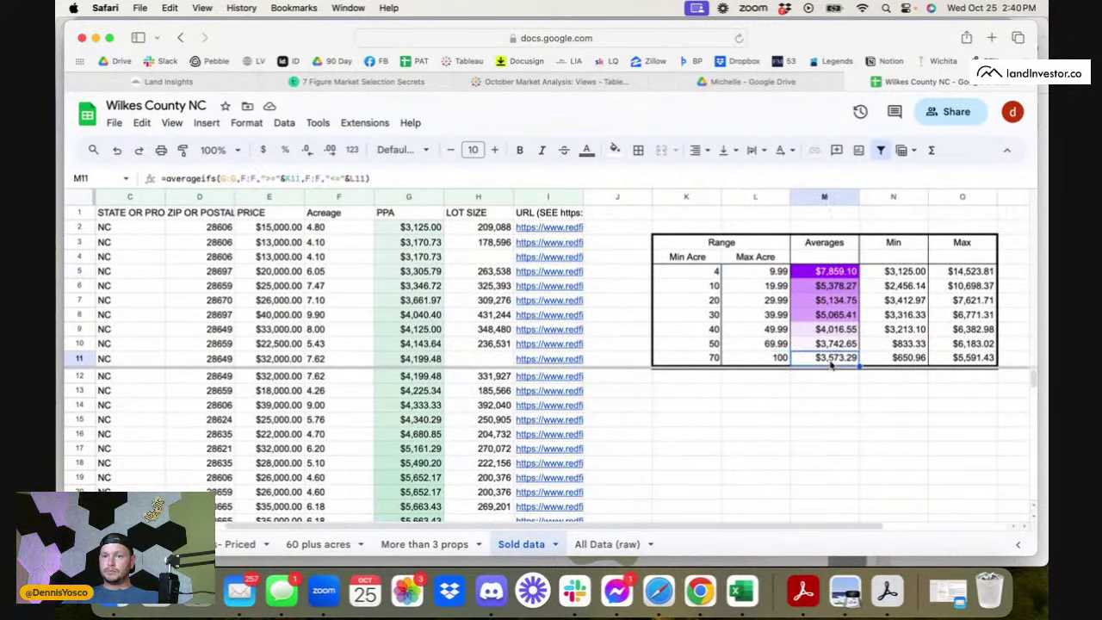
scroll(885, 294, right, 2)
click(851, 276)
click(880, 274)
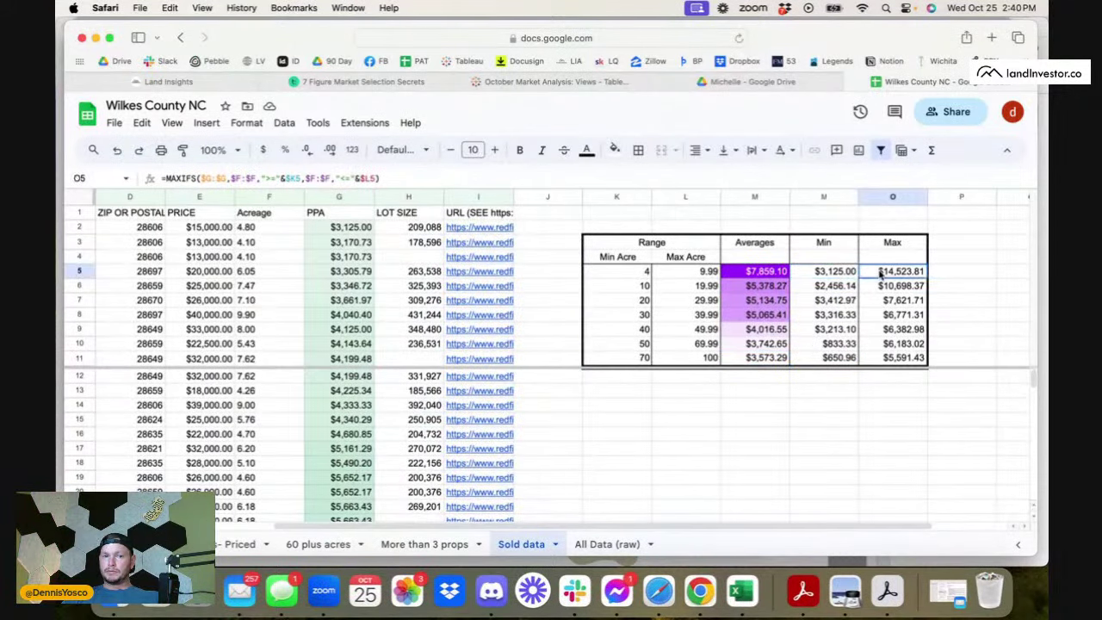
scroll(411, 307, left, 3)
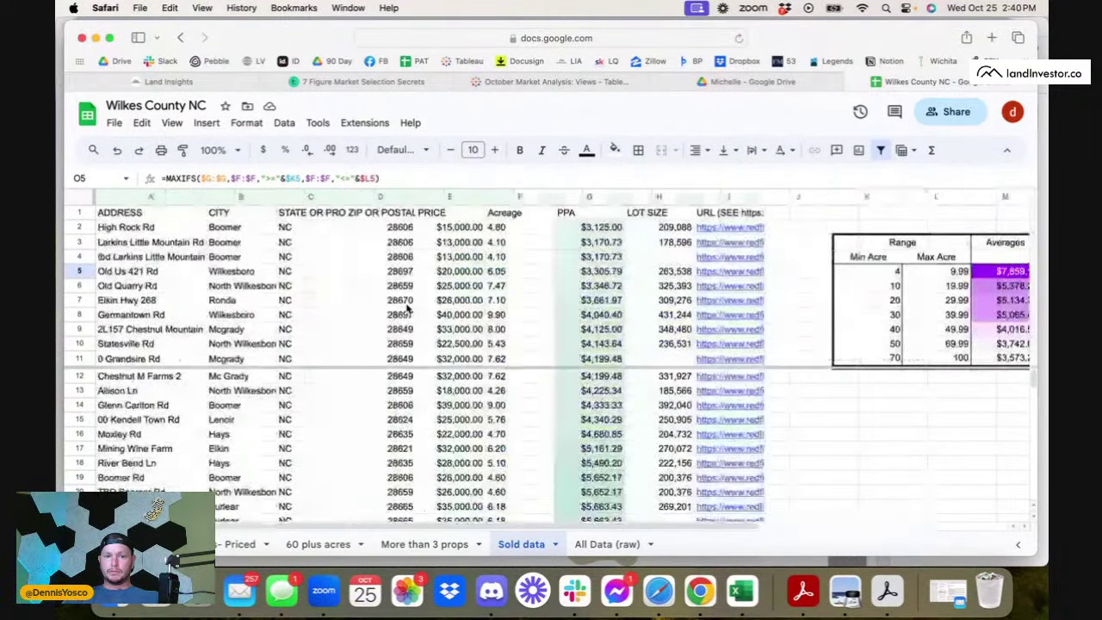
scroll(411, 307, right, 3)
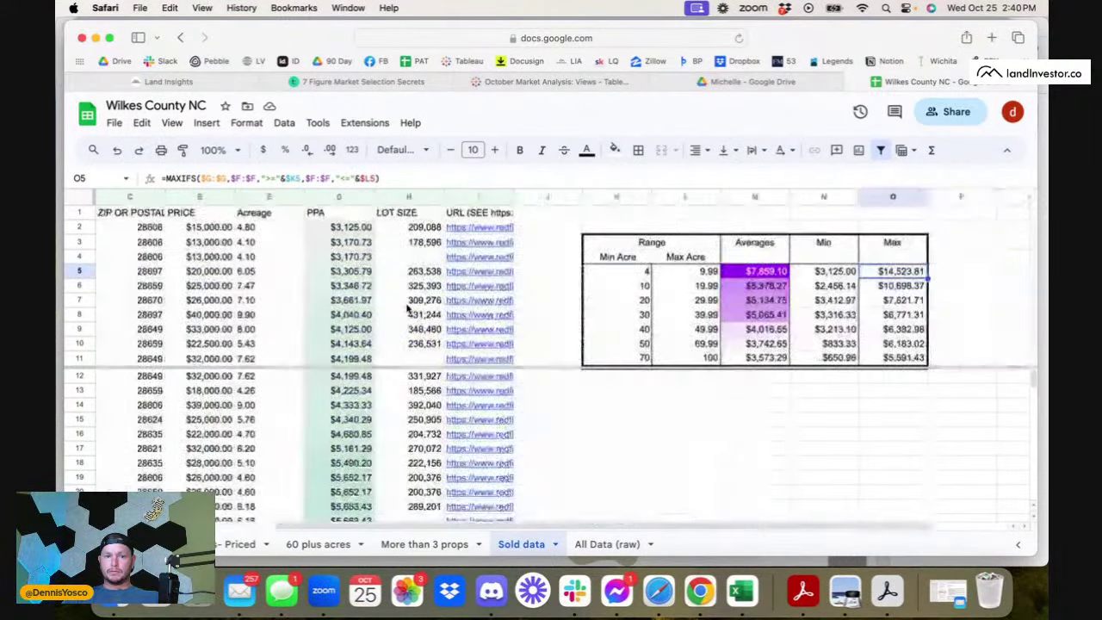
- Check the minimum formulas for ranges 4–9.99 through 40–49.99, then select the Range header and K1
click(818, 274)
click(827, 289)
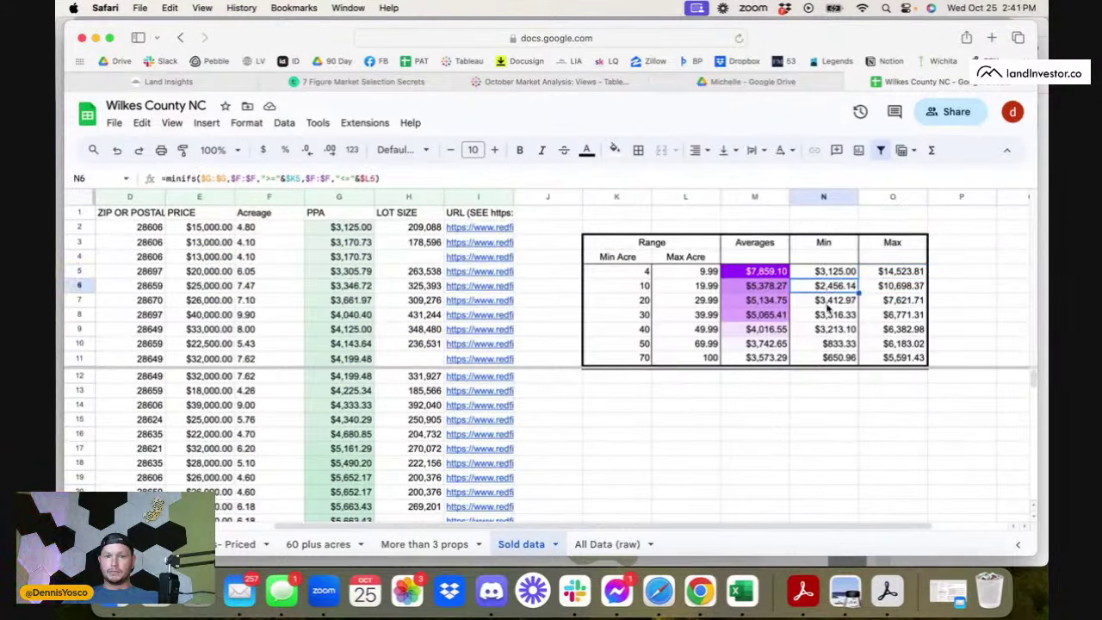
click(829, 303)
click(831, 317)
click(829, 331)
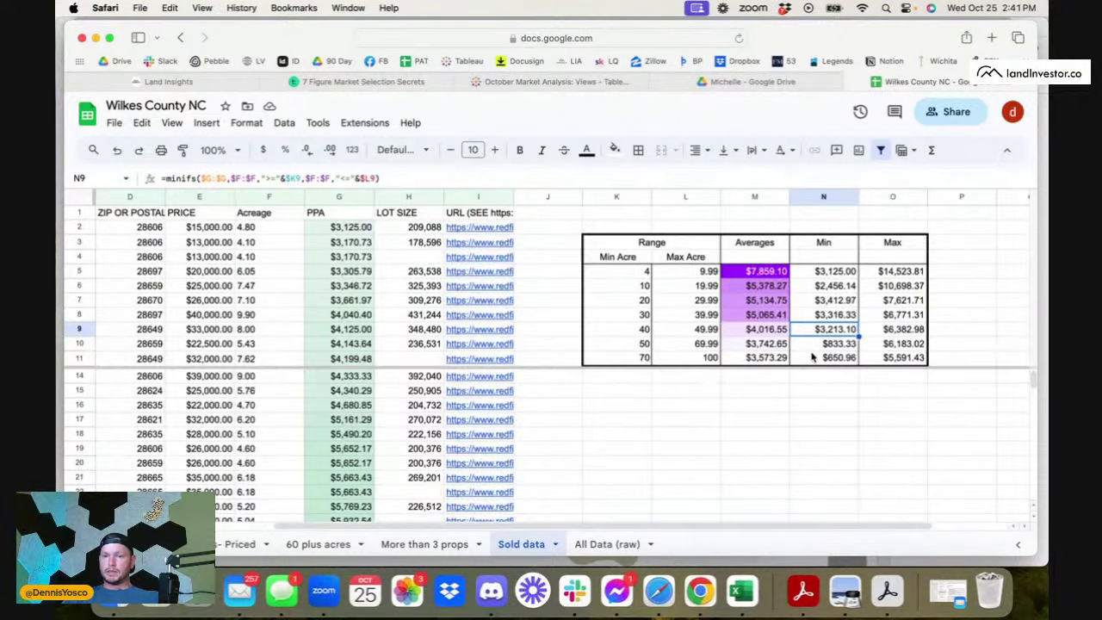
scroll(809, 349, left, 5)
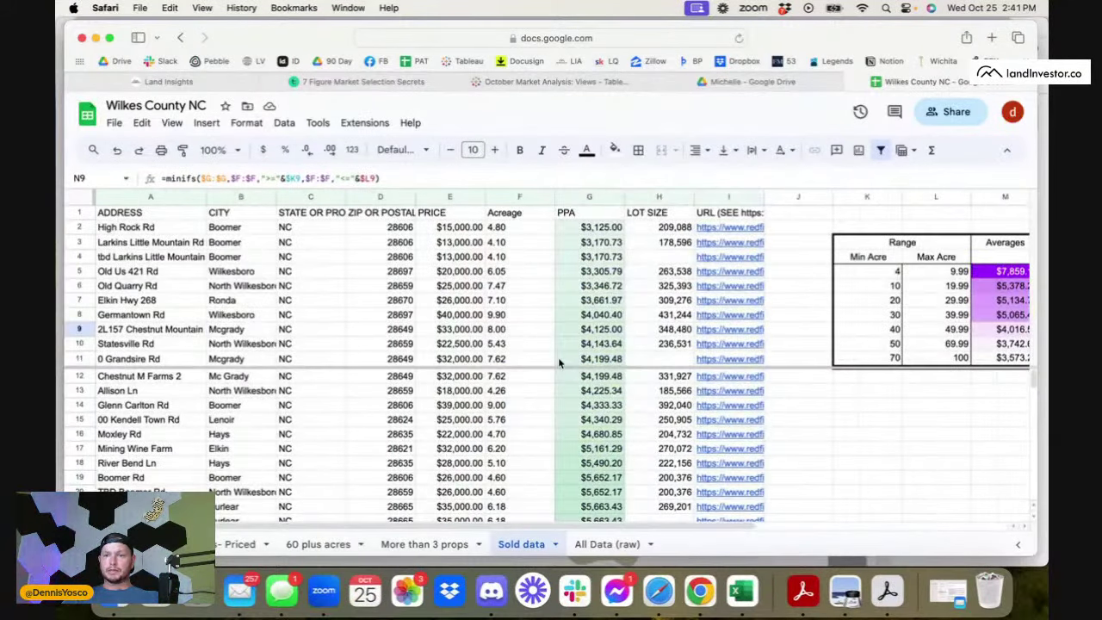
scroll(869, 372, right, 3)
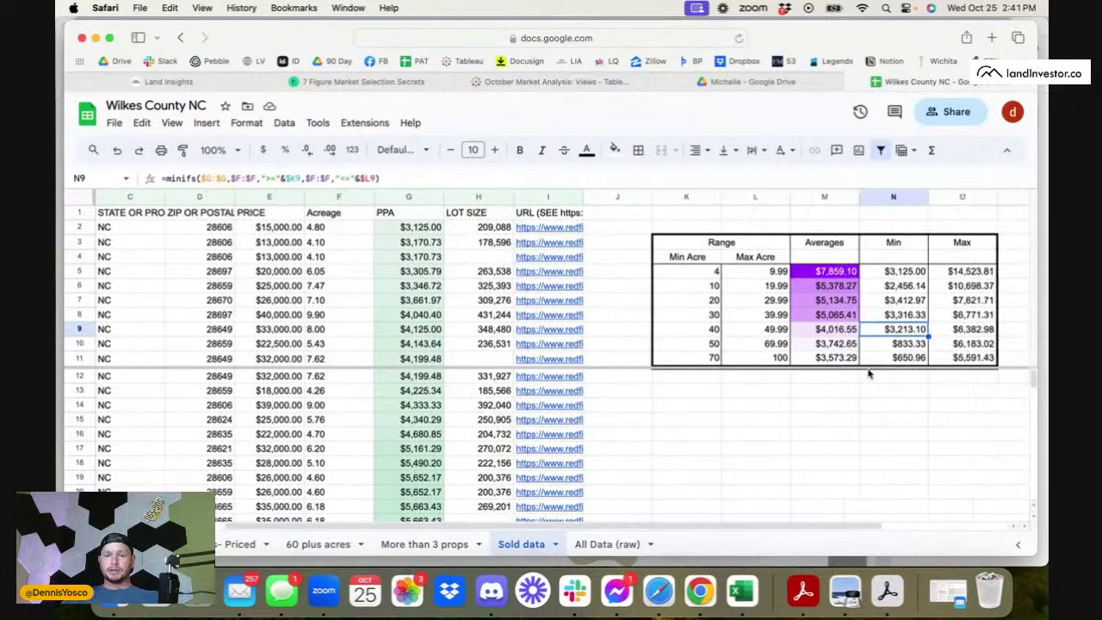
scroll(880, 324, left, 3)
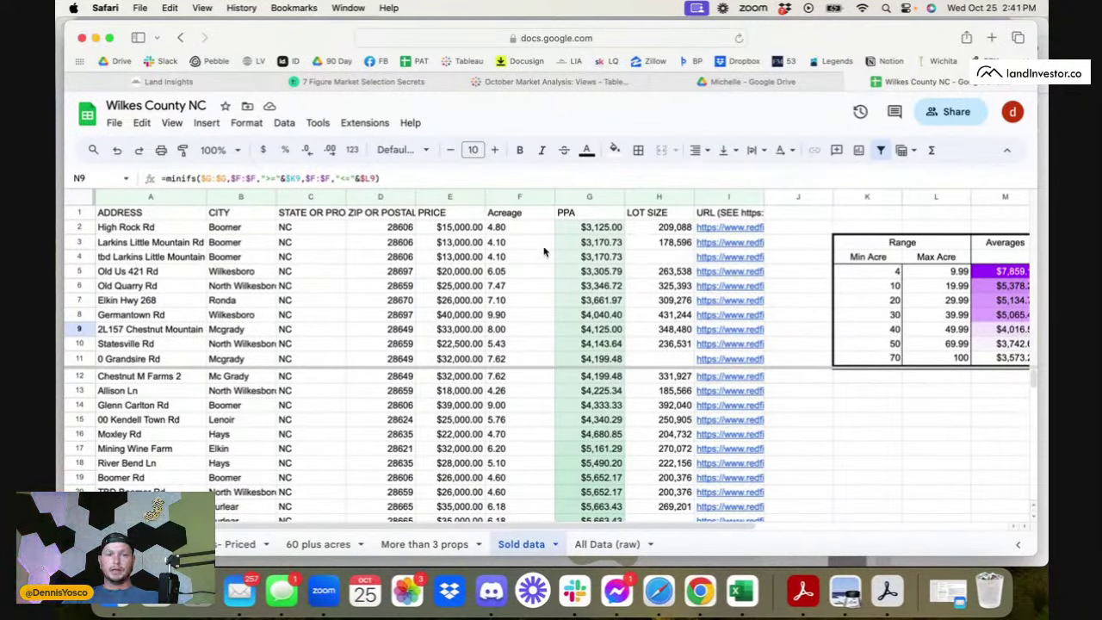
click(853, 243)
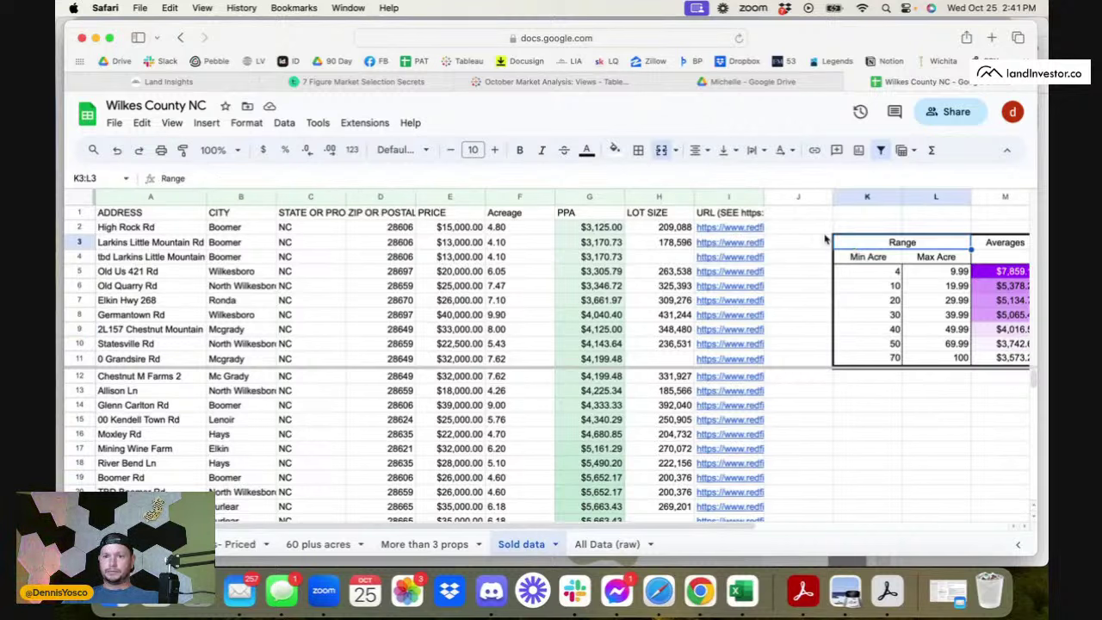
click(825, 239)
click(846, 216)
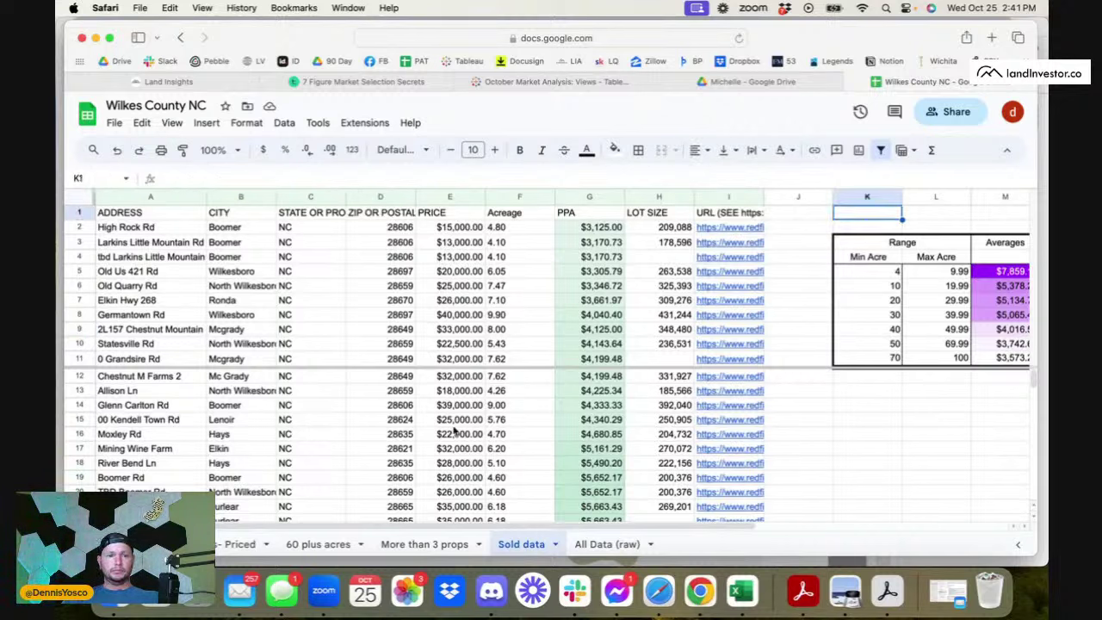
scroll(454, 431, down, 2)
scroll(453, 431, up, 2)
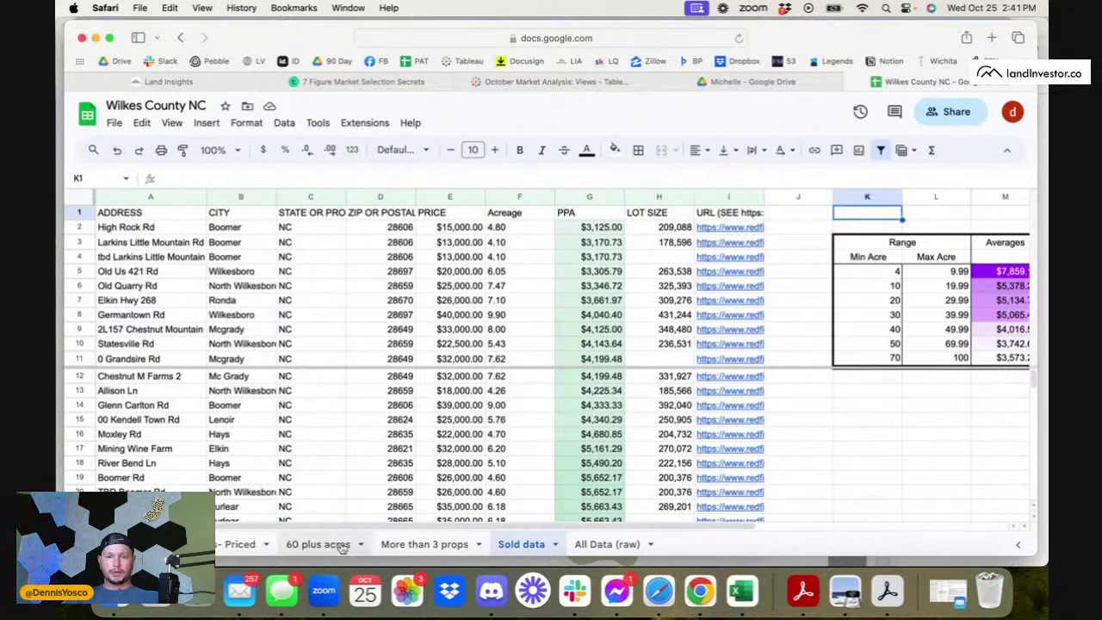
- On the Priced sheet, select APN 0900882 at row 991, then bring LandVision forward
click(241, 544)
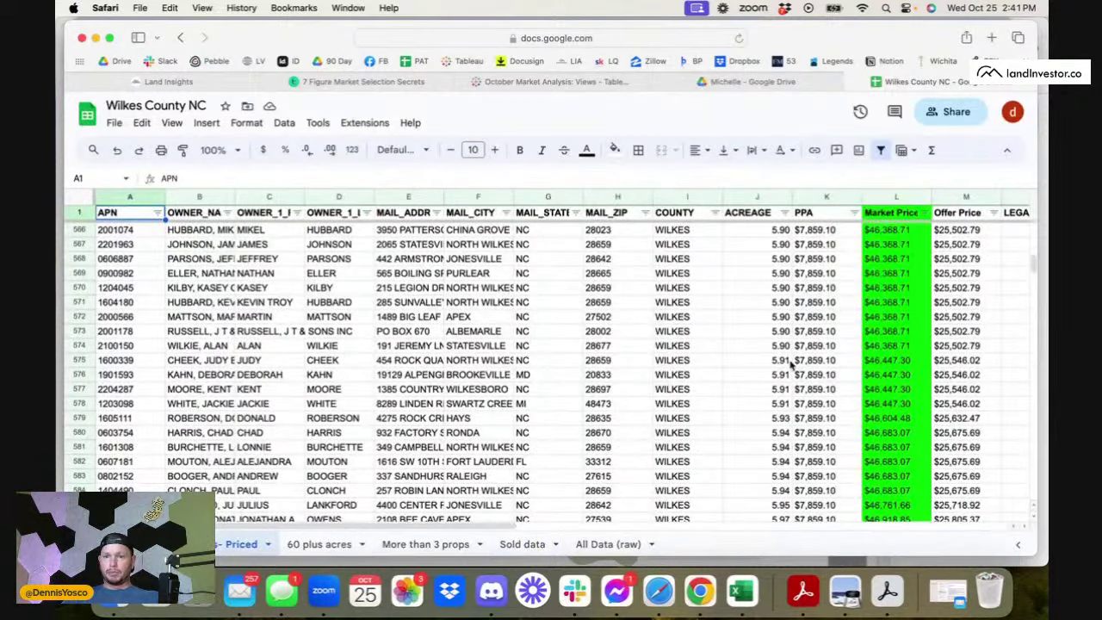
scroll(792, 366, down, 20)
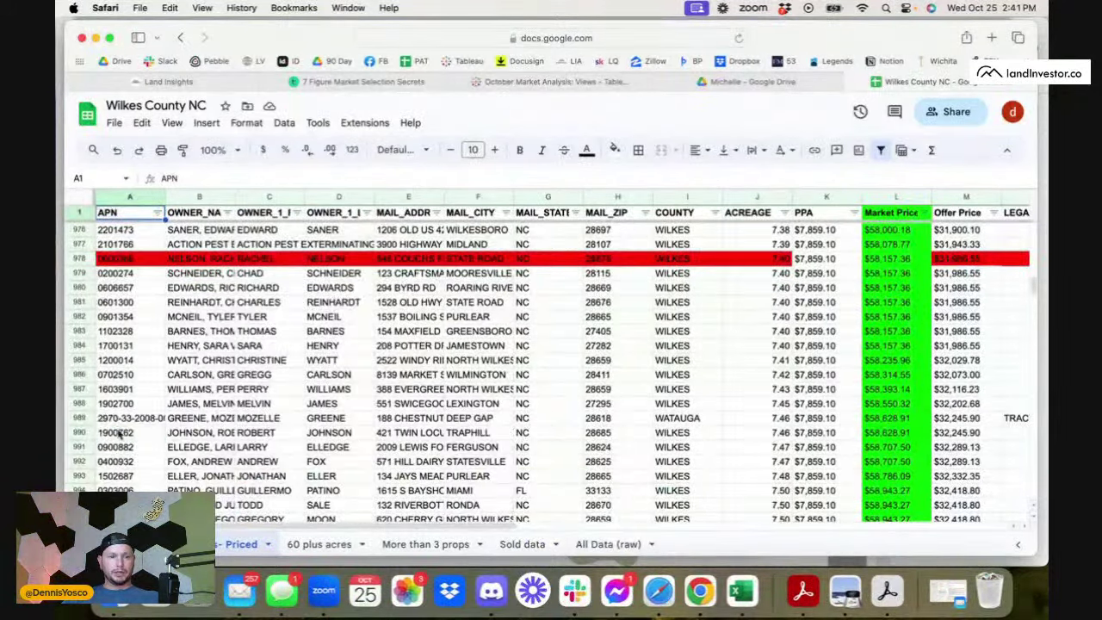
click(120, 435)
click(116, 449)
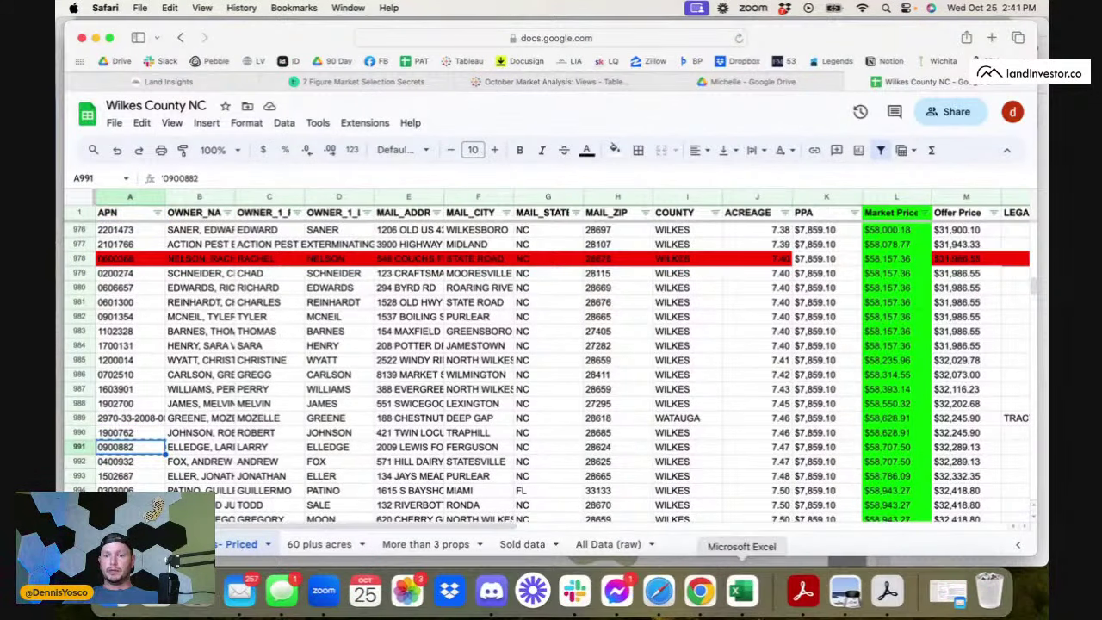
click(700, 592)
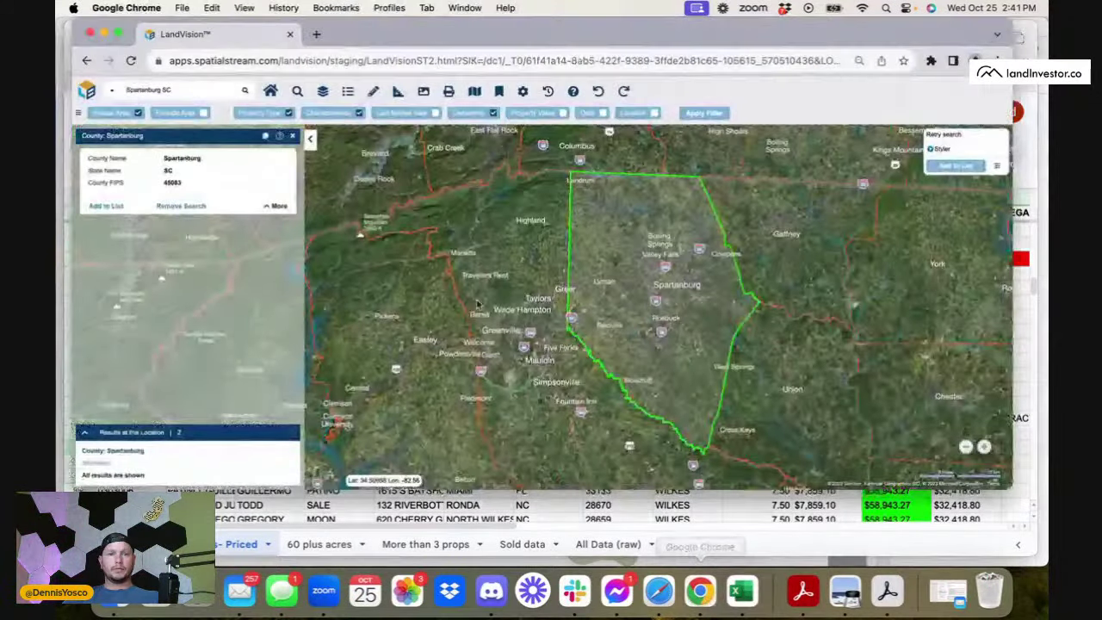
- Open Land id in a new Chrome tab and reach the empty Saved Maps dashboard
click(319, 34)
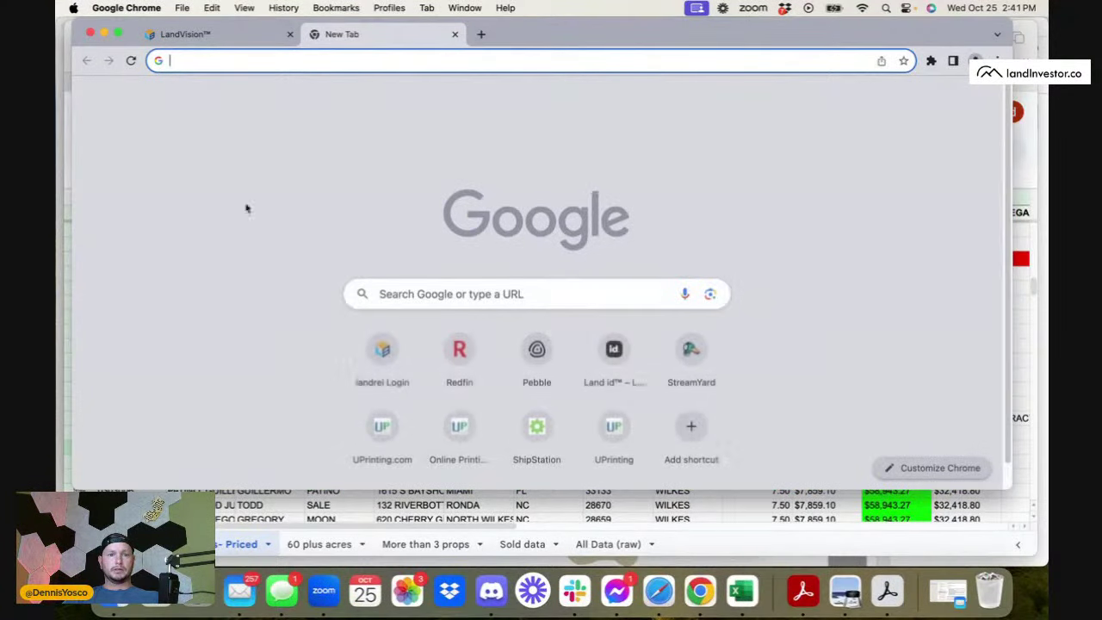
click(594, 373)
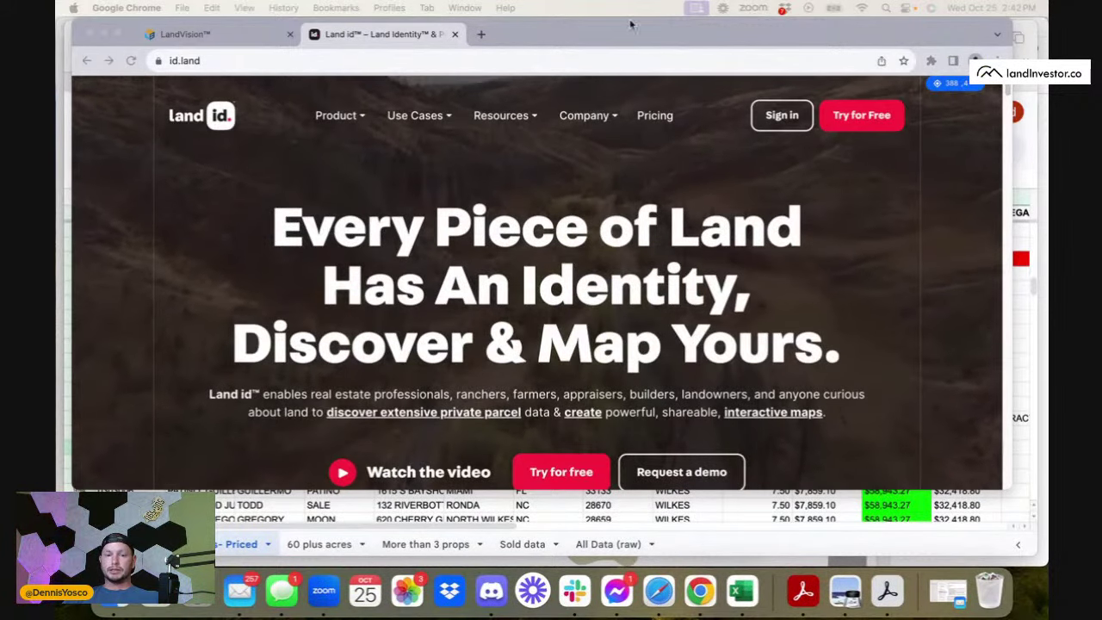
scroll(778, 246, down, 1)
scroll(748, 166, up, 2)
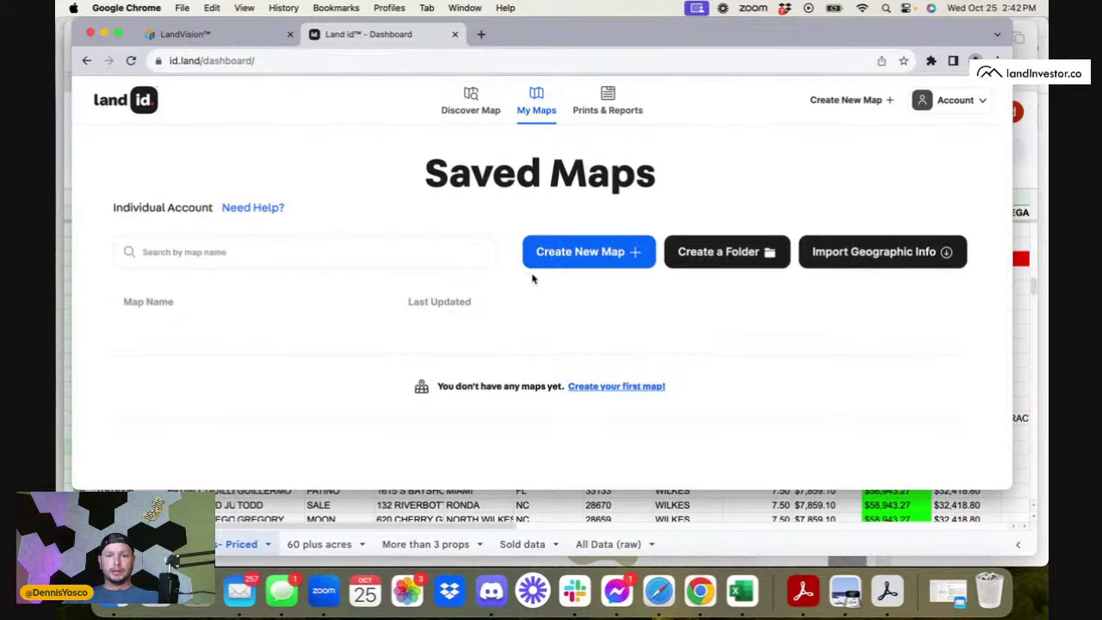
- Start a new North Carolina map and set up a Parcel ID search in Wilkes County
click(561, 268)
scroll(362, 450, down, 3)
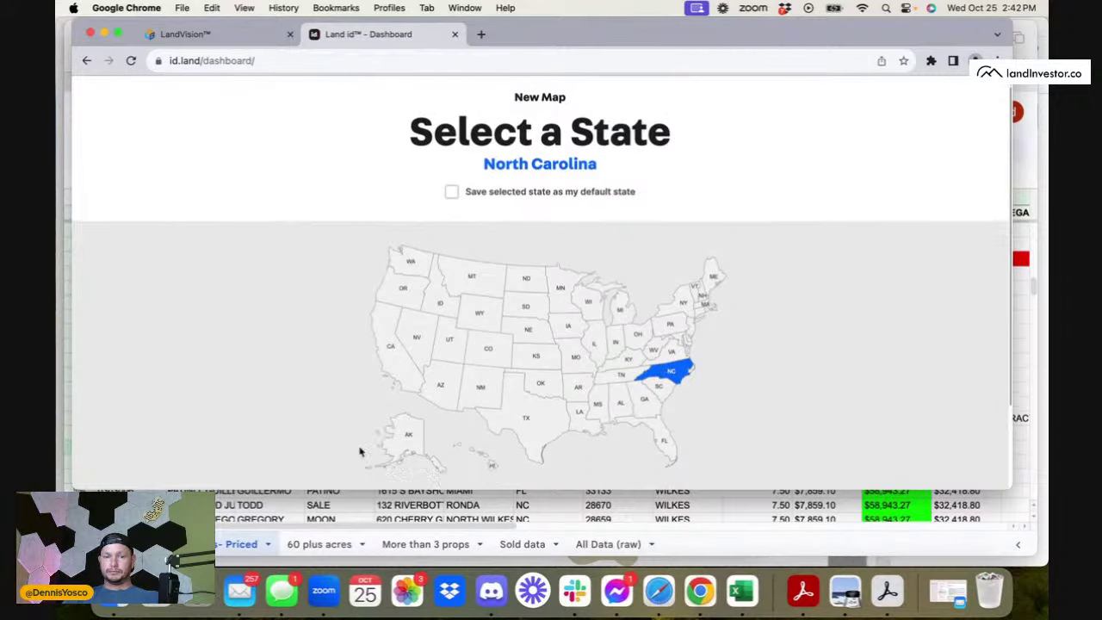
click(431, 442)
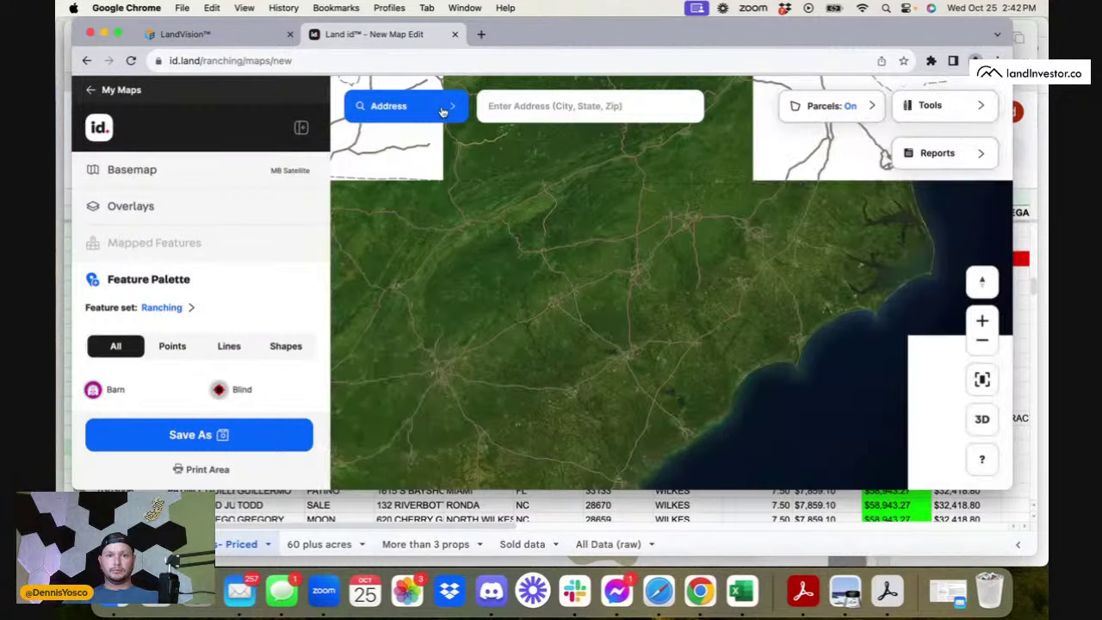
click(442, 112)
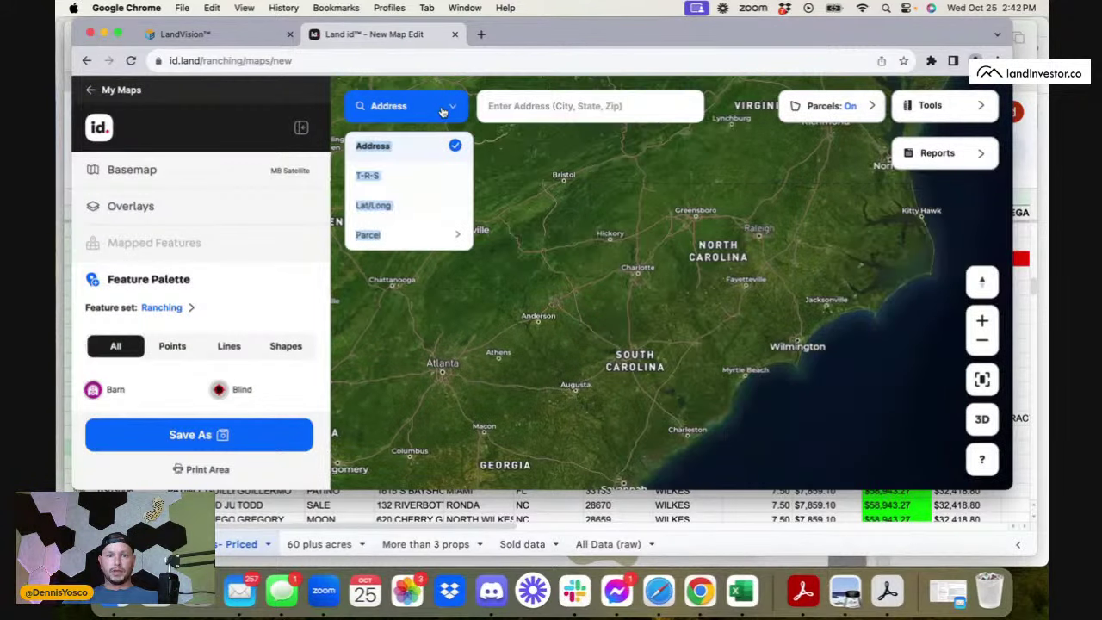
click(451, 236)
click(502, 190)
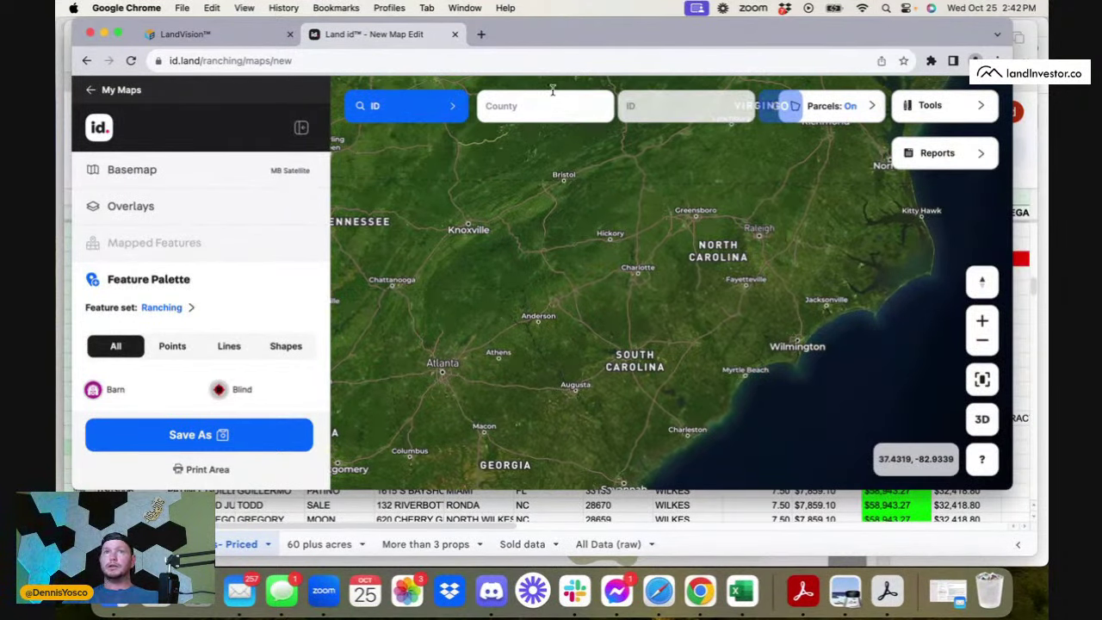
text(wi)
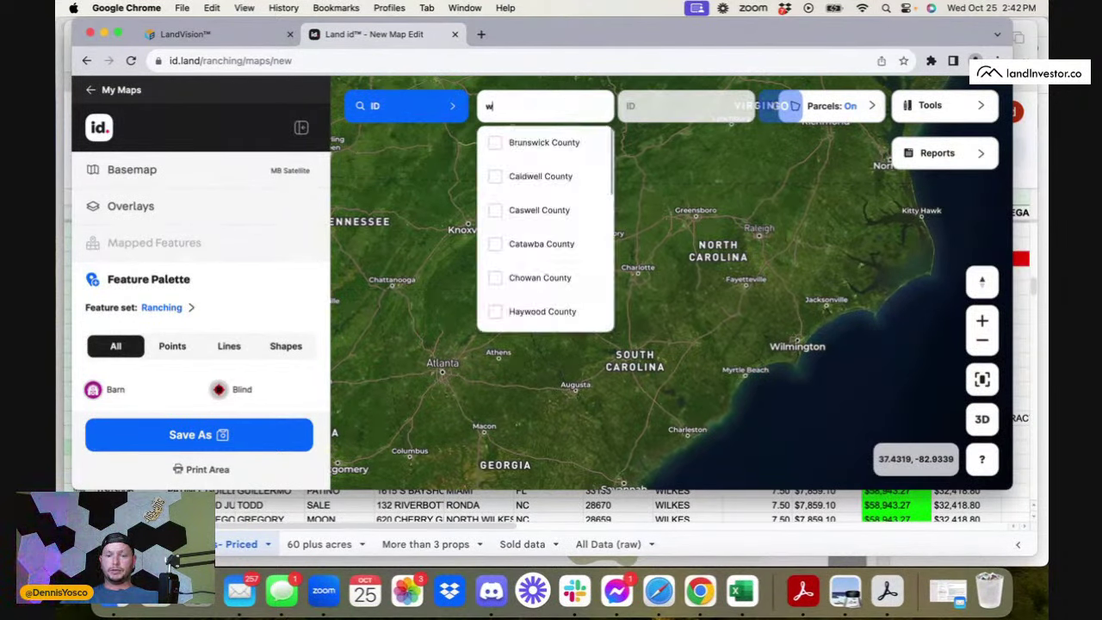
click(499, 177)
click(695, 112)
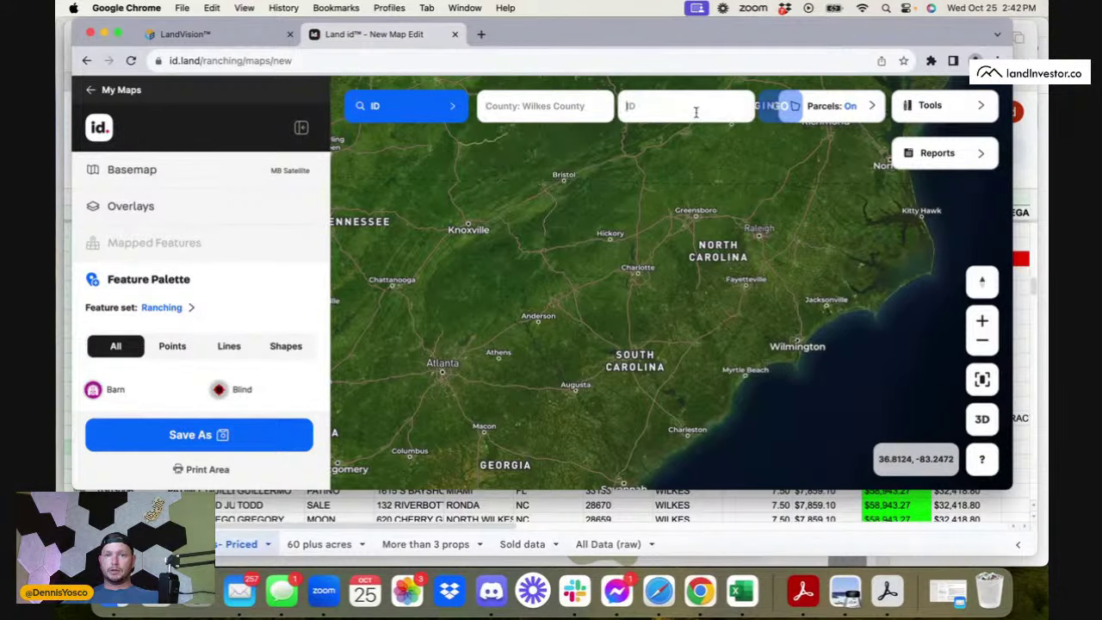
- Paste parcel ID 0900882 and show the 7.47-acre parcel on the map
text(0900882)
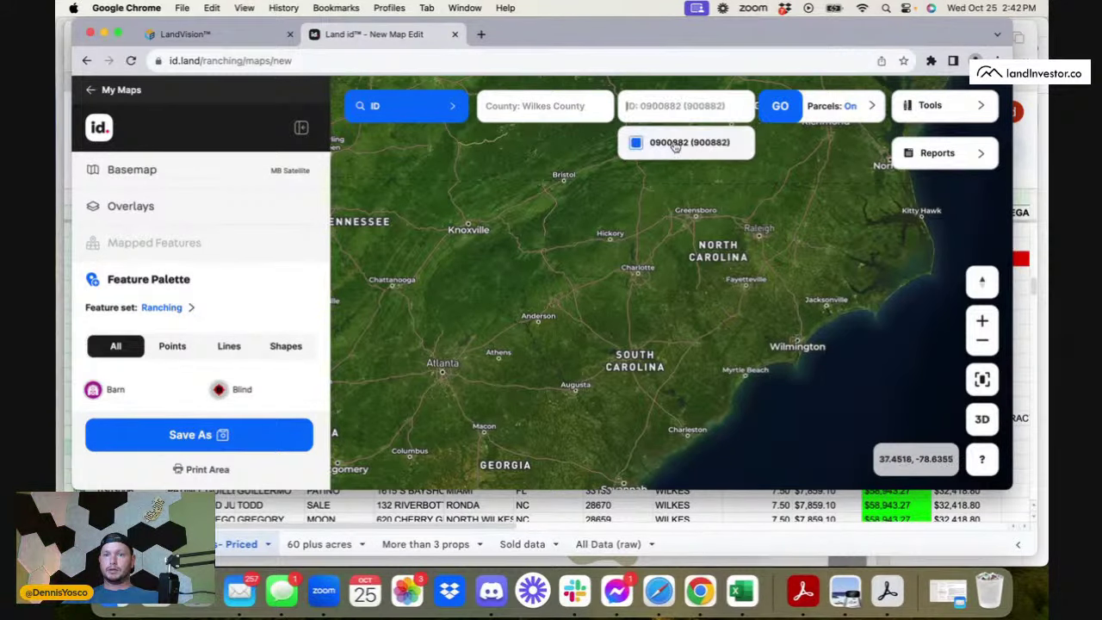
click(680, 143)
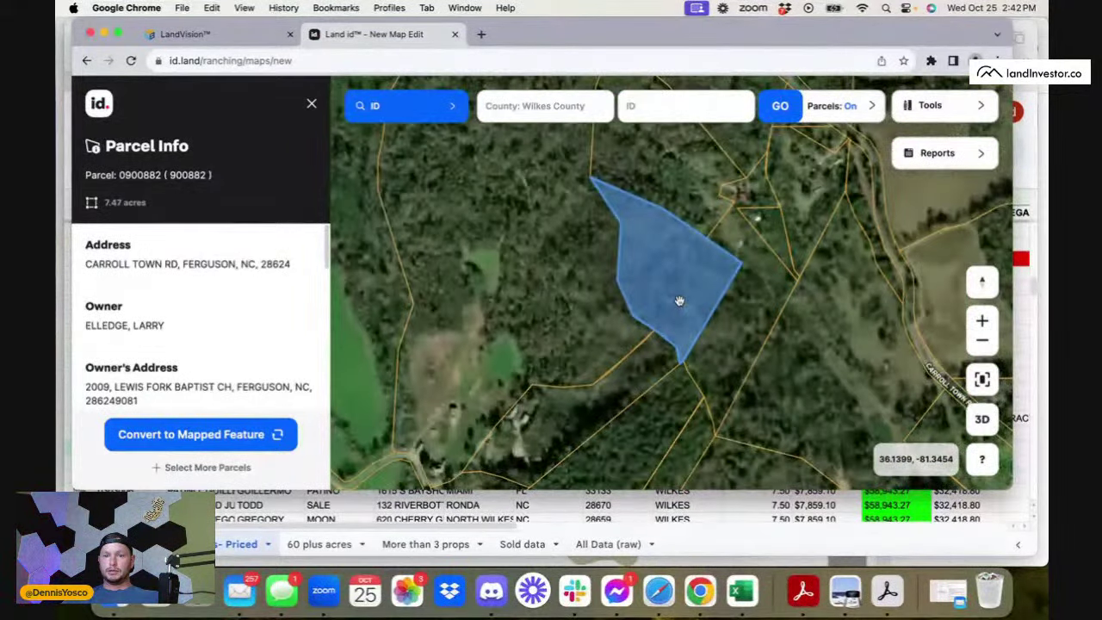
scroll(699, 379, down, 3)
scroll(699, 383, down, 2)
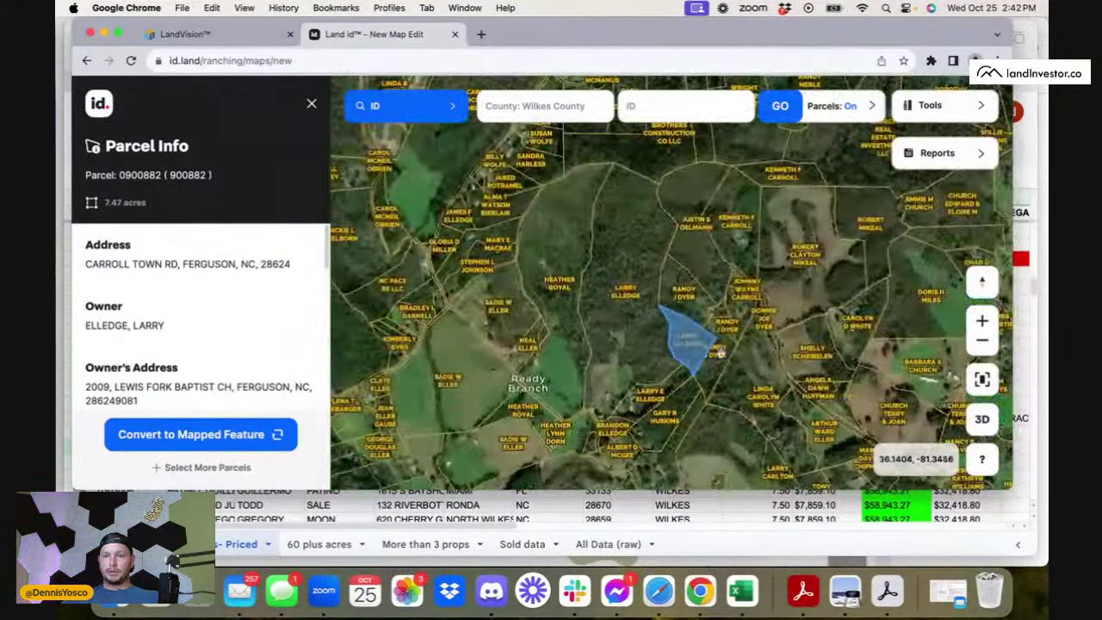
- Inspect the 70.3- and 3.94-acre neighbouring parcels and copy parcel 0901017's address
click(533, 357)
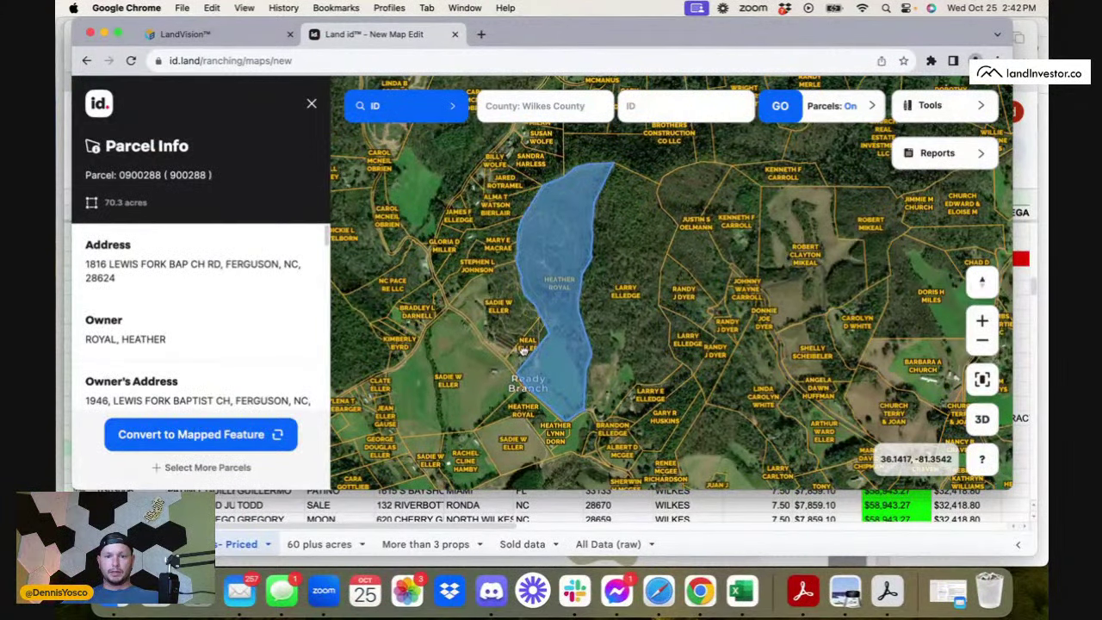
click(523, 349)
triple_click(150, 268)
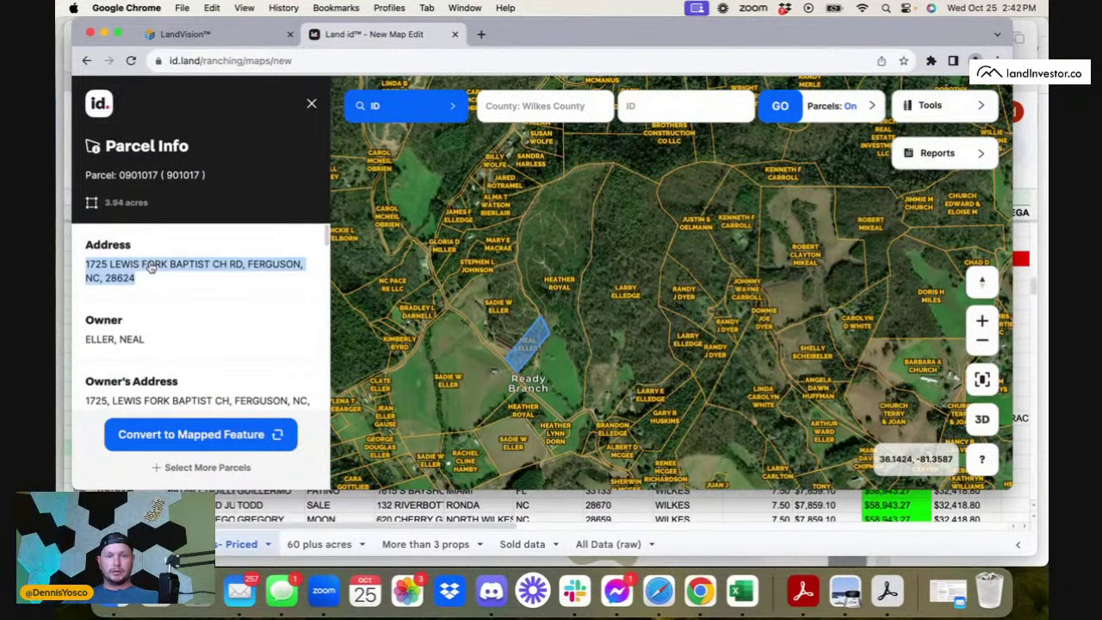
click(481, 34)
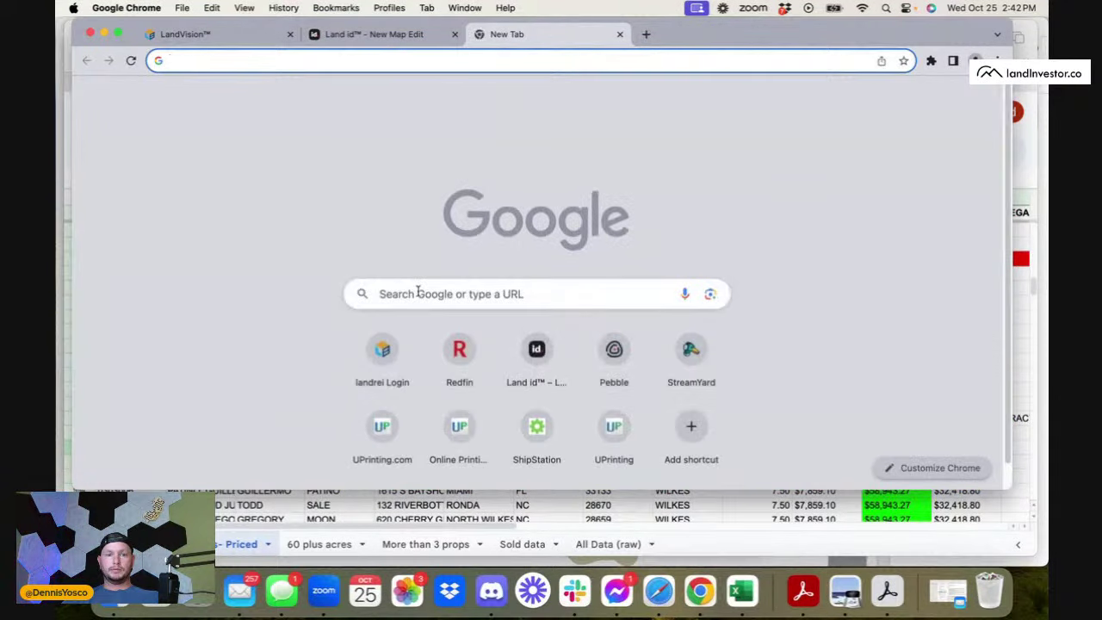
- Search Redfin for the copied neighbouring parcel address and open its full map
click(460, 362)
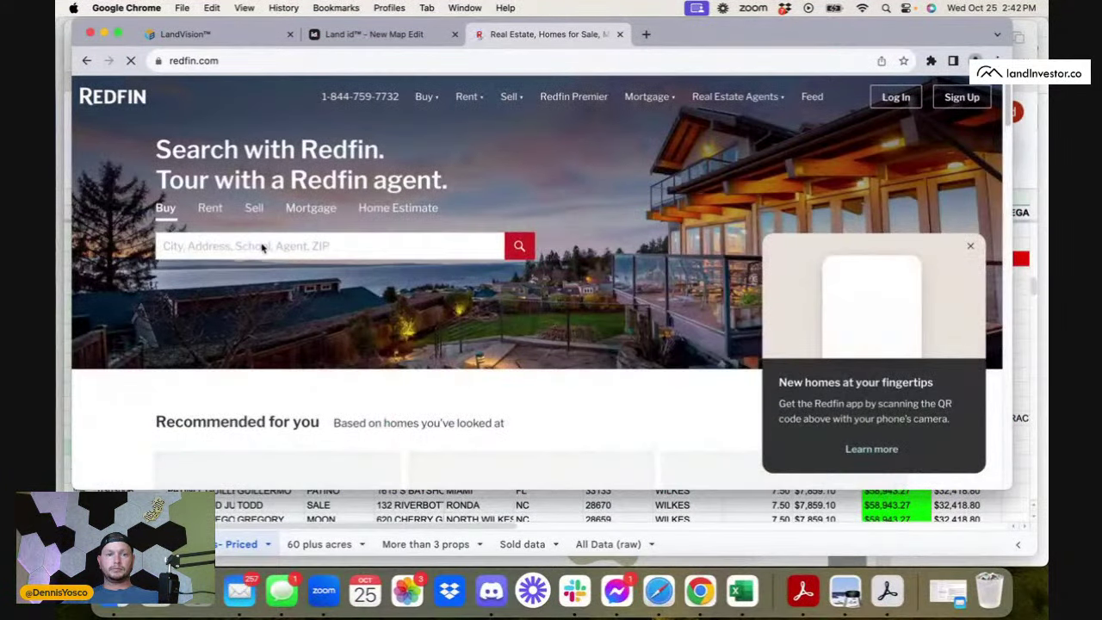
click(226, 247)
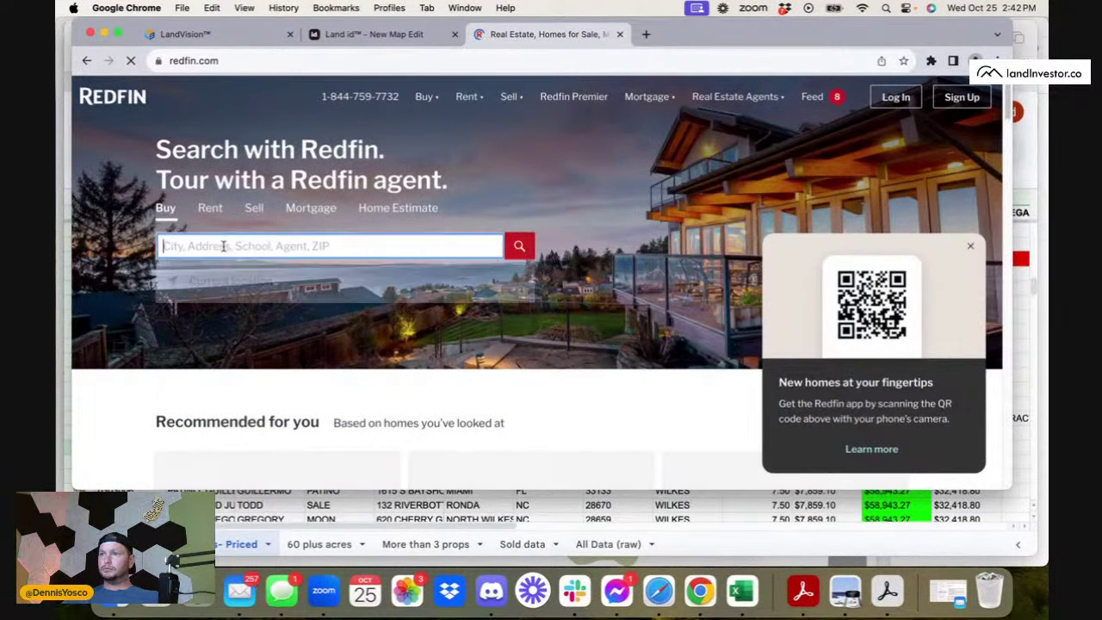
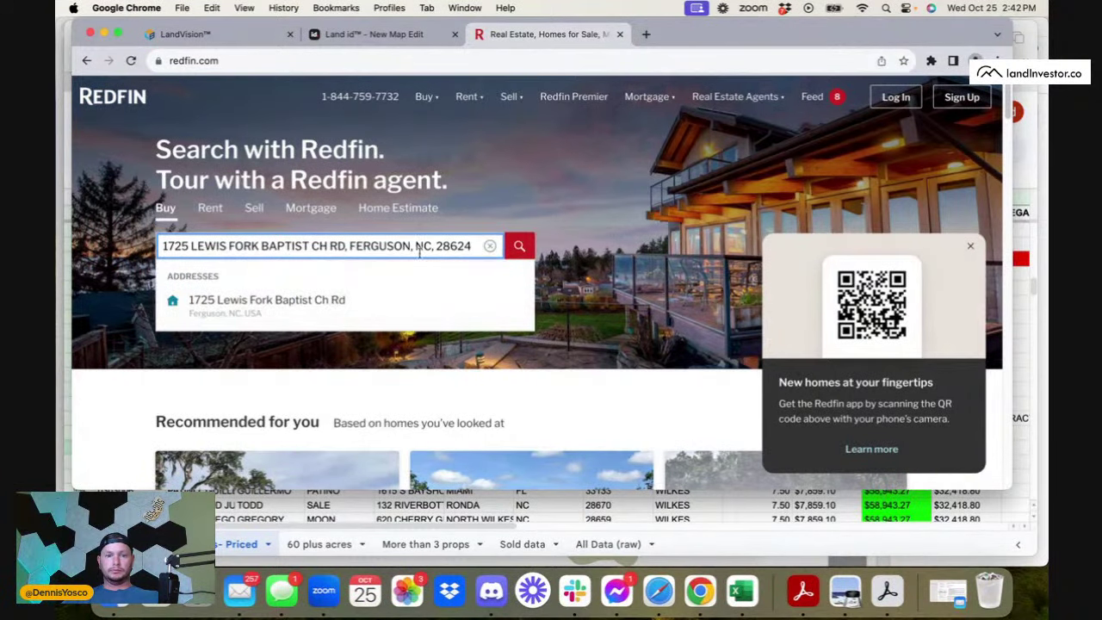
click(362, 300)
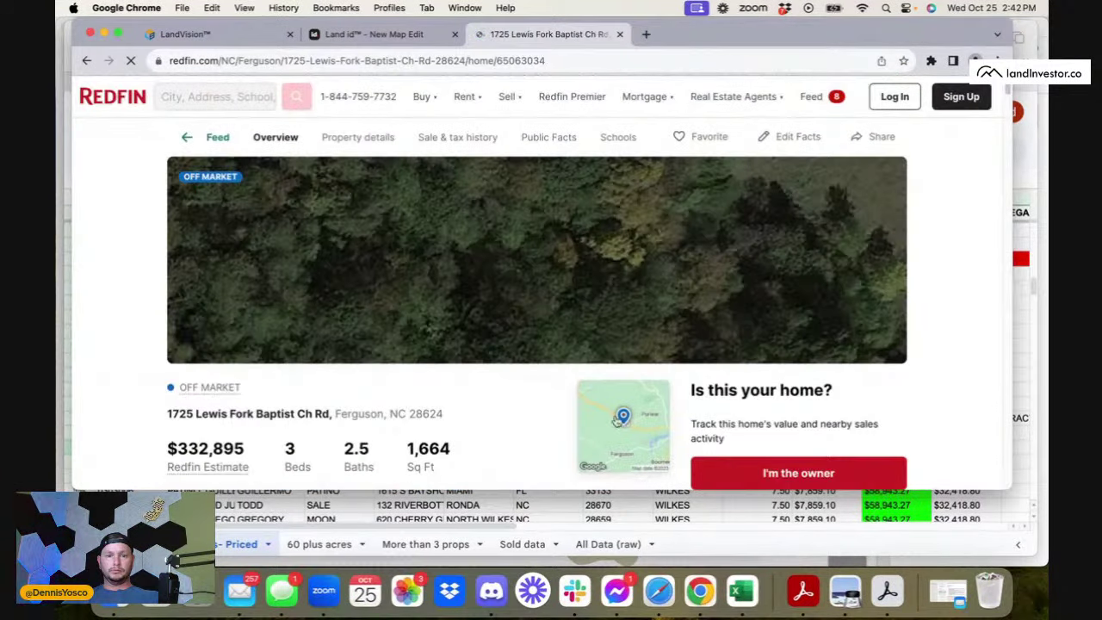
scroll(549, 321, down, 3)
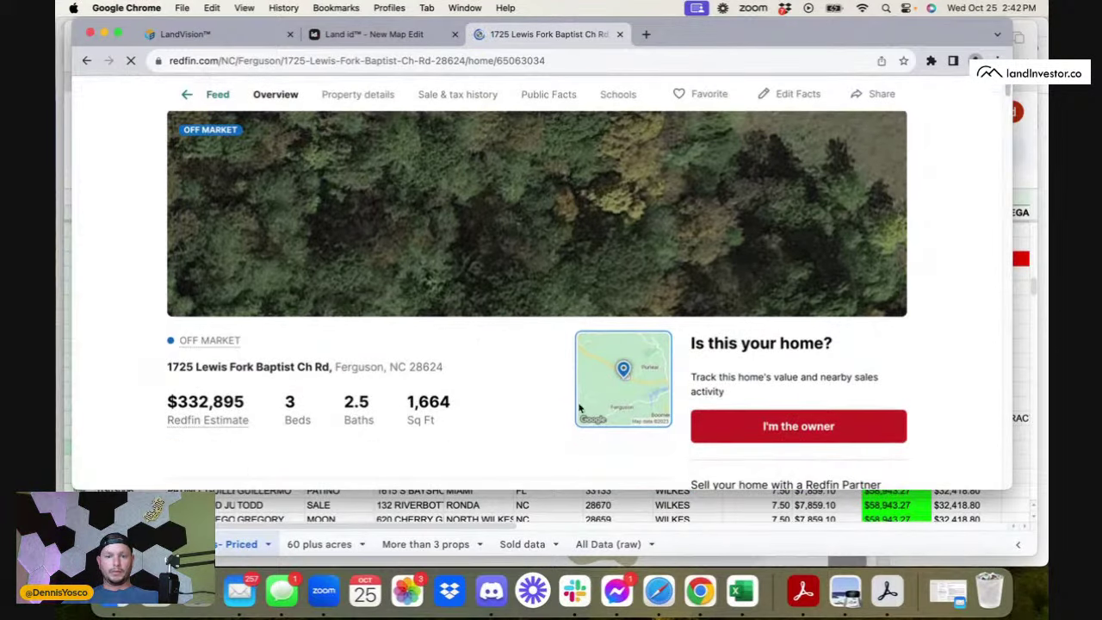
click(601, 364)
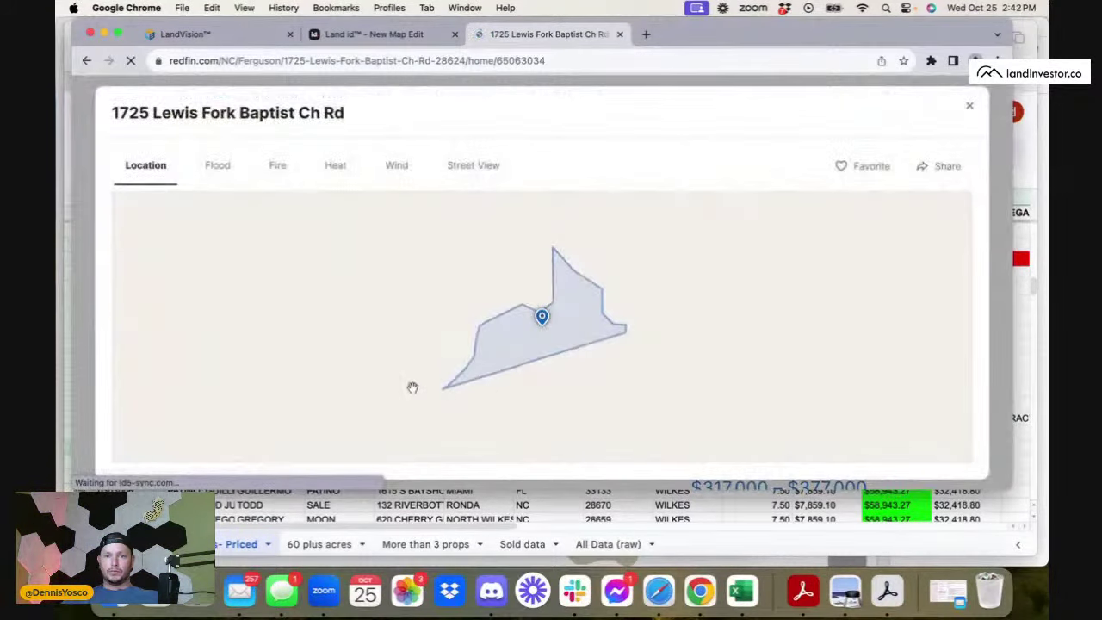
scroll(414, 387, down, 3)
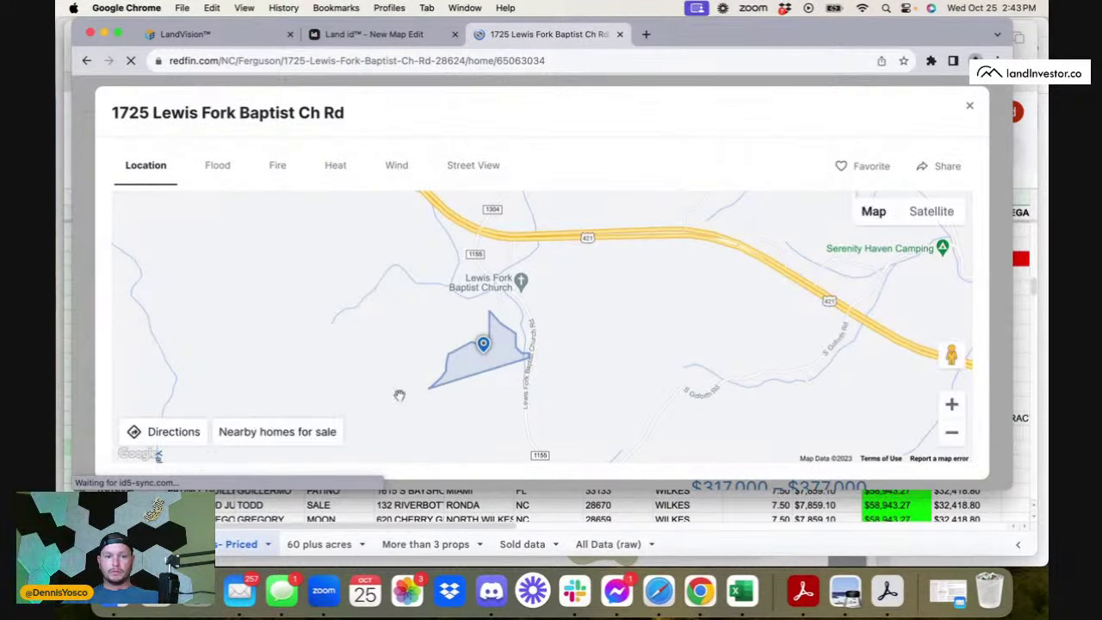
click(248, 435)
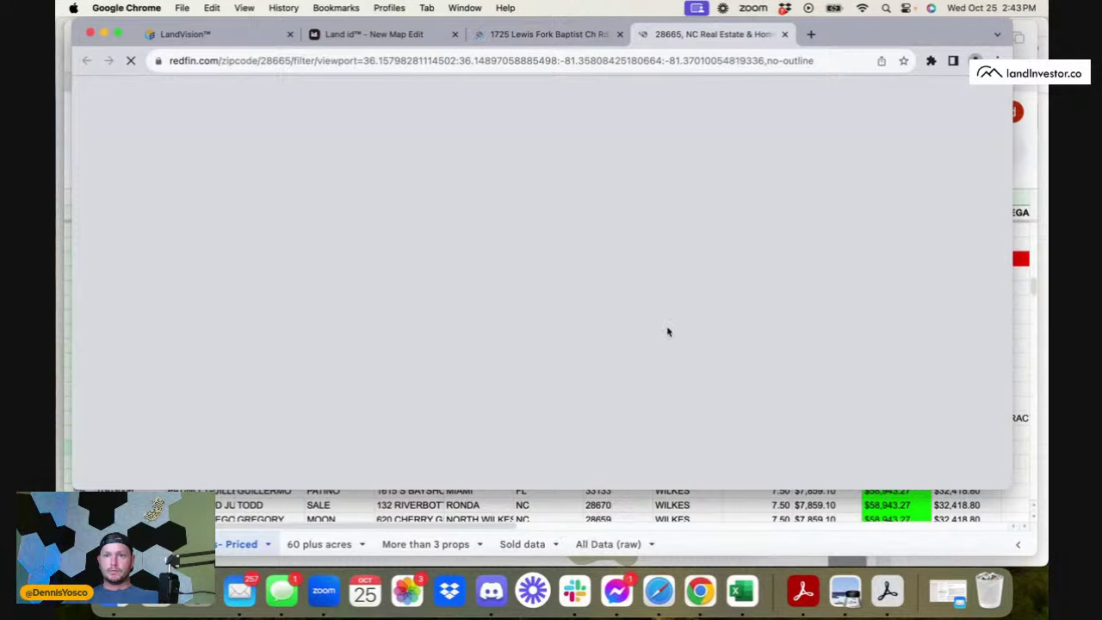
scroll(622, 406, down, 3)
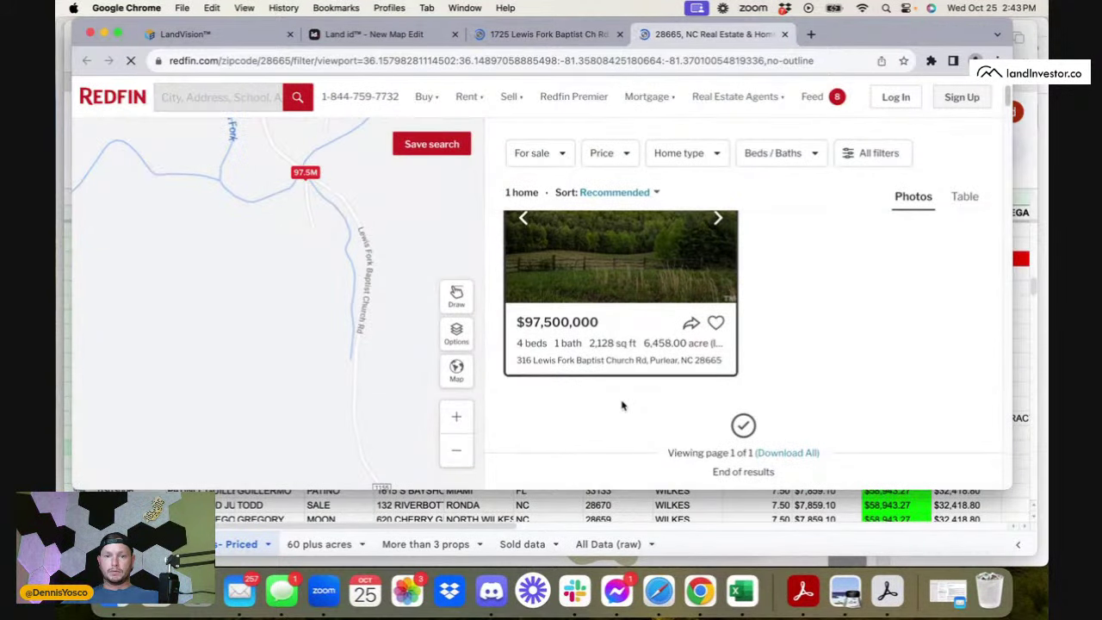
scroll(623, 406, up, 3)
scroll(657, 372, down, 1)
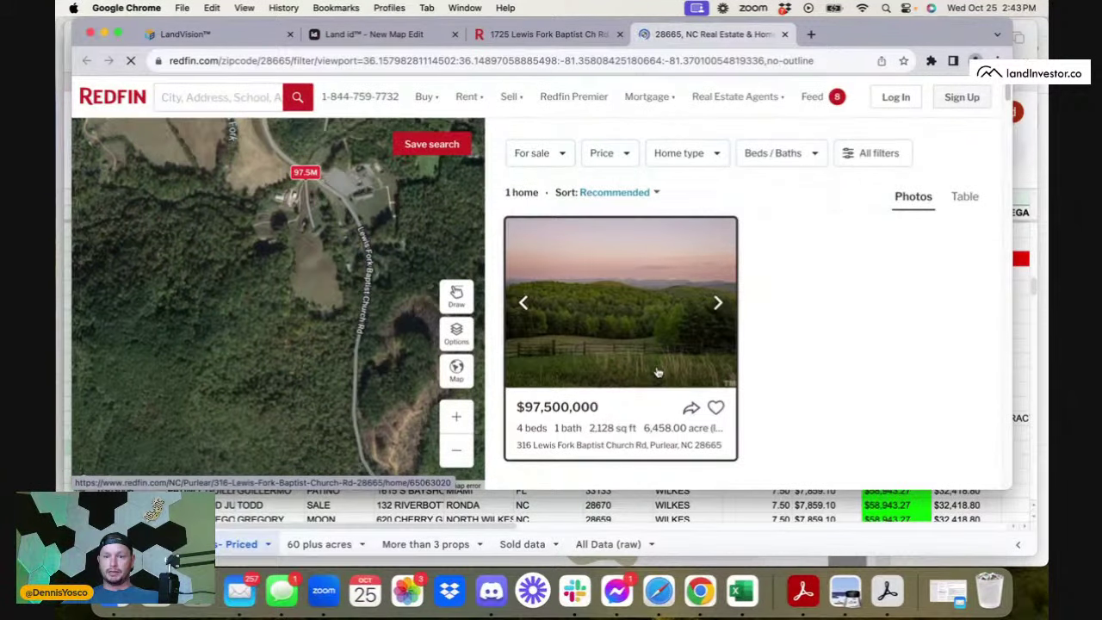
click(638, 366)
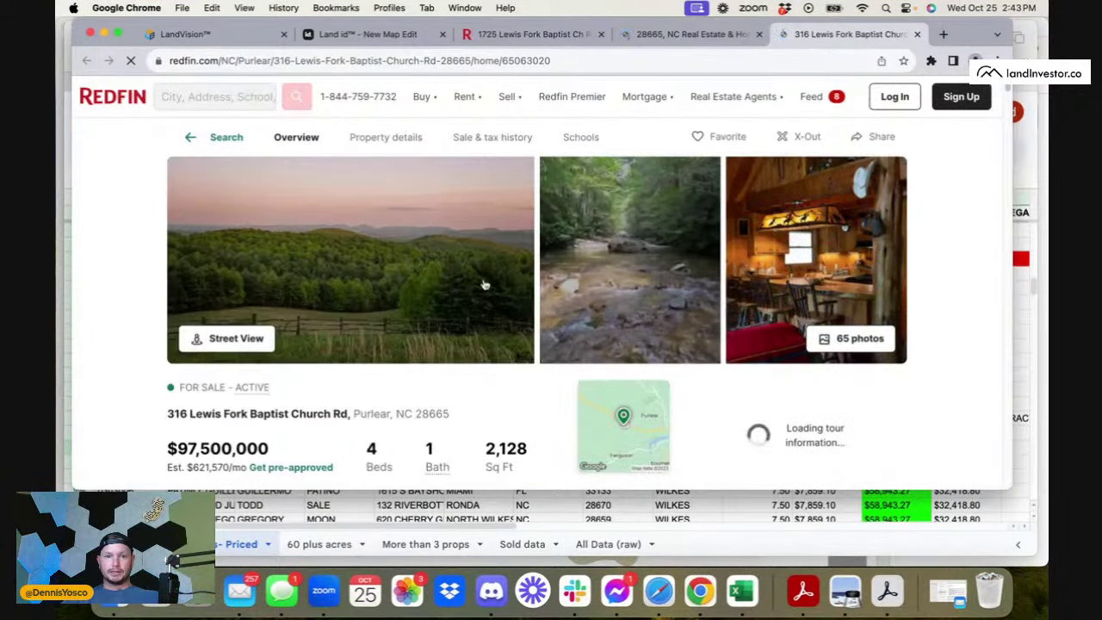
- Read the listing description, highlighting the 5,200-acre line
scroll(431, 414, down, 3)
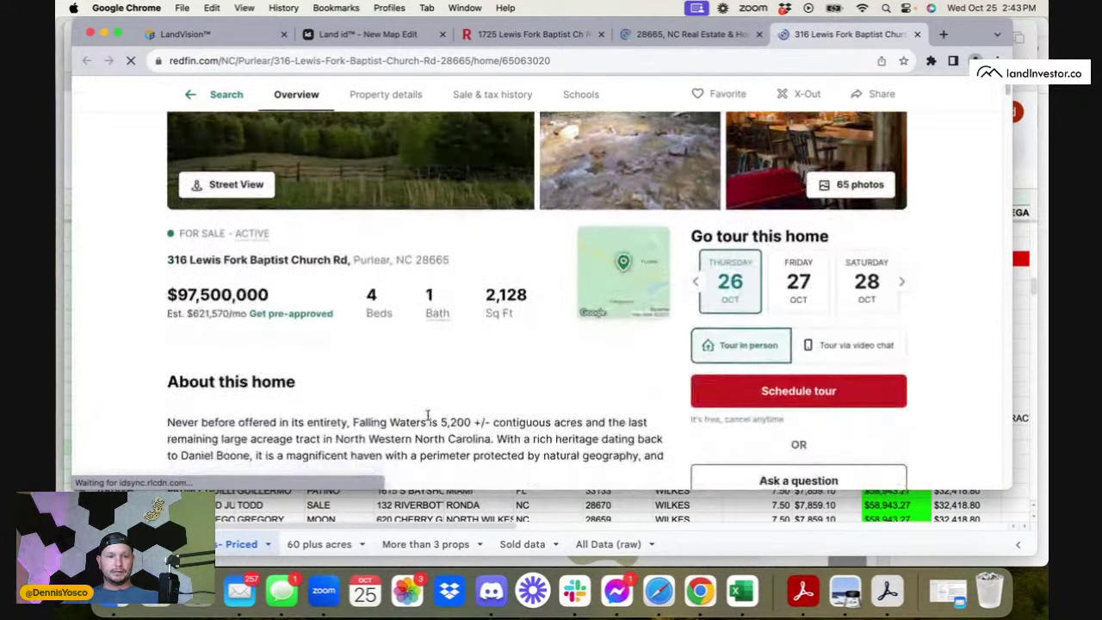
scroll(428, 419, down, 2)
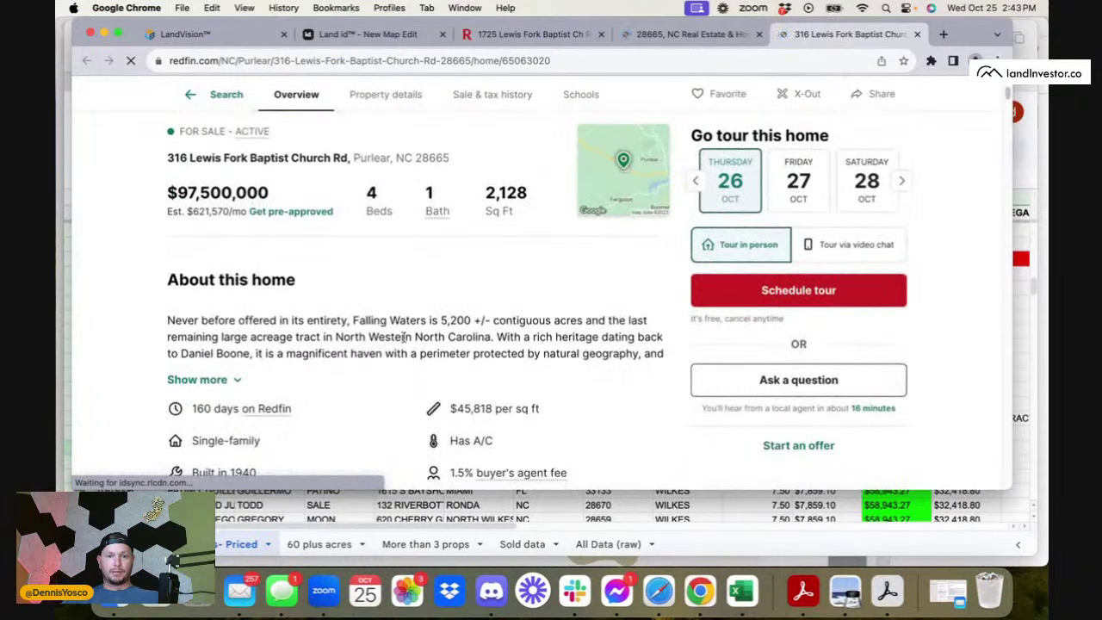
drag(396, 312, 547, 320)
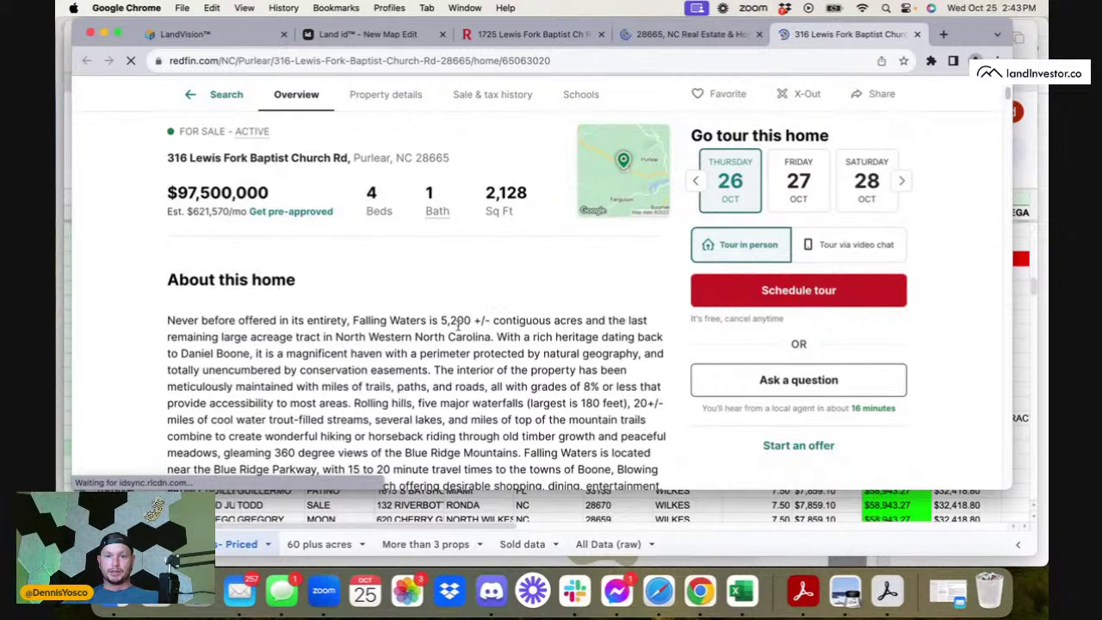
drag(240, 337, 351, 353)
click(351, 353)
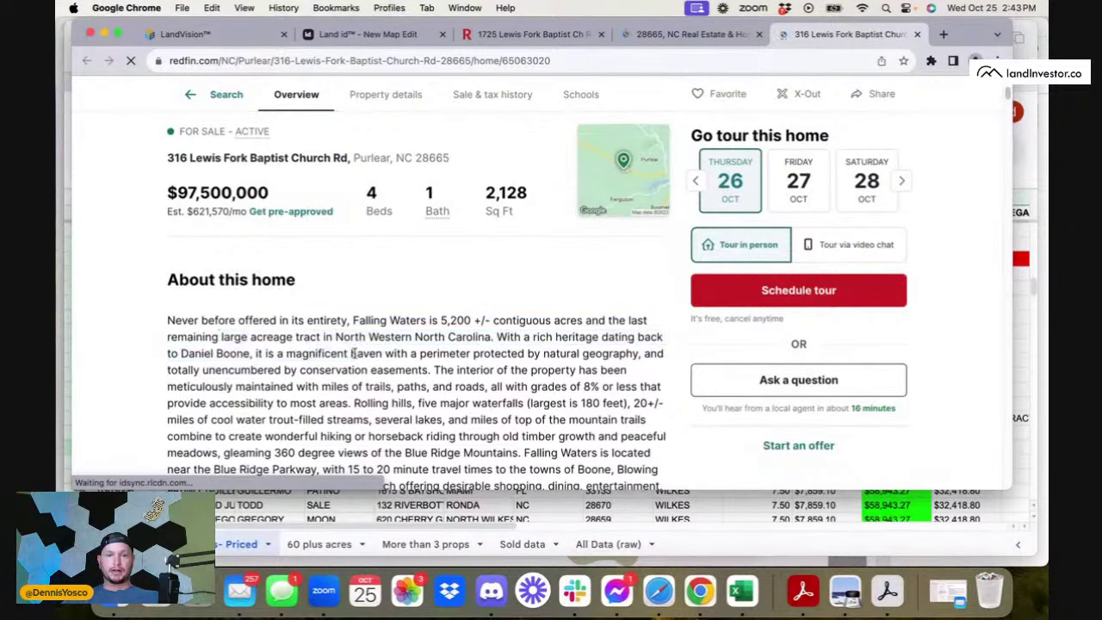
scroll(354, 352, down, 2)
scroll(355, 352, down, 1)
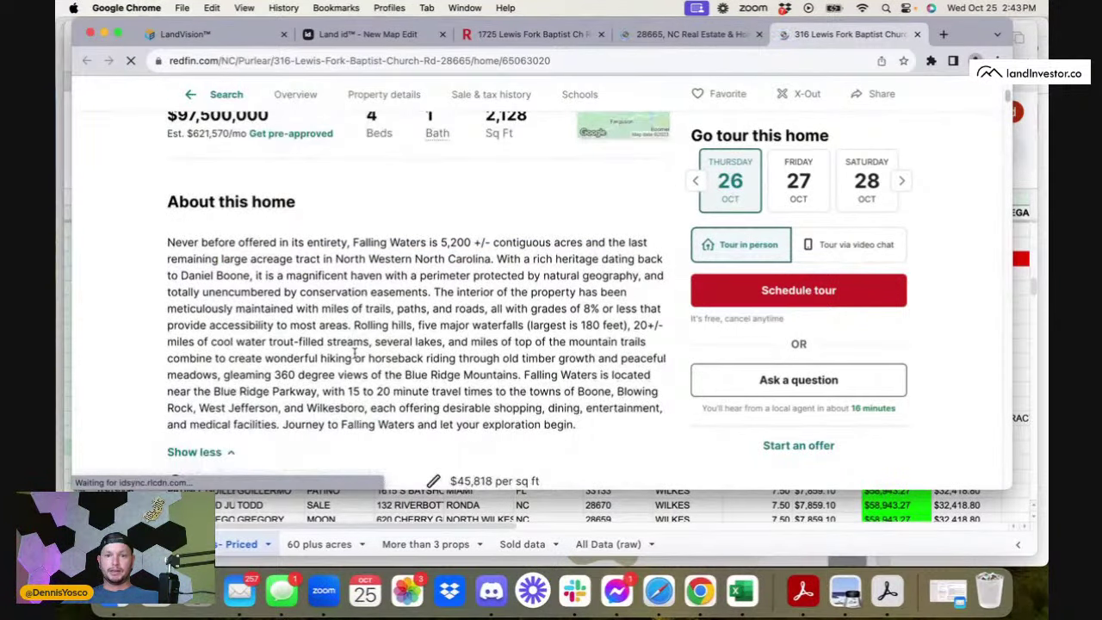
scroll(355, 352, down, 1)
drag(183, 257, 348, 274)
click(348, 274)
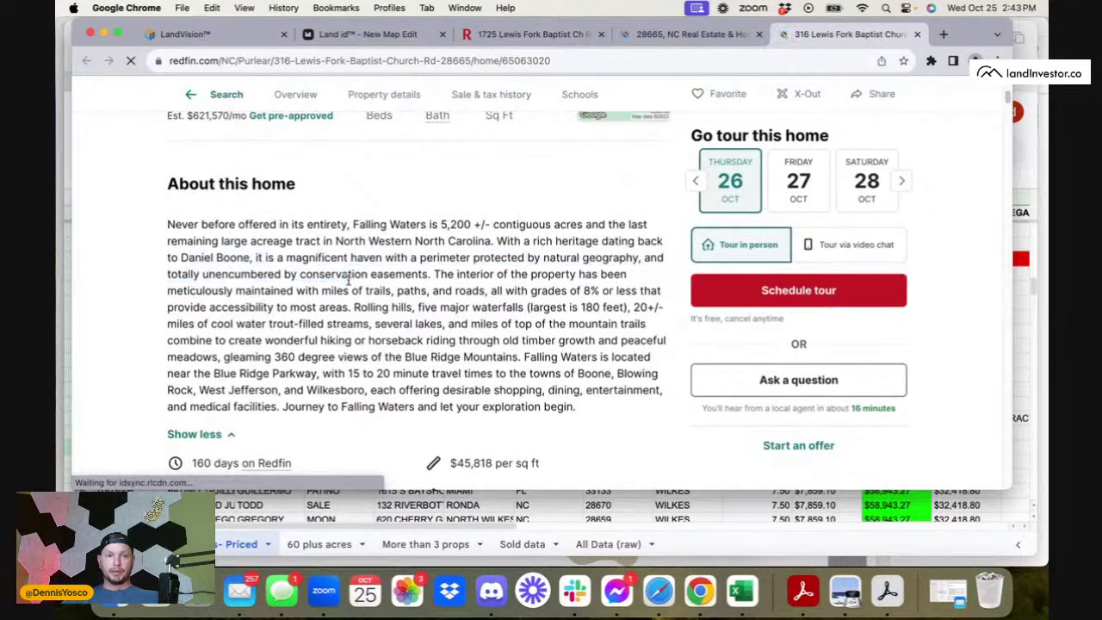
scroll(349, 276, down, 3)
scroll(349, 284, up, 10)
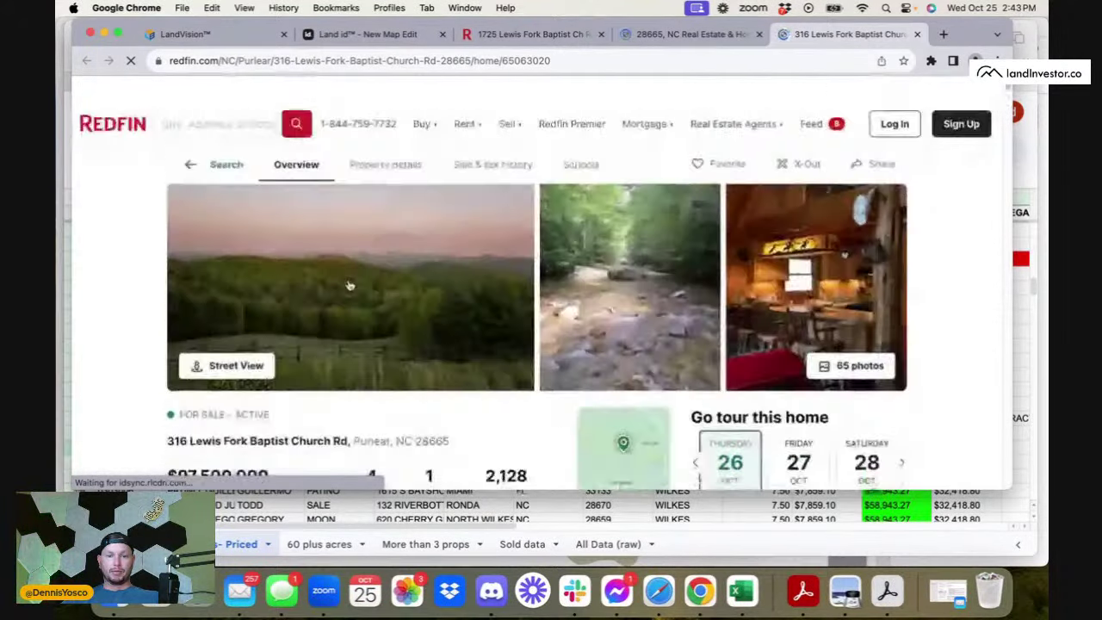
- Page through the listing's photo gallery from the cabin photo onward, then close it
click(664, 291)
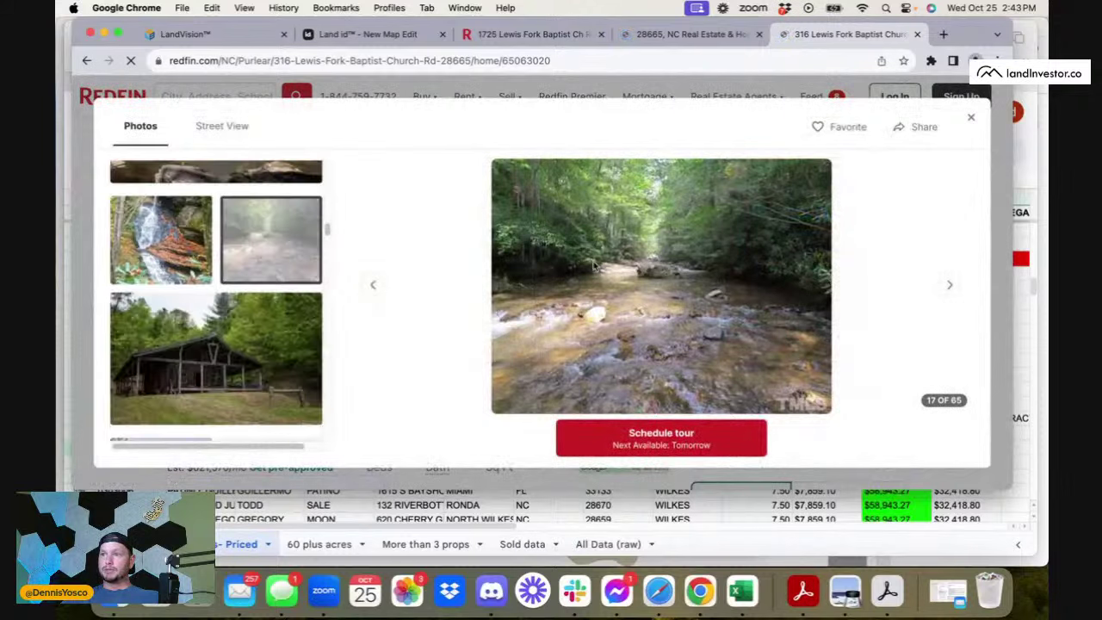
click(255, 348)
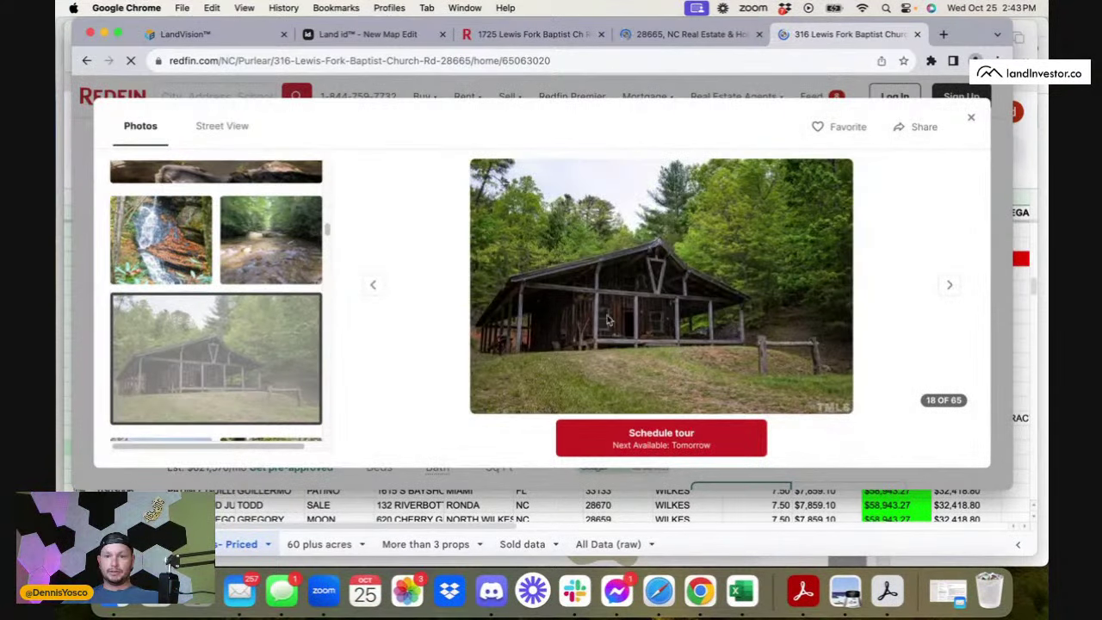
click(951, 287)
click(950, 287)
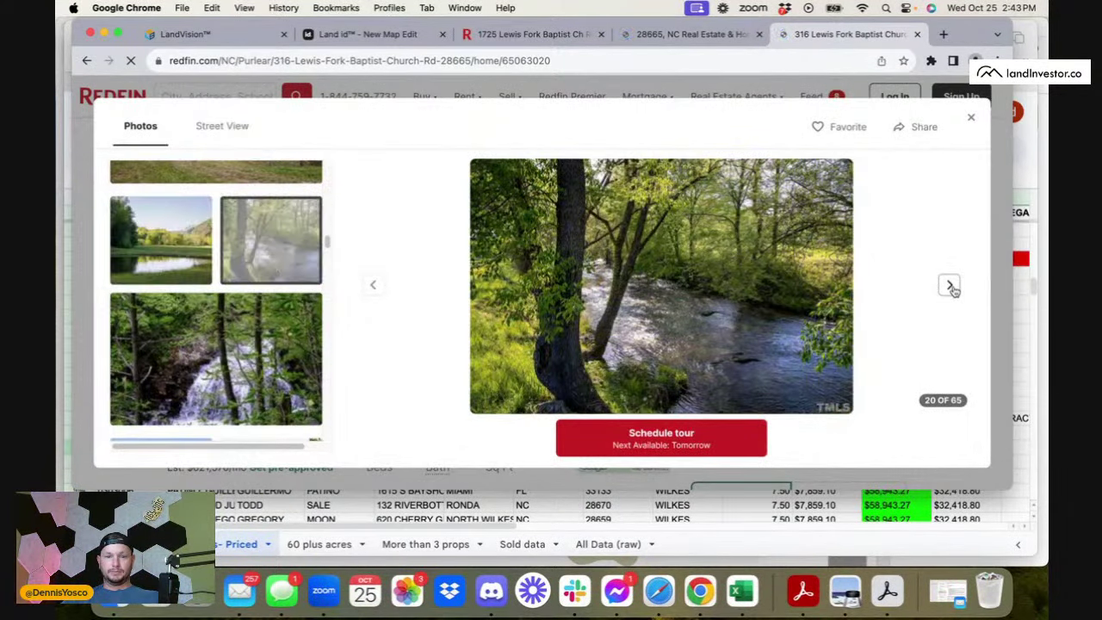
click(951, 287)
click(951, 287)
click(951, 287)
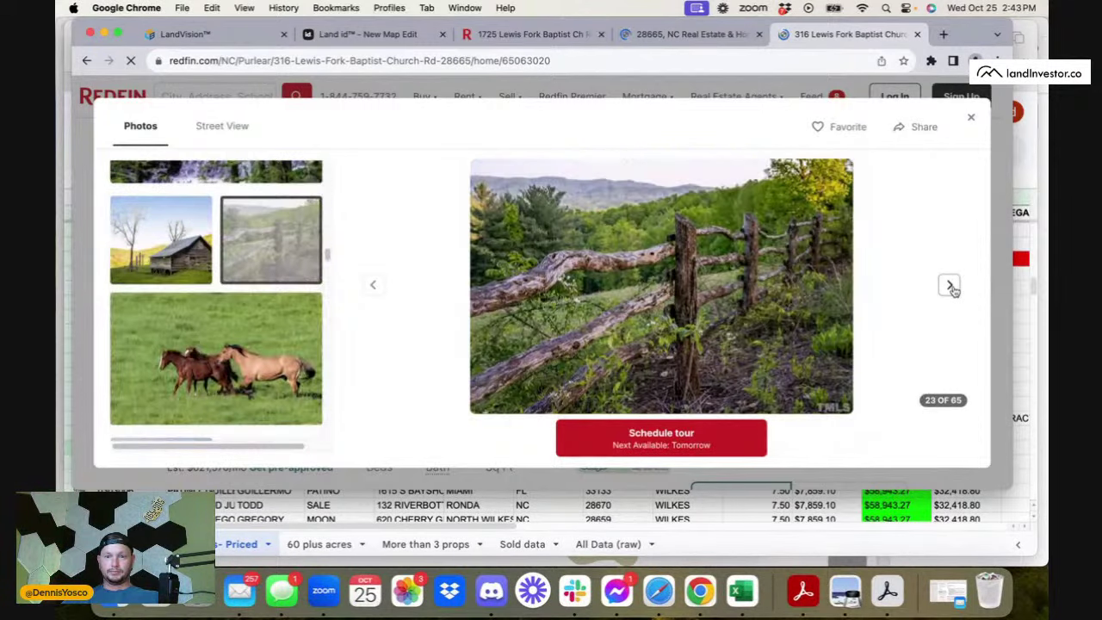
click(951, 287)
click(951, 287)
click(951, 287)
click(951, 286)
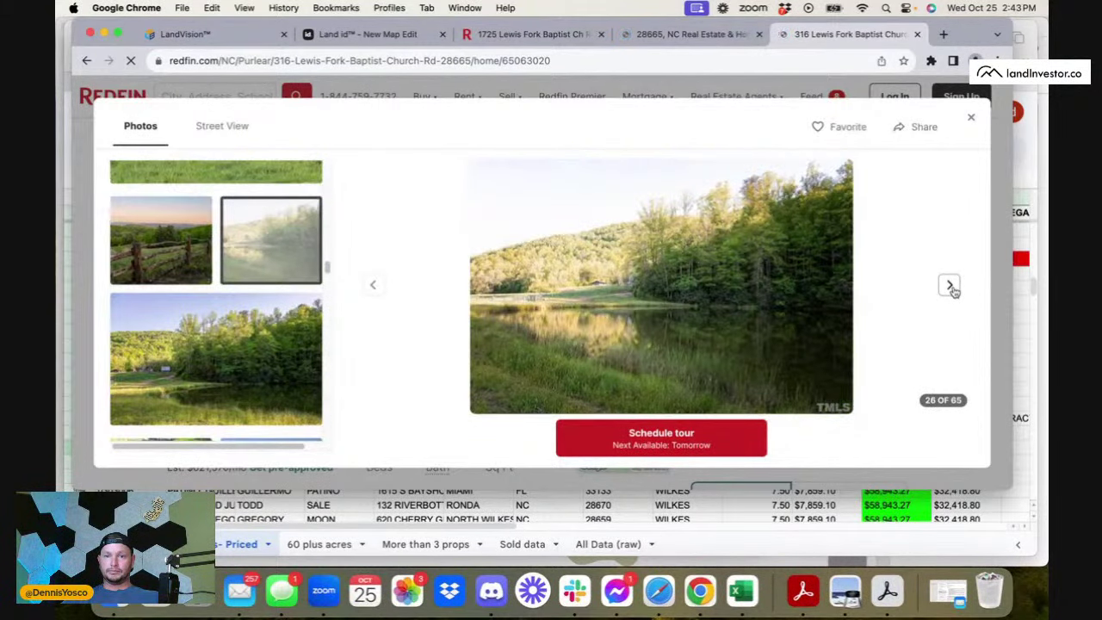
click(951, 287)
click(950, 287)
click(950, 287)
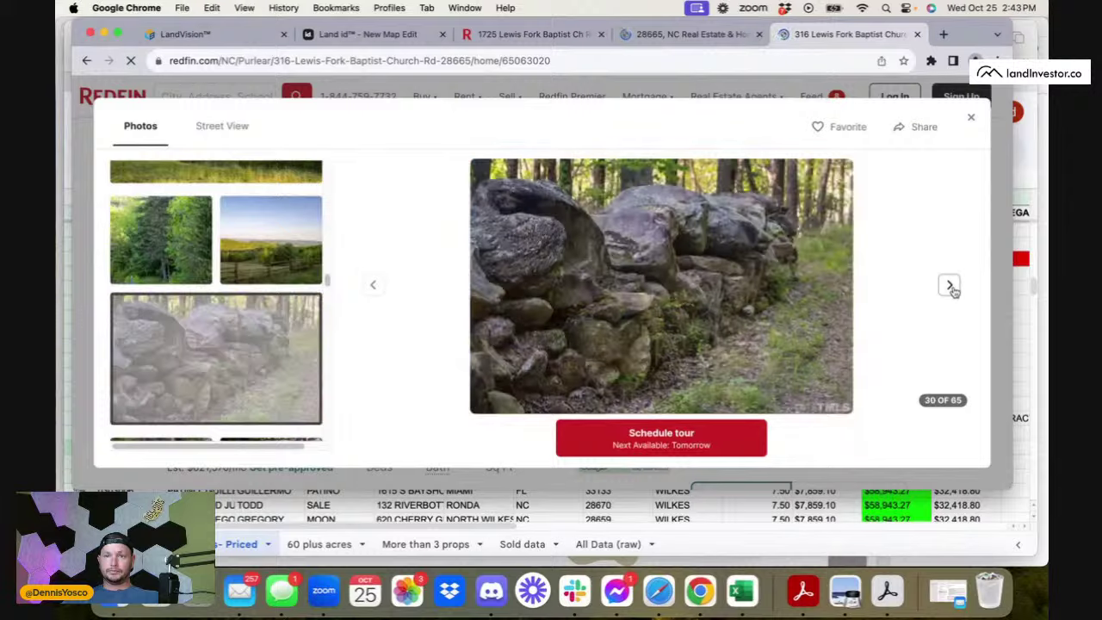
click(969, 117)
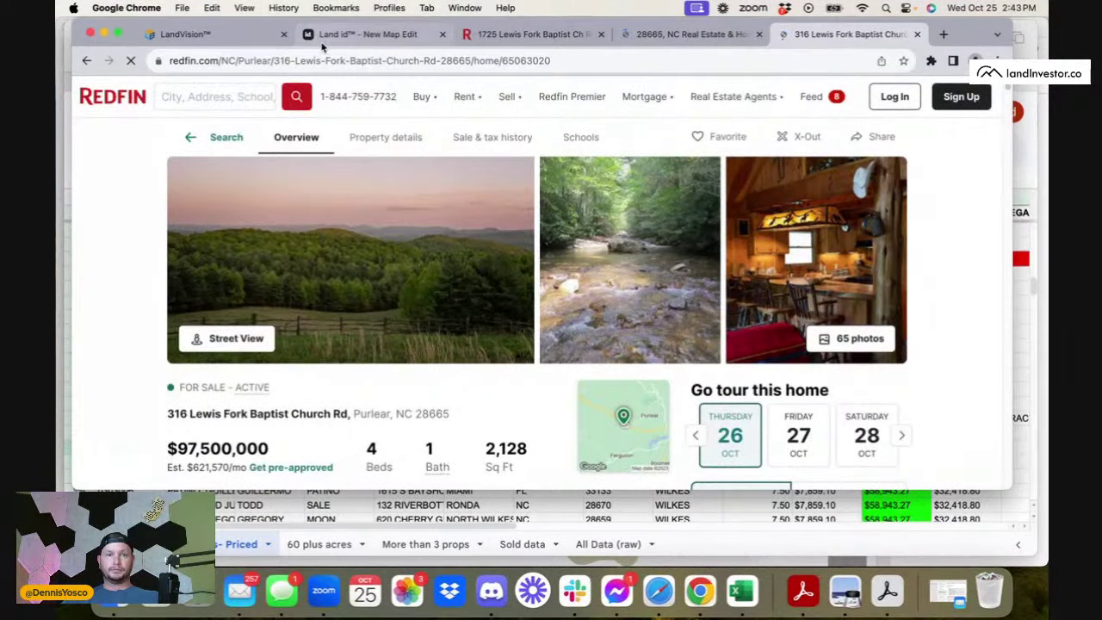
click(368, 34)
- Zoom out in Land id and inspect the Pitchfork Mountain Ranch and BV Pitchfork Basin parcels
scroll(538, 402, down, 3)
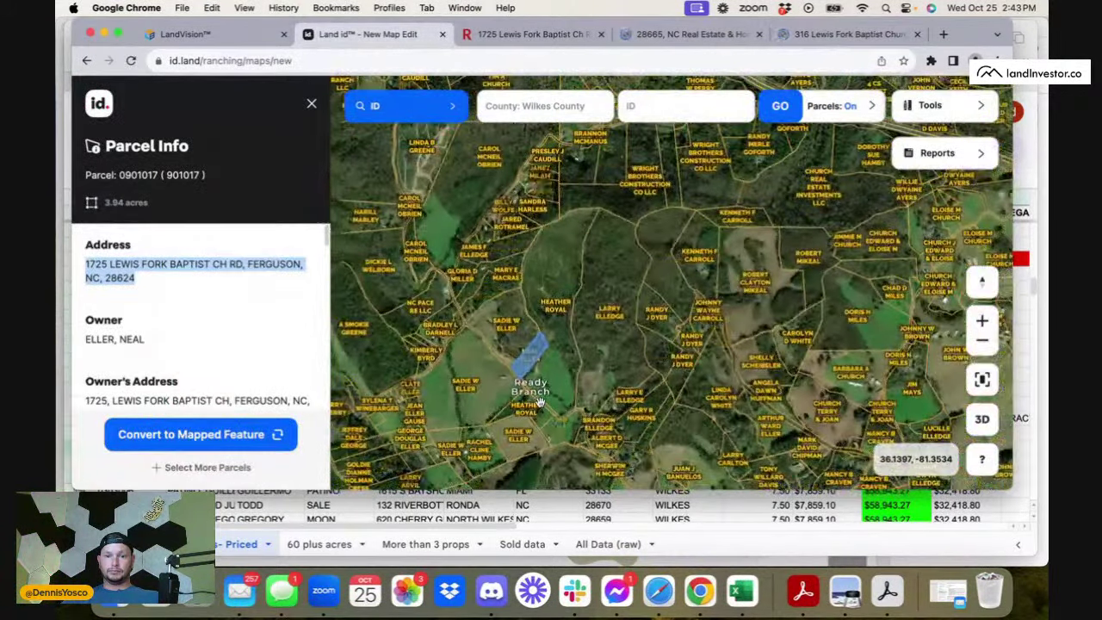
drag(539, 396, 564, 291)
scroll(565, 291, down, 3)
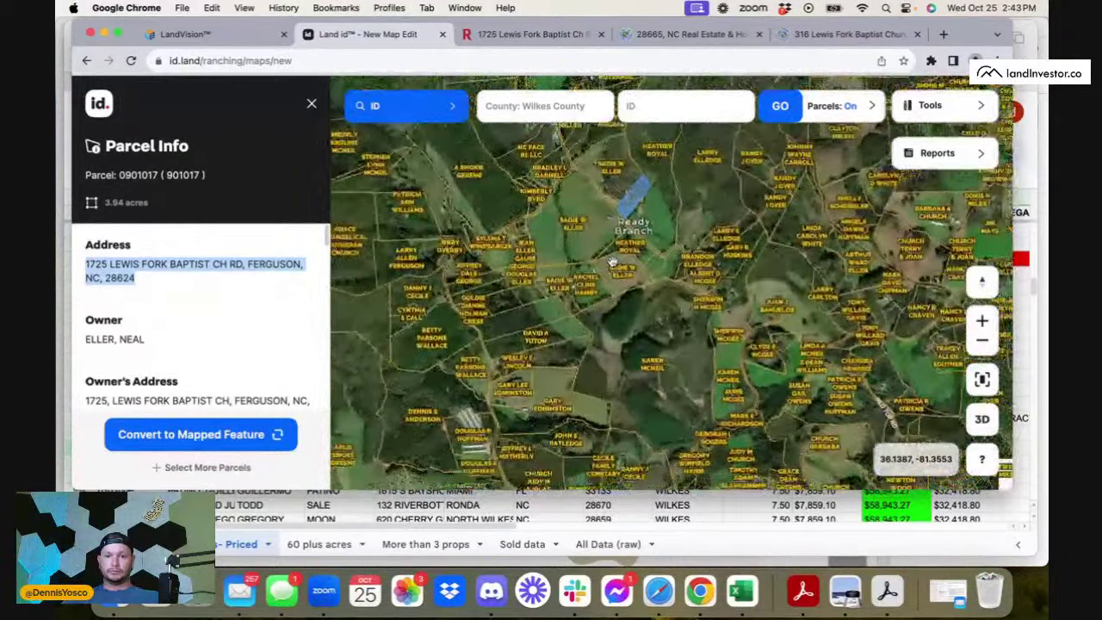
scroll(613, 261, down, 2)
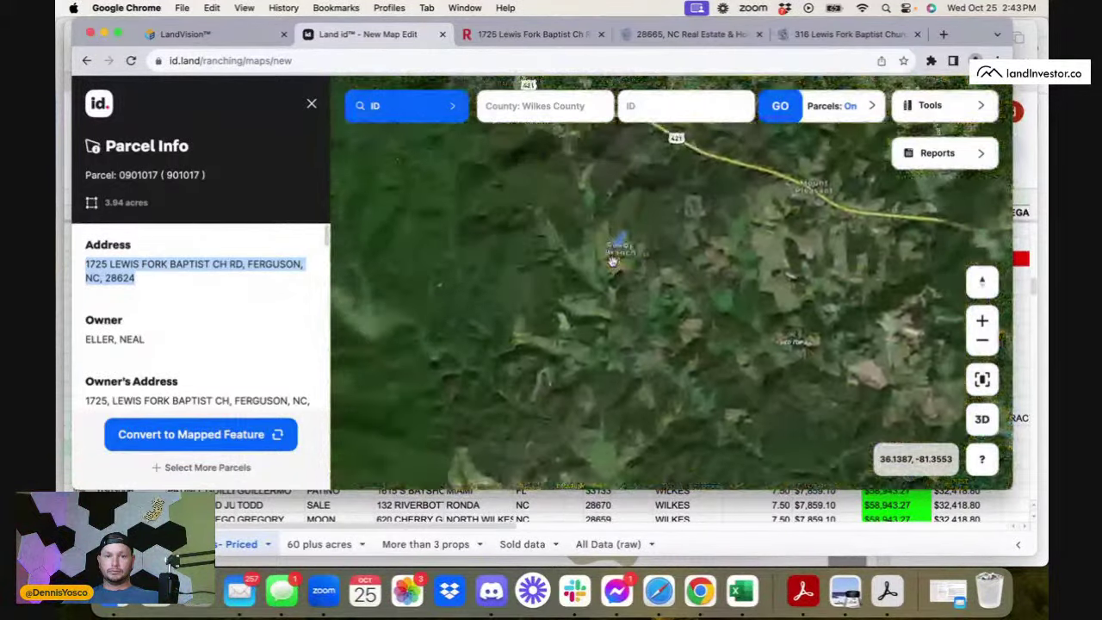
scroll(612, 261, up, 3)
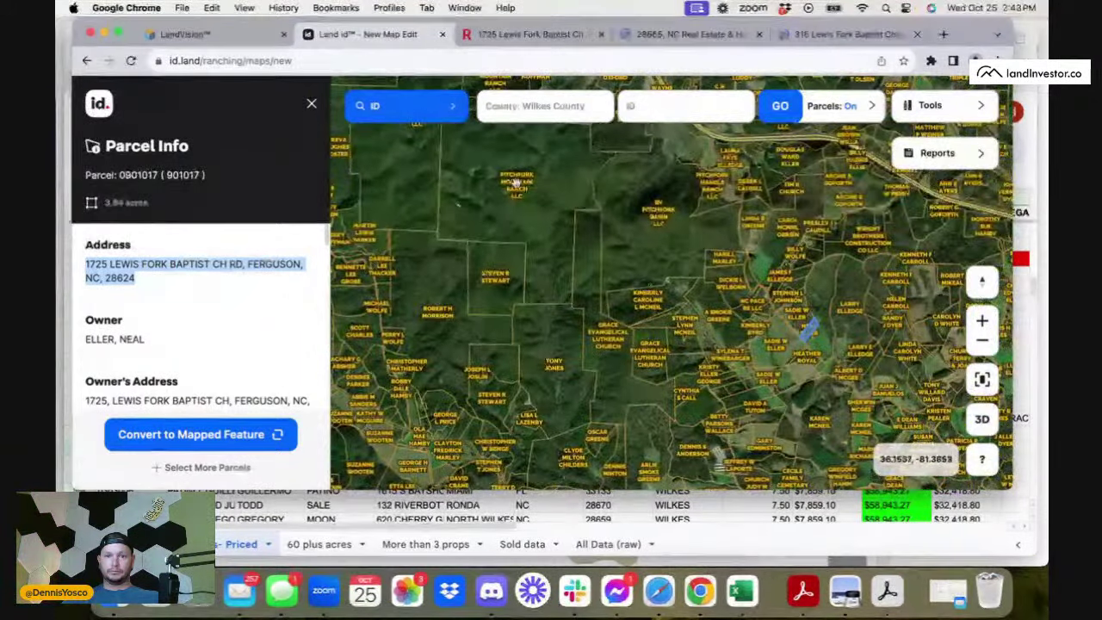
click(545, 229)
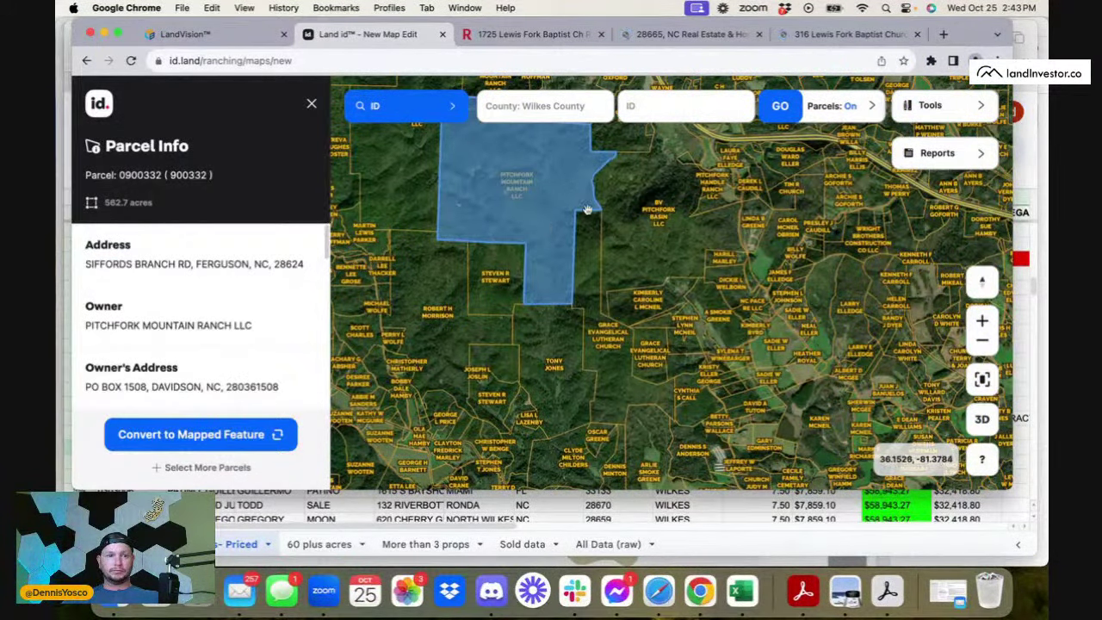
click(609, 196)
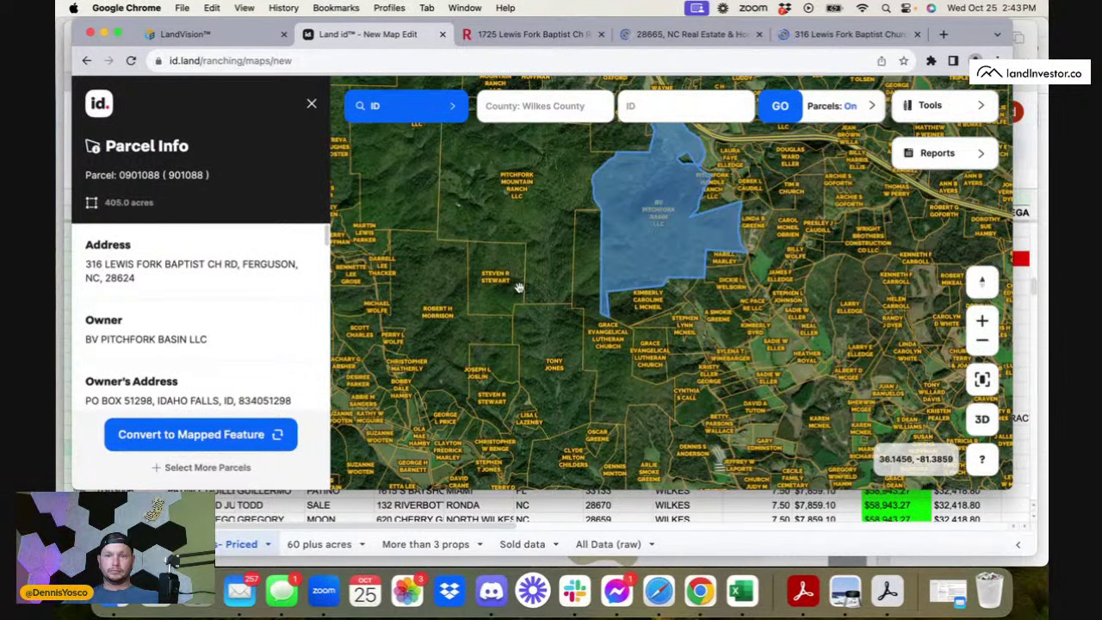
drag(539, 272, 541, 422)
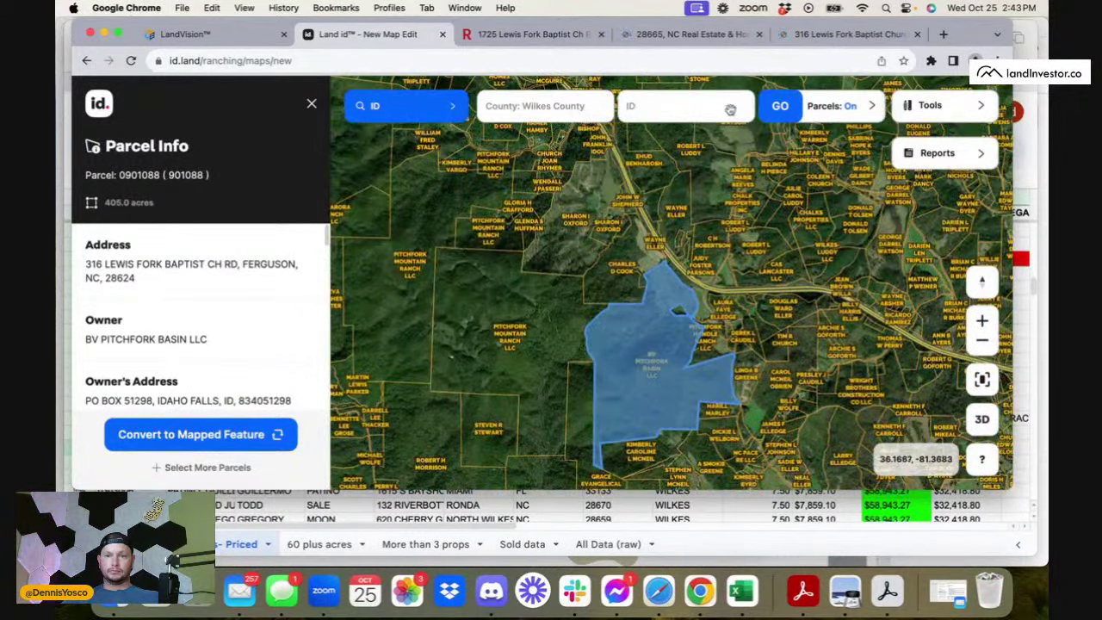
click(535, 35)
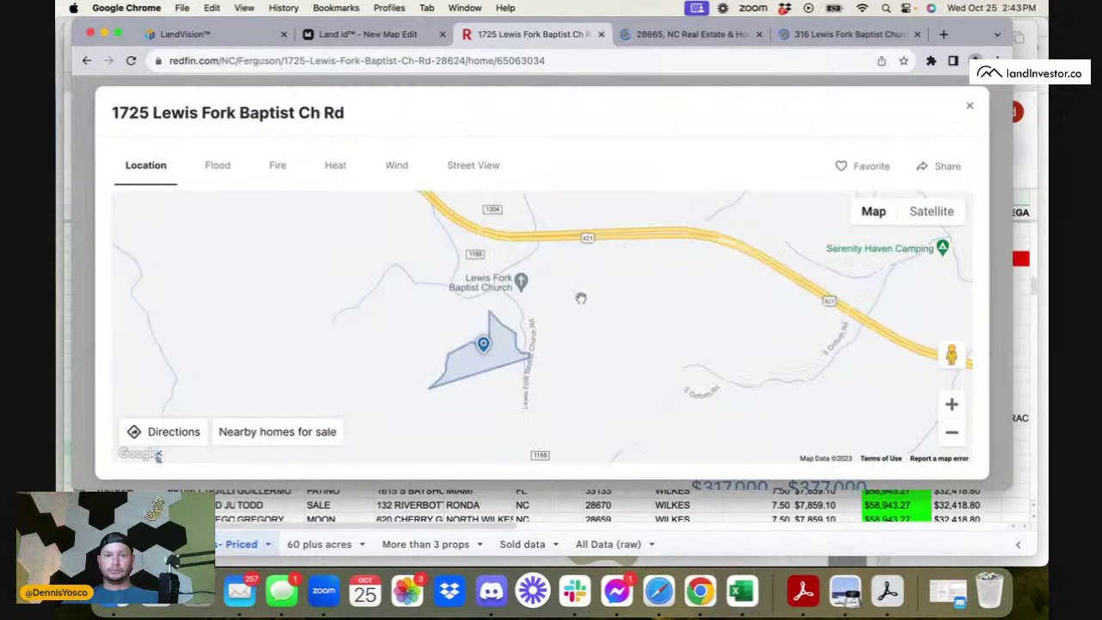
- In the 28665 results, filter to sold listings of land only
click(689, 35)
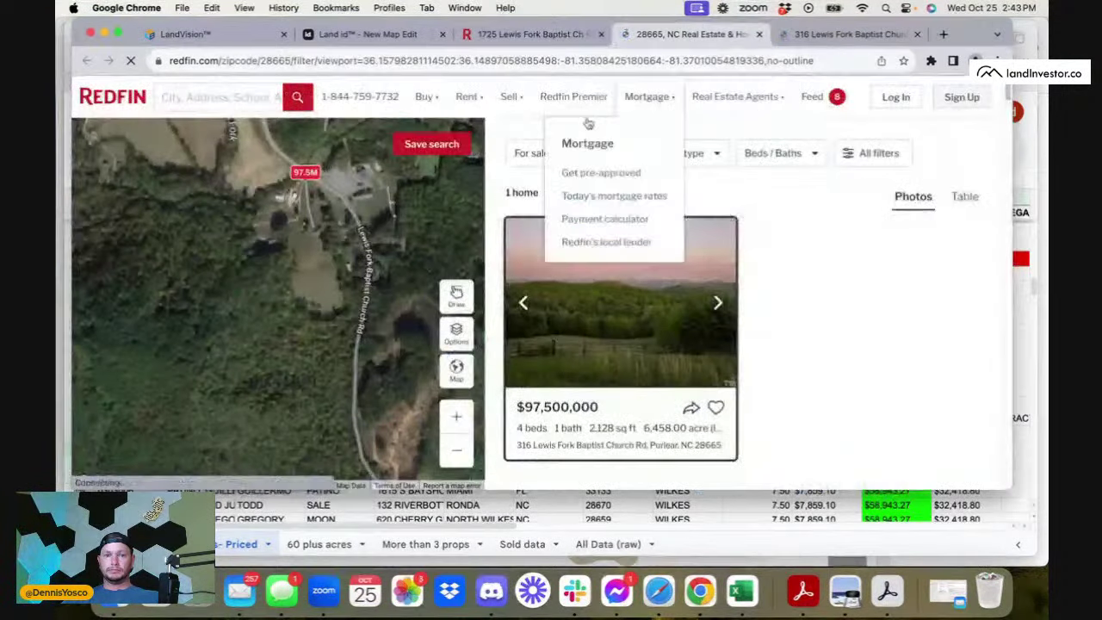
scroll(308, 231, down, 3)
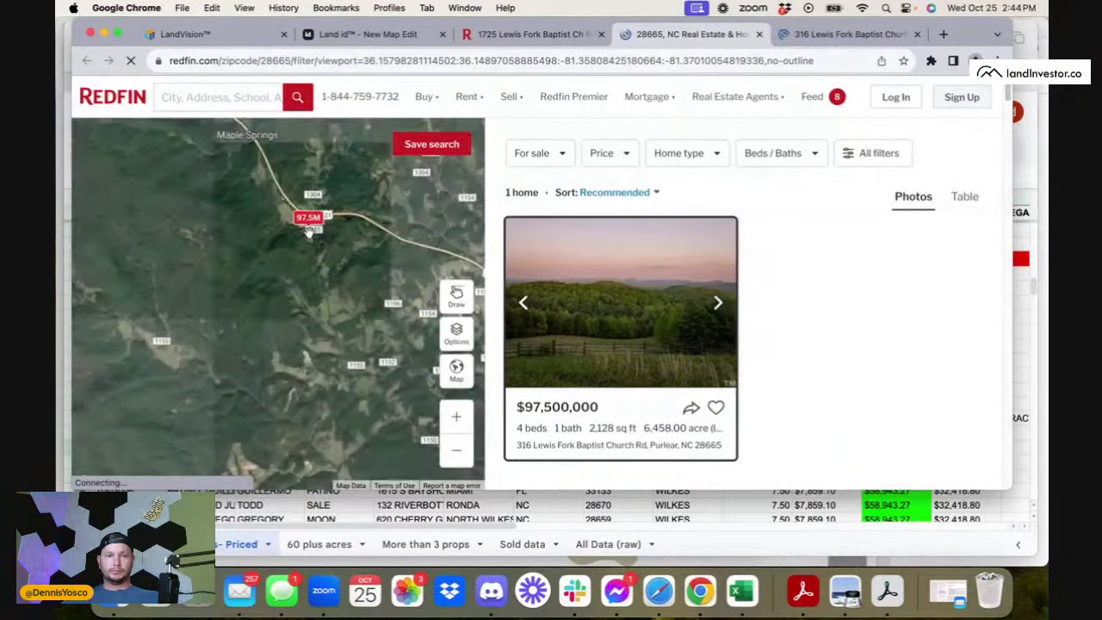
scroll(308, 231, up, 5)
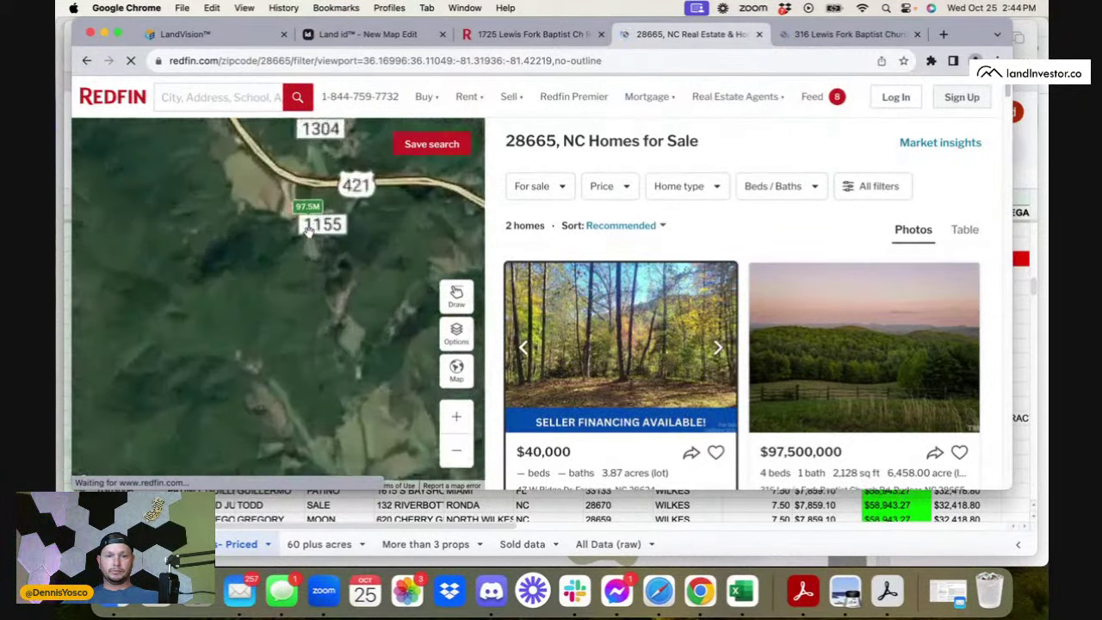
scroll(373, 287, down, 3)
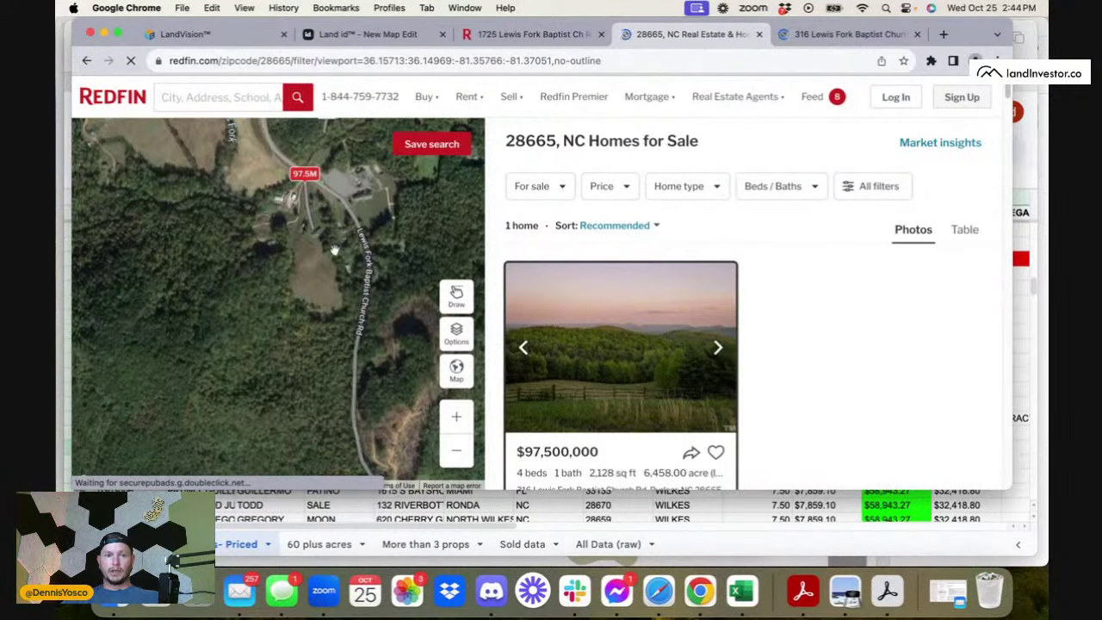
scroll(374, 287, down, 3)
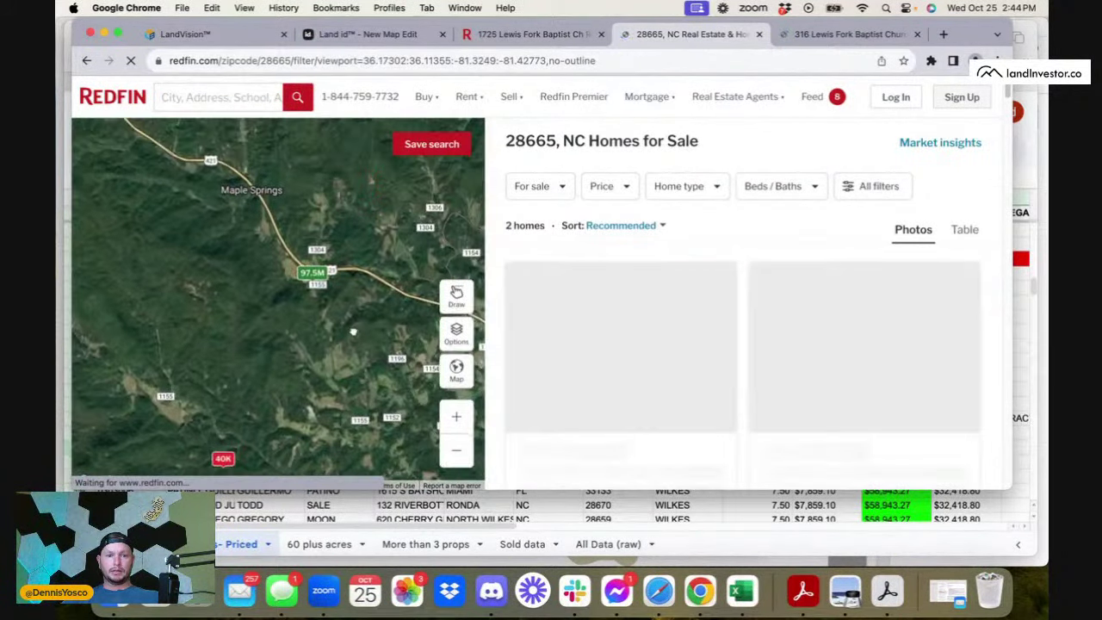
click(895, 187)
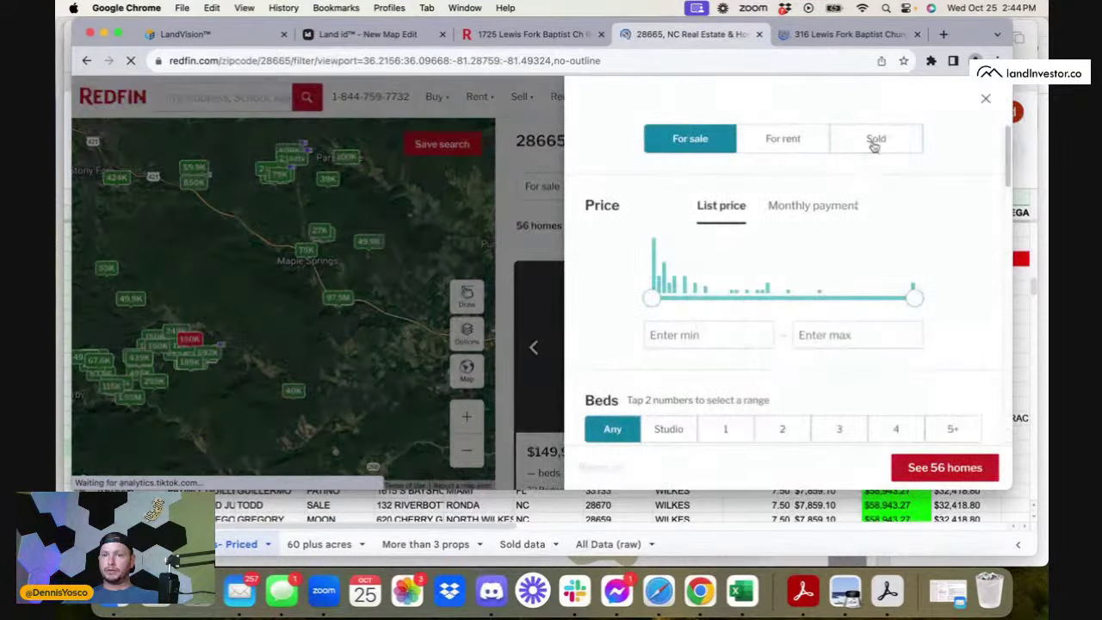
click(875, 139)
scroll(882, 285, down, 3)
scroll(882, 284, down, 1)
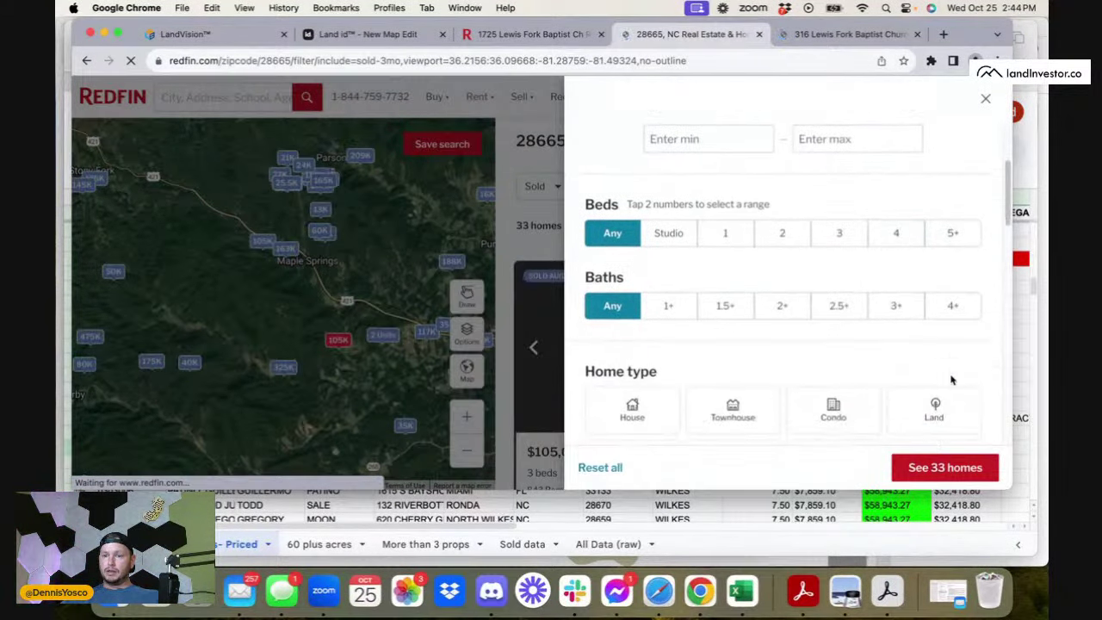
click(937, 403)
- Limit sales to the last 1 year with a minimum lot size of 4 acres
scroll(936, 396, down, 3)
scroll(937, 396, down, 3)
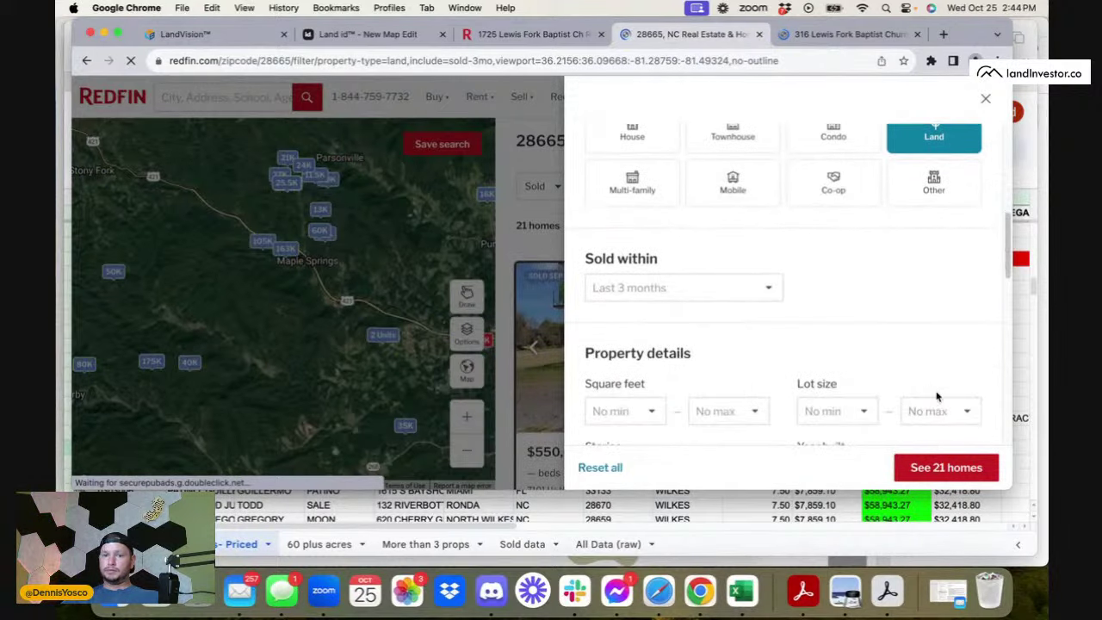
click(727, 289)
click(700, 324)
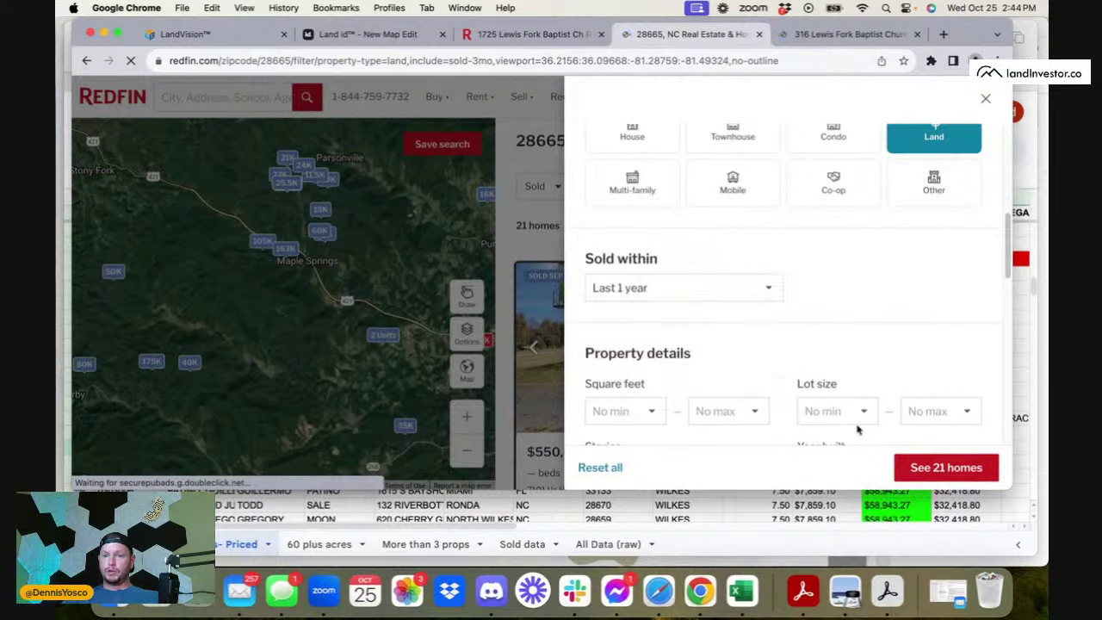
click(852, 412)
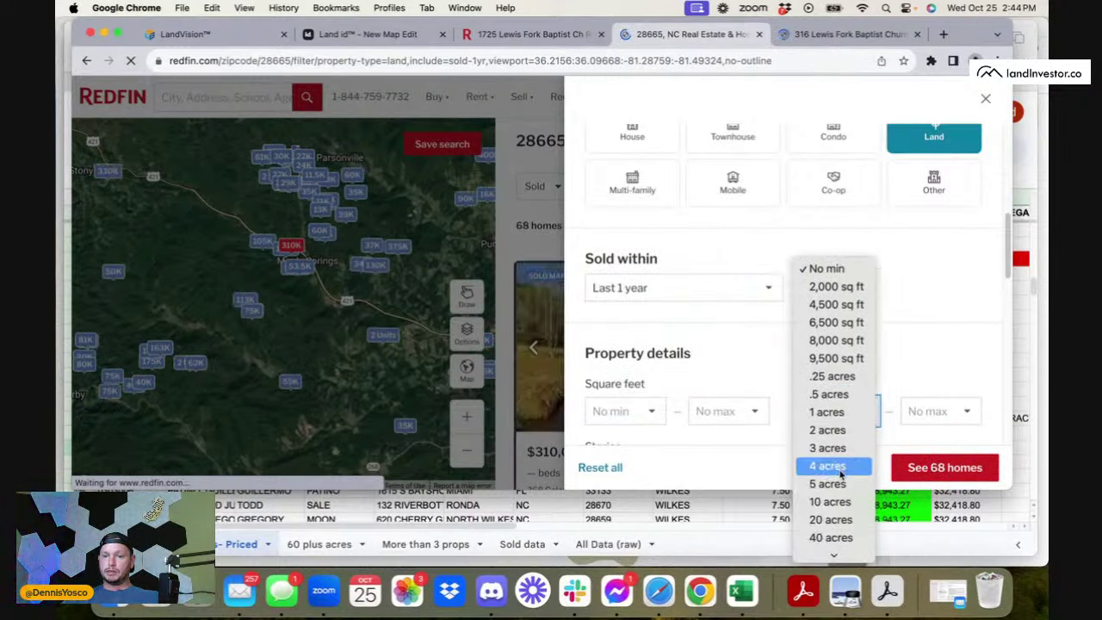
click(831, 465)
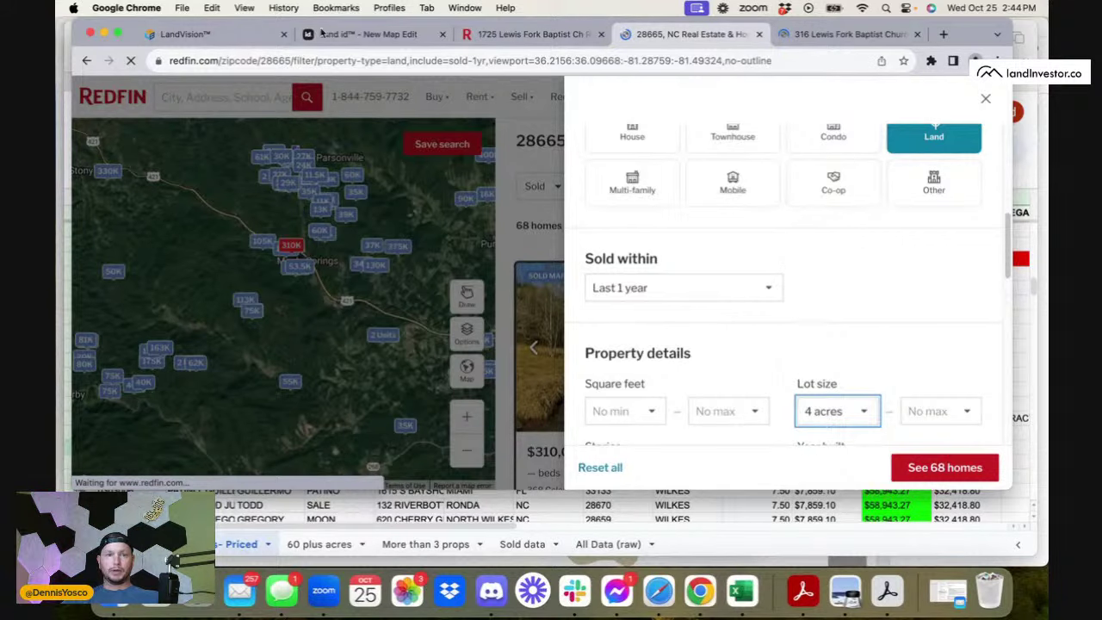
- Check row 991 of the Wilkes County sheet, then cap lots at 10 acres and apply
click(659, 591)
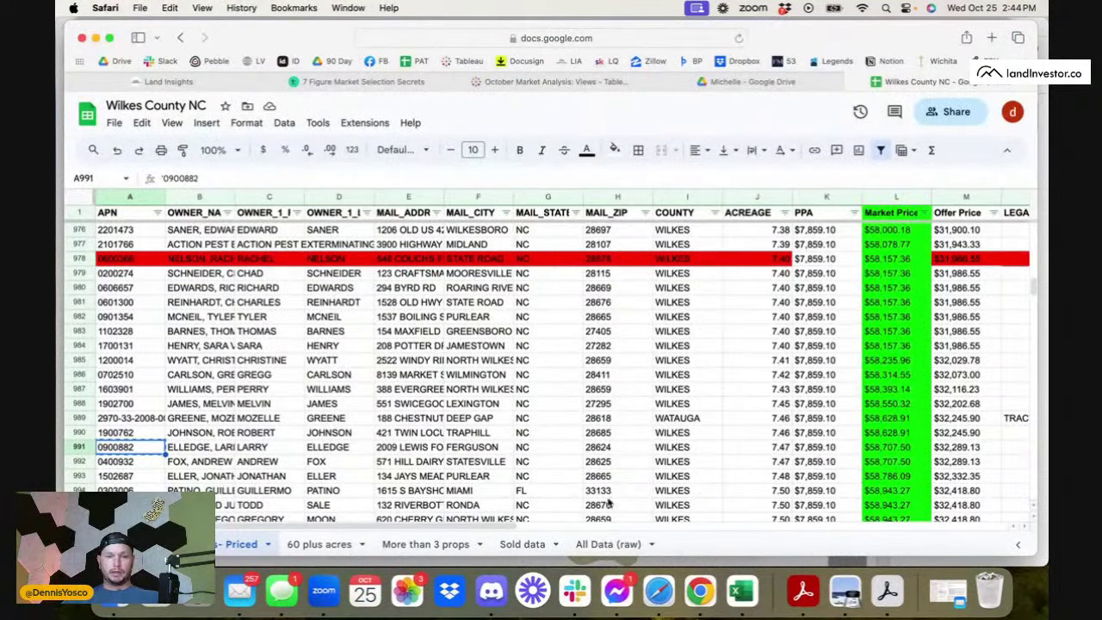
click(76, 448)
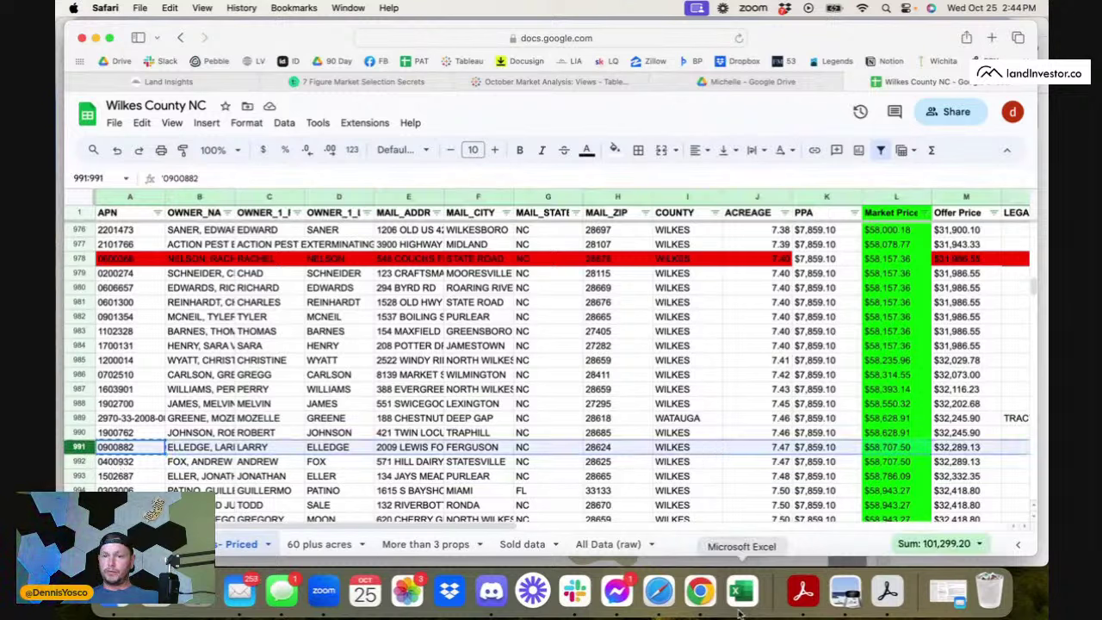
click(700, 590)
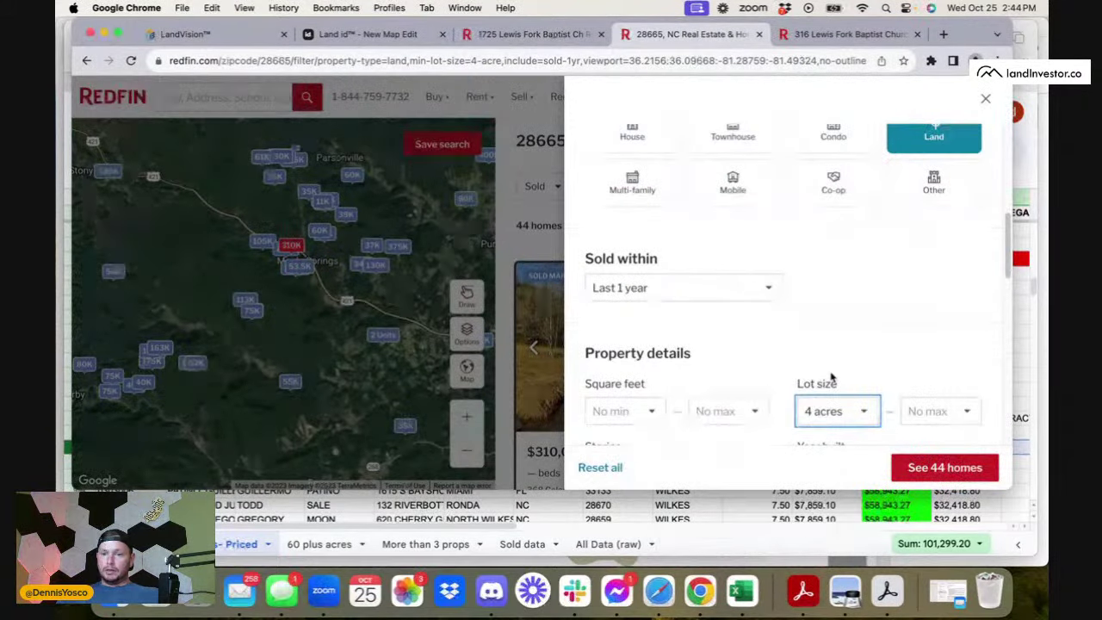
click(940, 413)
click(936, 448)
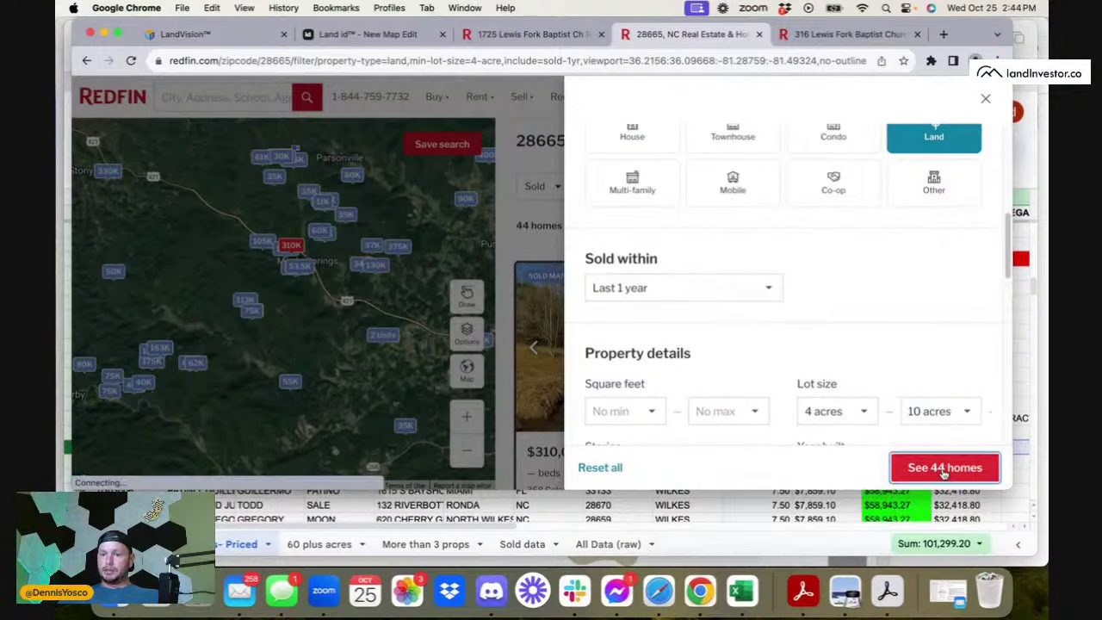
click(943, 468)
- Sort the sold land results by lot size and open the Pebble extension panel
scroll(342, 300, up, 2)
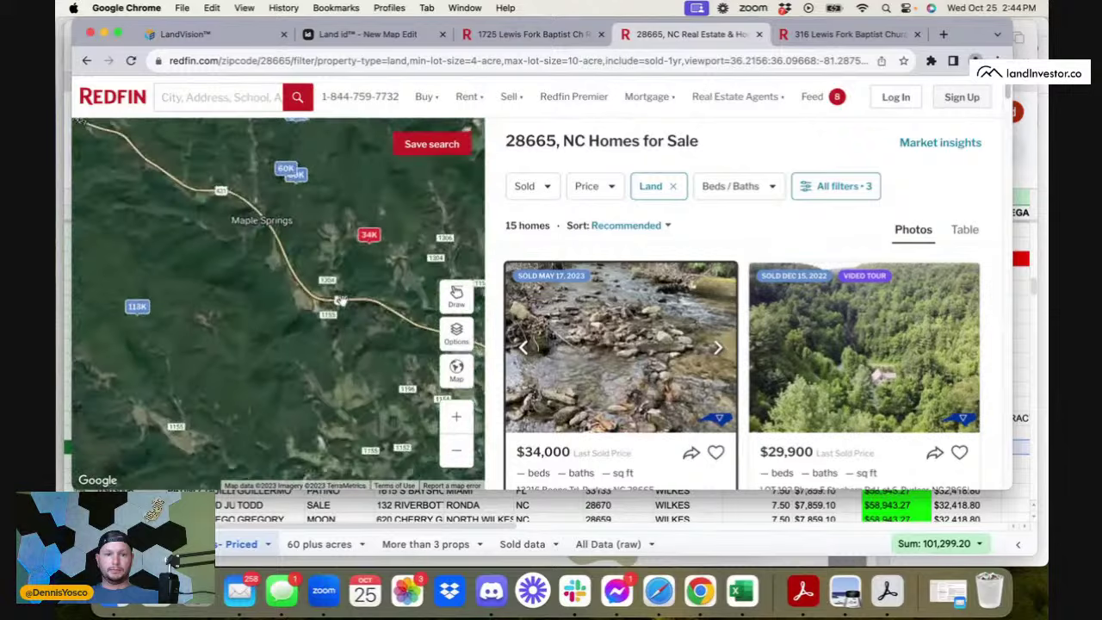
drag(342, 301, 331, 373)
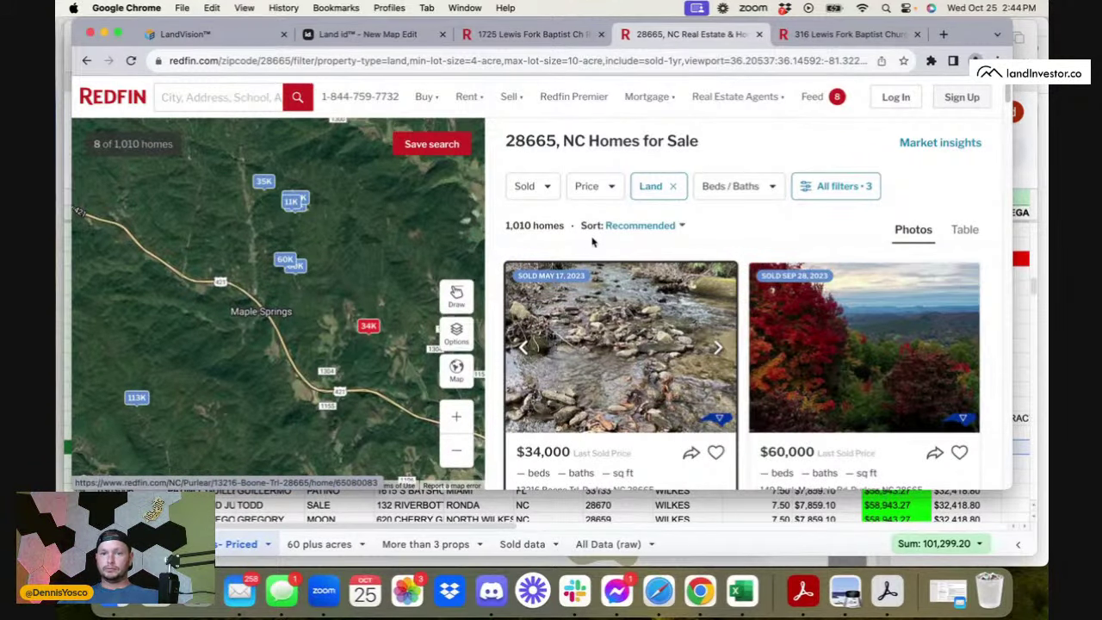
click(629, 226)
click(648, 390)
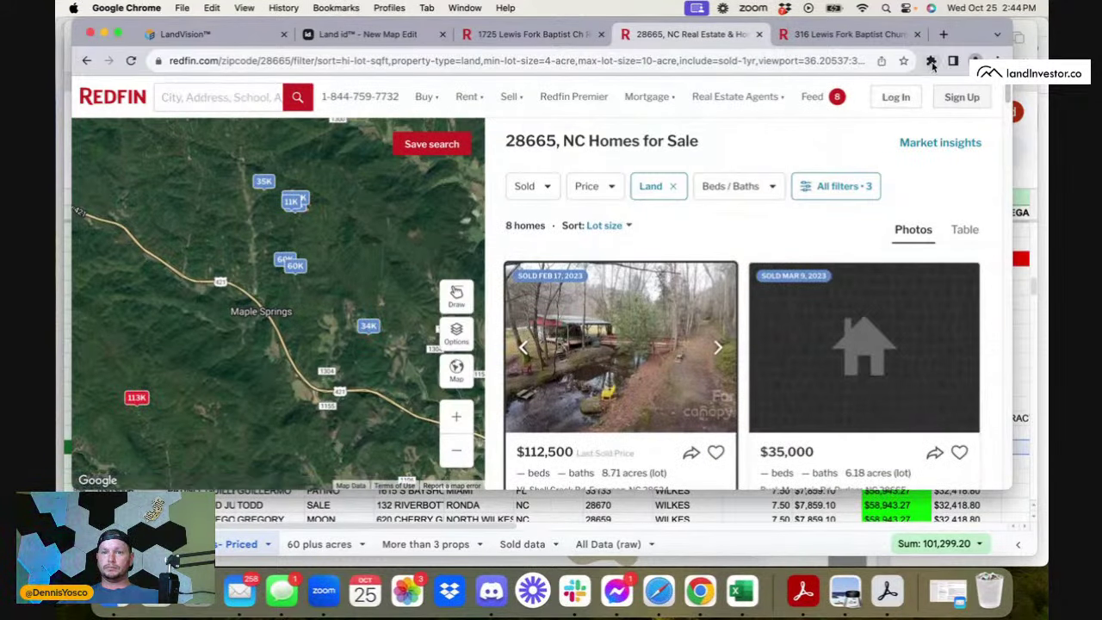
click(930, 61)
click(838, 164)
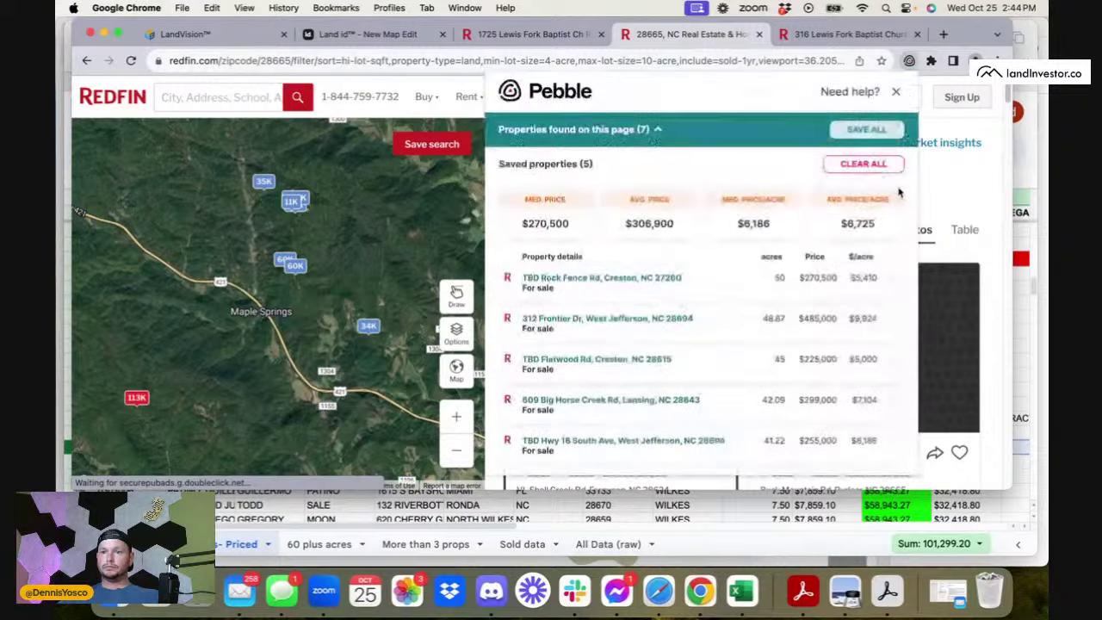
- Save the page's properties in Pebble and trial-remove Buck Mountain and Shell Creek entries
click(868, 164)
click(861, 129)
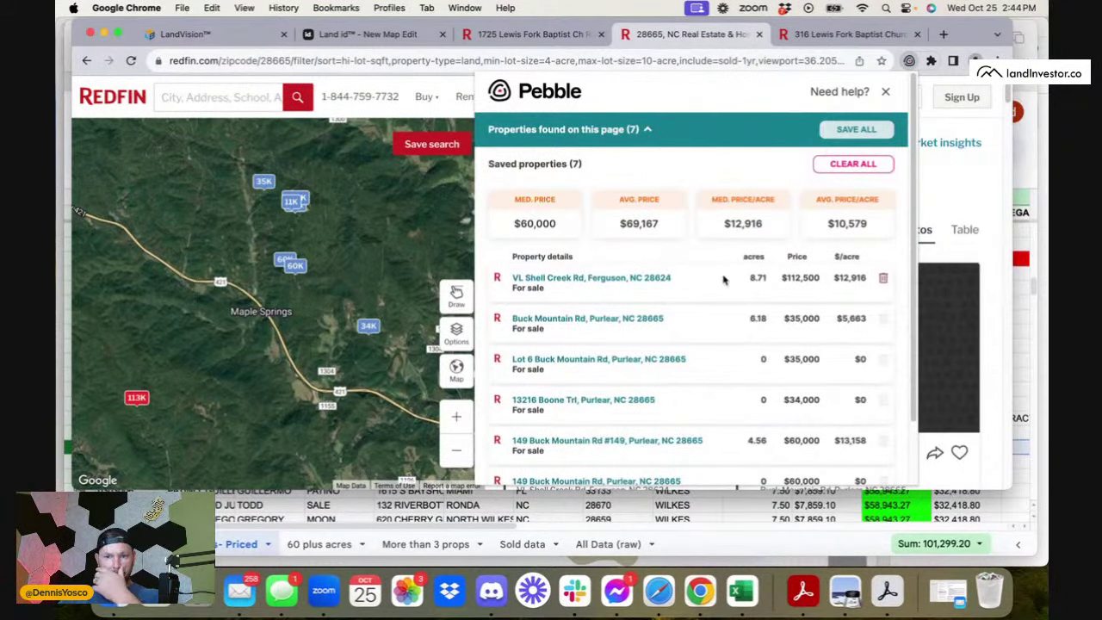
scroll(723, 280, down, 3)
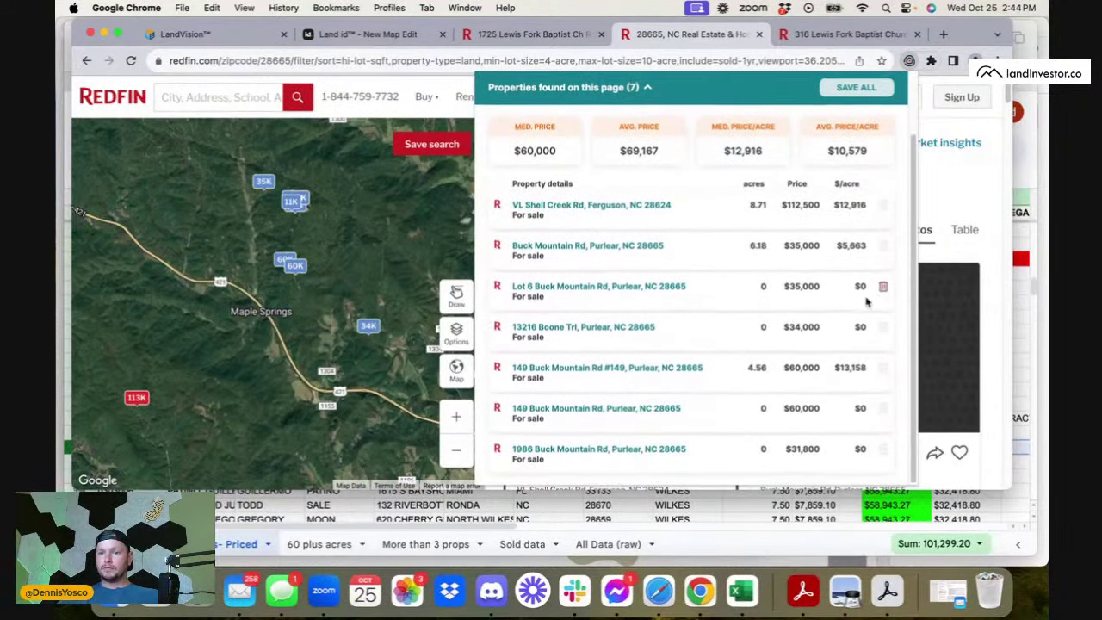
click(883, 287)
click(883, 287)
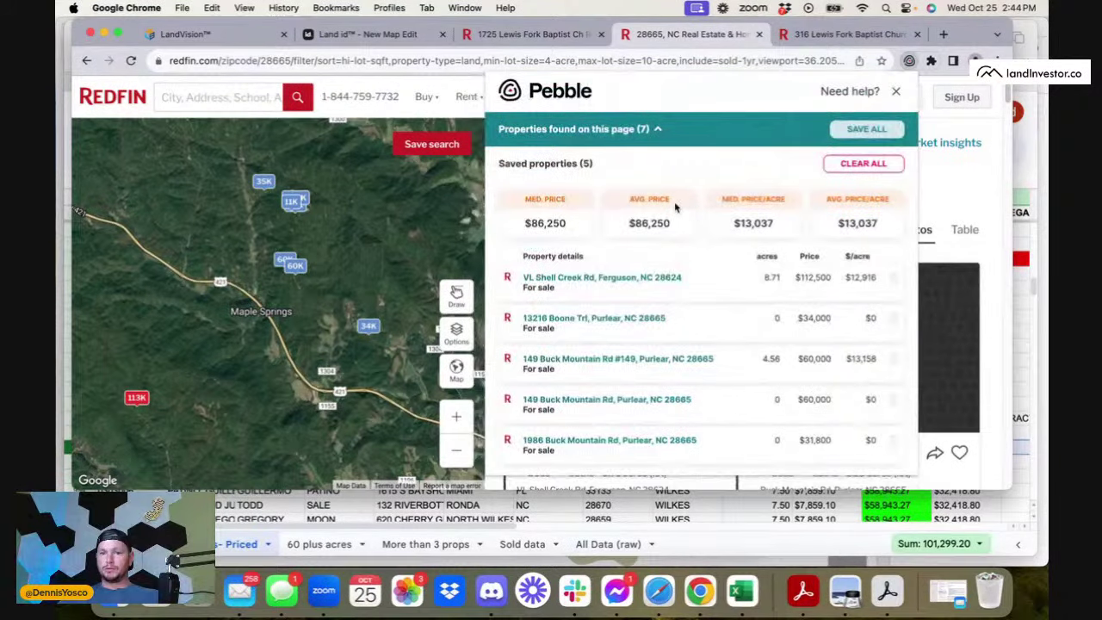
click(868, 129)
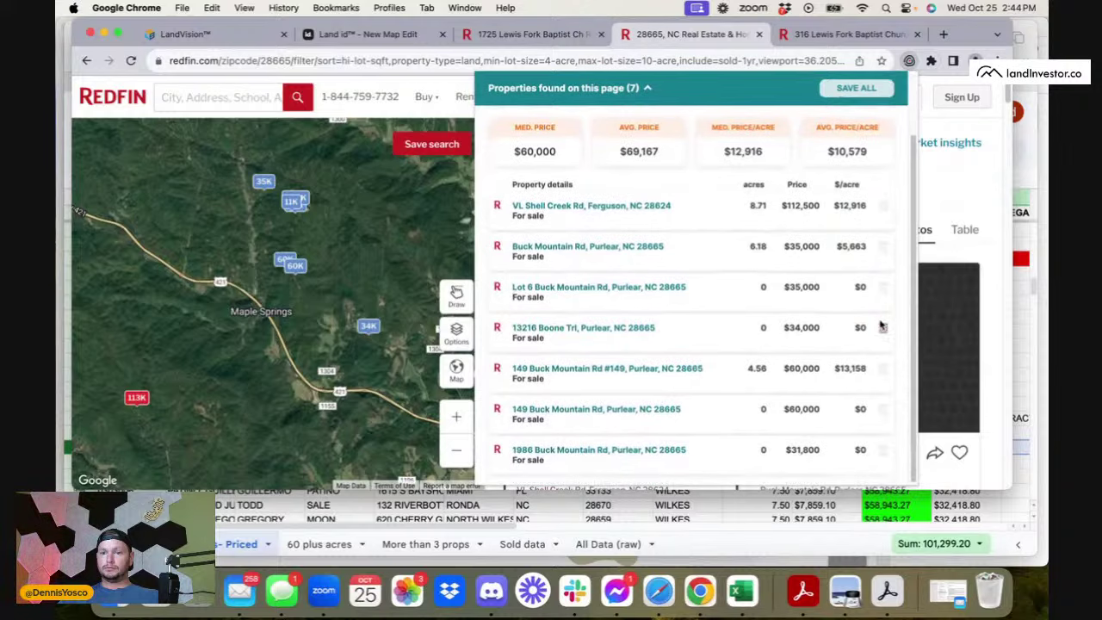
click(894, 442)
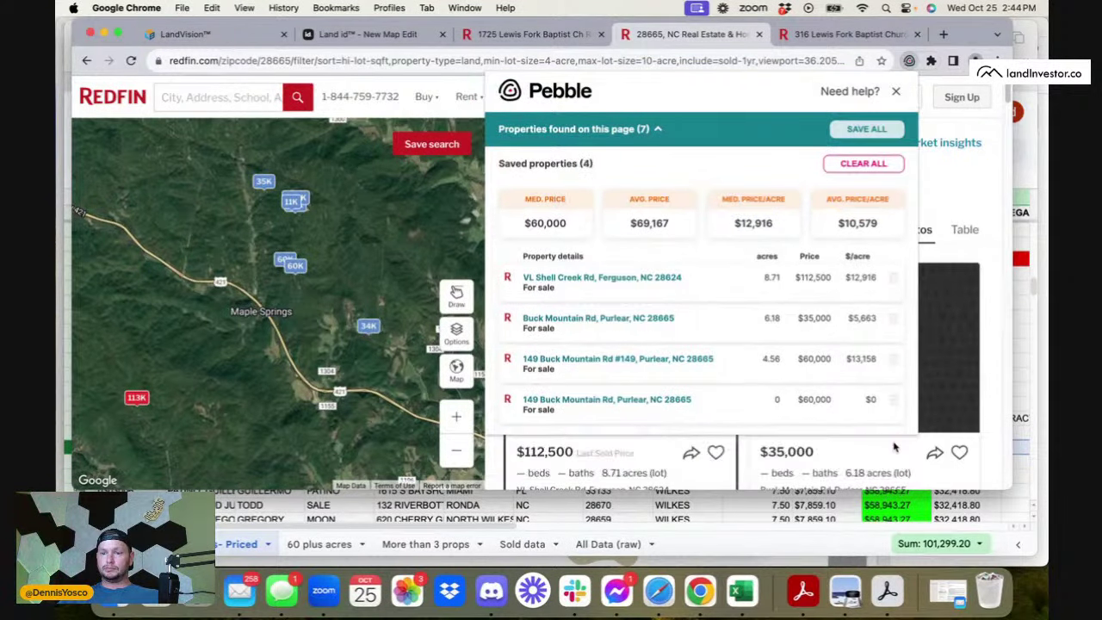
click(893, 401)
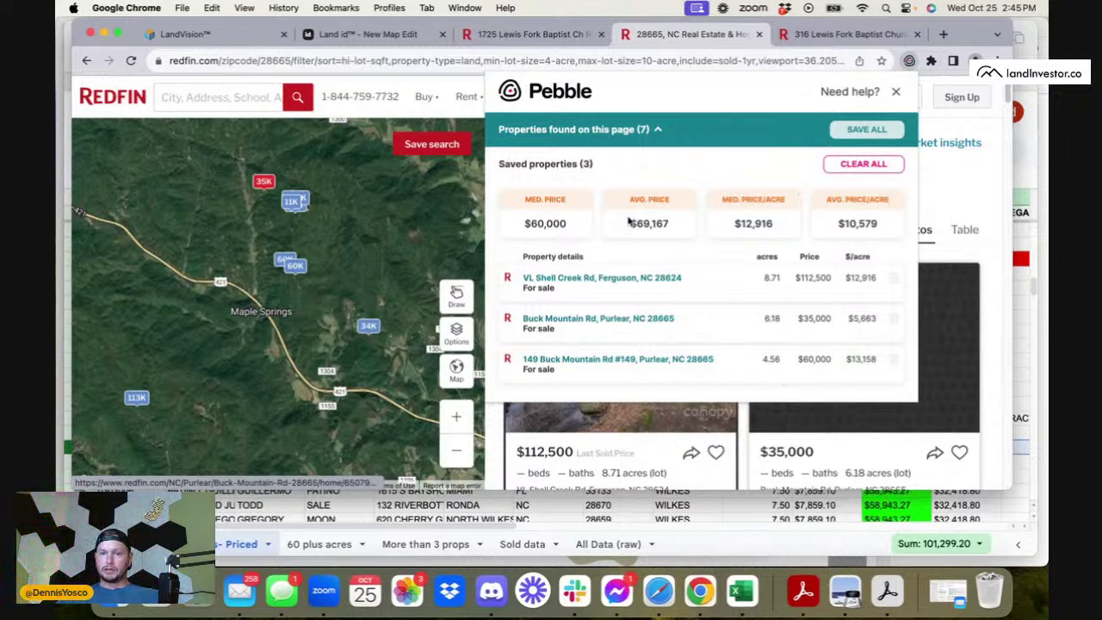
drag(630, 221, 728, 203)
click(732, 243)
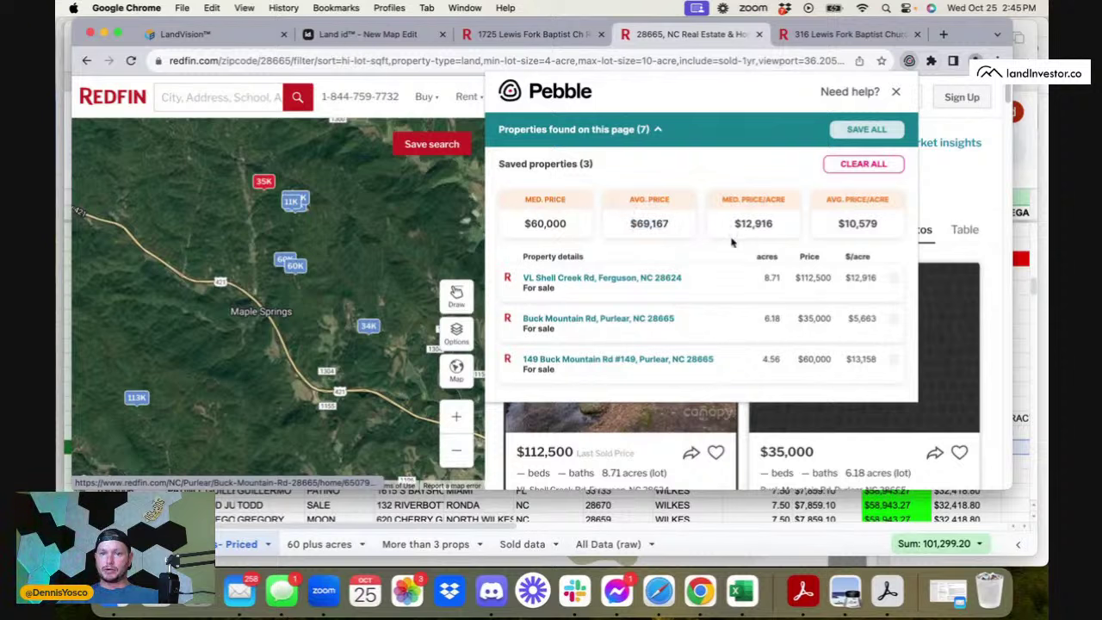
click(895, 281)
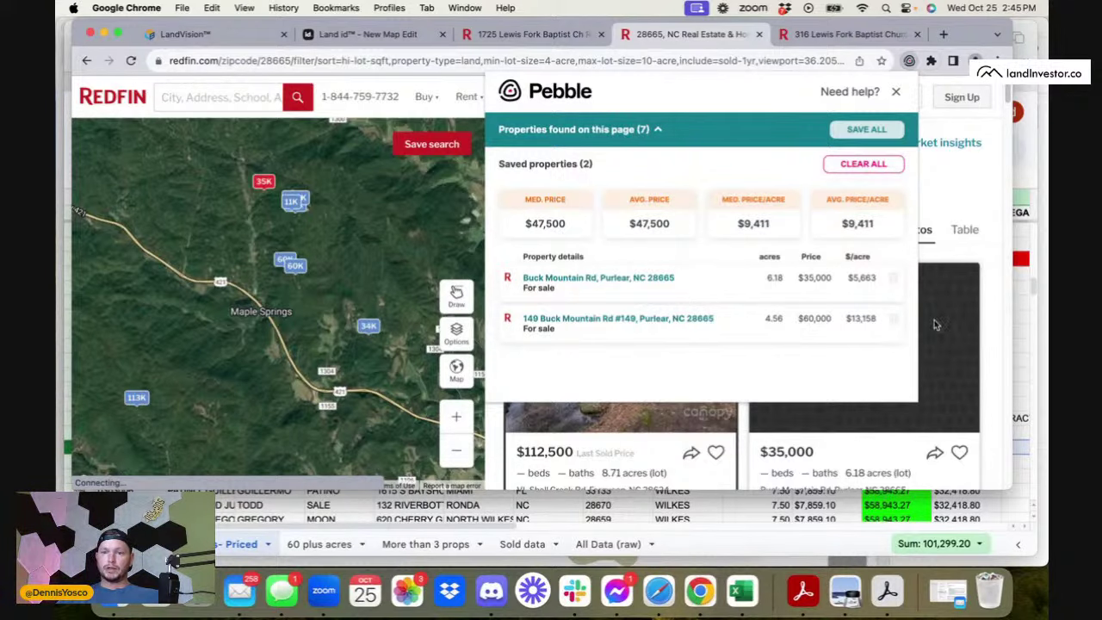
click(863, 166)
click(869, 129)
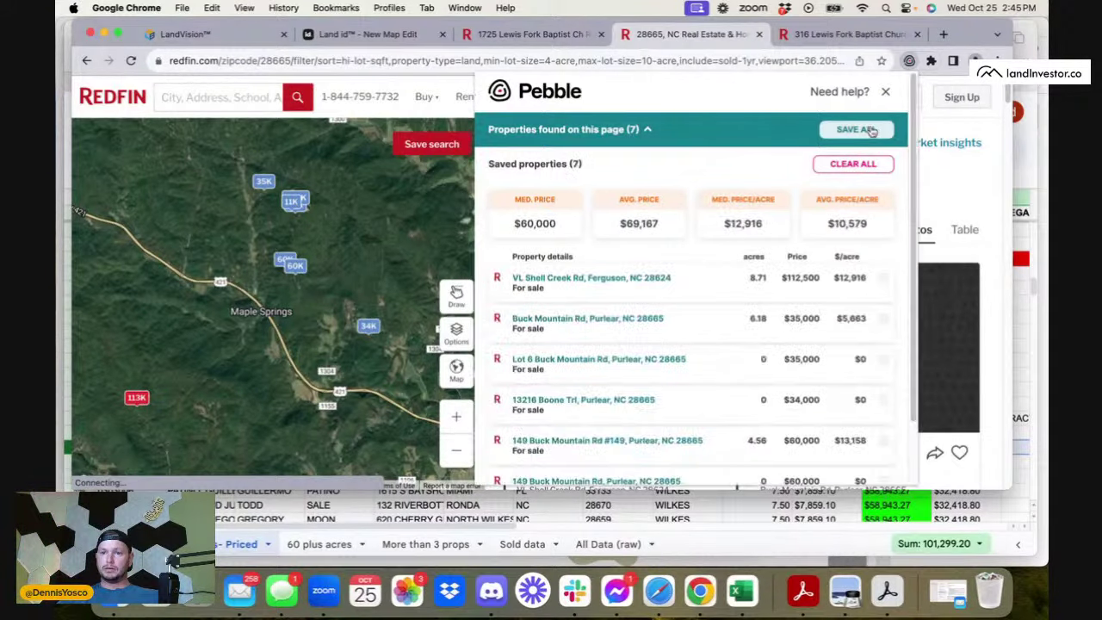
scroll(880, 344, down, 2)
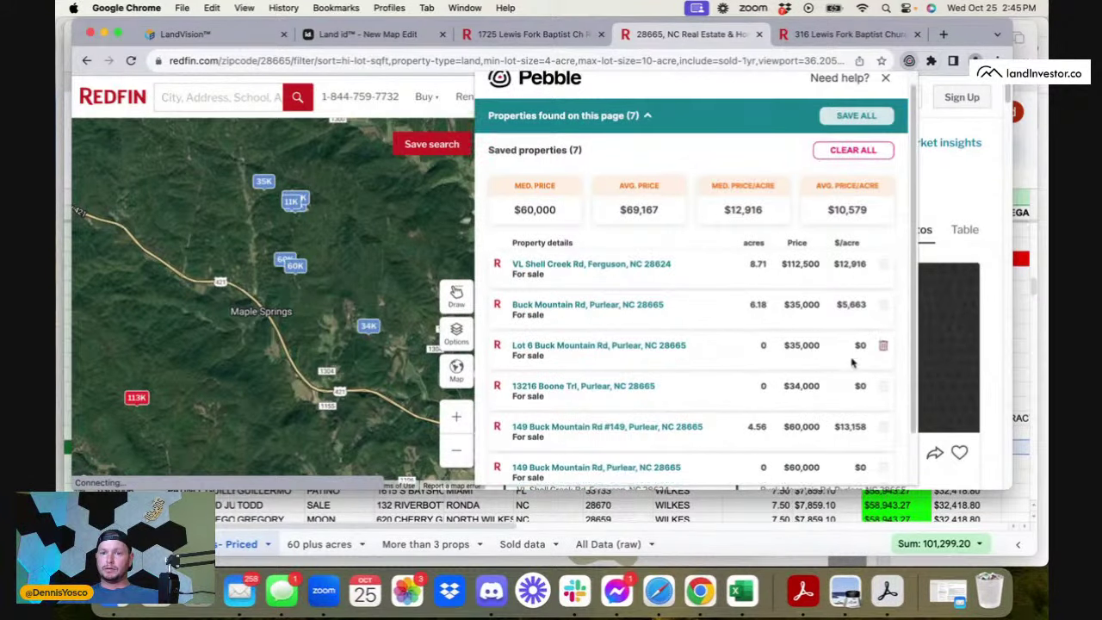
click(885, 319)
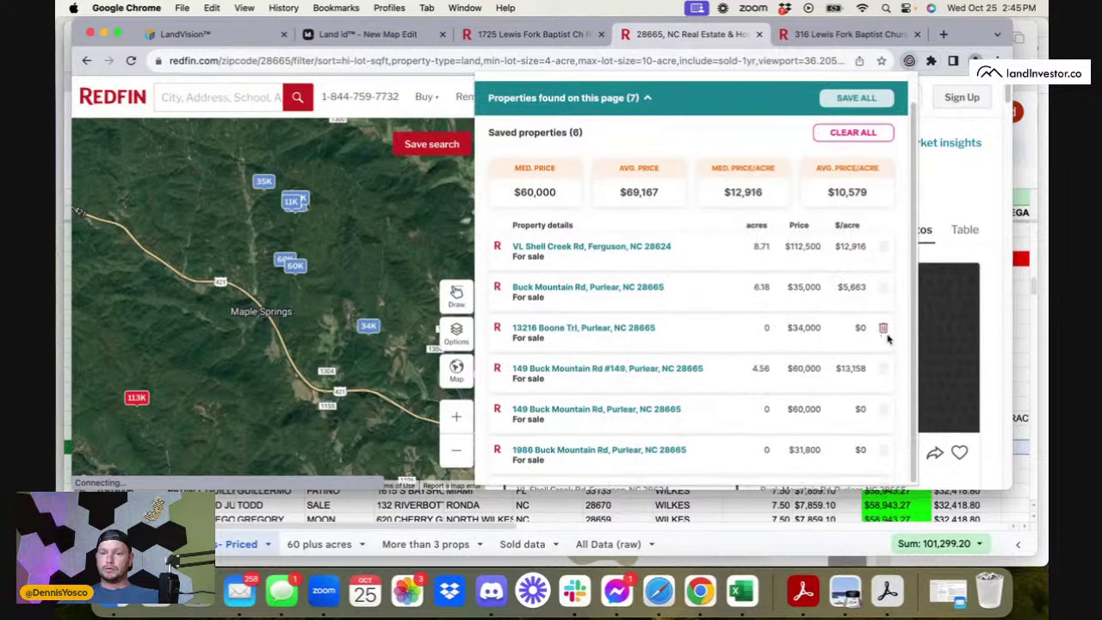
click(886, 335)
click(891, 442)
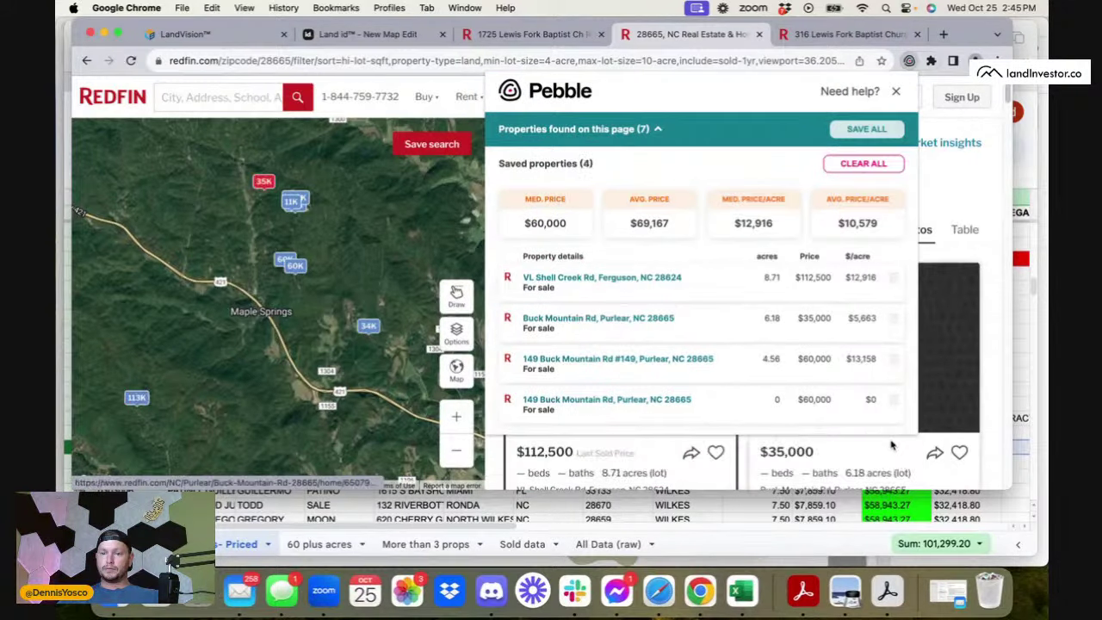
click(894, 401)
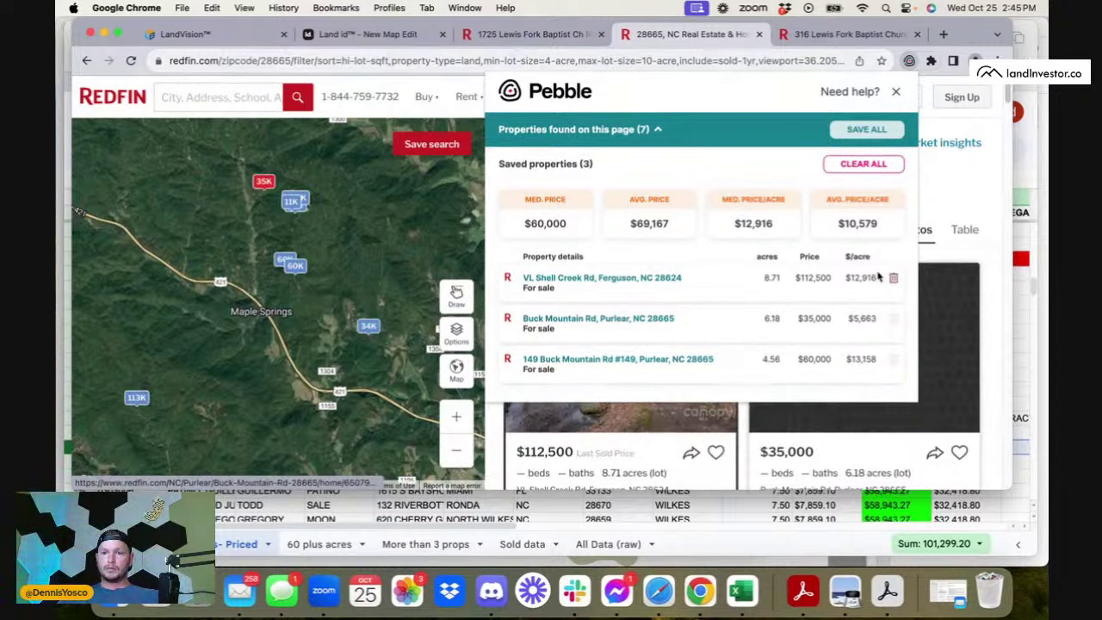
click(895, 361)
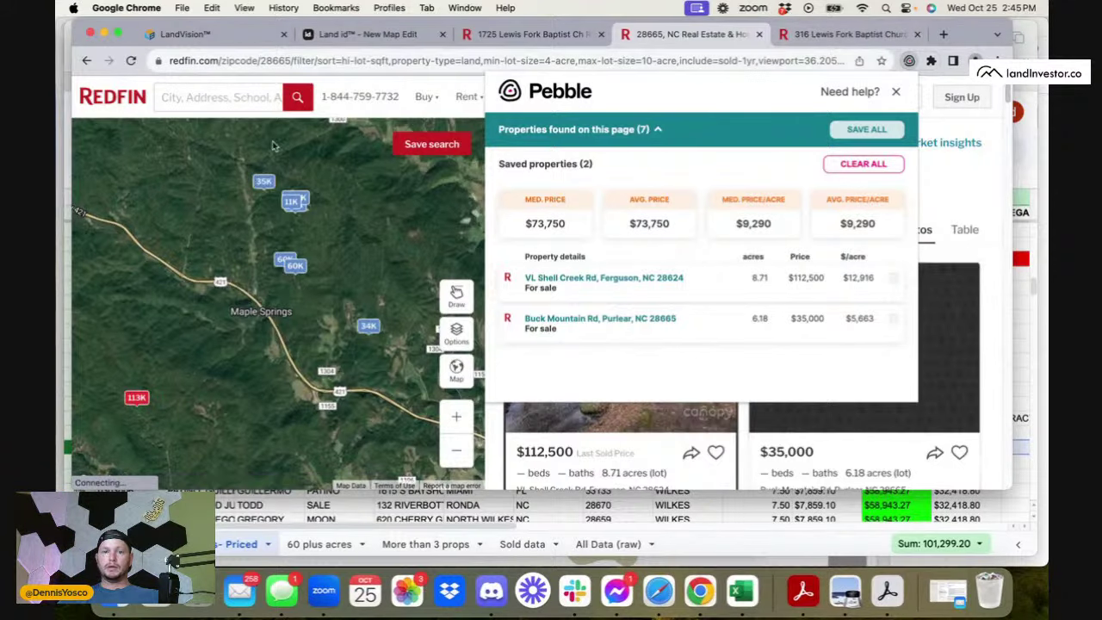
click(720, 512)
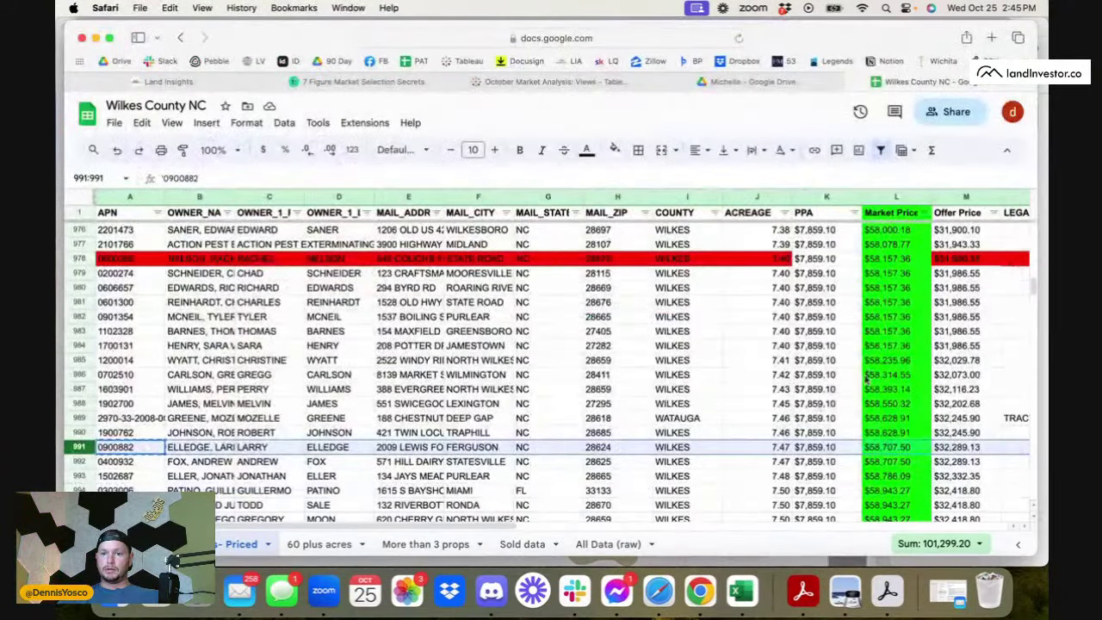
- Check the PPA formula in K991, then open the $60,000 sold land listing on Redfin
click(828, 448)
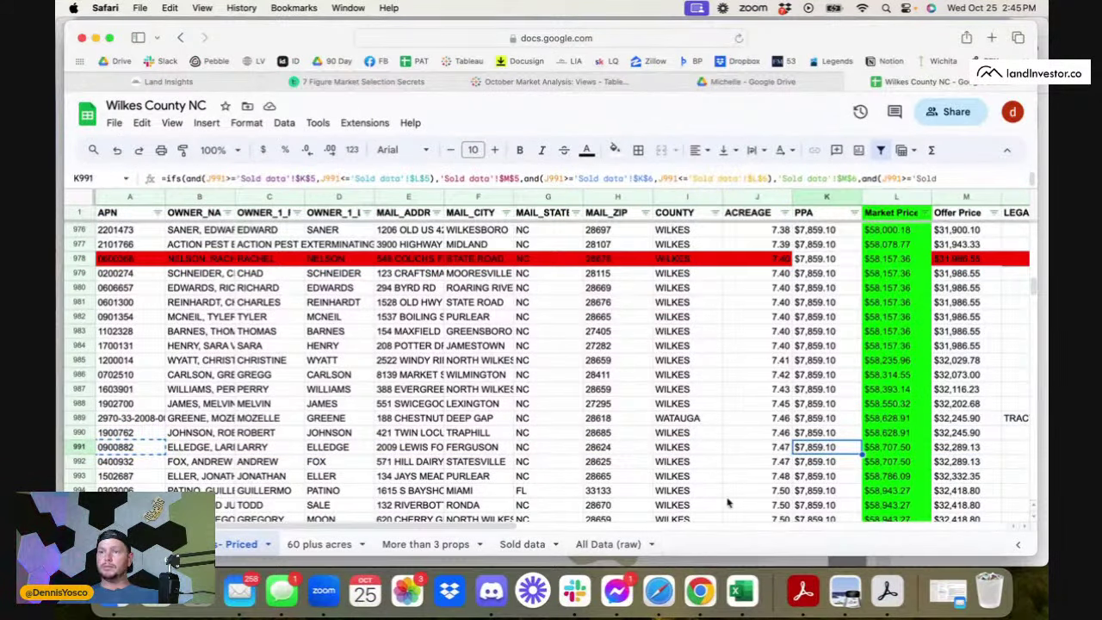
click(695, 603)
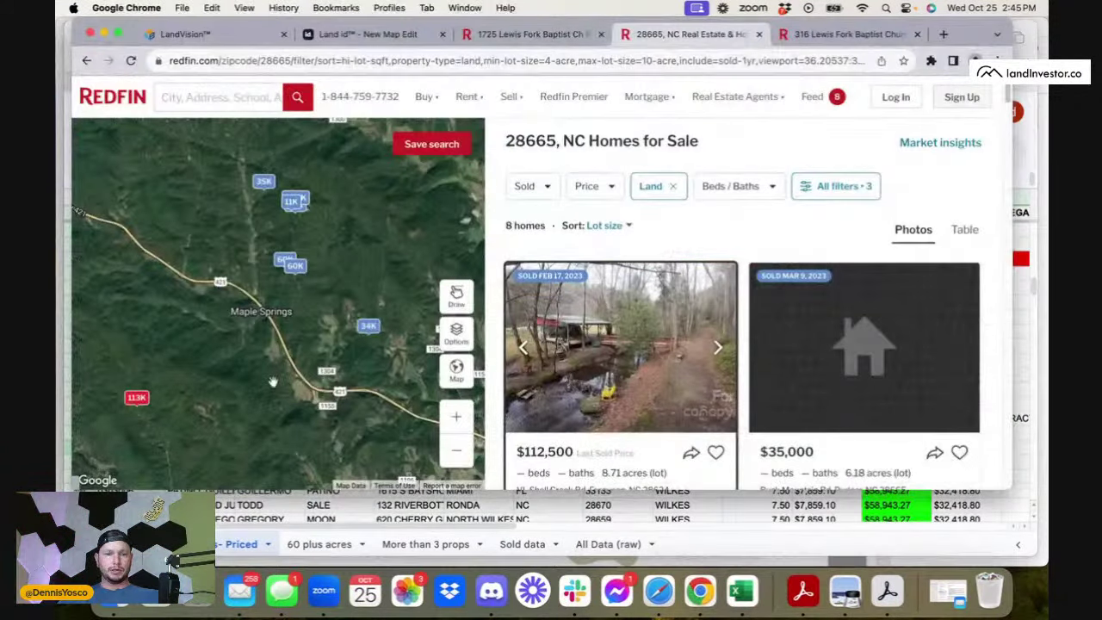
scroll(272, 382, down, 2)
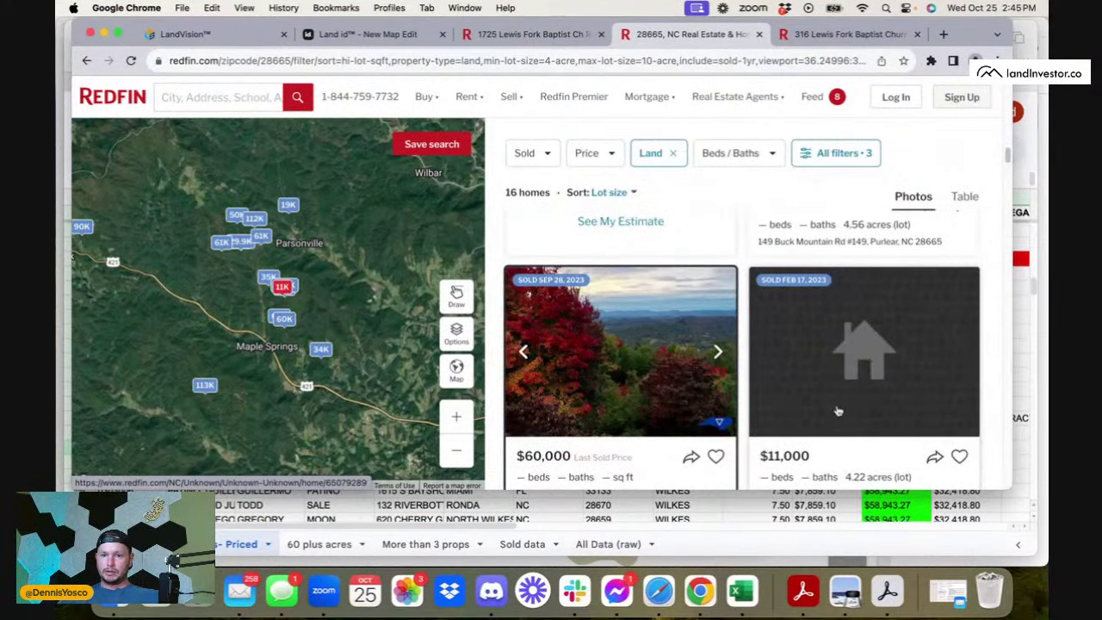
scroll(838, 412, down, 1)
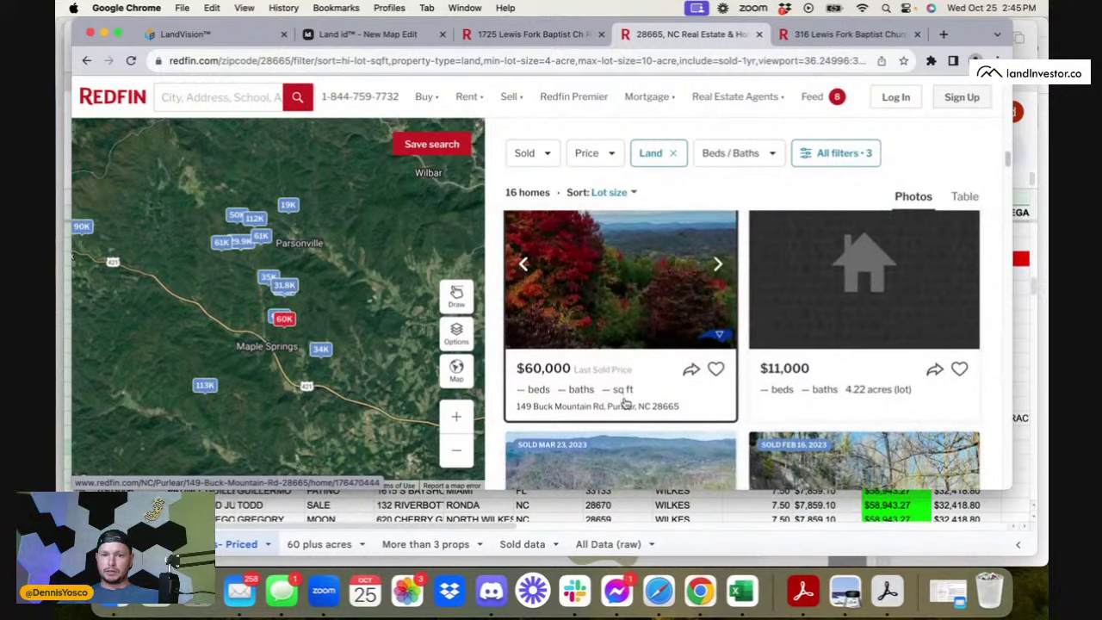
click(626, 366)
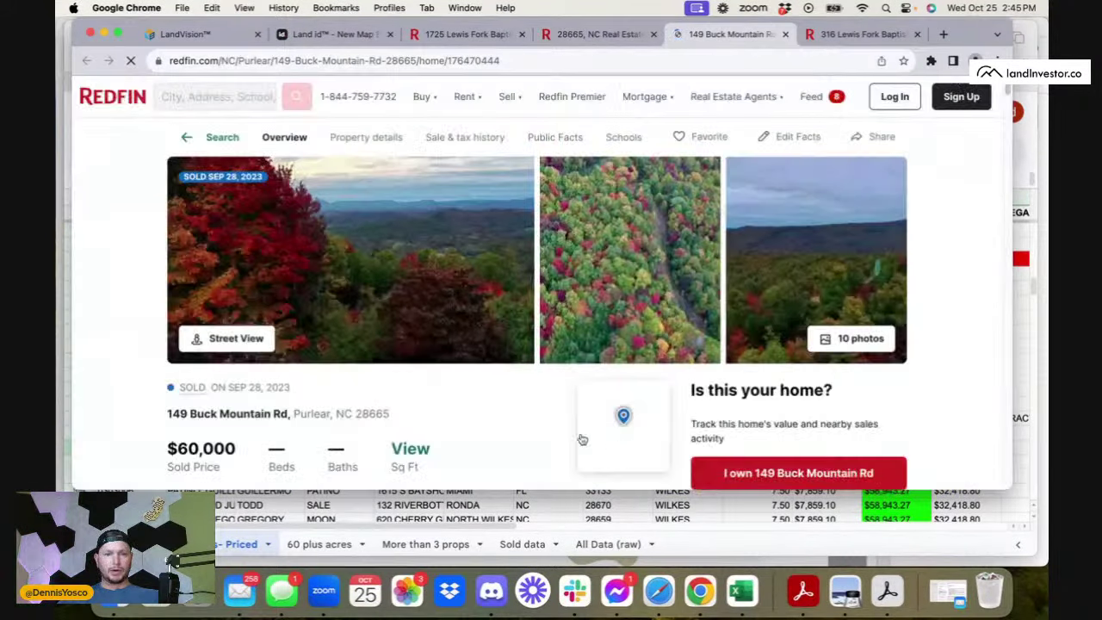
- Review the listing's sale history, marking the Mar 14 and Jul 27 price changes
scroll(451, 406, down, 5)
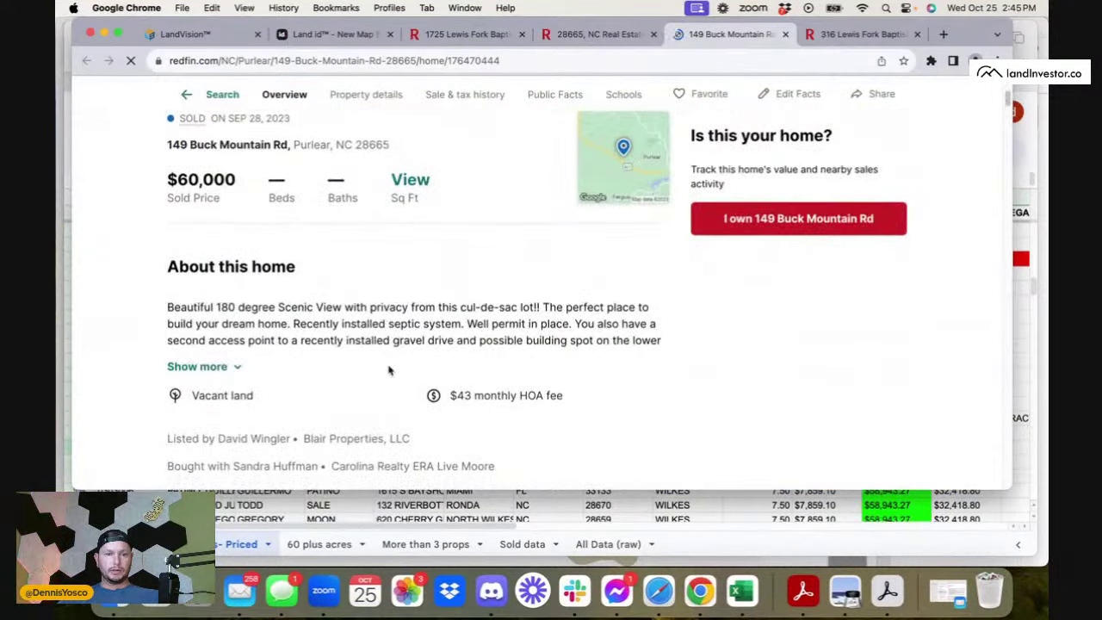
scroll(302, 305, up, 1)
scroll(302, 306, down, 10)
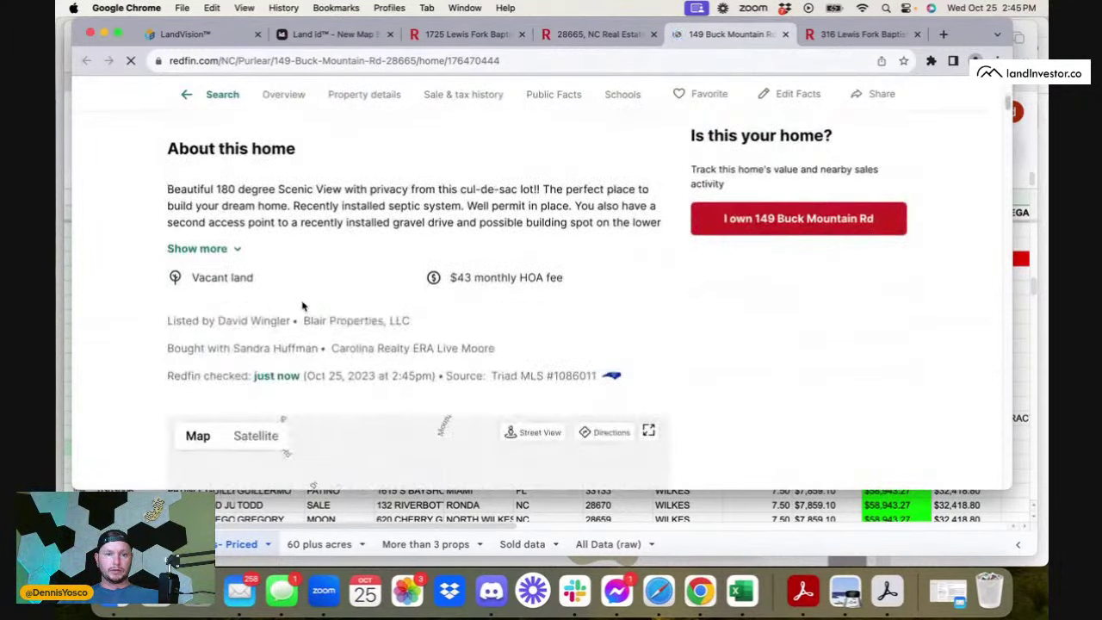
scroll(303, 306, down, 15)
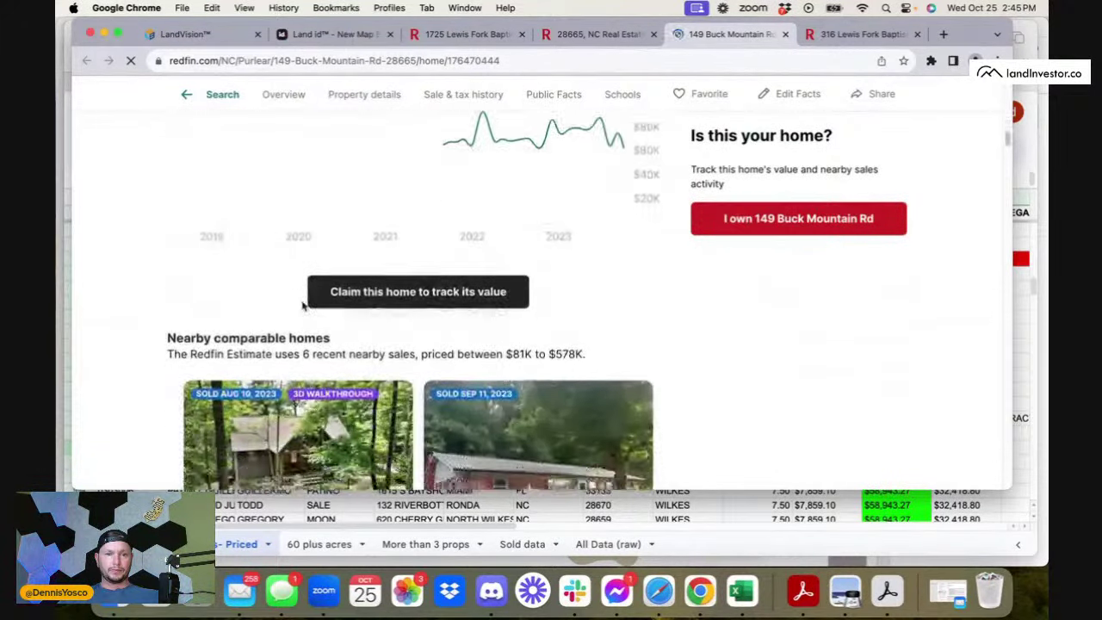
scroll(302, 305, down, 15)
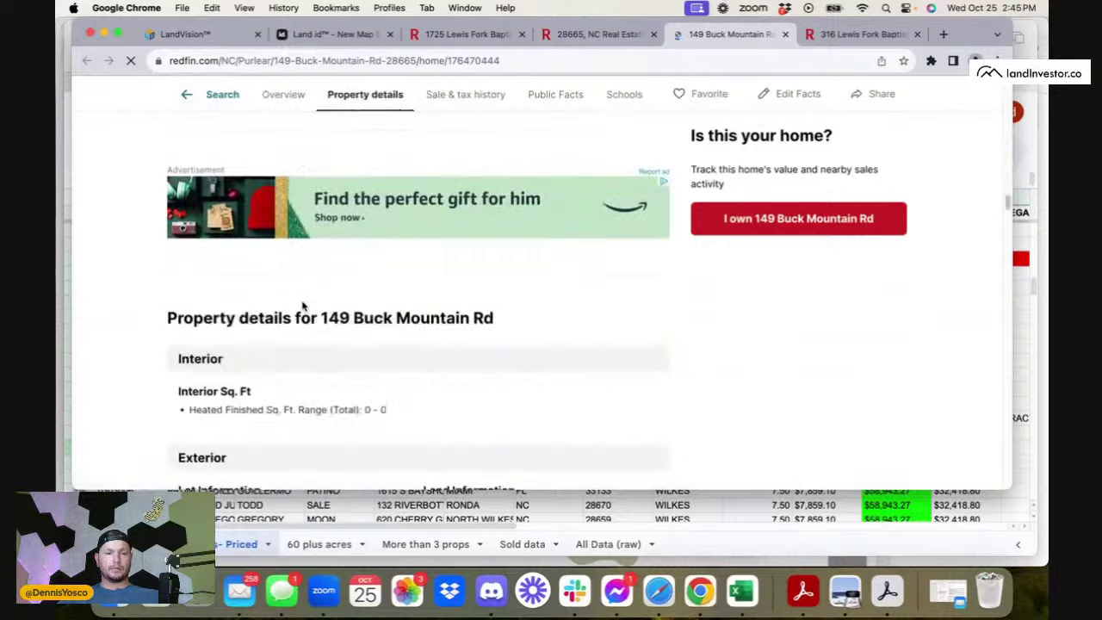
scroll(302, 306, down, 10)
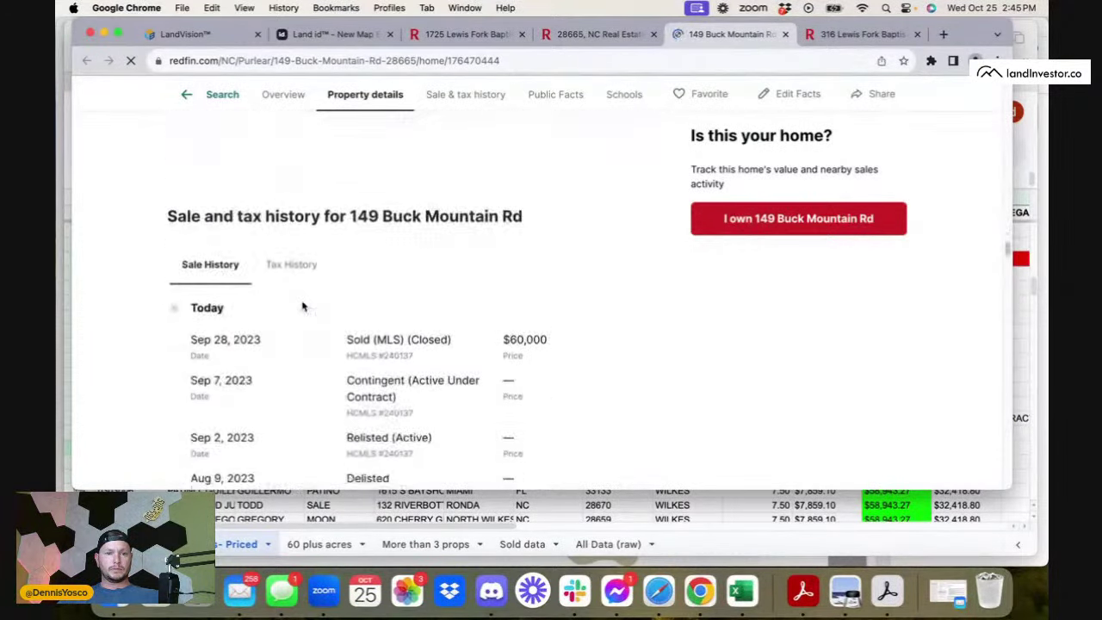
drag(242, 436, 269, 397)
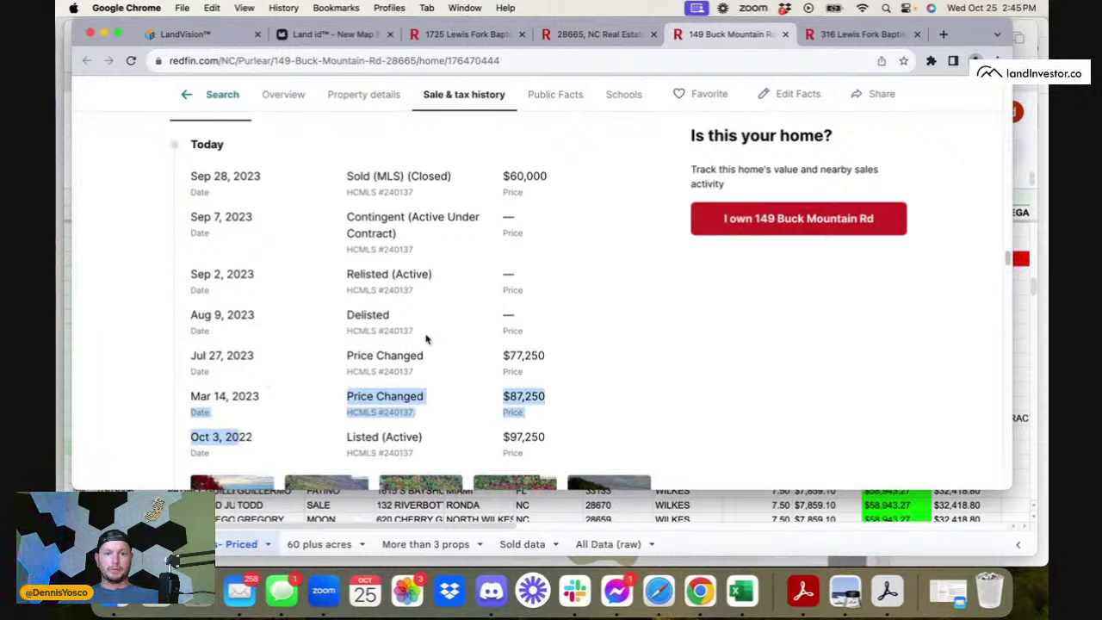
drag(215, 353, 471, 358)
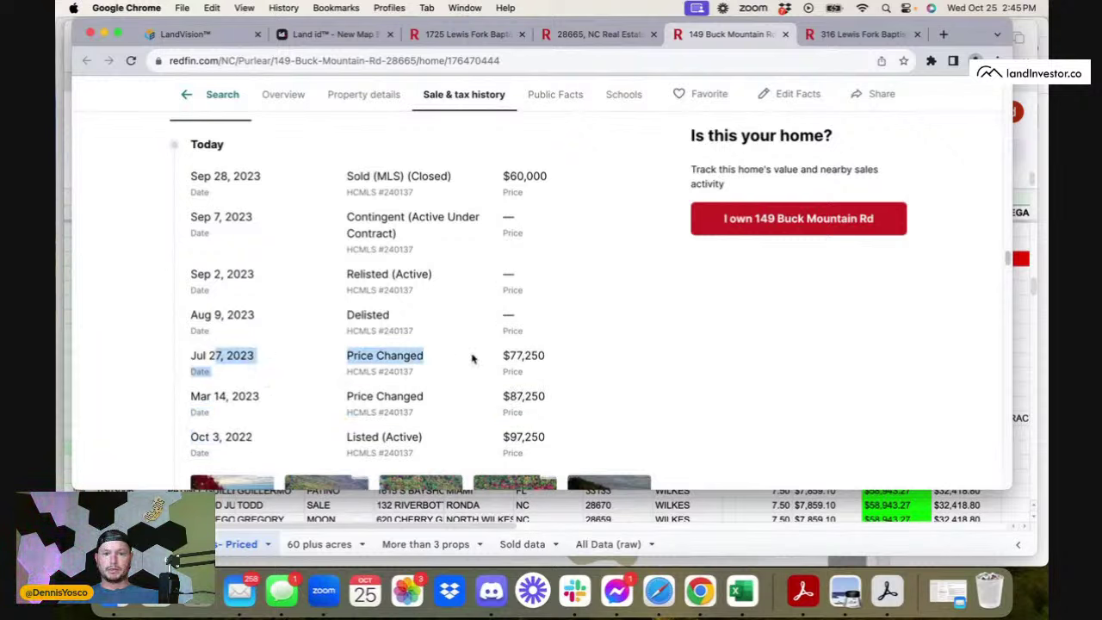
click(215, 340)
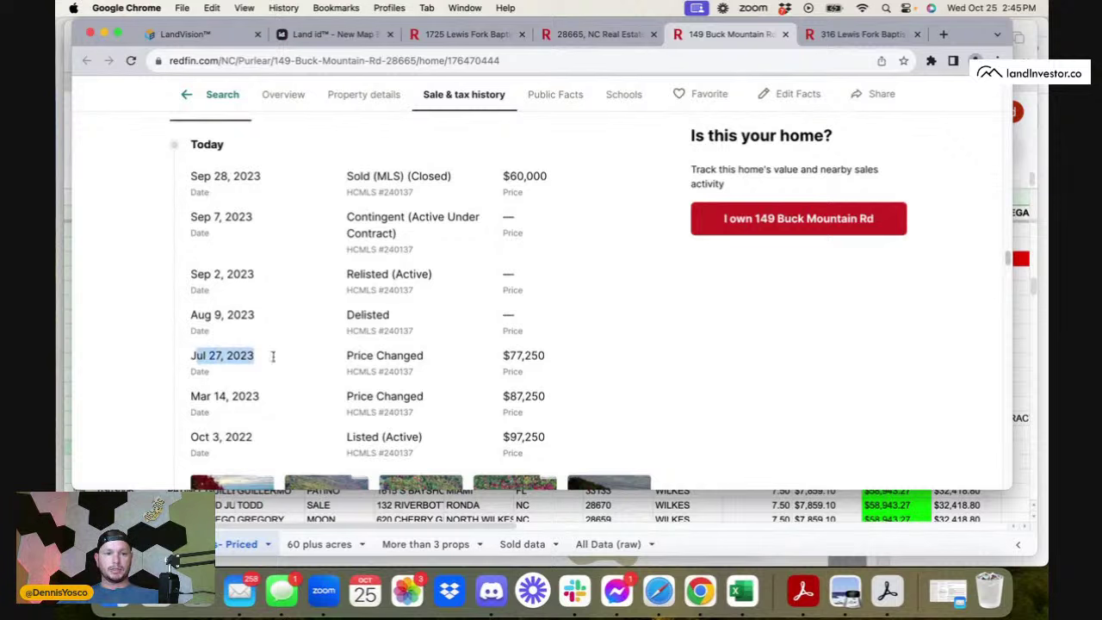
- Mark the Sep 28 sale rows, close the listing, then view the $31,800 Buck Mountain Rd sale
drag(212, 175, 481, 220)
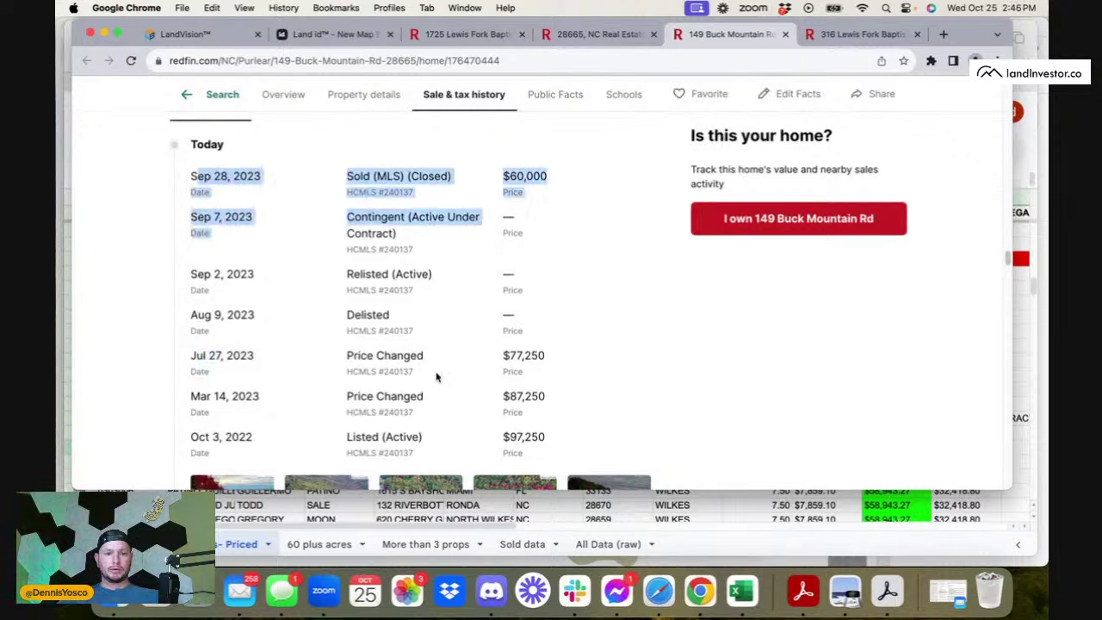
drag(376, 396, 386, 439)
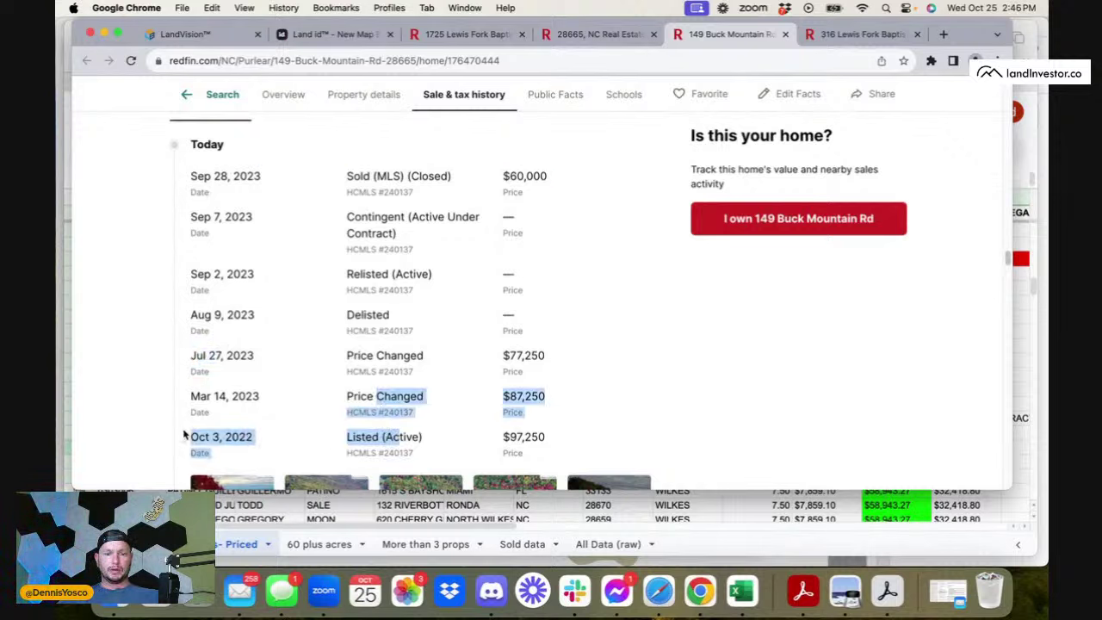
click(217, 437)
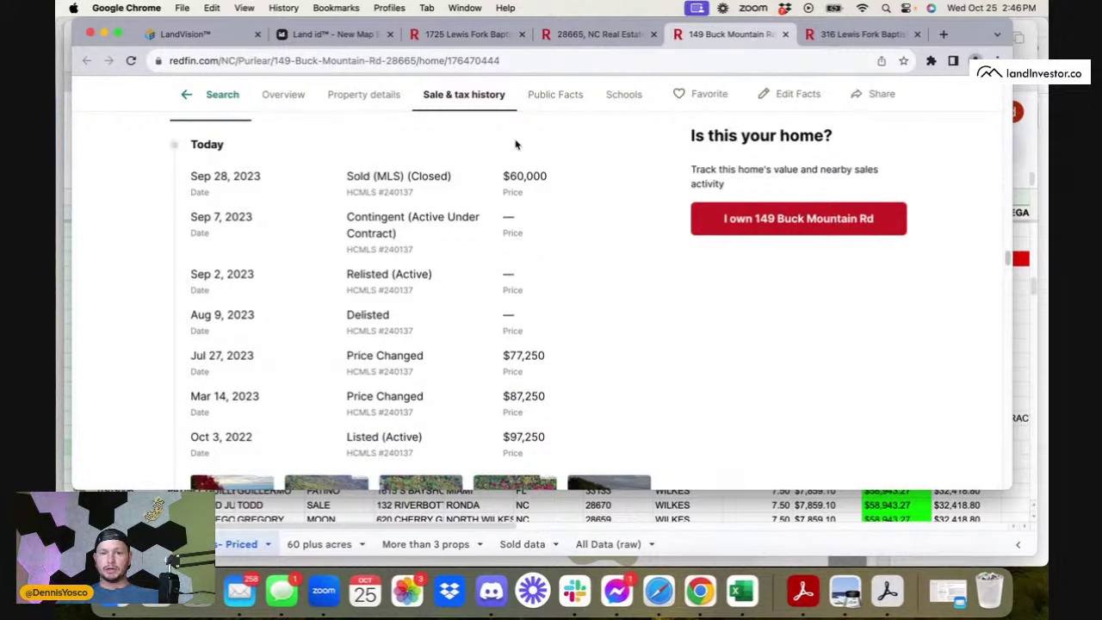
scroll(516, 144, up, 10)
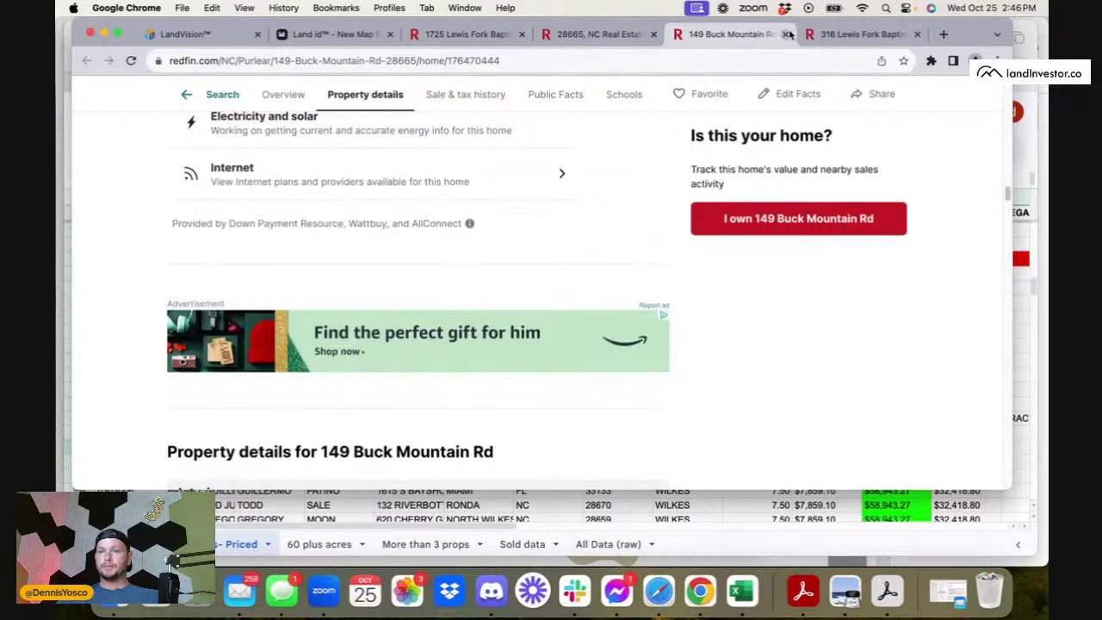
click(786, 34)
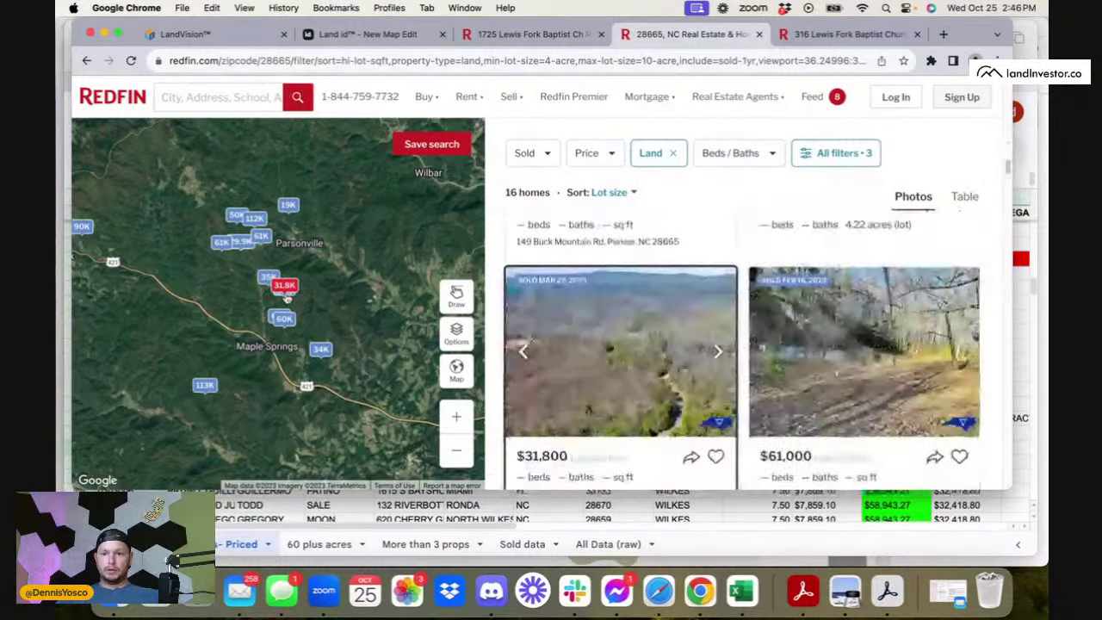
click(287, 287)
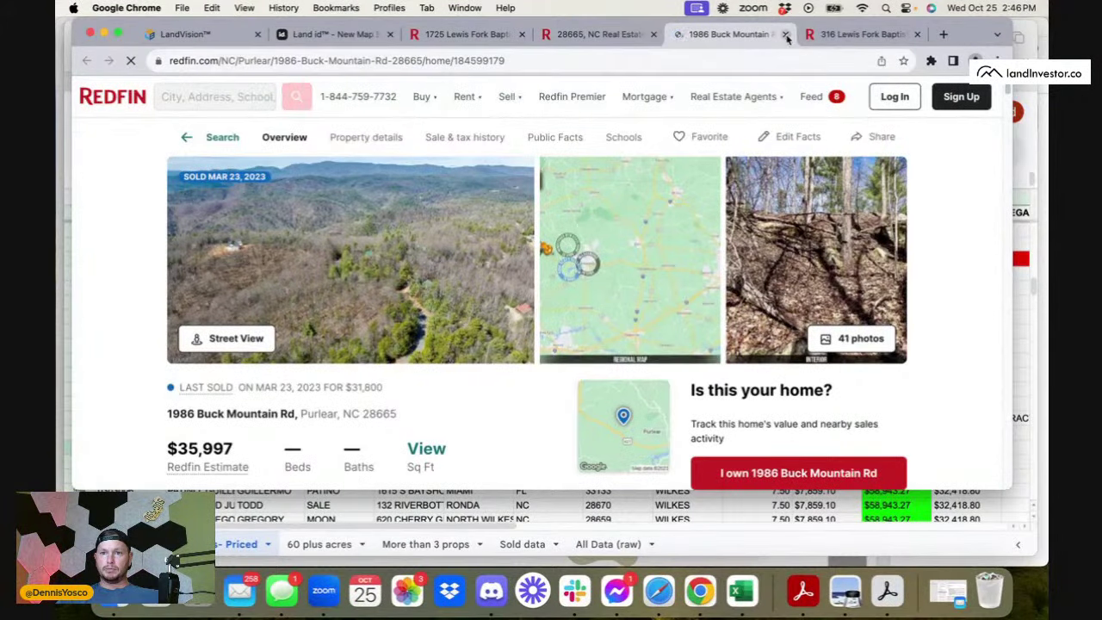
key(super+w)
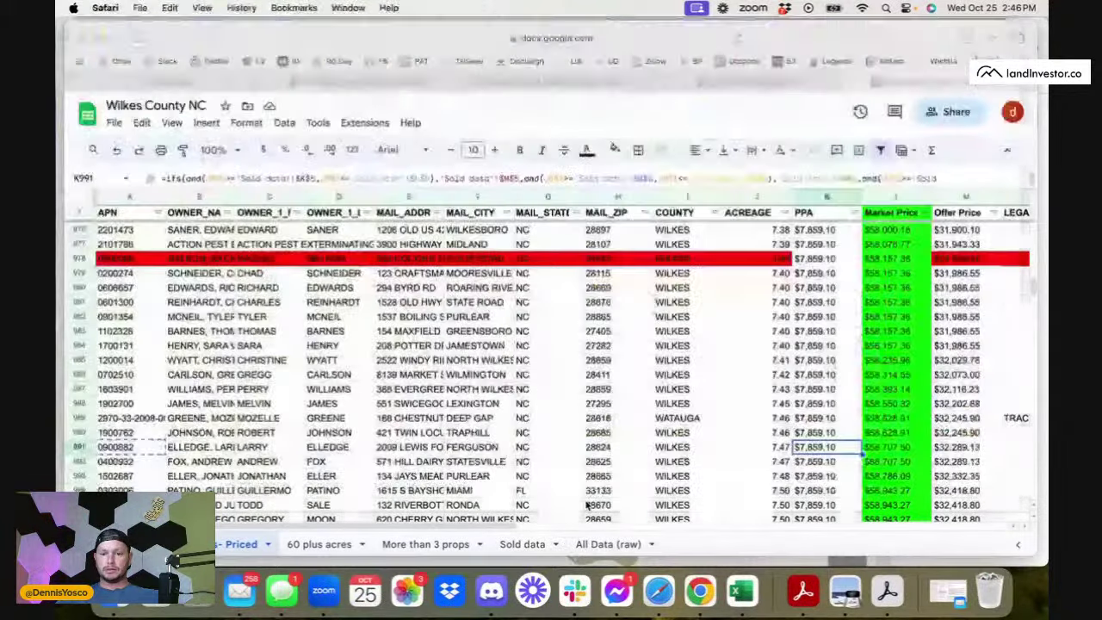
- Fill row 991 (parcel 0900882) green in the Wilkes County sheet
key(super+Tab)
click(76, 447)
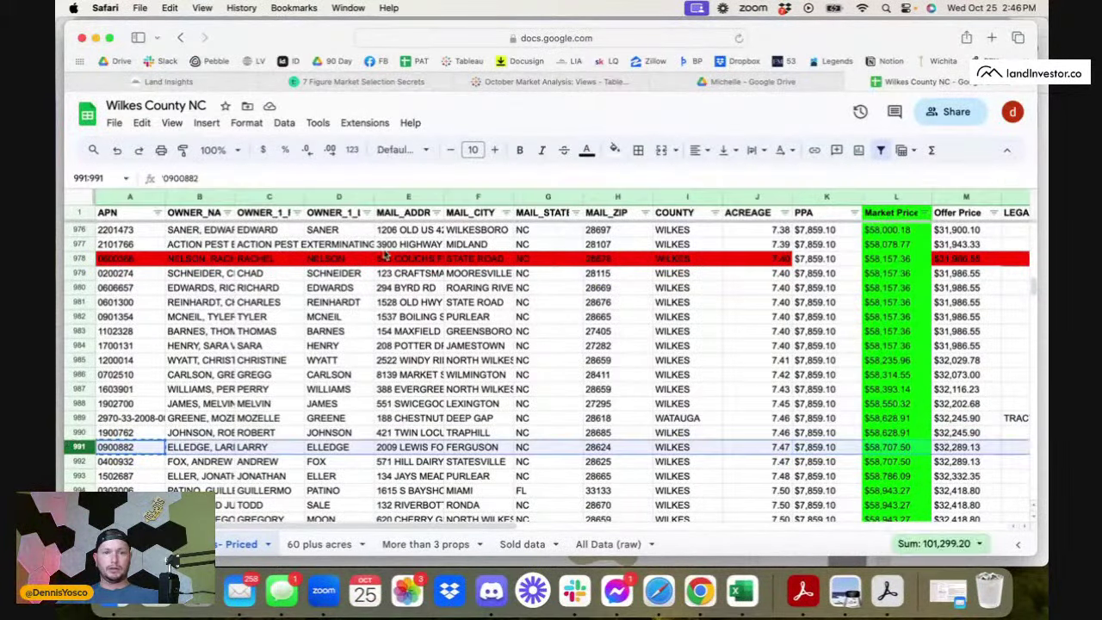
click(614, 150)
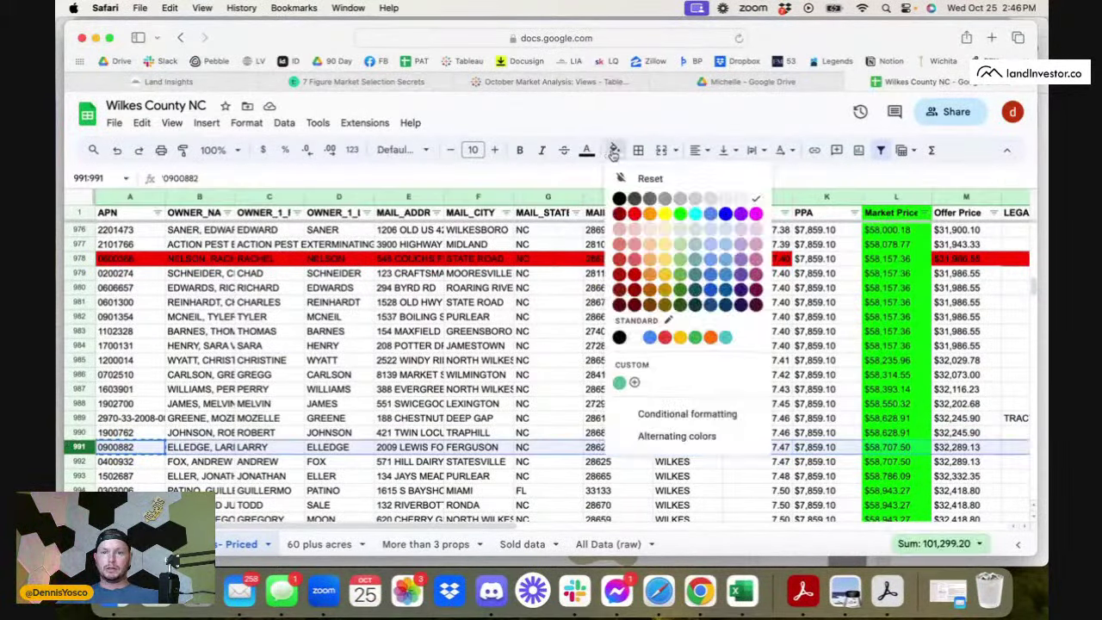
click(680, 215)
- Select parcel 0801058 in cell A1795, then bring the Redfin land search forward
scroll(581, 362, down, 15)
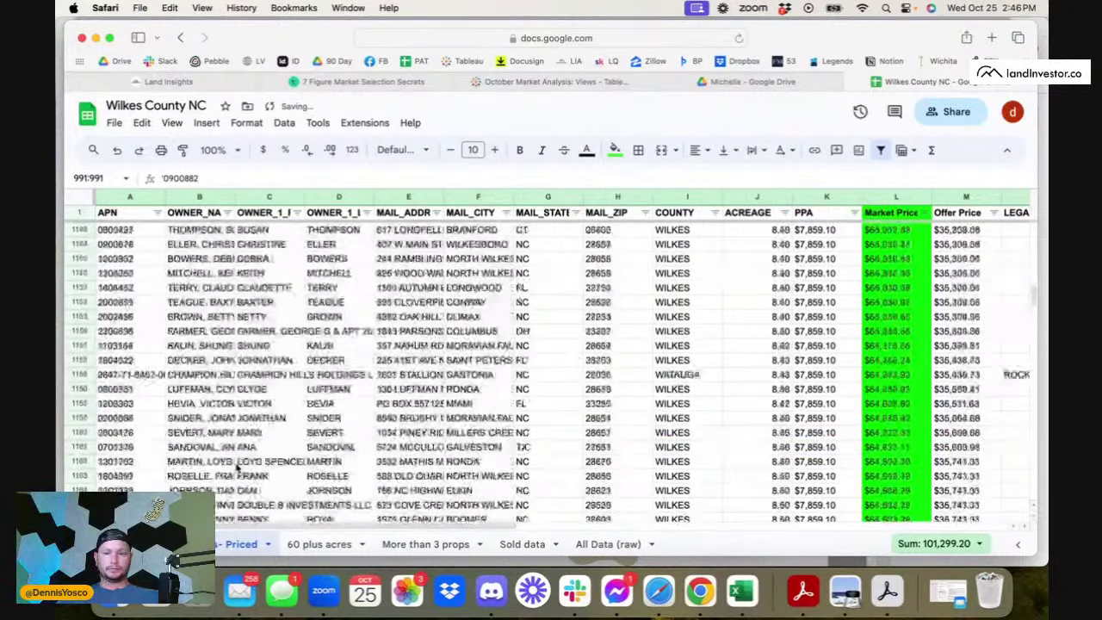
scroll(248, 466, down, 20)
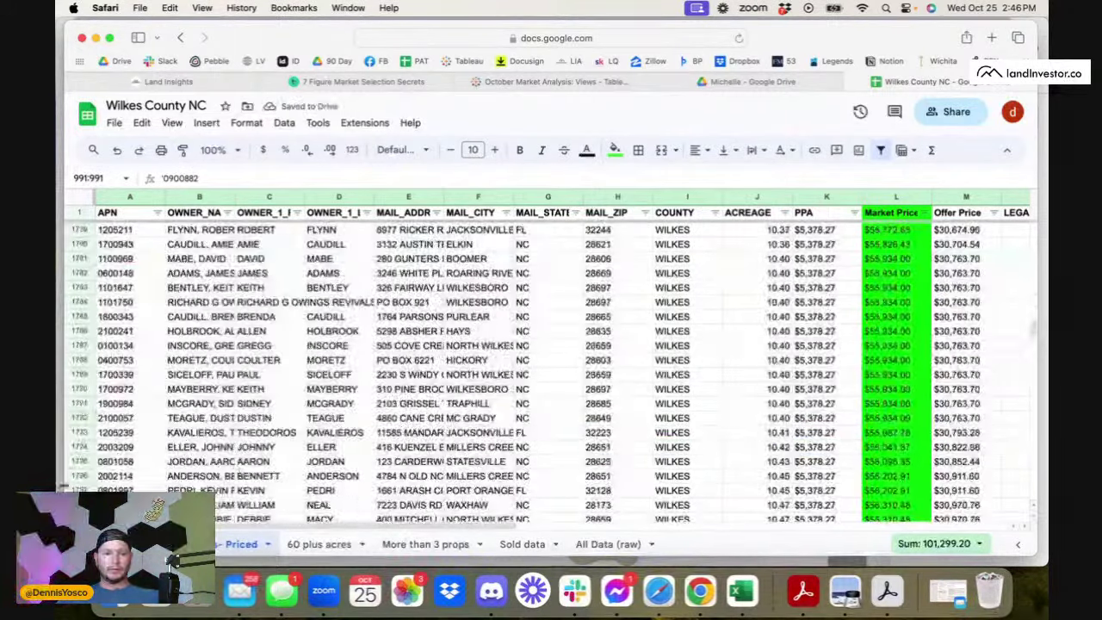
click(118, 463)
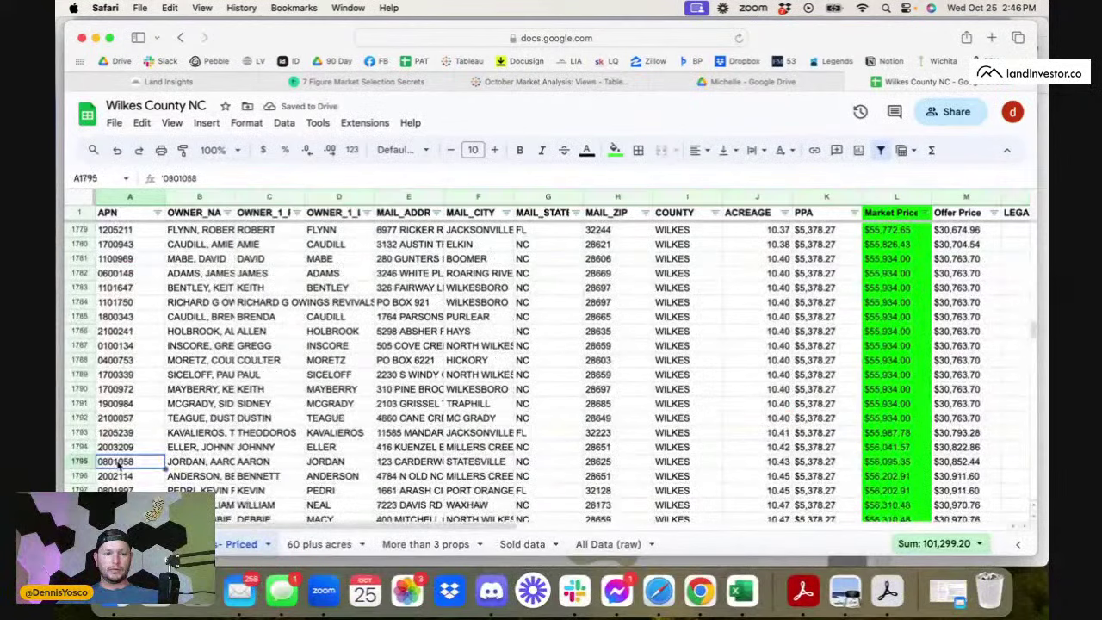
click(696, 606)
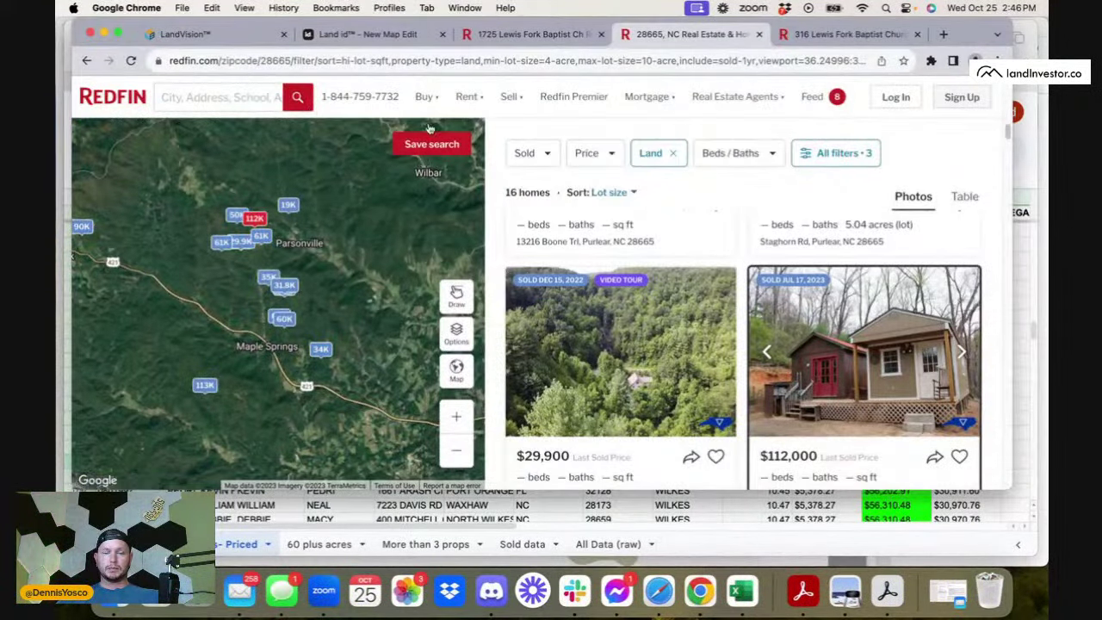
- Look up parcel 0801058 on the Land id parcel map
key(super+2)
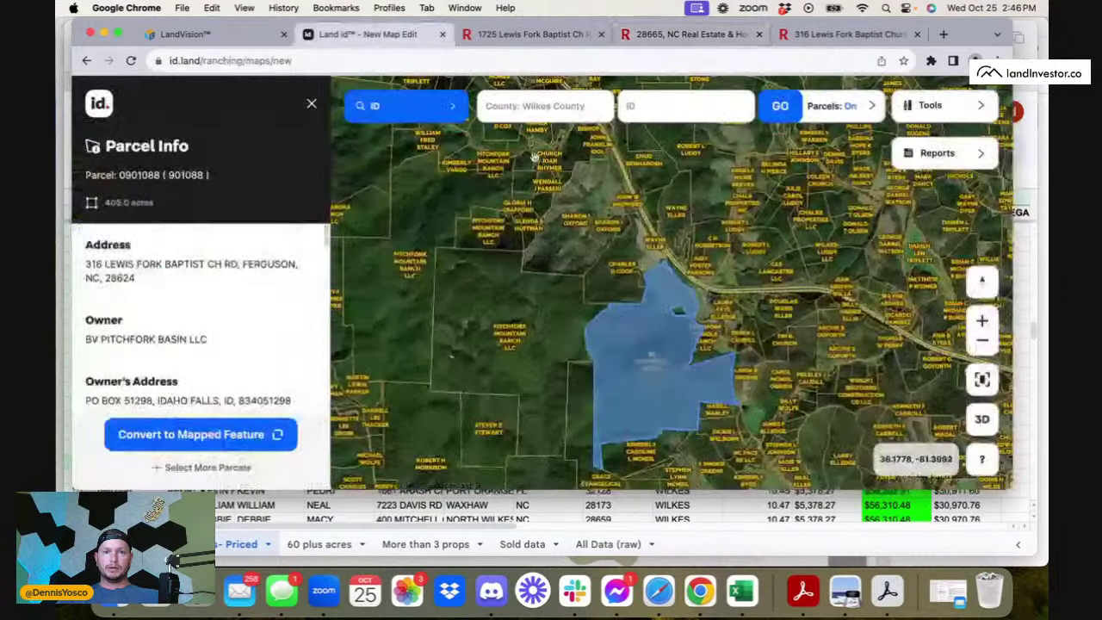
click(537, 107)
click(633, 109)
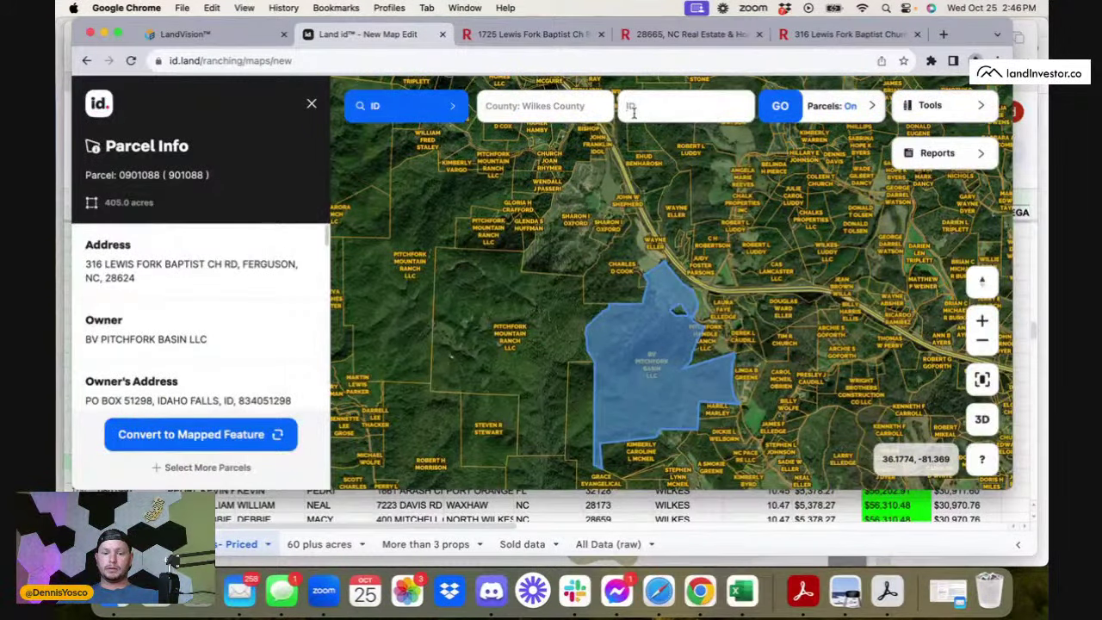
text(0801058)
click(777, 118)
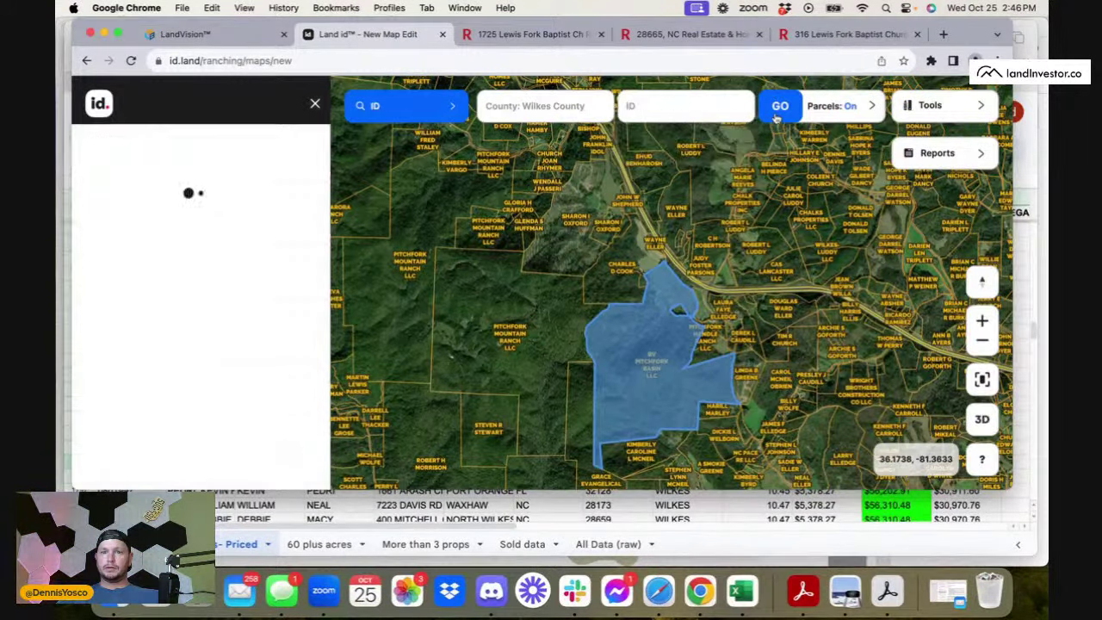
scroll(723, 346, down, 10)
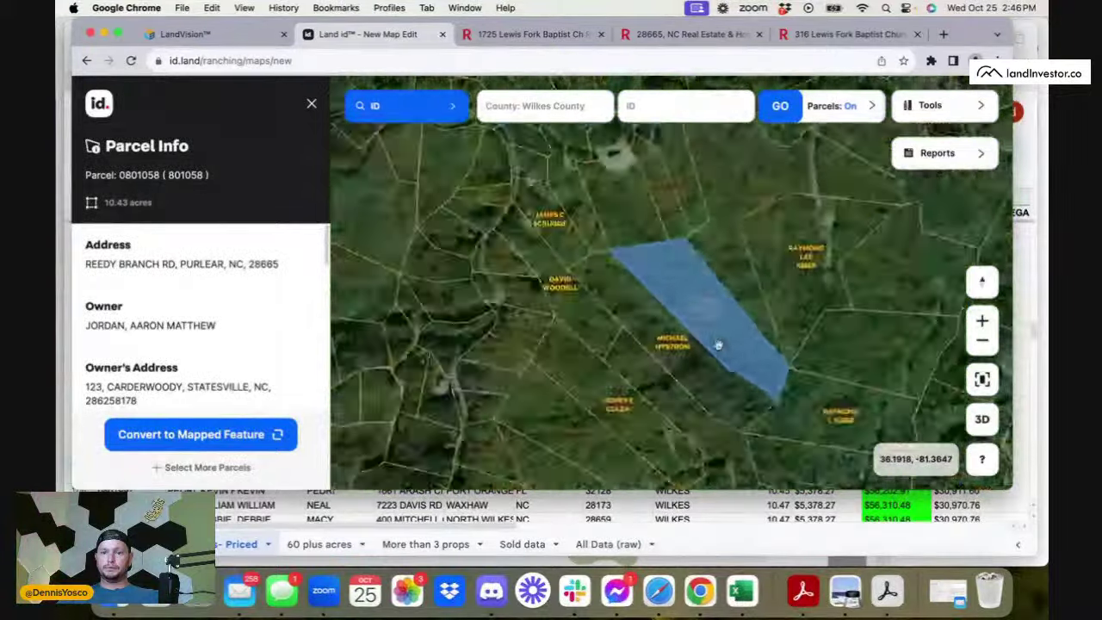
scroll(718, 344, up, 2)
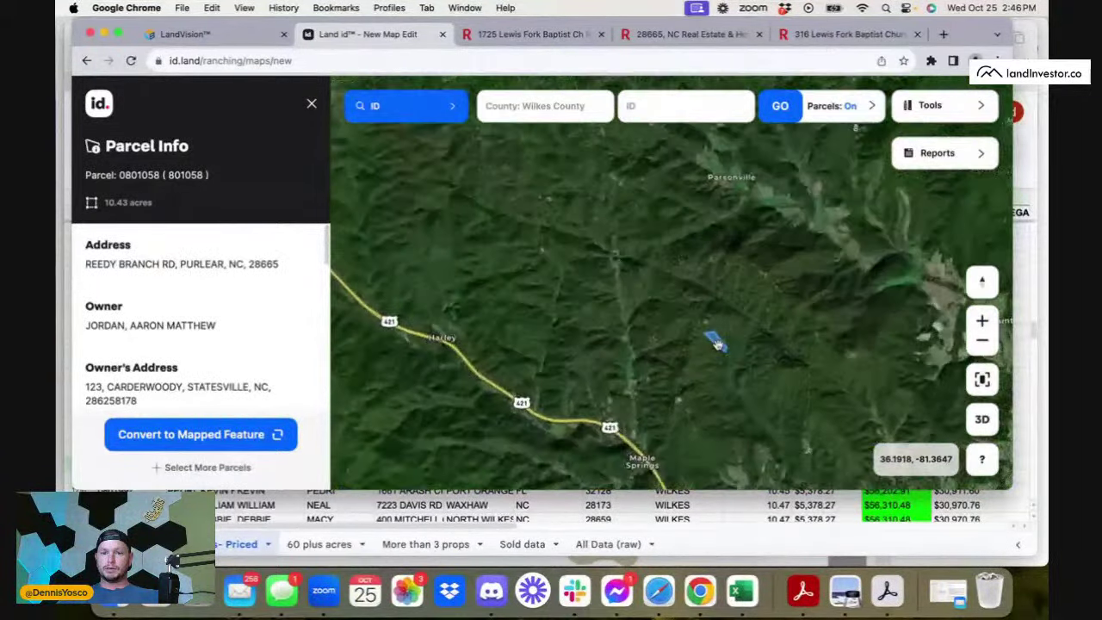
click(730, 39)
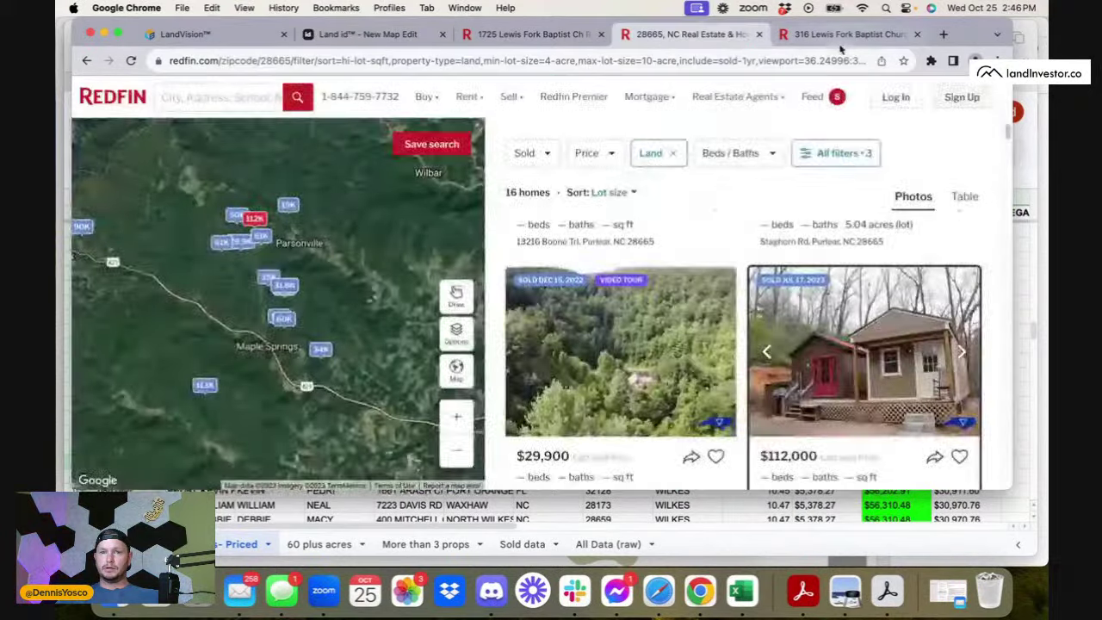
key(ctrl+Tab)
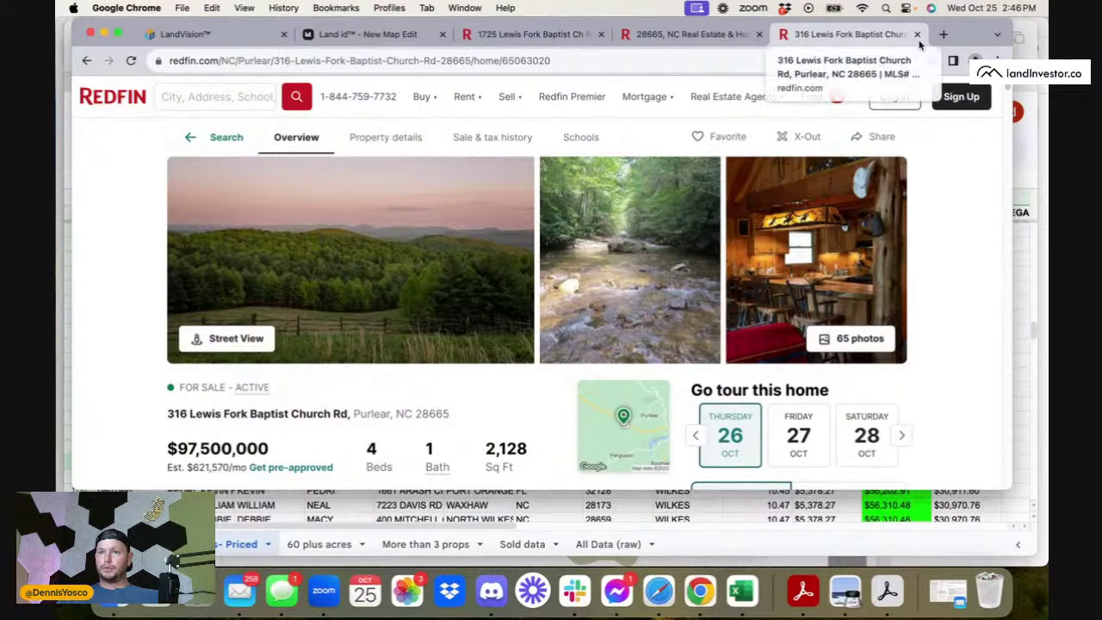
click(917, 35)
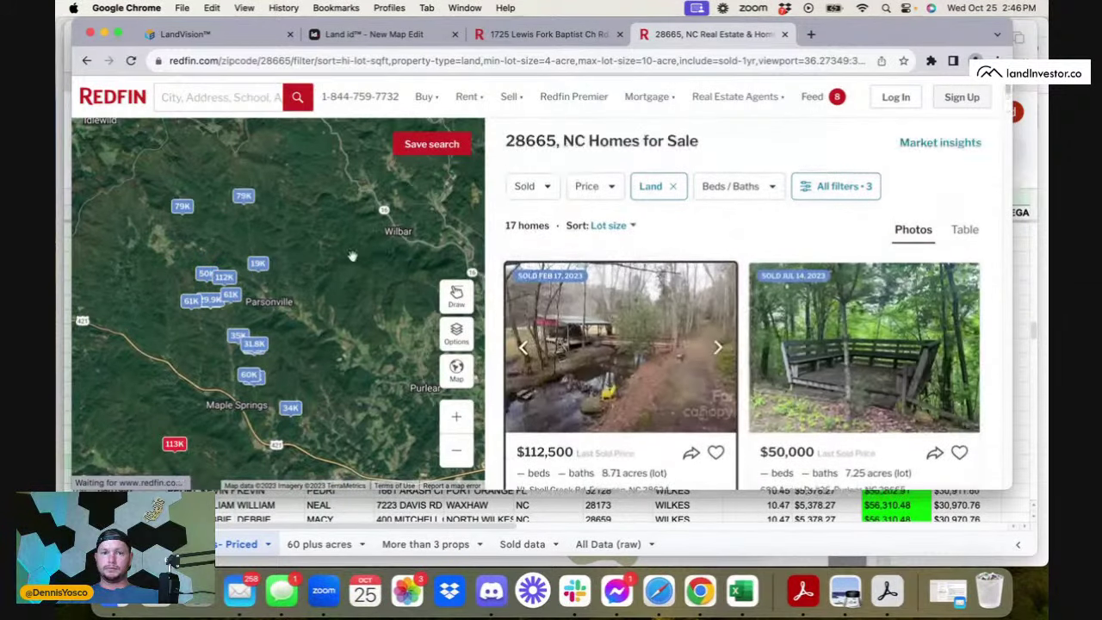
scroll(723, 423, down, 3)
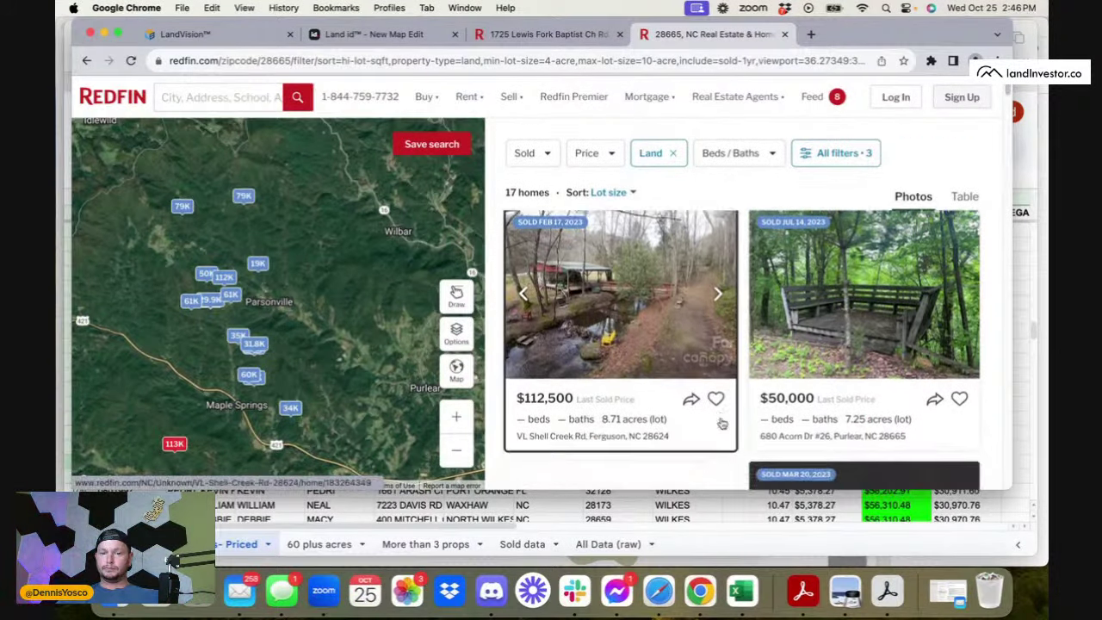
scroll(775, 387, down, 2)
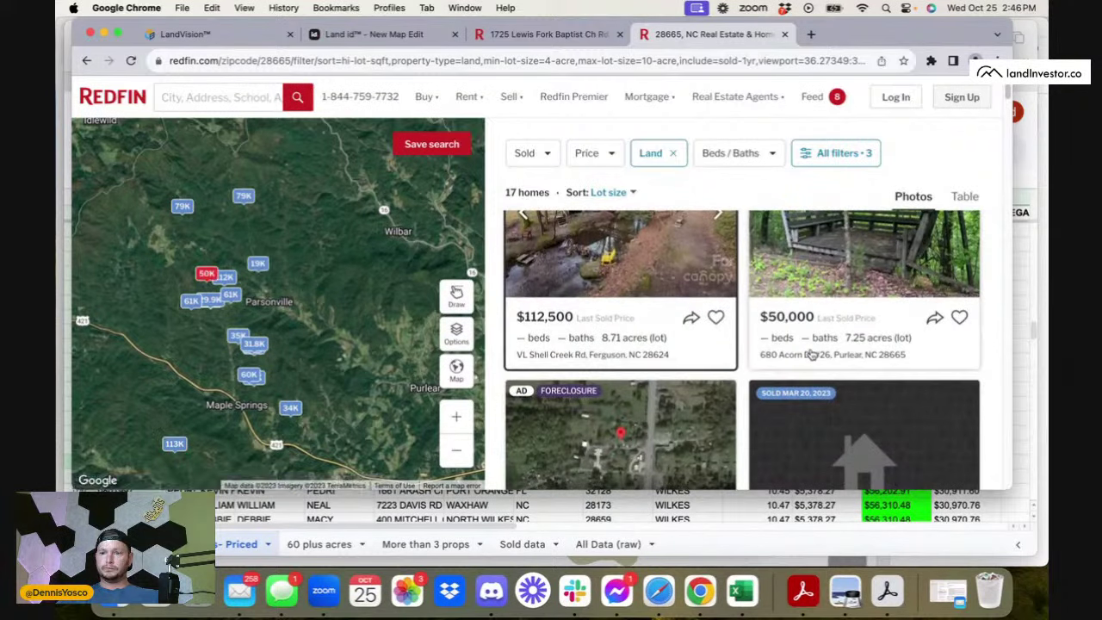
click(610, 515)
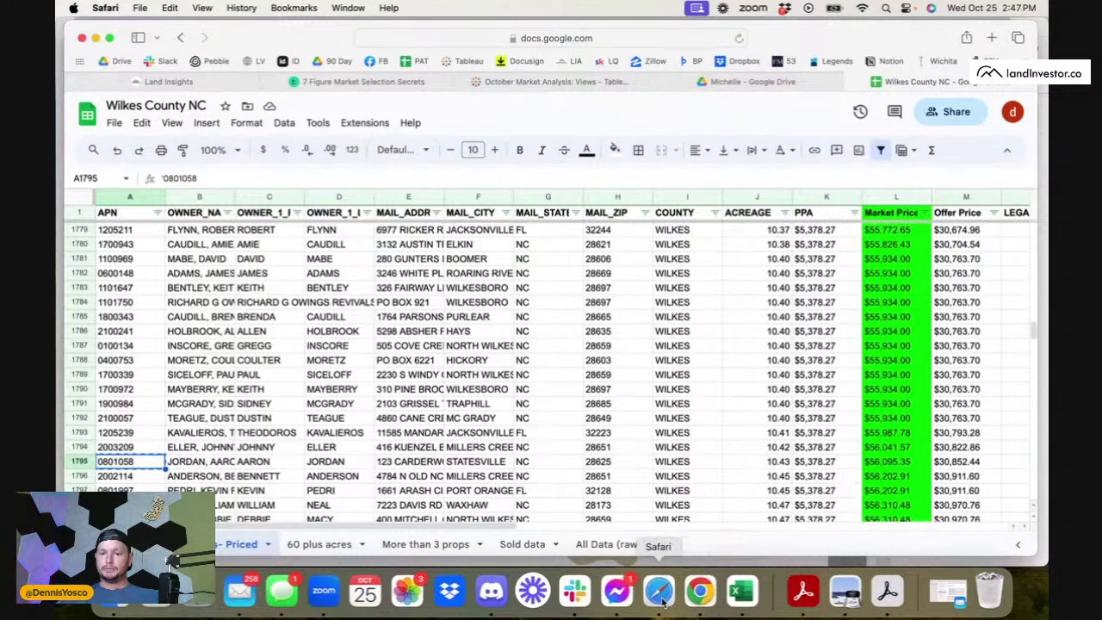
click(697, 593)
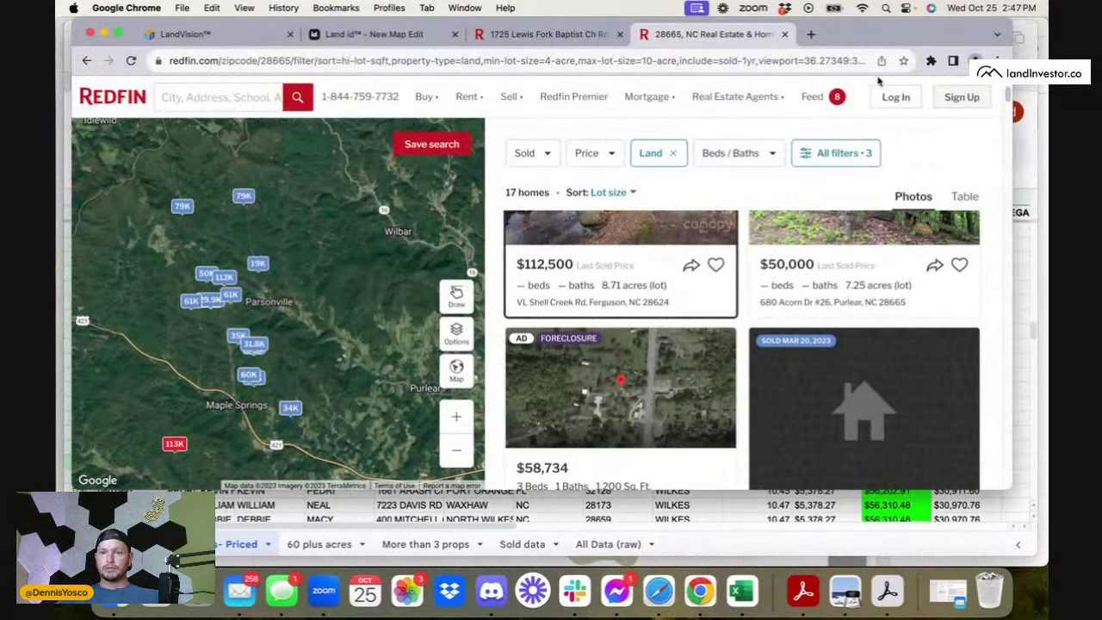
- Raise the maximum lot size to 20 acres and review the 28 sold lots
click(857, 151)
scroll(781, 319, down, 10)
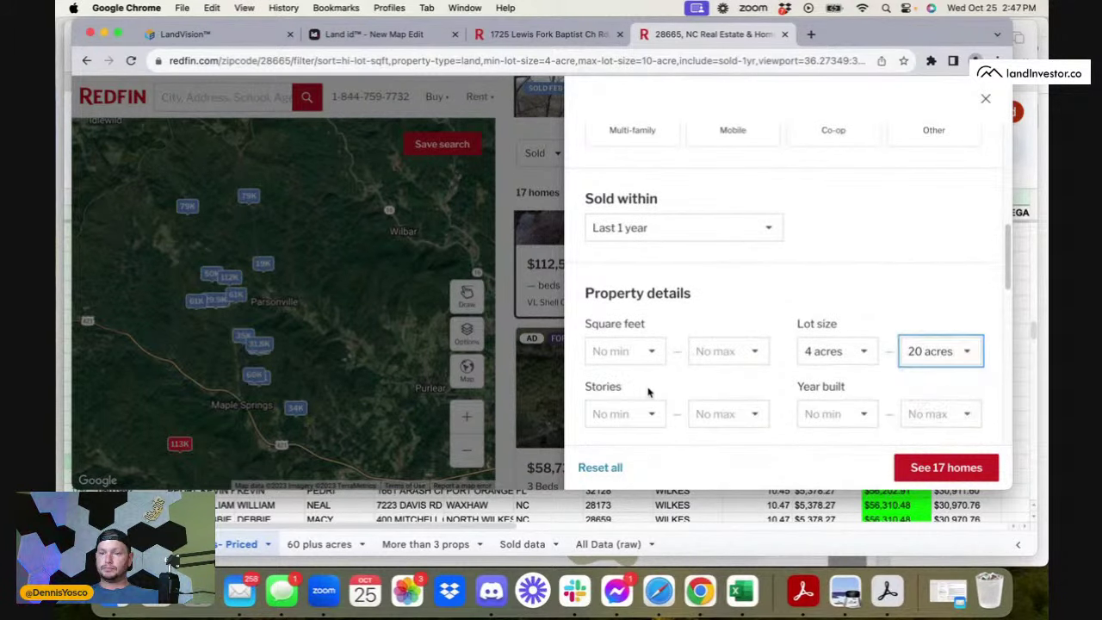
click(539, 347)
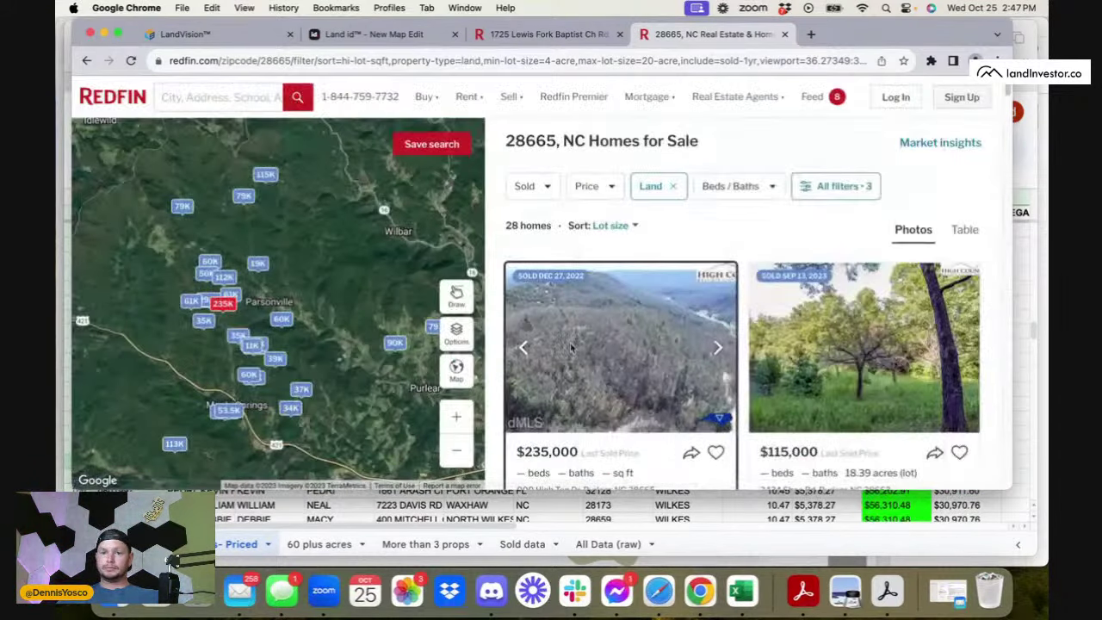
scroll(696, 381, down, 3)
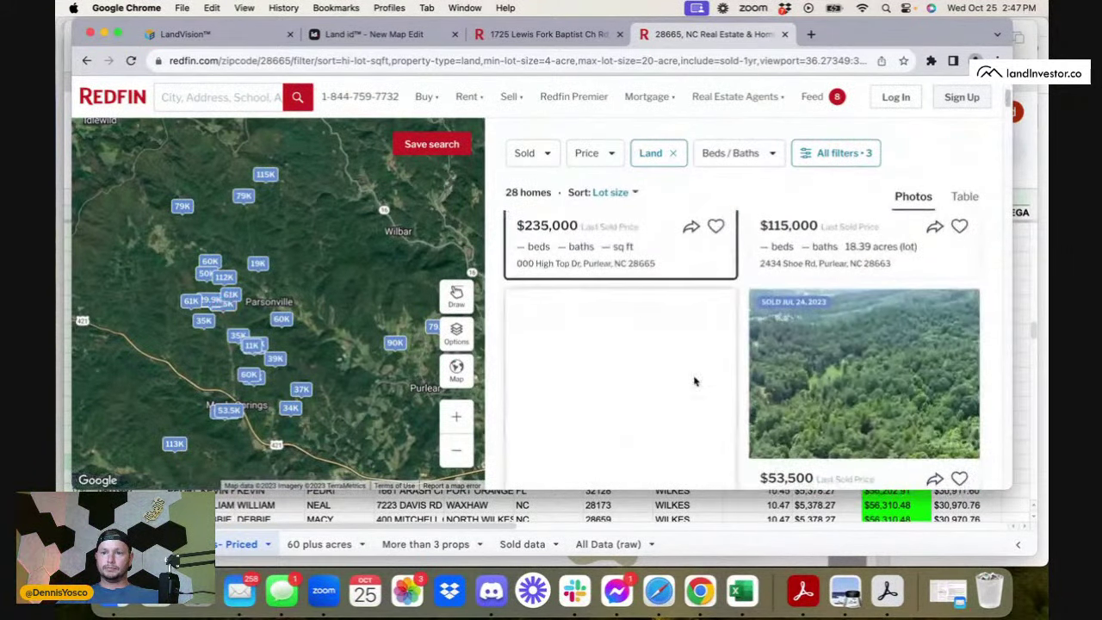
scroll(695, 382, down, 3)
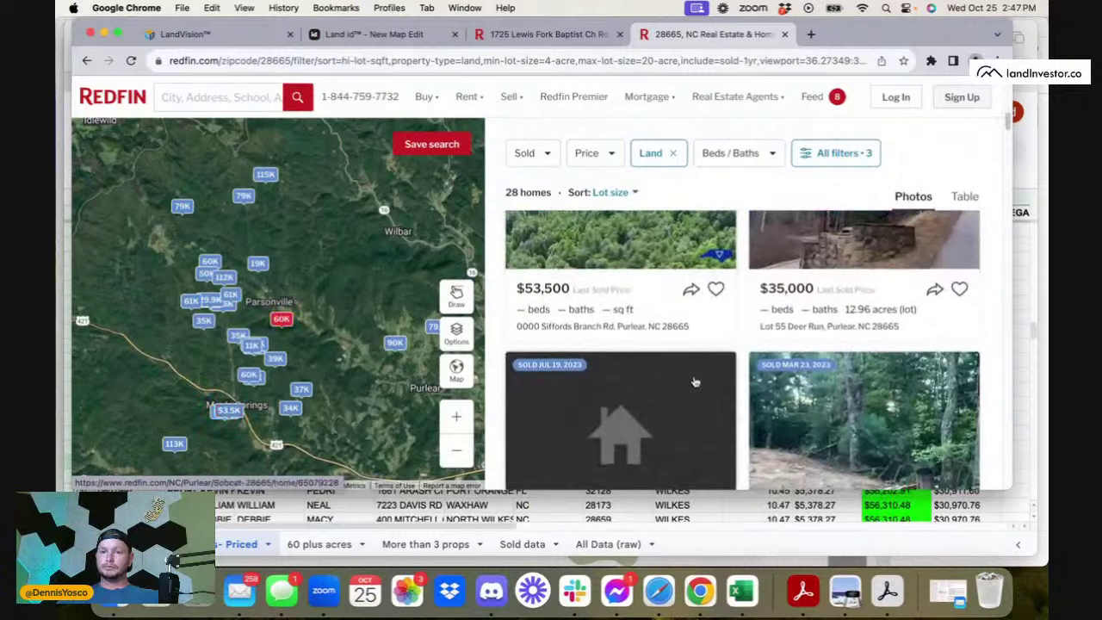
scroll(696, 381, down, 3)
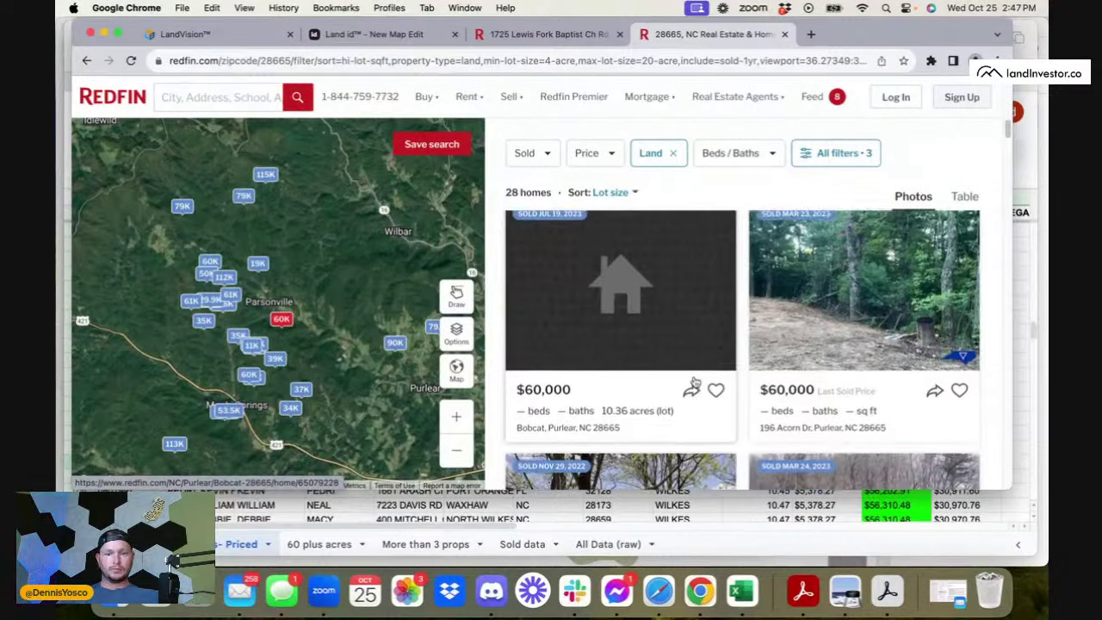
scroll(696, 381, down, 1)
scroll(696, 381, down, 4)
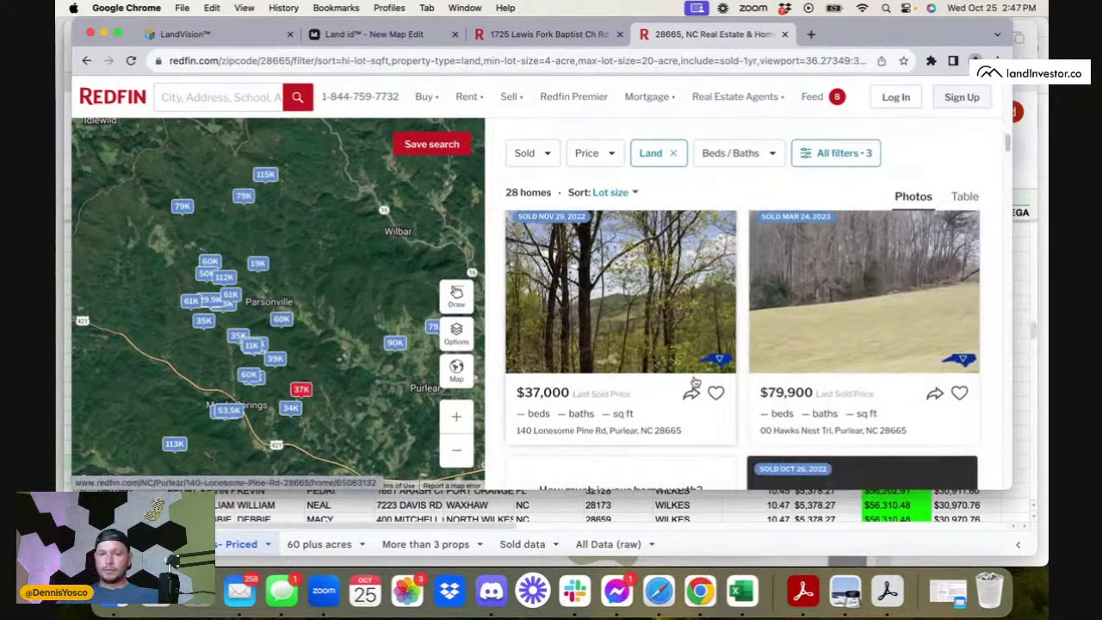
scroll(694, 376, up, 3)
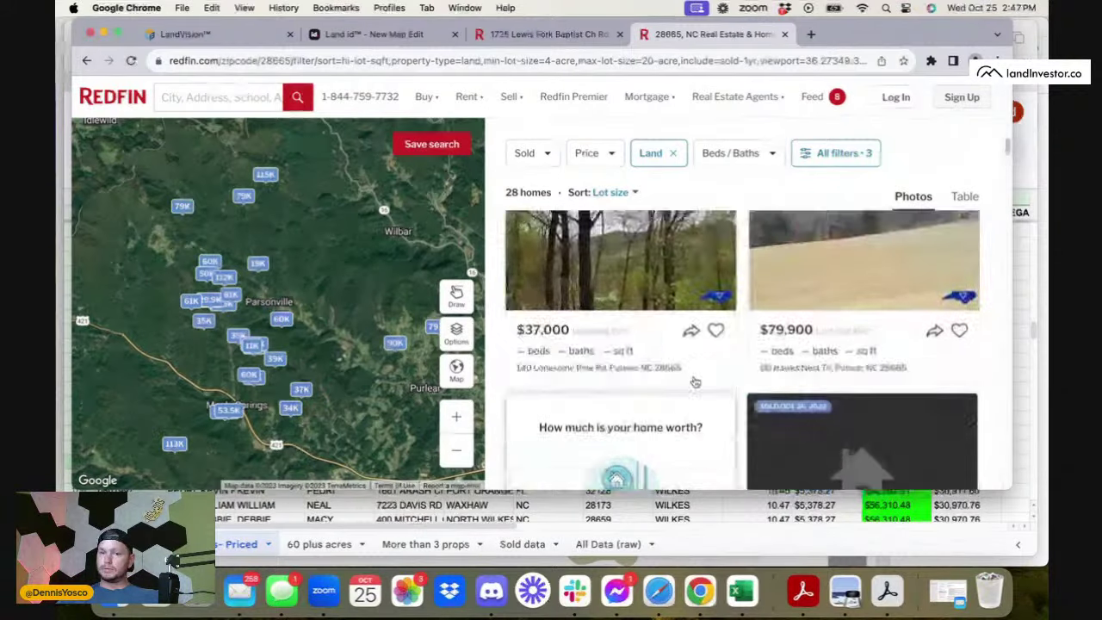
- Inspect the 00 Hawks Nest Trl sold listing, then close it
click(667, 337)
scroll(455, 308, down, 5)
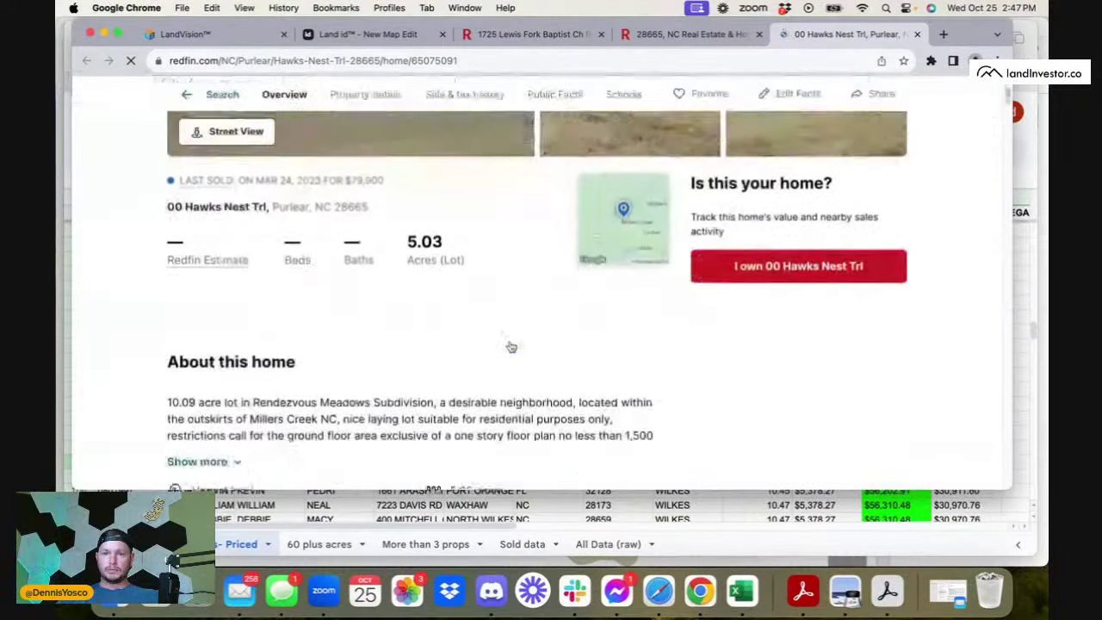
drag(168, 201, 558, 203)
click(573, 222)
scroll(573, 224, down, 5)
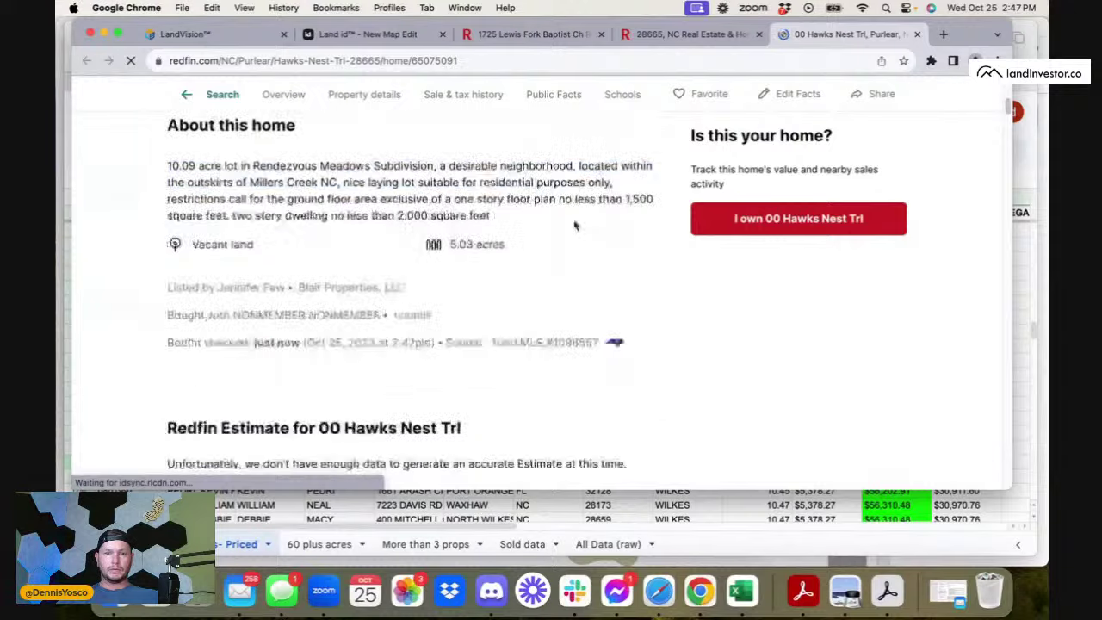
scroll(575, 226, down, 4)
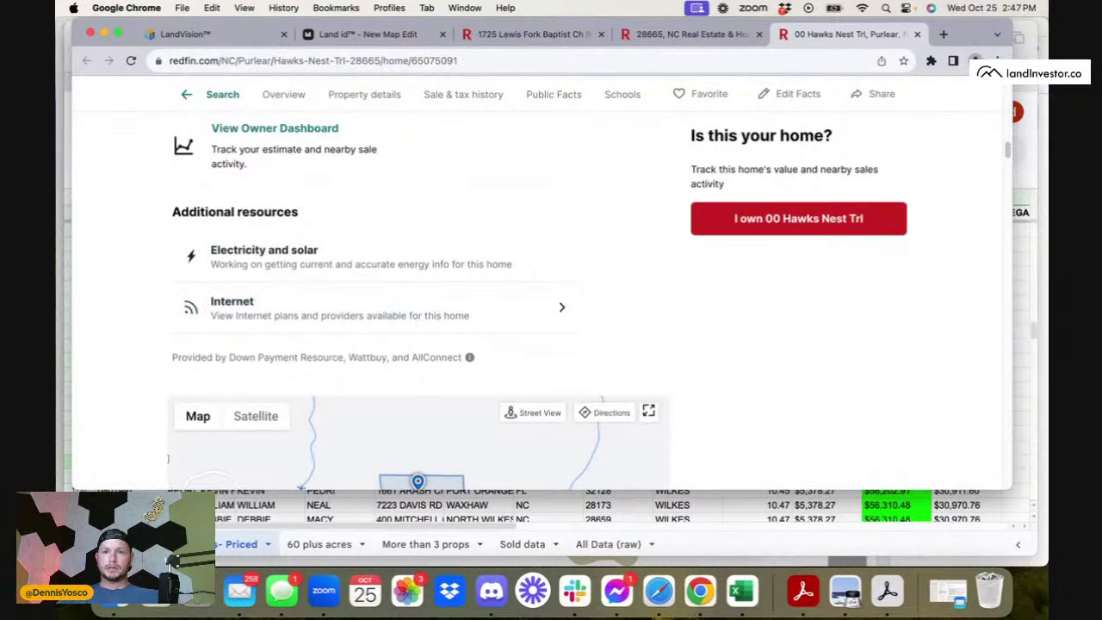
click(917, 35)
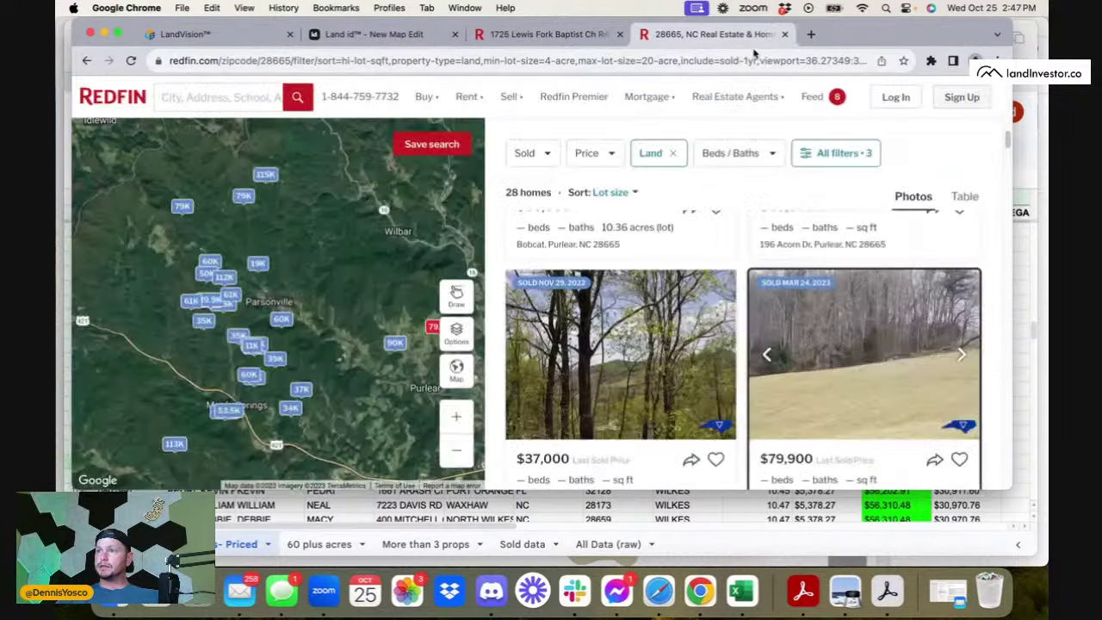
scroll(673, 377, down, 4)
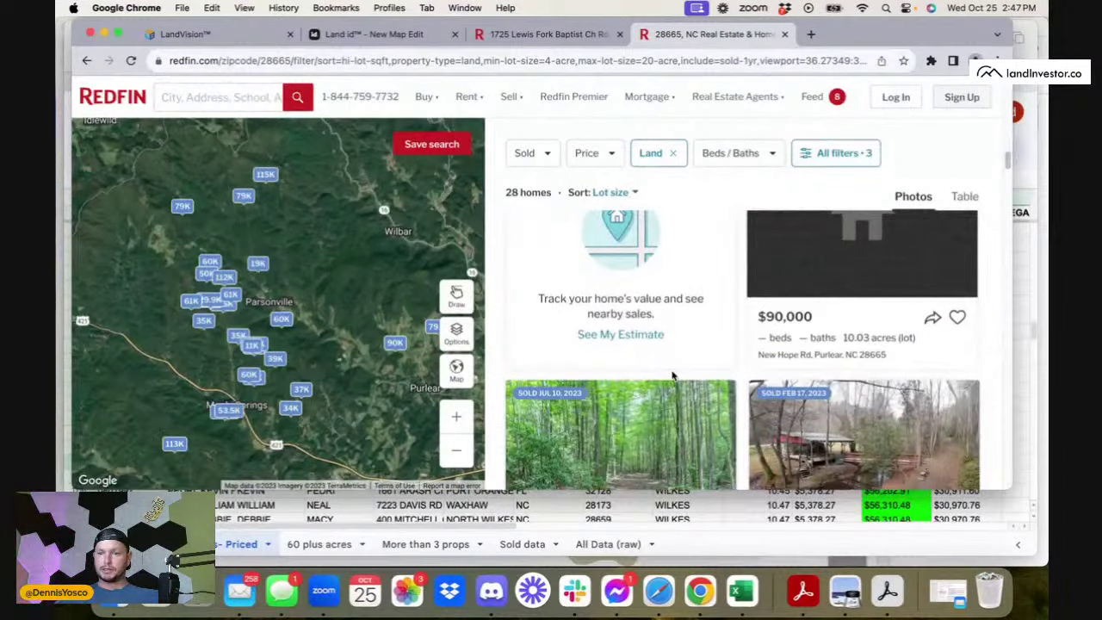
- Raise the minimum lot size to 10 acres to show 11 sold lots
scroll(677, 374, down, 4)
click(814, 152)
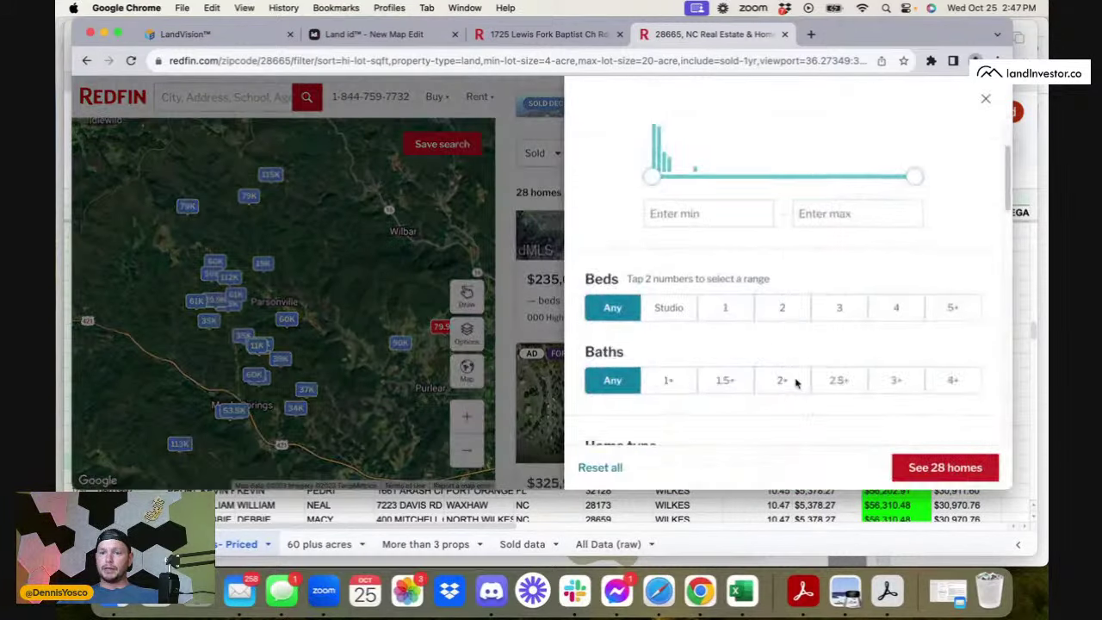
scroll(796, 383, down, 10)
scroll(796, 383, up, 2)
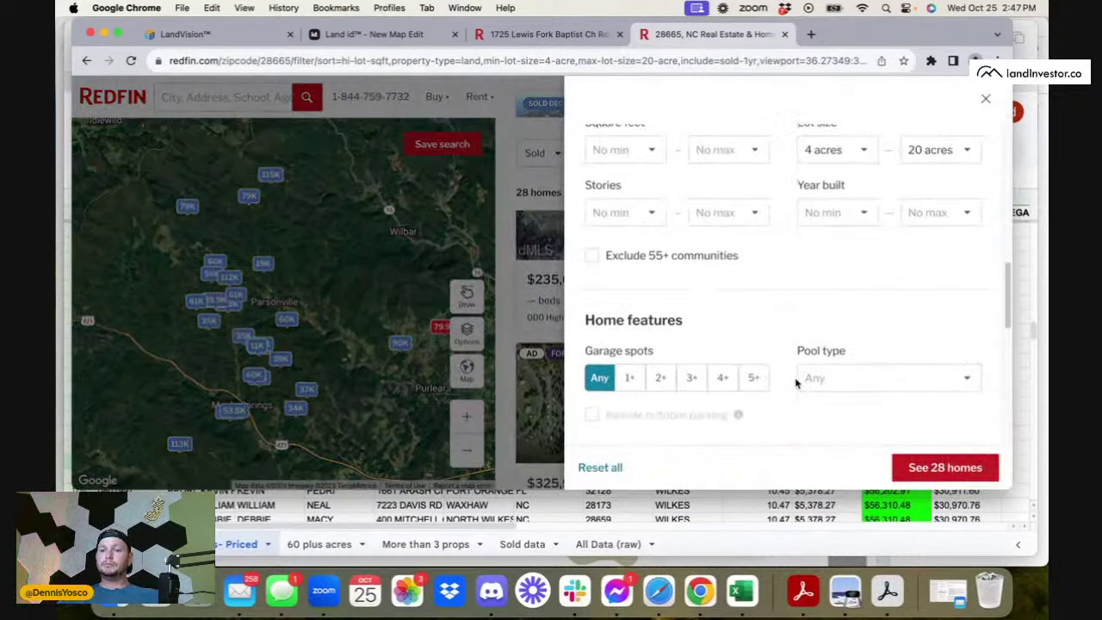
click(842, 154)
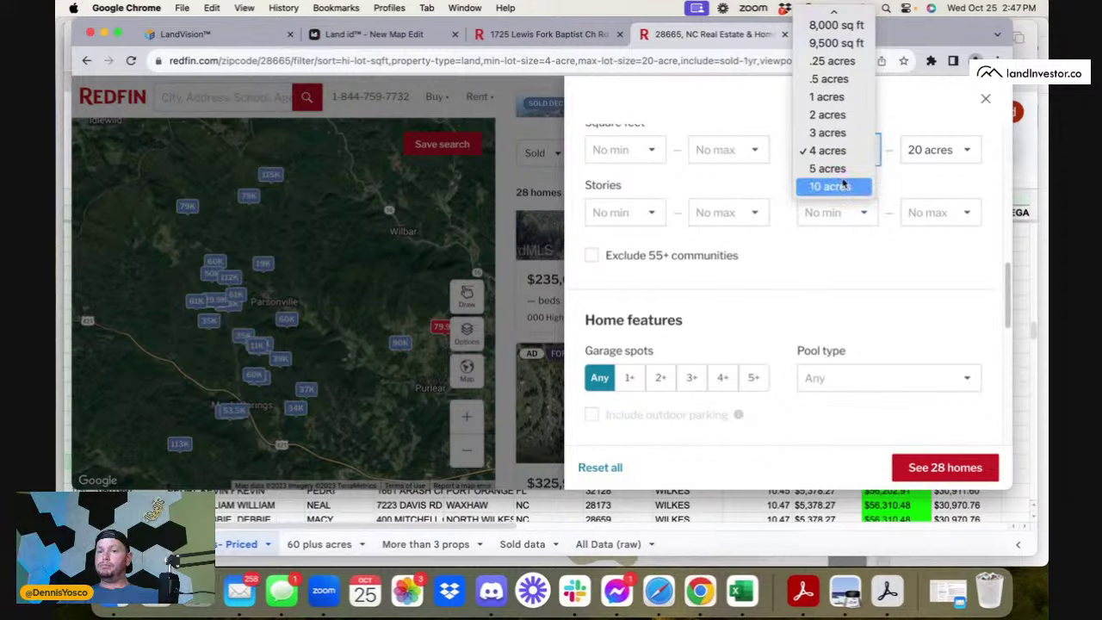
click(843, 185)
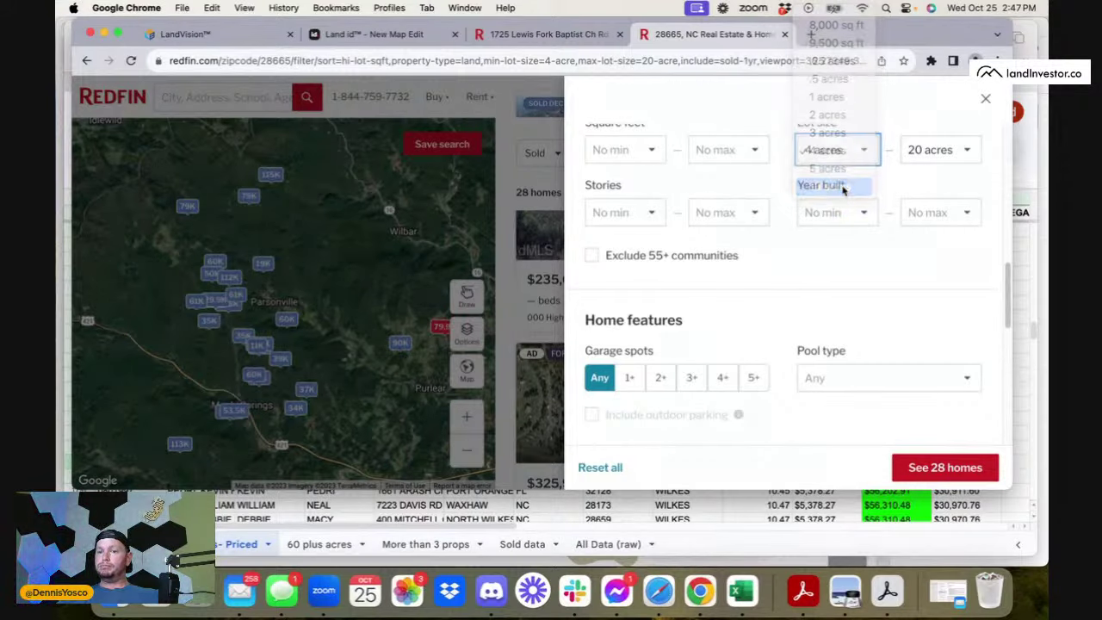
click(917, 470)
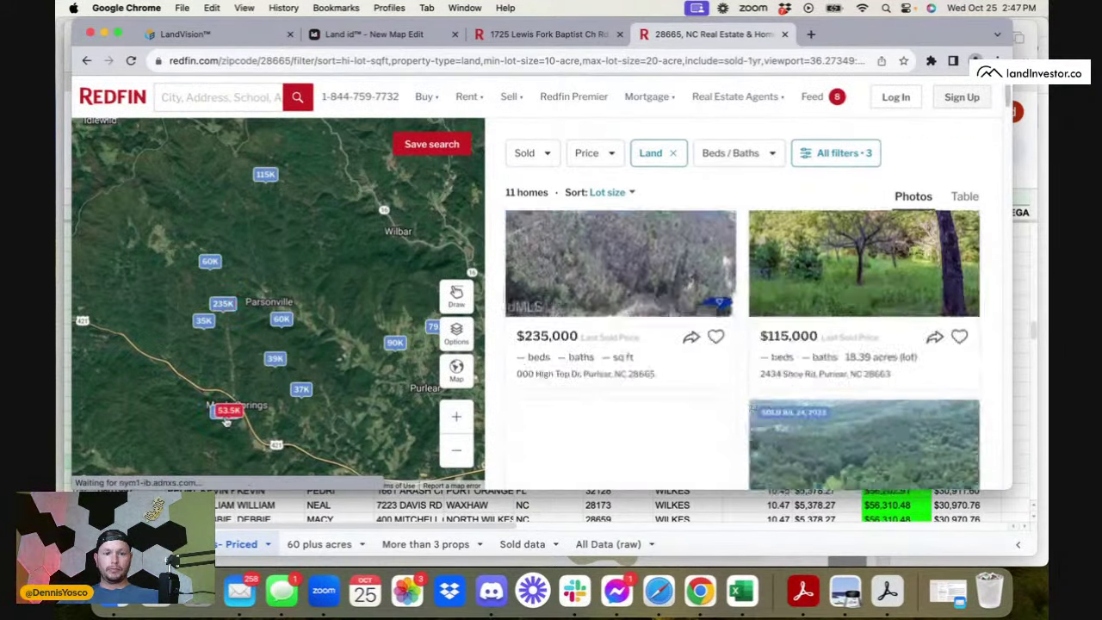
- Check the 0000 Siffords Branch Rd listing, then return to the Wilkes County sheet
click(227, 415)
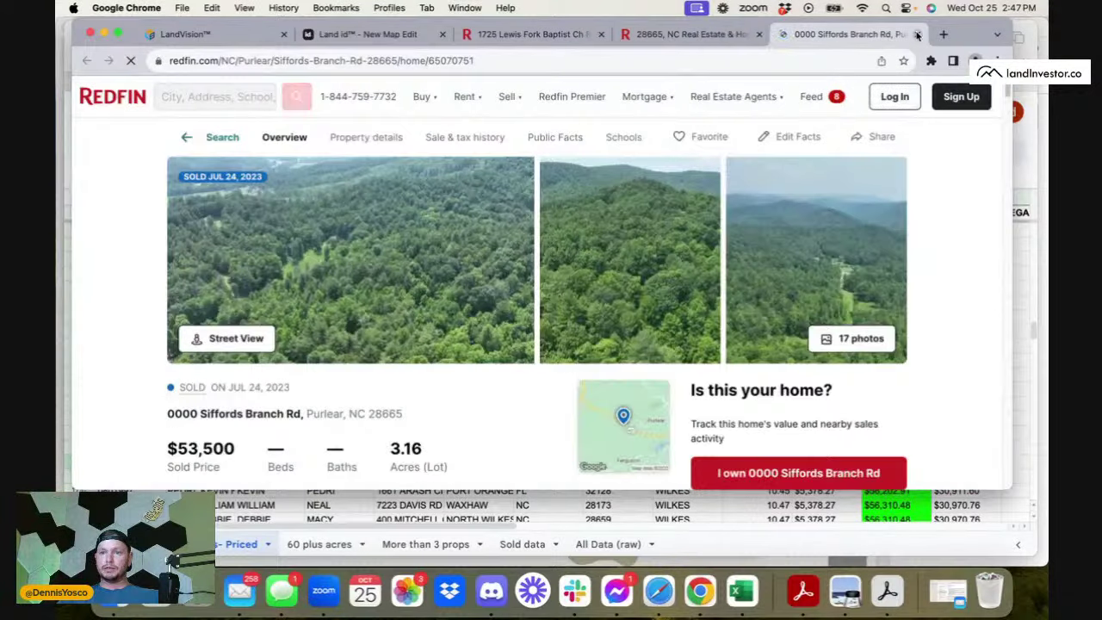
click(918, 35)
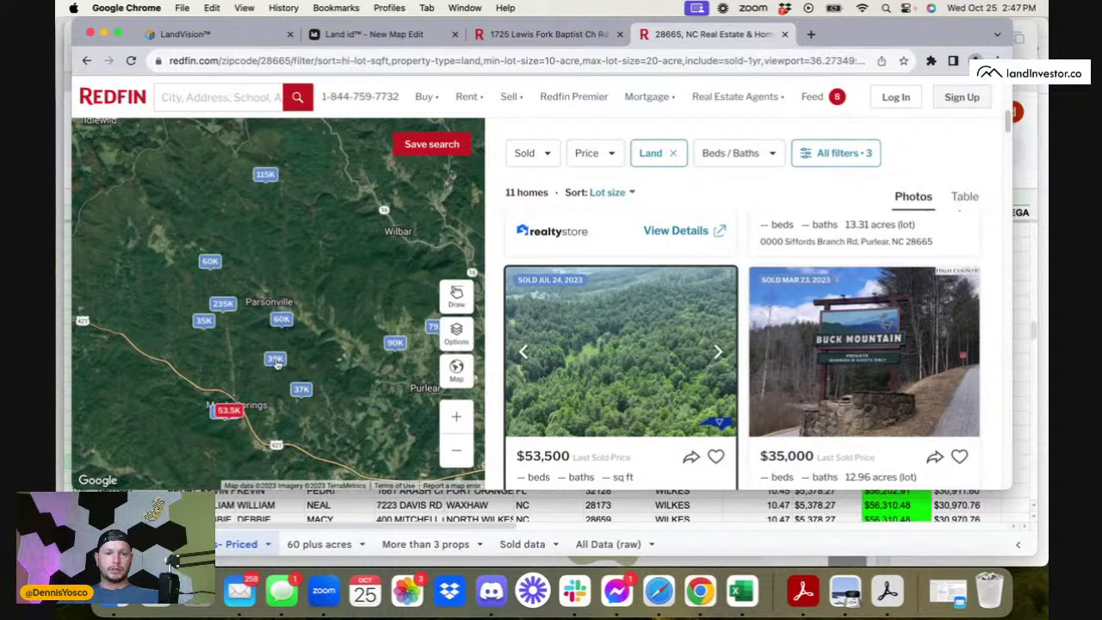
click(258, 503)
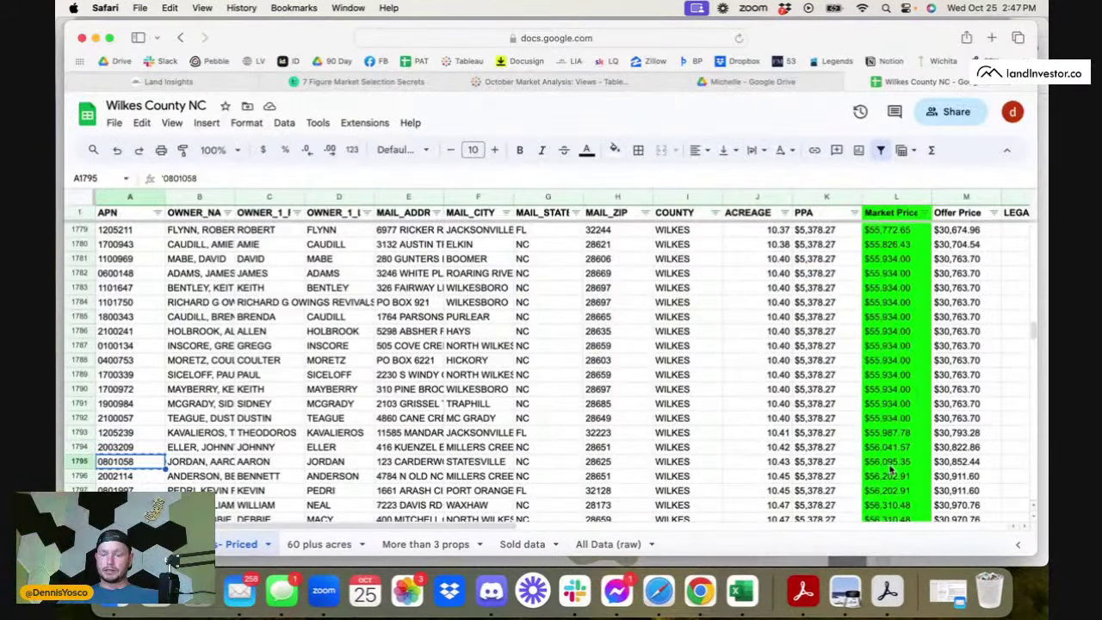
- Fill row 1795 (parcel 0801058) green
click(78, 463)
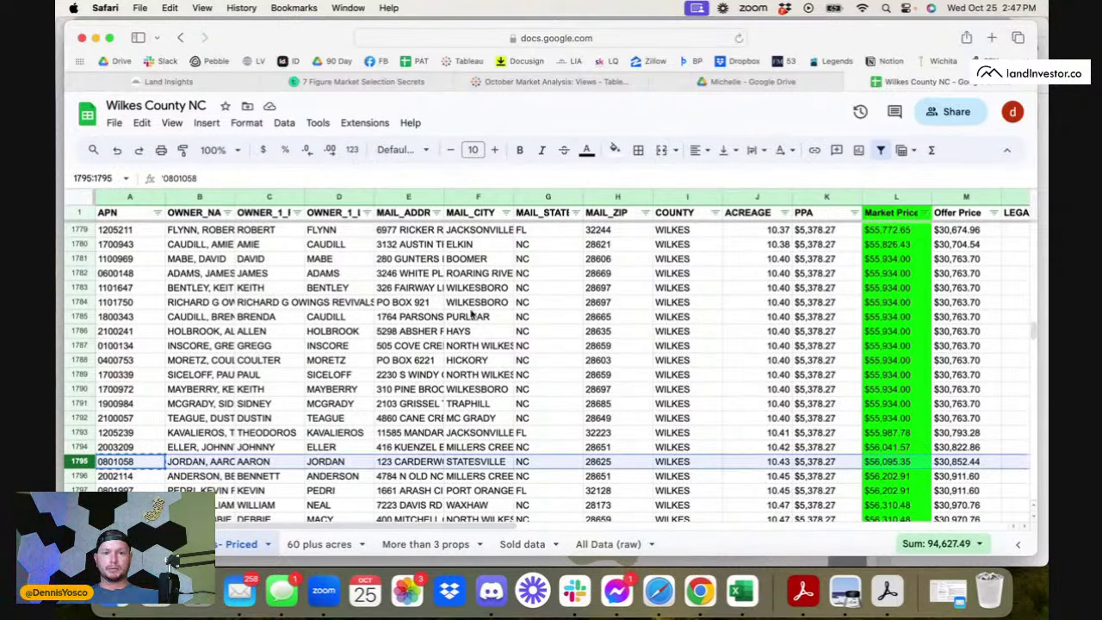
click(615, 149)
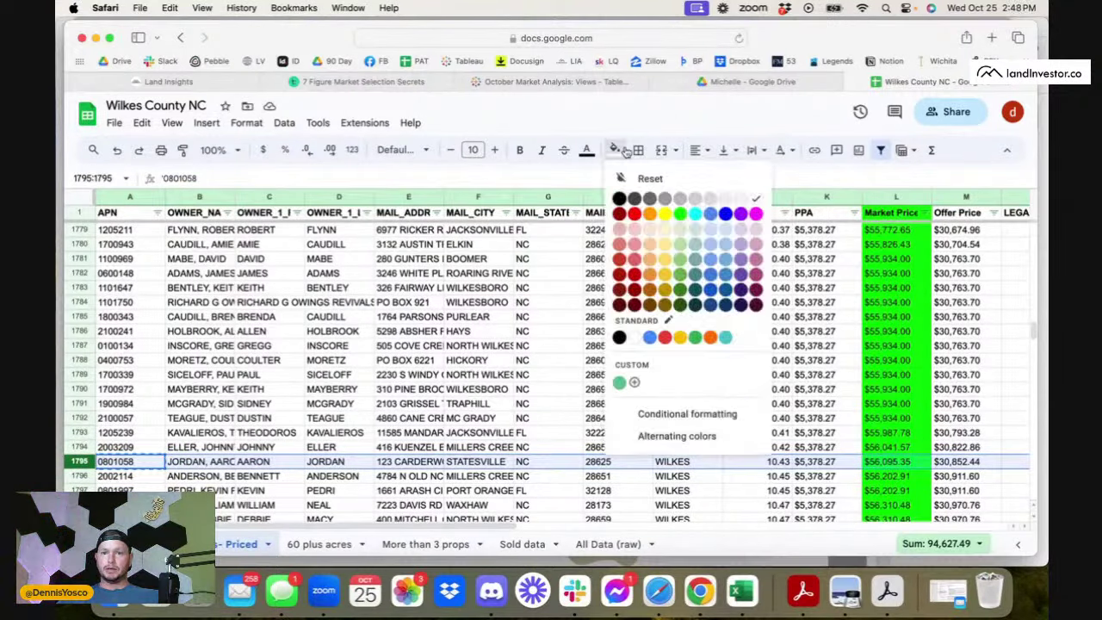
click(680, 215)
- Select the next parcel in cell A2846, then bring Redfin back into view
scroll(607, 393, down, 20)
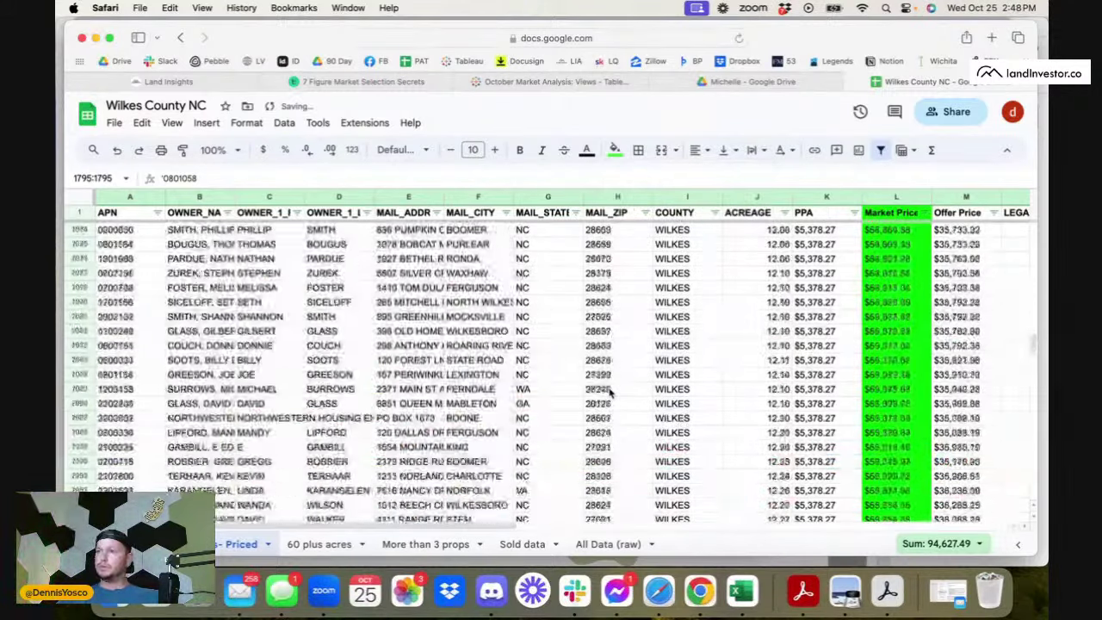
scroll(607, 392, down, 20)
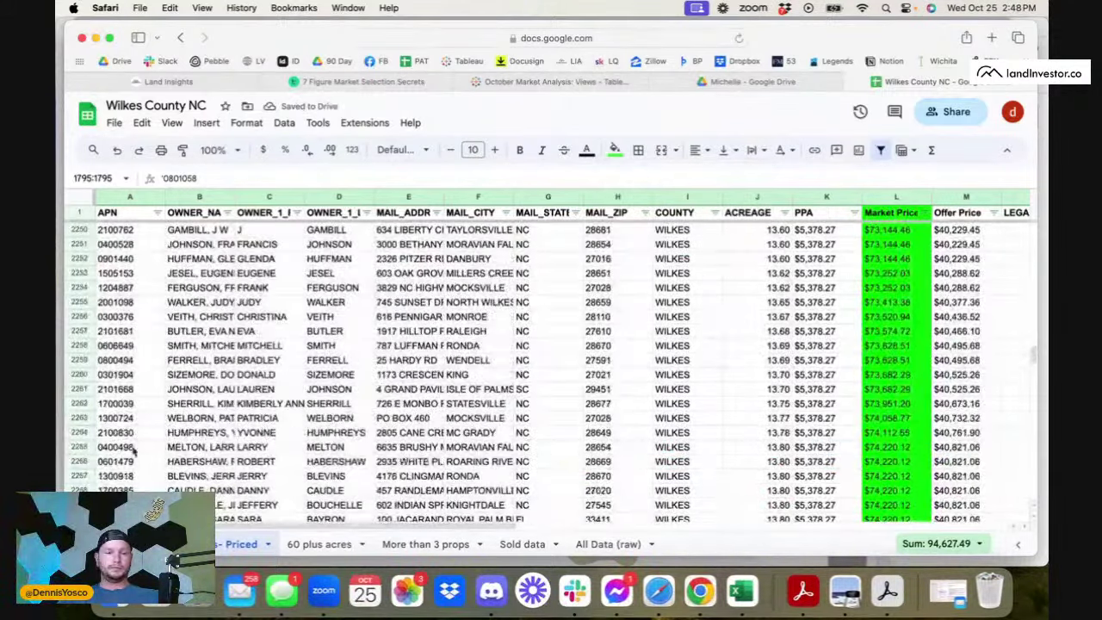
scroll(133, 449, down, 20)
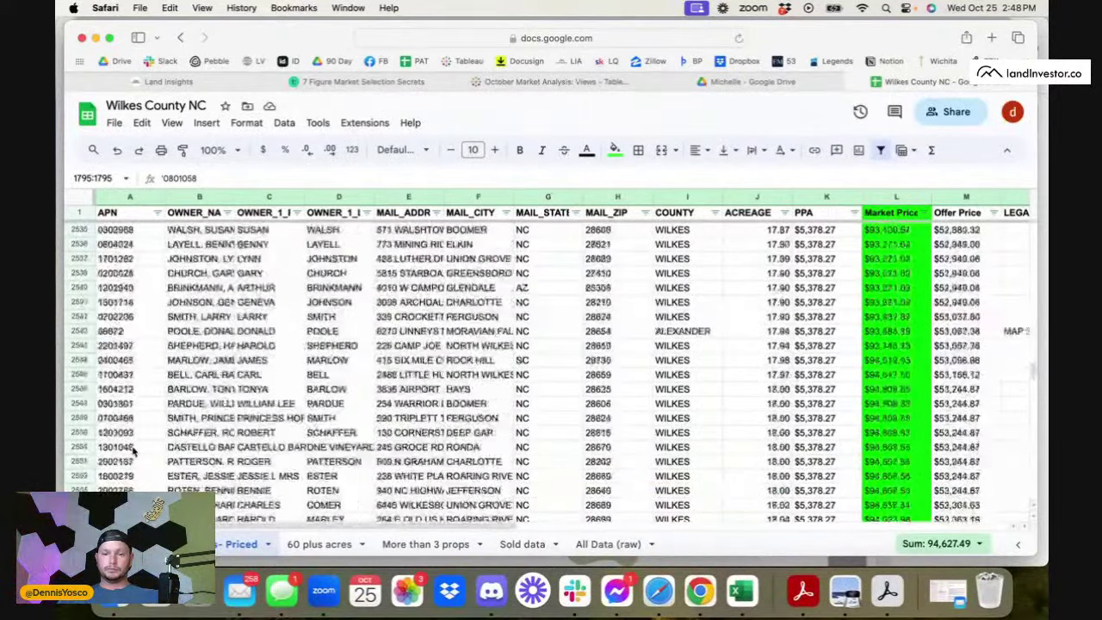
scroll(133, 450, down, 20)
click(121, 476)
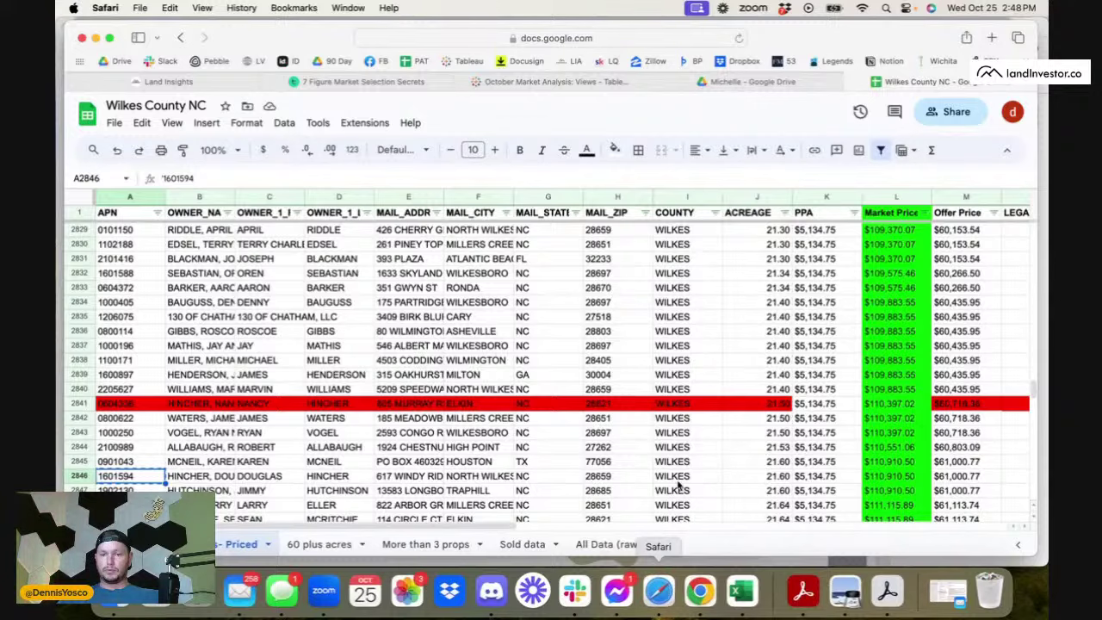
click(706, 598)
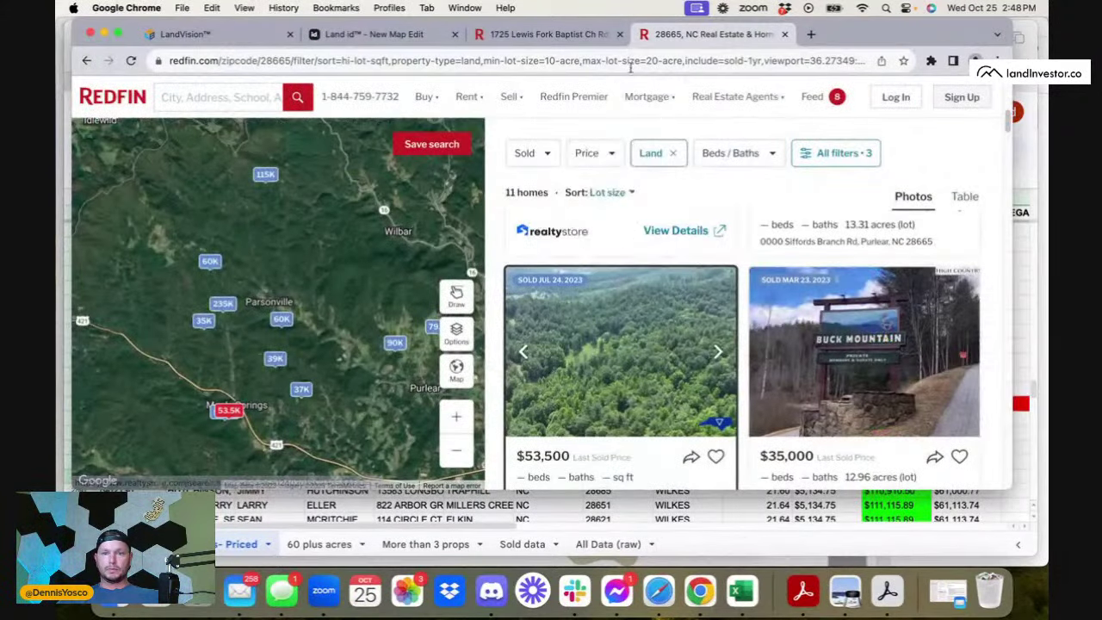
- Map parcel 1601594 (21.6 acres) in Land id, then return to Redfin's sold listings
click(376, 35)
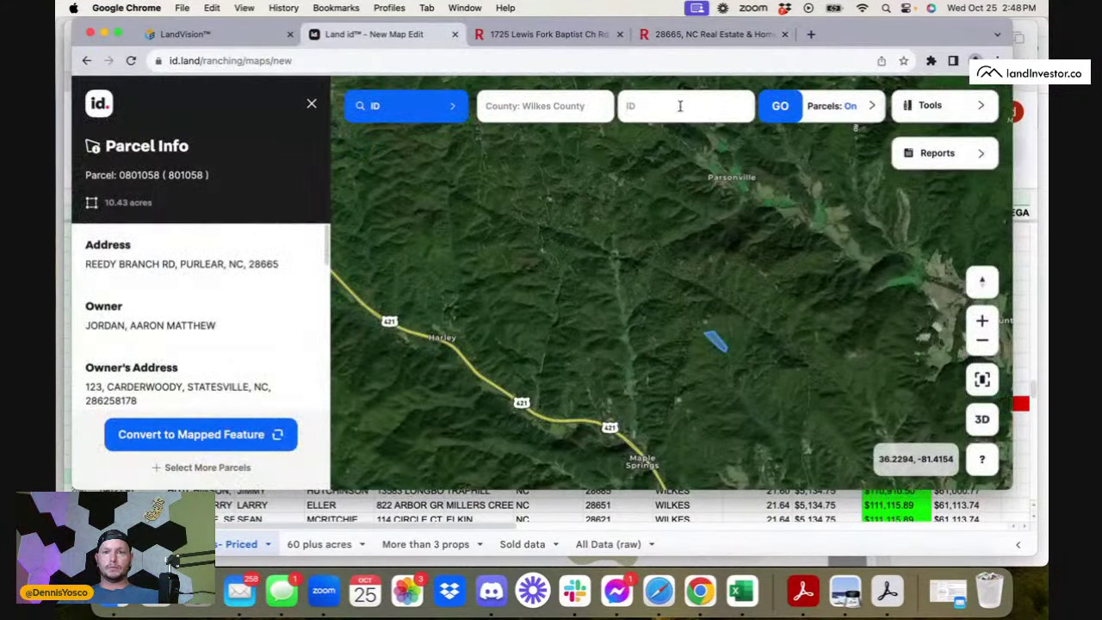
text(1601594)
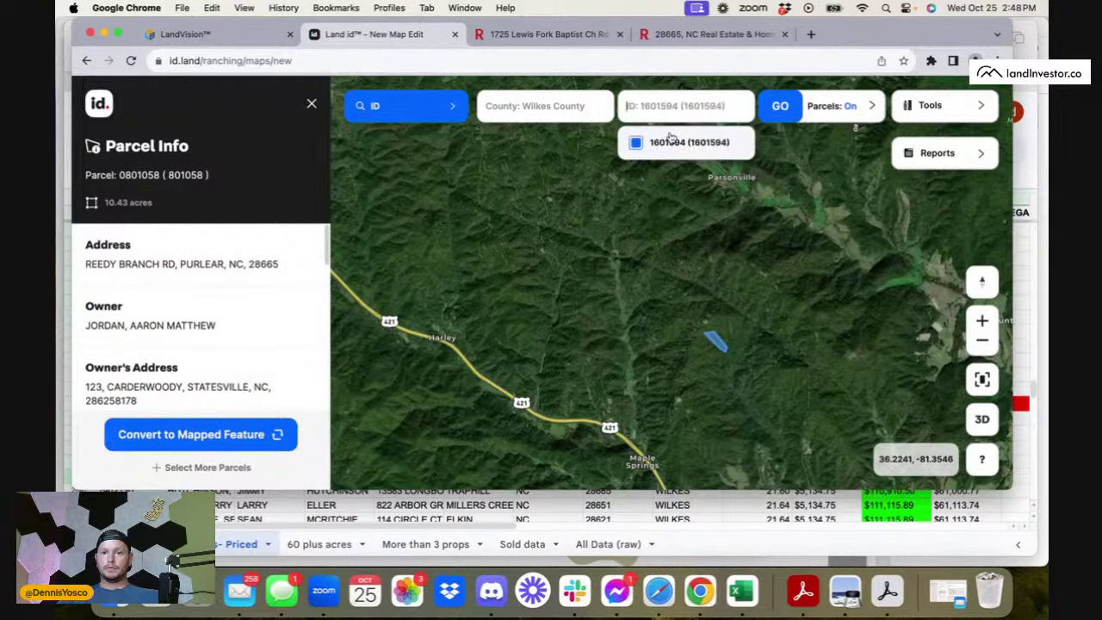
click(671, 139)
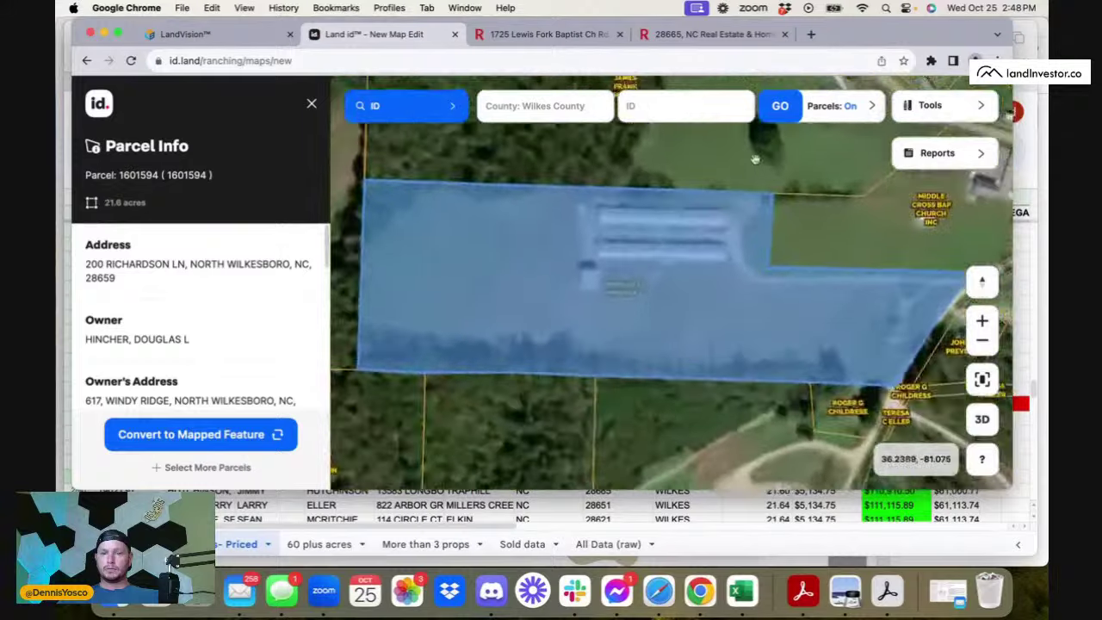
click(710, 35)
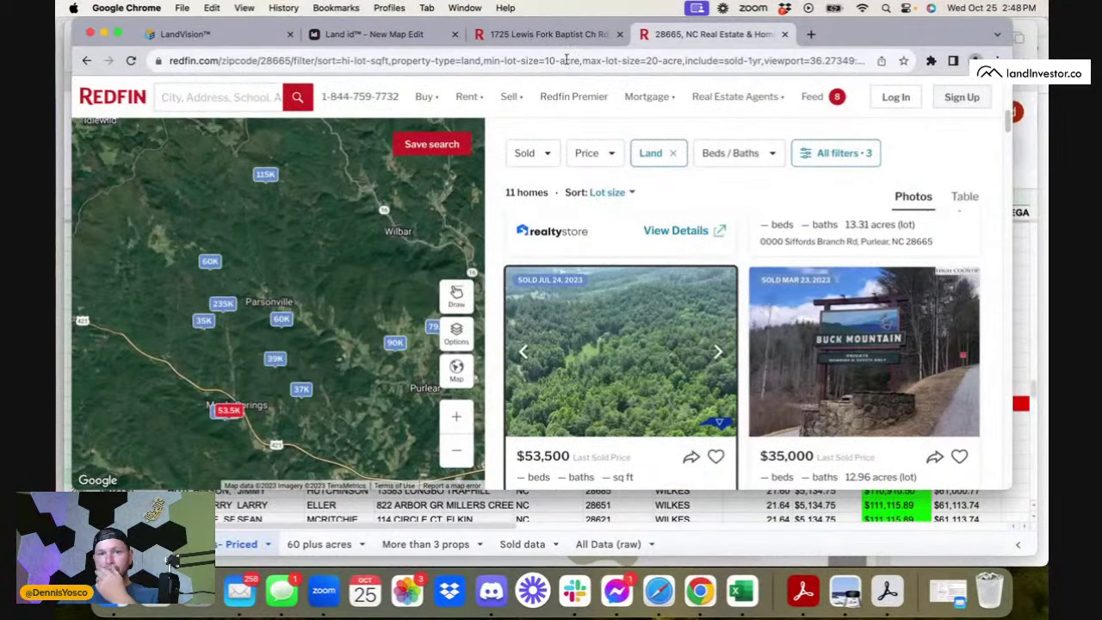
- Pan the map toward Millers Creek and filter lot size to 20–40 acres
drag(391, 367, 217, 369)
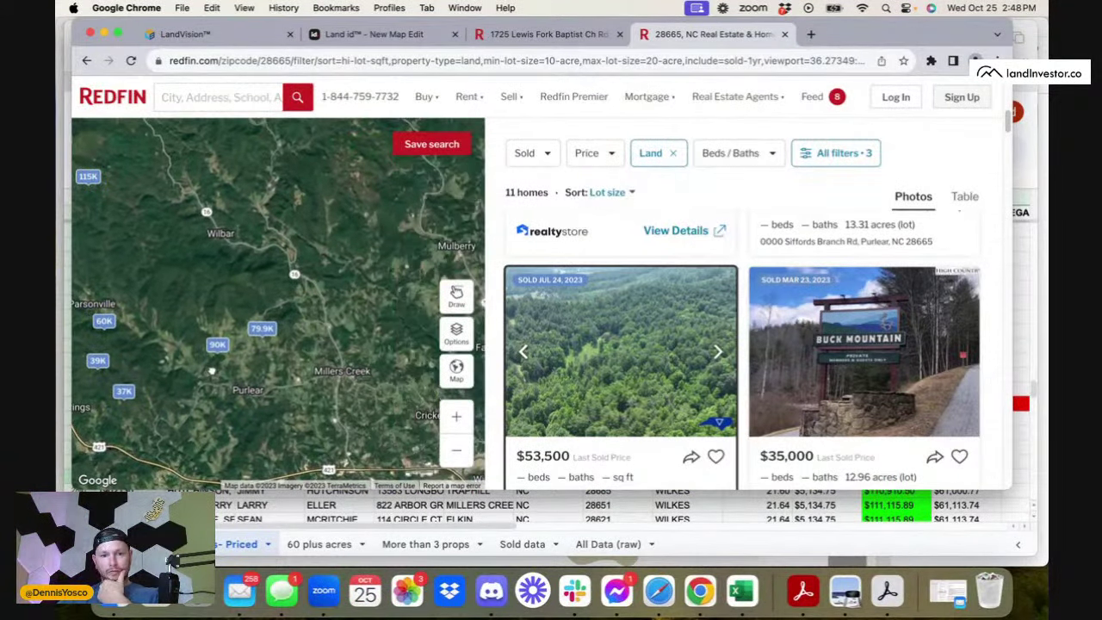
click(861, 185)
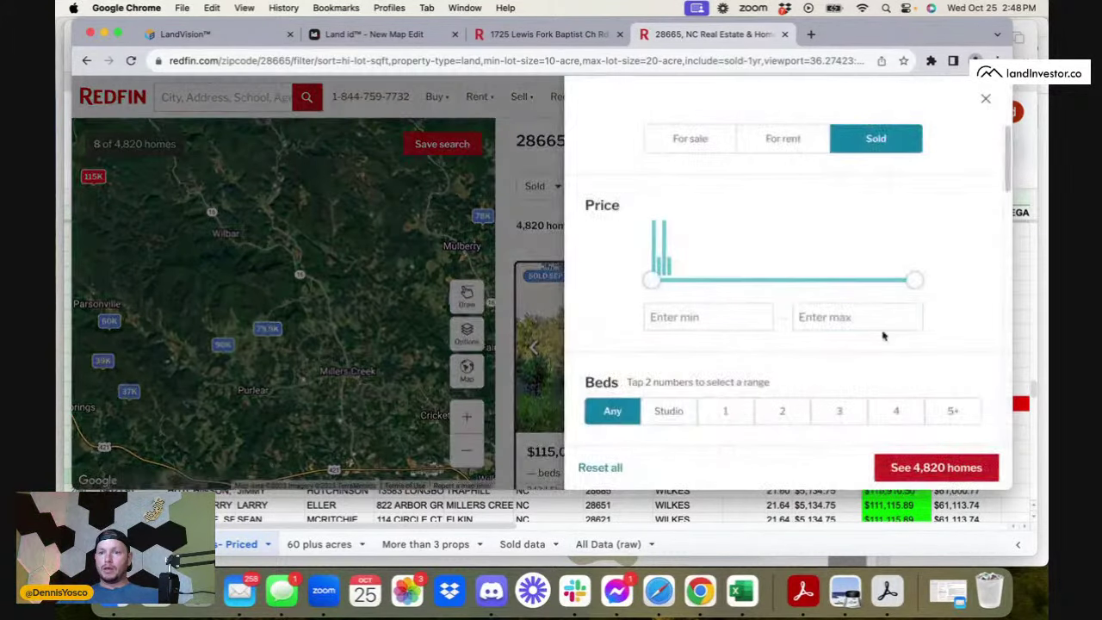
scroll(880, 332, down, 5)
scroll(926, 315, down, 5)
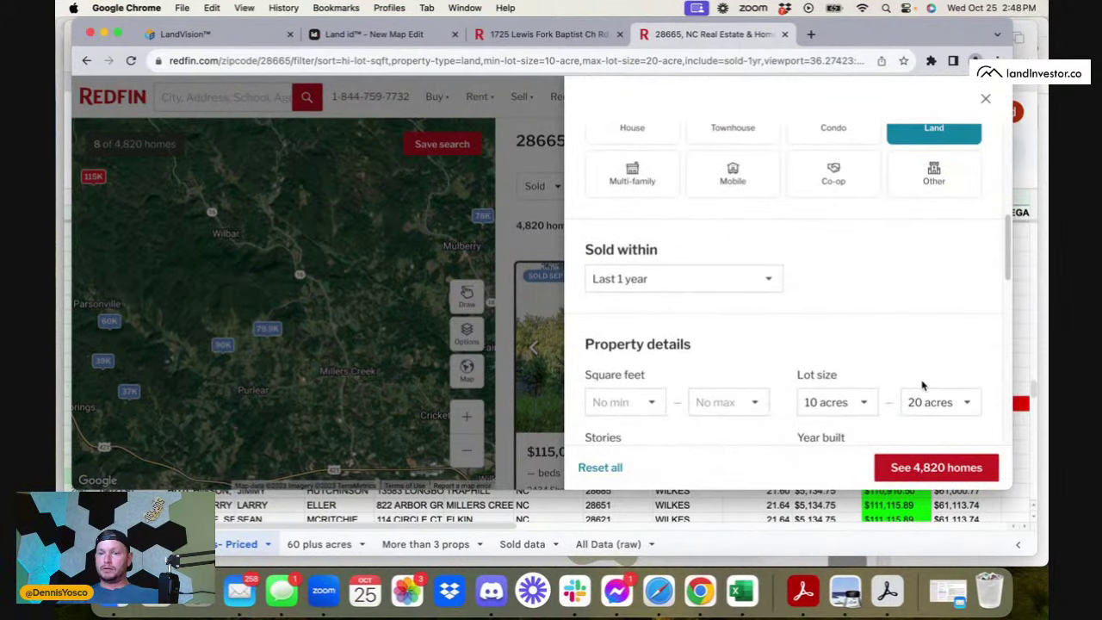
click(932, 331)
click(933, 346)
click(834, 327)
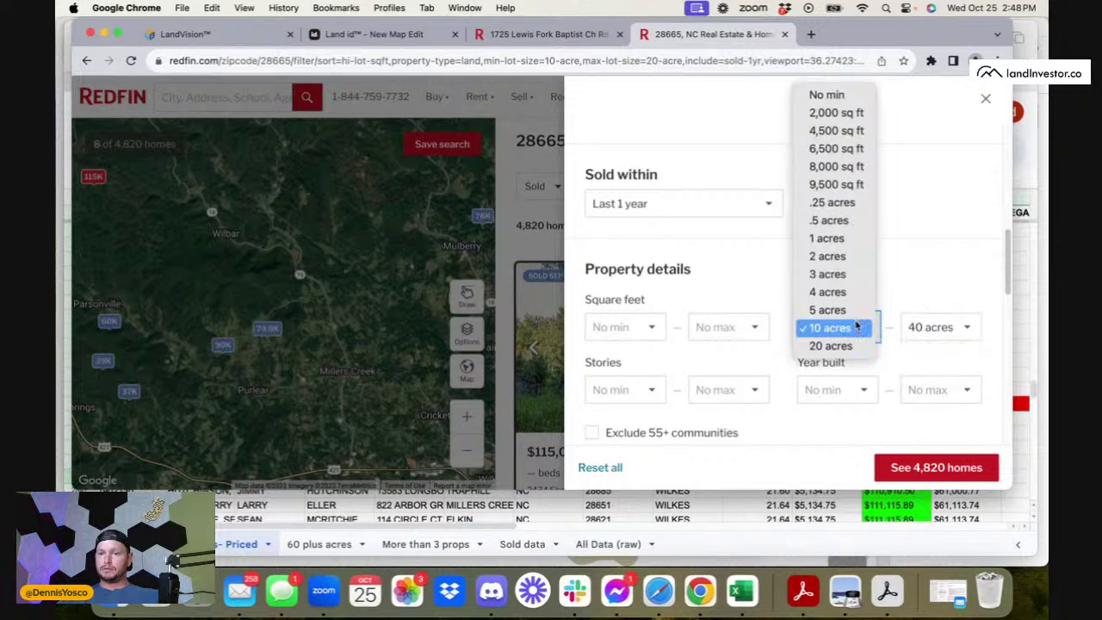
click(825, 346)
click(938, 469)
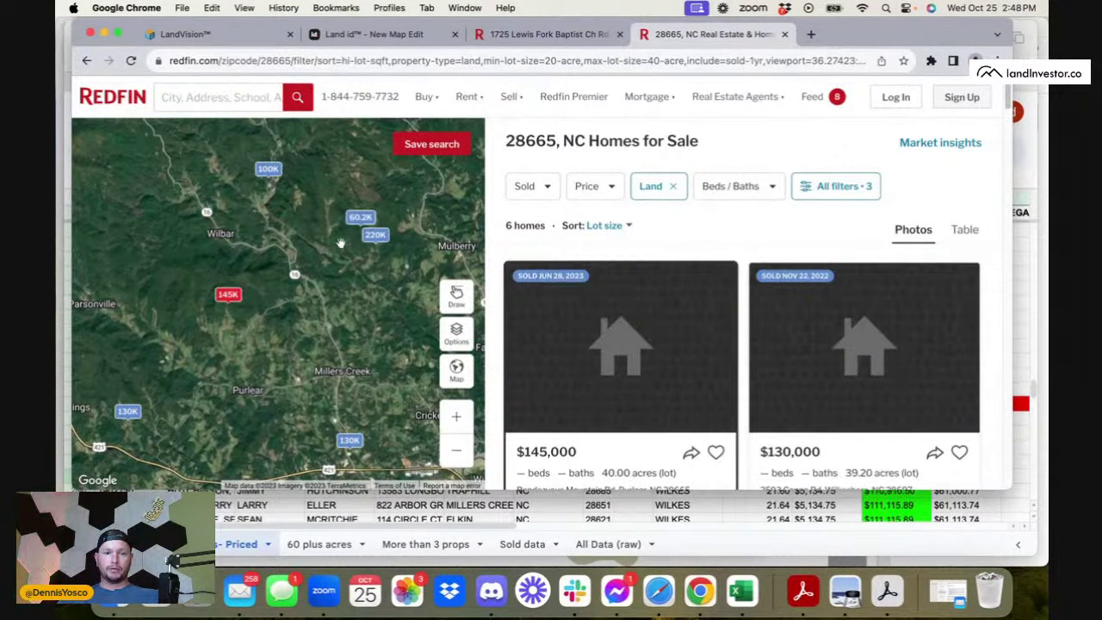
- Check the $100,000, $60,200 and $220,000 sold pins, then zoom the map out
click(269, 169)
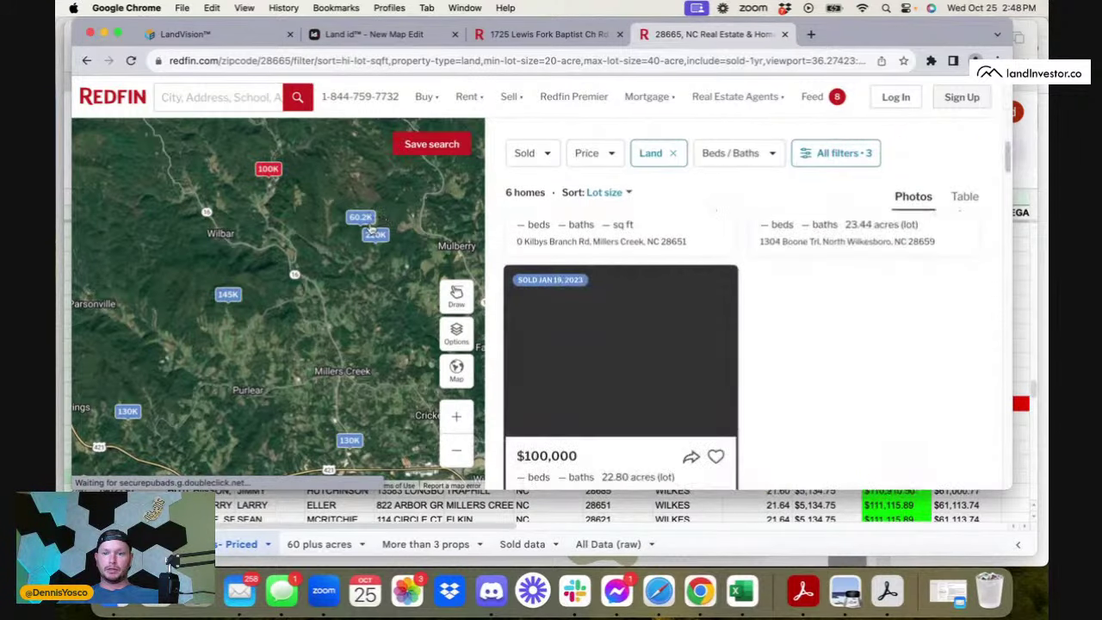
click(361, 217)
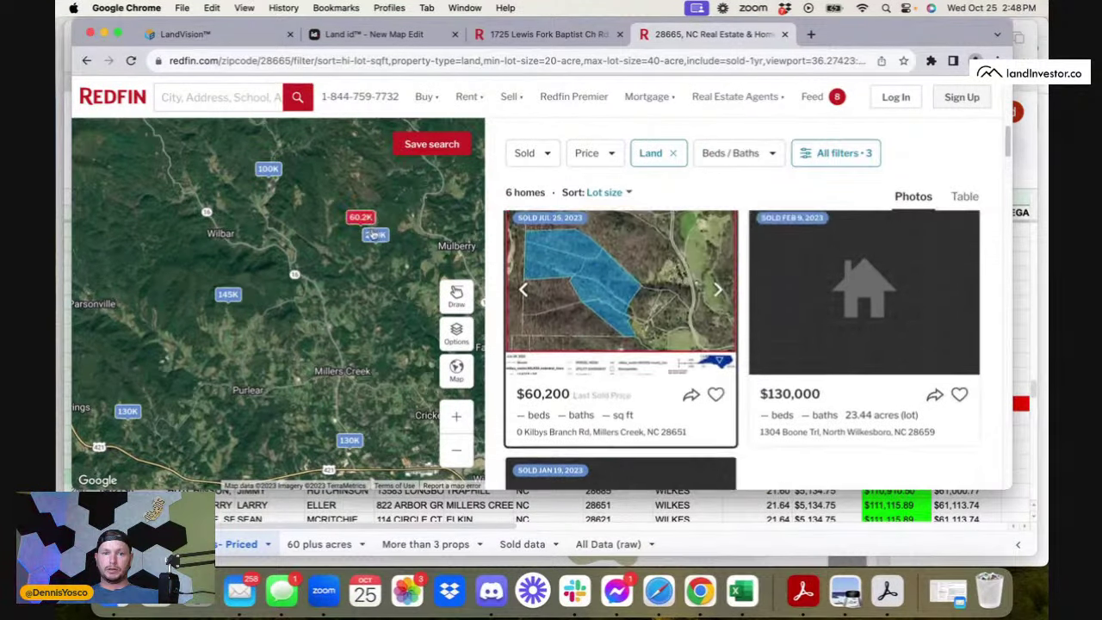
click(374, 234)
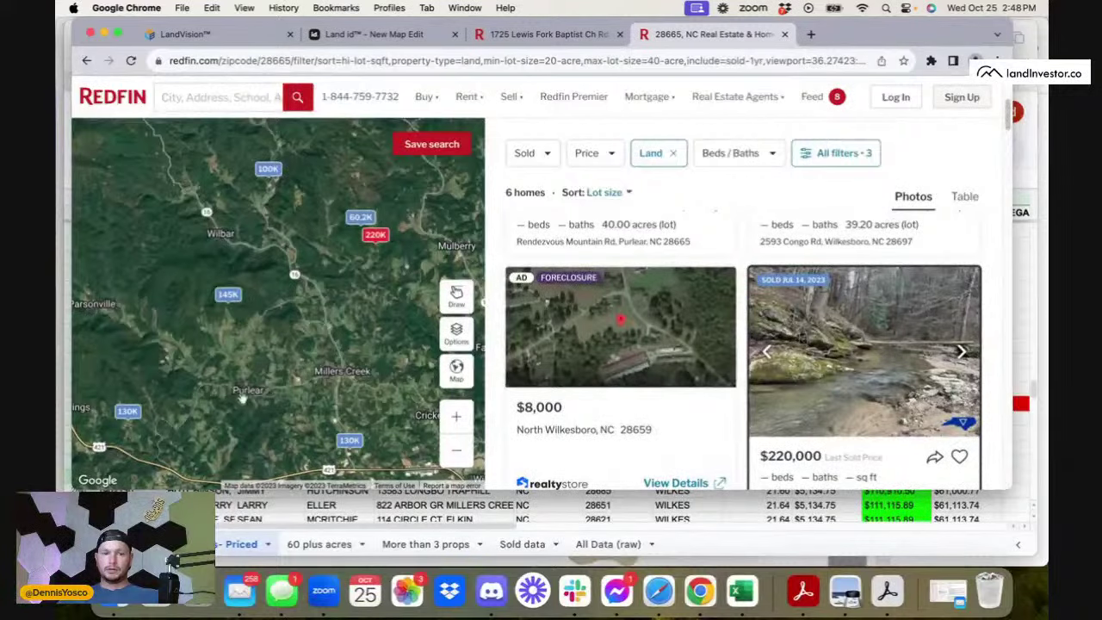
click(659, 590)
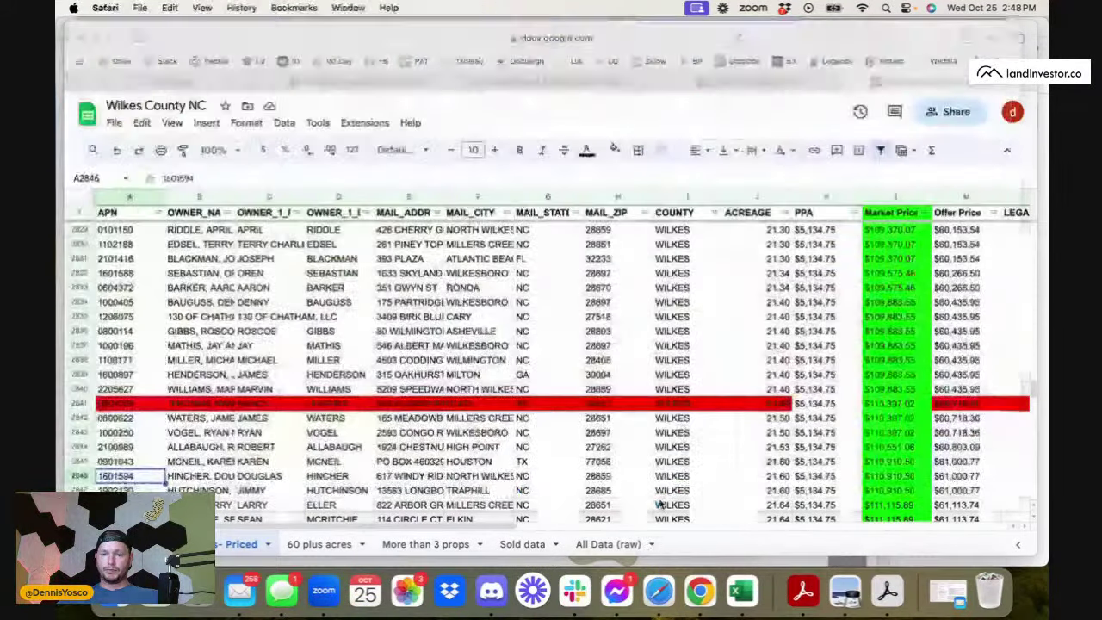
click(695, 574)
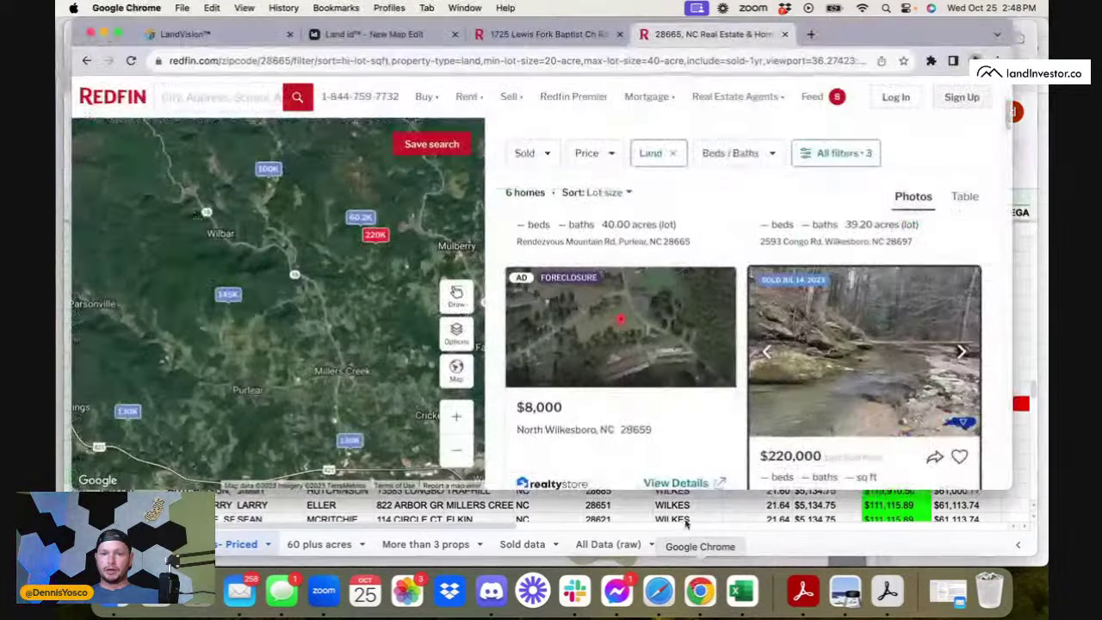
click(456, 450)
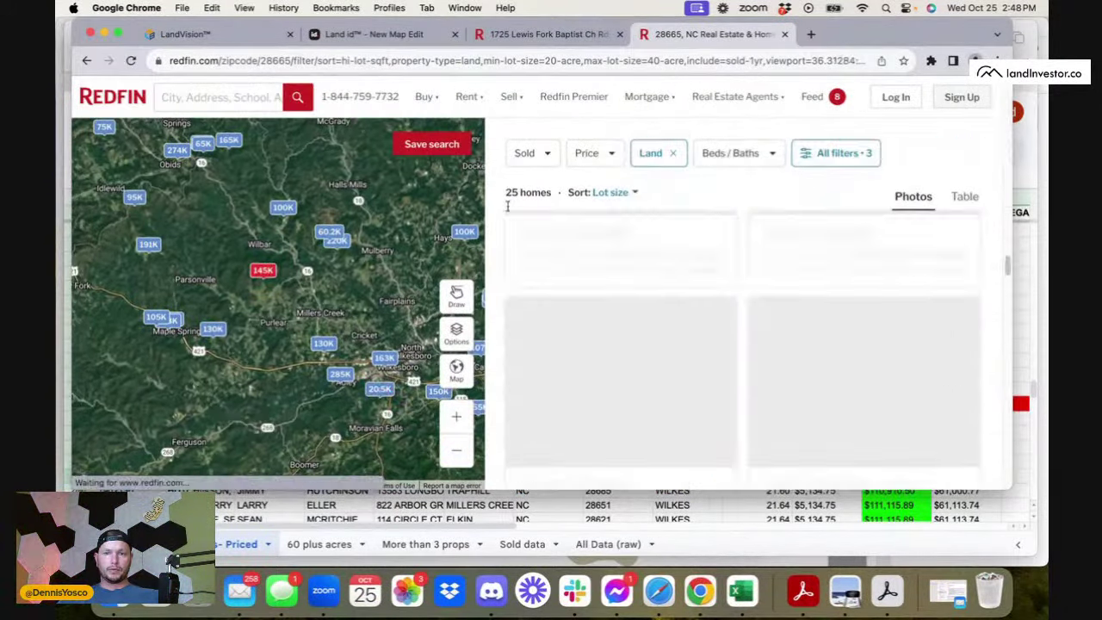
- Clear Pebble's old comps and save all 18 listed 20–40 acre properties
click(931, 61)
click(857, 162)
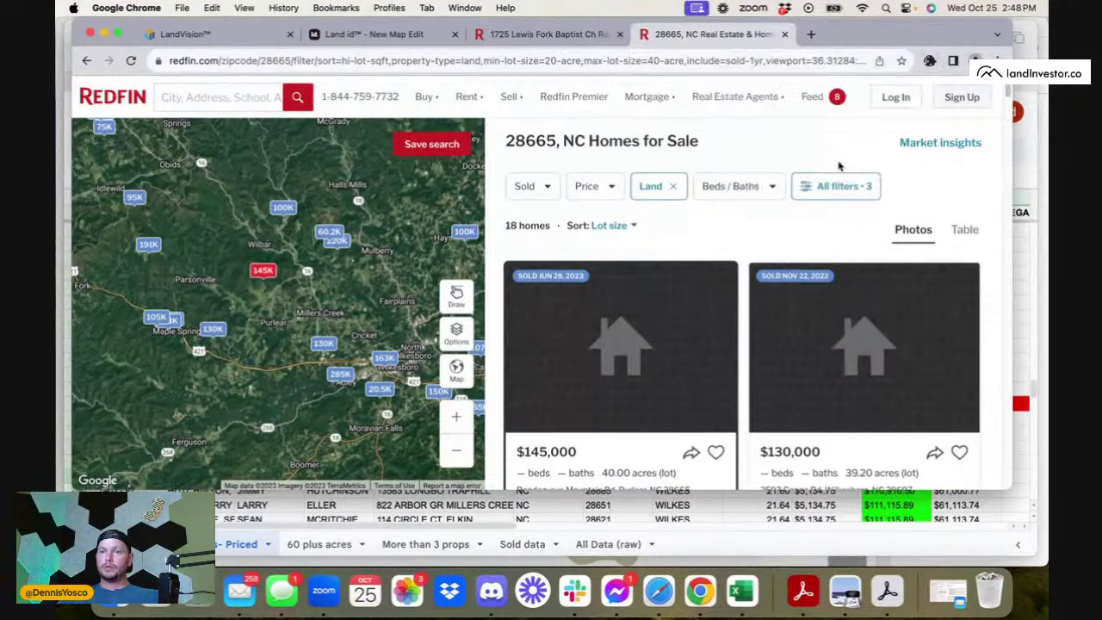
click(852, 165)
click(871, 130)
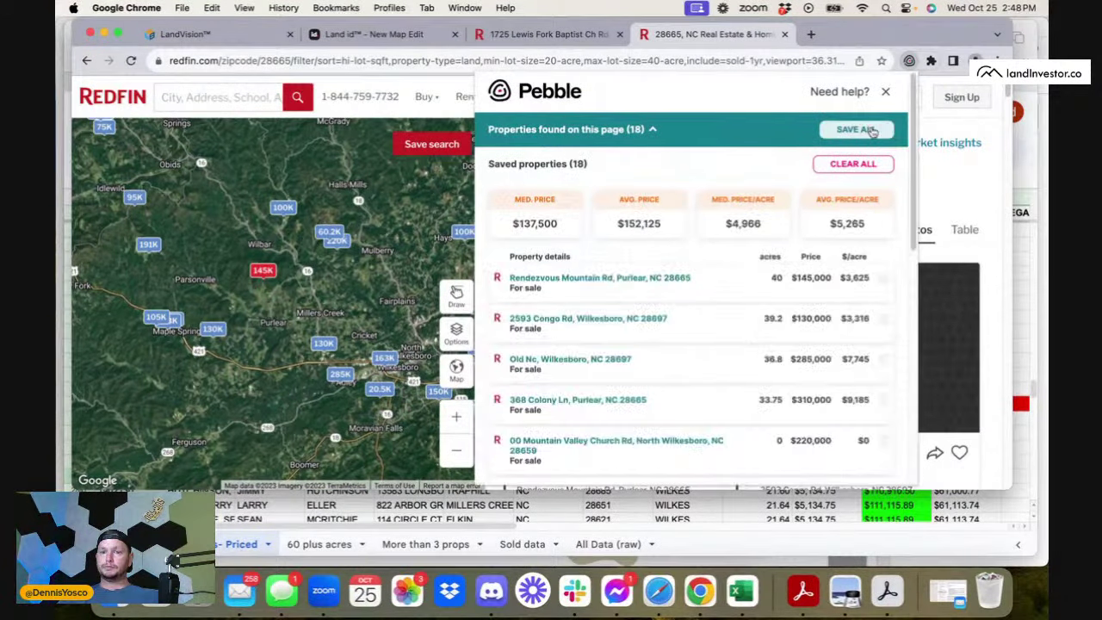
- Remove the zero-acre comps ($60,200, $162,500, $105,000) and the $20,500 outlier from Pebble
click(884, 278)
click(883, 278)
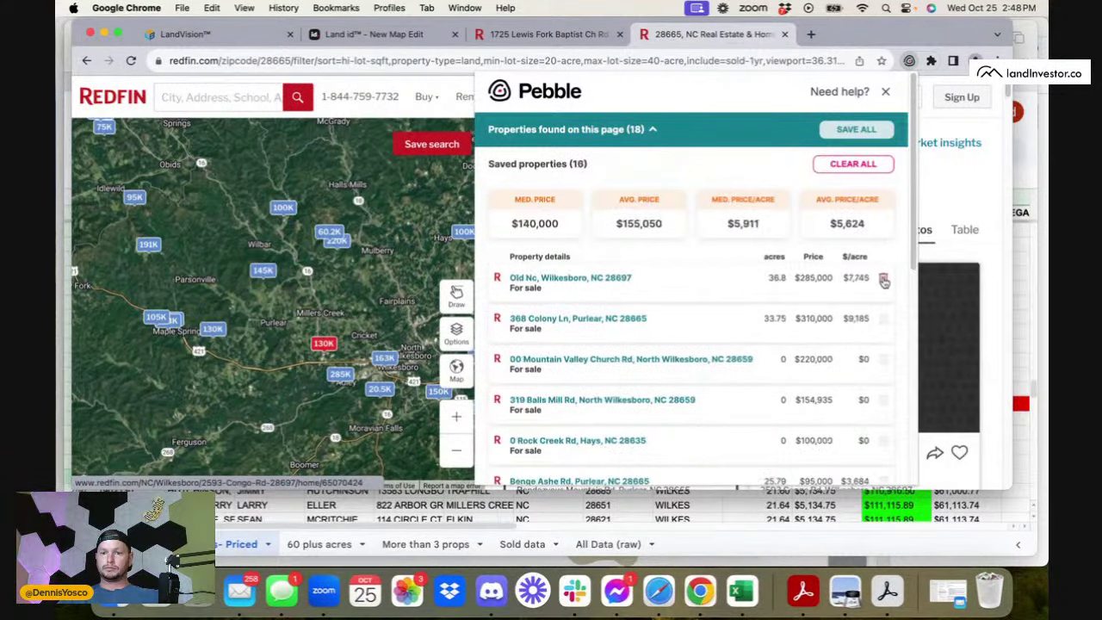
click(884, 279)
click(883, 278)
click(884, 278)
click(884, 278)
click(883, 278)
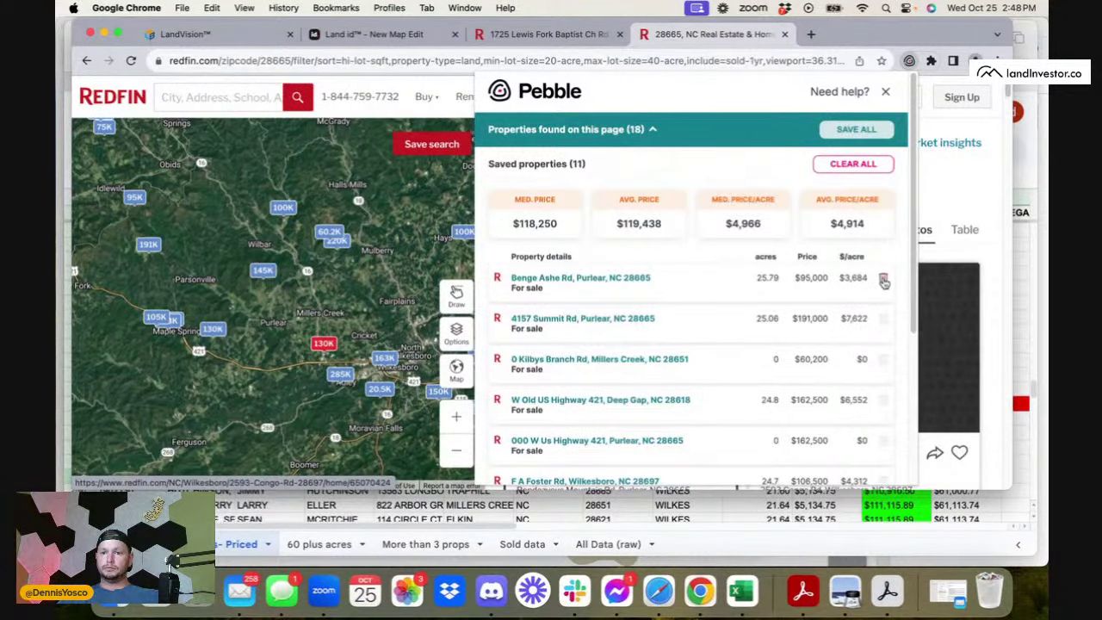
click(883, 346)
scroll(883, 349, down, 3)
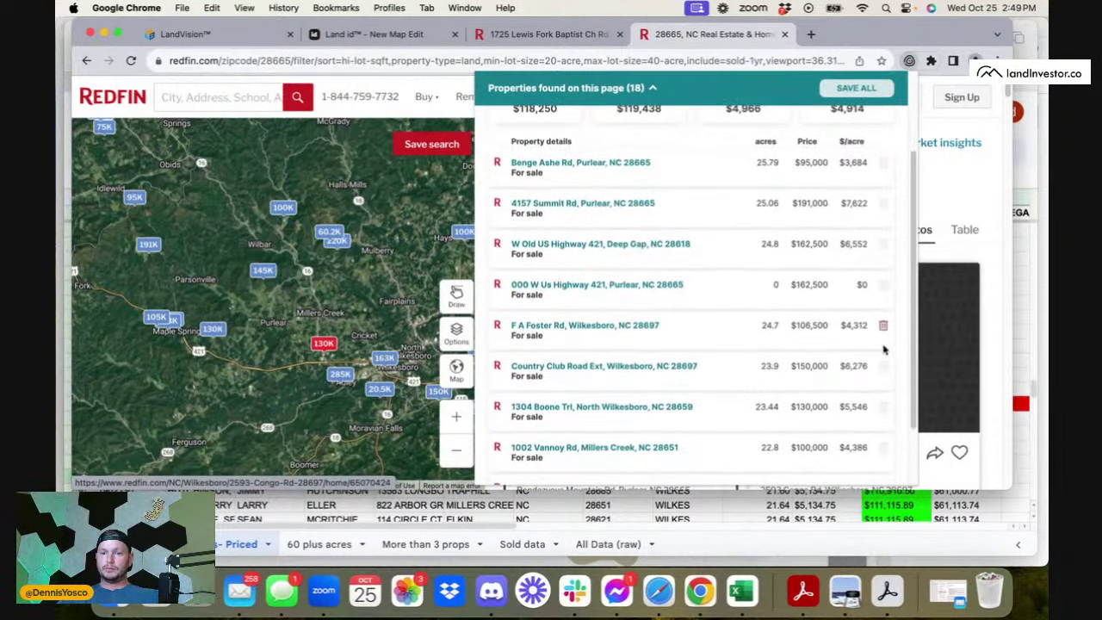
click(881, 287)
scroll(882, 284, down, 1)
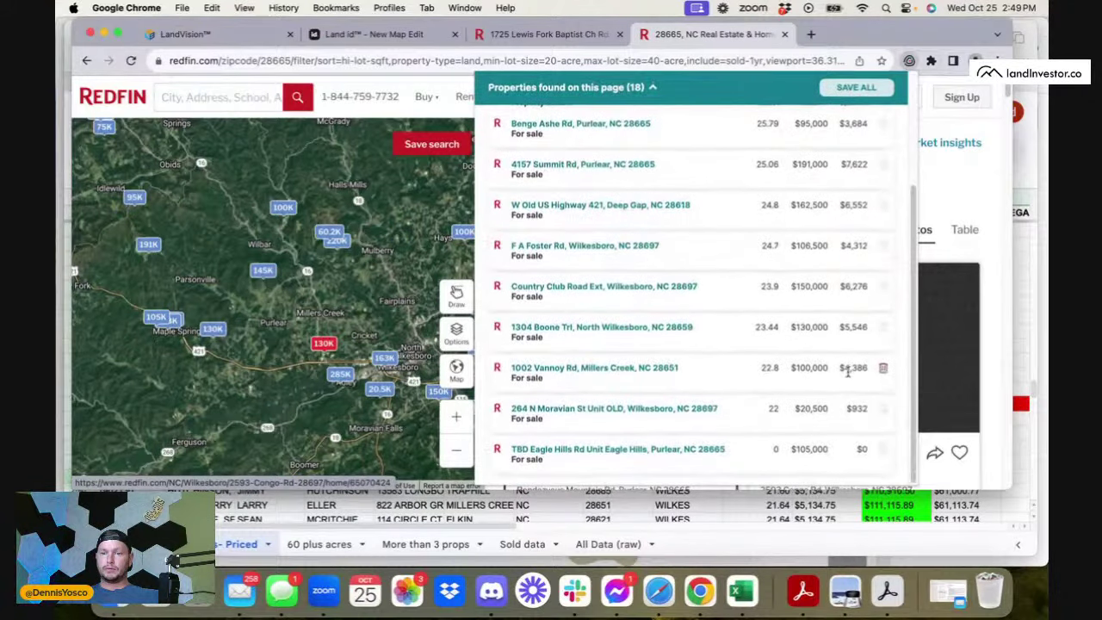
click(884, 452)
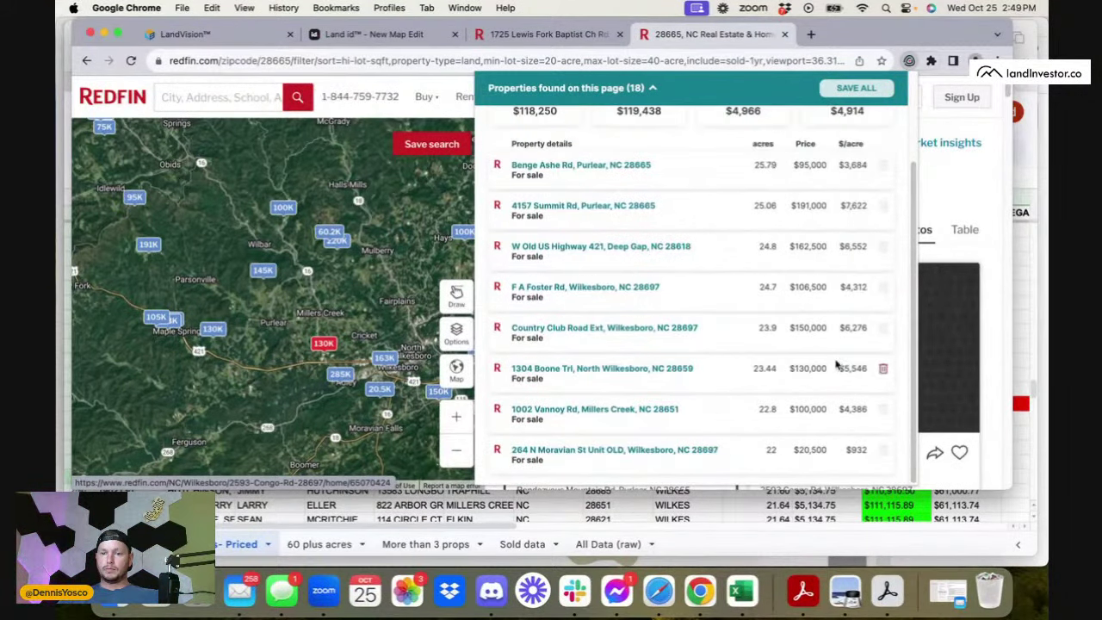
scroll(836, 369, down, 3)
click(882, 448)
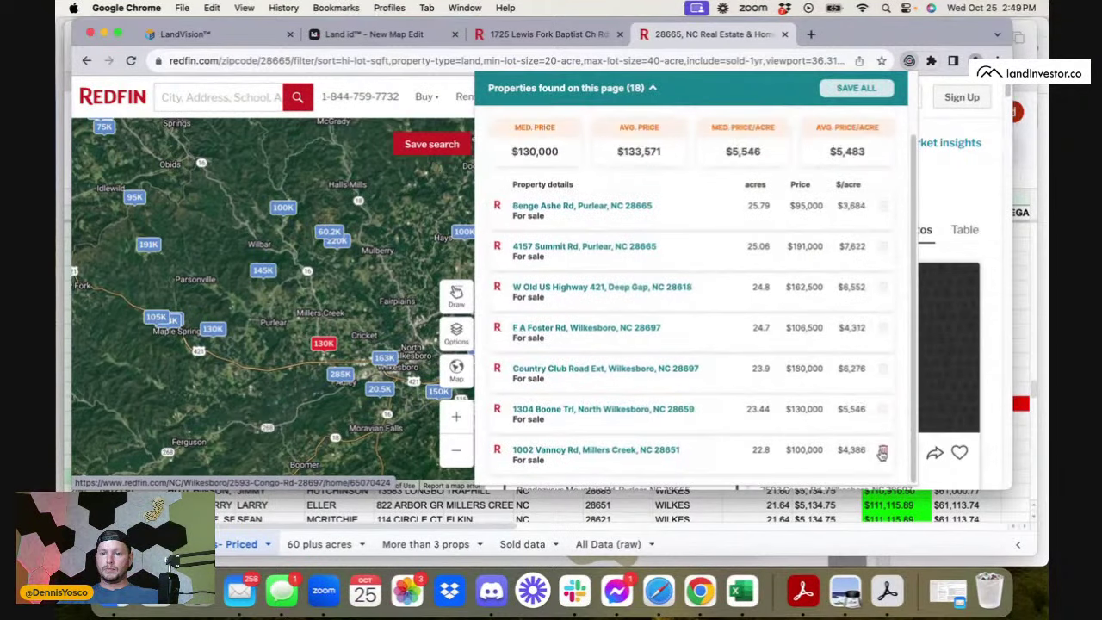
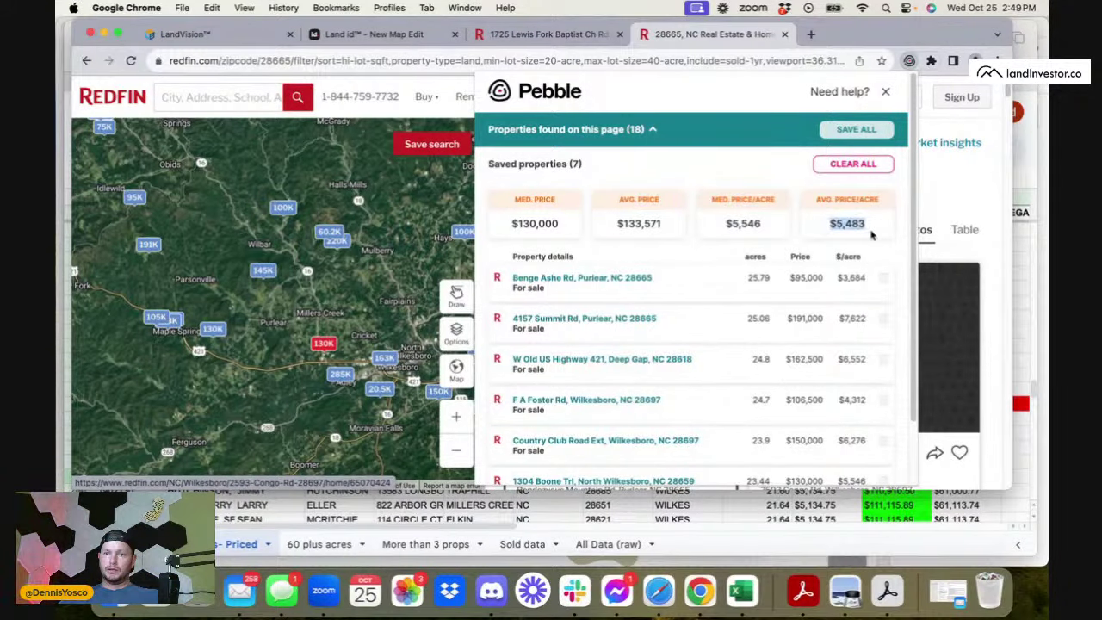
- Fill row 2846 of the Wilkes County NC sheet green
click(779, 512)
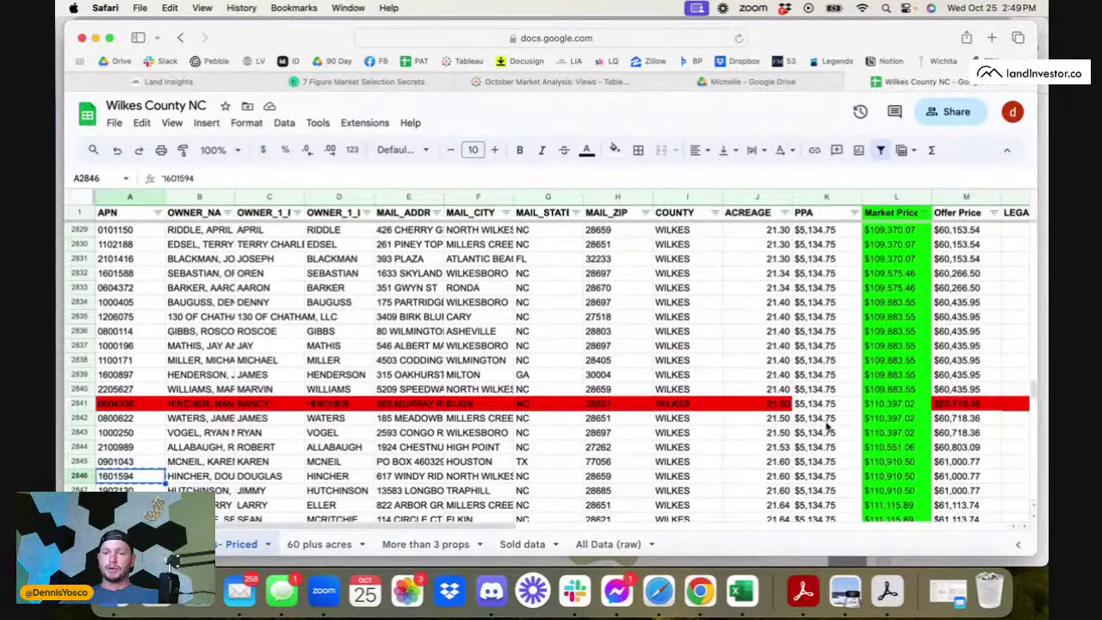
scroll(829, 426, down, 15)
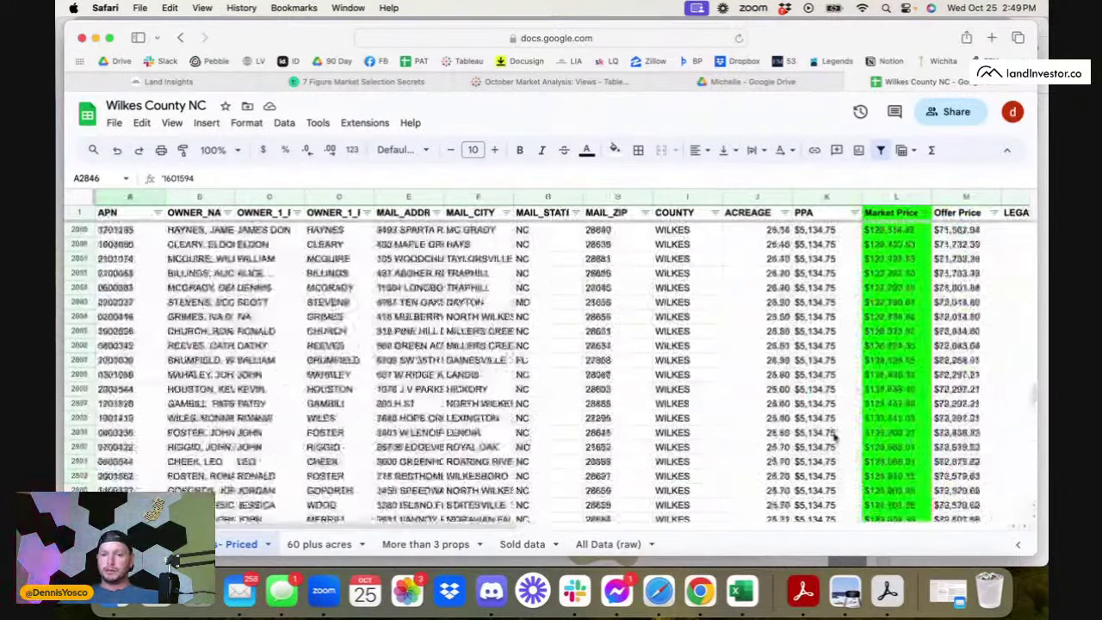
scroll(834, 439, up, 20)
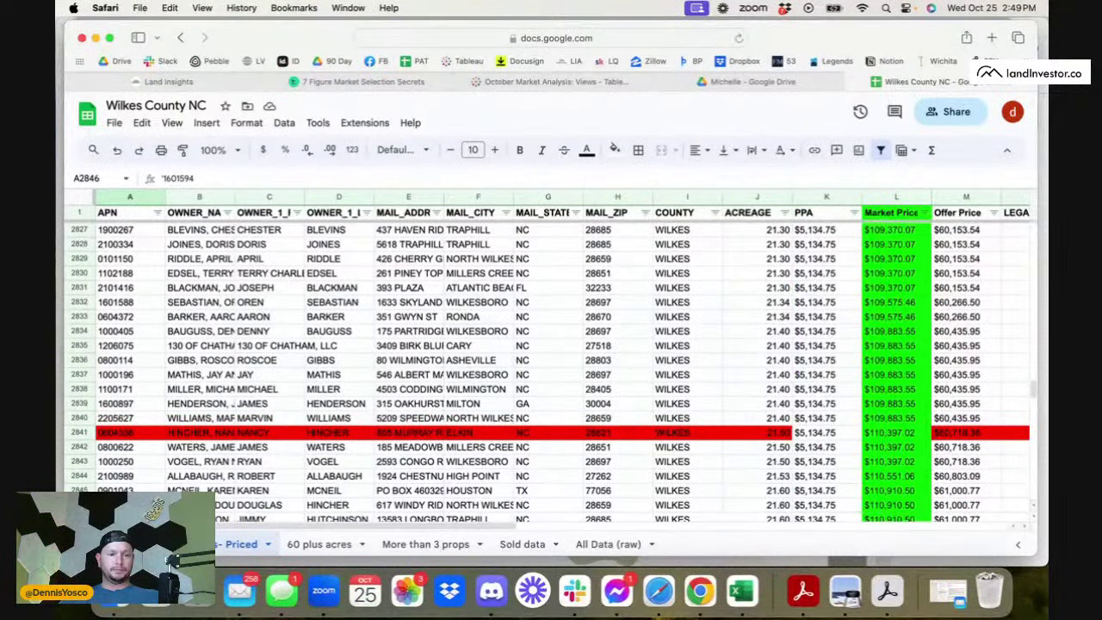
click(79, 504)
click(617, 149)
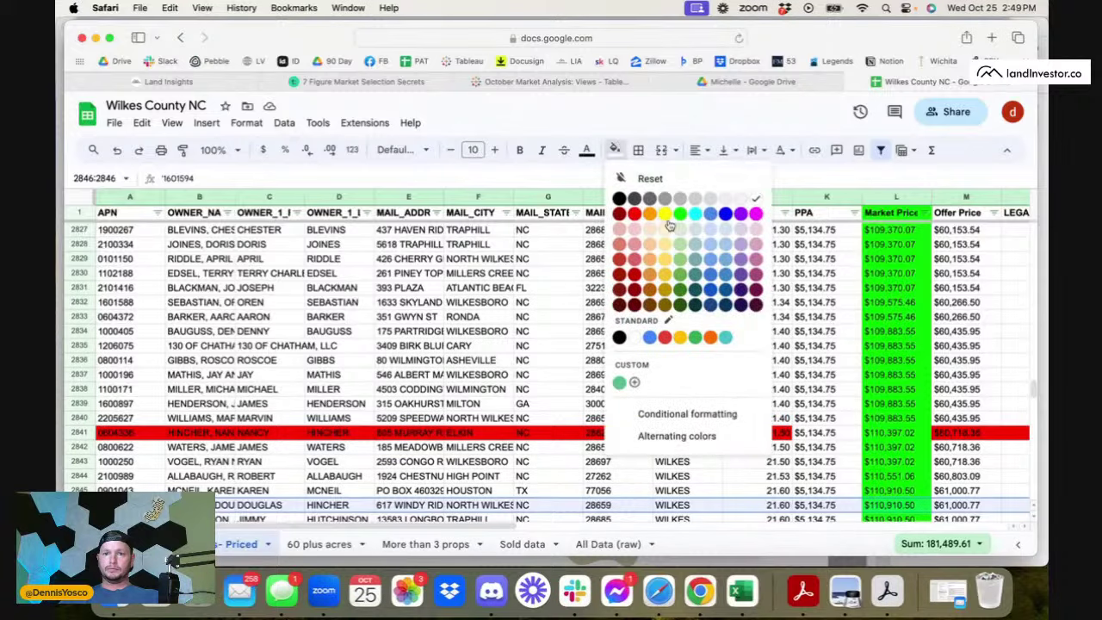
click(680, 213)
- Select parcel number 1000016 in cell A3615 and return to the Redfin listings in Chrome
scroll(513, 338, down, 20)
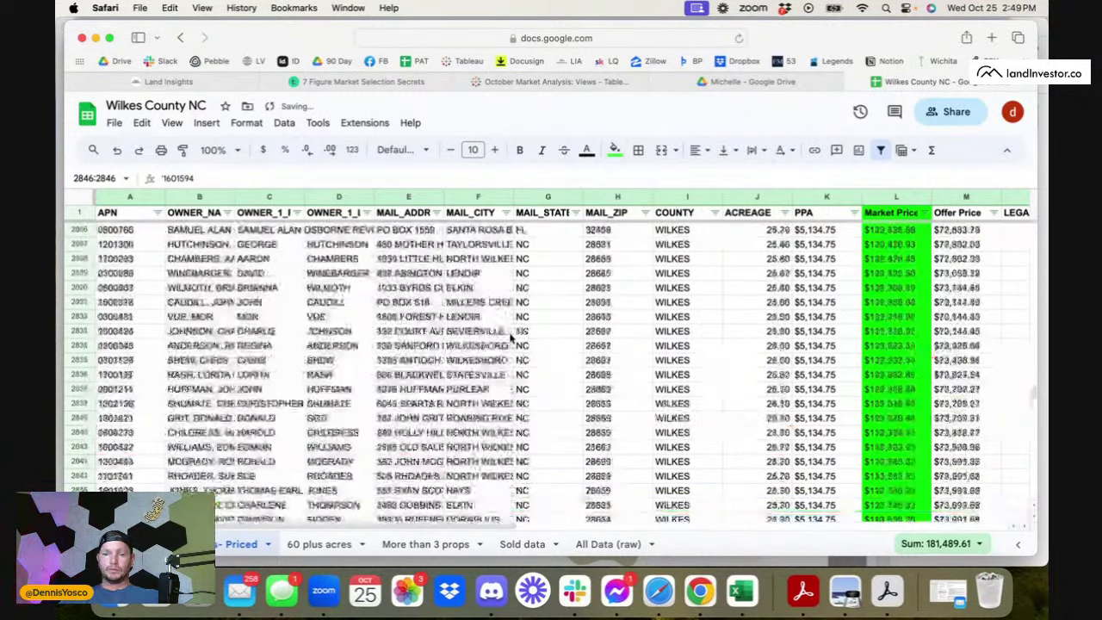
scroll(511, 338, down, 20)
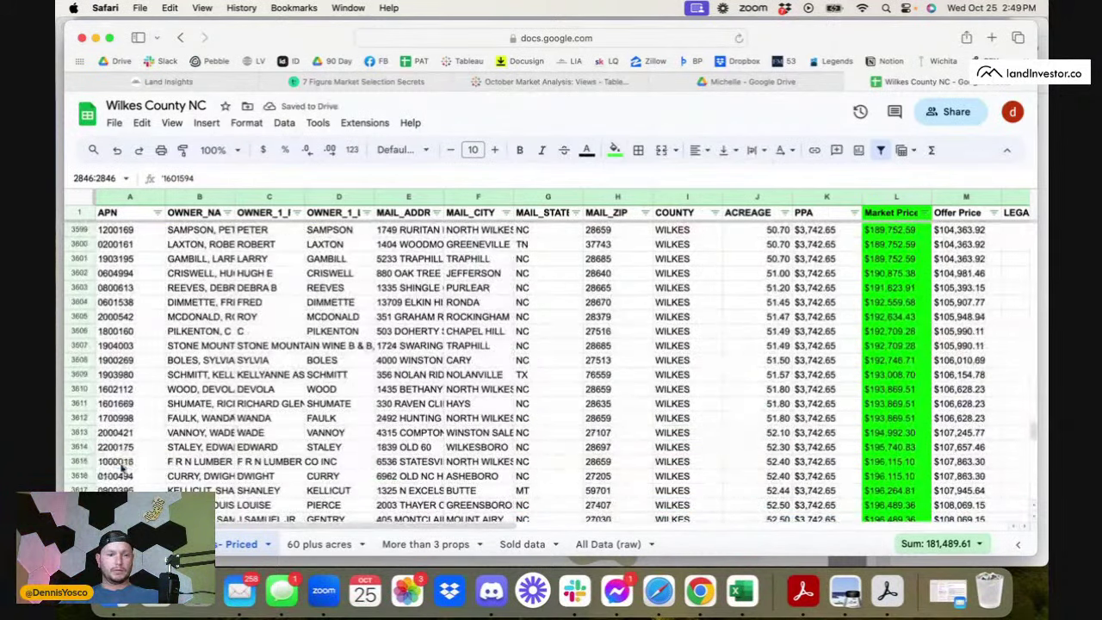
click(120, 463)
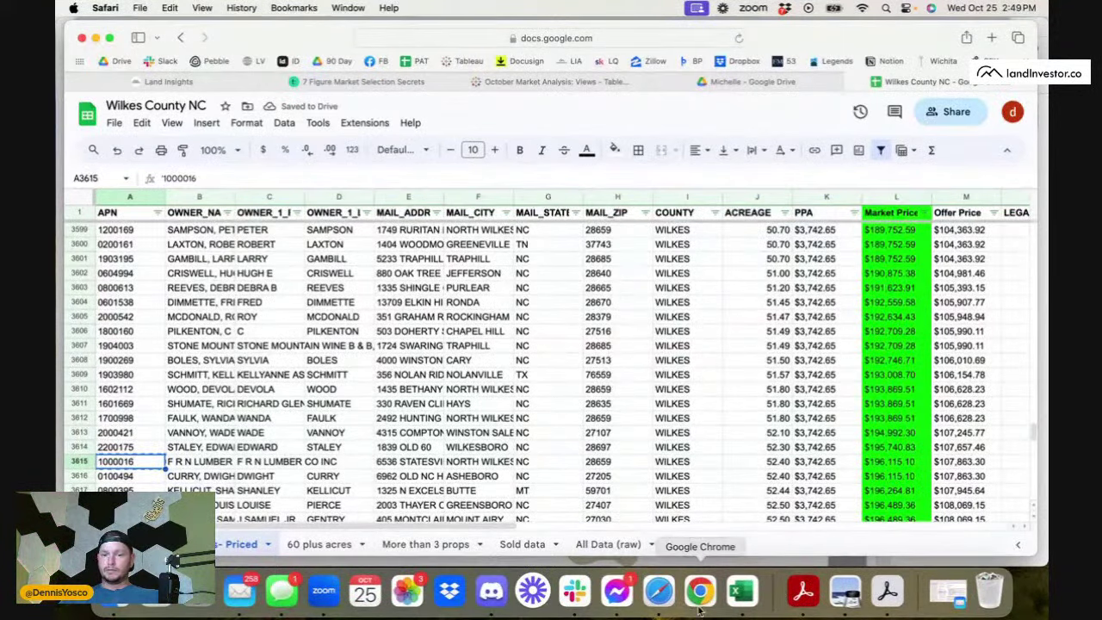
click(700, 591)
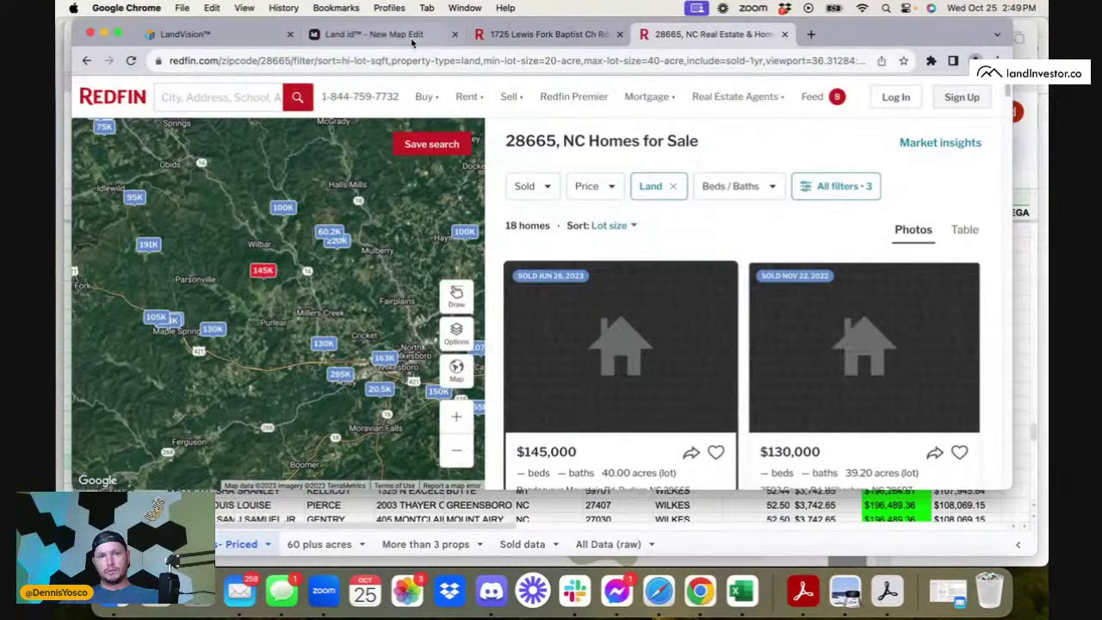
- Look up parcel 1000016 by ID in Land id, then pan the Redfin 28665 map to a new area
click(372, 34)
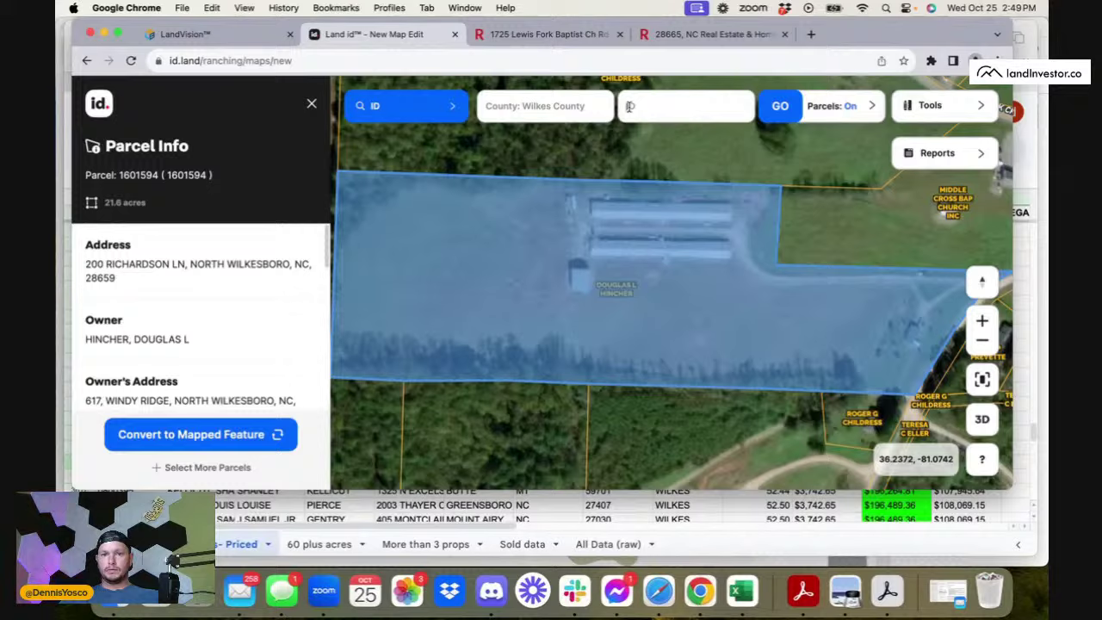
click(629, 106)
text(1000016)
click(676, 142)
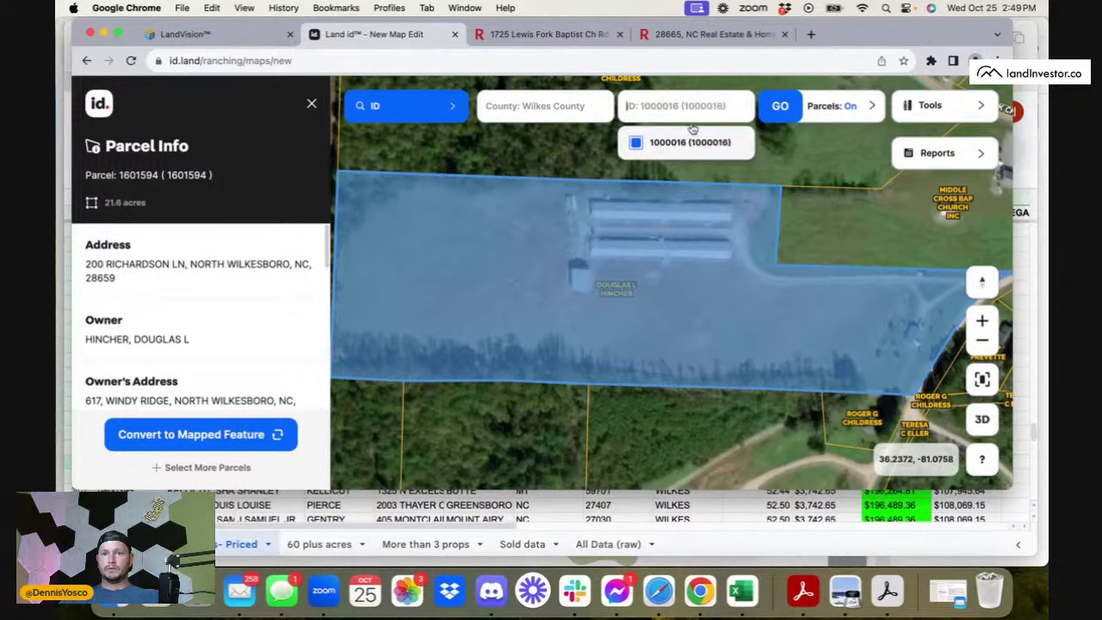
click(779, 107)
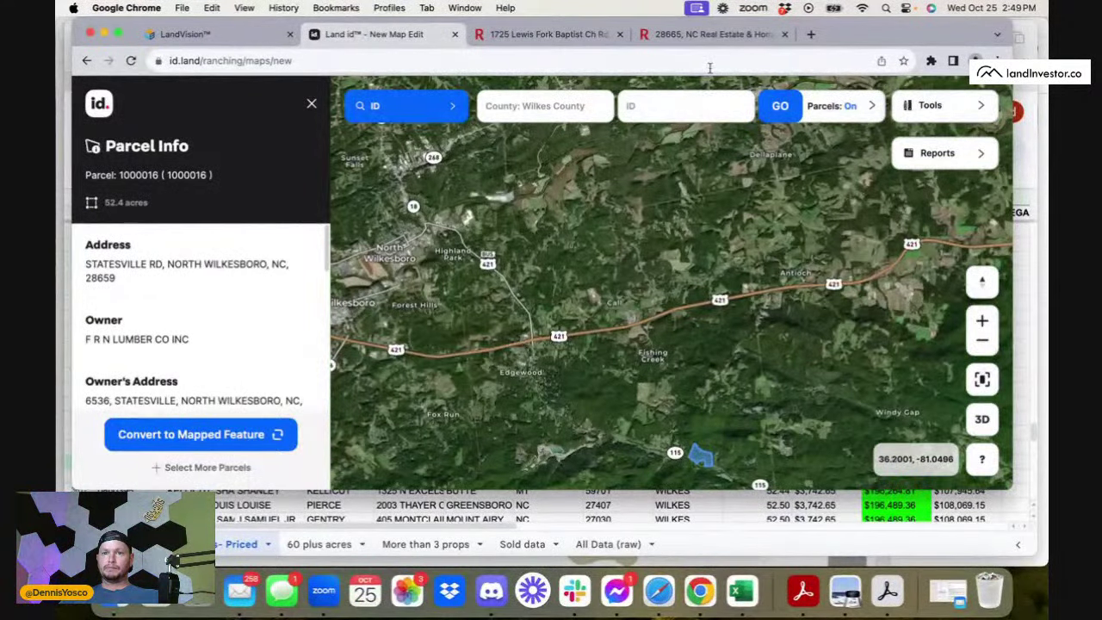
click(697, 35)
drag(343, 418, 239, 276)
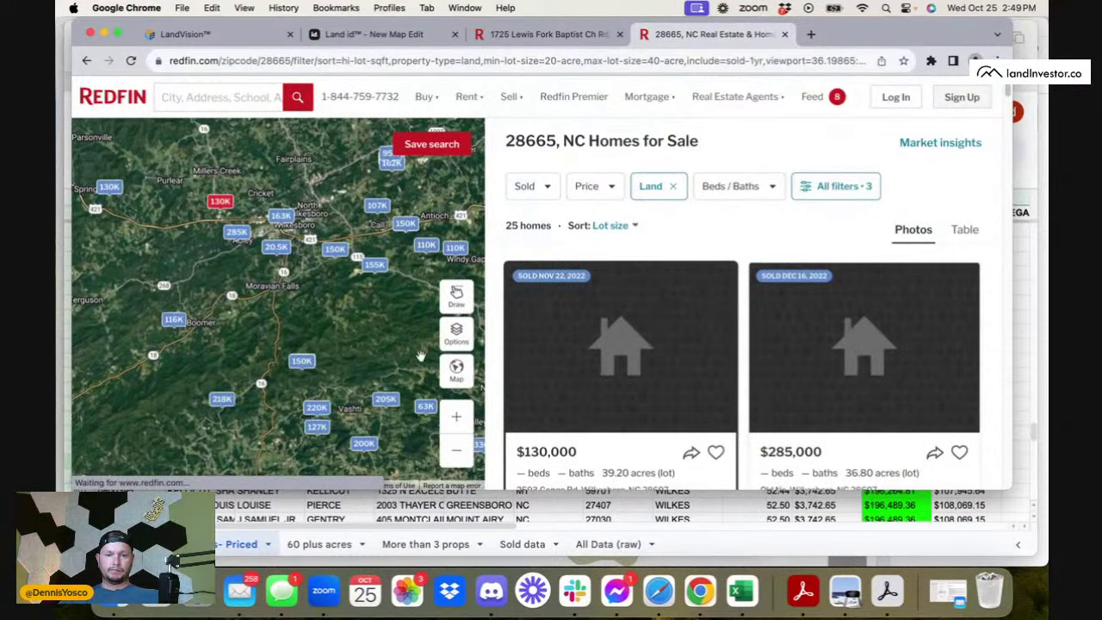
- Filter the Redfin search to lots of 20–100 acres, showing 41 listings
click(844, 191)
scroll(825, 366, down, 5)
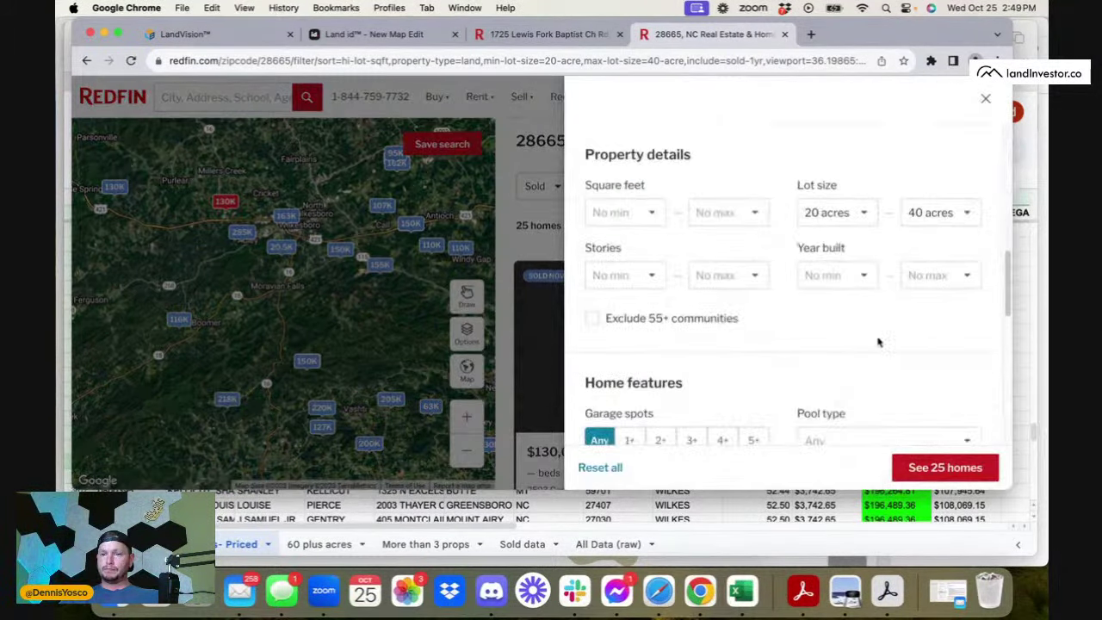
click(861, 213)
click(933, 222)
click(933, 221)
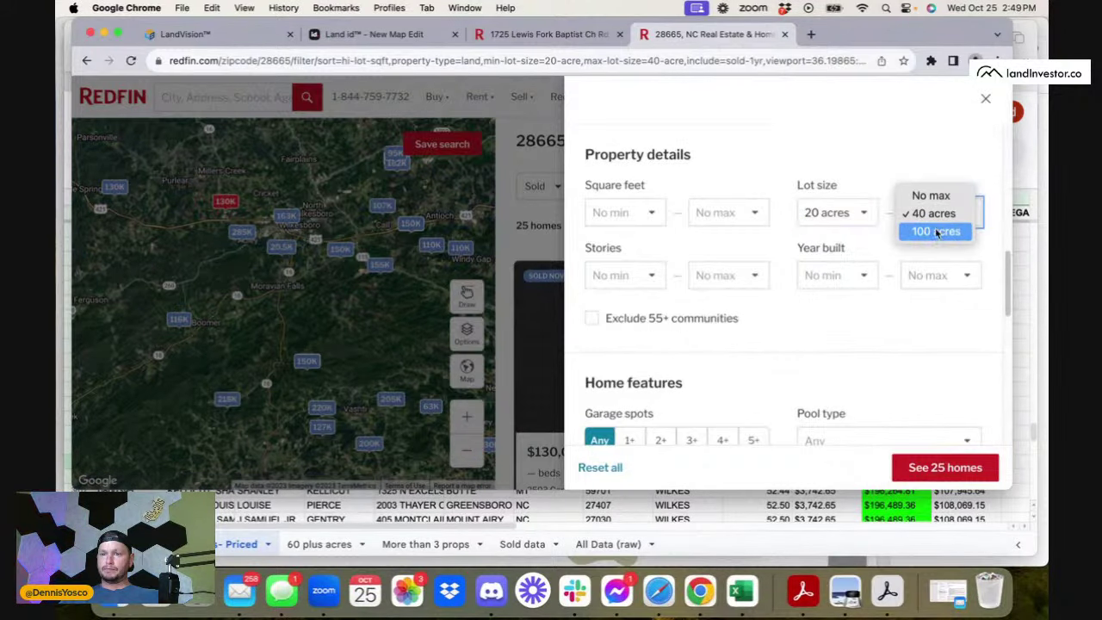
click(937, 232)
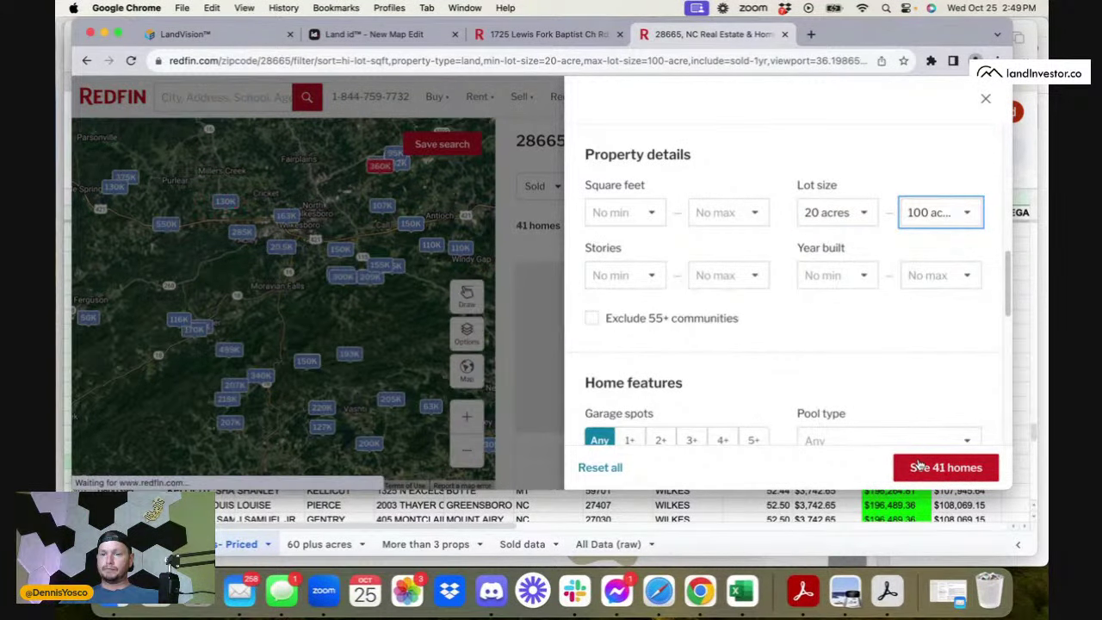
click(944, 468)
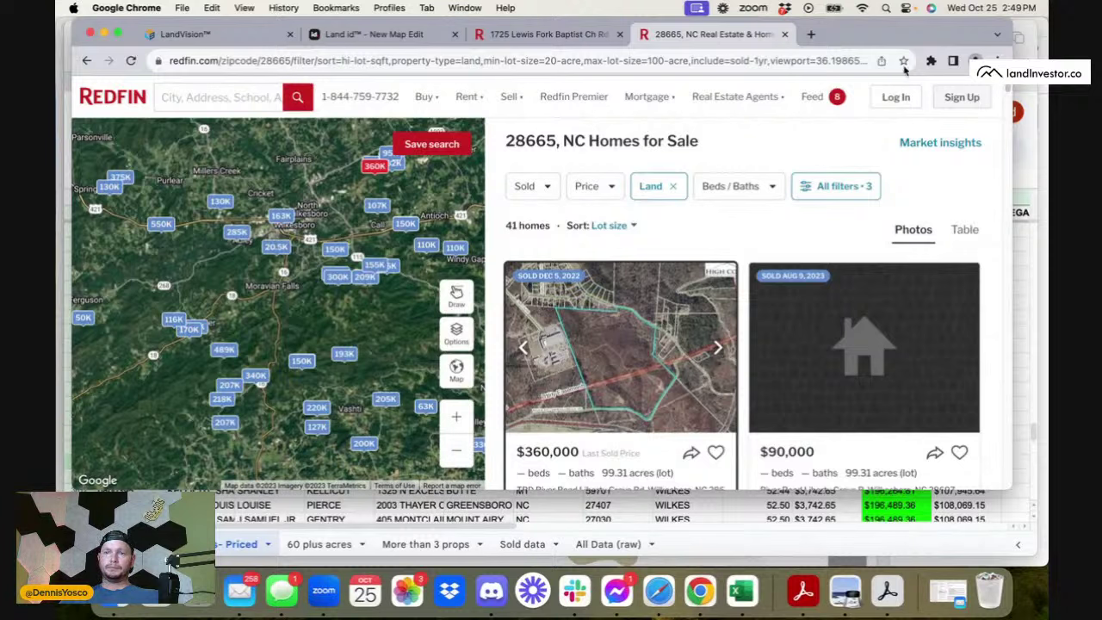
- Clear Pebble's saved properties and save all 40 properties on the page
click(931, 61)
click(818, 159)
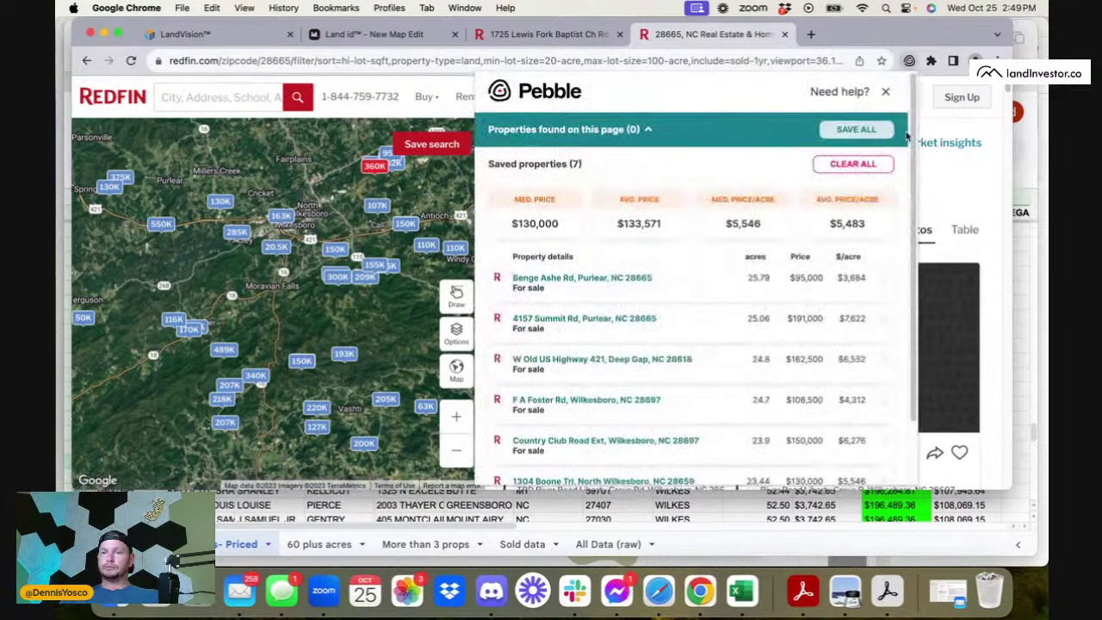
click(843, 170)
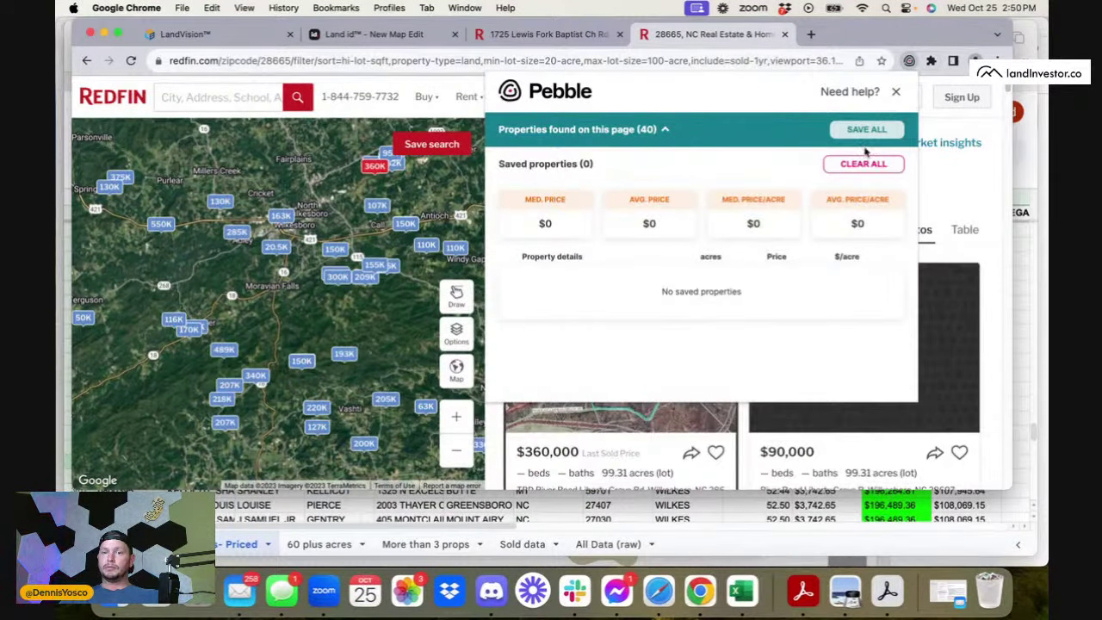
click(864, 130)
- Remove TBD River Road and the other oversized listings from Pebble's saved properties
scroll(885, 284, down, 1)
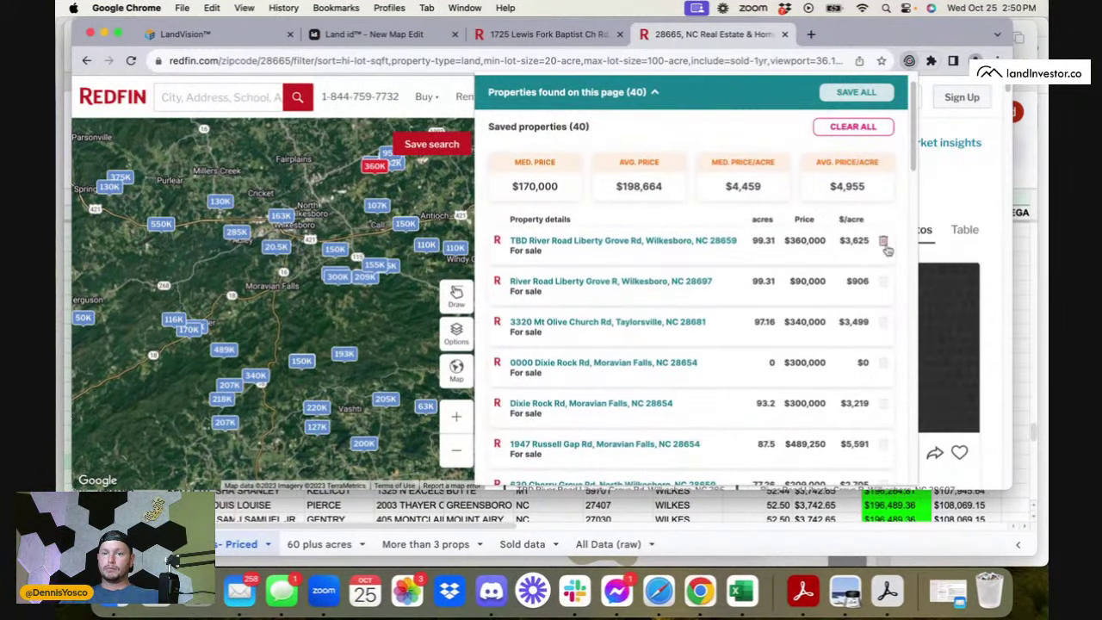
click(883, 243)
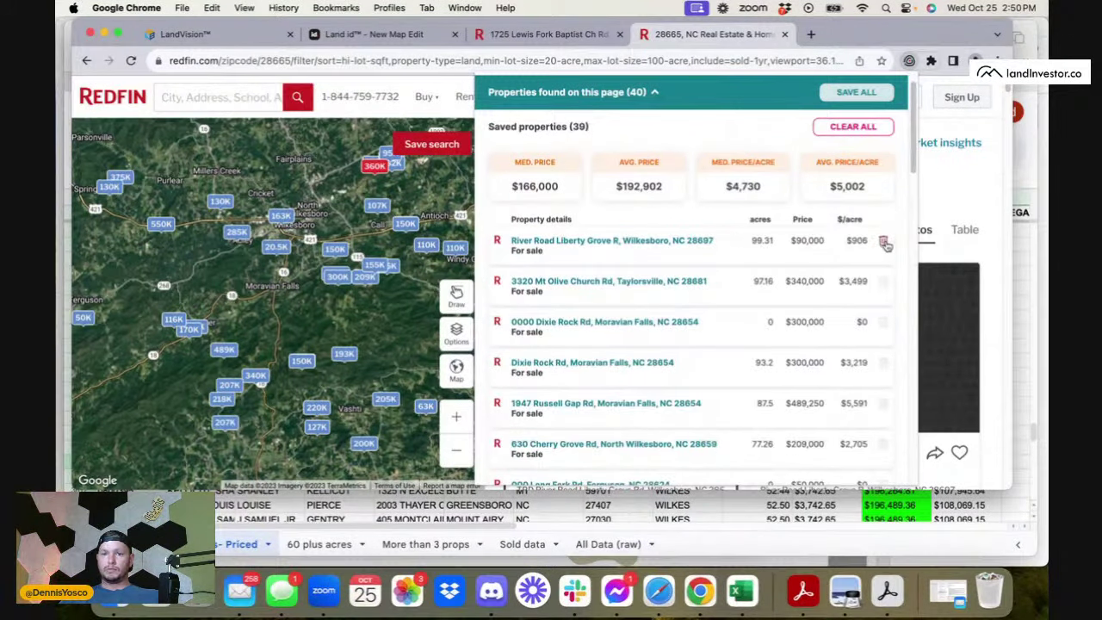
click(884, 244)
click(884, 243)
click(884, 244)
click(884, 244)
click(884, 244)
click(884, 244)
click(884, 244)
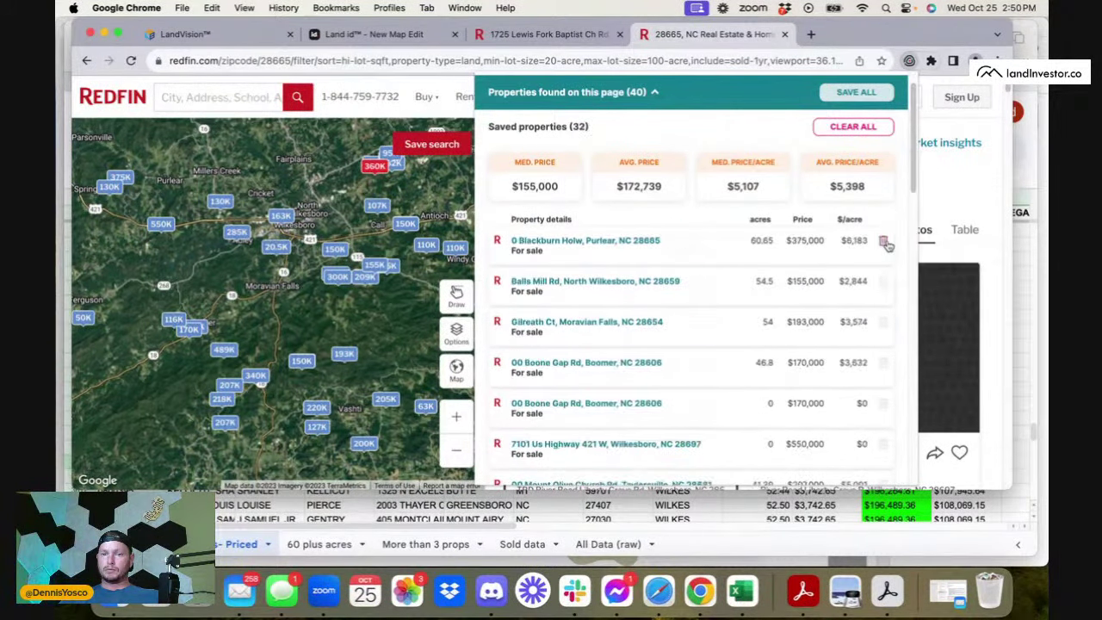
click(885, 244)
click(885, 244)
- Remove the 0-acre listings, Rock Quarry, Balls Mill, Pleasant Hill Church and Treadway Ridge from saved properties
scroll(893, 365, down, 10)
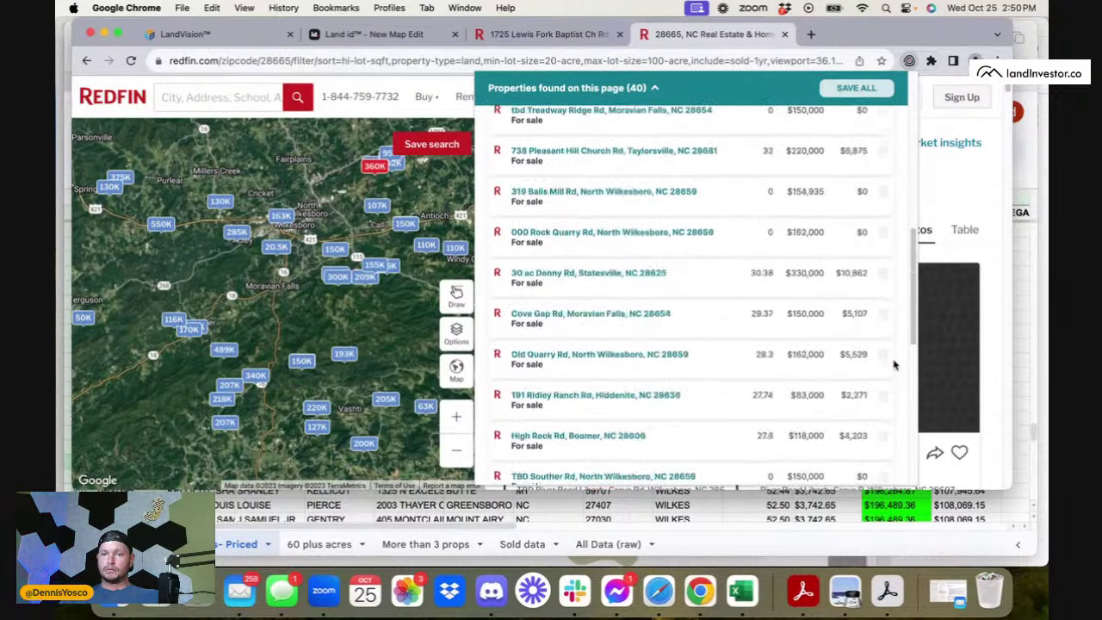
scroll(894, 365, up, 10)
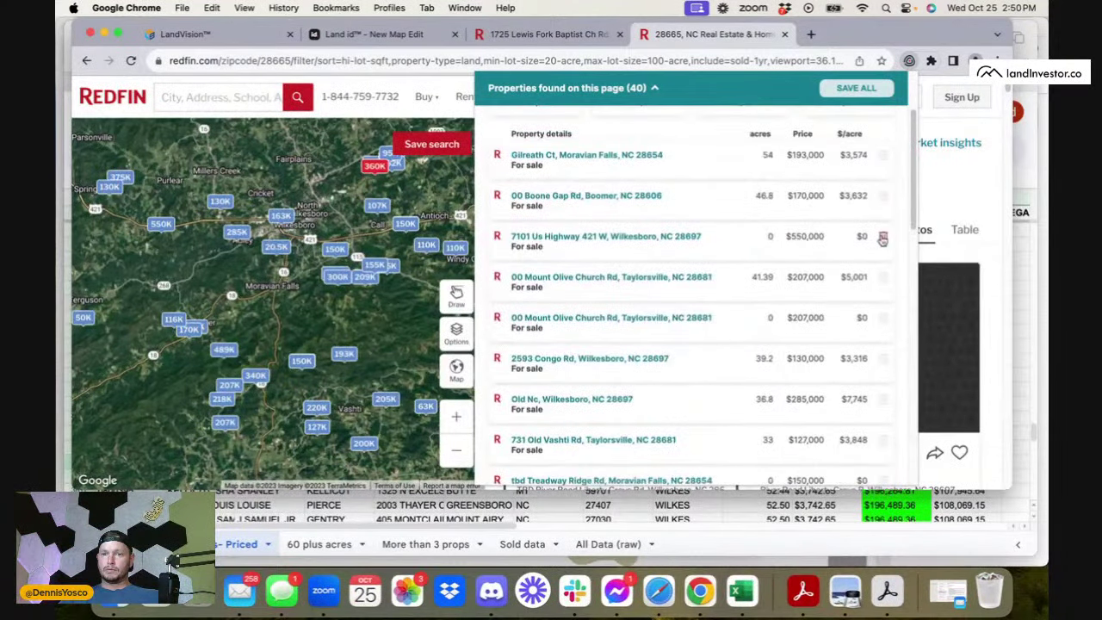
click(883, 241)
click(883, 240)
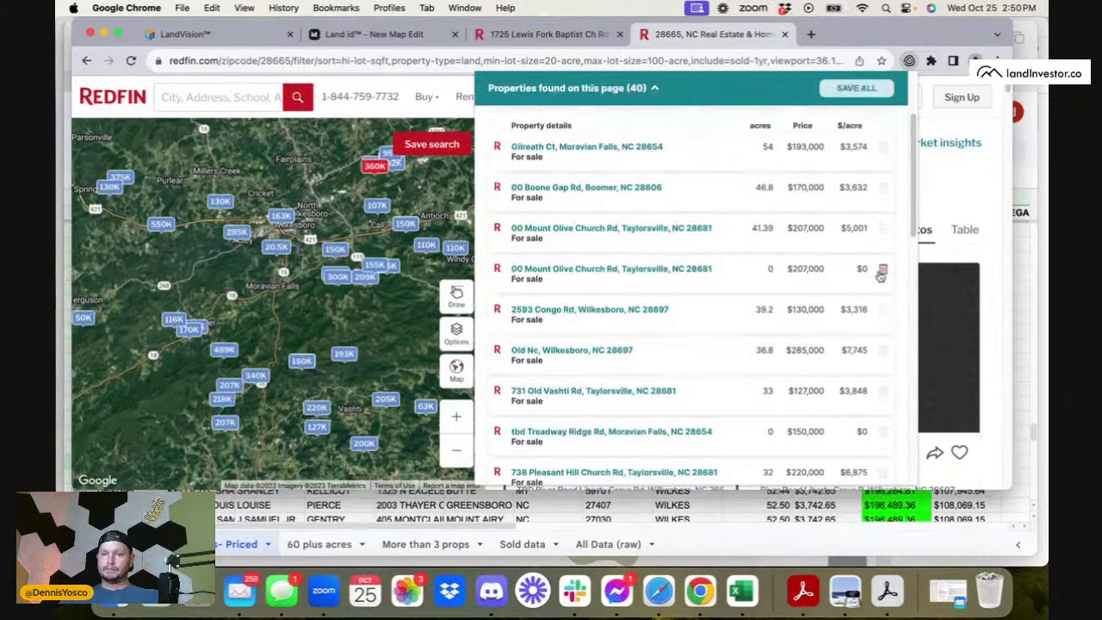
click(882, 272)
scroll(894, 405, down, 10)
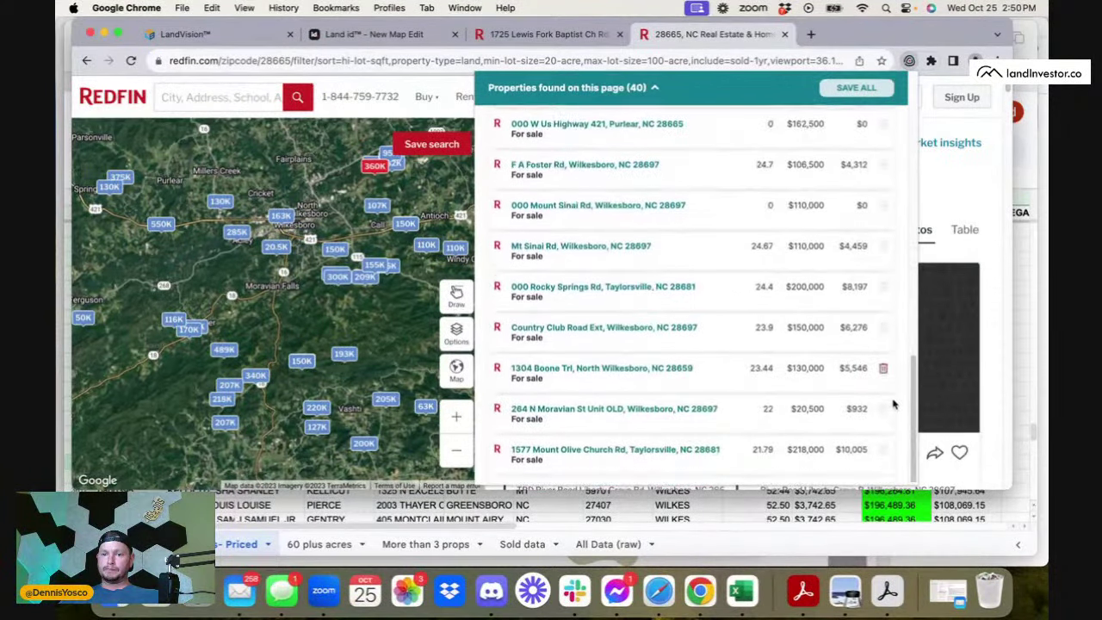
scroll(885, 451, up, 5)
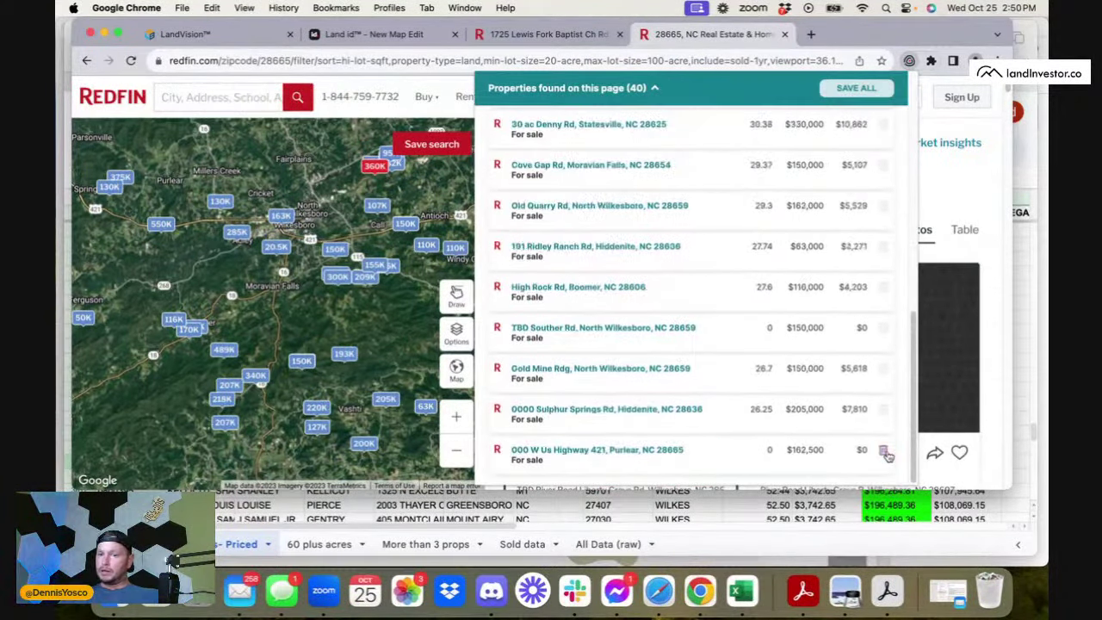
scroll(887, 456, up, 3)
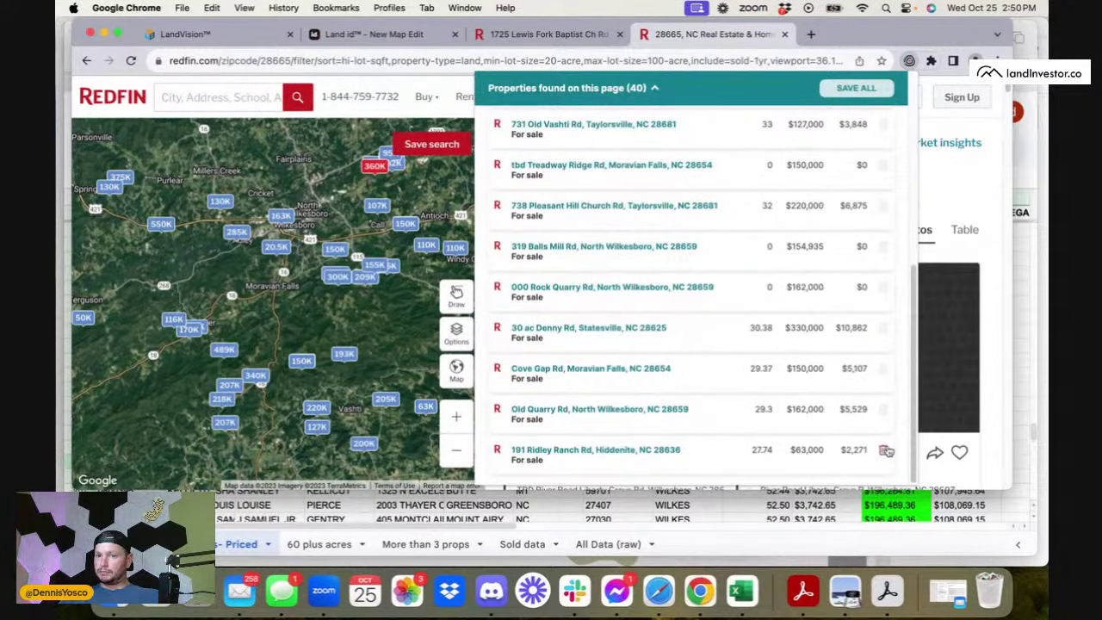
click(884, 289)
click(886, 289)
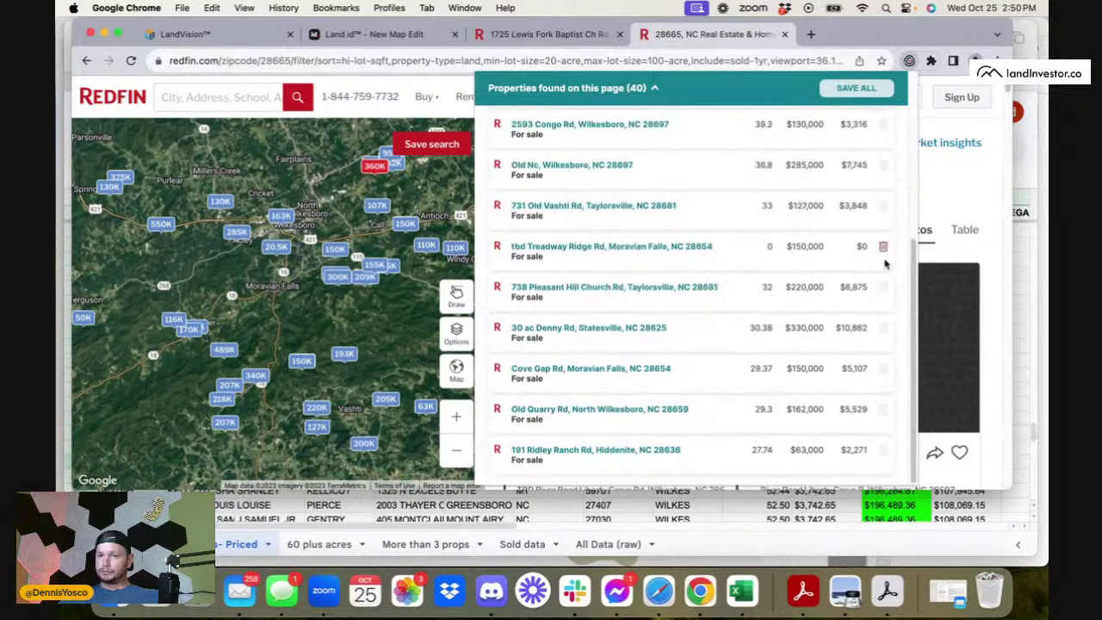
click(884, 288)
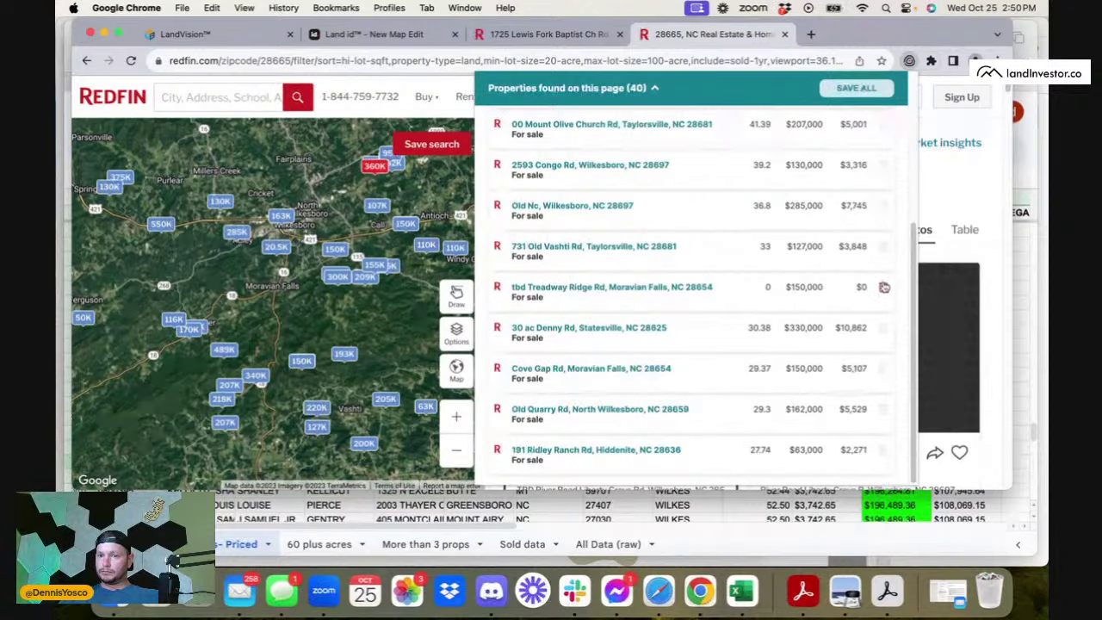
click(884, 287)
- Update the saved properties at the 30 ac Denny Rd row, leaving 6 saved comps
scroll(862, 289, up, 5)
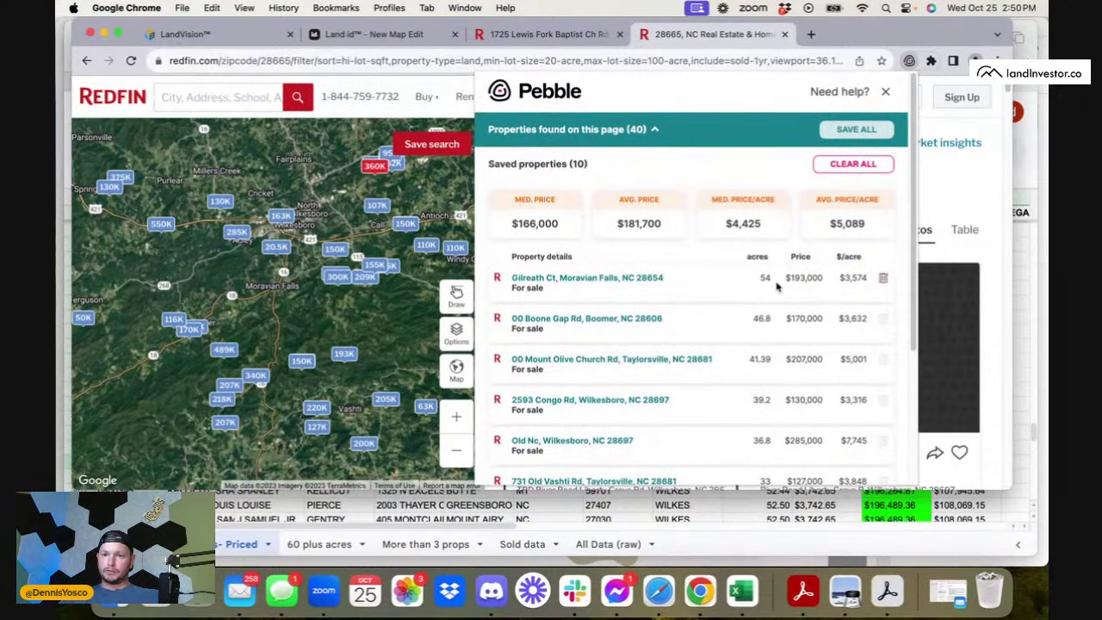
scroll(801, 344, down, 1)
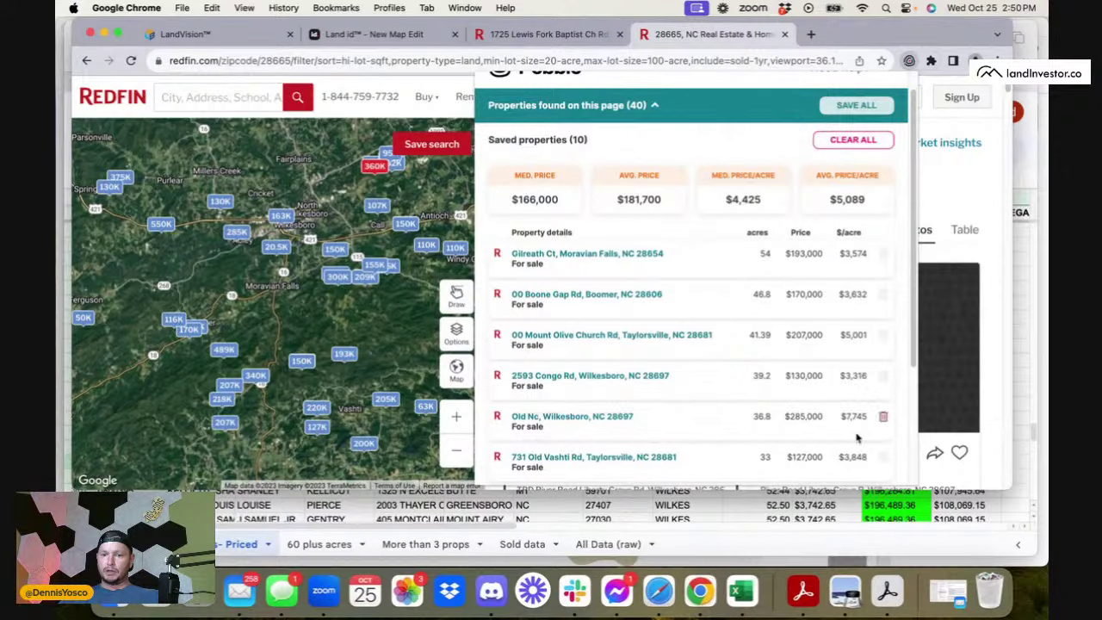
scroll(860, 440, down, 4)
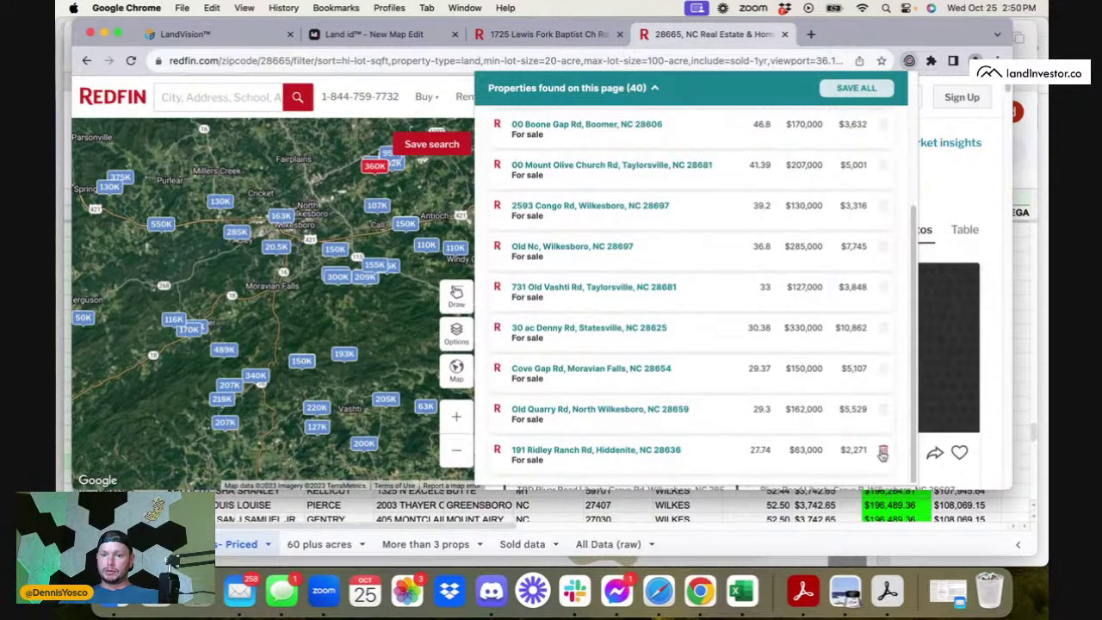
scroll(884, 453, up, 2)
scroll(884, 453, up, 1)
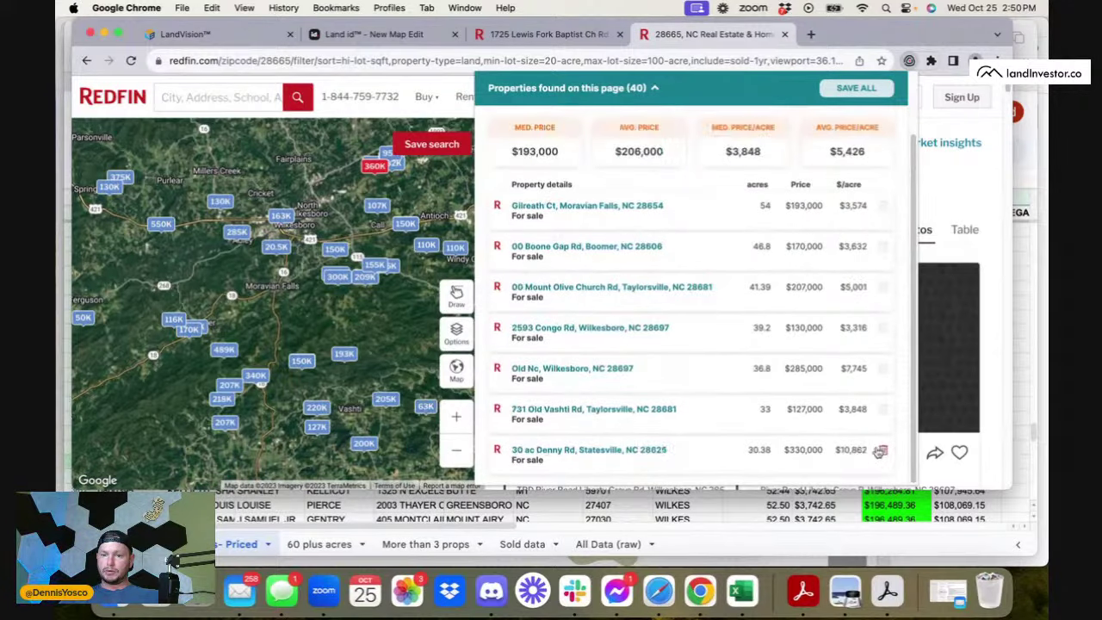
click(887, 453)
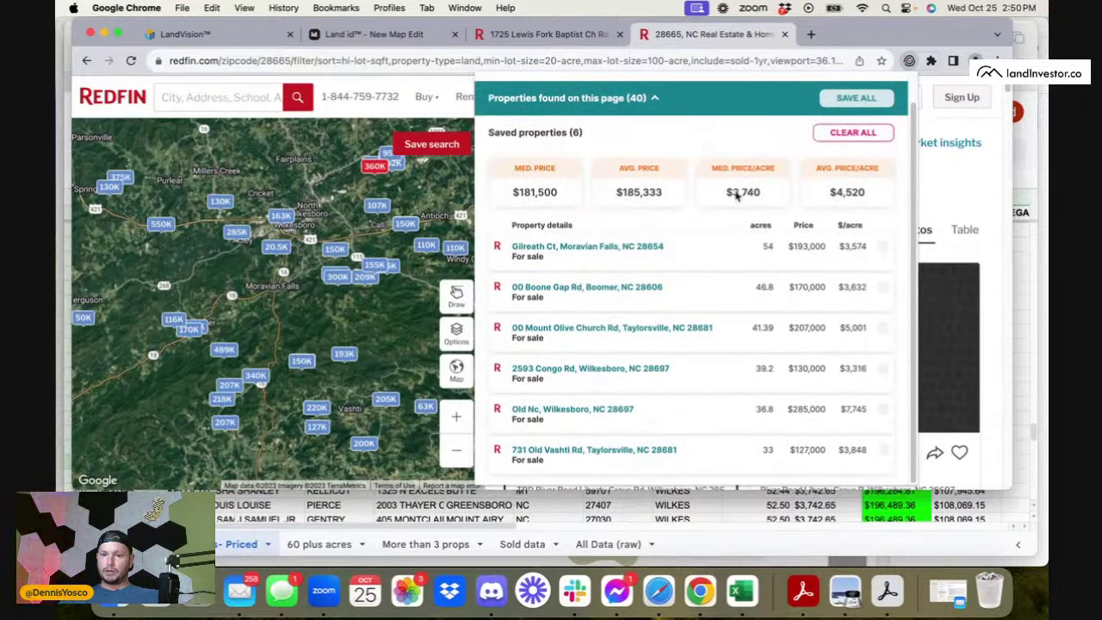
click(651, 536)
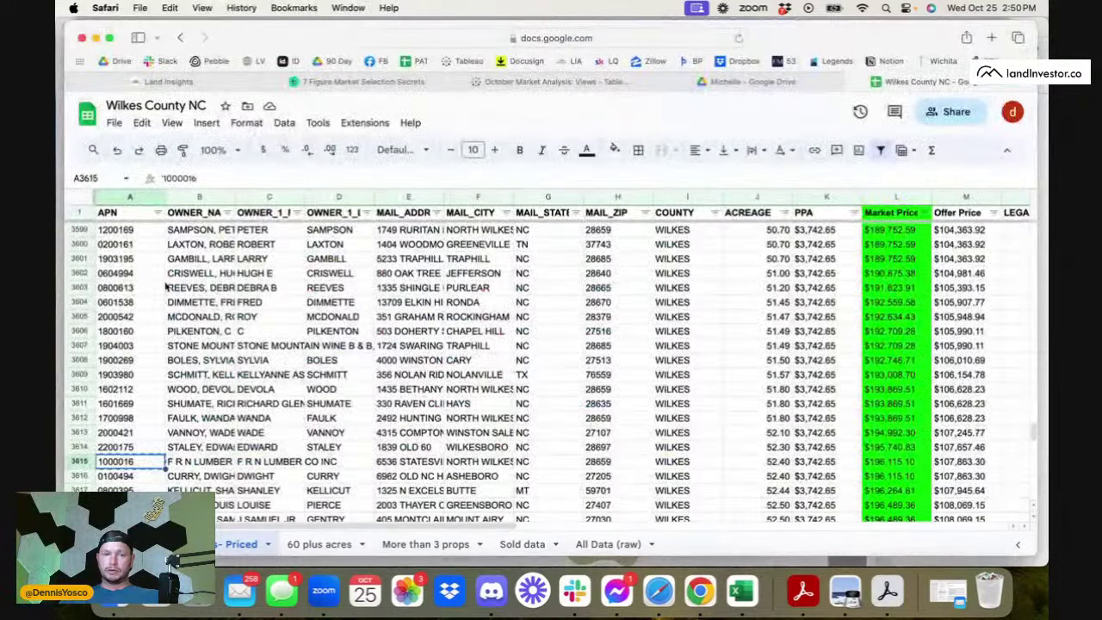
- Fill row 3615 bright green
click(78, 460)
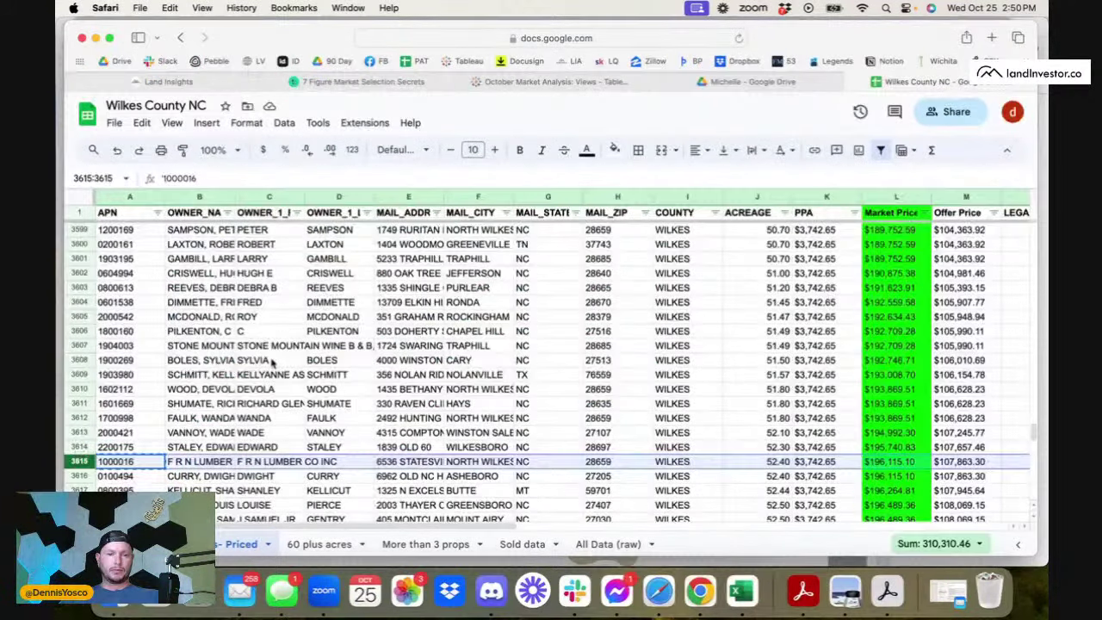
click(614, 150)
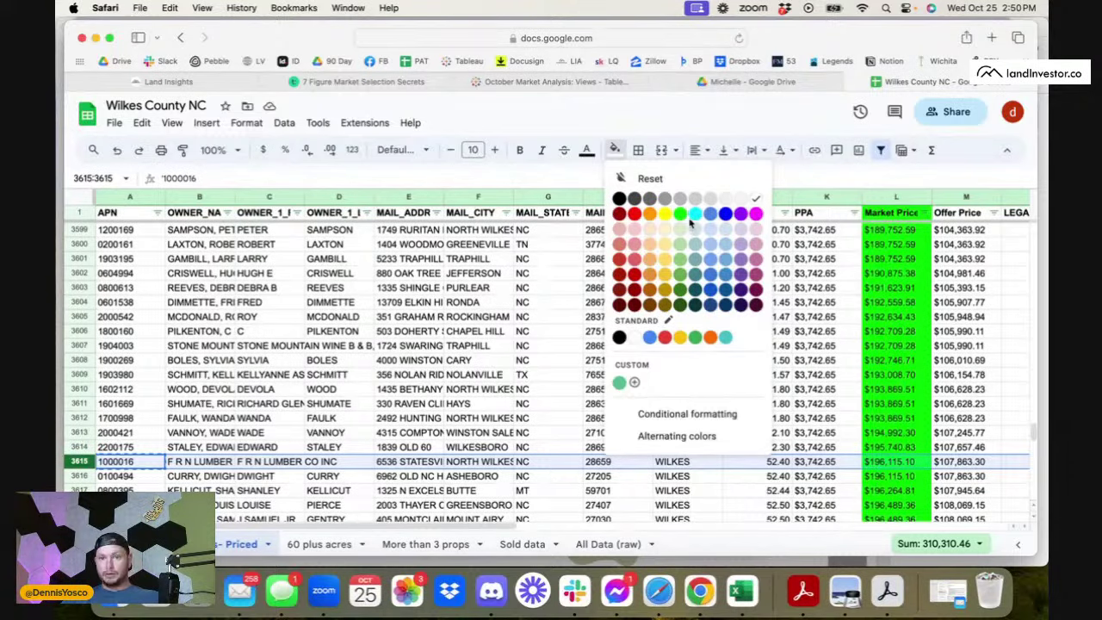
click(680, 213)
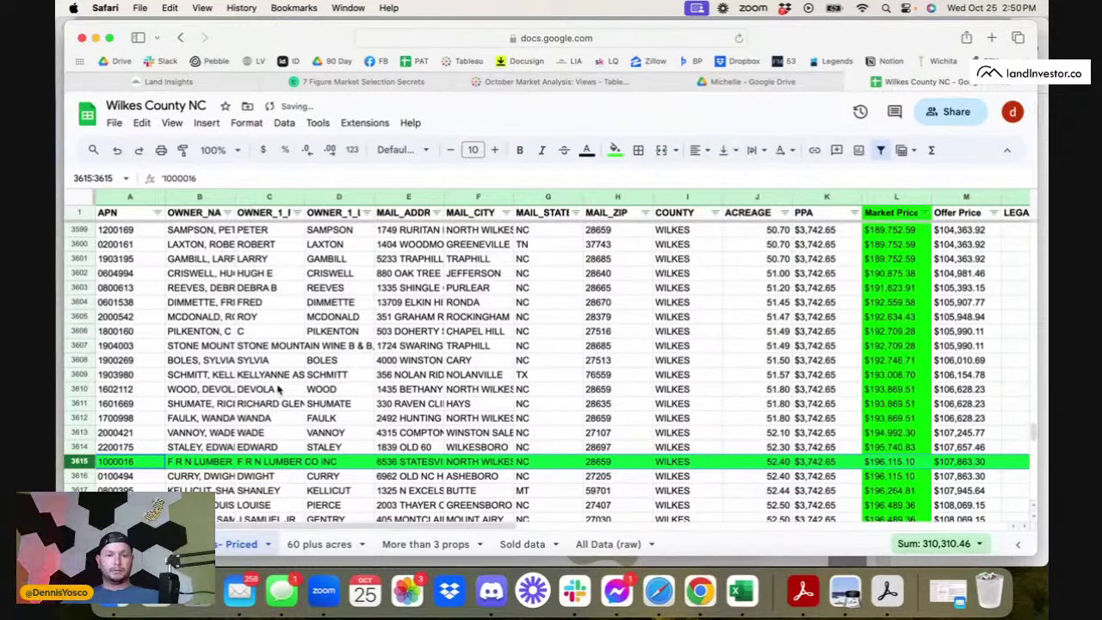
scroll(277, 391, down, 15)
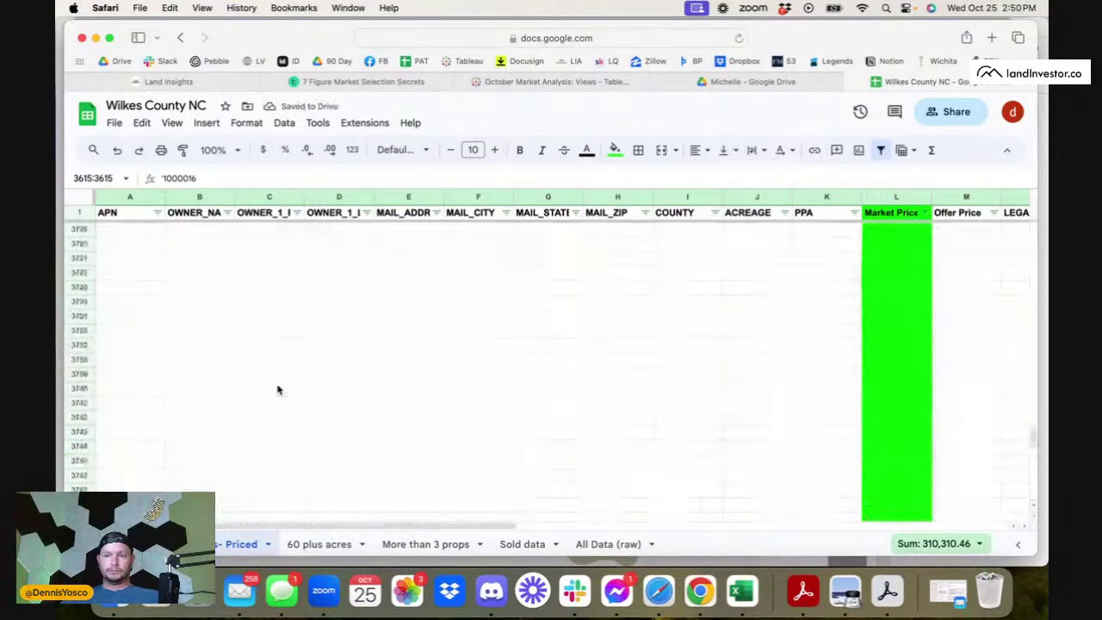
scroll(277, 390, up, 10)
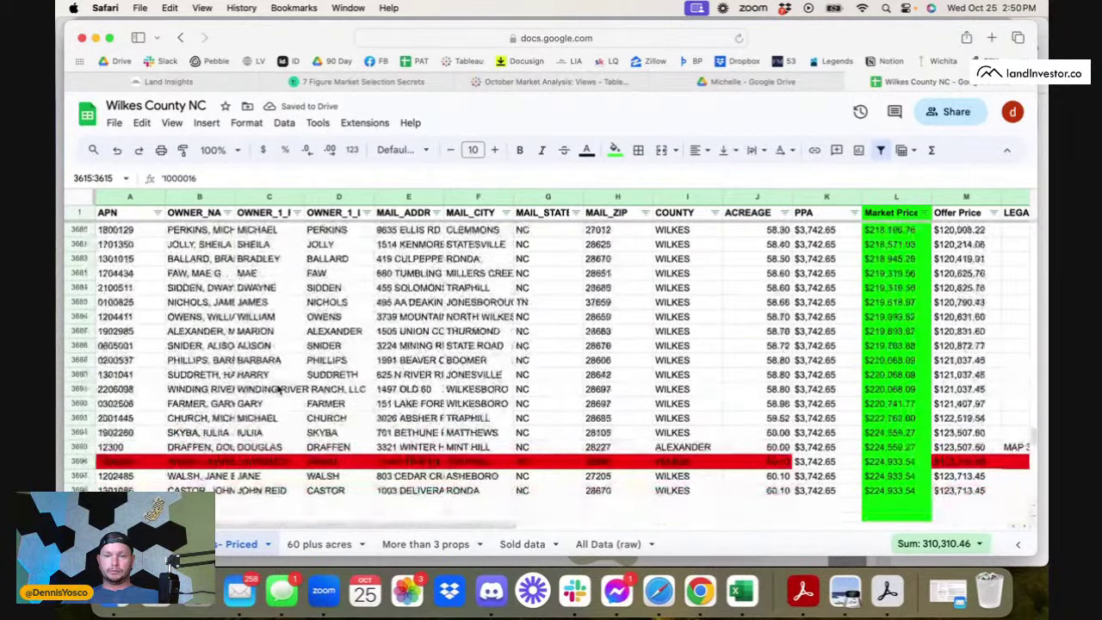
scroll(277, 390, up, 10)
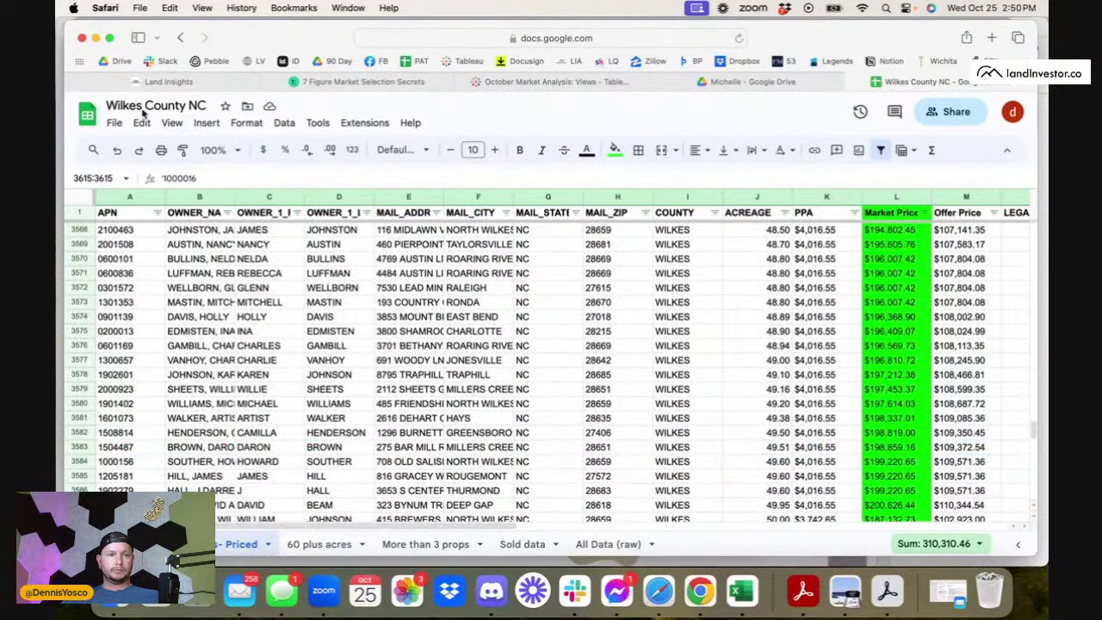
- Rename the spreadsheet to '$RTM-Wilkes County NC- Reviewed'
click(109, 104)
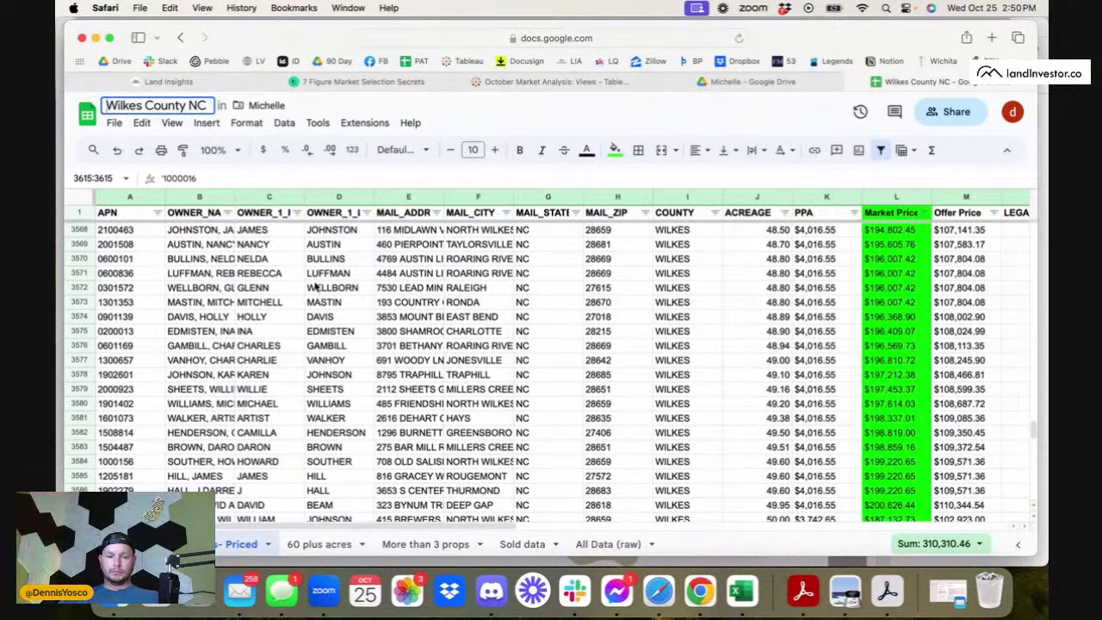
text($RTM-)
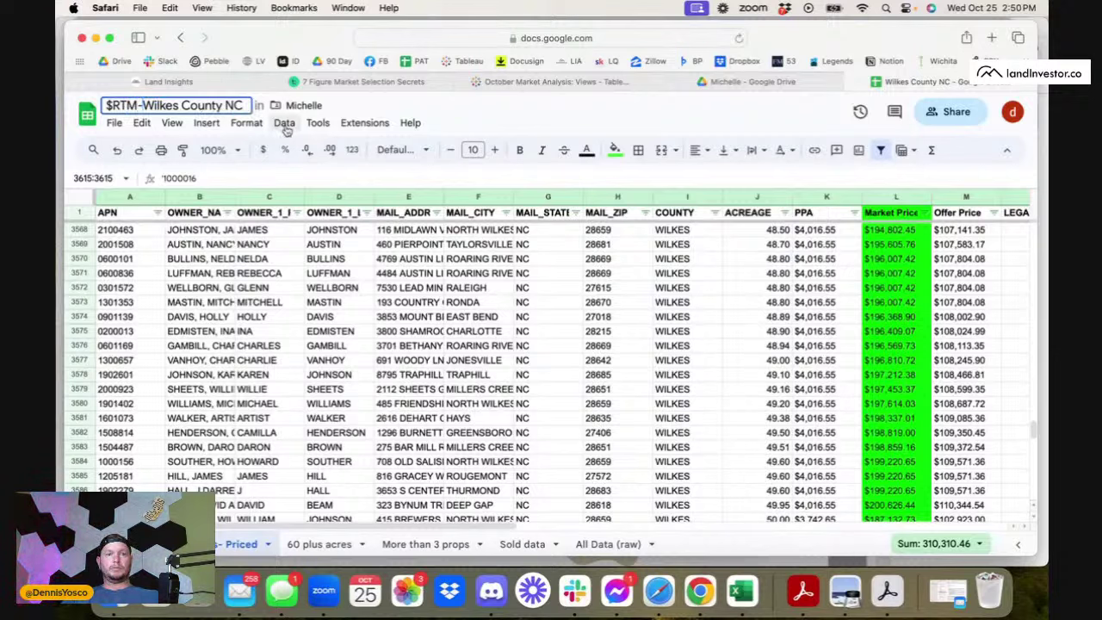
text( R)
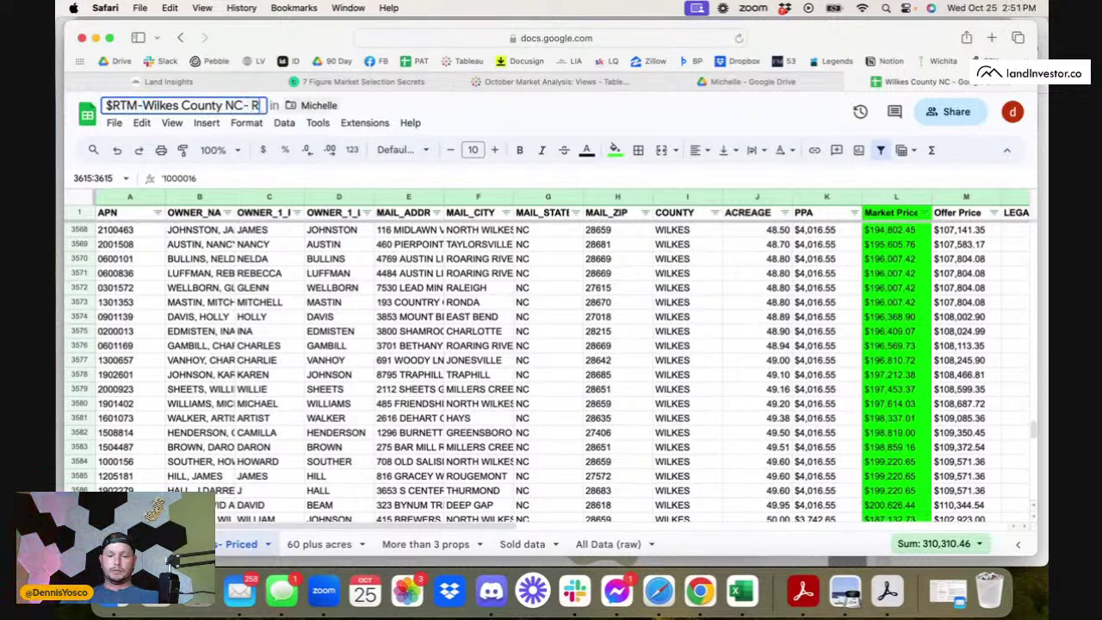
text(Eviewed)
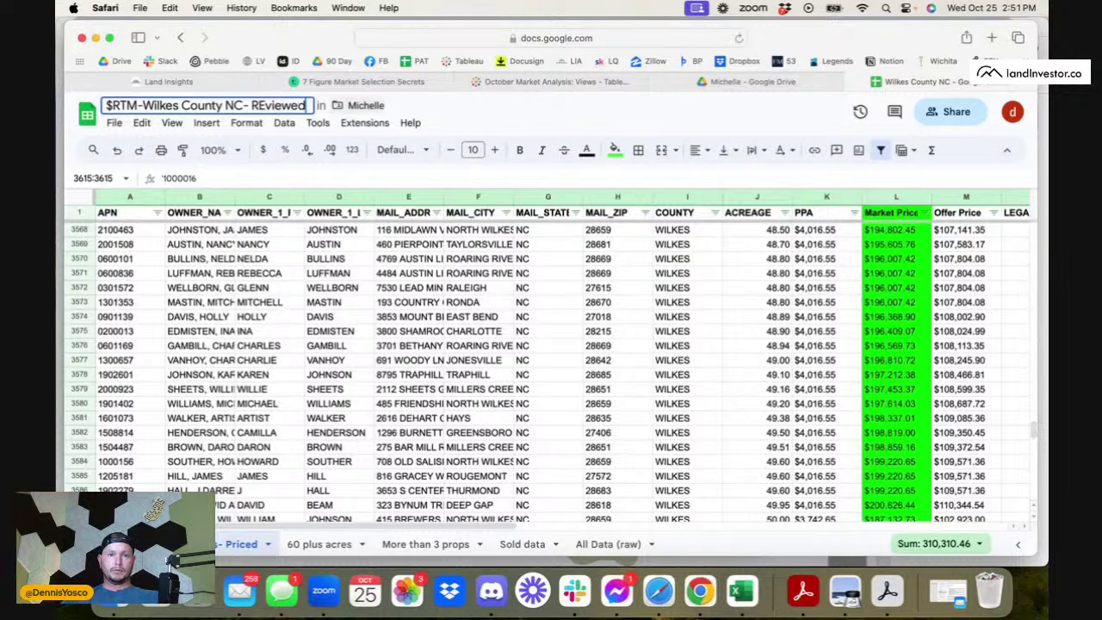
key(BackSpace)
key(BackSpace)
key(BackSpace)
key(BackSpace)
key(BackSpace)
key(BackSpace)
text(e)
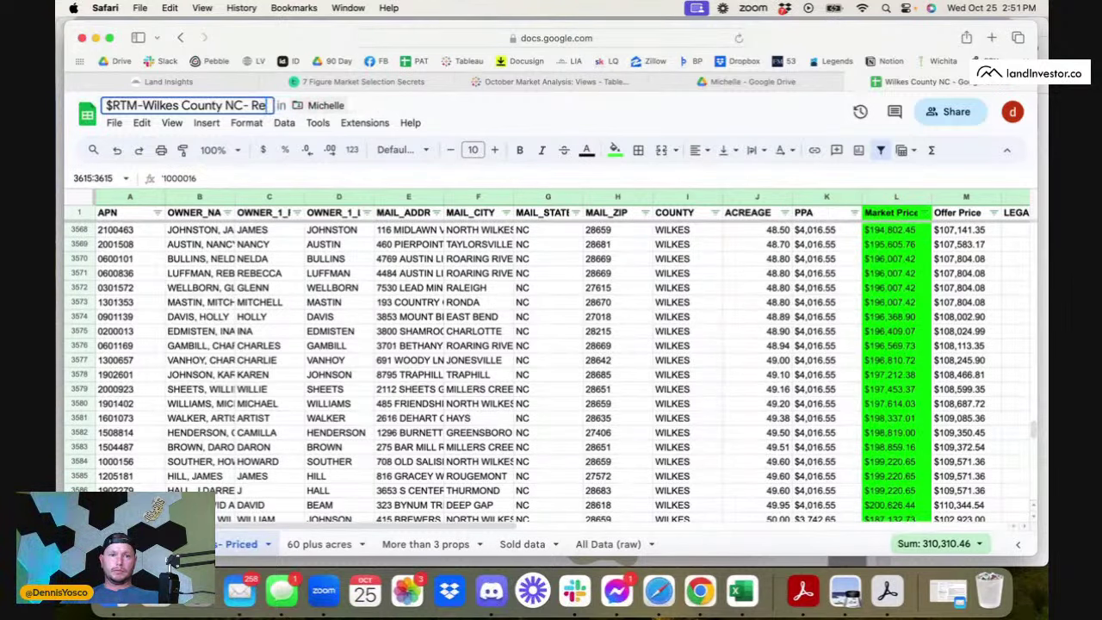
text(viewed)
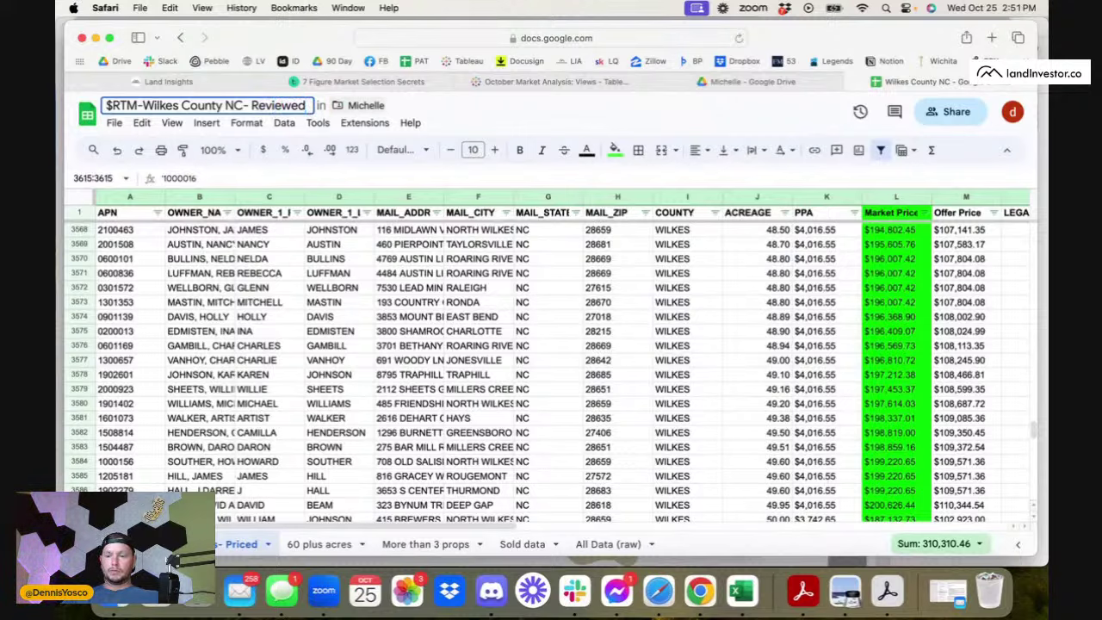
key(Return)
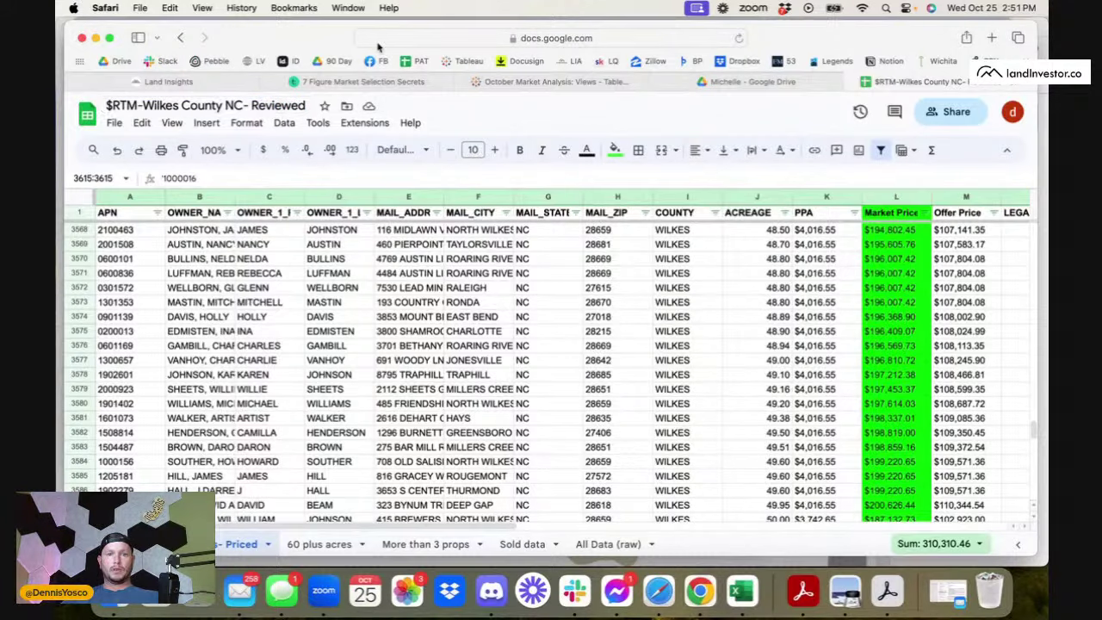
click(752, 84)
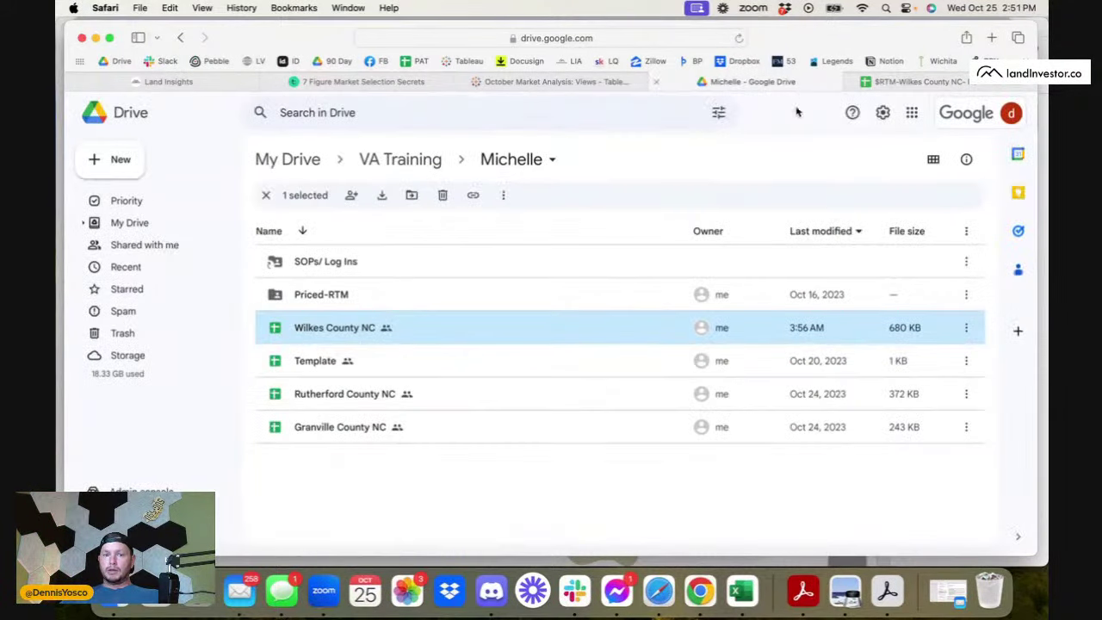
- Go from My Drive into the Split Counties Jeff/DJ folder and open the Caswell County NC spreadsheet
click(348, 349)
key(shift+Down)
click(353, 328)
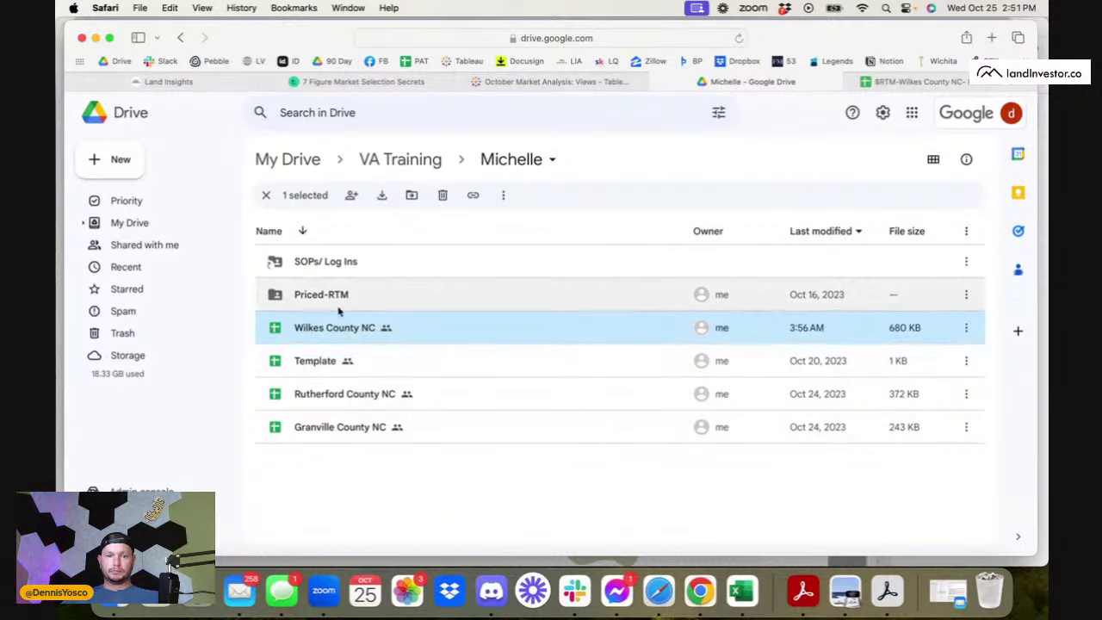
click(410, 160)
click(288, 159)
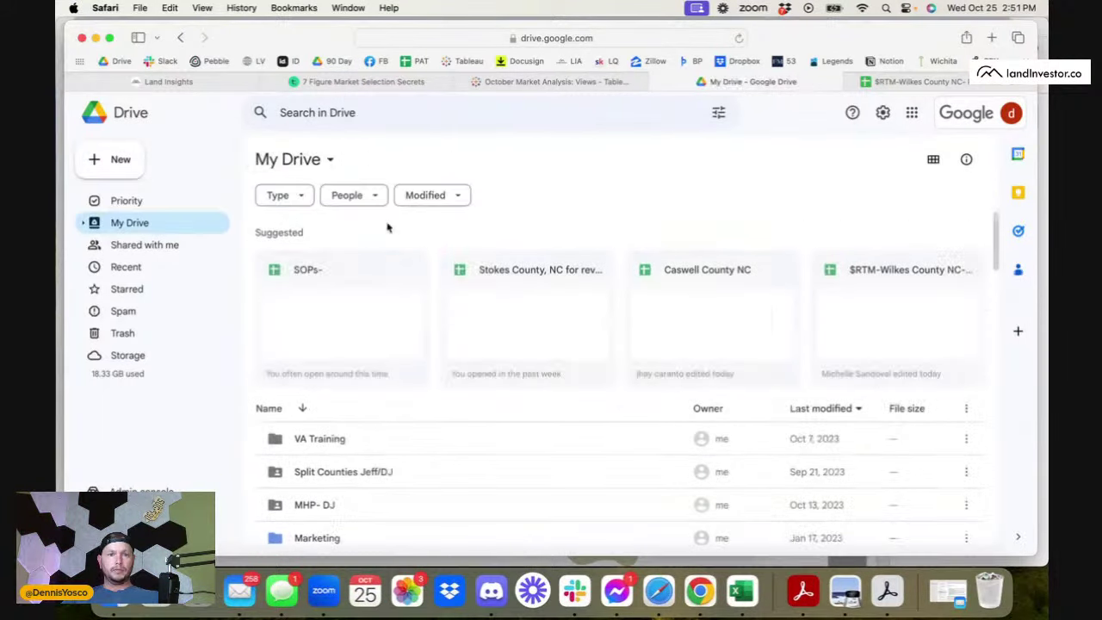
double_click(360, 472)
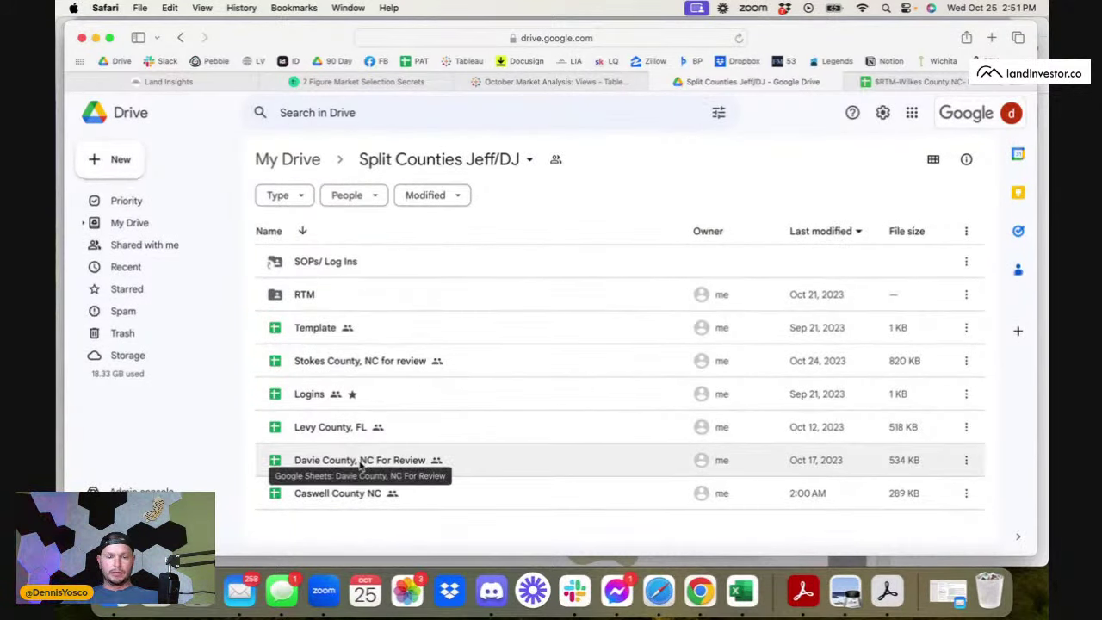
double_click(336, 503)
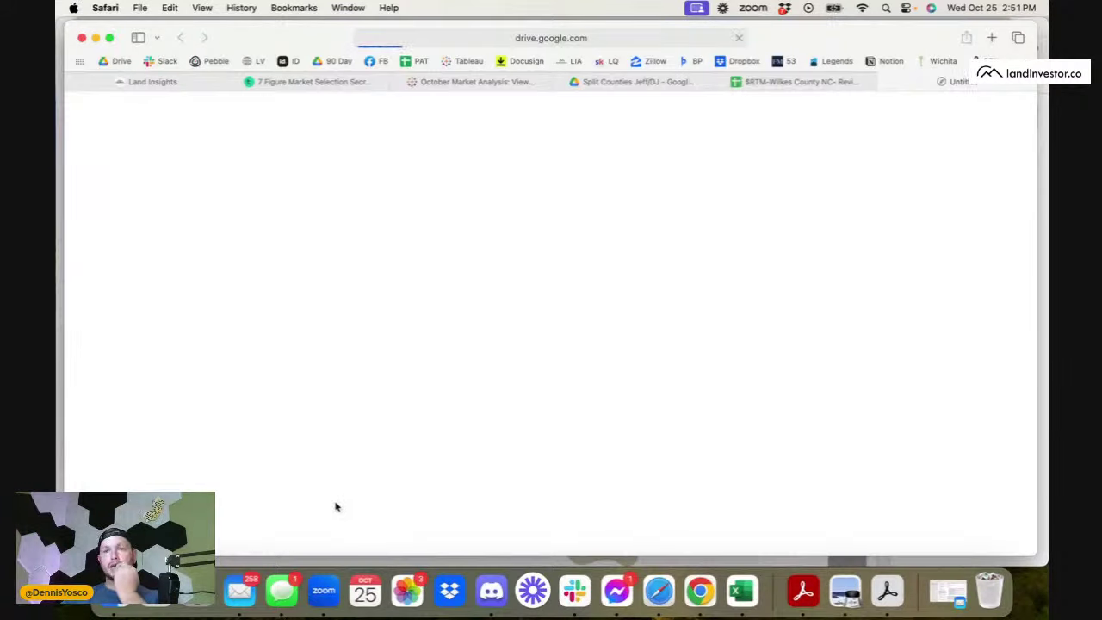
- Browse the Caswell County '5-60 acres - Priced' sheet
scroll(336, 507, down, 5)
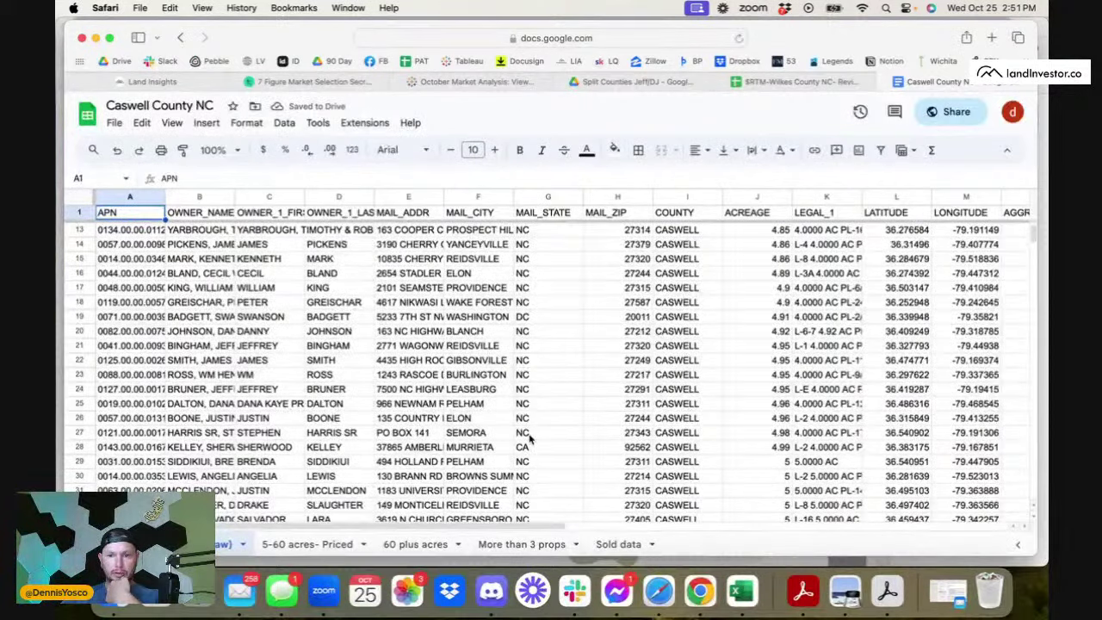
scroll(529, 440, right, 2)
key(alt+Down)
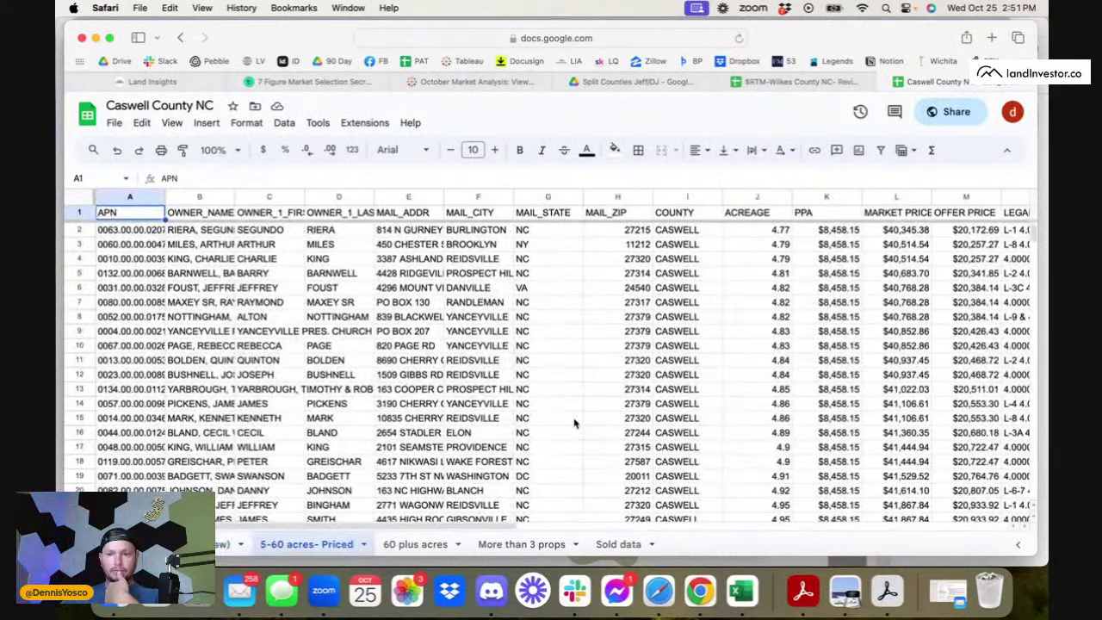
scroll(574, 423, right, 5)
scroll(575, 423, left, 5)
scroll(575, 423, down, 15)
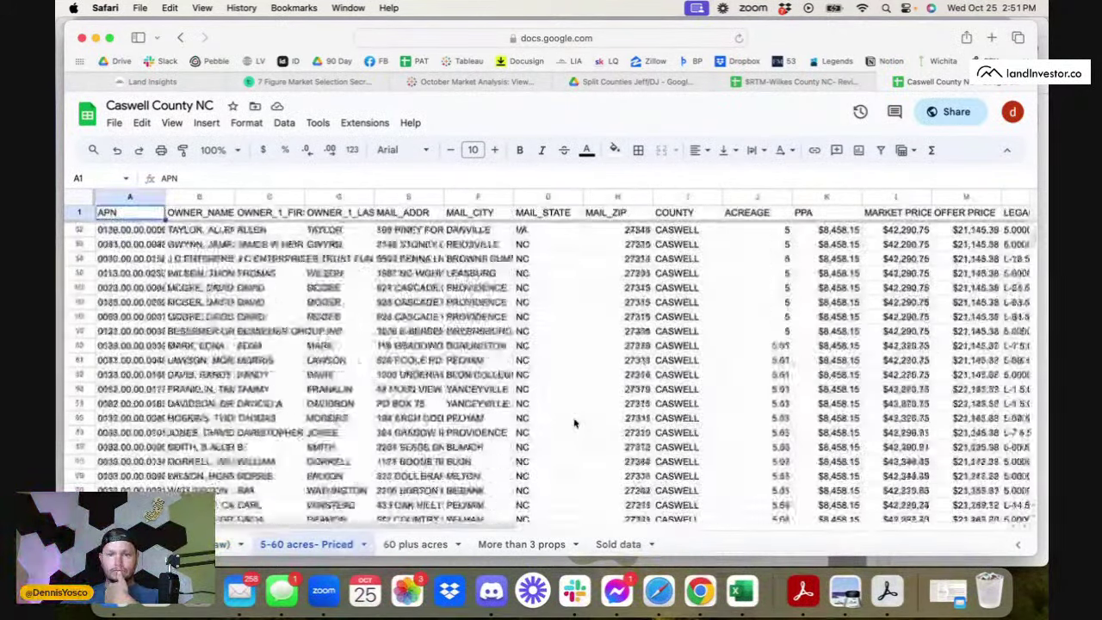
scroll(574, 423, down, 20)
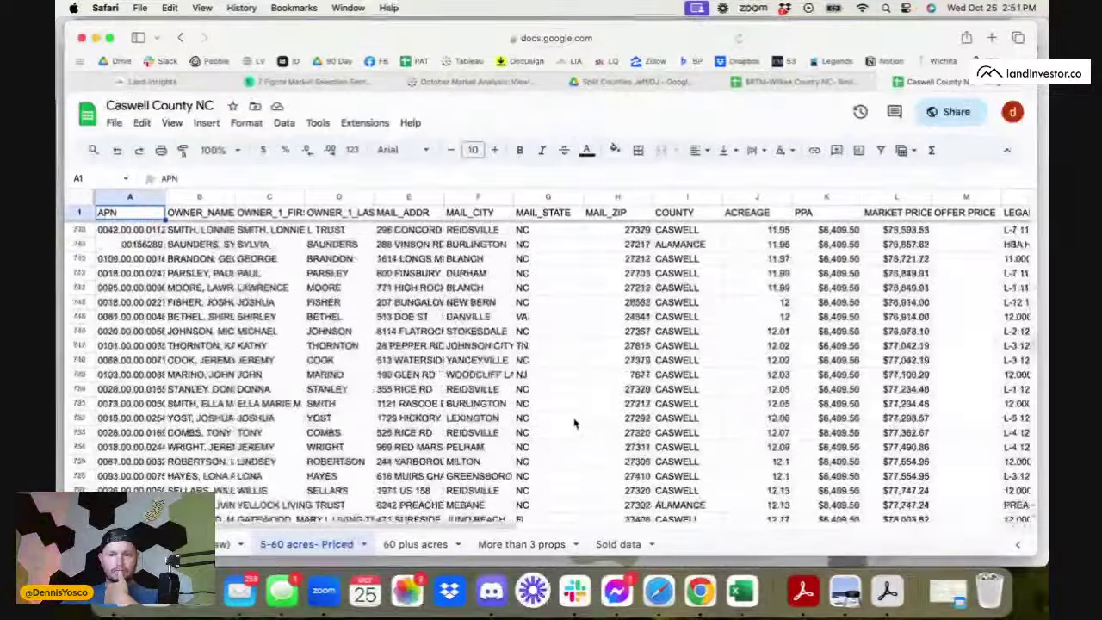
scroll(575, 423, down, 20)
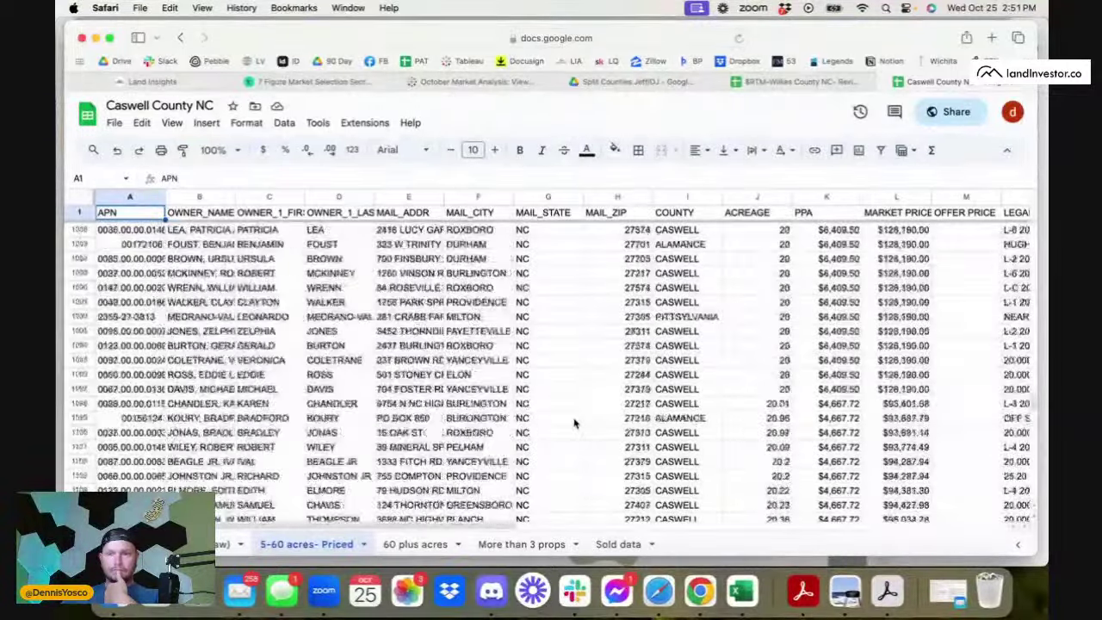
scroll(574, 423, up, 20)
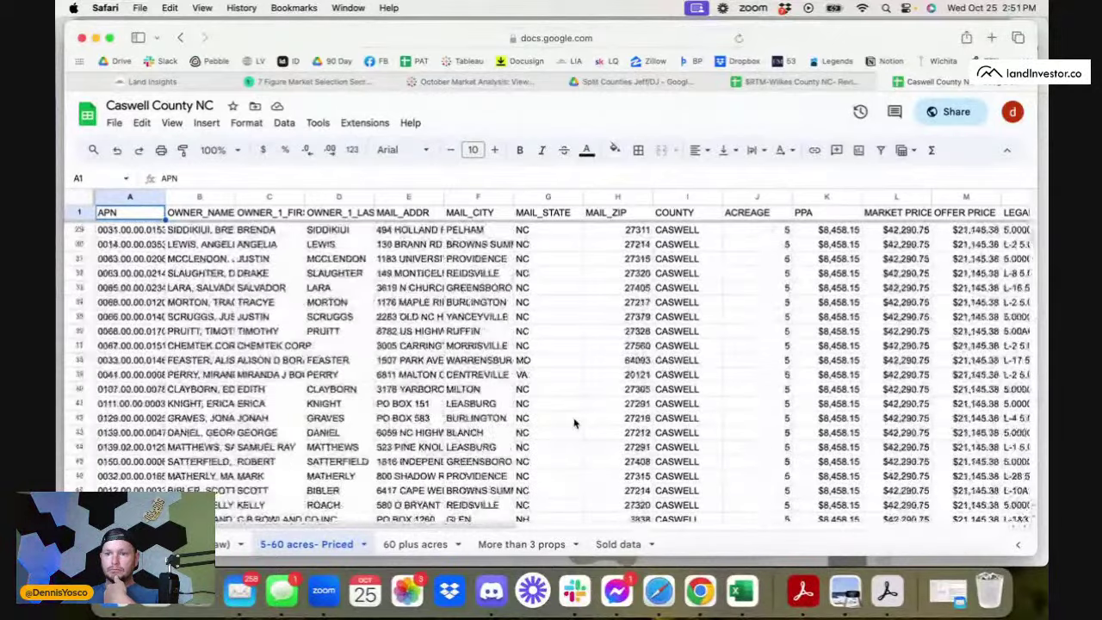
scroll(575, 423, down, 20)
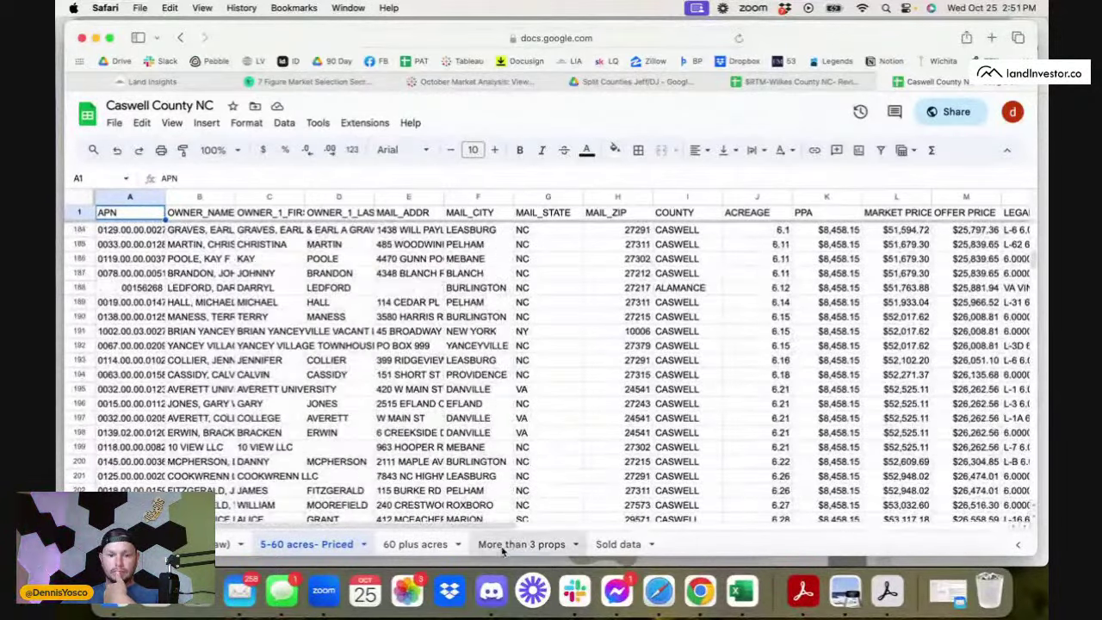
- Check the 'More than 3 props' and 'Sold data' sheets, then close the Caswell County tab
click(508, 545)
click(618, 544)
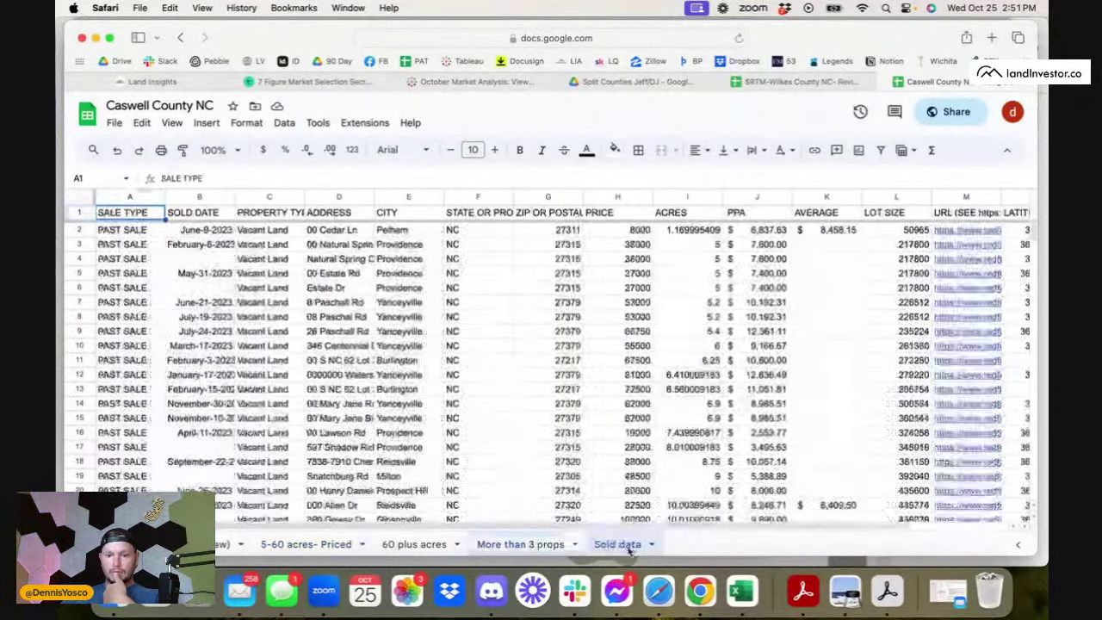
click(225, 544)
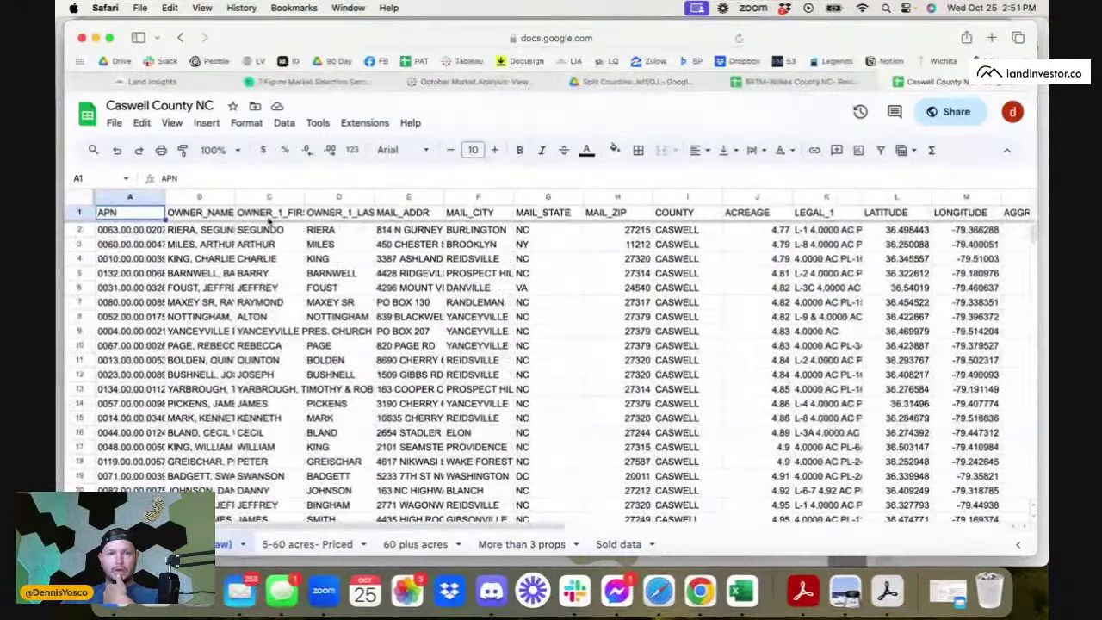
click(882, 82)
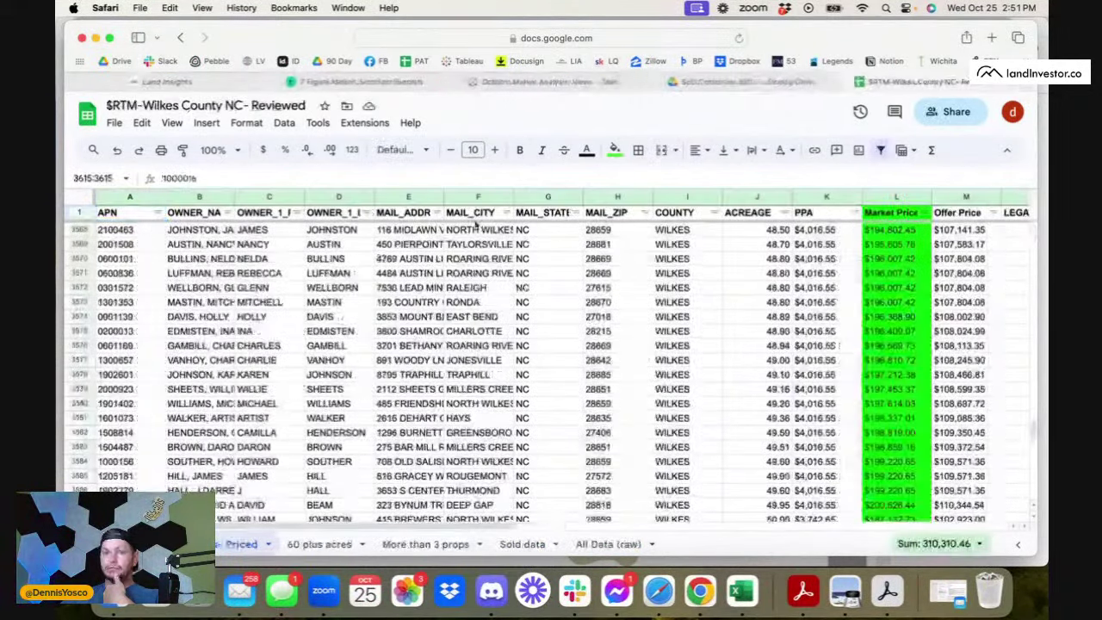
- Close the Wilkes sheet, open 'Davie County, NC For Review', and select the MARKET PRICE column
click(853, 83)
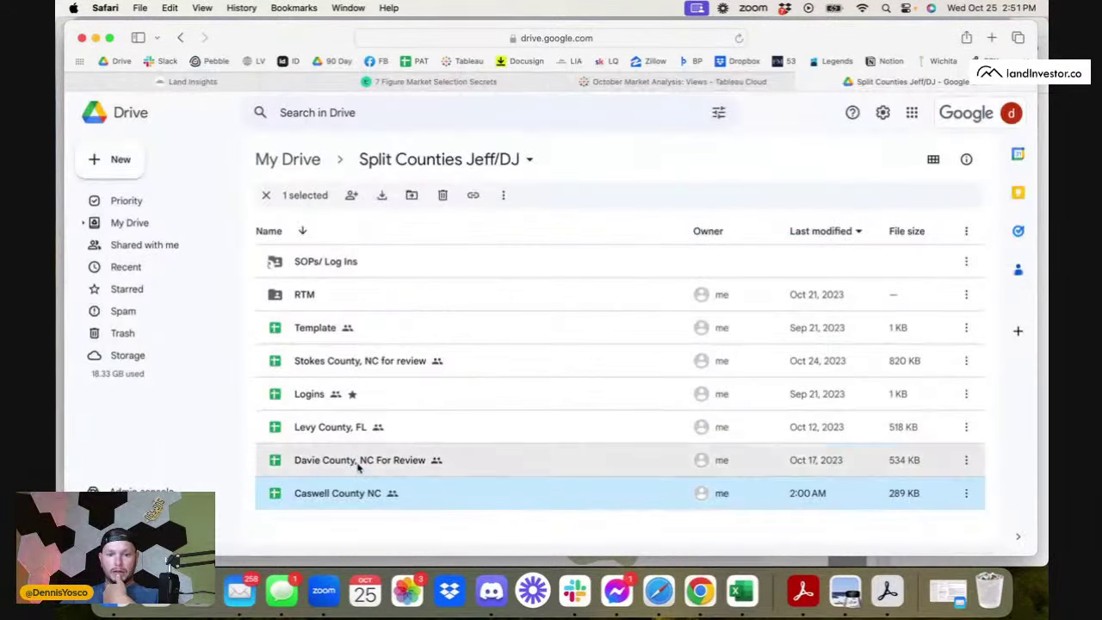
double_click(298, 460)
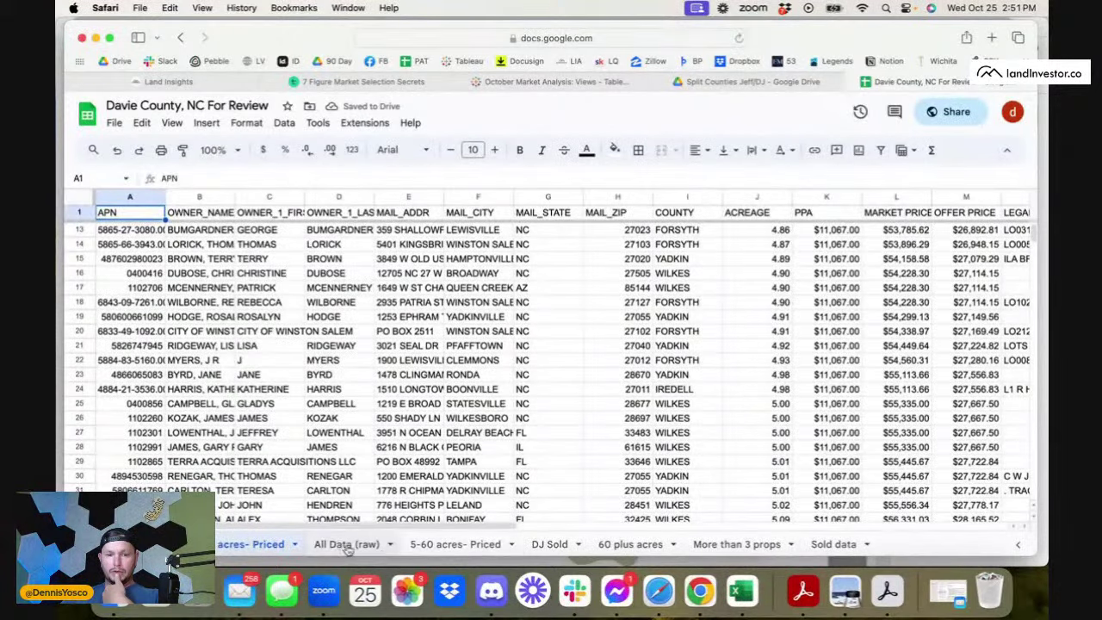
scroll(538, 421, up, 2)
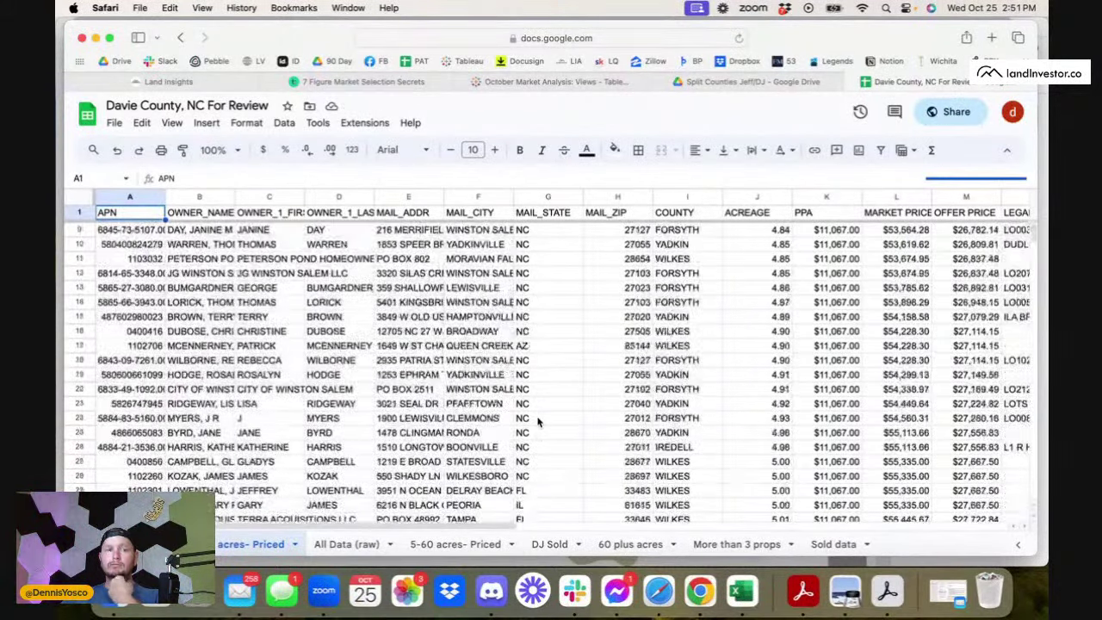
scroll(539, 421, up, 4)
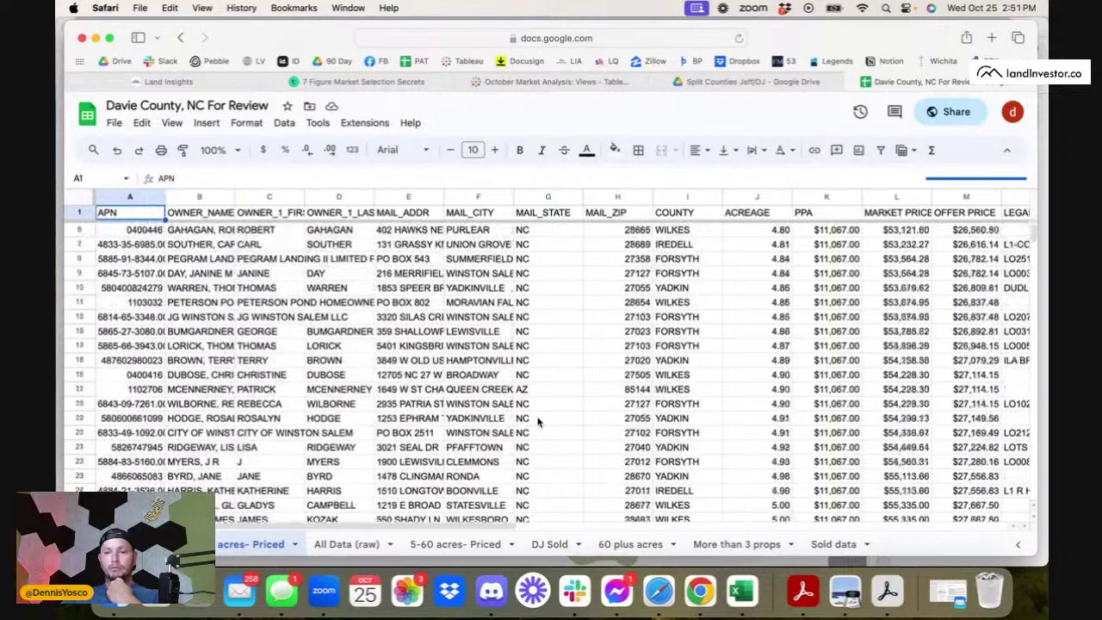
scroll(539, 421, right, 3)
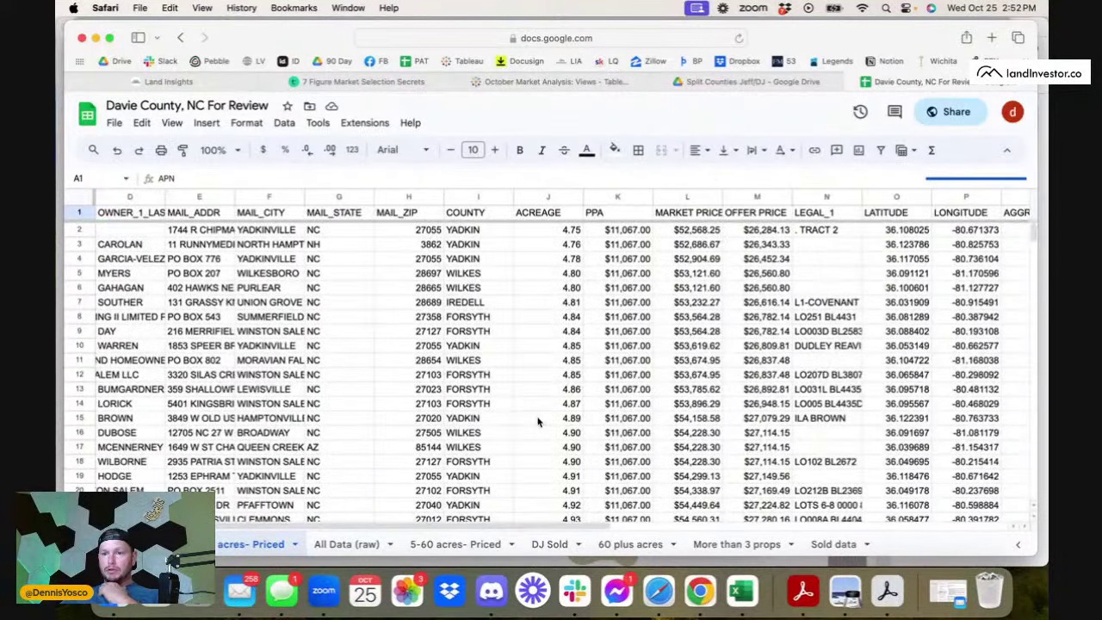
click(694, 197)
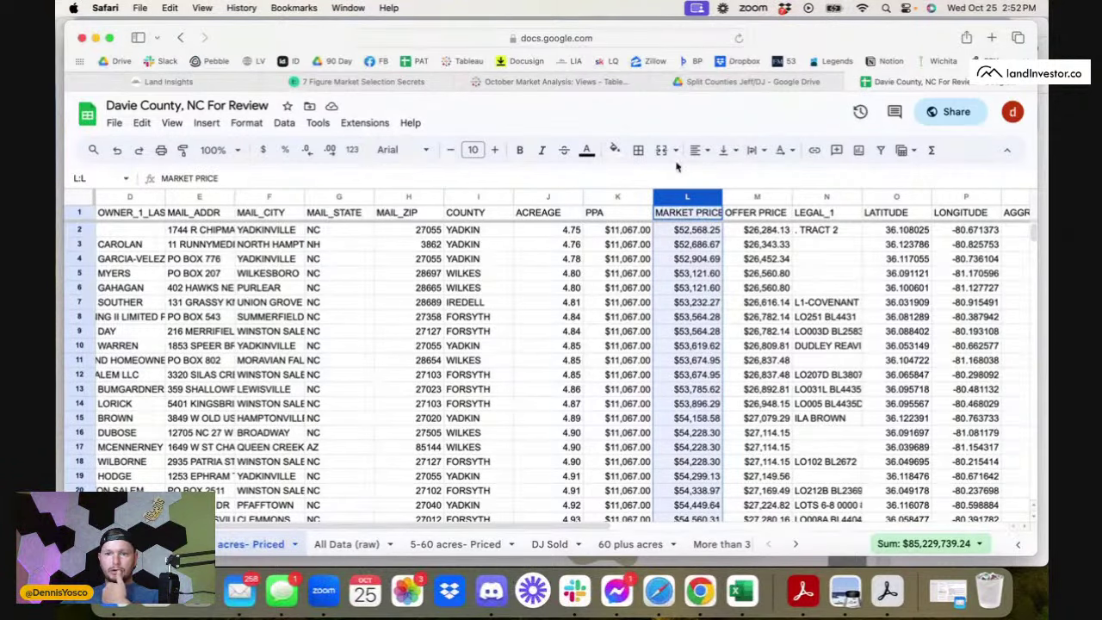
- Fill the MARKET PRICE column bright green
click(614, 150)
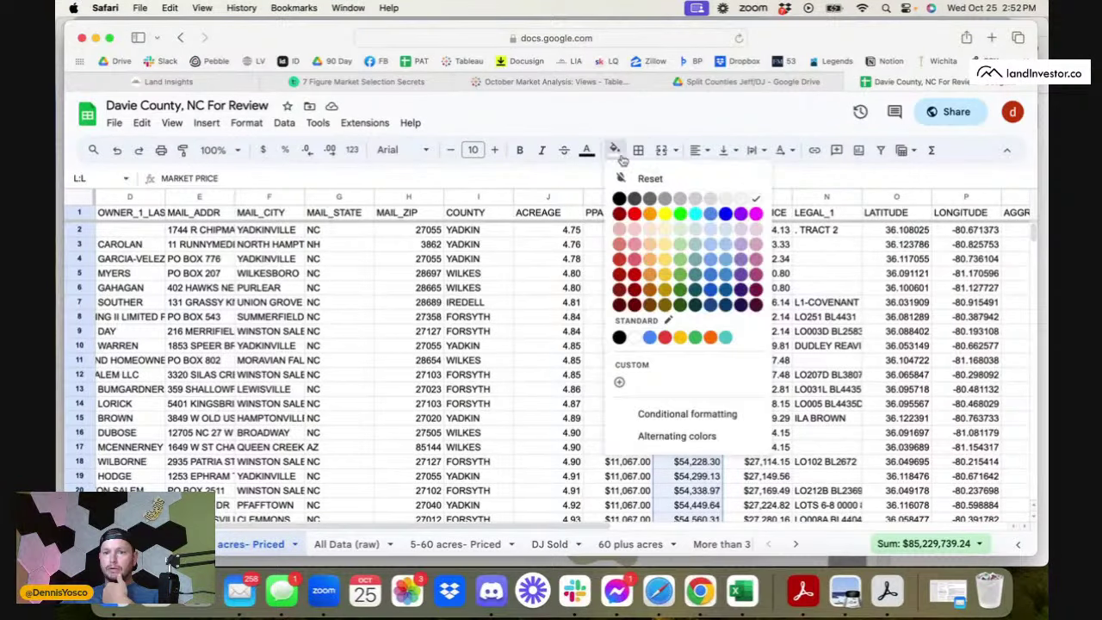
click(680, 214)
click(555, 335)
scroll(520, 461, left, 3)
- Copy the APN from cell A105 and bring Chrome to the front
scroll(520, 461, down, 15)
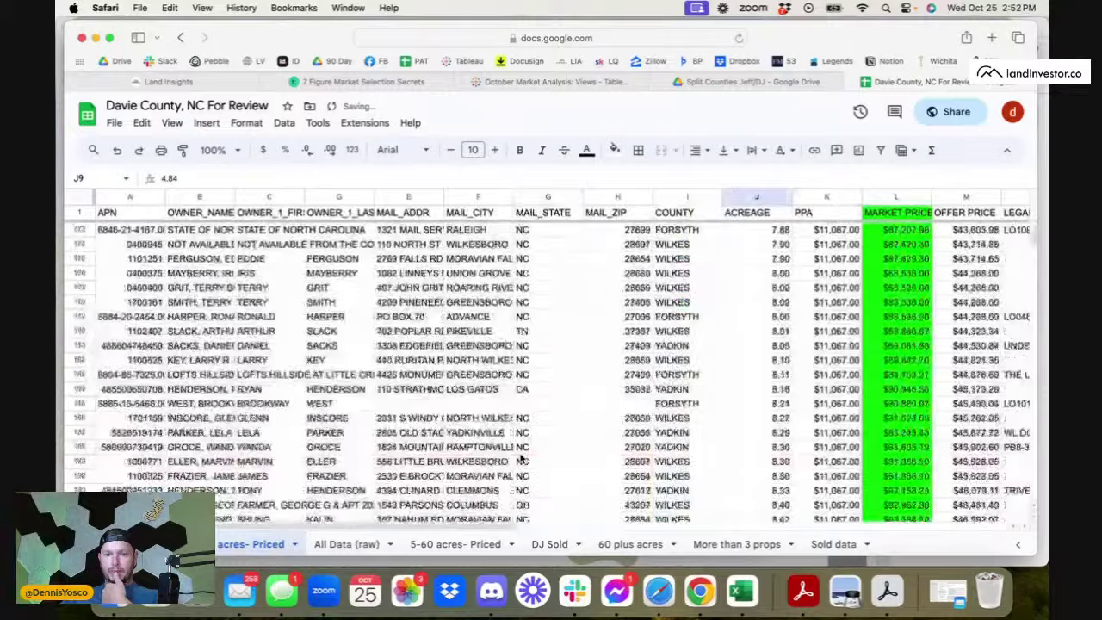
scroll(520, 461, up, 10)
scroll(520, 459, down, 5)
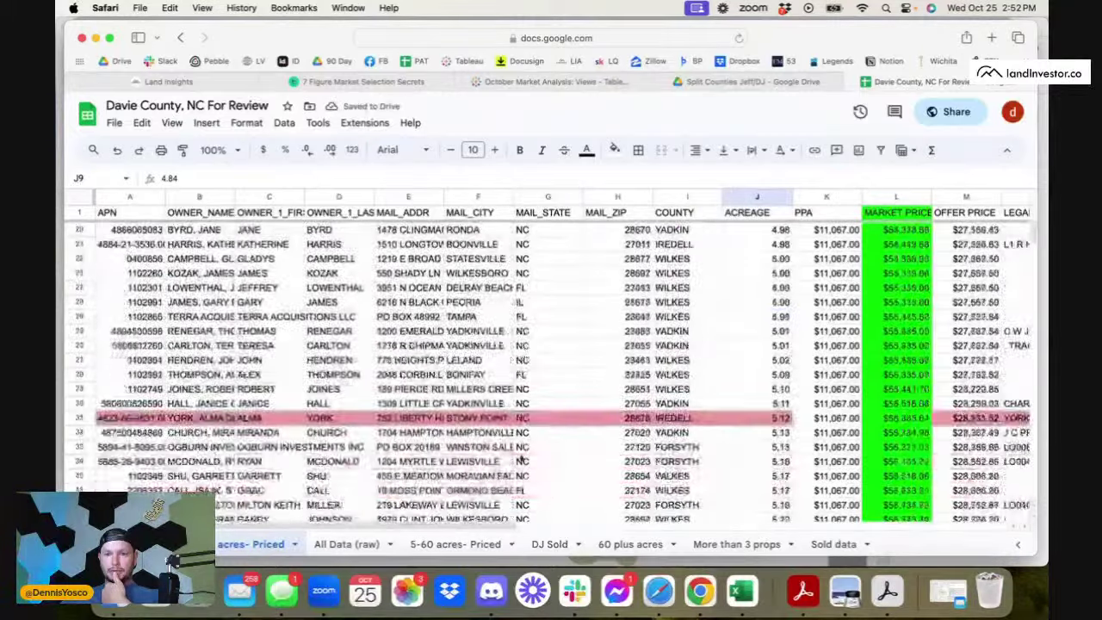
scroll(275, 445, down, 18)
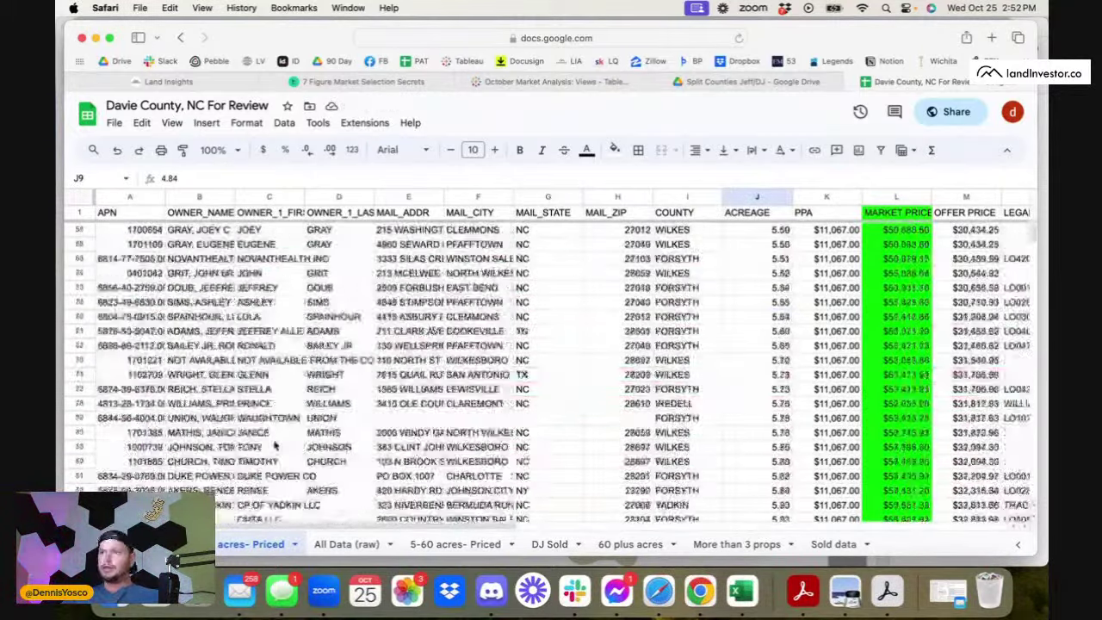
click(138, 390)
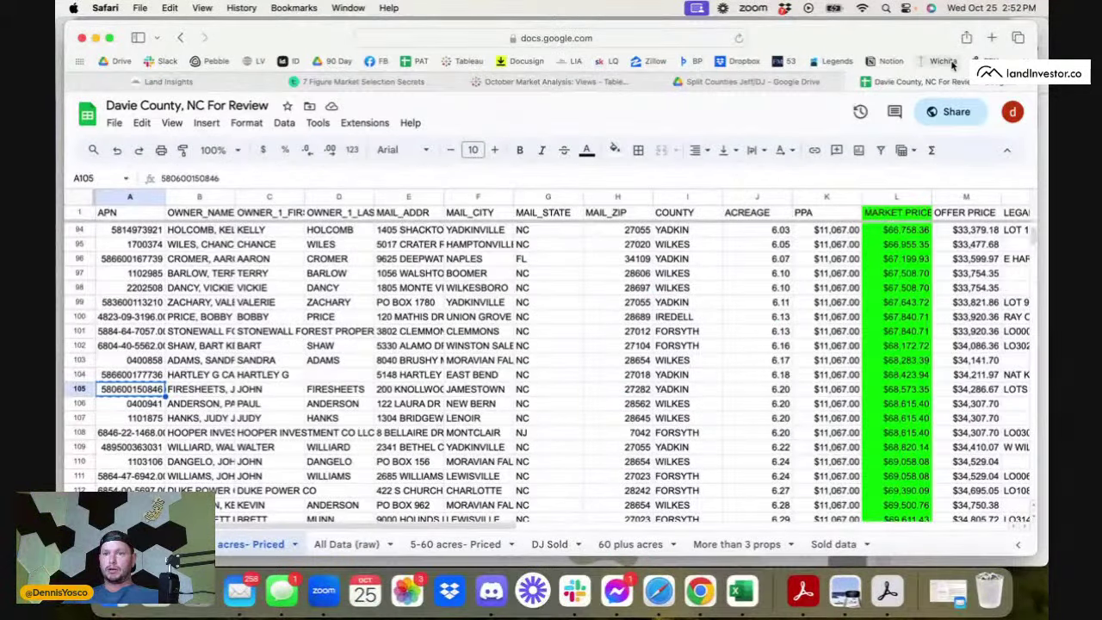
click(697, 608)
click(379, 34)
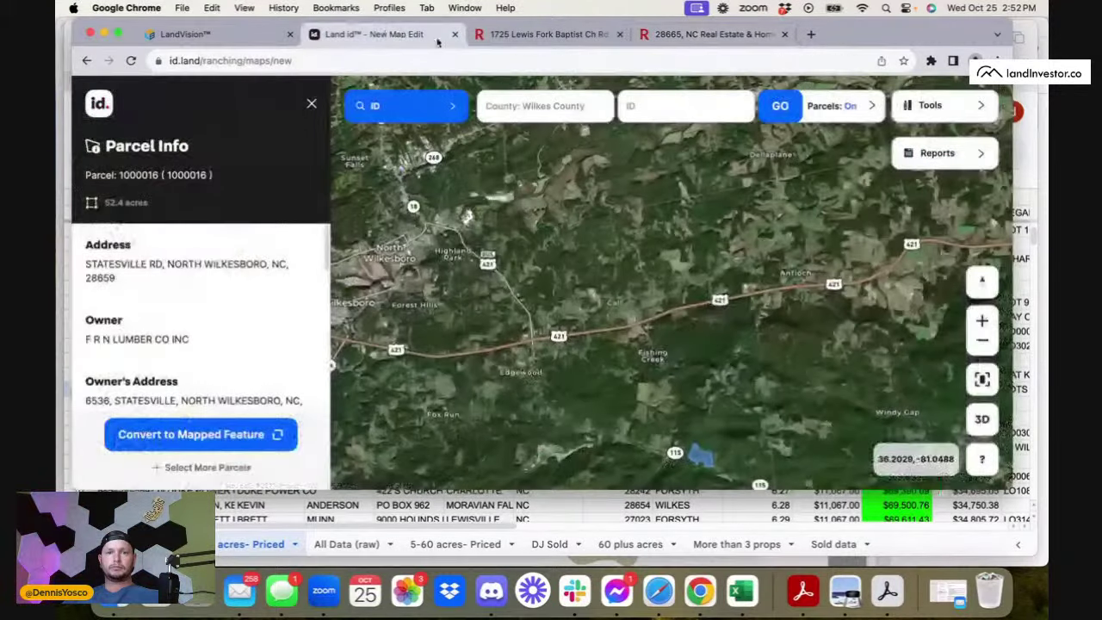
click(526, 106)
text(Davie)
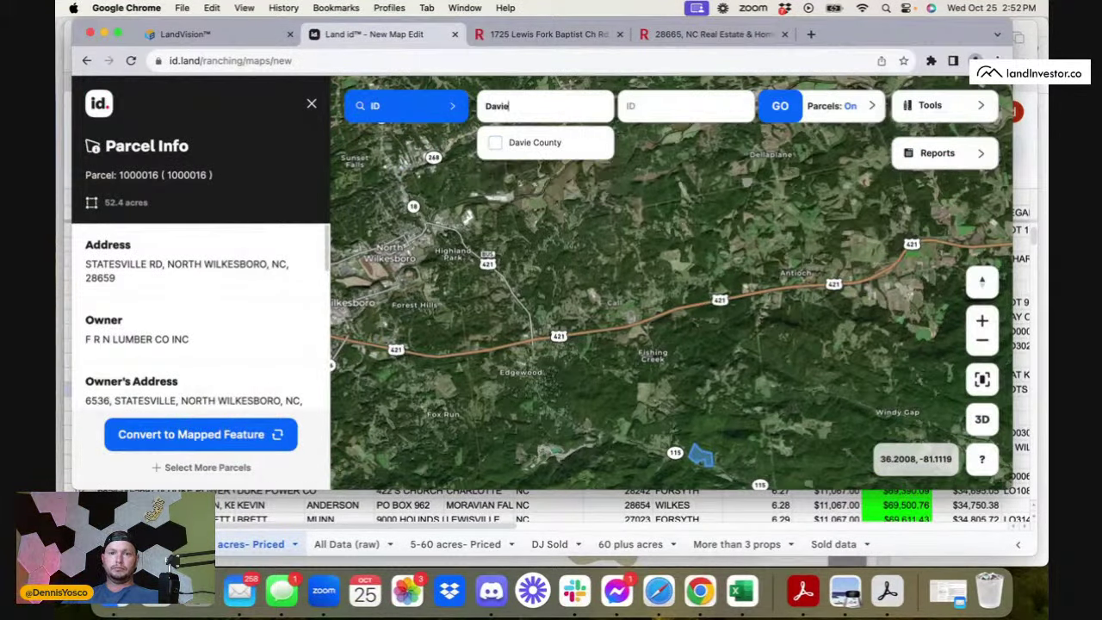
click(497, 143)
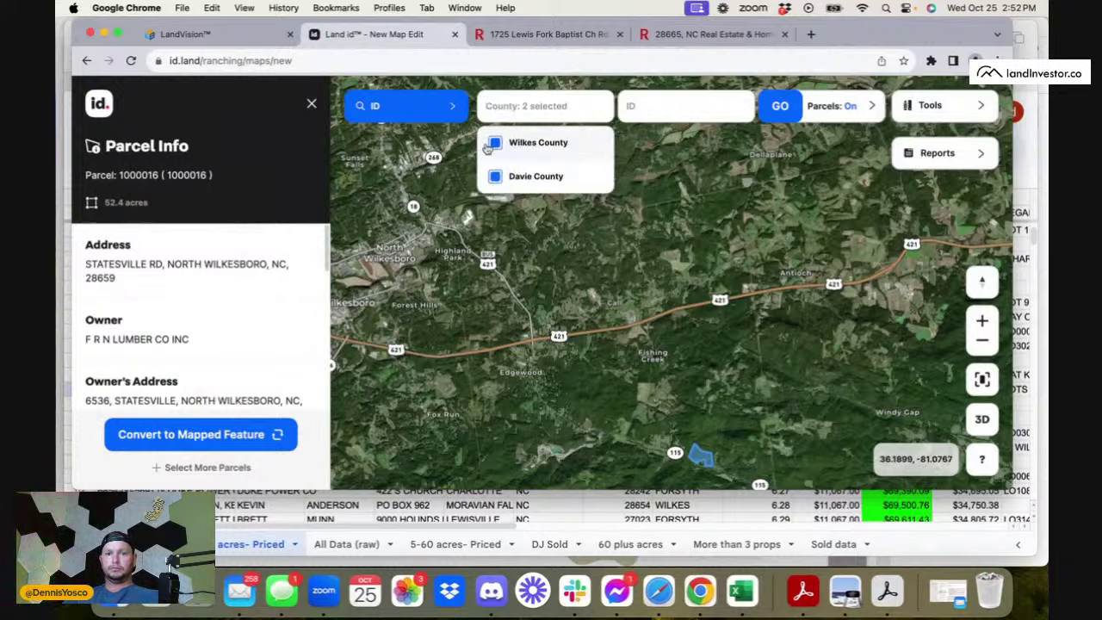
click(631, 108)
key(super+v)
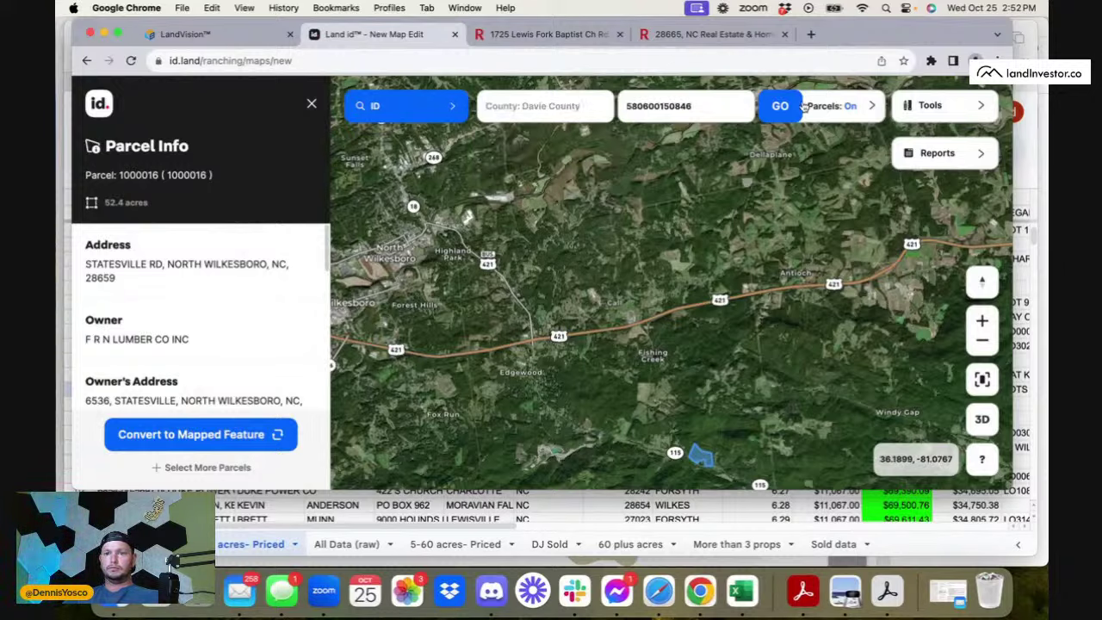
click(780, 110)
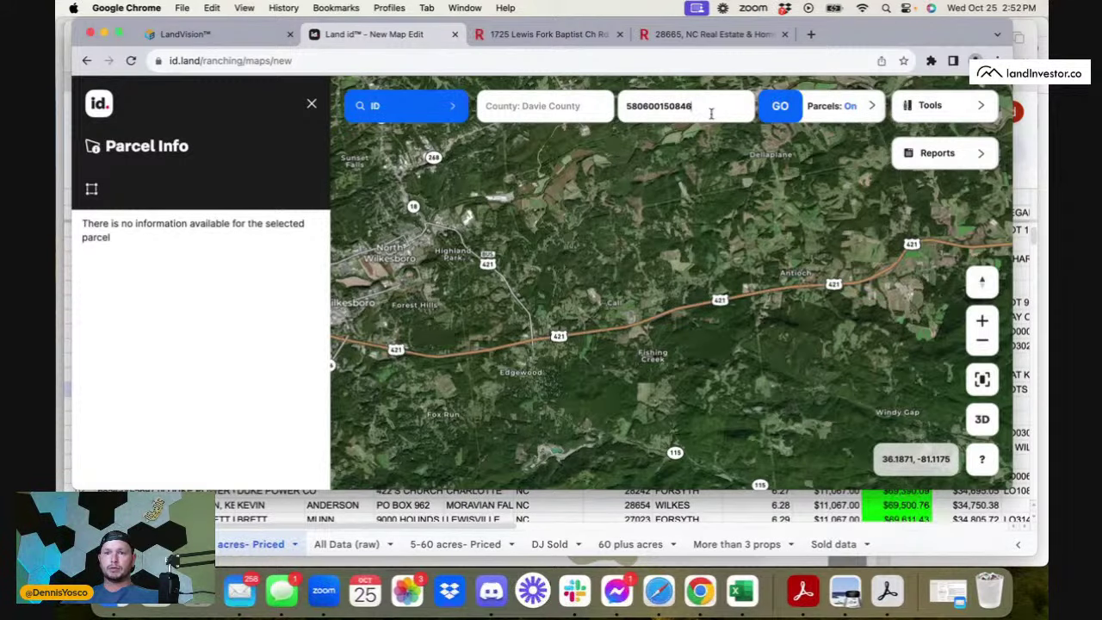
click(774, 113)
click(176, 35)
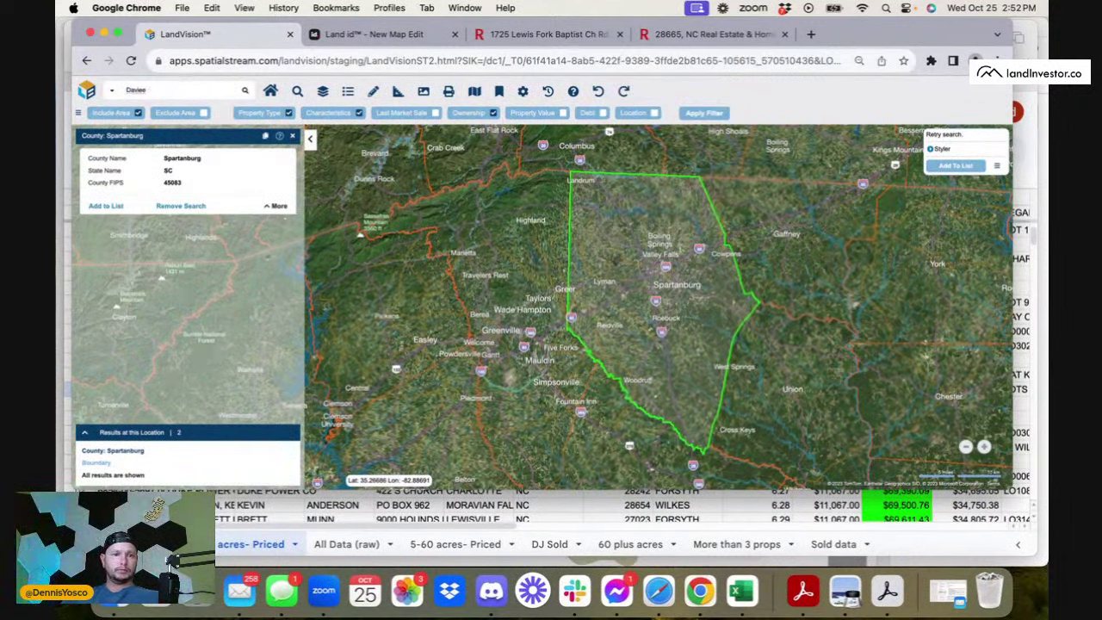
- Search LandVision's map for 'Davie county NC' and zoom to the result
text(Davie)
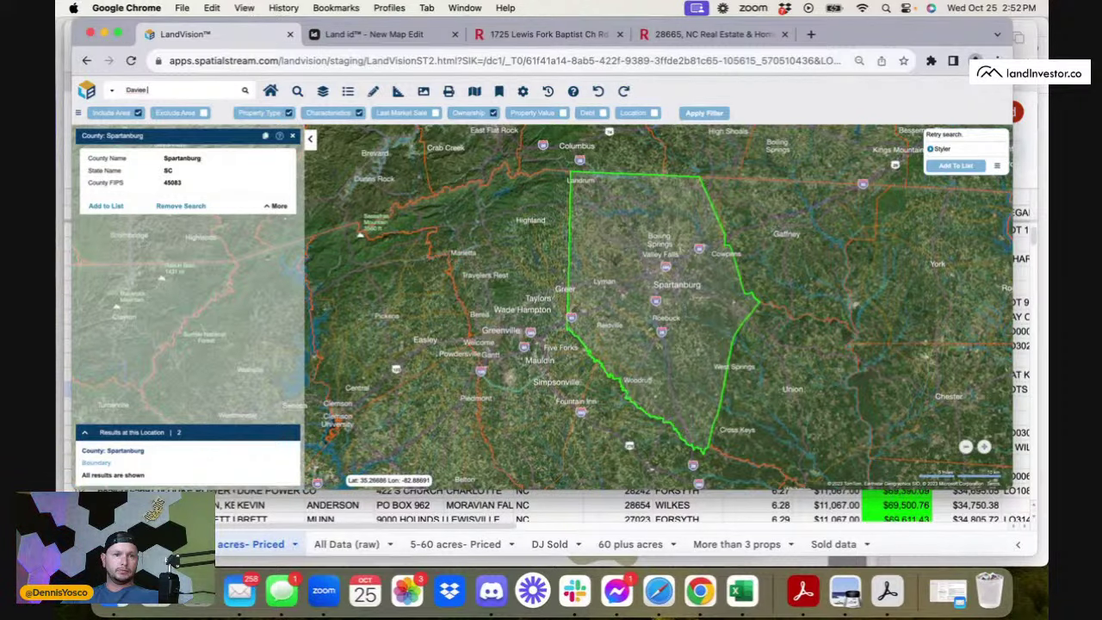
text( county)
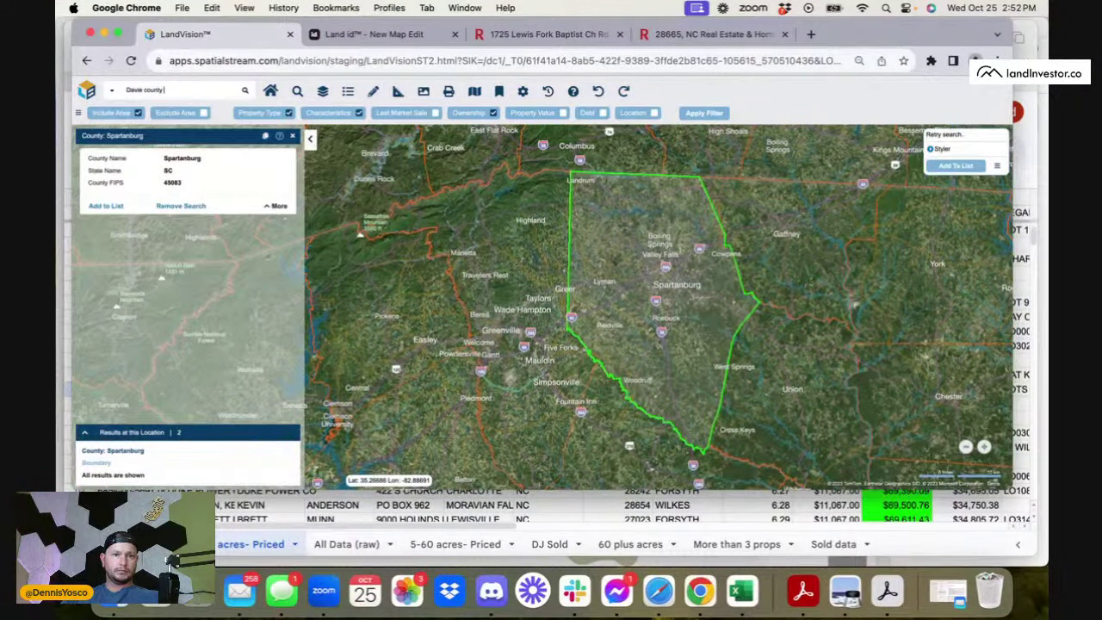
text( NC)
key(Return)
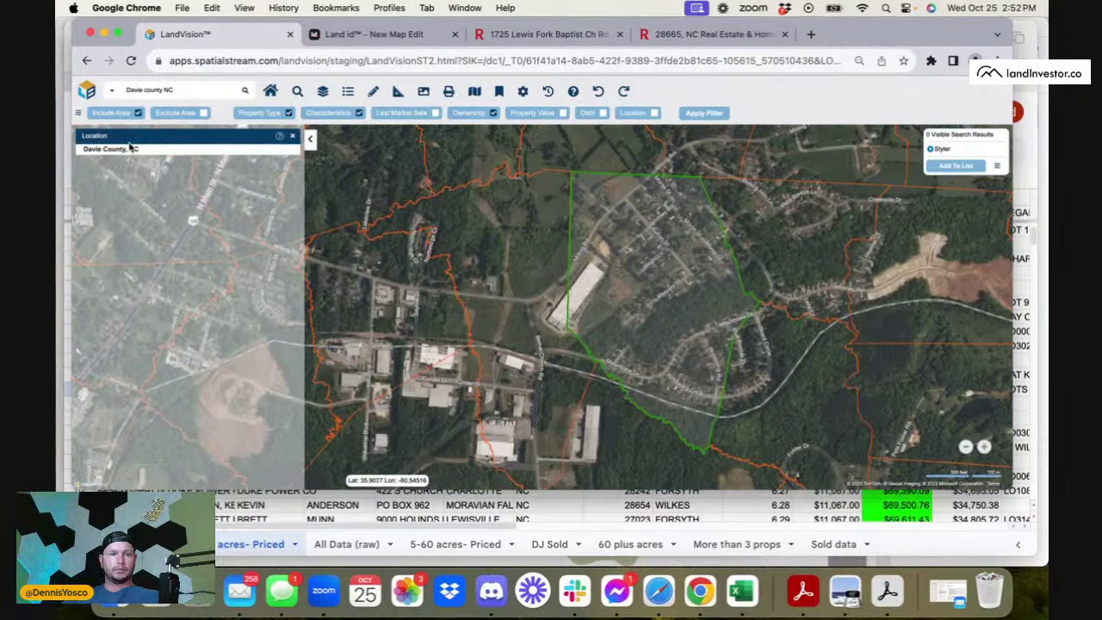
scroll(652, 310, down, 3)
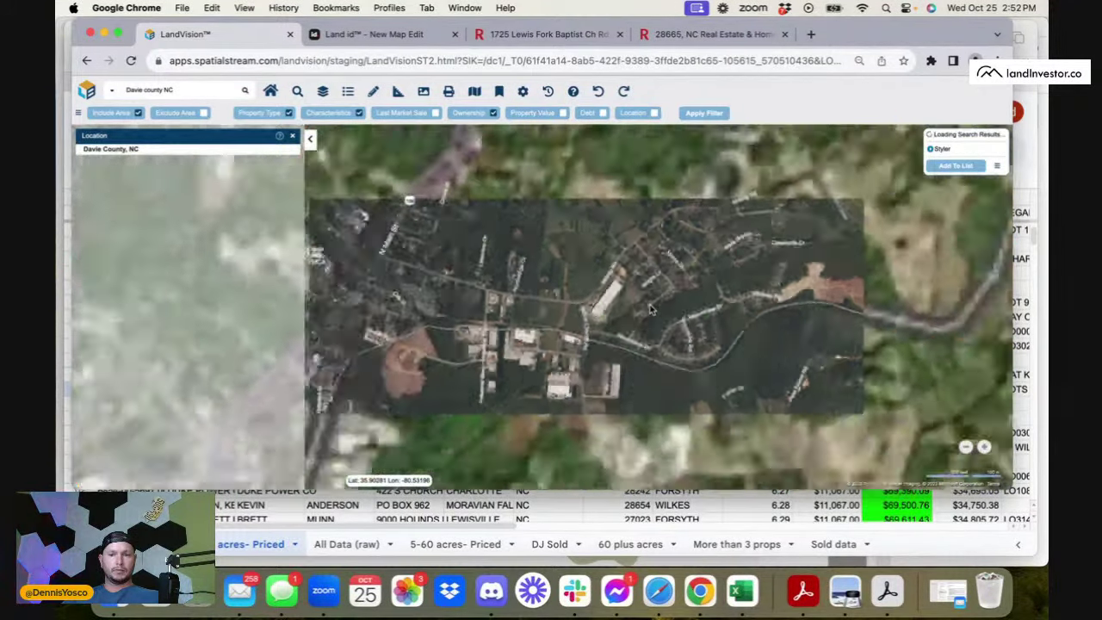
scroll(651, 310, up, 5)
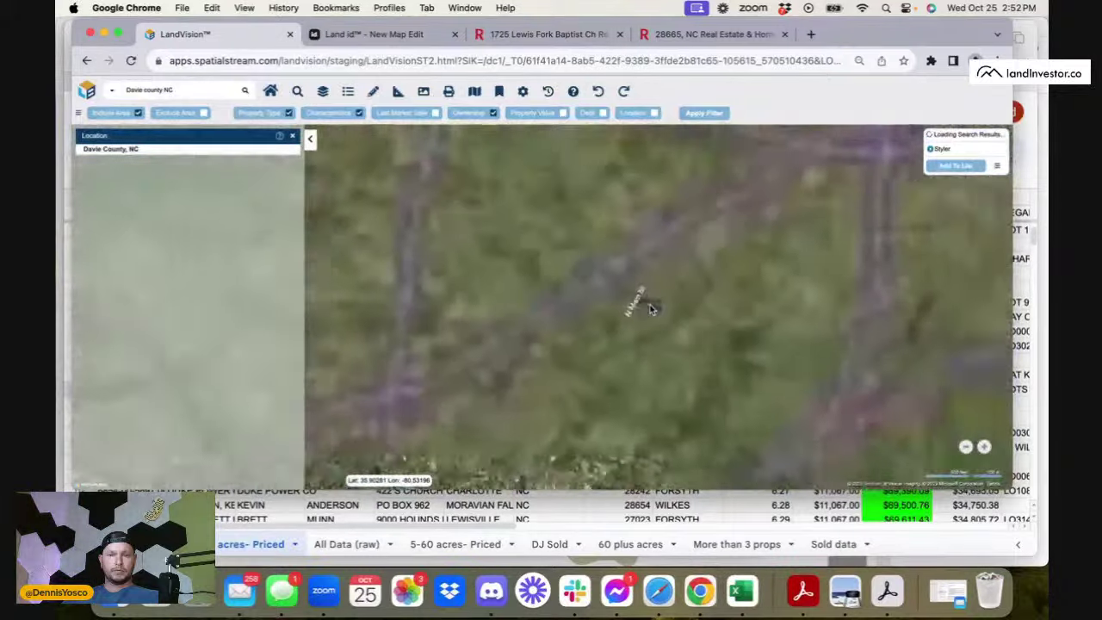
click(129, 151)
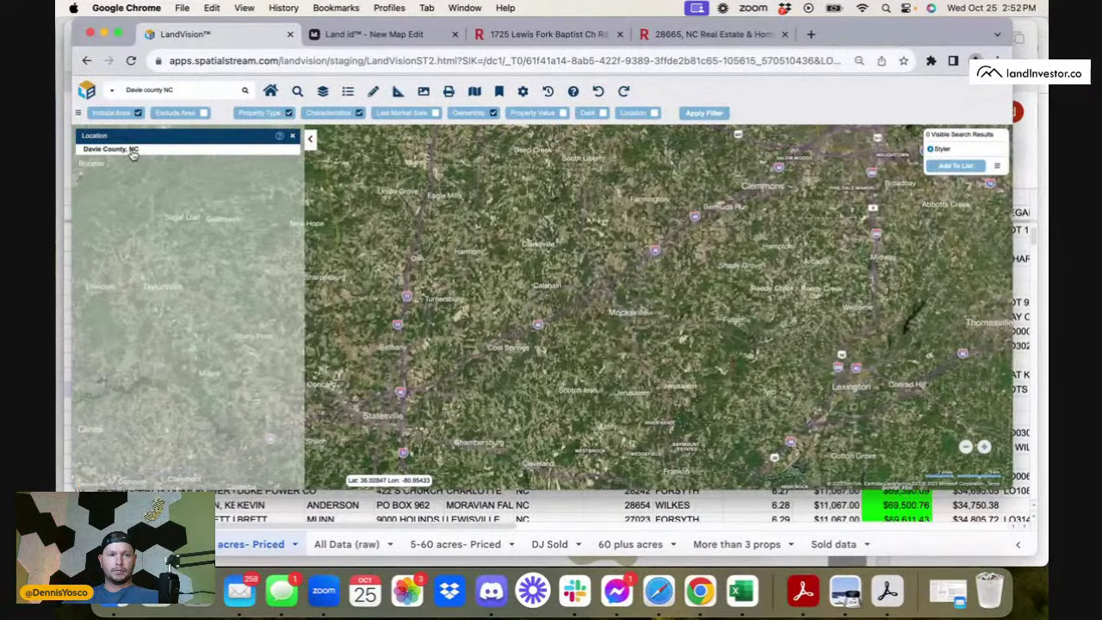
click(248, 93)
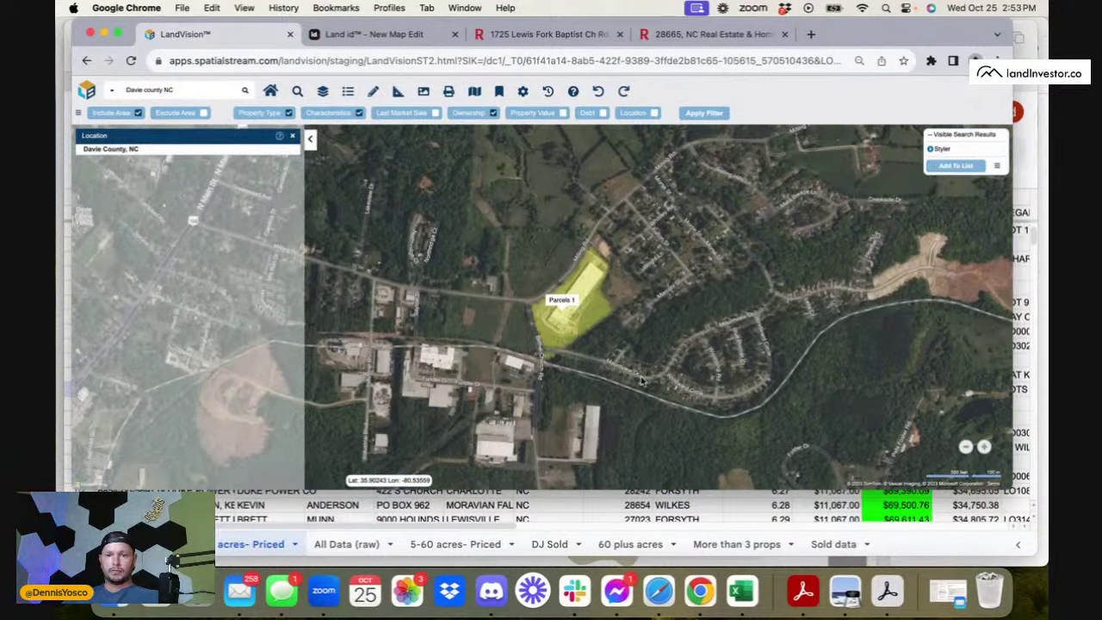
scroll(641, 382, down, 5)
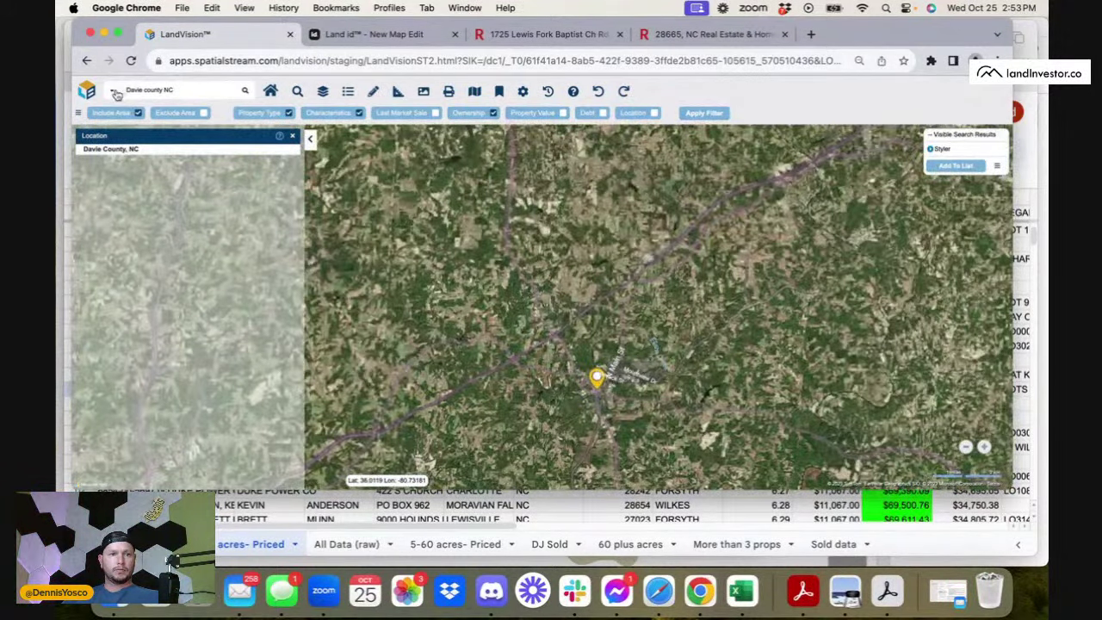
- Switch LandVision's search to APN, search the copied APN, and review the Include Area options
click(112, 91)
click(134, 215)
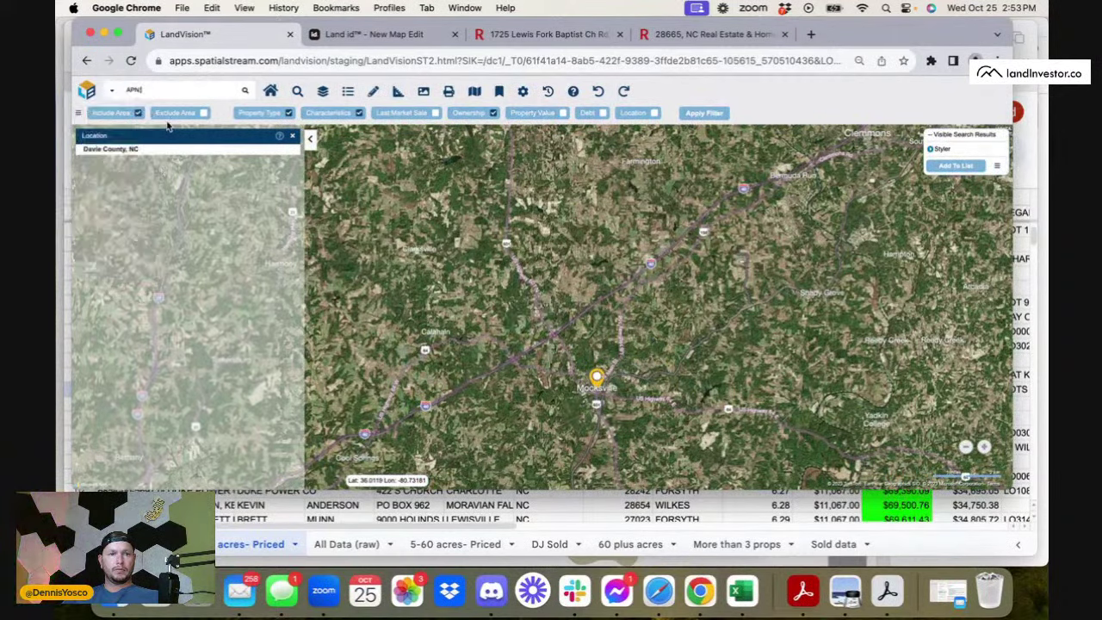
key(super+v)
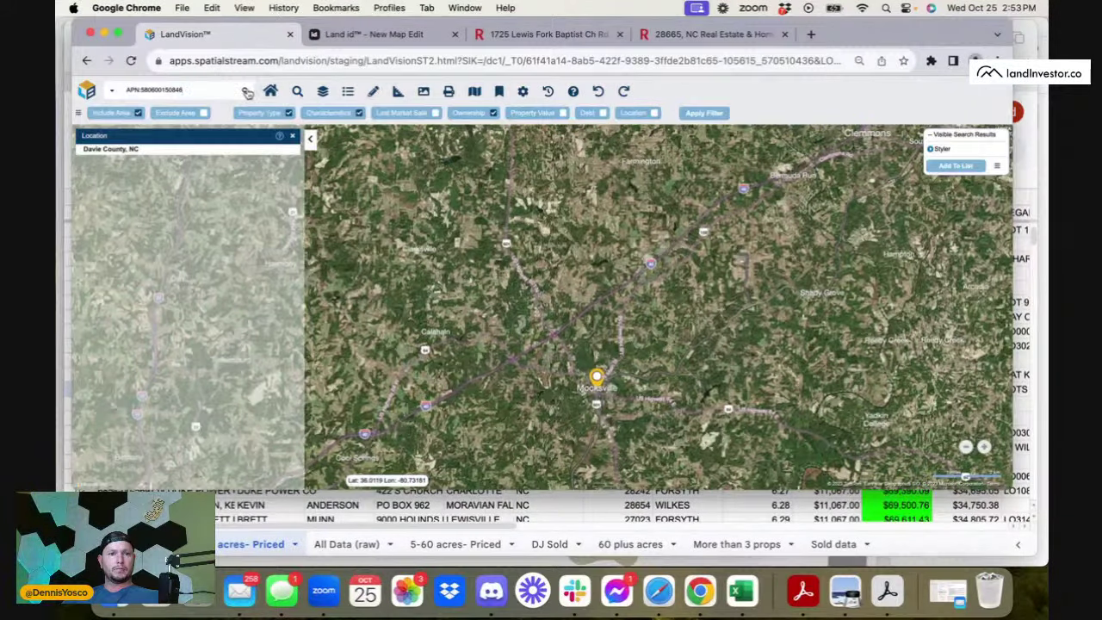
click(245, 90)
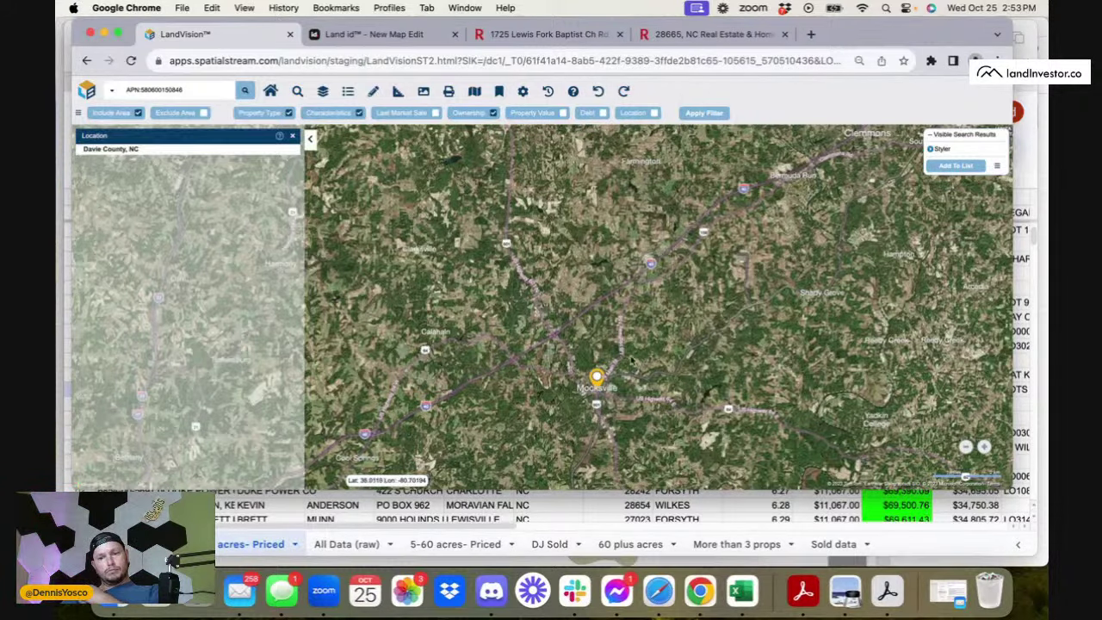
scroll(604, 392, up, 2)
scroll(604, 392, up, 4)
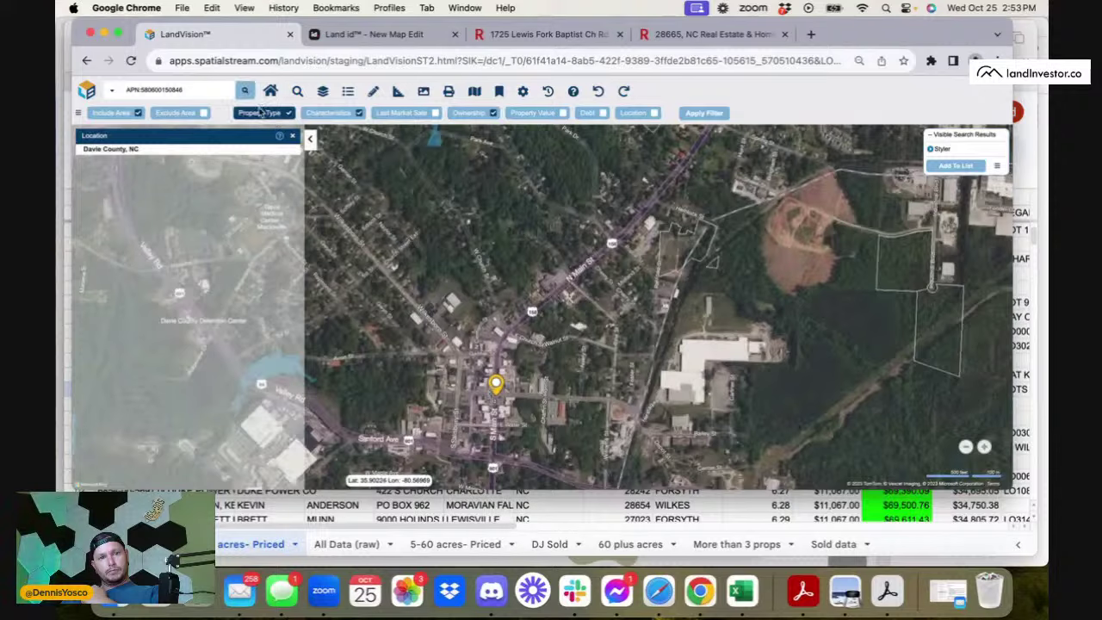
click(120, 116)
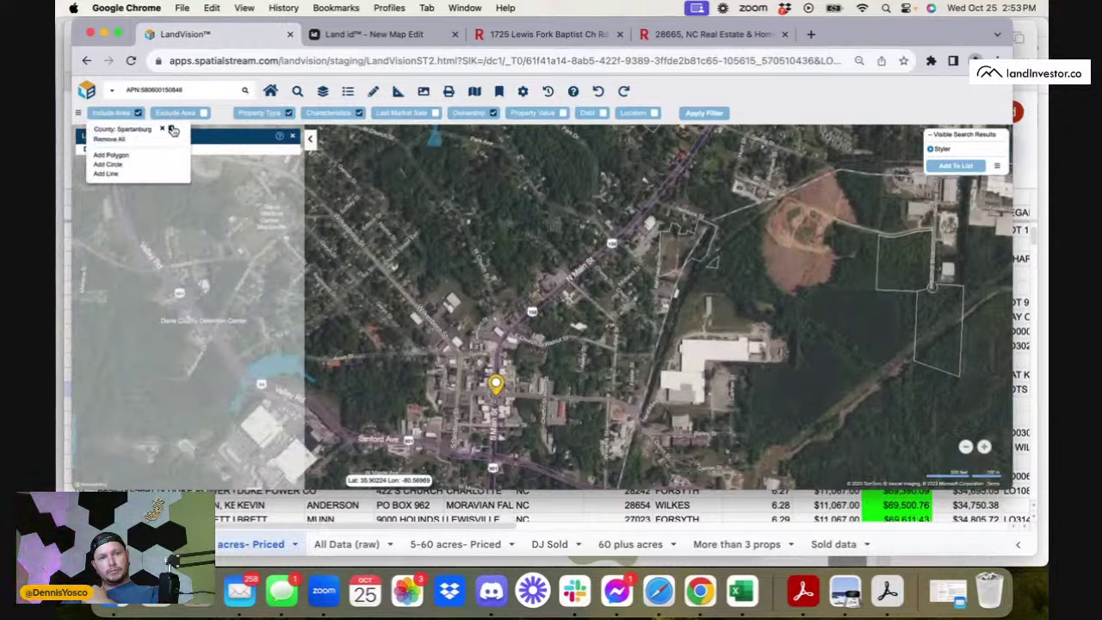
click(164, 131)
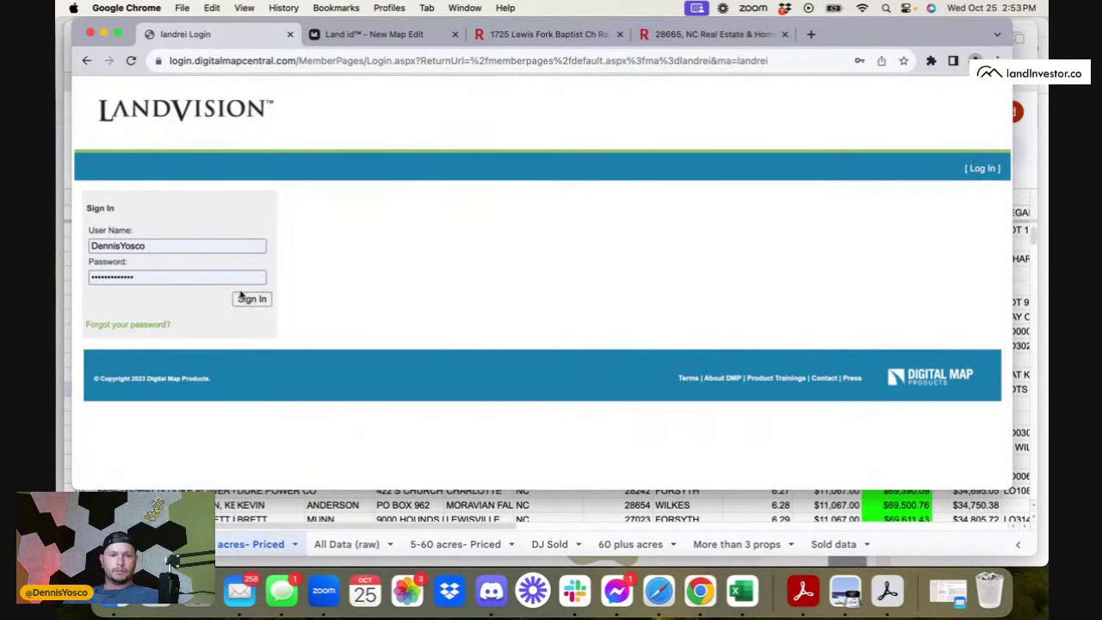
- Sign back into LandVision and search the map for Davie County, NC
click(243, 298)
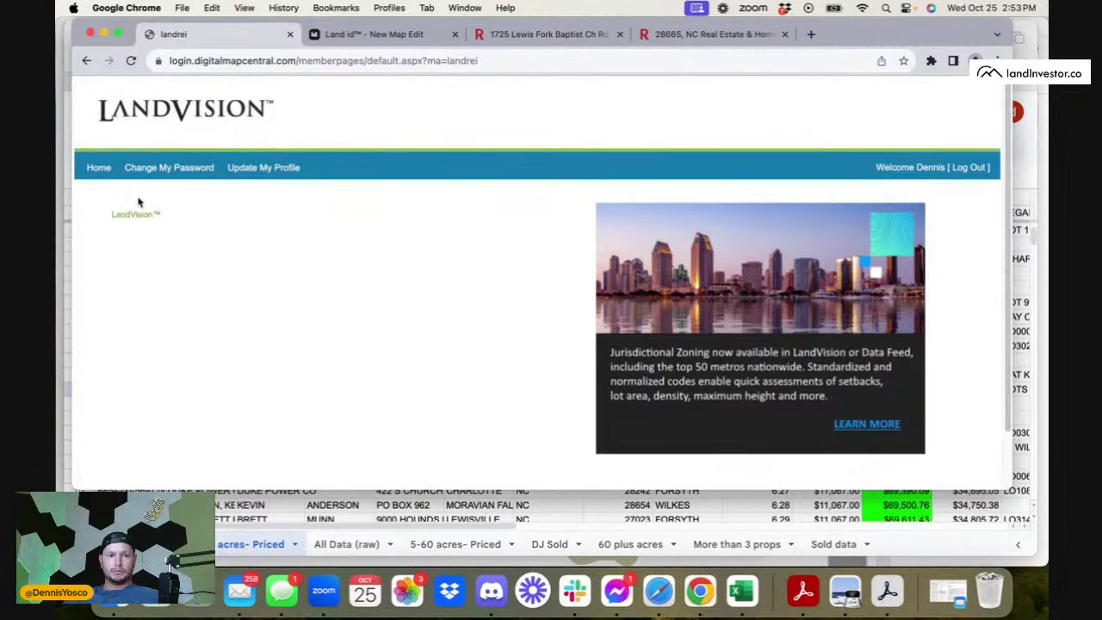
click(135, 213)
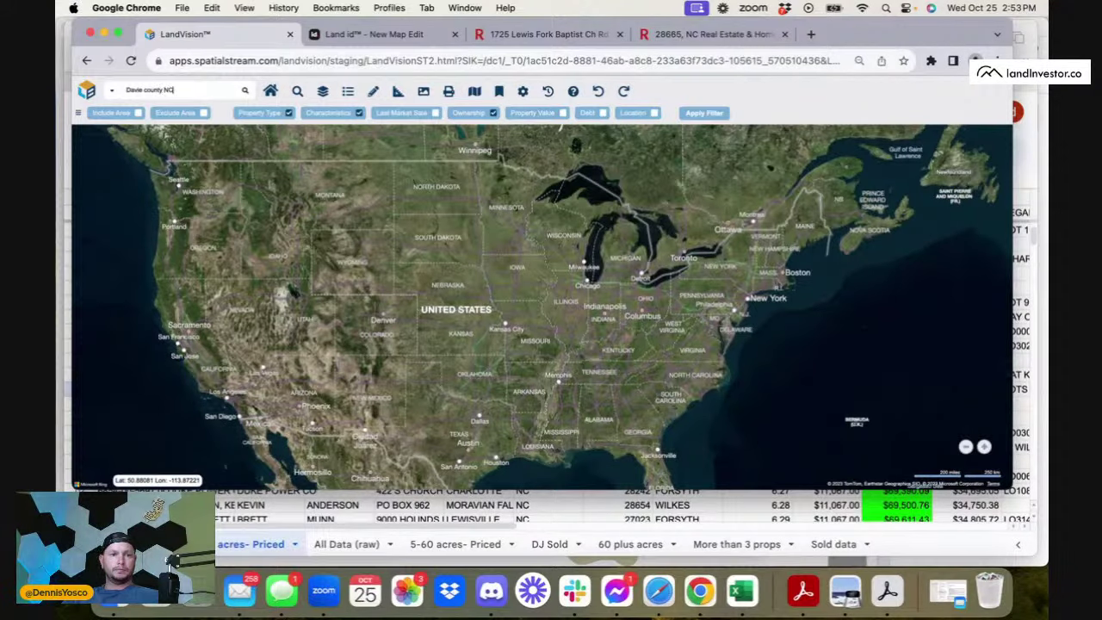
key(Return)
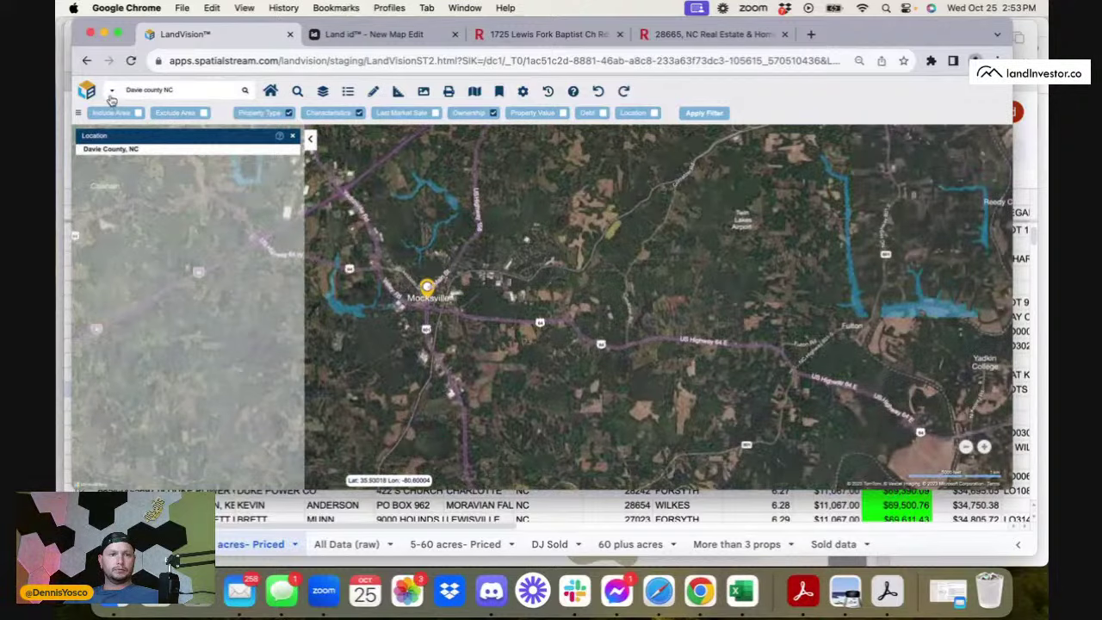
click(111, 90)
click(124, 200)
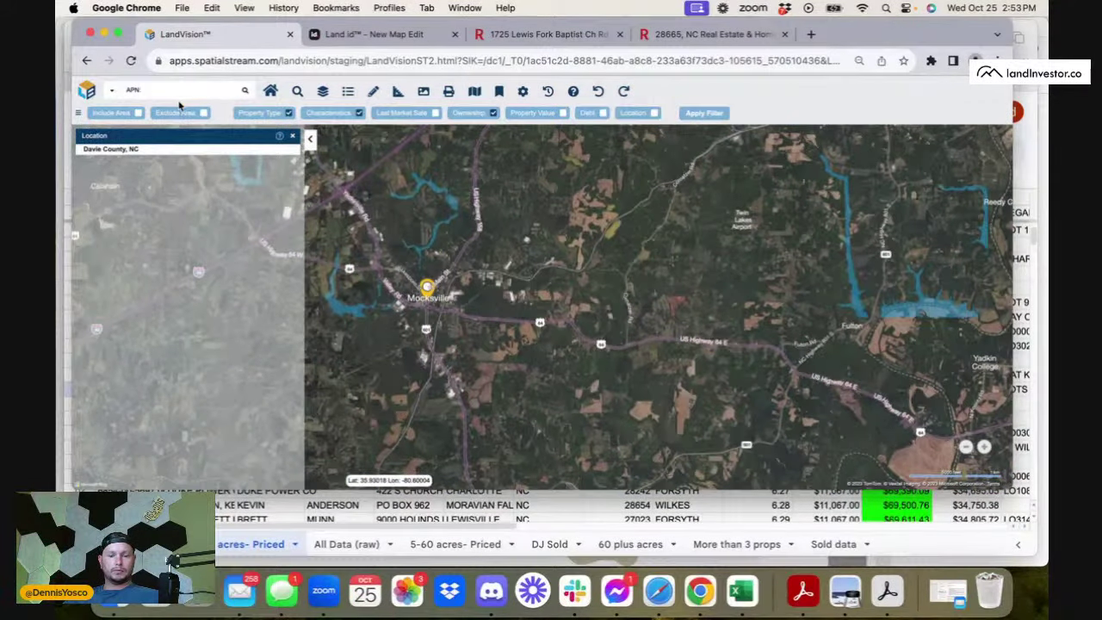
key(super+v)
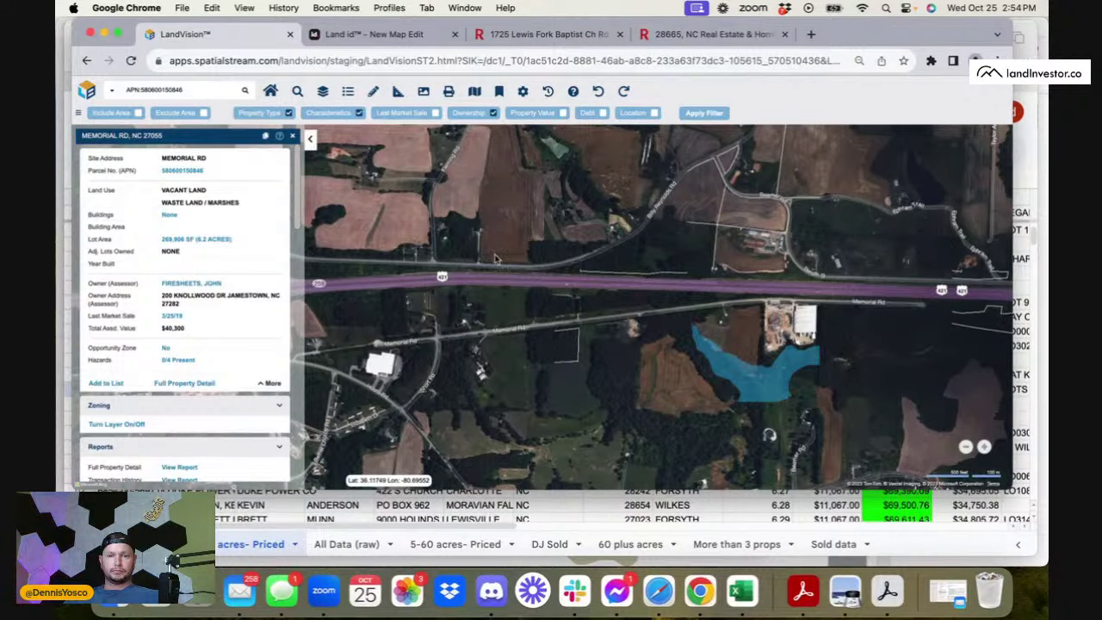
- Zoom and pan the map to the Memorial Rd parcel beside highway 421
scroll(494, 317, down, 2)
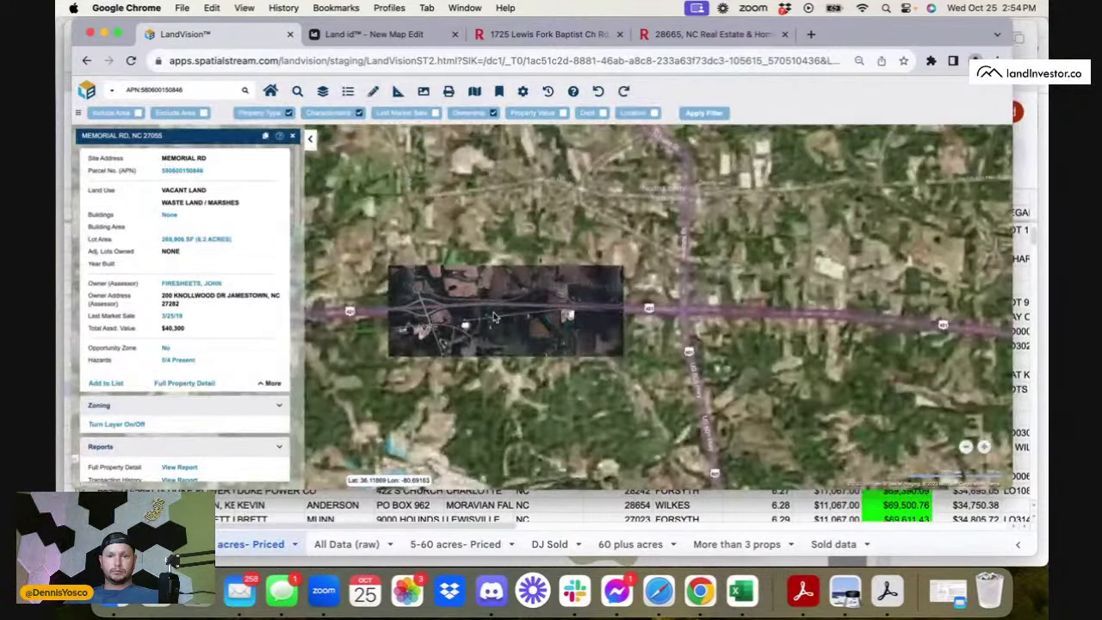
scroll(494, 318, up, 3)
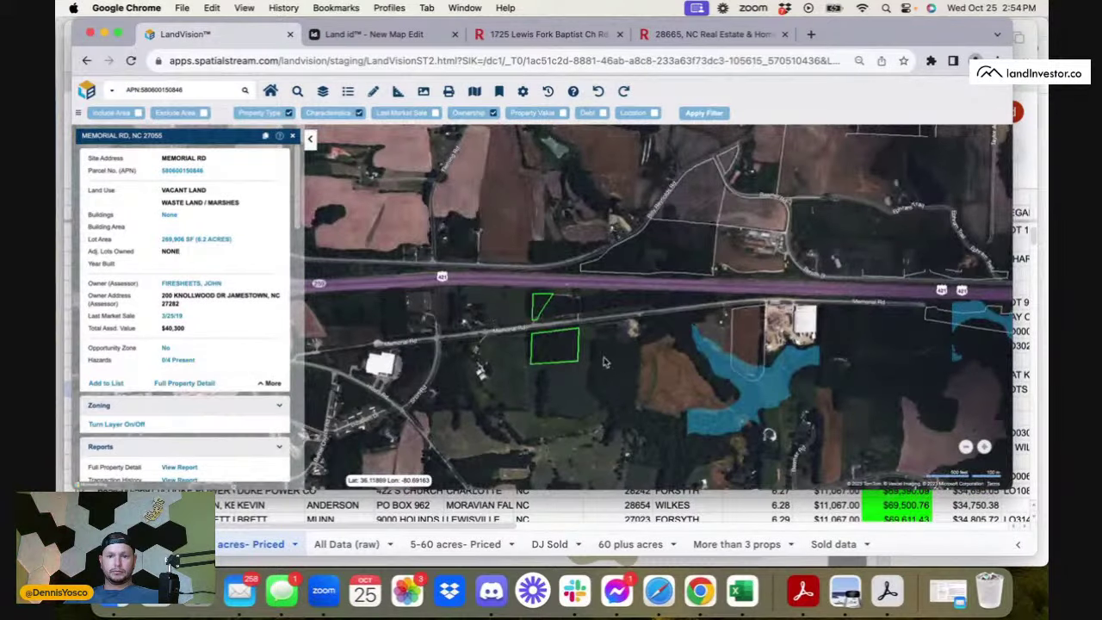
scroll(580, 363, down, 3)
scroll(581, 364, up, 5)
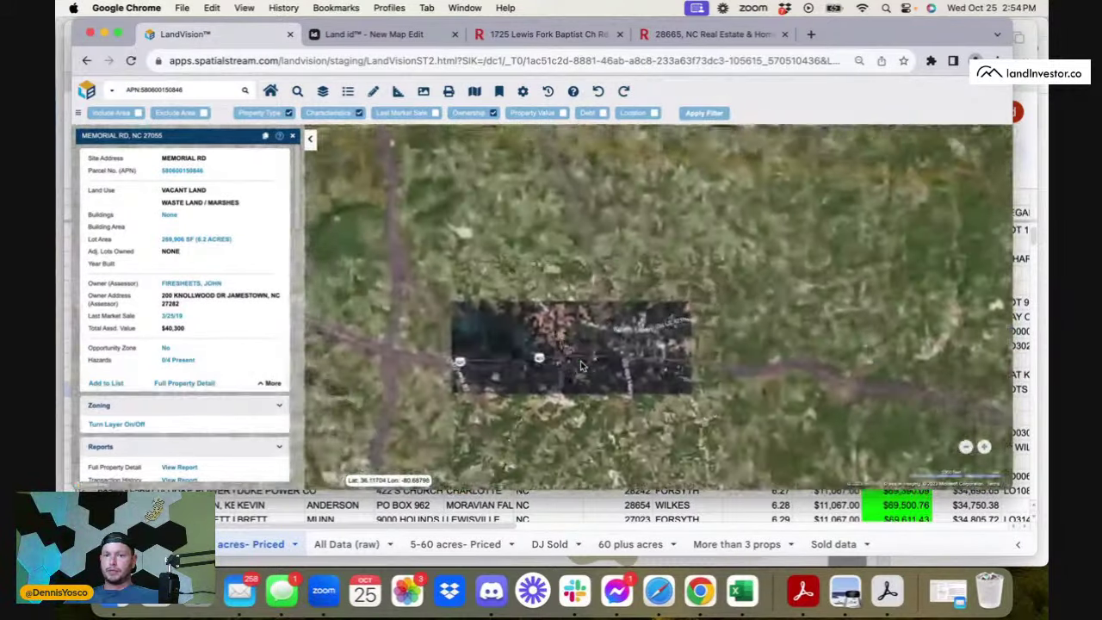
scroll(581, 361, up, 4)
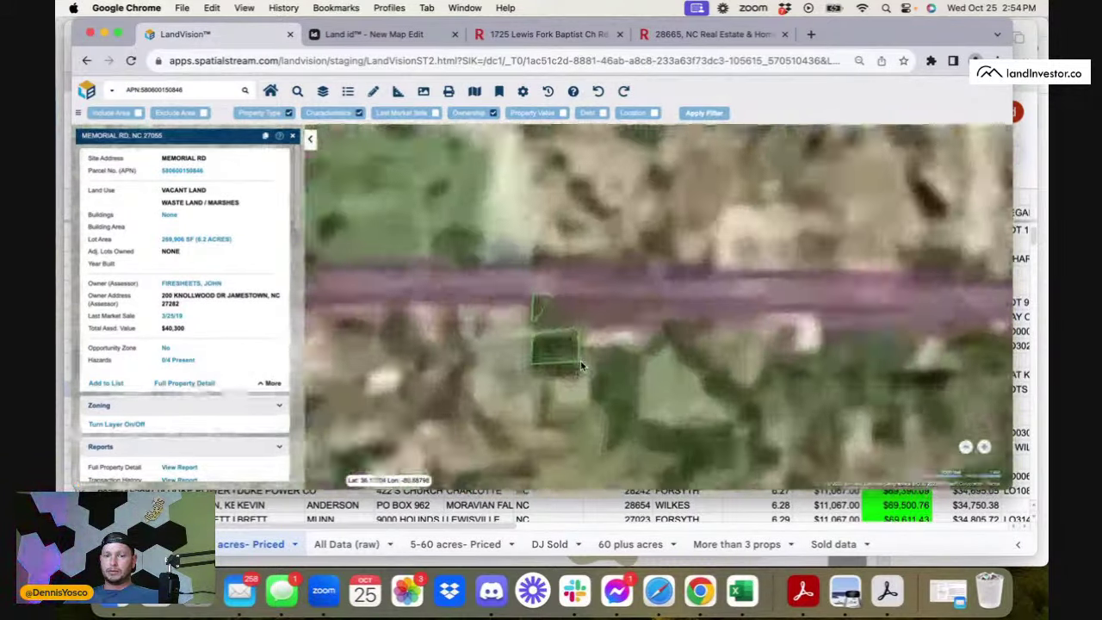
scroll(580, 361, up, 2)
drag(384, 327, 835, 358)
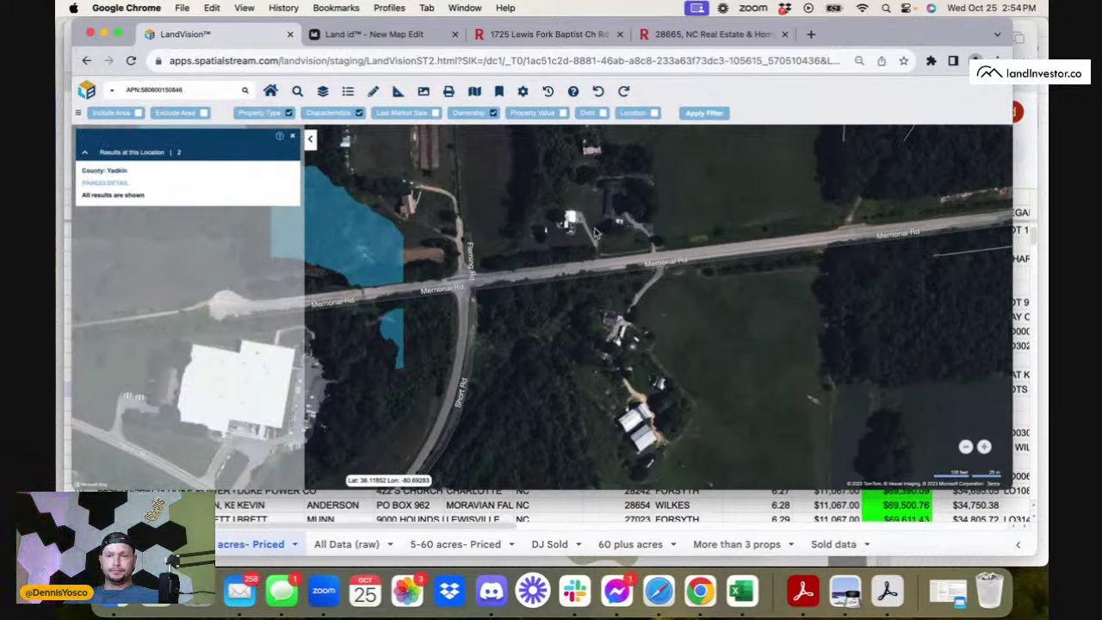
scroll(638, 248, down, 5)
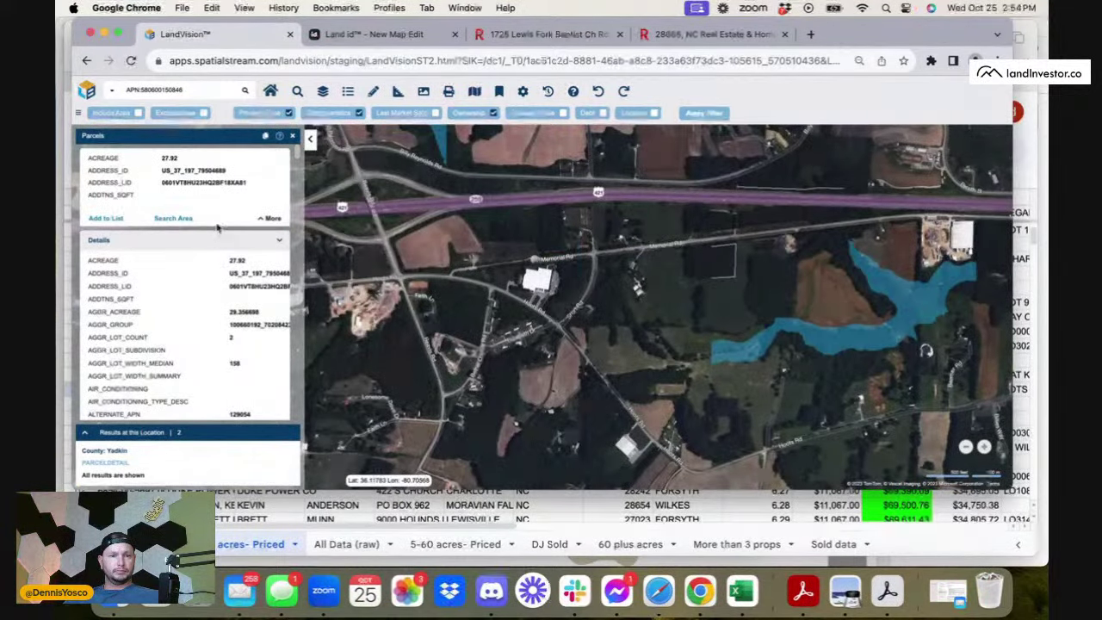
scroll(638, 241, up, 5)
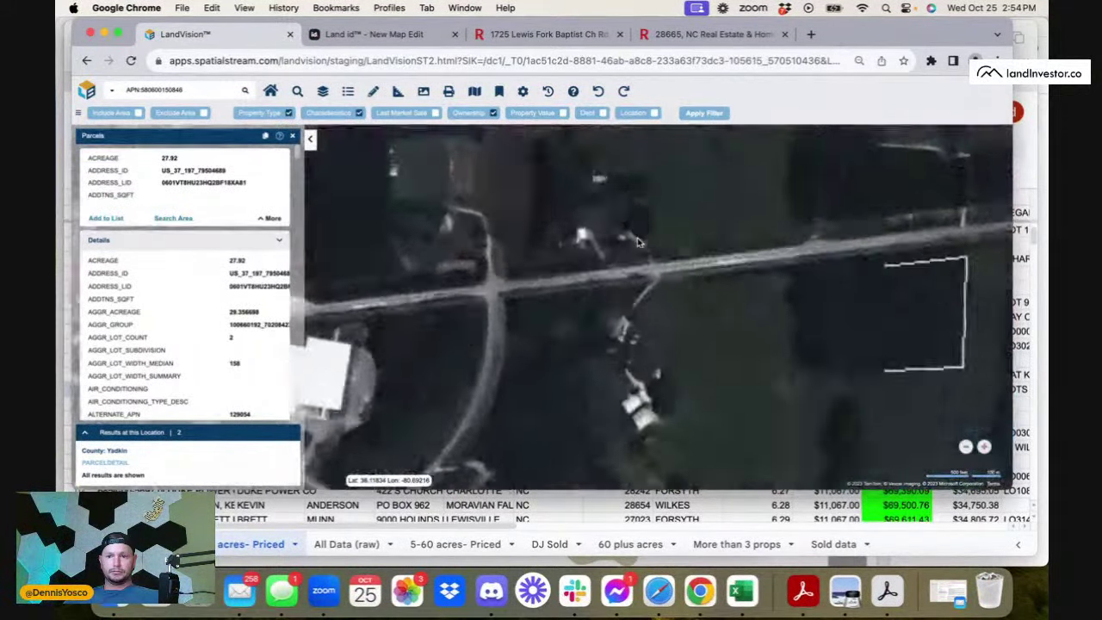
- Click the neighbouring parcels along Memorial Rd to check their details
click(638, 241)
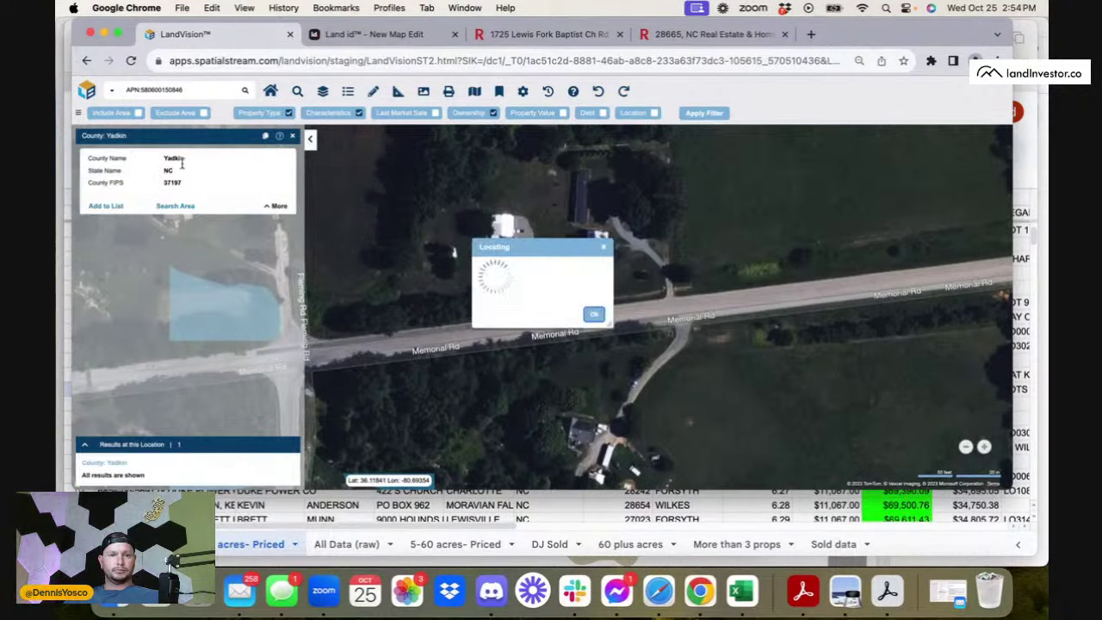
click(607, 247)
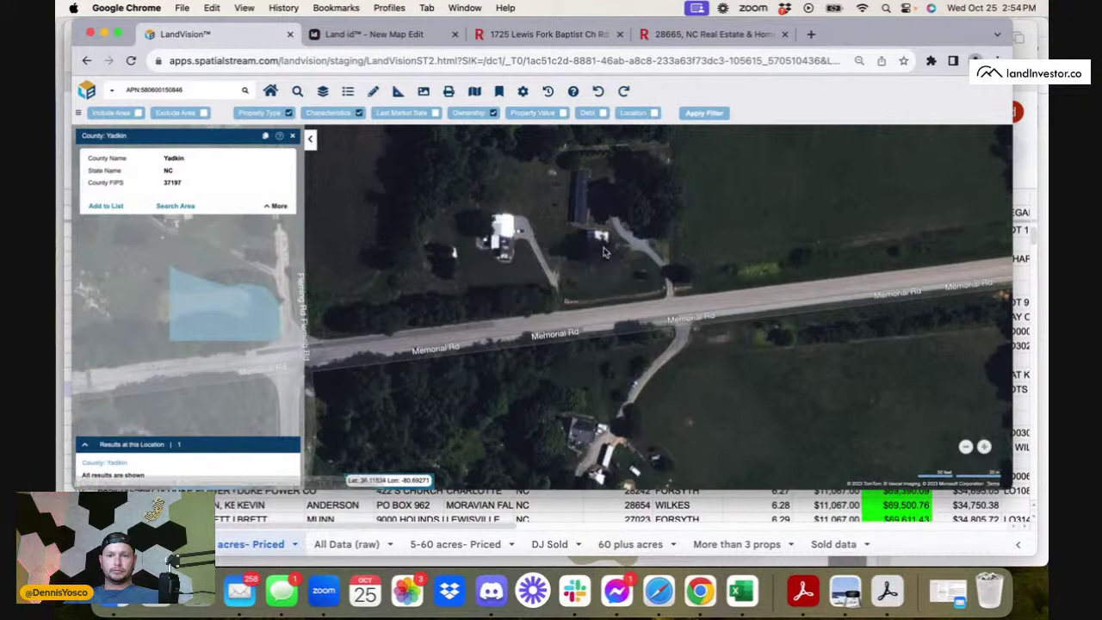
click(585, 211)
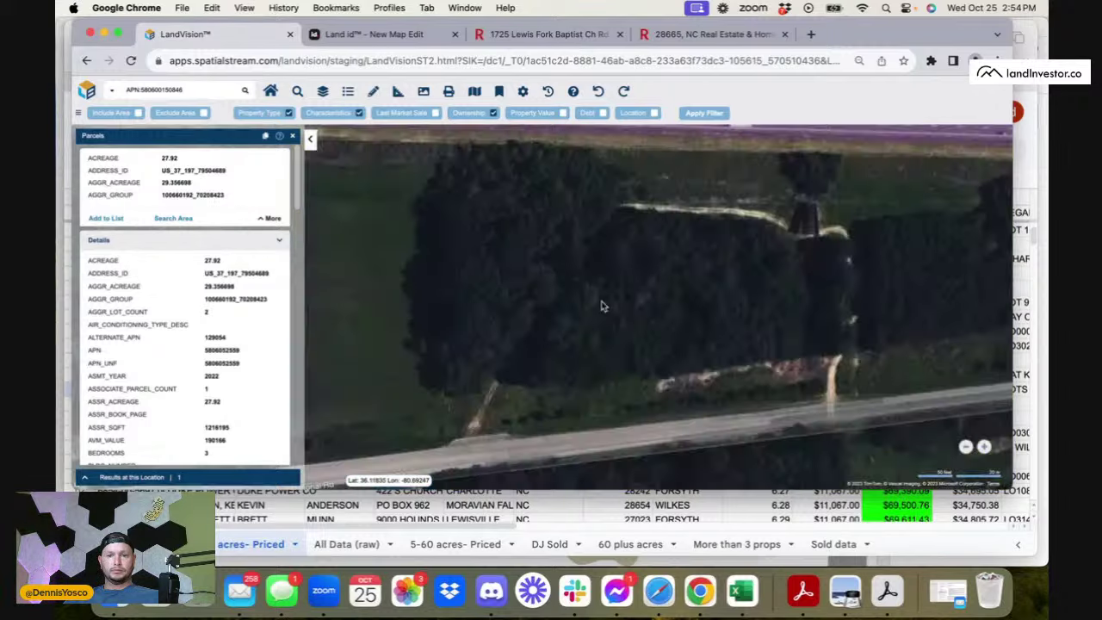
scroll(693, 257, down, 3)
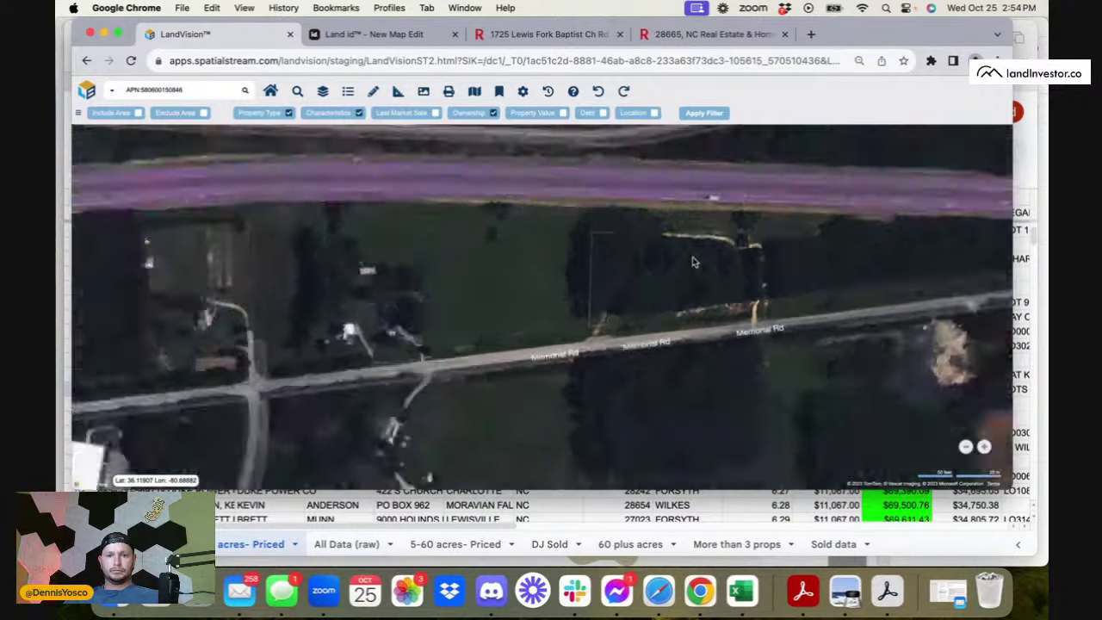
click(508, 297)
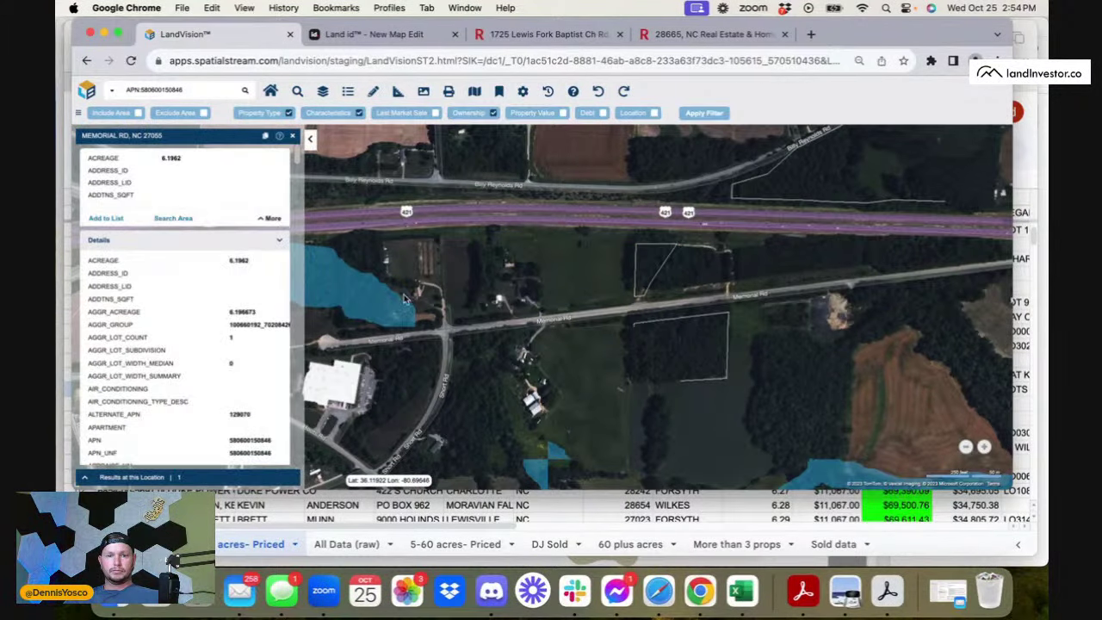
- Copy the site address of the 1.58-acre neighbouring mobile-home parcel, then go to Redfin
click(510, 297)
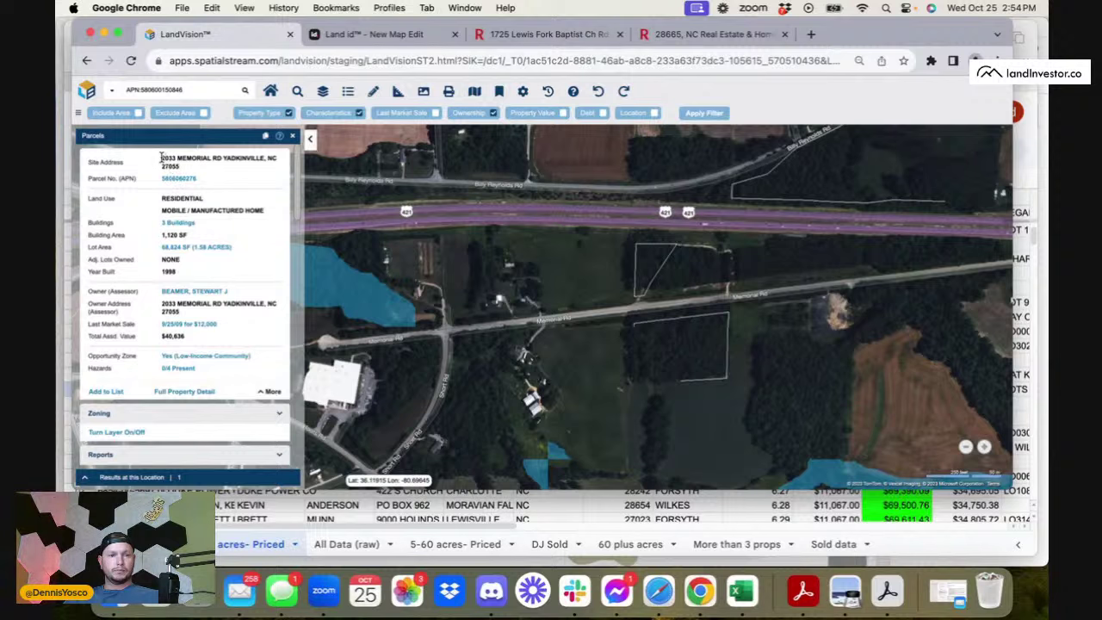
drag(161, 158, 220, 174)
click(188, 166)
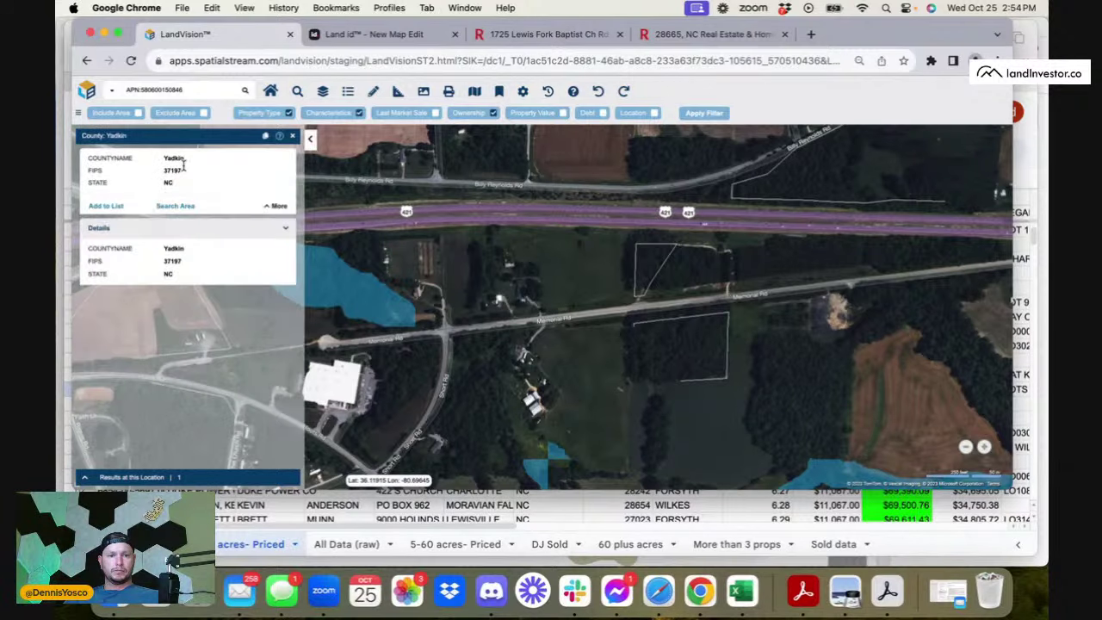
click(414, 259)
click(516, 292)
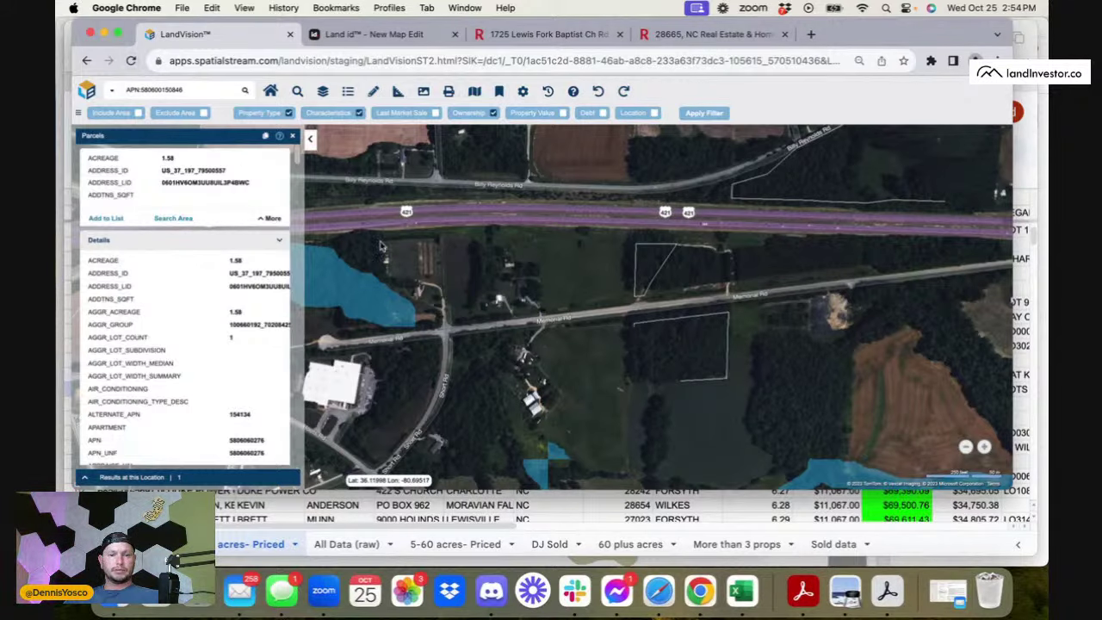
click(508, 307)
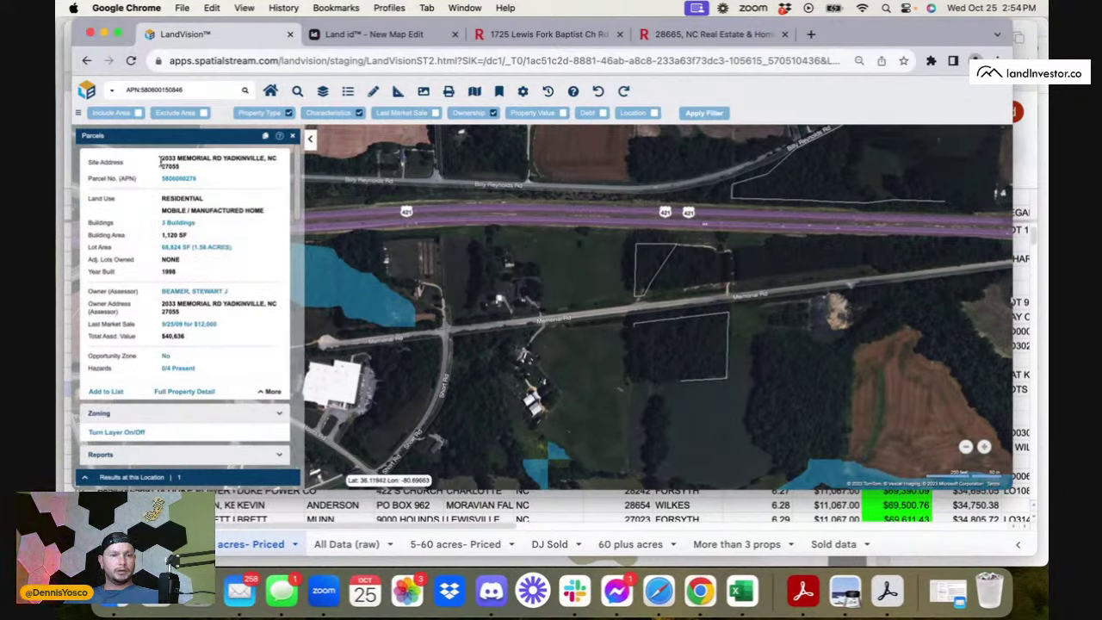
drag(161, 157, 201, 164)
key(cmd+c)
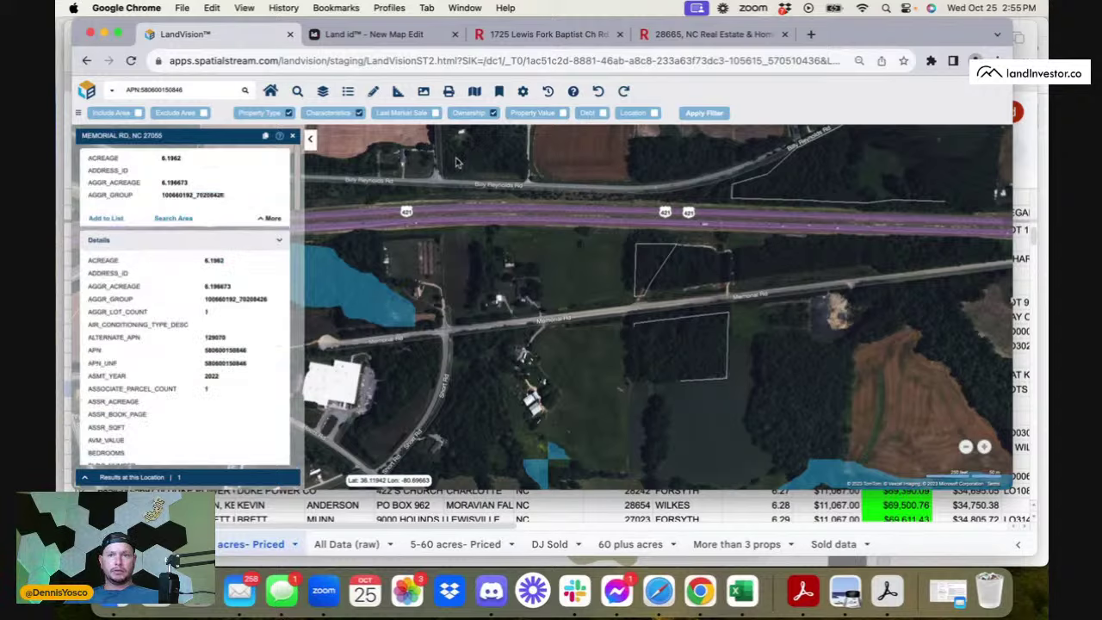
click(714, 34)
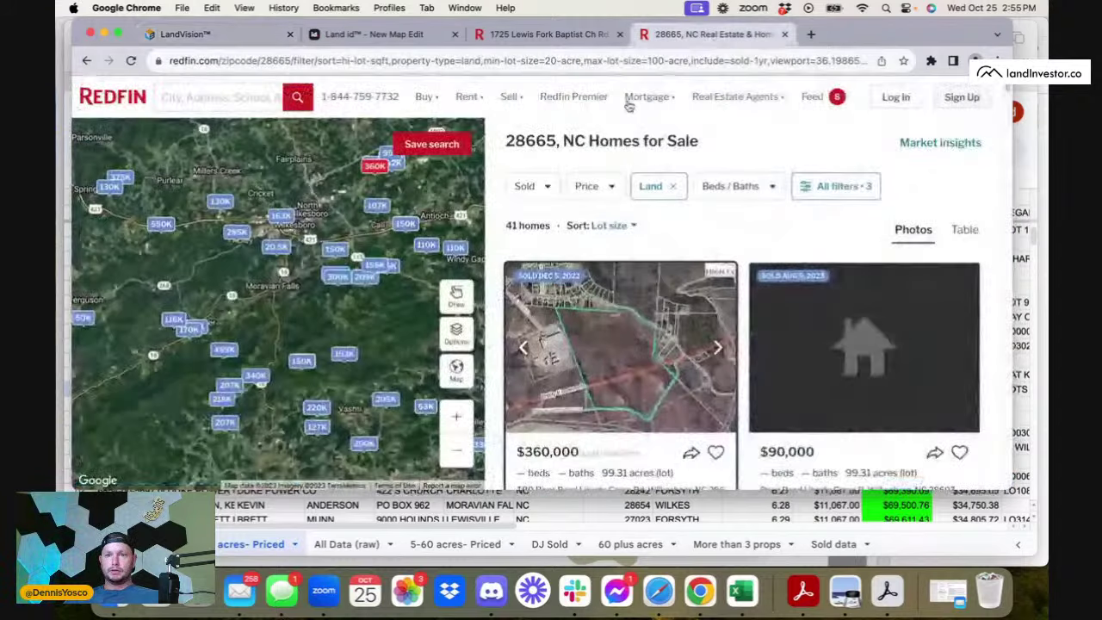
- Search Redfin for the copied address and open nearby homes for sale in 27055, NC
click(222, 97)
key(cmd+v)
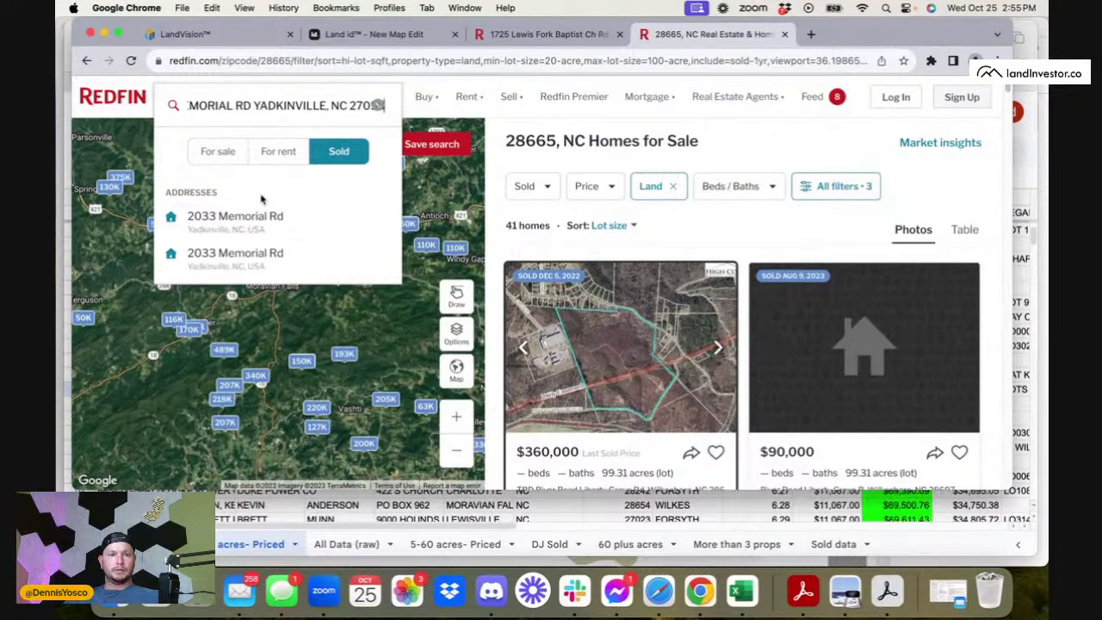
click(241, 217)
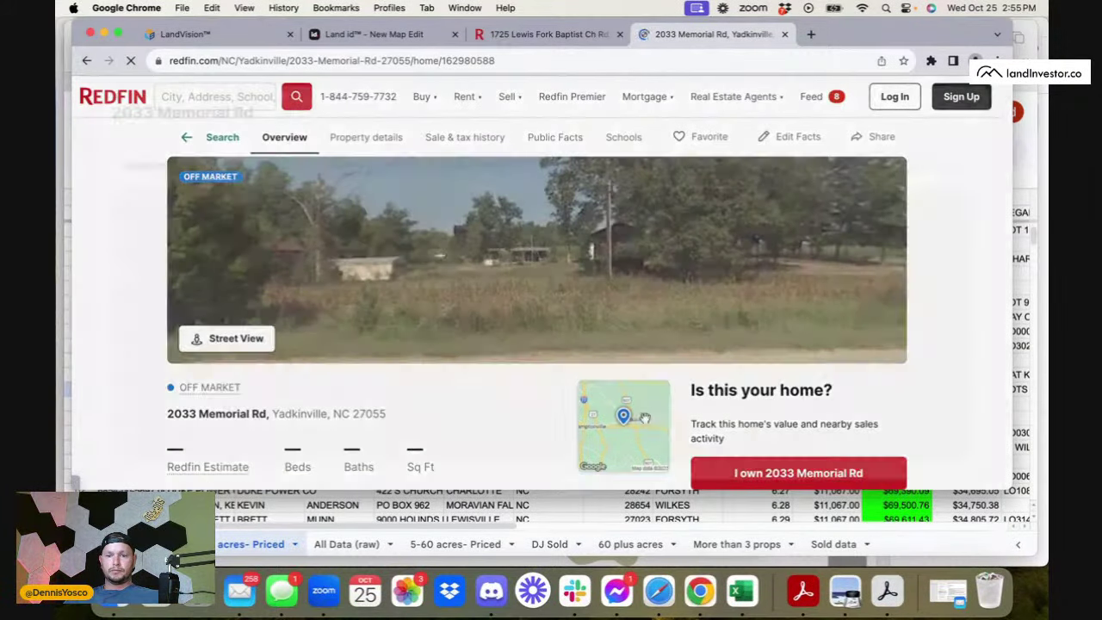
click(644, 418)
click(263, 433)
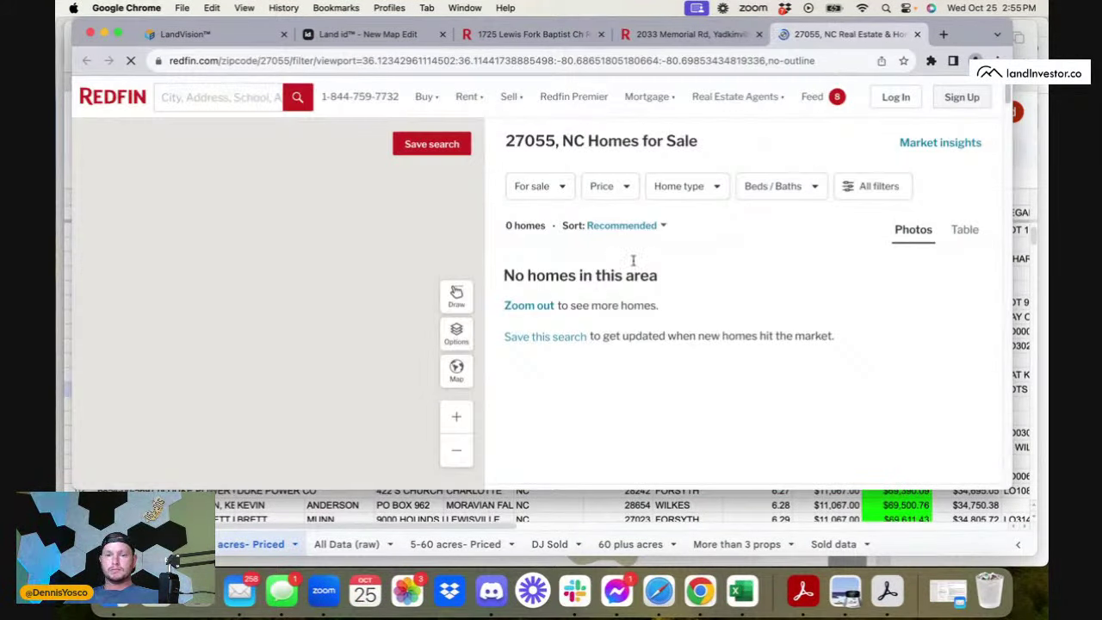
- Show properties sold in the last year with 4–10 acre lot sizes
click(556, 198)
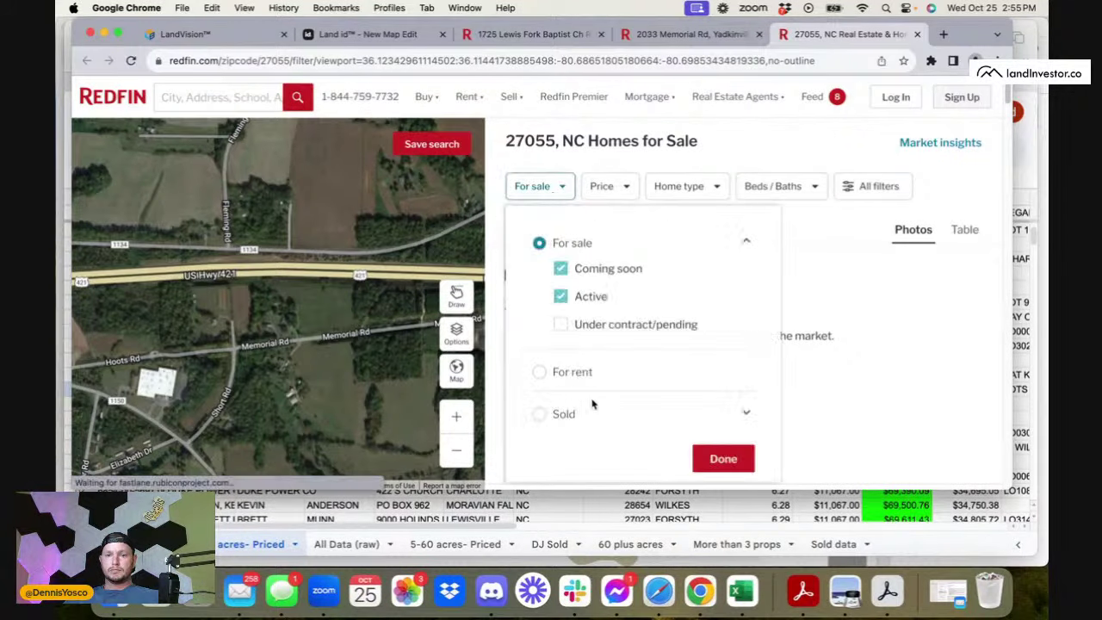
click(535, 415)
click(560, 468)
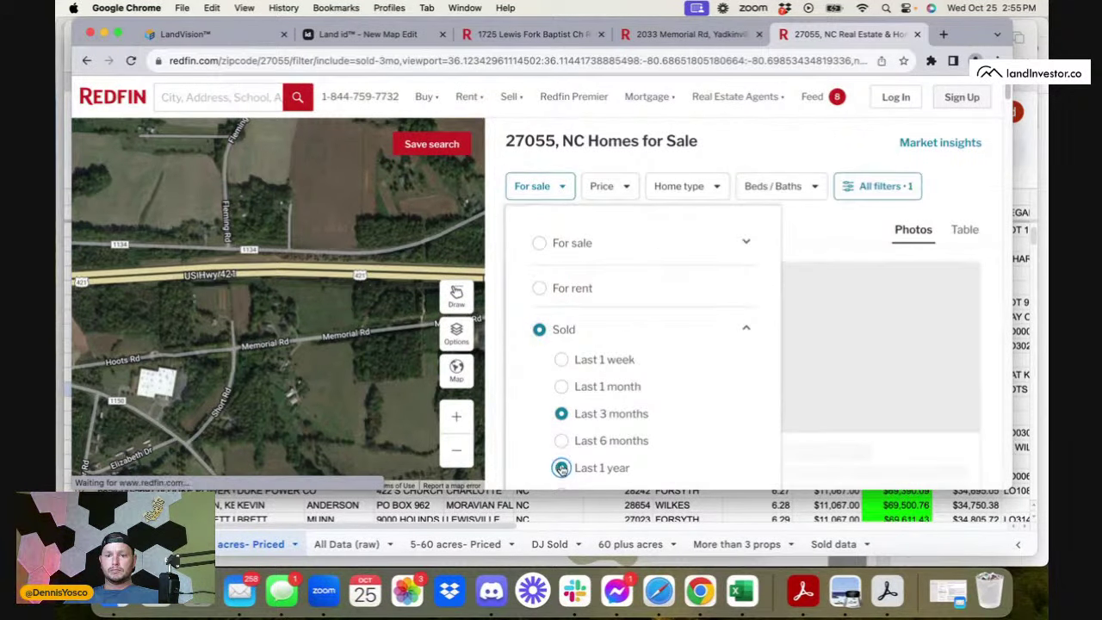
click(861, 186)
scroll(798, 308, down, 10)
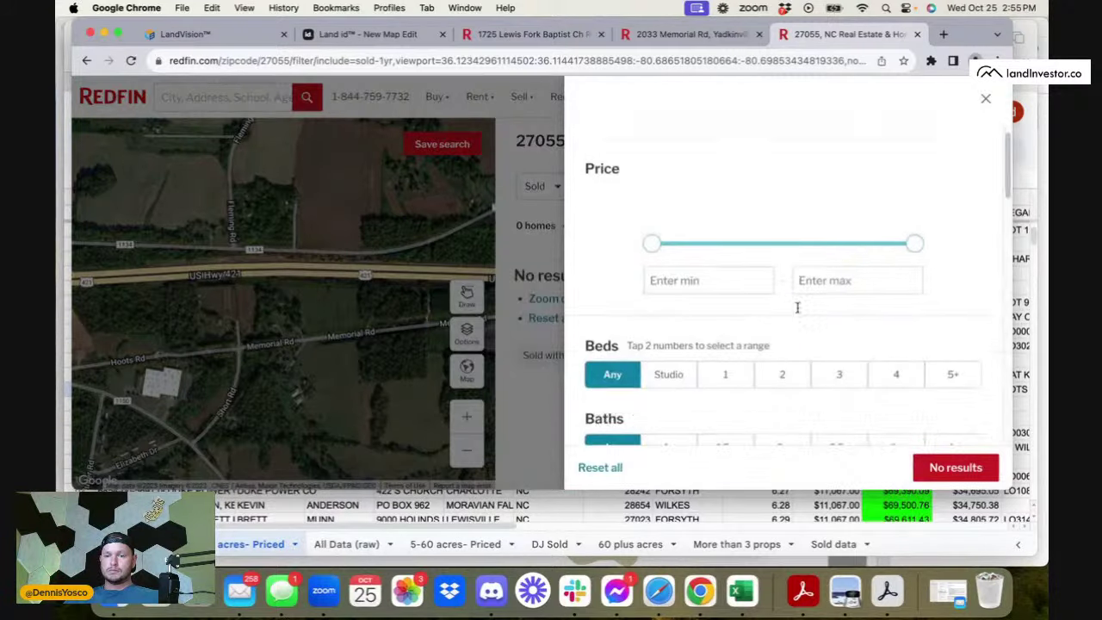
click(848, 327)
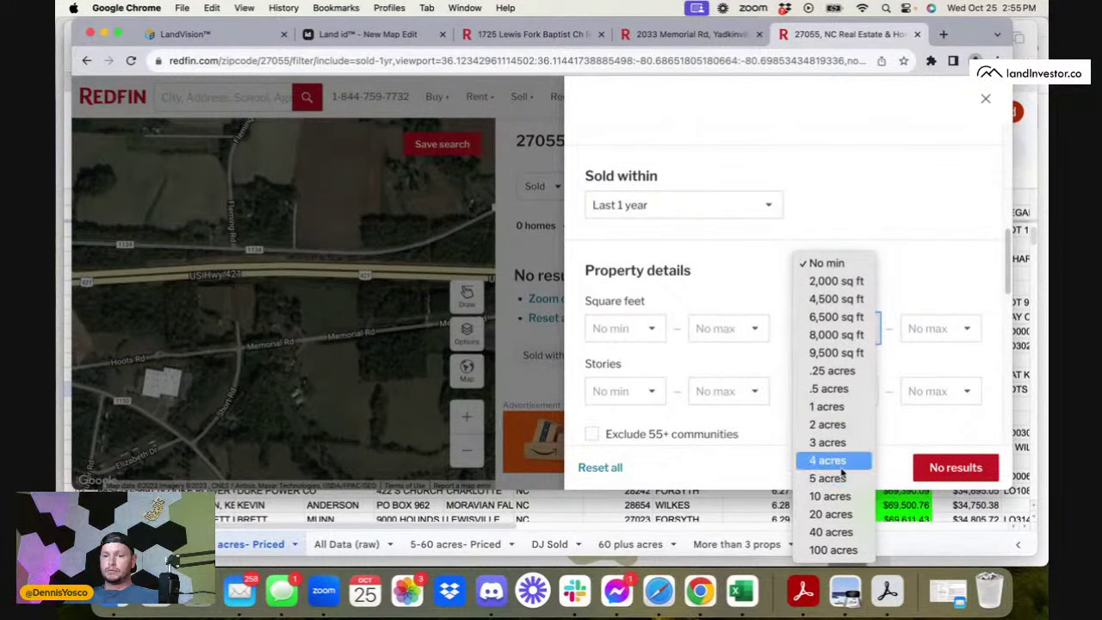
click(826, 460)
click(930, 336)
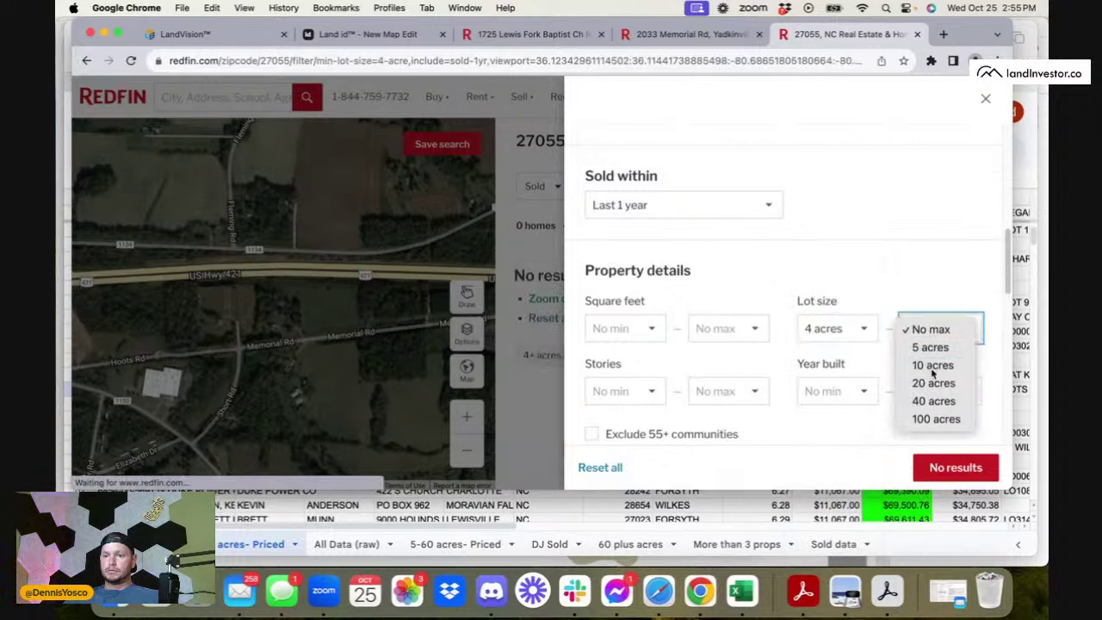
click(932, 365)
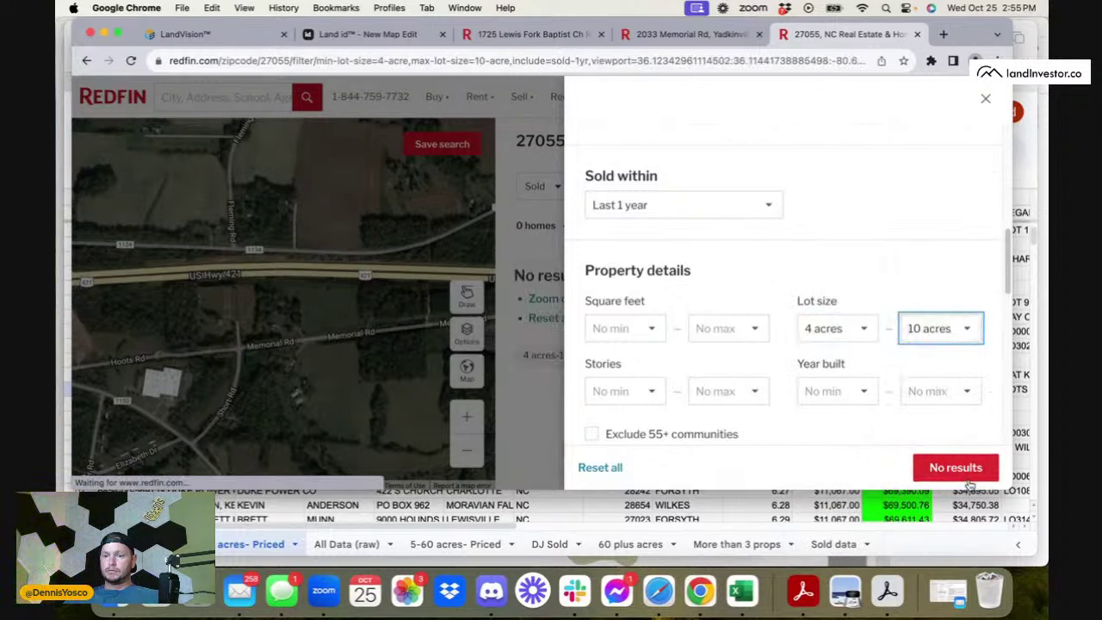
click(955, 468)
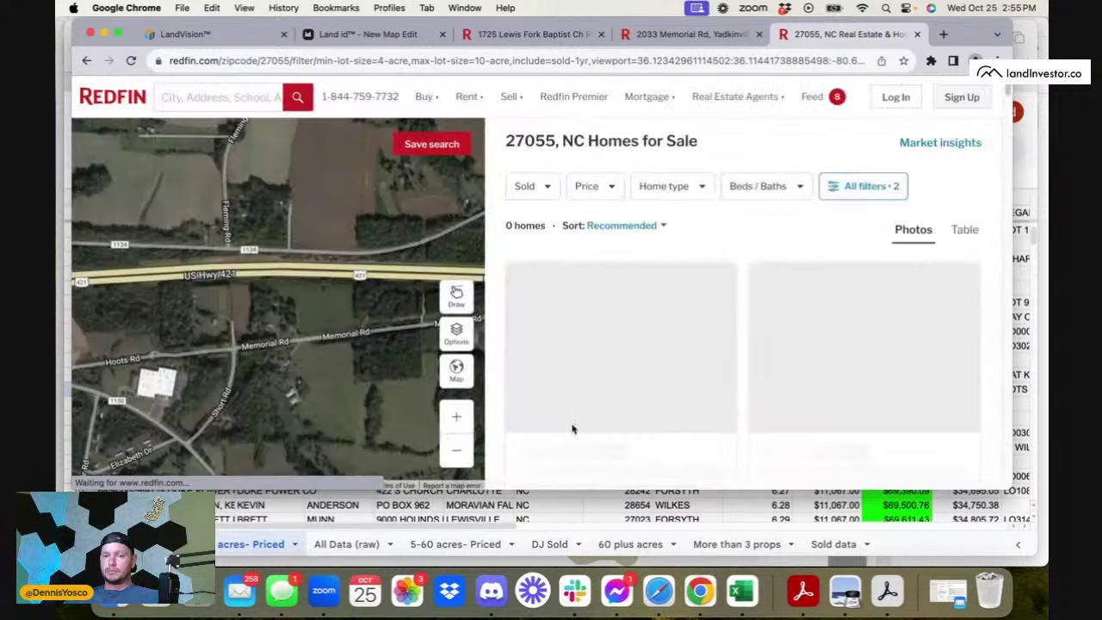
- Zoom the map out and limit the home type to Land, leaving 24 results
click(457, 449)
click(456, 449)
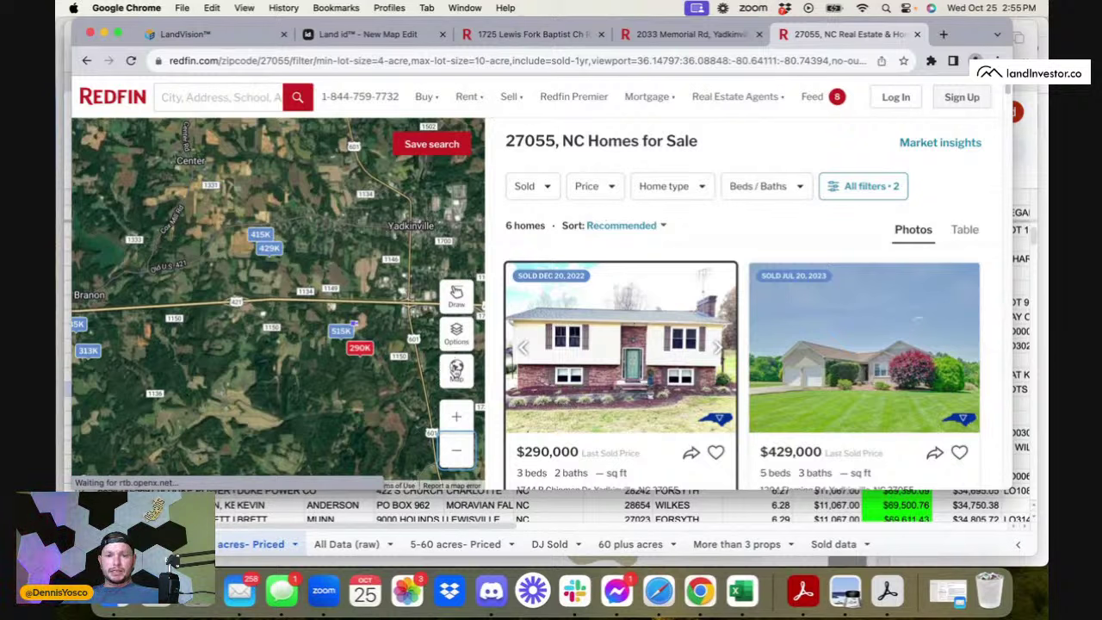
click(456, 370)
click(349, 368)
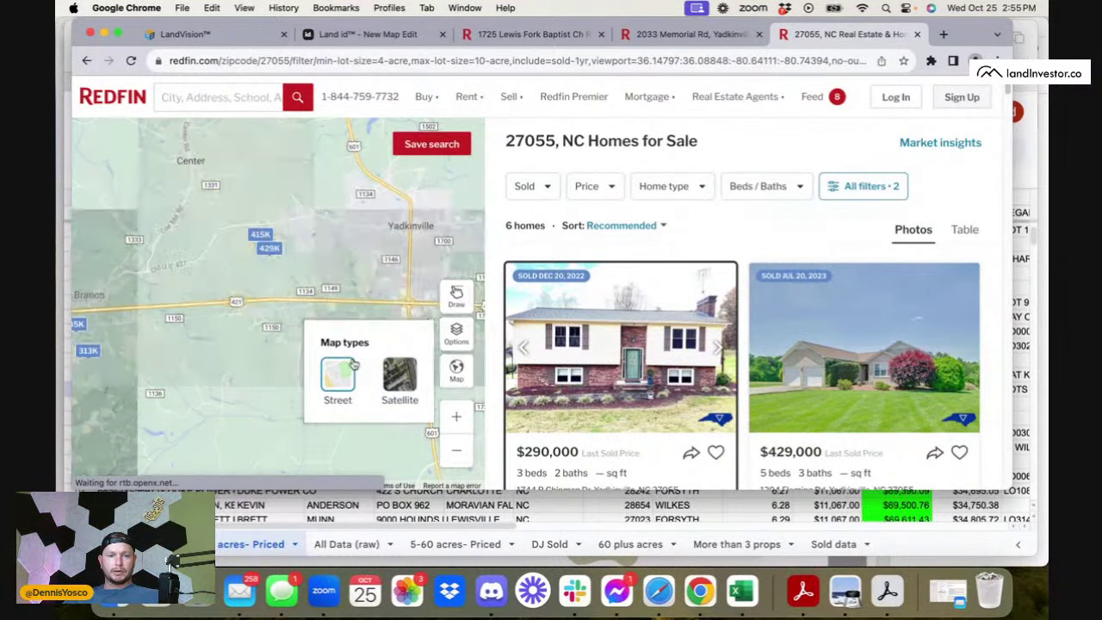
click(398, 376)
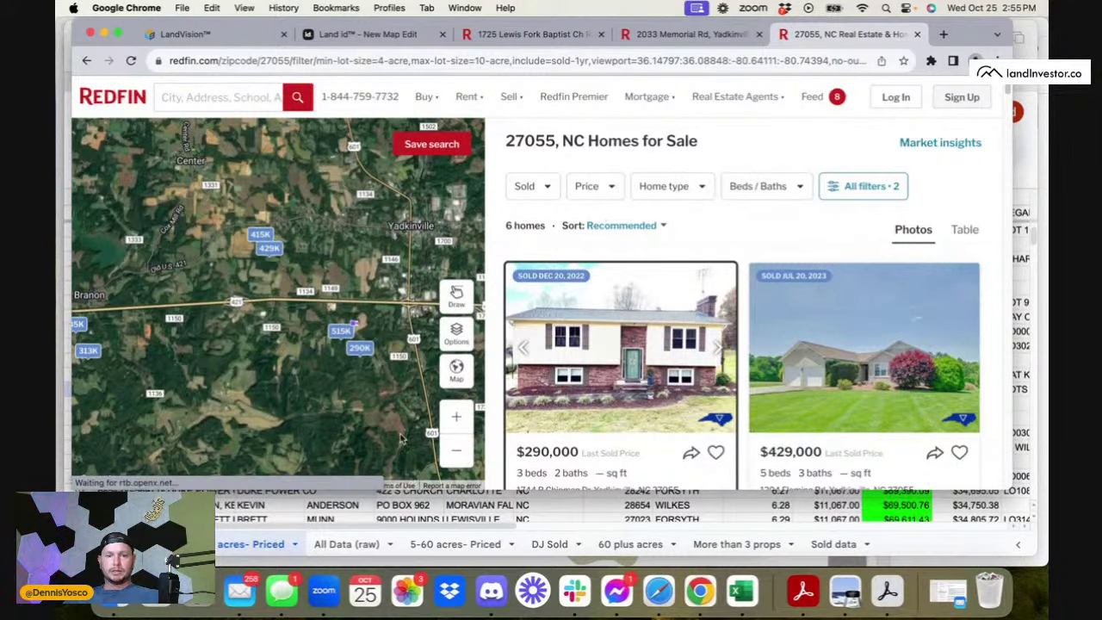
click(893, 195)
scroll(865, 256, down, 5)
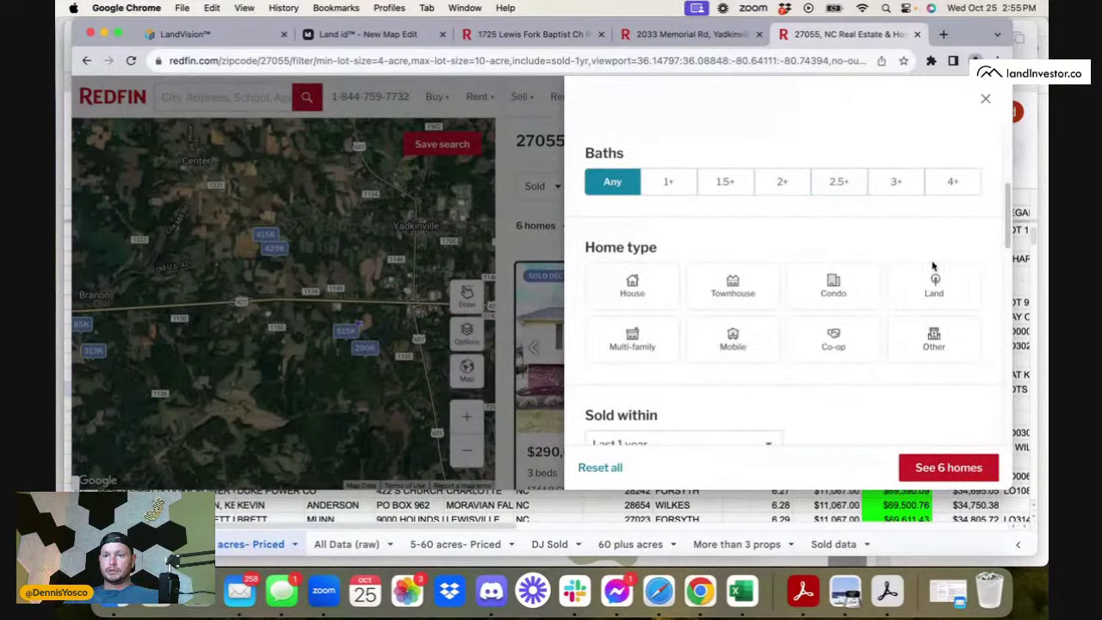
click(934, 274)
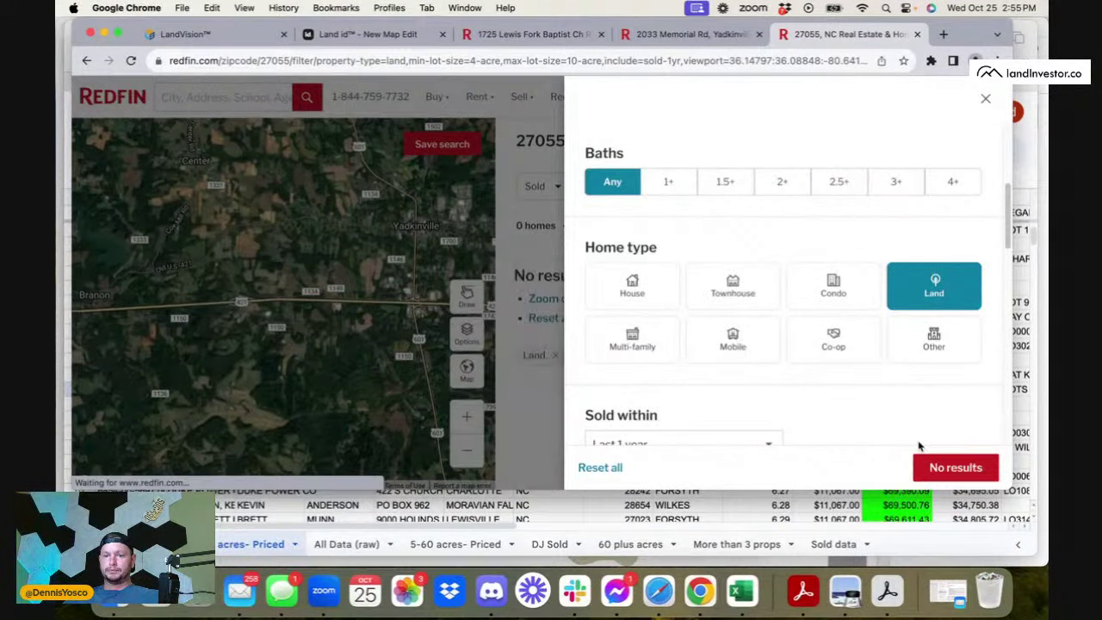
click(937, 468)
click(457, 450)
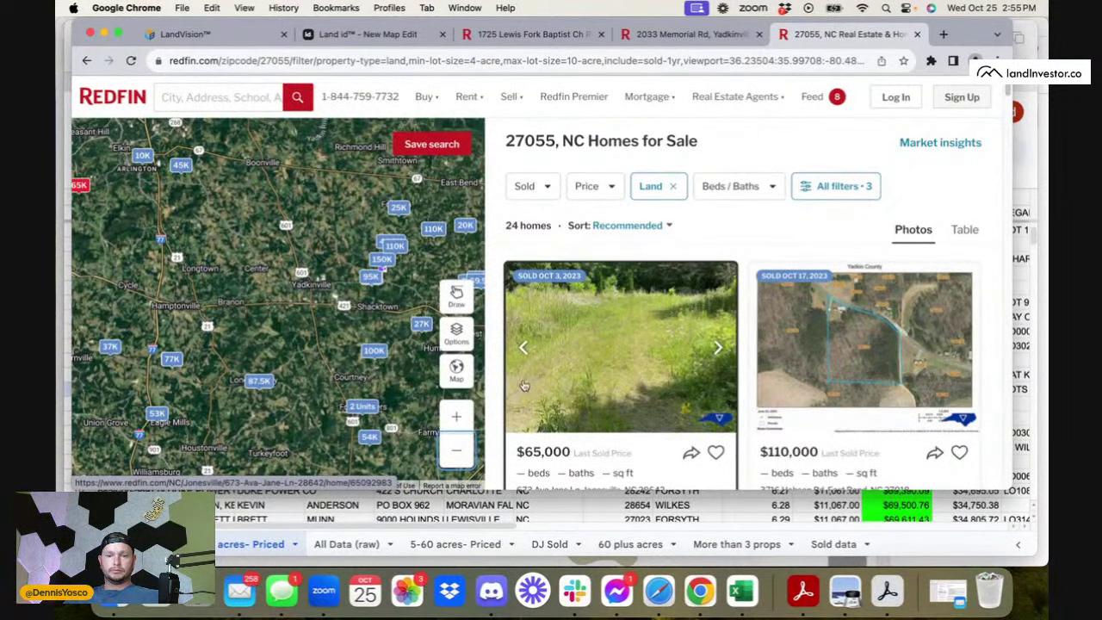
- Sort the Redfin land results by lot size
scroll(654, 405, down, 1)
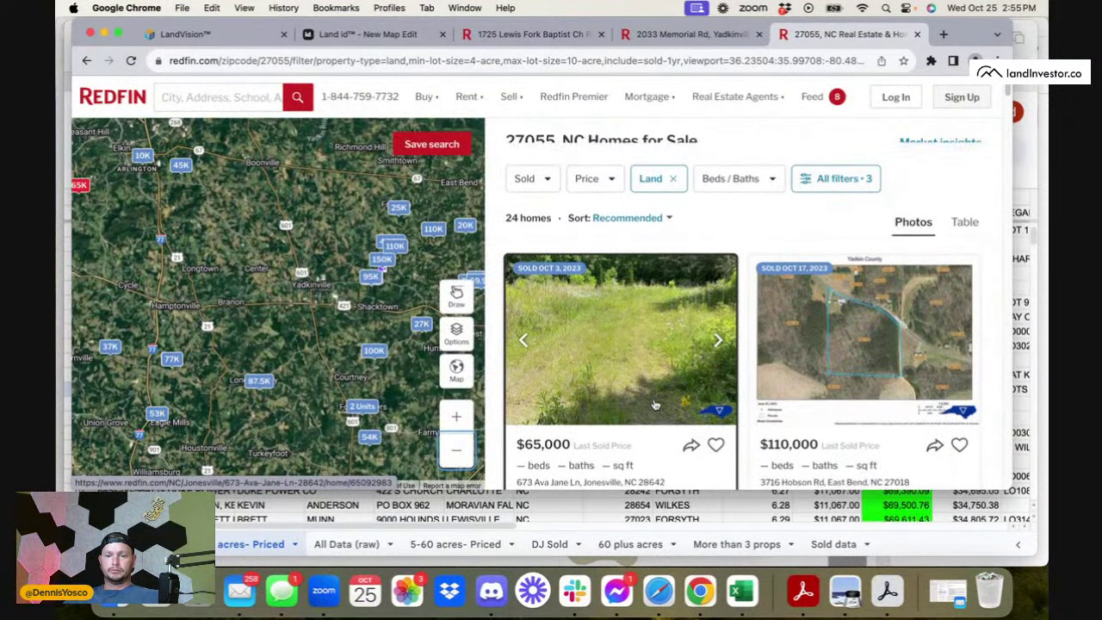
click(620, 216)
click(624, 379)
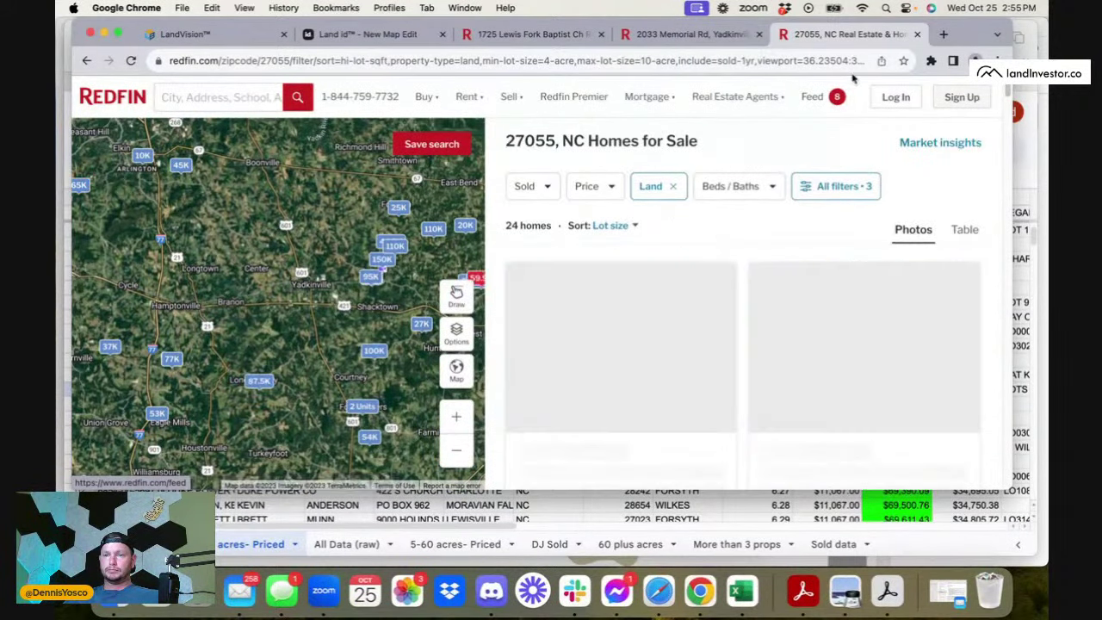
- Clear Pebble and save all 24 comps, then bring up the Davie County sheet
click(930, 62)
click(799, 158)
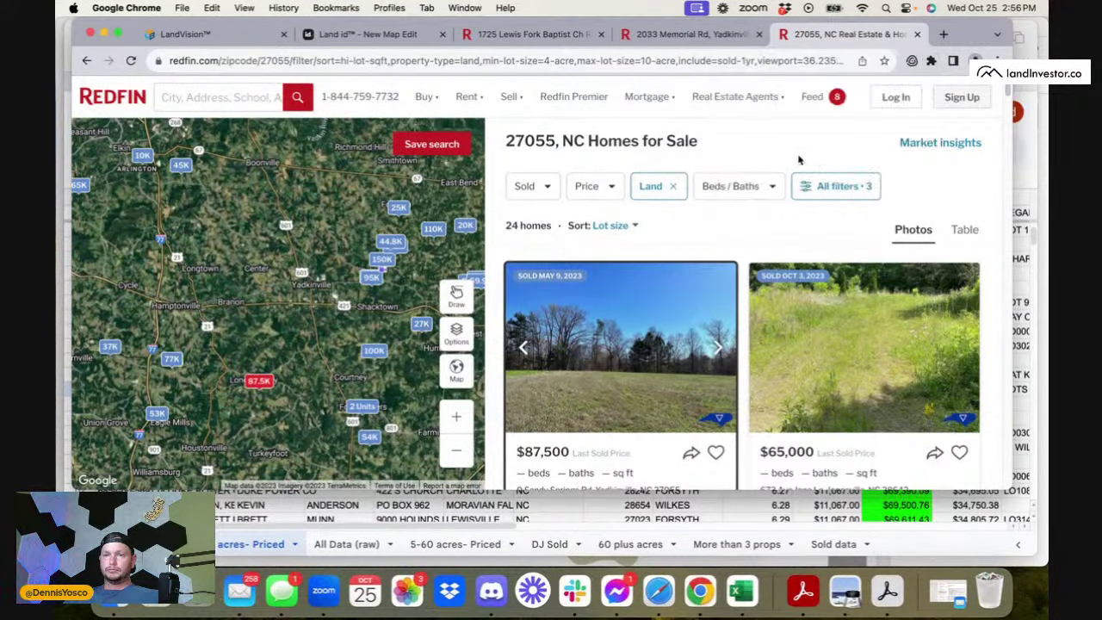
click(861, 165)
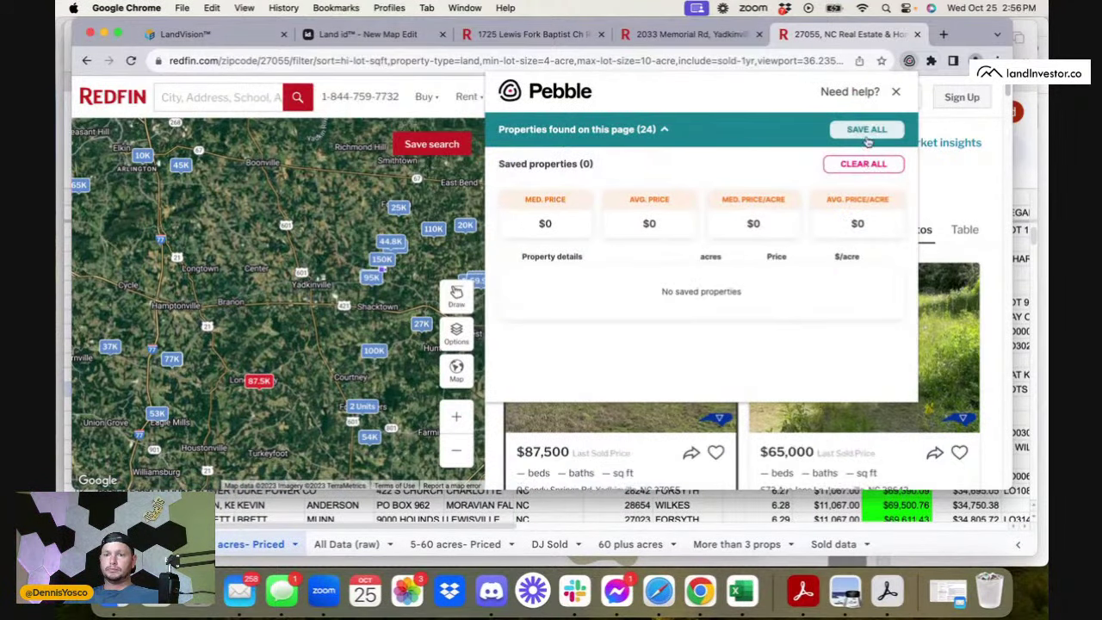
click(863, 134)
scroll(767, 284, down, 5)
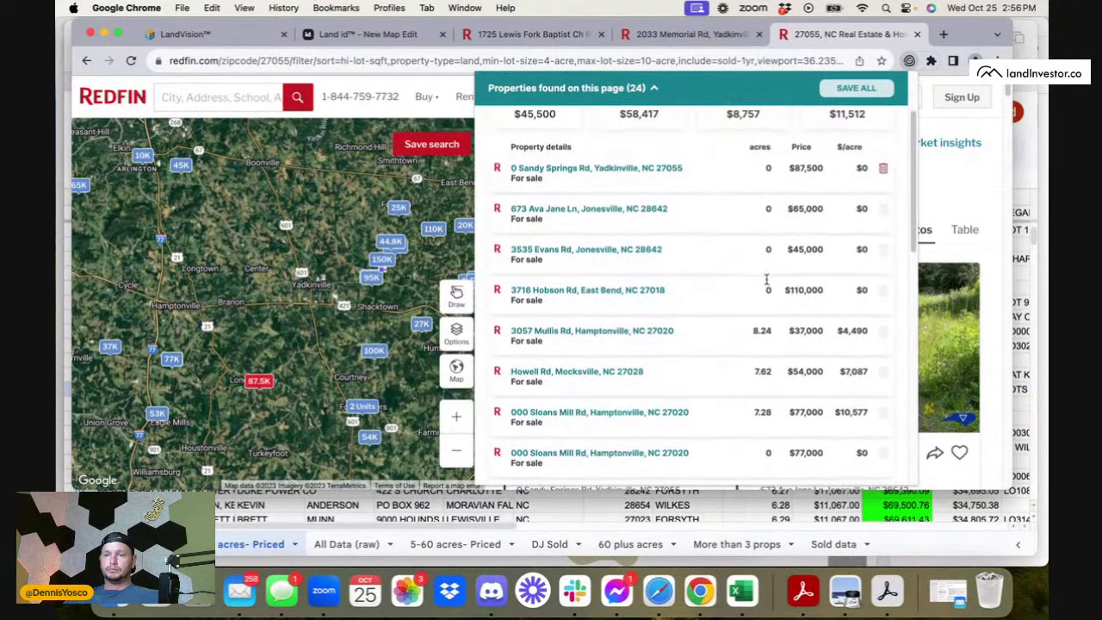
scroll(768, 283, up, 10)
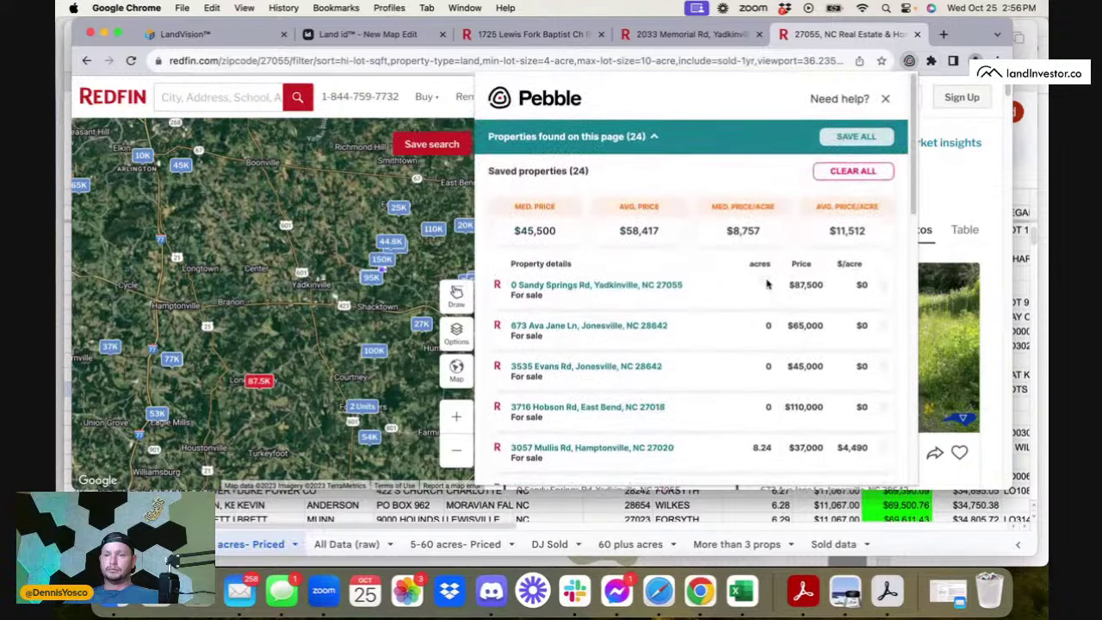
scroll(767, 280, down, 5)
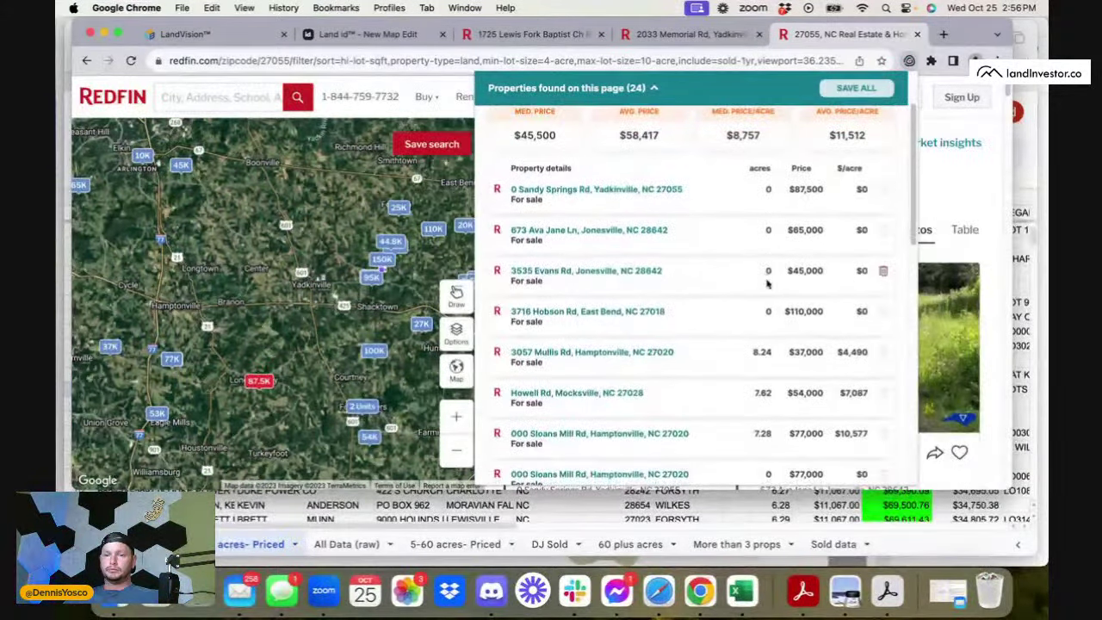
scroll(767, 284, down, 5)
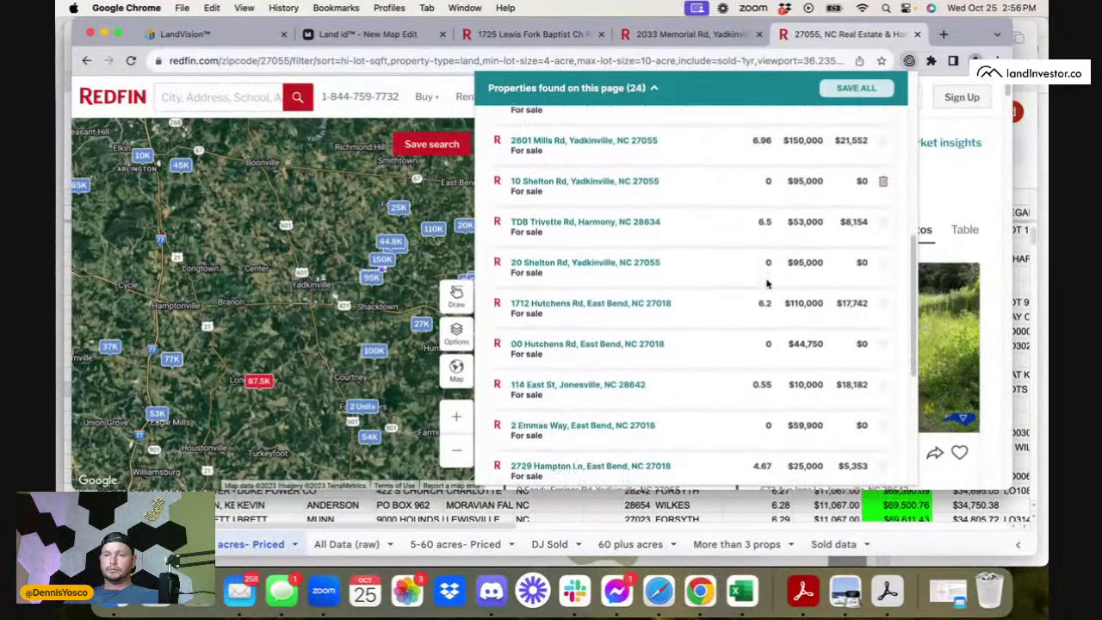
scroll(767, 285, up, 10)
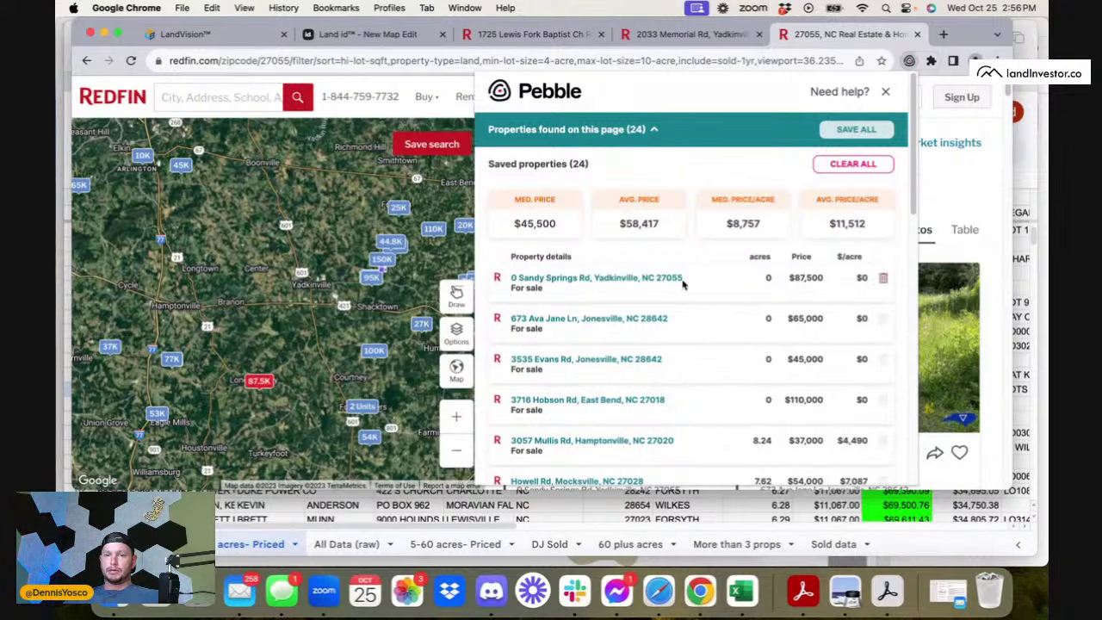
key(super+Tab)
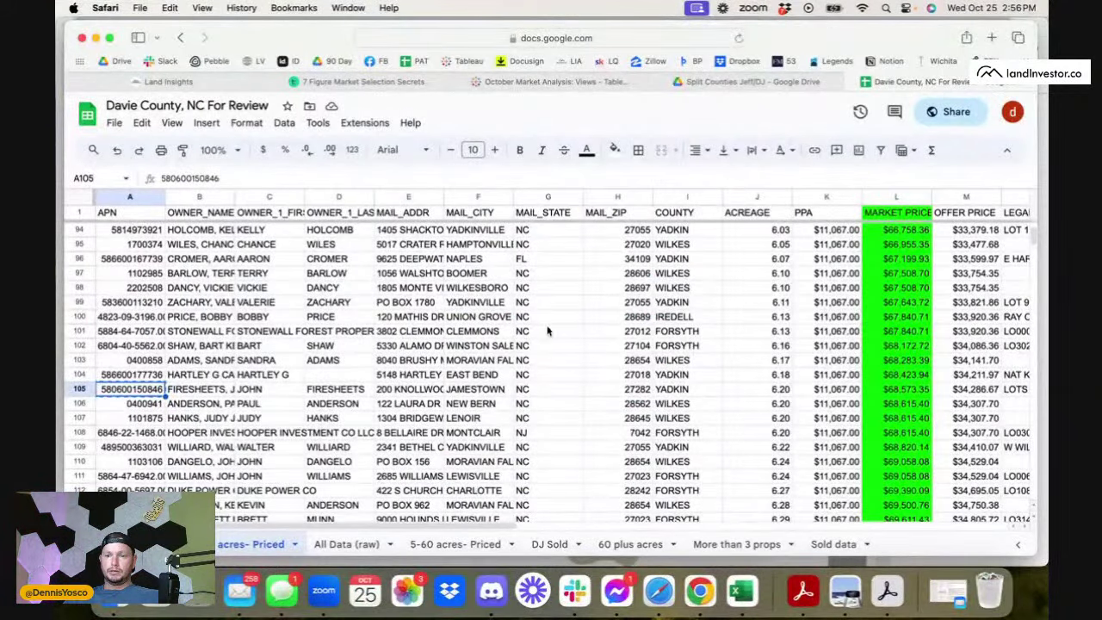
- Glance over the Davie County sheet's $11,067-per-acre prices, then return to the Redfin listings
scroll(182, 394, up, 3)
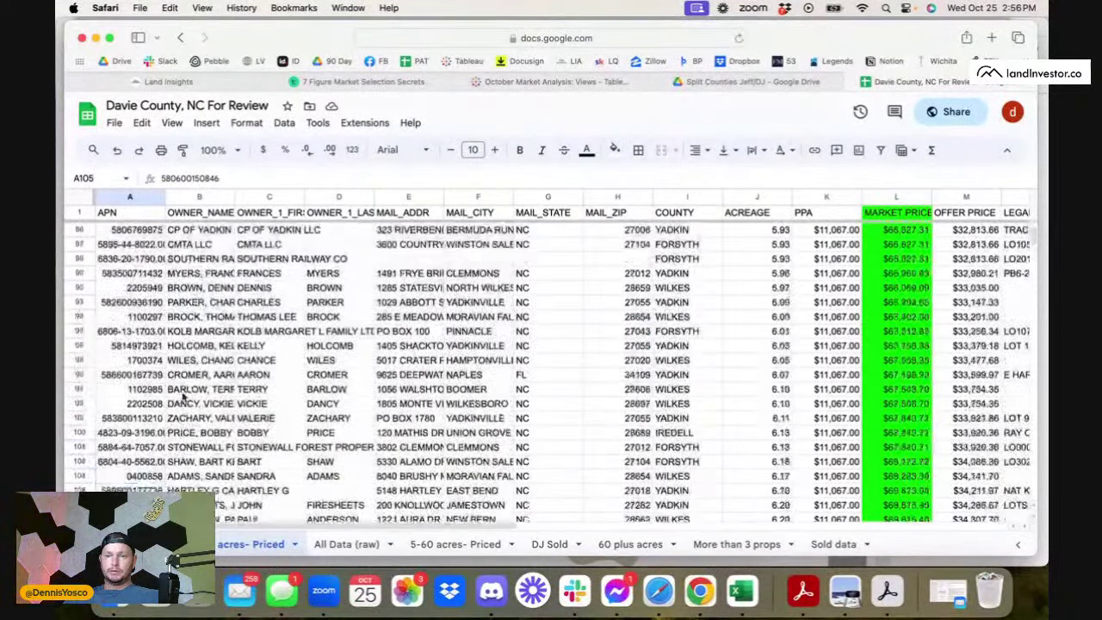
scroll(183, 395, down, 4)
scroll(183, 395, right, 2)
scroll(183, 395, left, 1)
scroll(183, 395, down, 1)
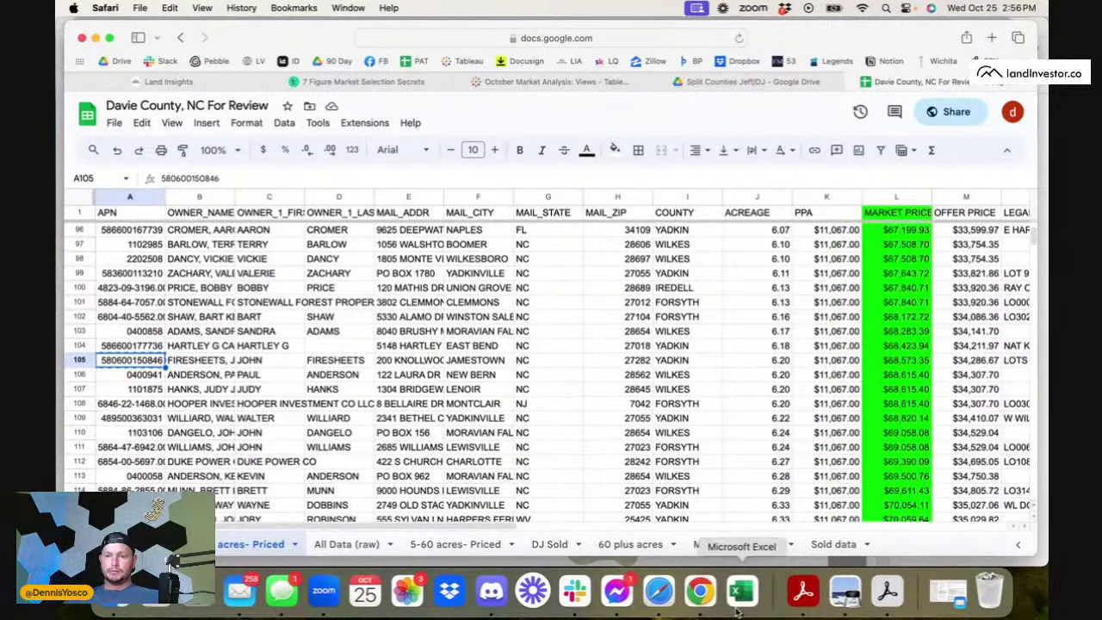
click(699, 591)
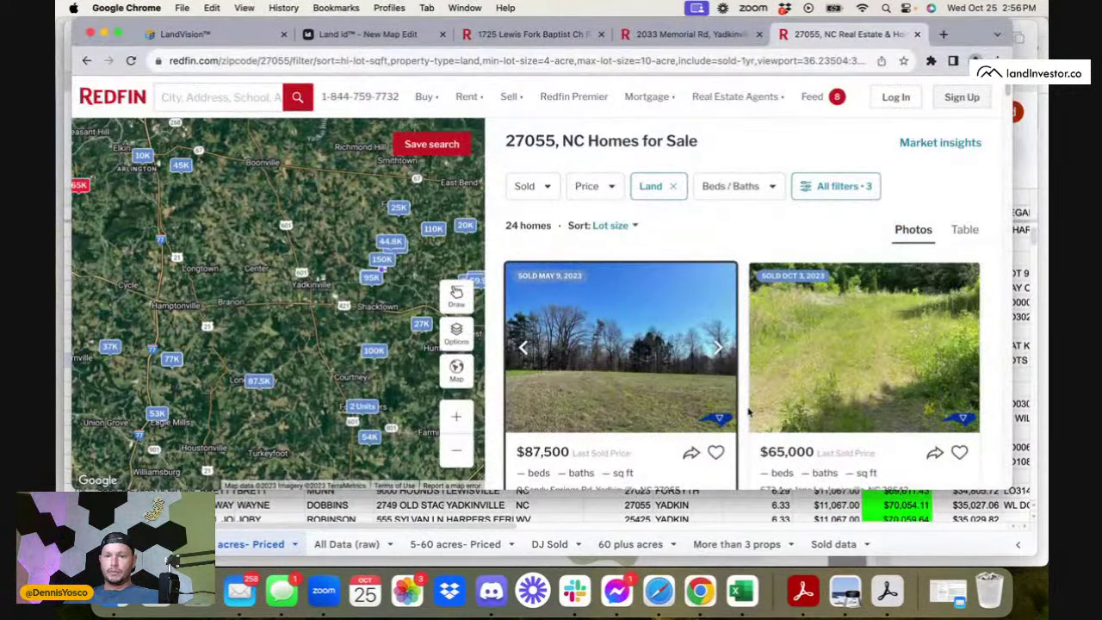
- Review the 18.44-acre 00 Hutchens Rd listing, close it, and return to the Davie County sheet
scroll(724, 426, down, 10)
scroll(750, 416, down, 5)
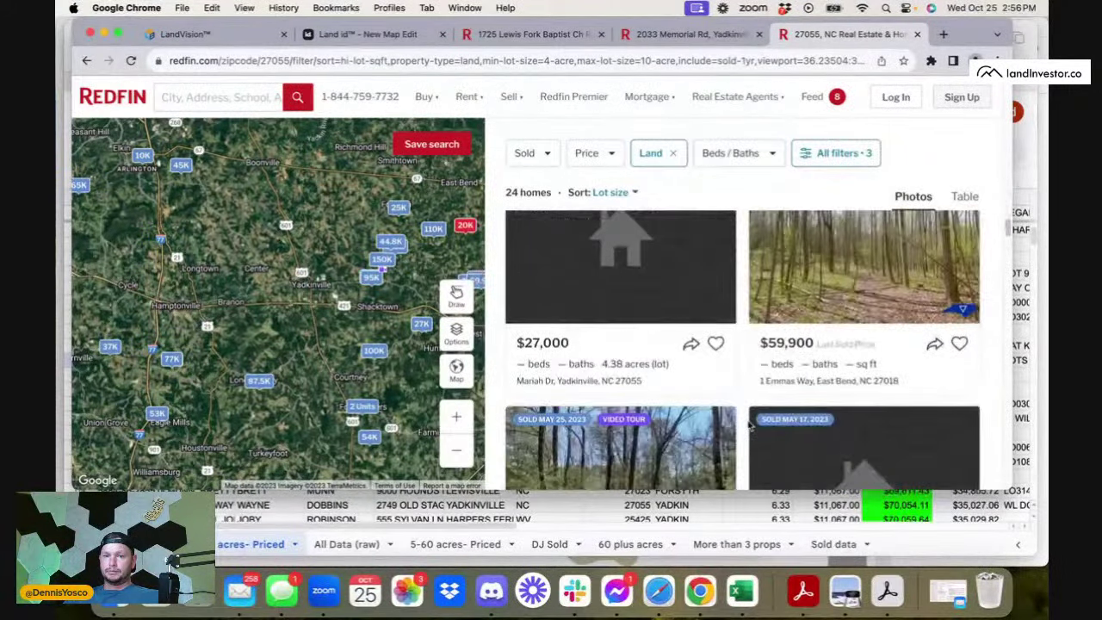
scroll(748, 425, up, 3)
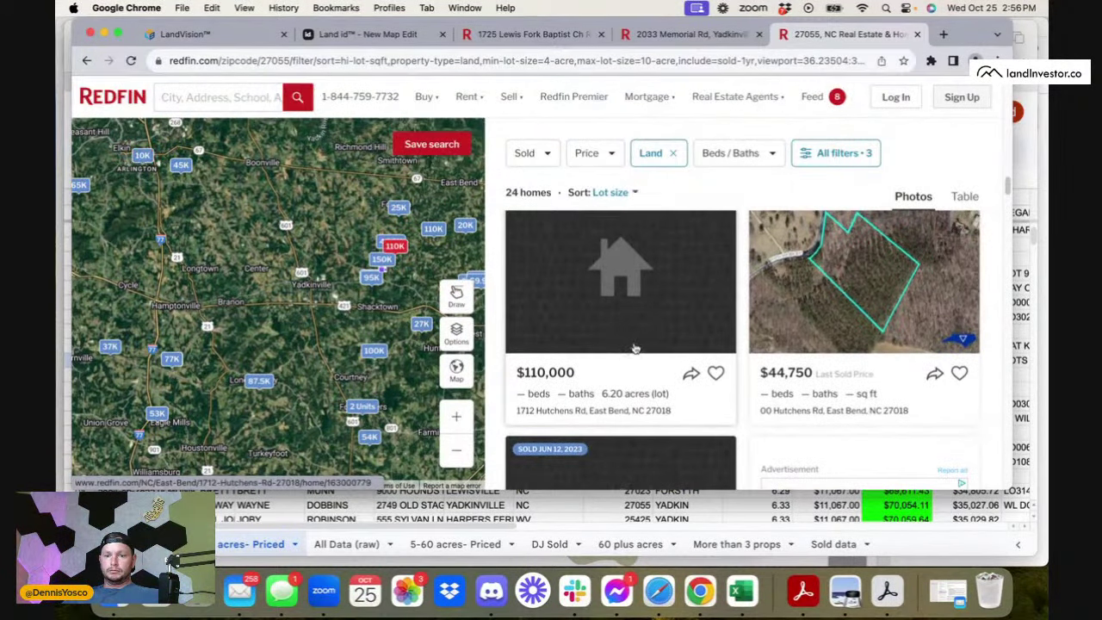
click(753, 326)
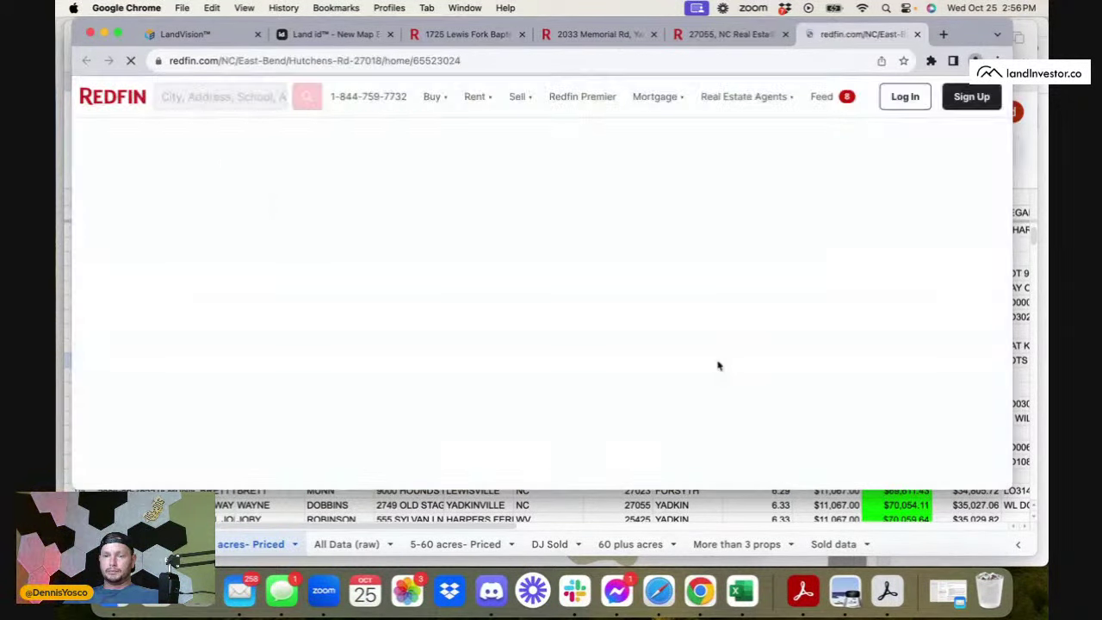
scroll(487, 367, down, 10)
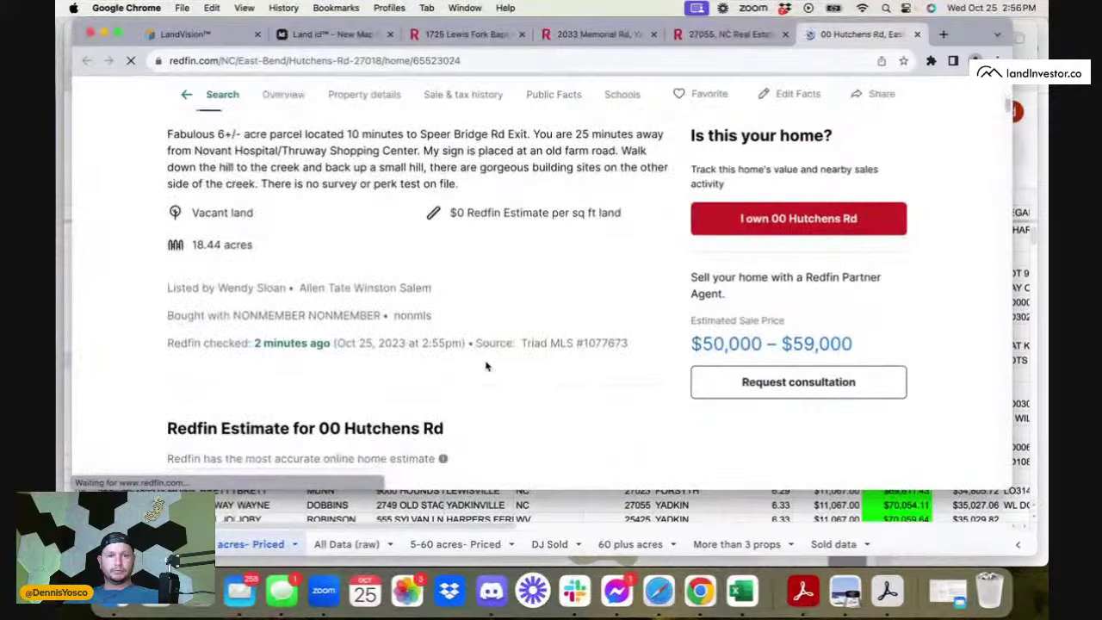
scroll(486, 367, up, 10)
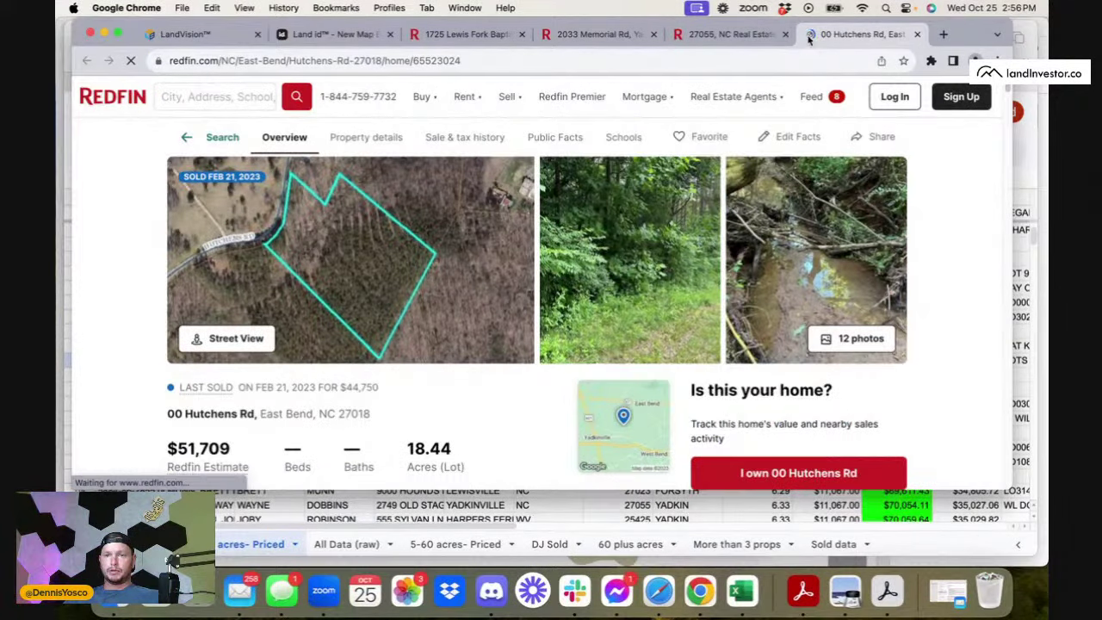
click(916, 34)
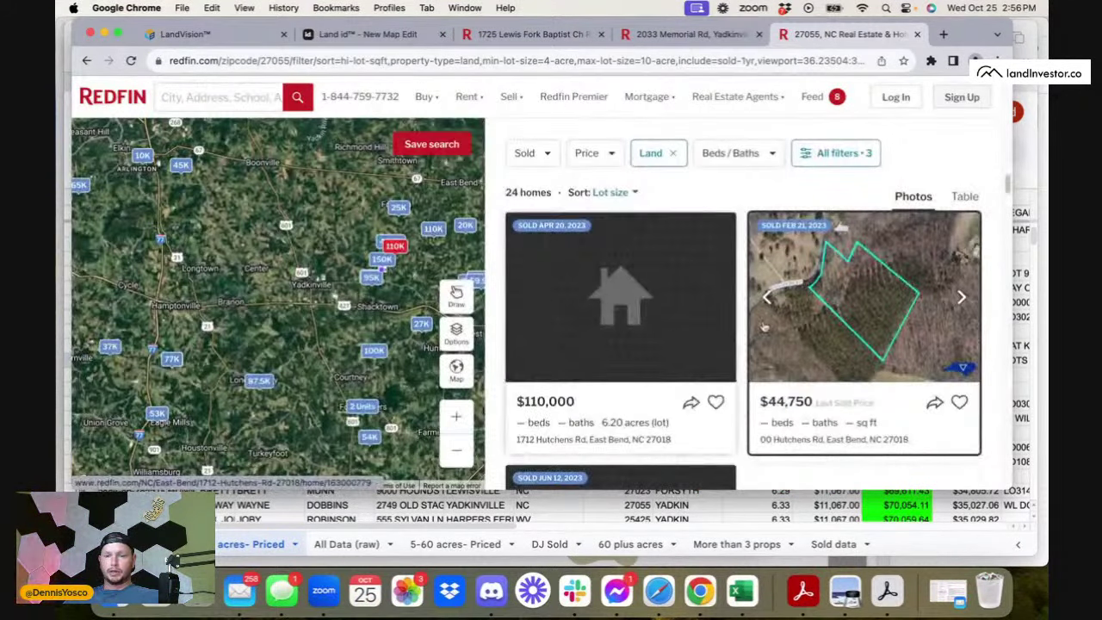
scroll(702, 380, down, 5)
key(super+Tab)
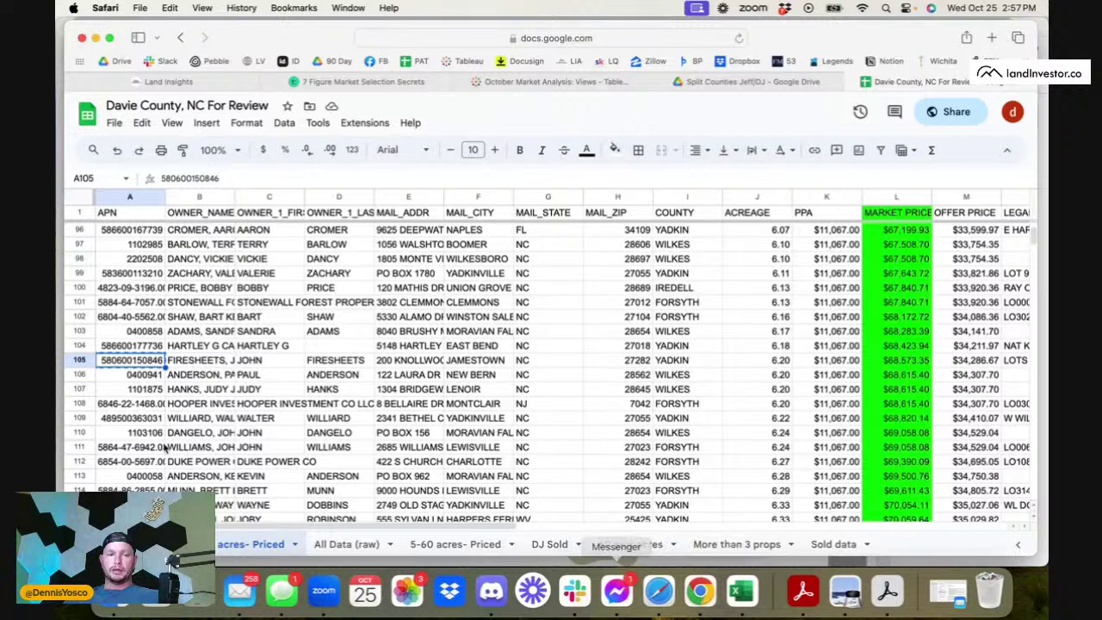
- Select row 105, then bring the Redfin 27055 sold-land results back to front
click(76, 360)
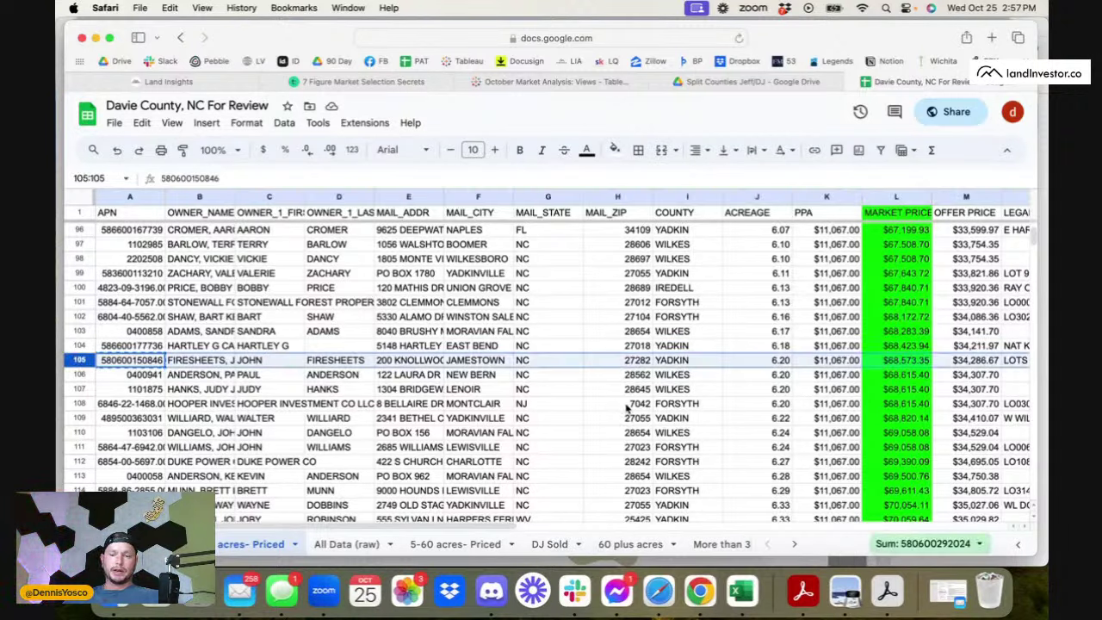
click(702, 603)
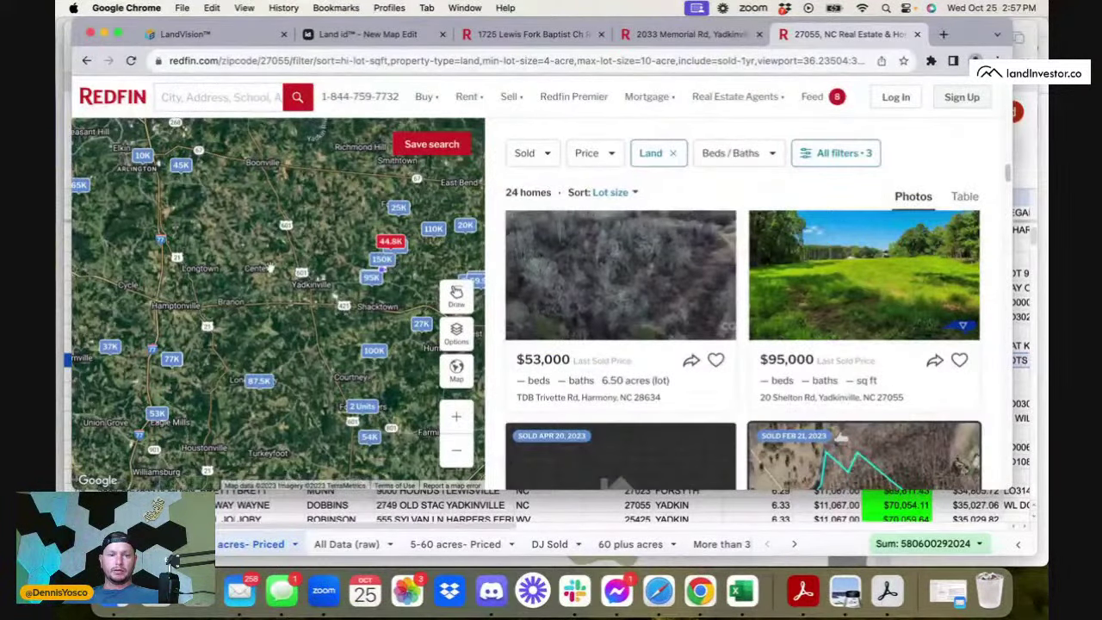
- Recenter the Redfin map and open the $77,000 000 Sloans Mill Rd sold listing
scroll(306, 310, up, 3)
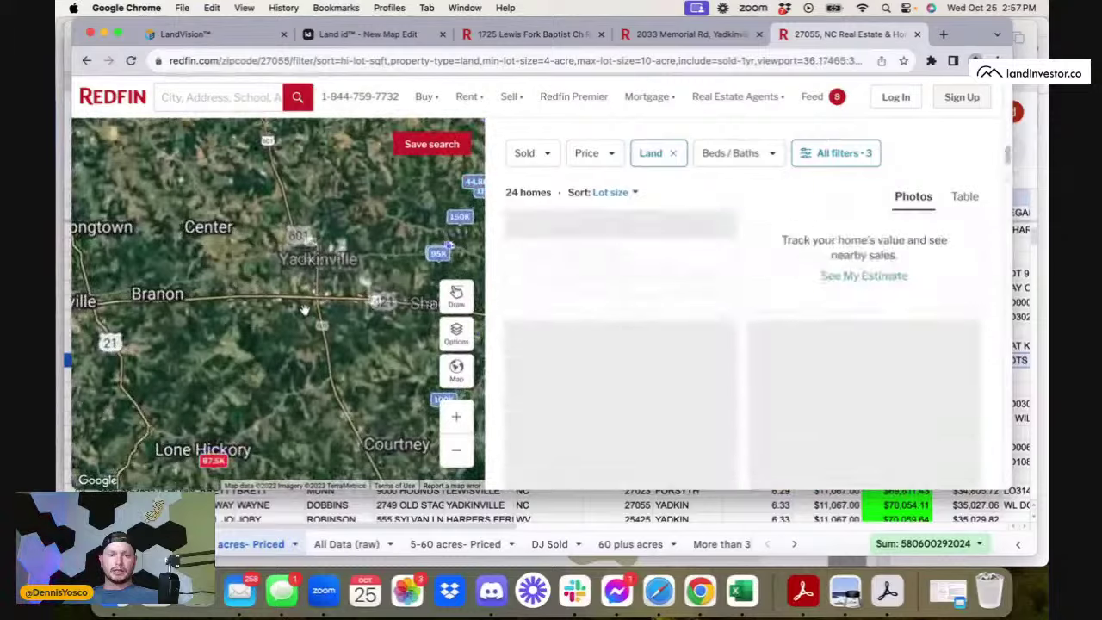
drag(300, 353, 325, 338)
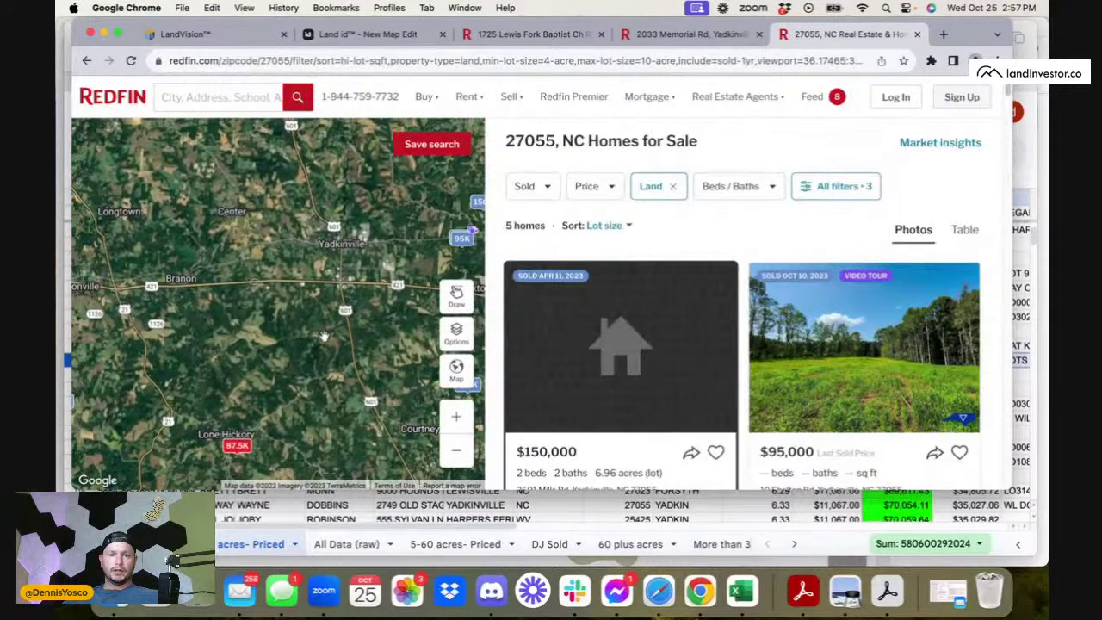
scroll(325, 338, down, 3)
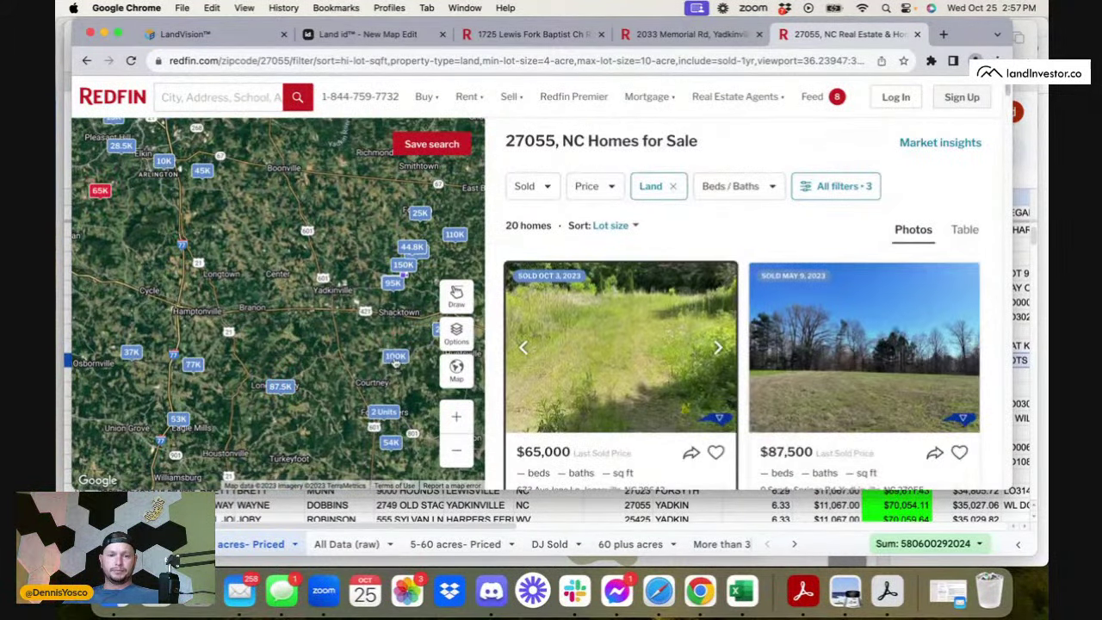
scroll(661, 344, down, 10)
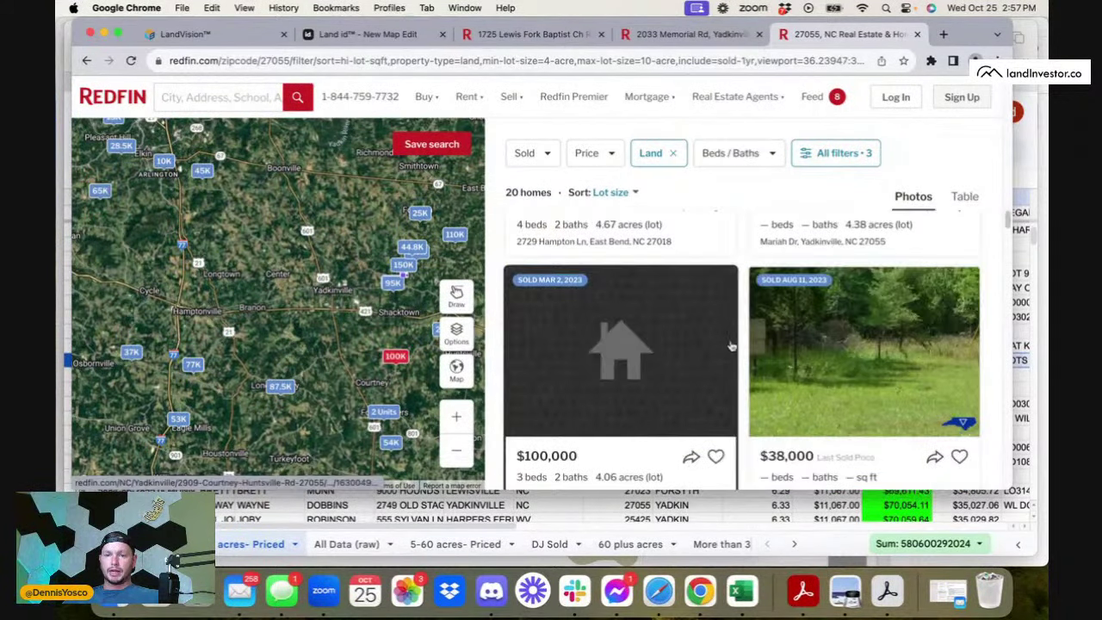
scroll(827, 388, down, 10)
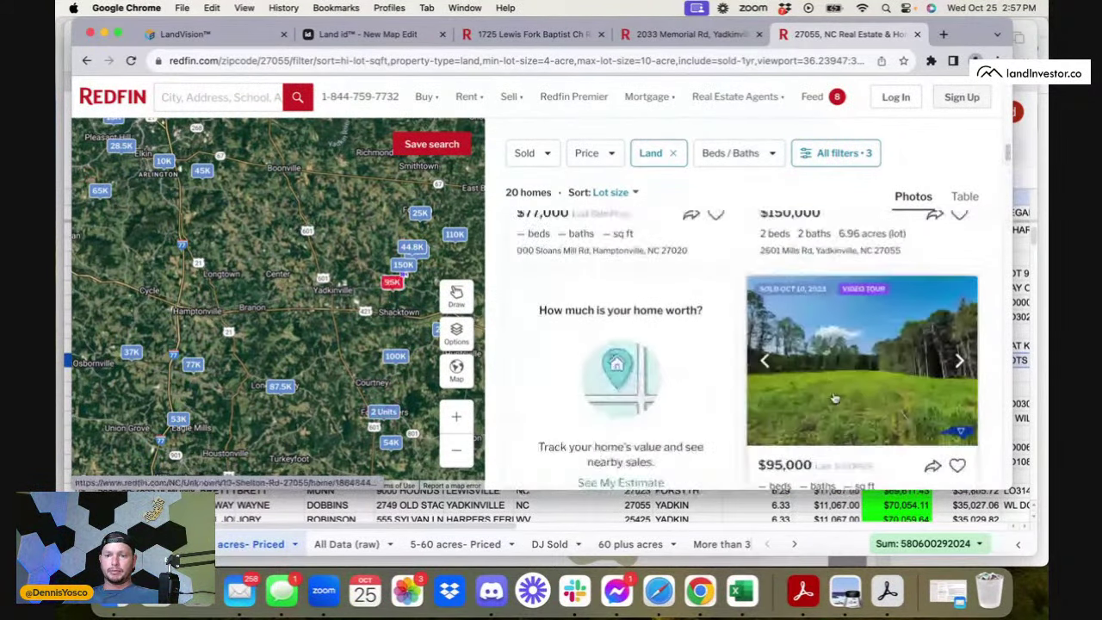
scroll(834, 398, down, 2)
scroll(833, 398, up, 15)
scroll(834, 398, down, 3)
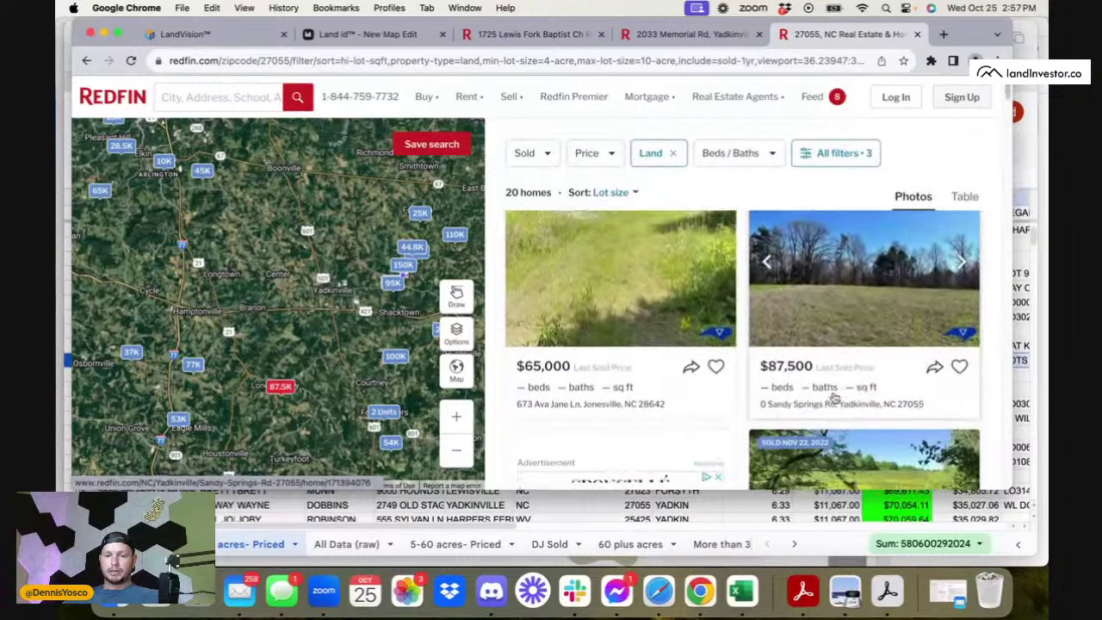
scroll(775, 396, down, 5)
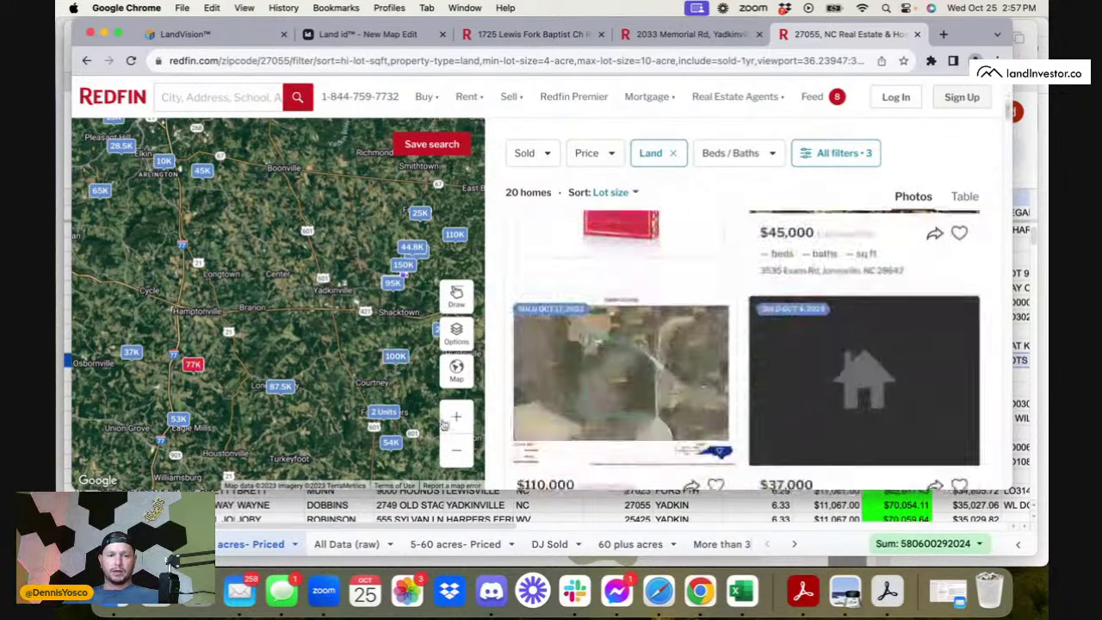
scroll(655, 379, down, 3)
click(657, 379)
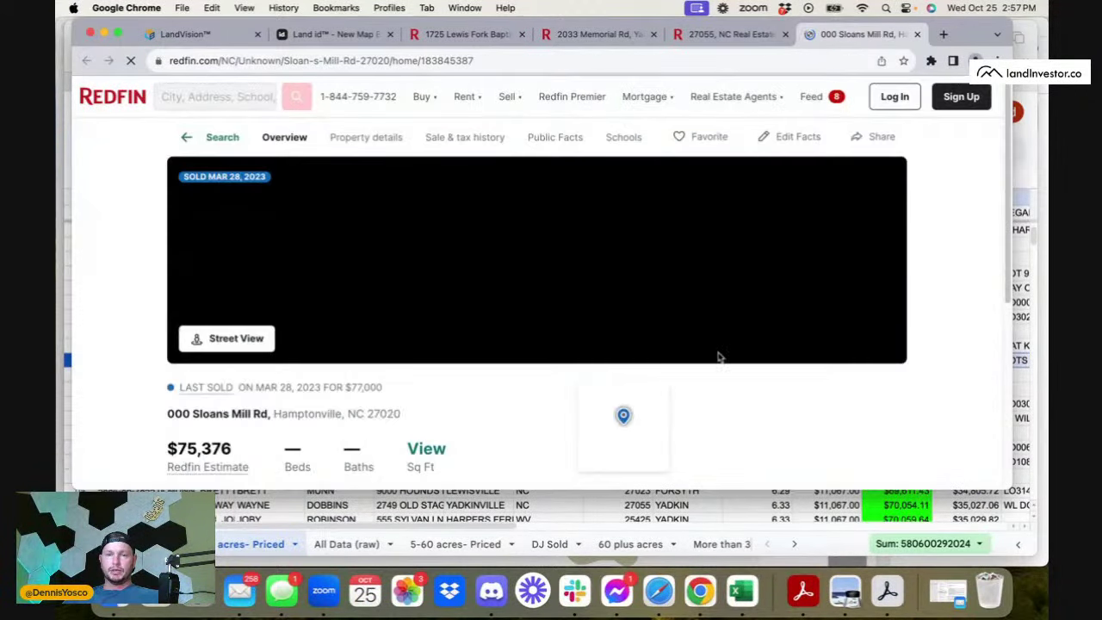
- Read the vacant-land listing ($75,376 estimate), then return to the Davie County sheet
scroll(654, 357, down, 5)
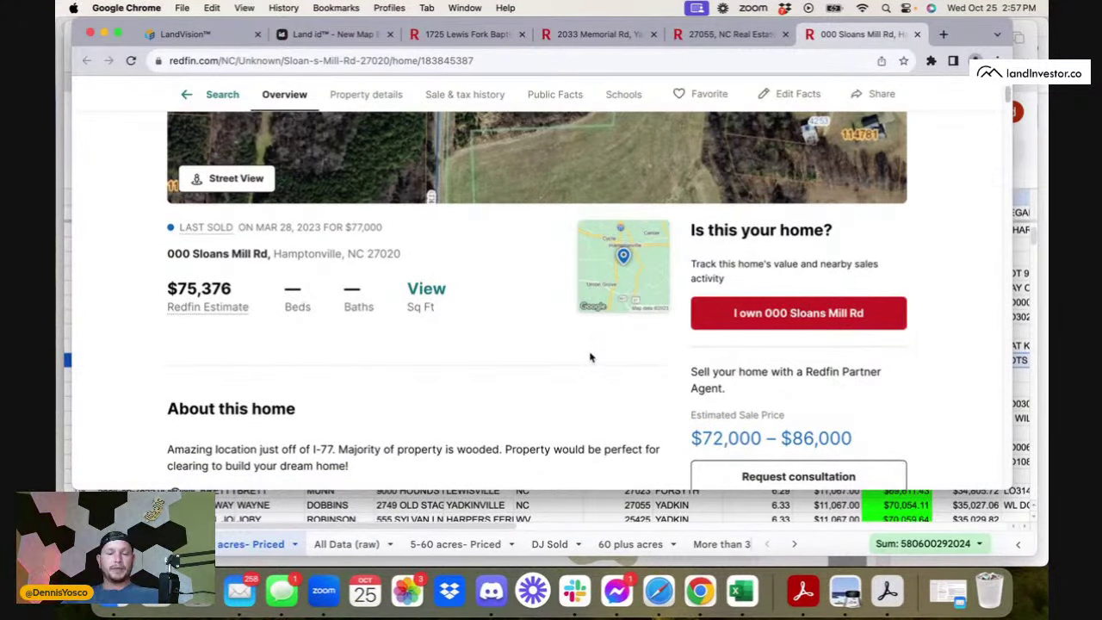
scroll(591, 357, down, 3)
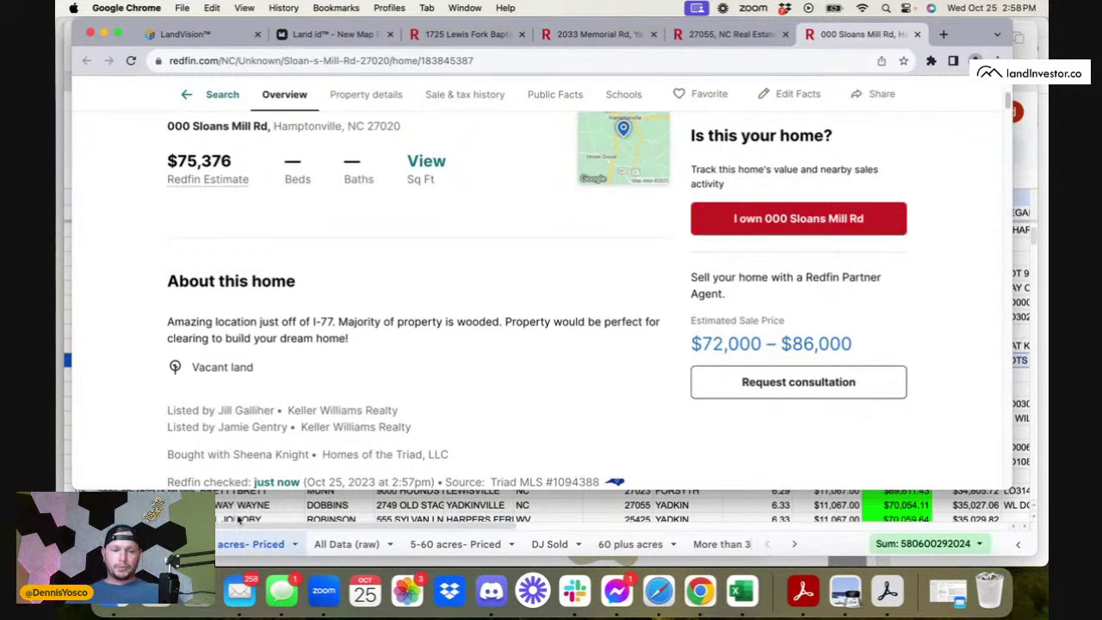
click(222, 505)
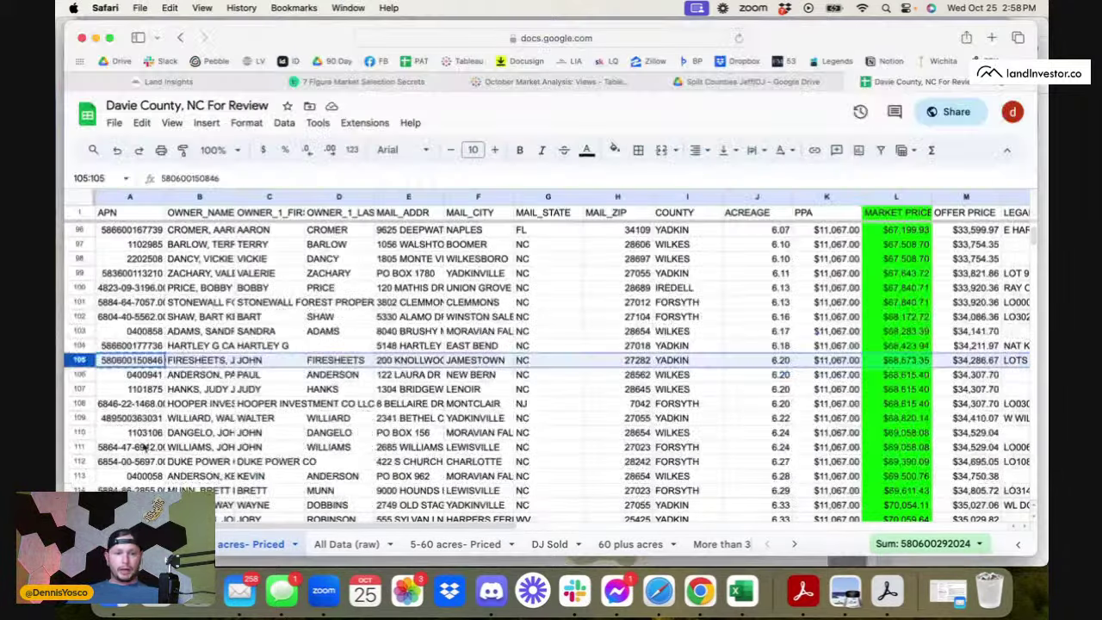
- Fill row 105 bright green
click(615, 151)
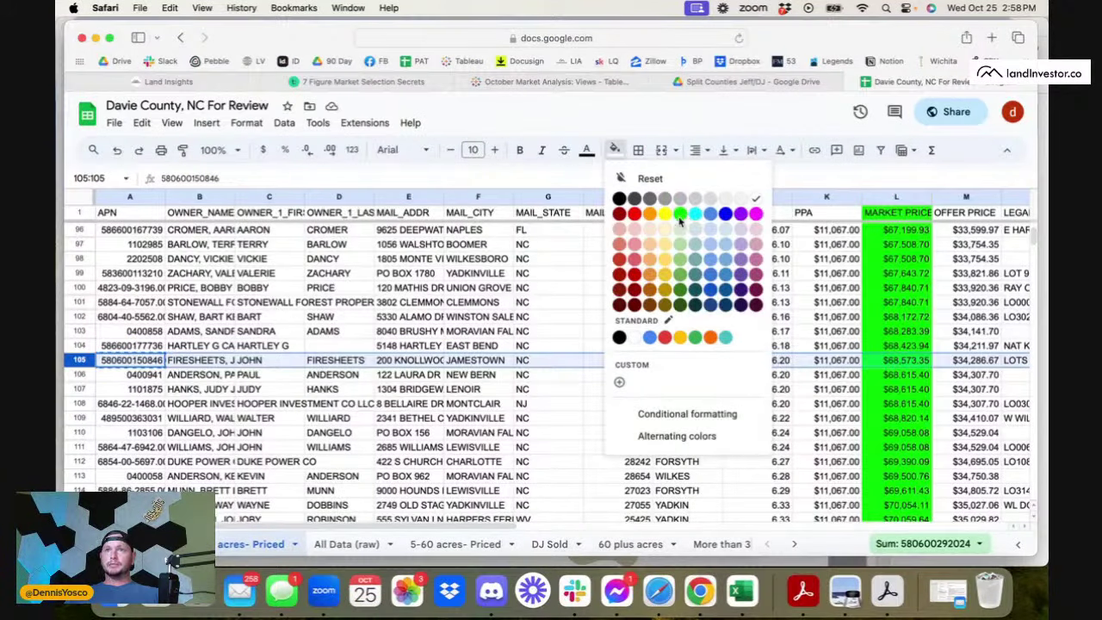
click(679, 215)
scroll(229, 380, down, 20)
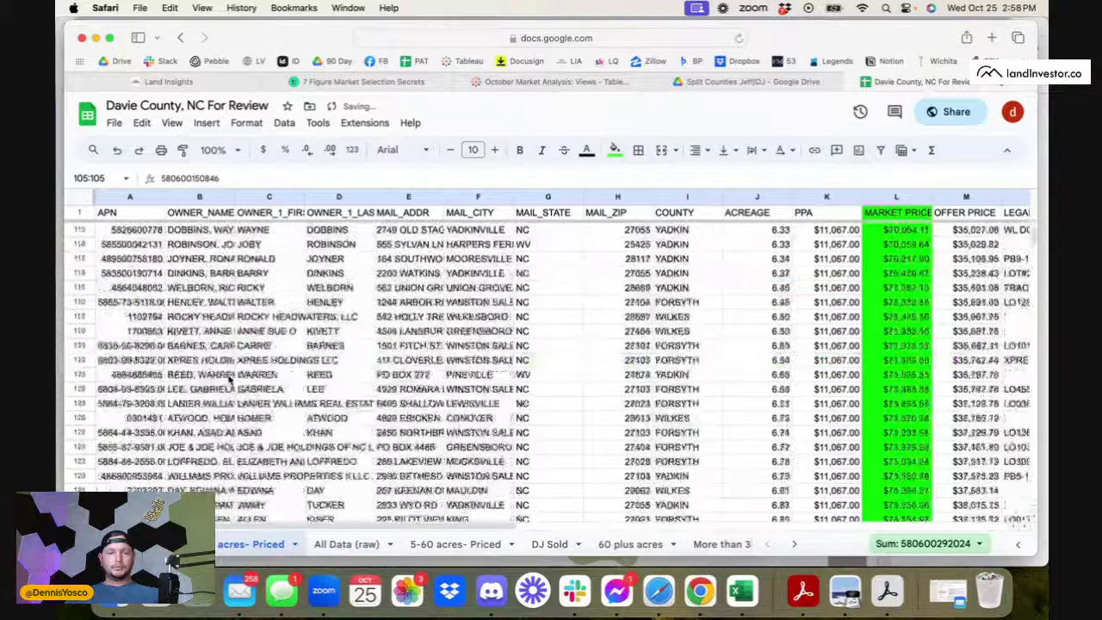
scroll(229, 379, down, 20)
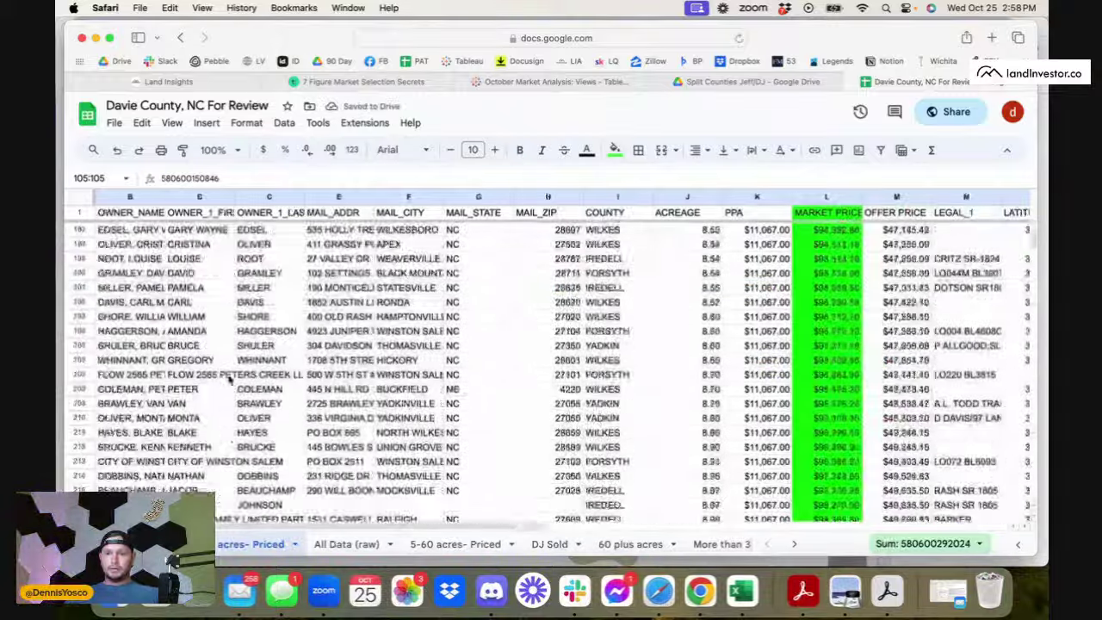
scroll(229, 380, down, 10)
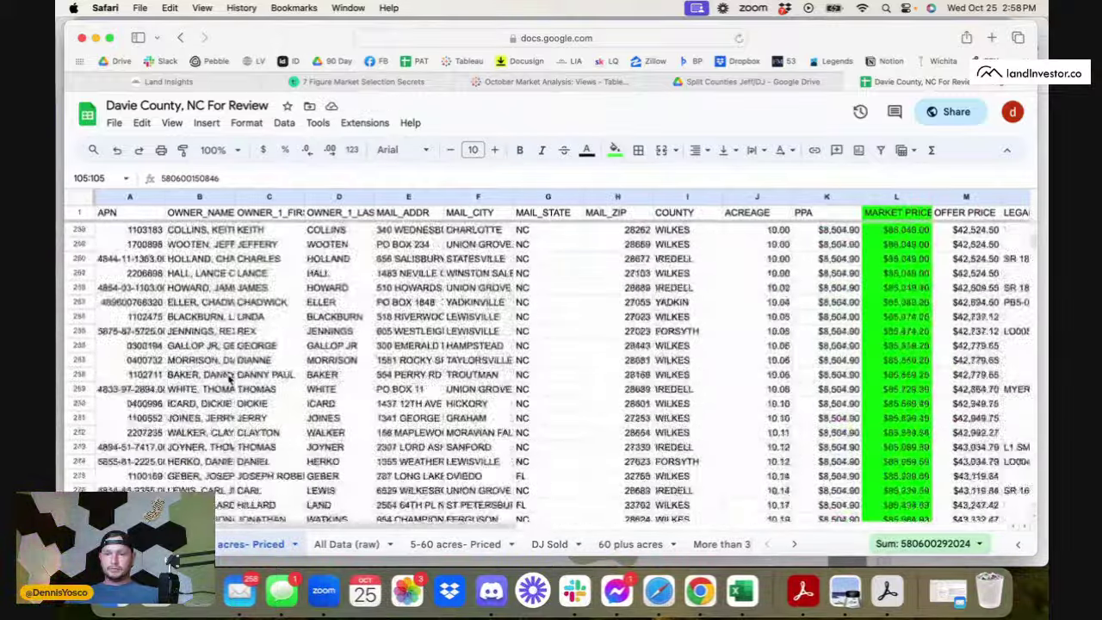
- Review the rows down to row 309's APN cell, then show the DJ Sold sheet
scroll(216, 377, up, 8)
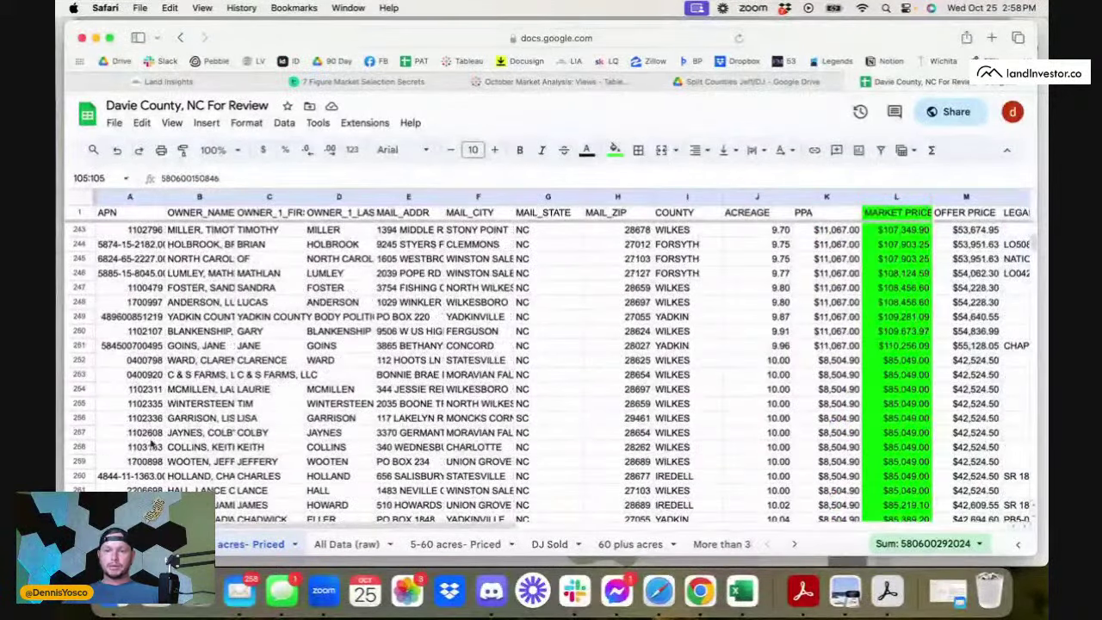
scroll(146, 419, down, 1)
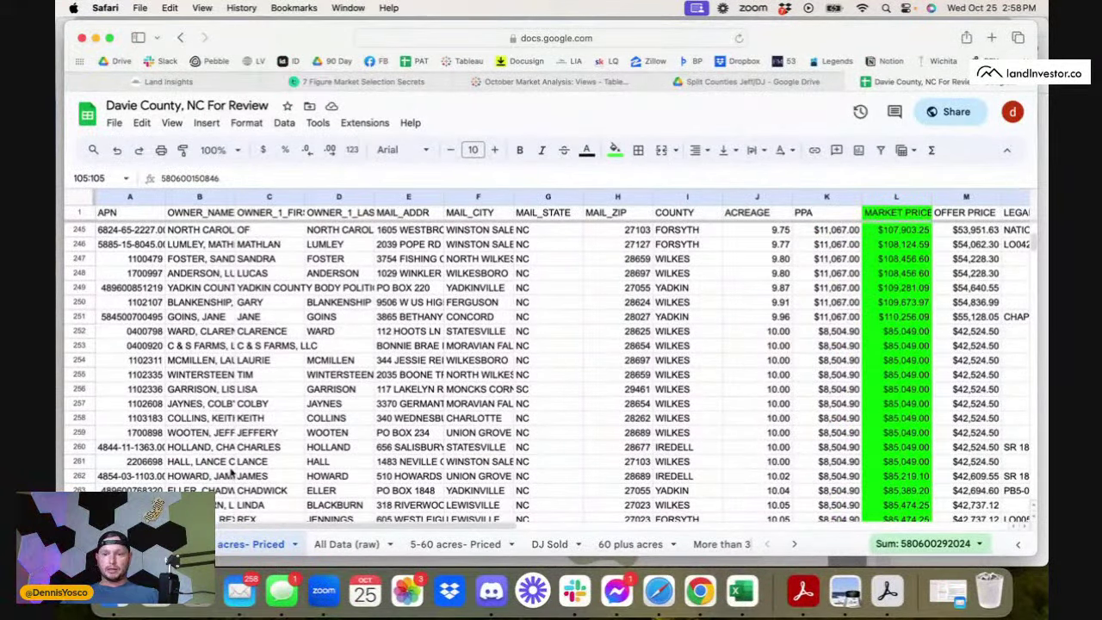
scroll(231, 471, down, 20)
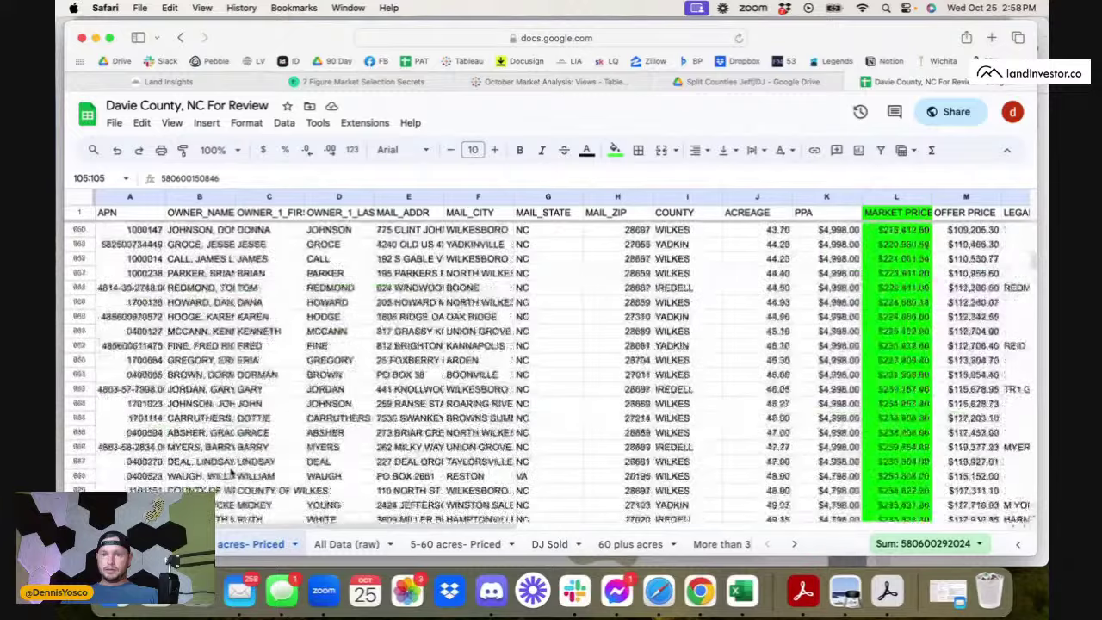
scroll(231, 472, down, 20)
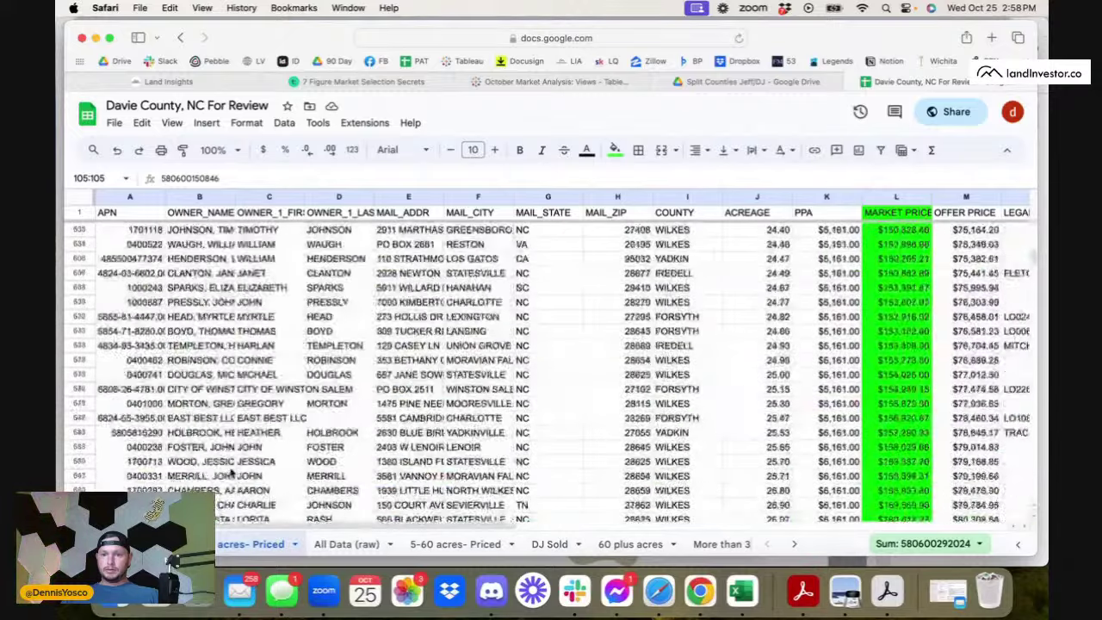
scroll(231, 471, up, 15)
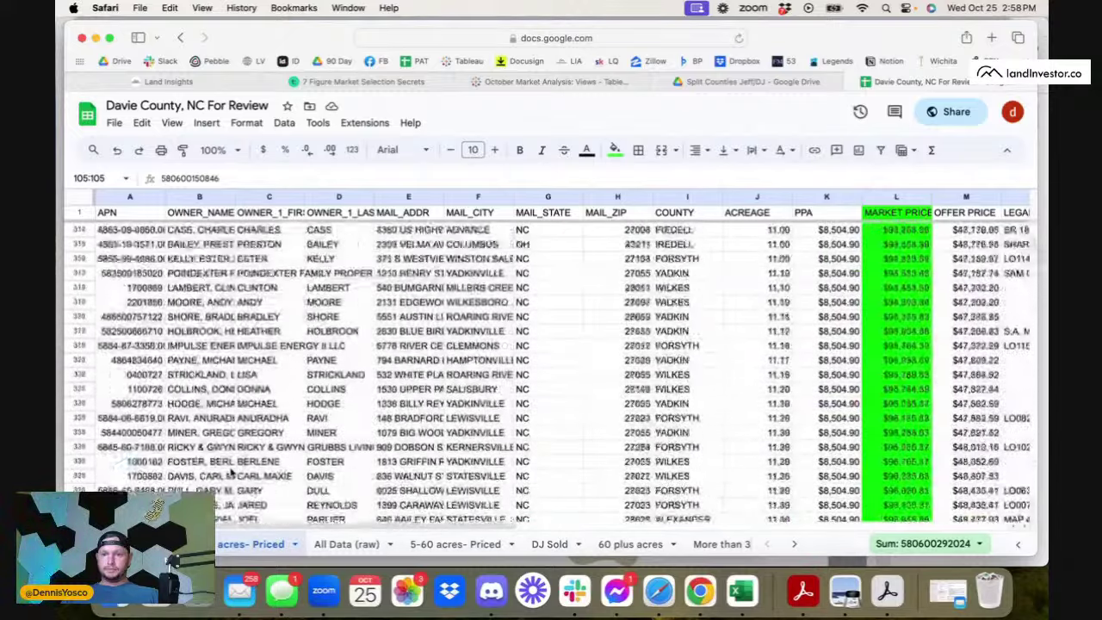
scroll(231, 471, up, 3)
click(129, 346)
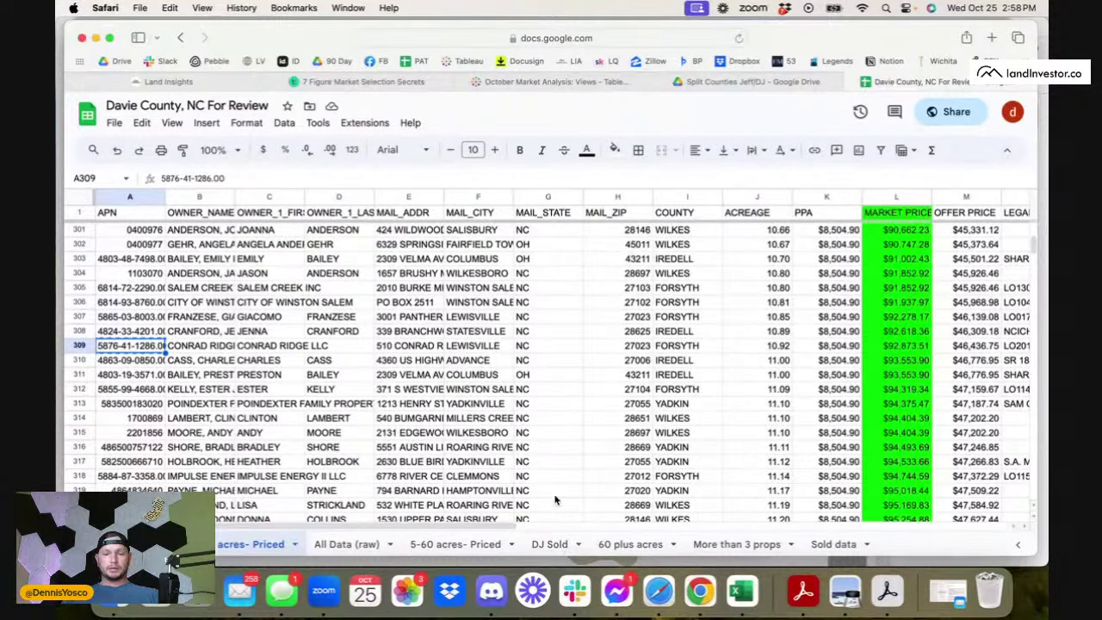
click(555, 544)
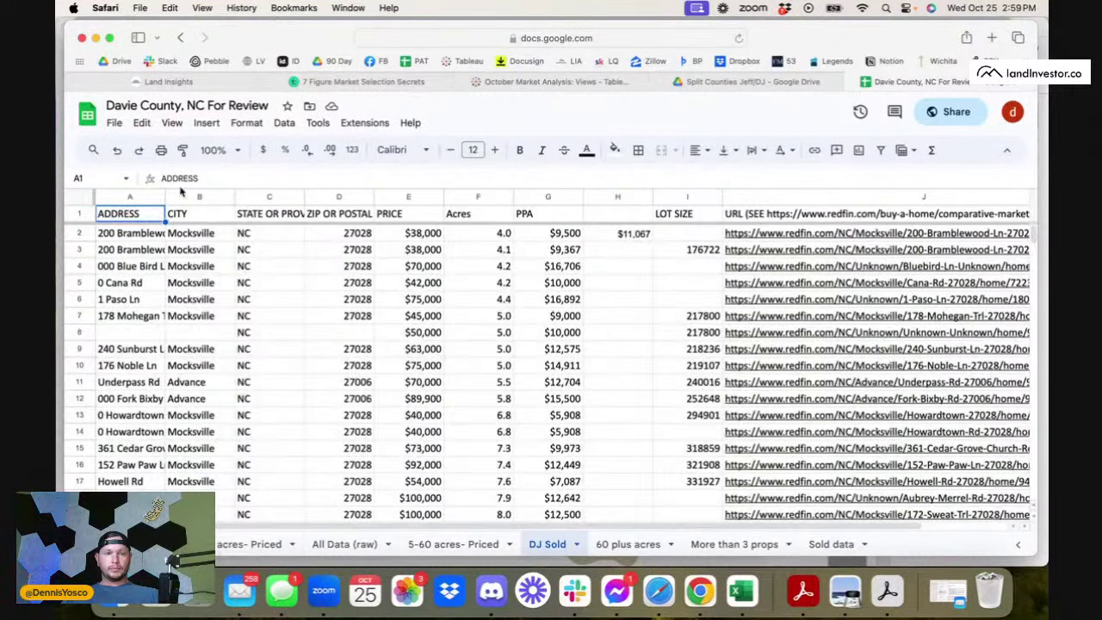
- Replace 'For Review' in the title to make it 'Davie County, NC Redo it DJ'
click(196, 105)
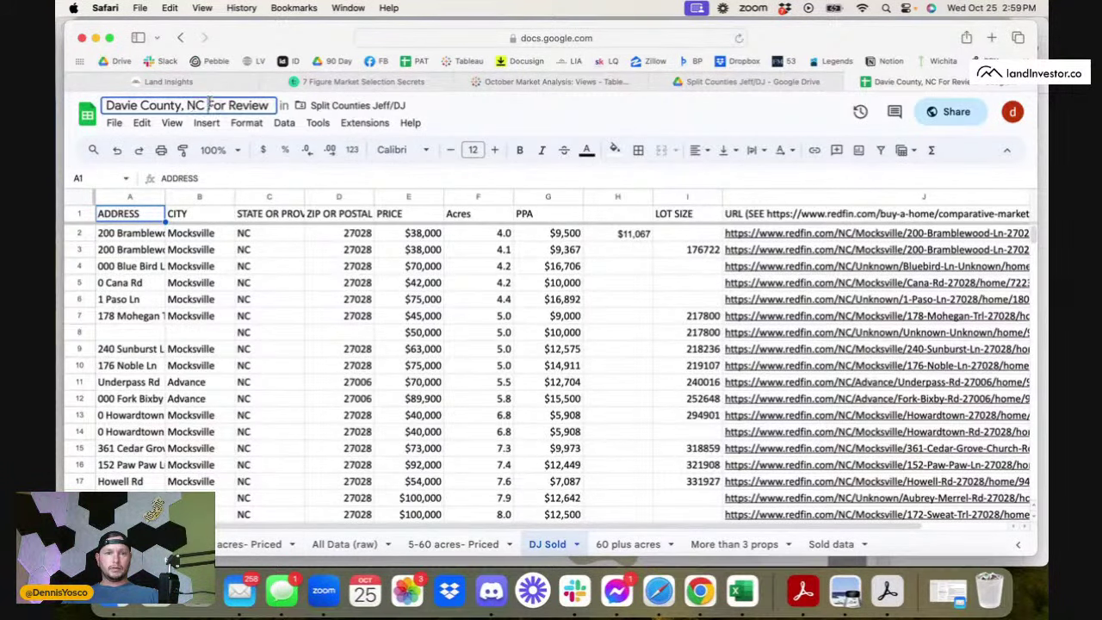
drag(207, 105, 317, 105)
key(BackSpace)
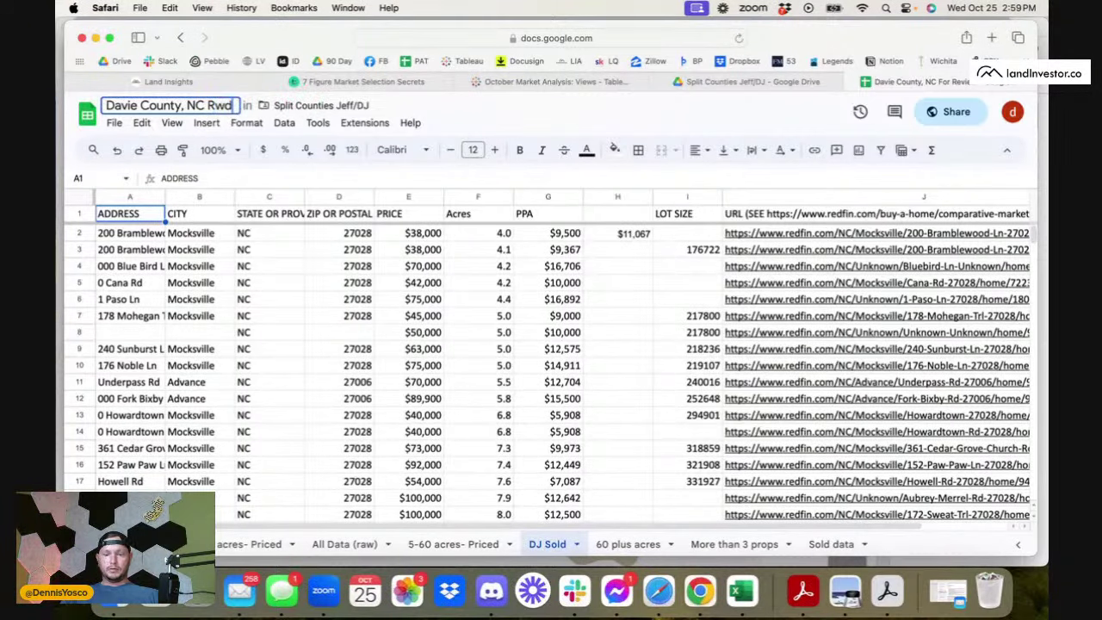
text(Redo it)
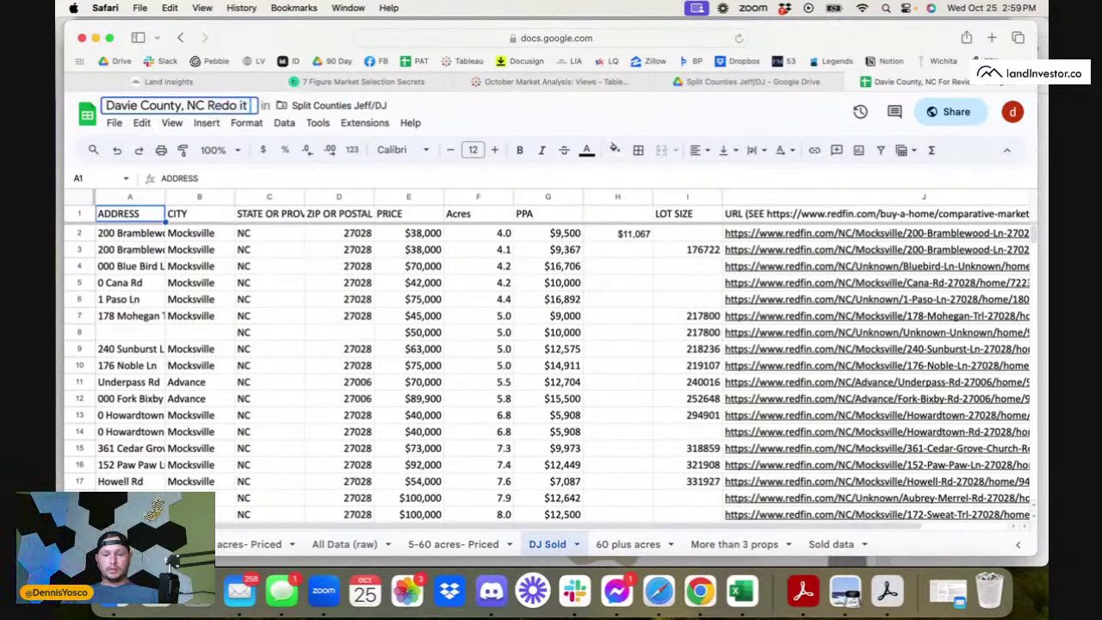
text( DJ)
key(Return)
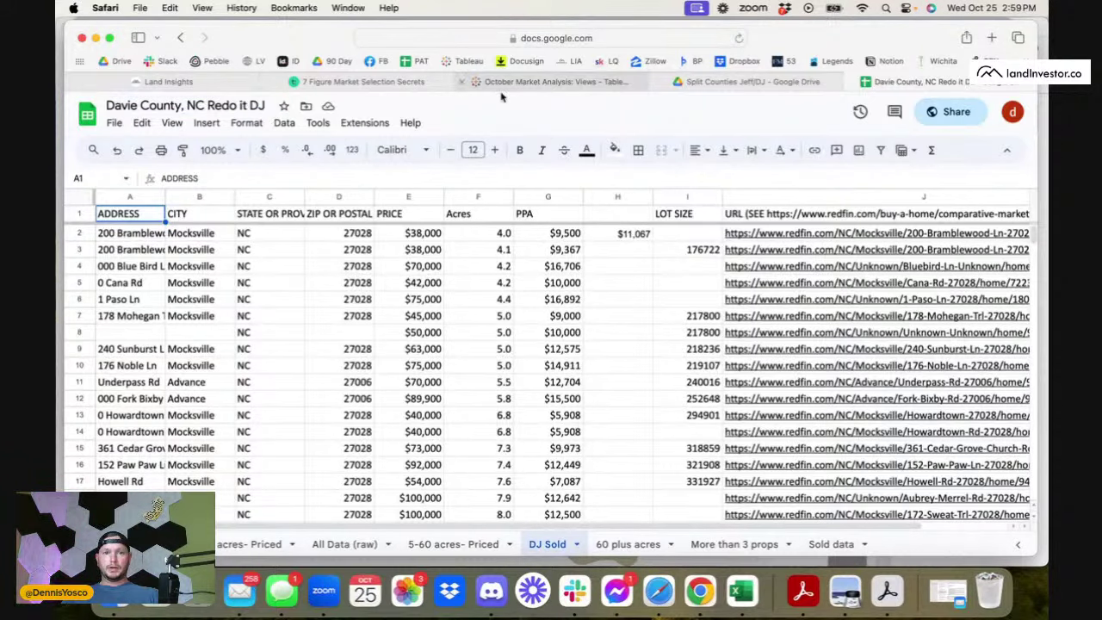
click(753, 82)
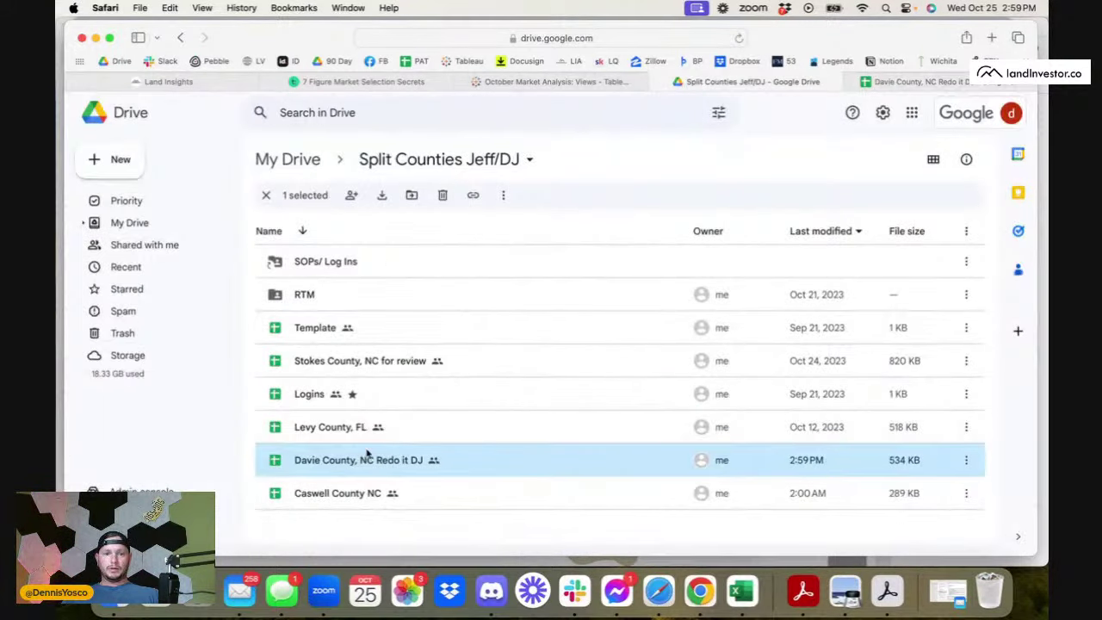
- Open the Levy County, FL spreadsheet from Drive and check its More than 3 props sheet
double_click(347, 427)
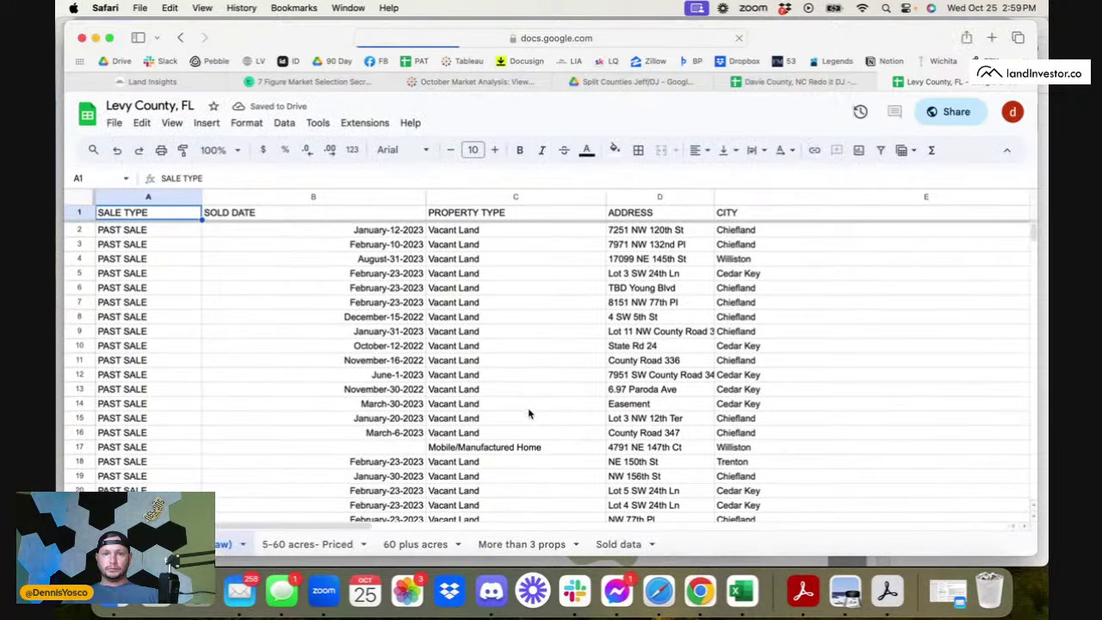
click(521, 544)
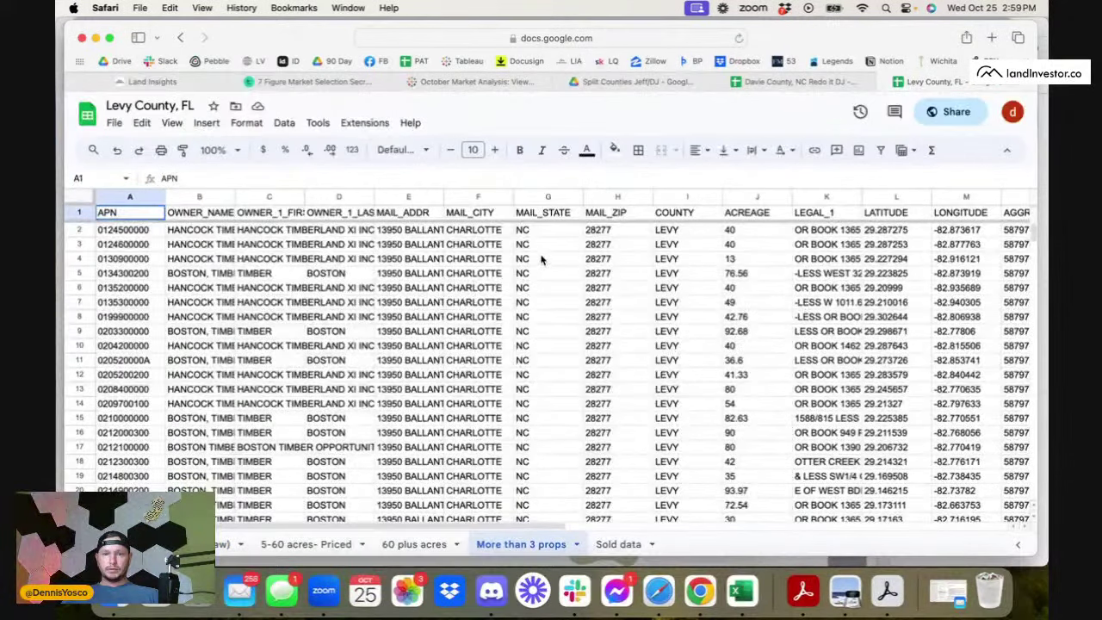
scroll(550, 373, down, 10)
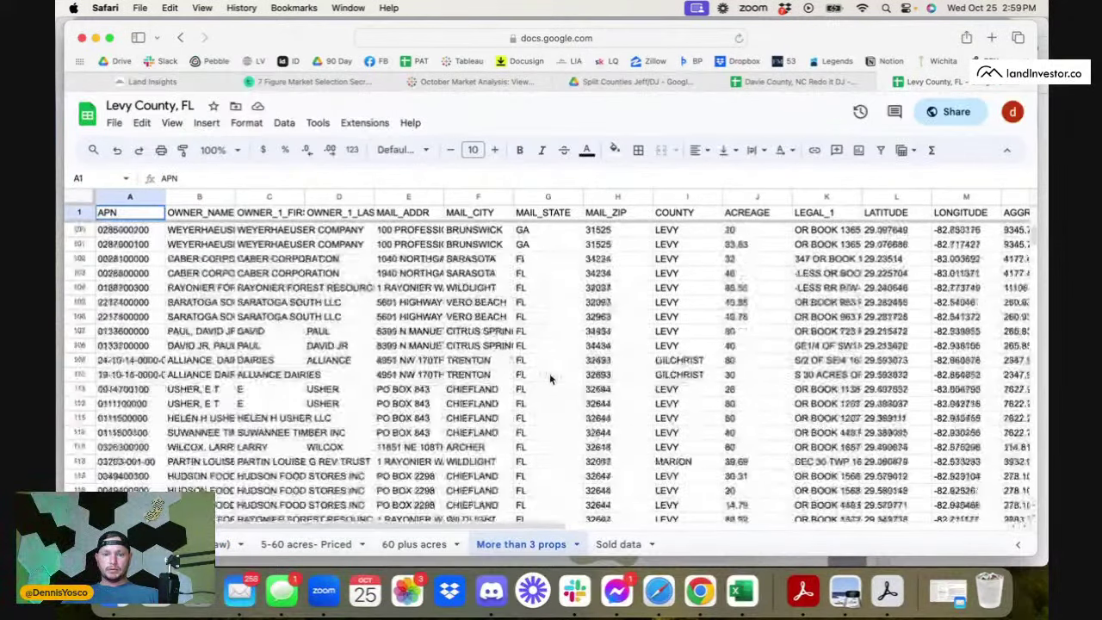
scroll(550, 373, up, 15)
- Look through the Sold data comps, then go to the leftmost data sheet
click(323, 545)
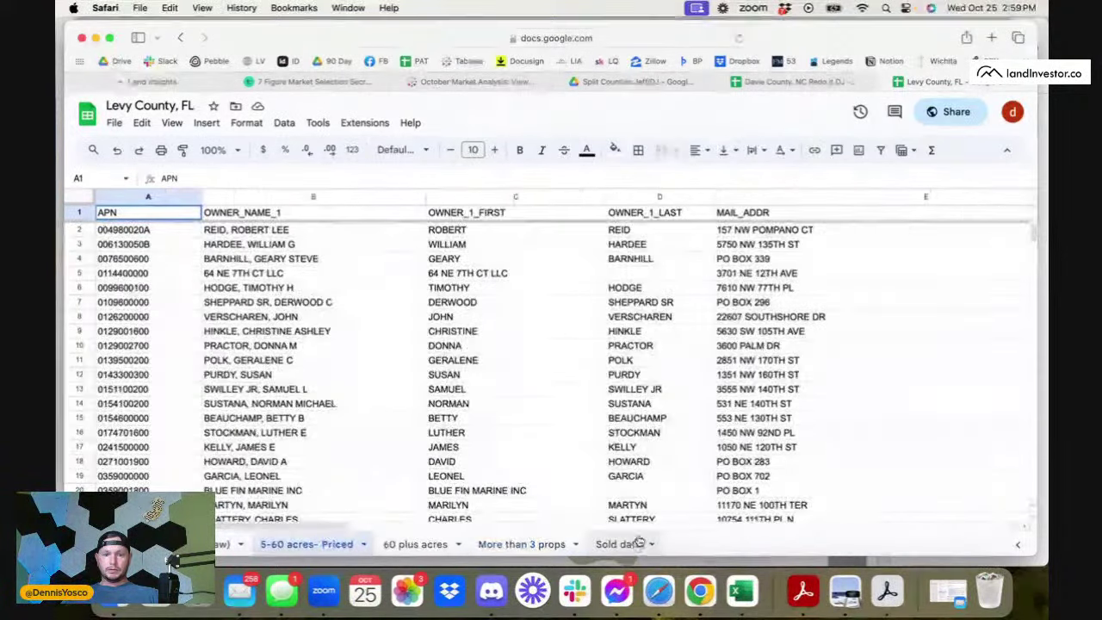
click(618, 544)
scroll(620, 373, down, 15)
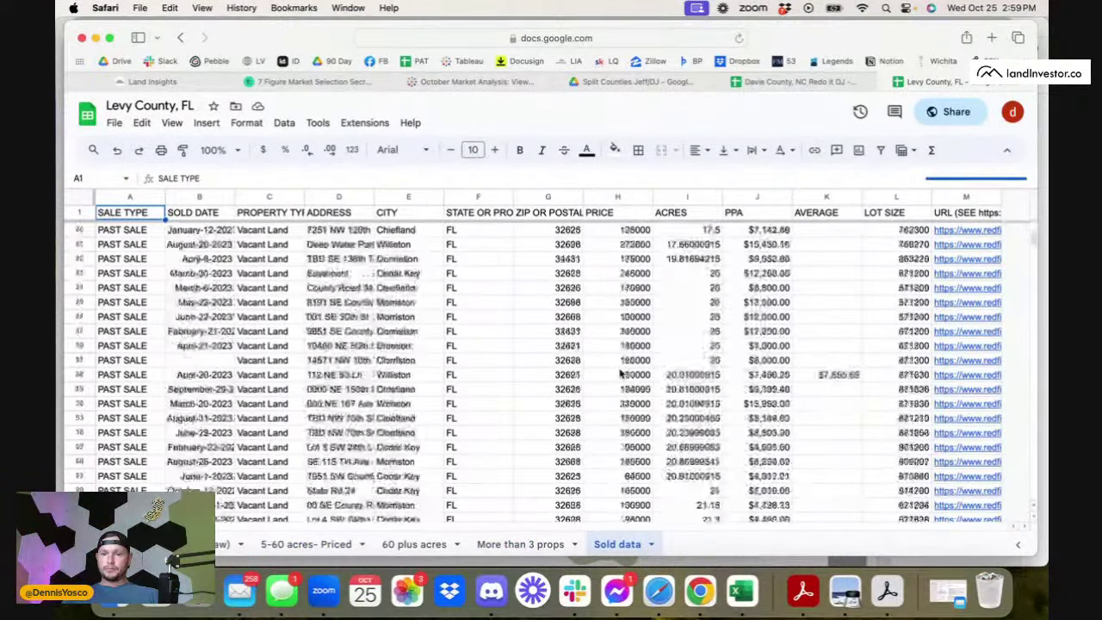
scroll(620, 373, up, 10)
scroll(620, 373, up, 5)
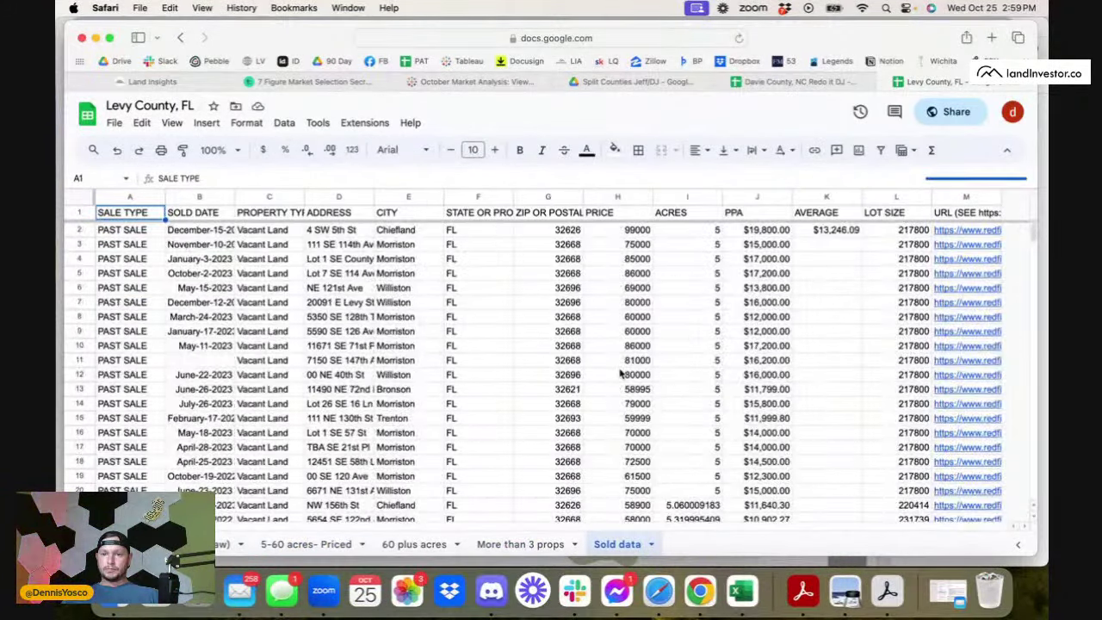
scroll(620, 373, down, 10)
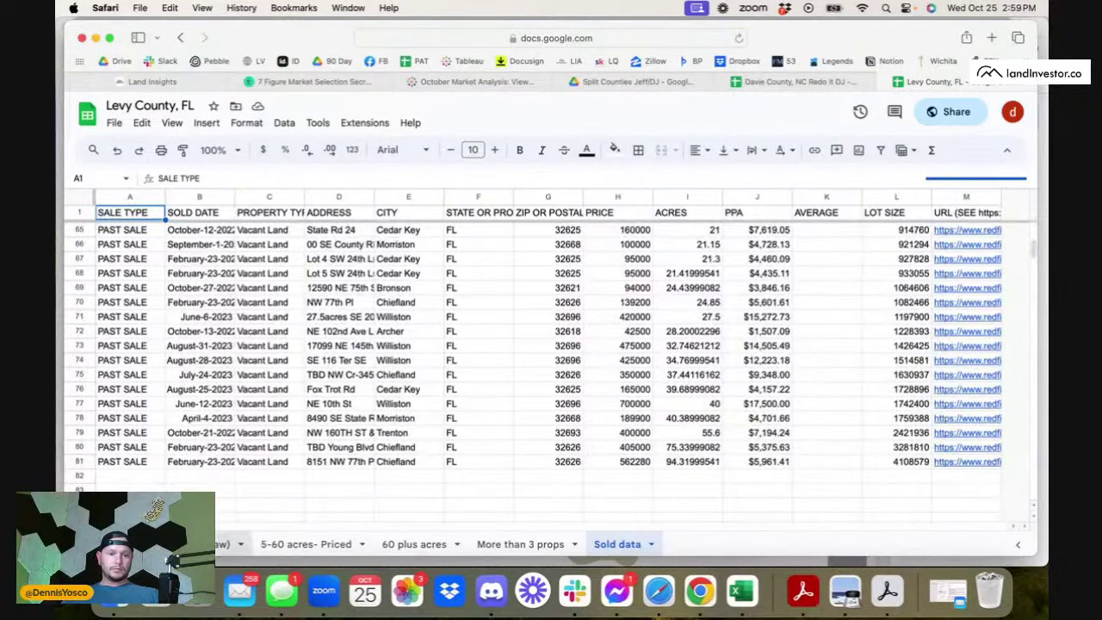
click(224, 544)
- Clear all contents of the leftmost sheet and the 5-60 acres- Priced sheet
click(83, 200)
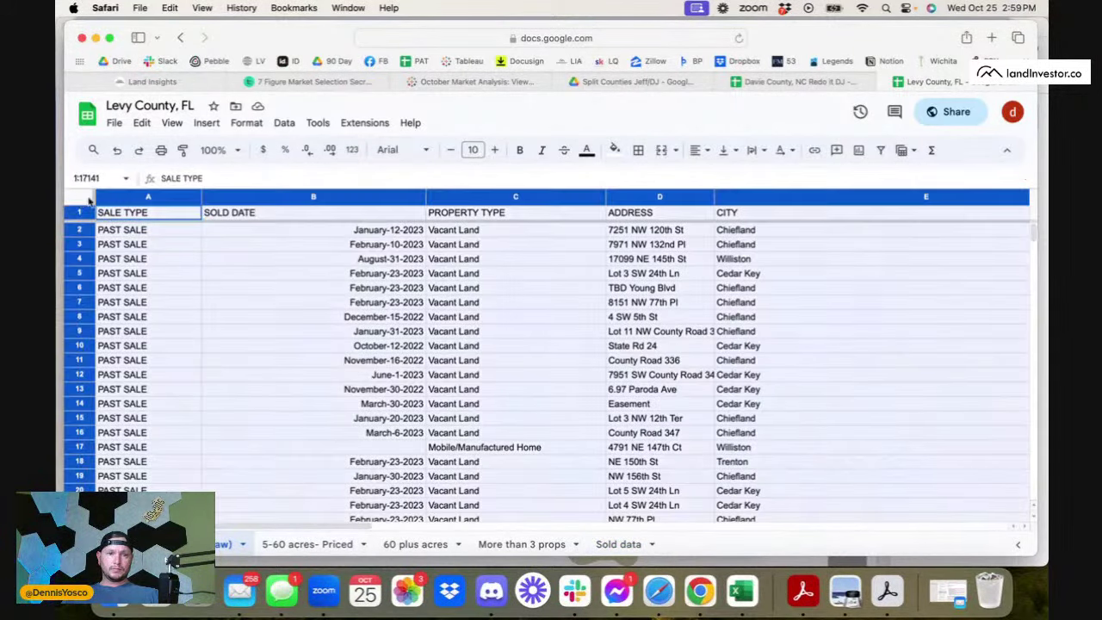
key(Delete)
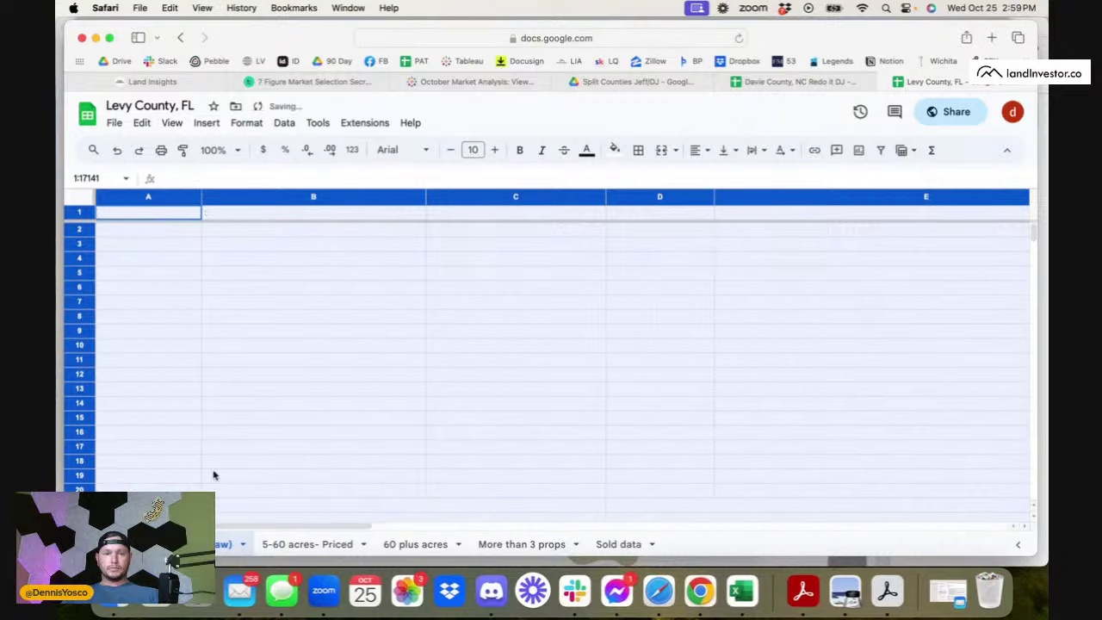
click(274, 536)
click(83, 198)
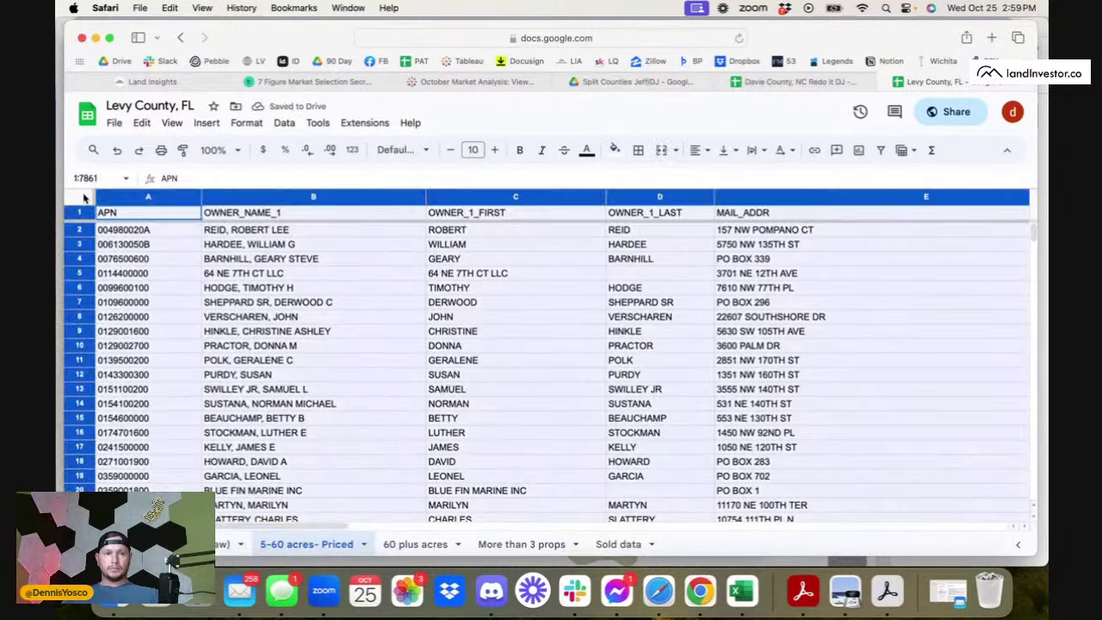
key(Delete)
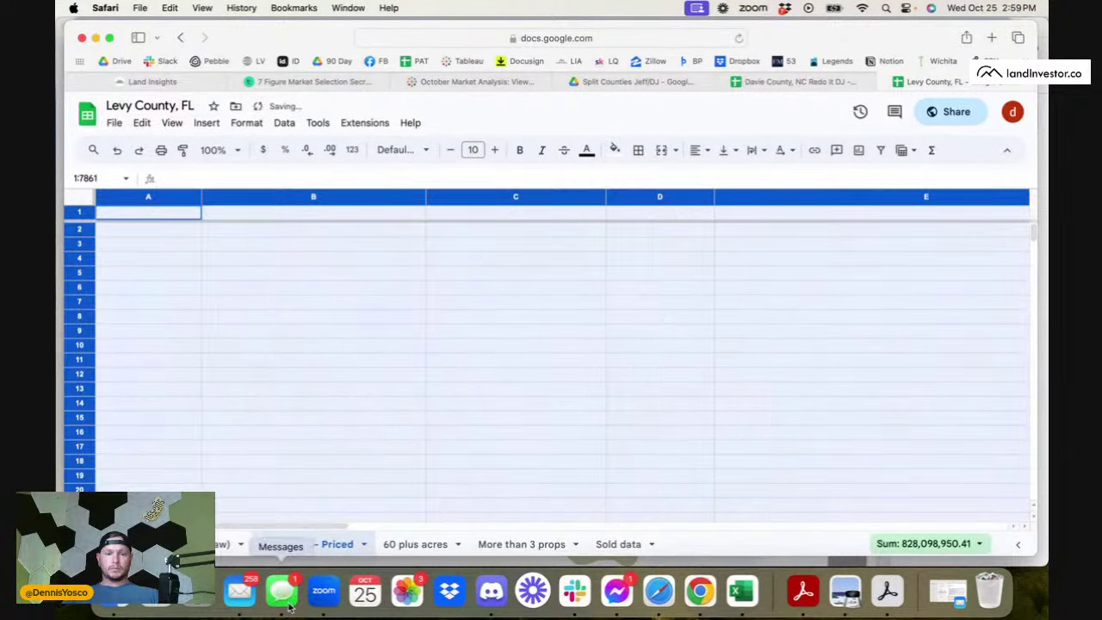
- Clear the More than 3 props sheet and confirm it is empty
click(418, 544)
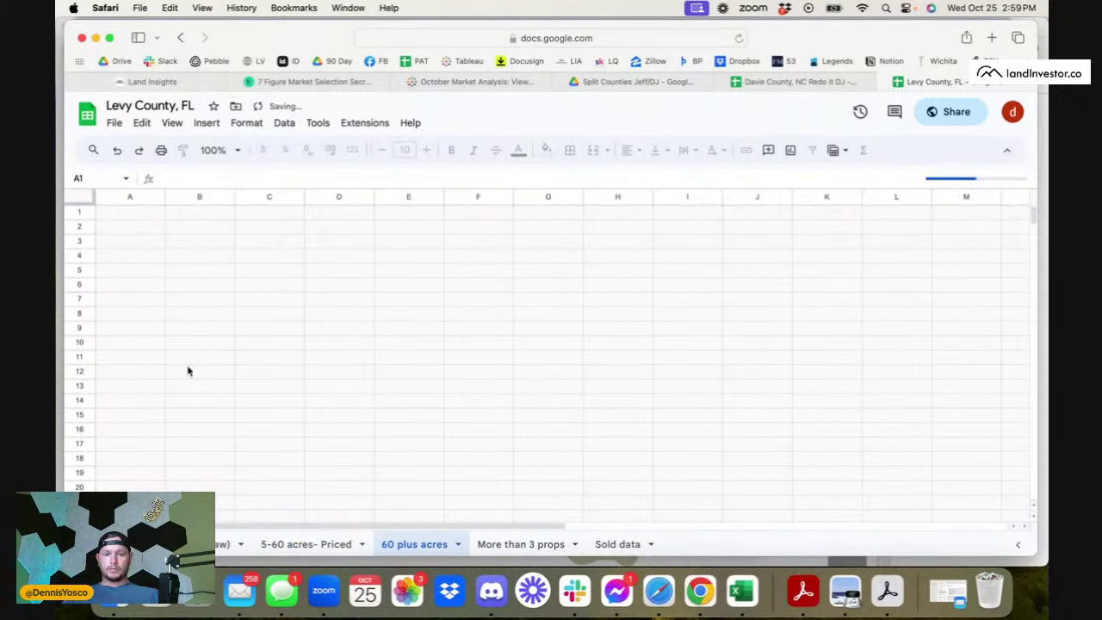
click(523, 544)
click(83, 200)
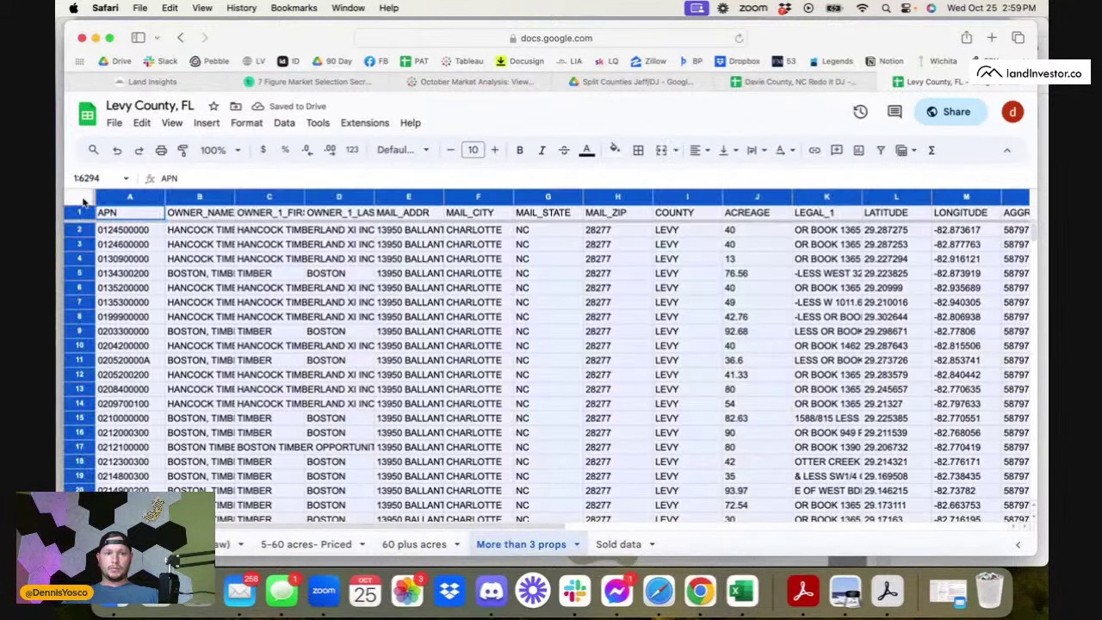
key(Delete)
click(226, 544)
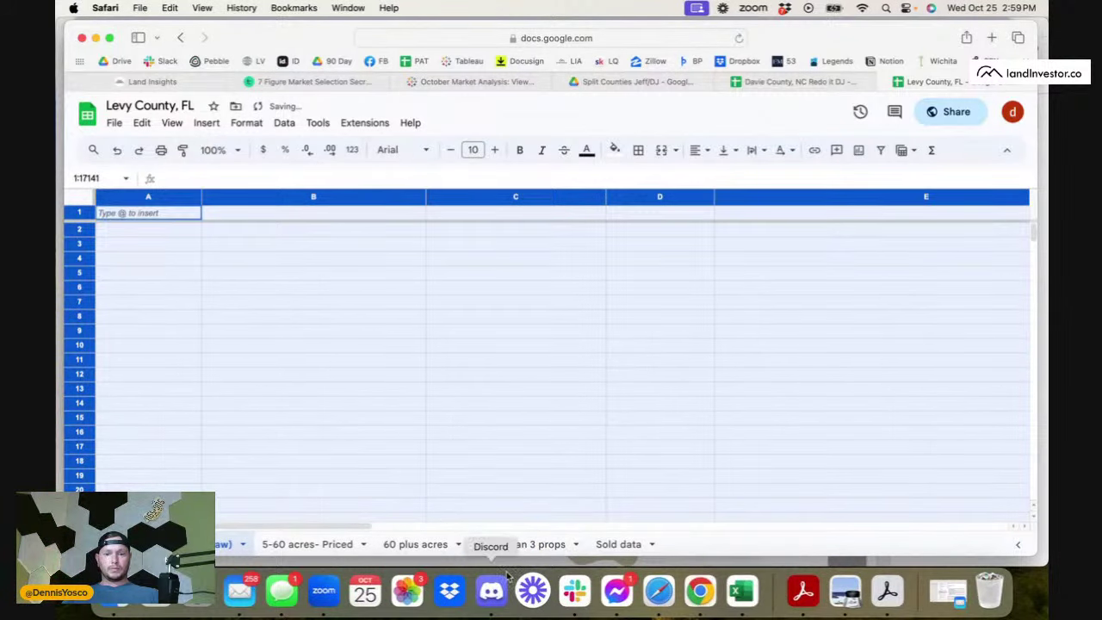
click(522, 544)
- Confirm Sold data is kept, then return to Chrome's Redfin page
click(618, 544)
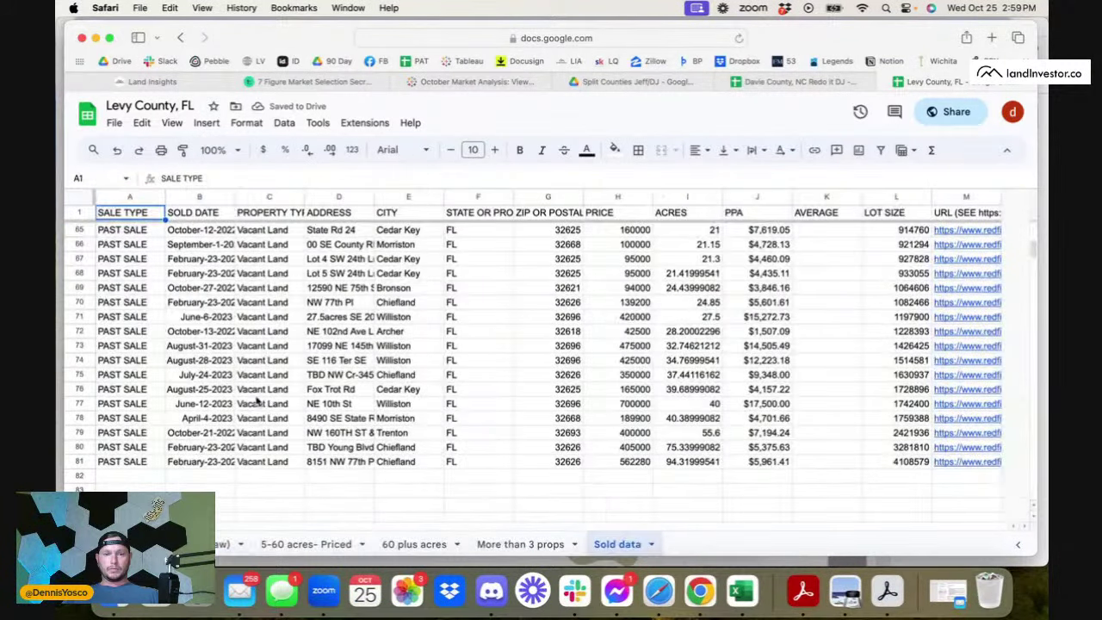
scroll(257, 401, up, 15)
click(227, 546)
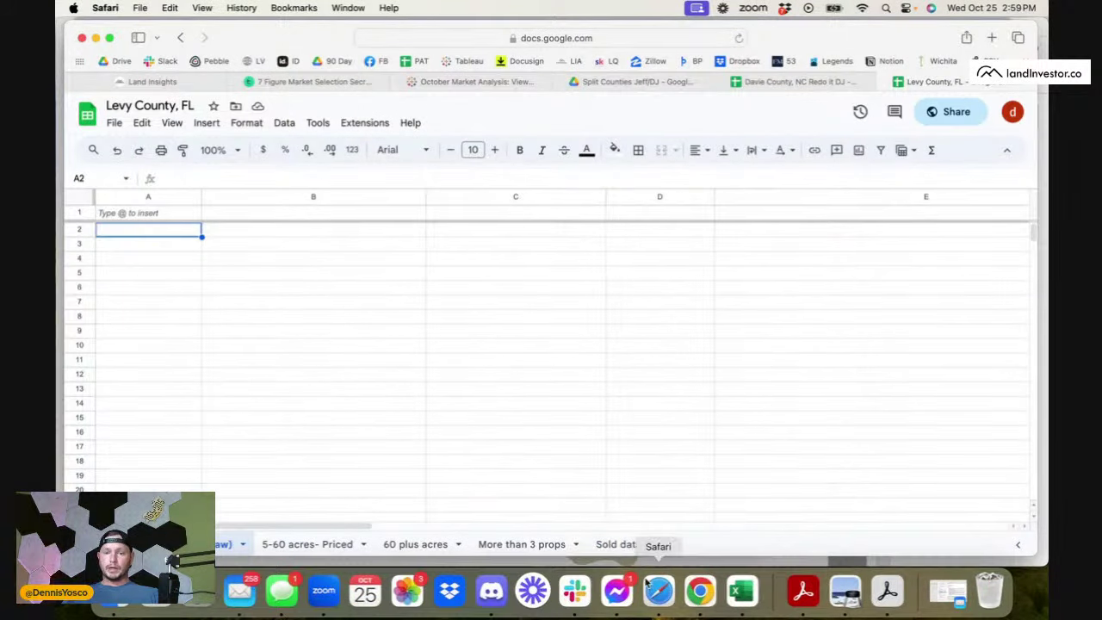
click(700, 591)
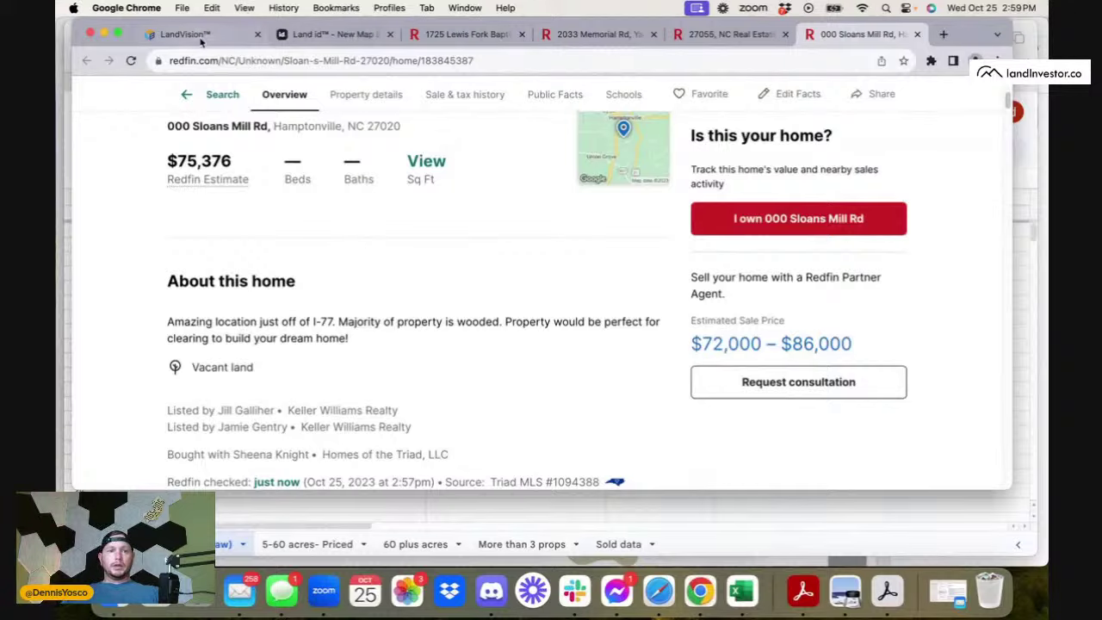
- In LandVision, search 'Levy county FL' and add the county as an included area
click(189, 35)
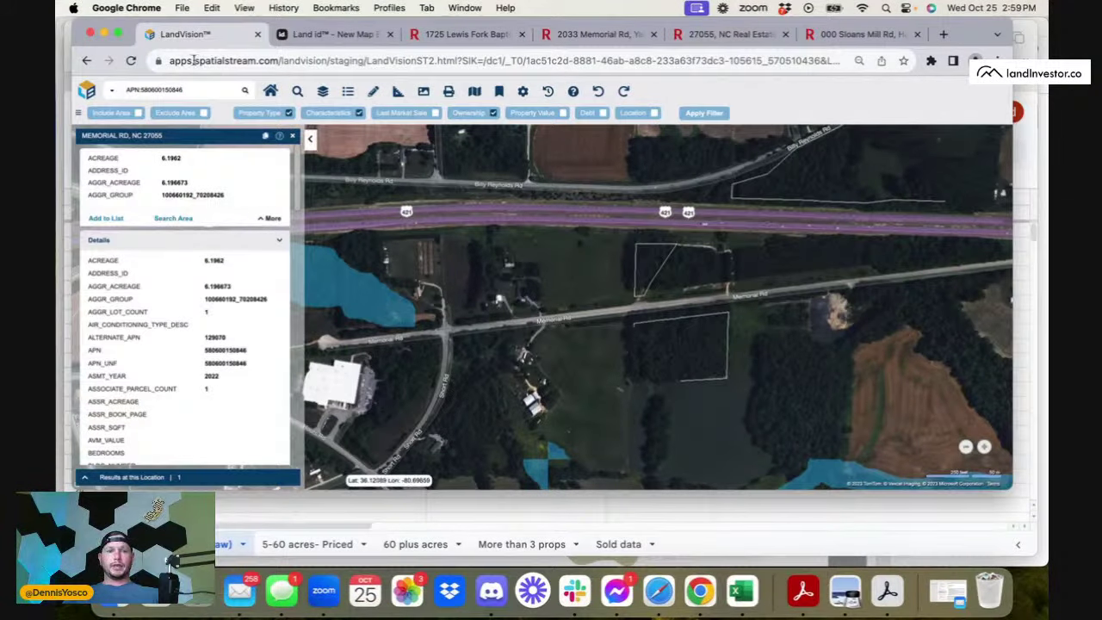
drag(187, 93, 126, 93)
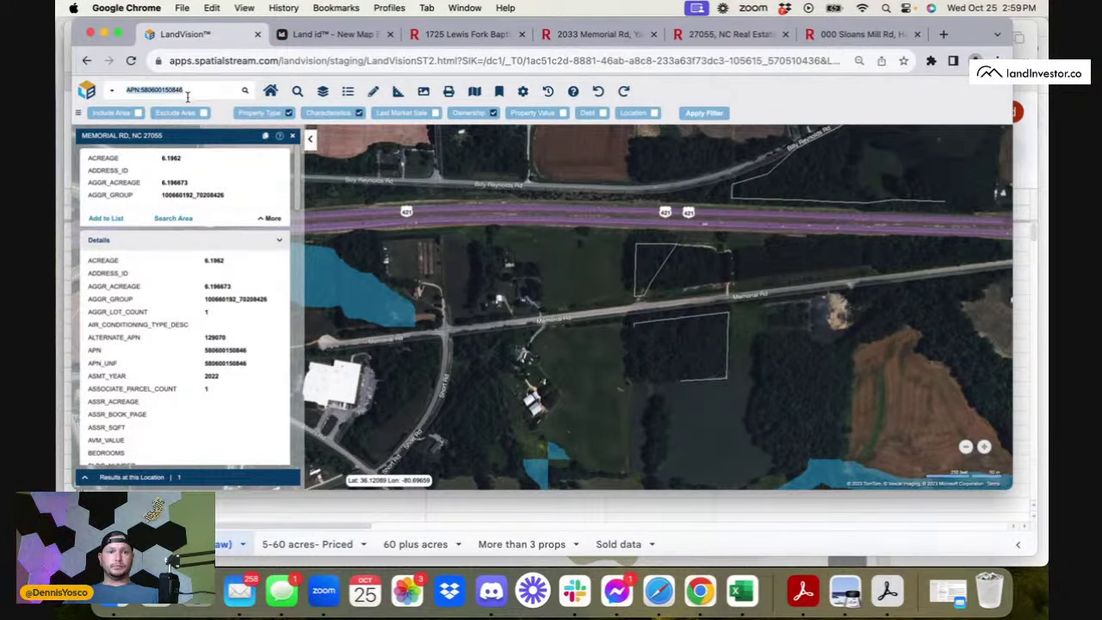
text(unty FL)
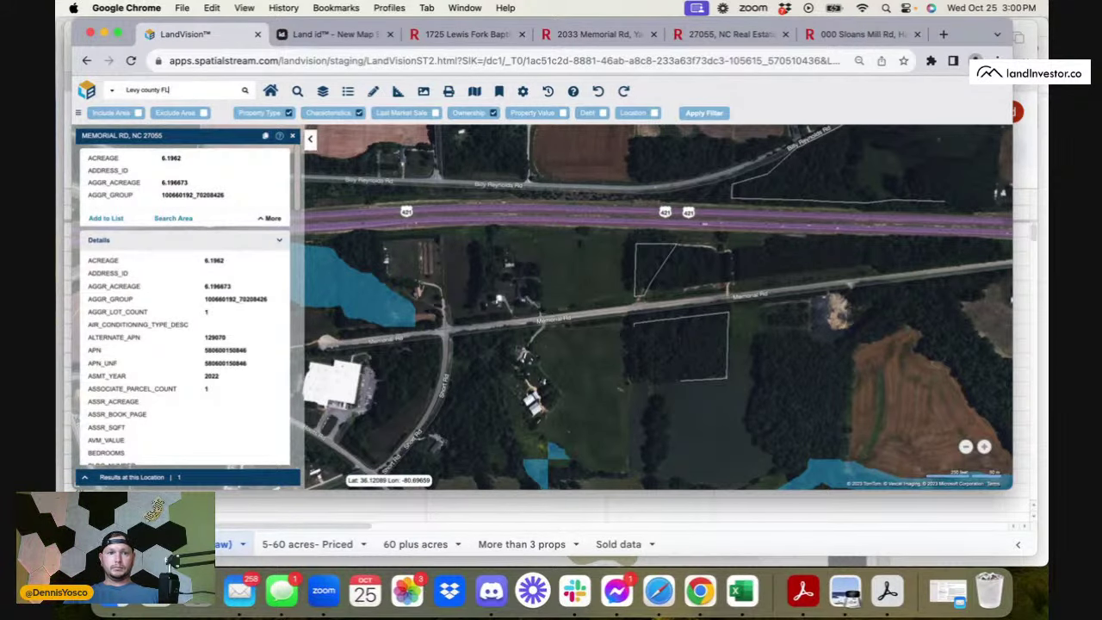
key(Return)
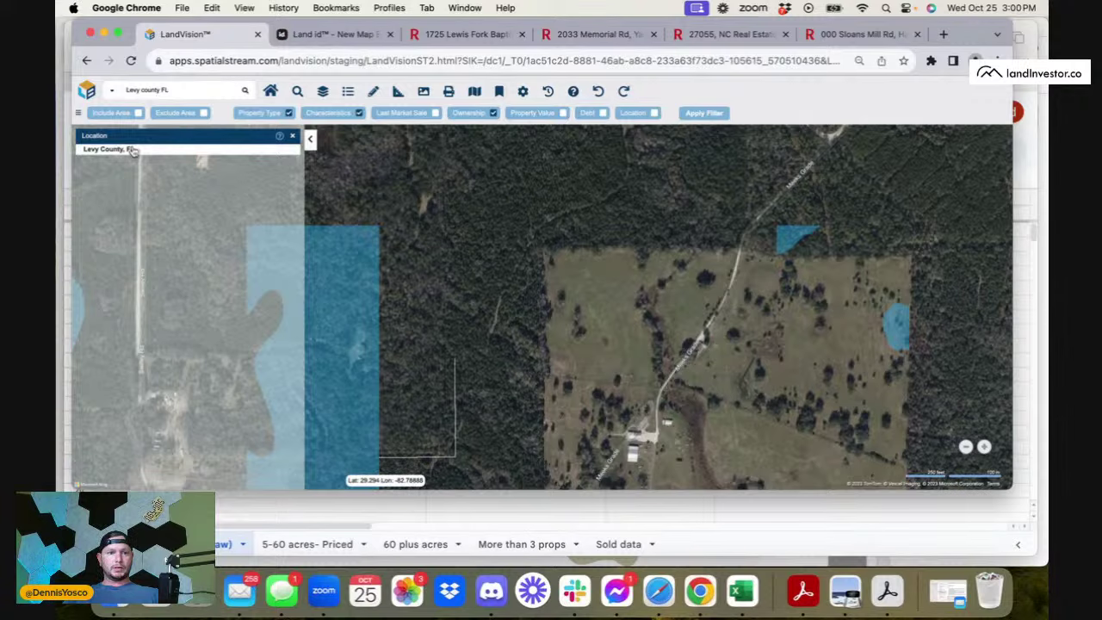
scroll(644, 340, down, 3)
scroll(644, 341, down, 3)
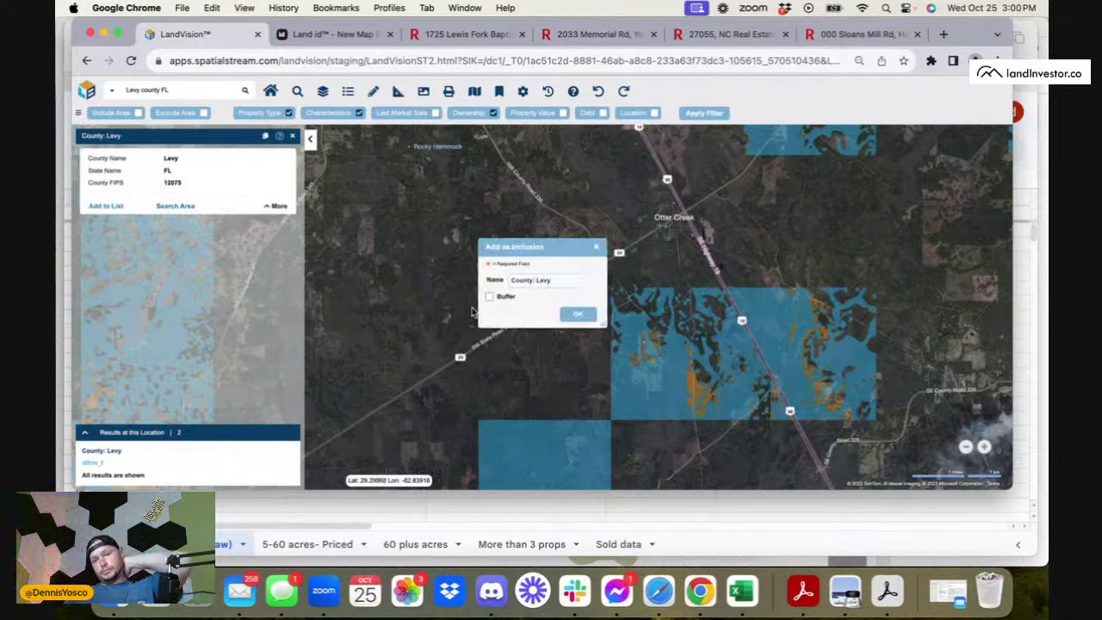
click(589, 315)
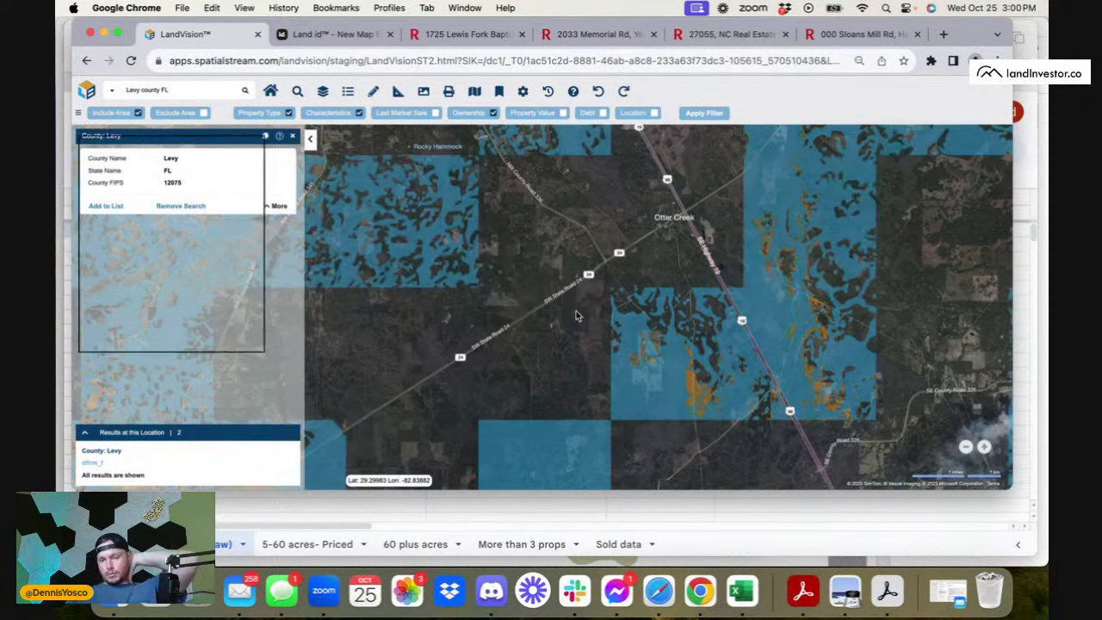
scroll(566, 382, down, 2)
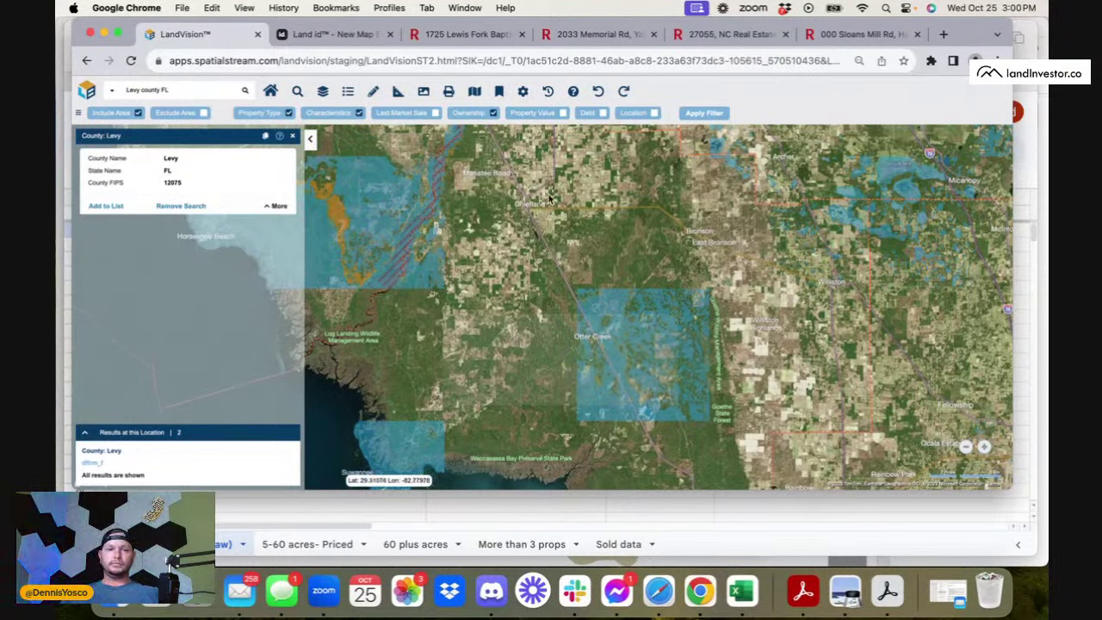
- Apply the filters to load Levy County results and frame the county on the map
click(706, 113)
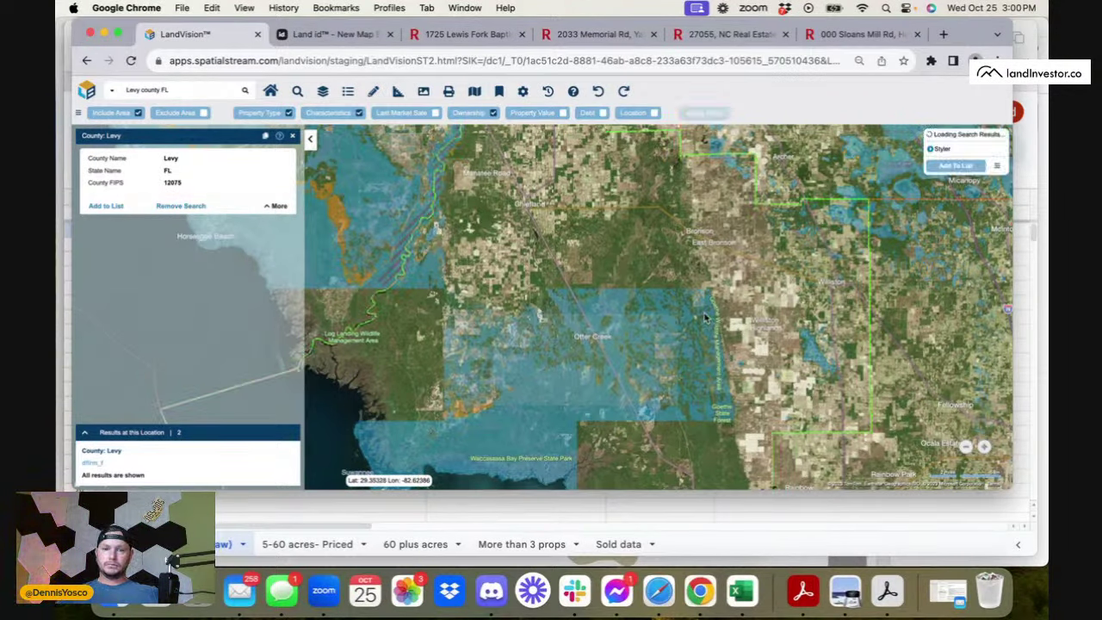
drag(704, 318, 691, 262)
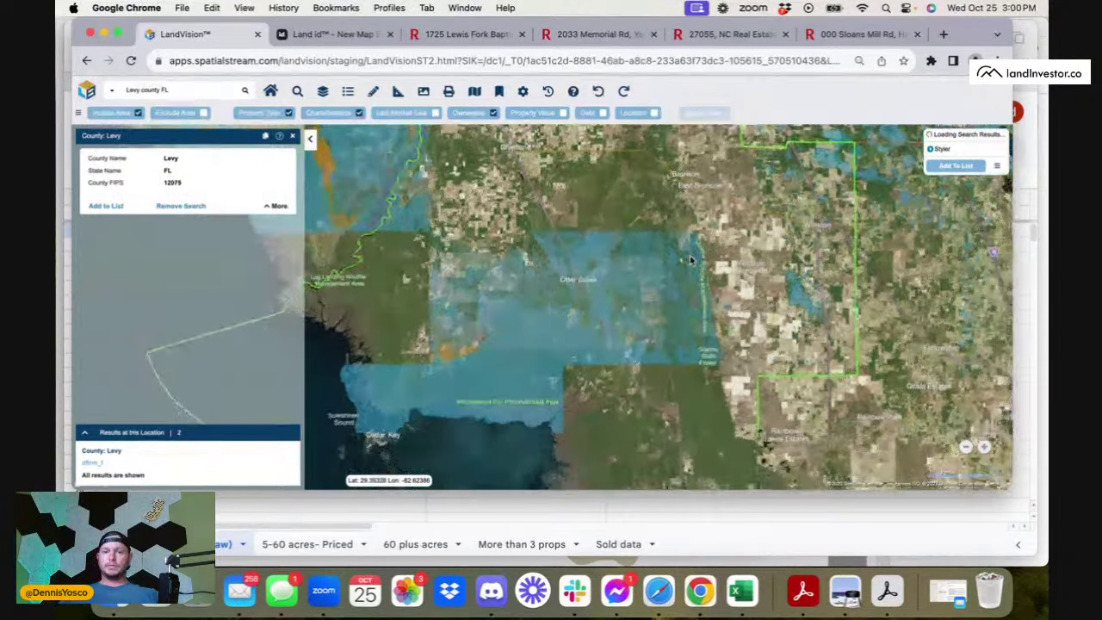
scroll(690, 260, up, 3)
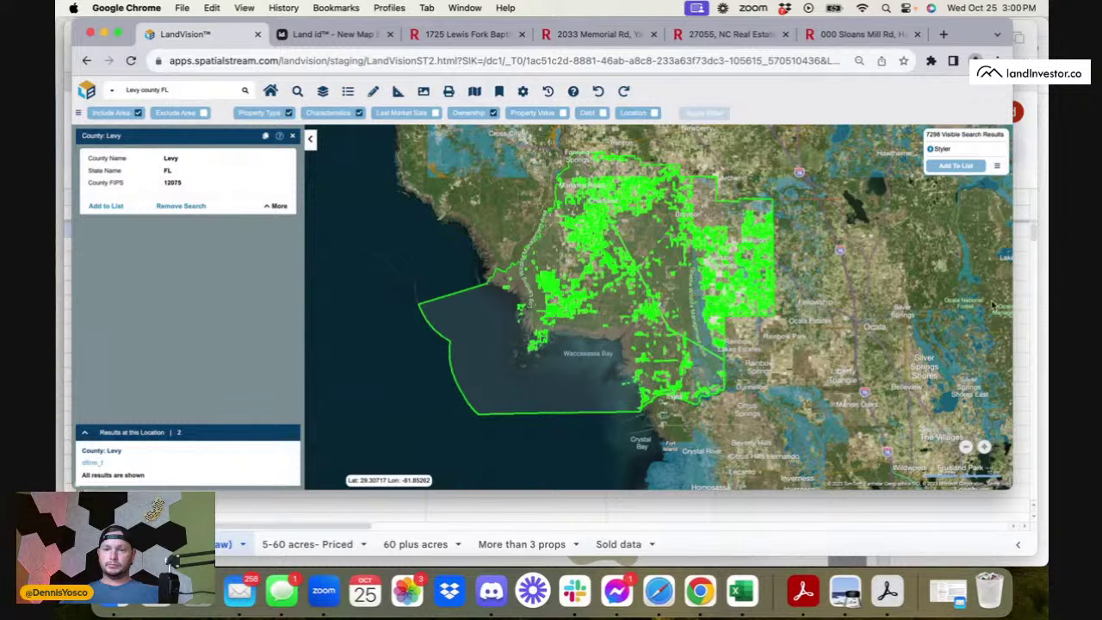
click(984, 447)
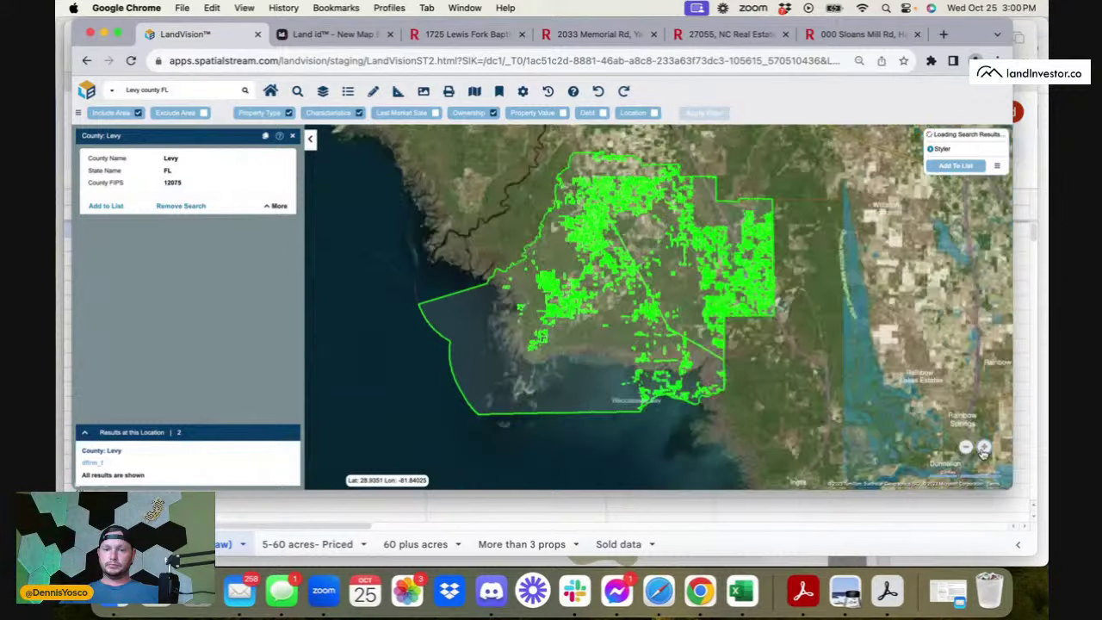
click(984, 447)
scroll(831, 400, up, 1)
drag(831, 400, 764, 454)
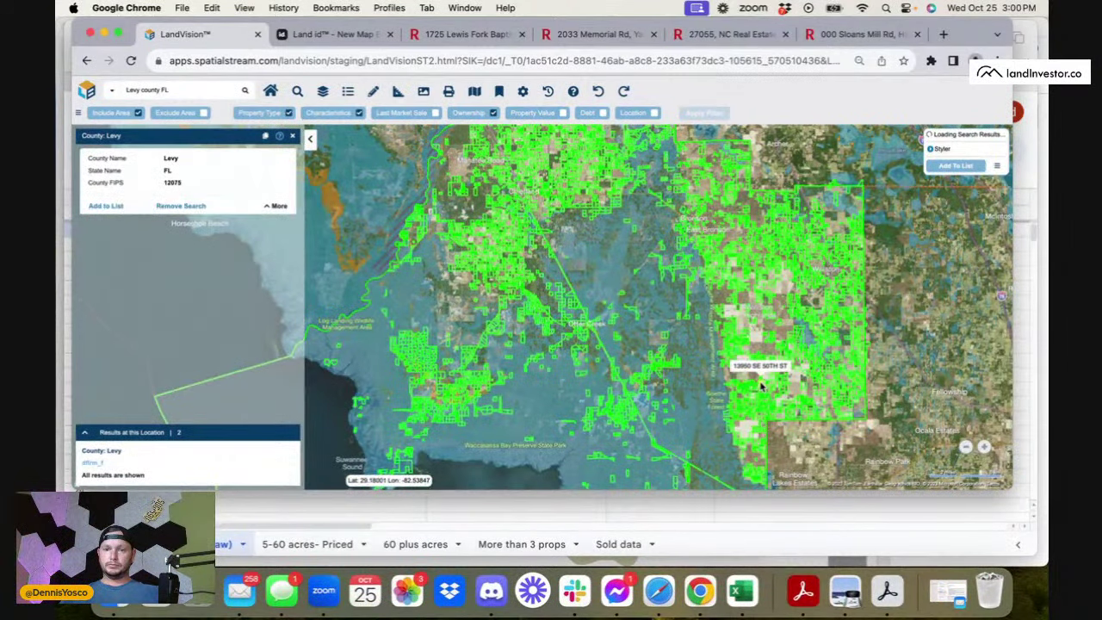
drag(763, 383, 767, 416)
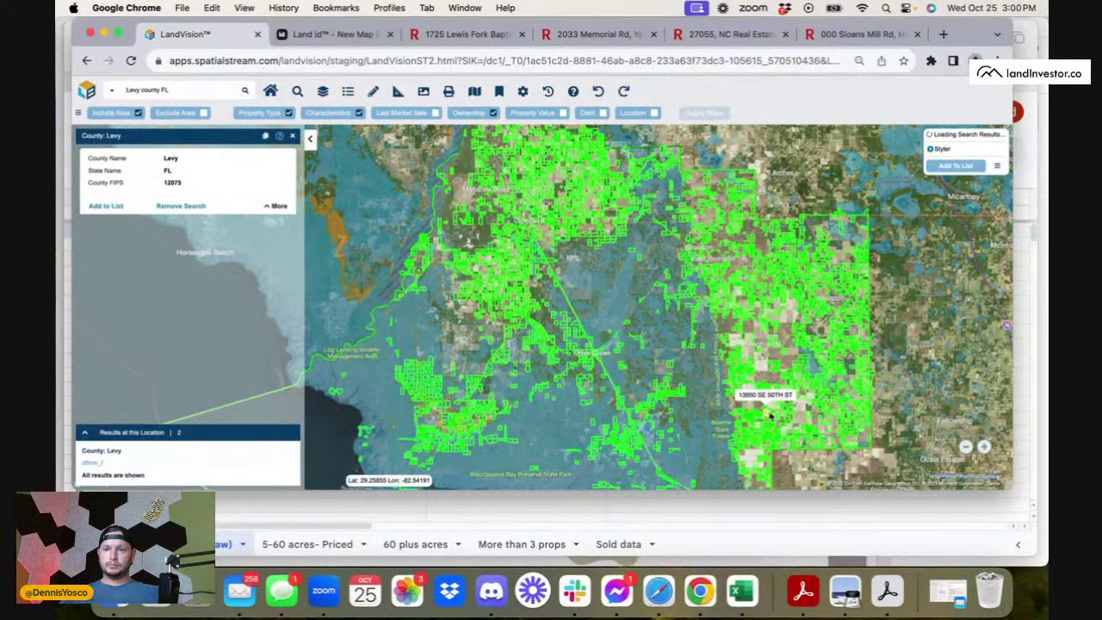
click(964, 446)
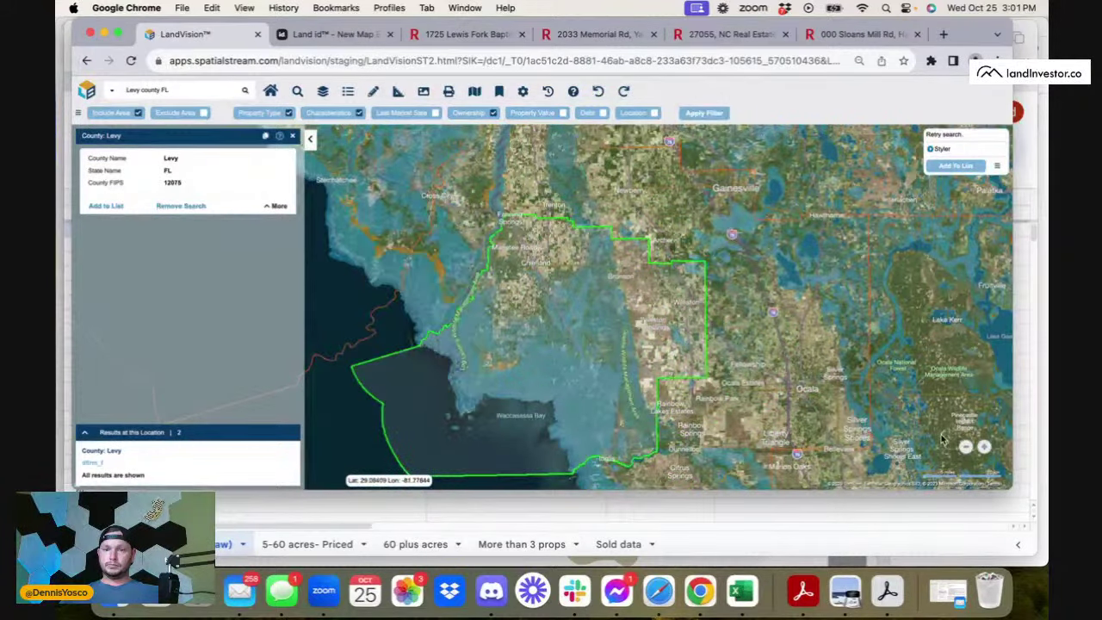
drag(814, 448, 868, 388)
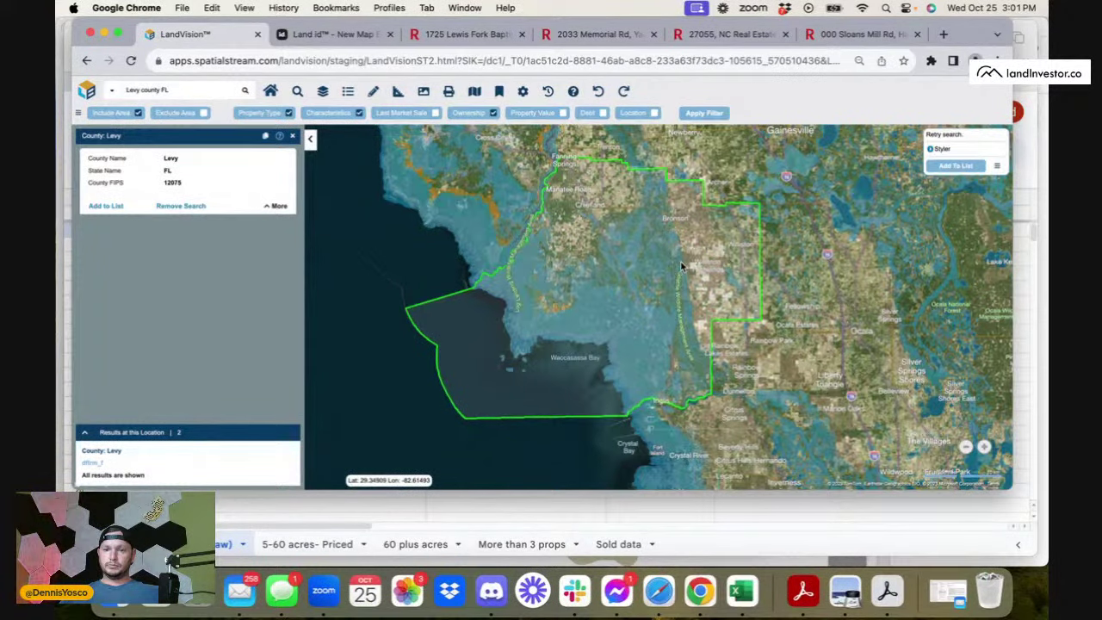
- Add the visible results to a property list, opening its Property Search table
scroll(680, 267, up, 2)
scroll(680, 267, down, 2)
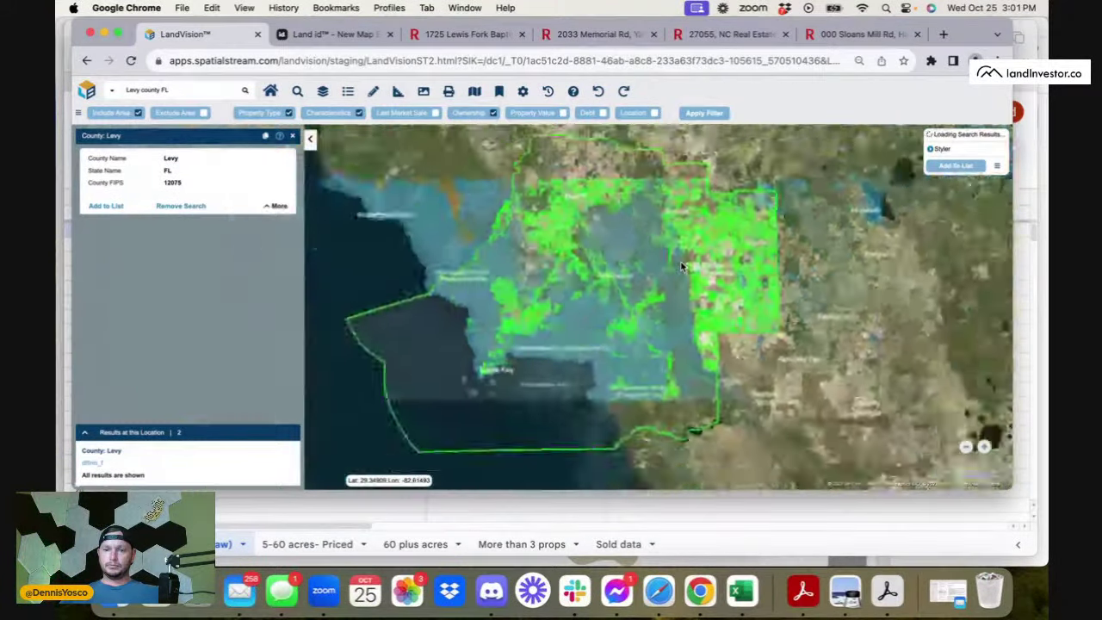
scroll(680, 267, up, 1)
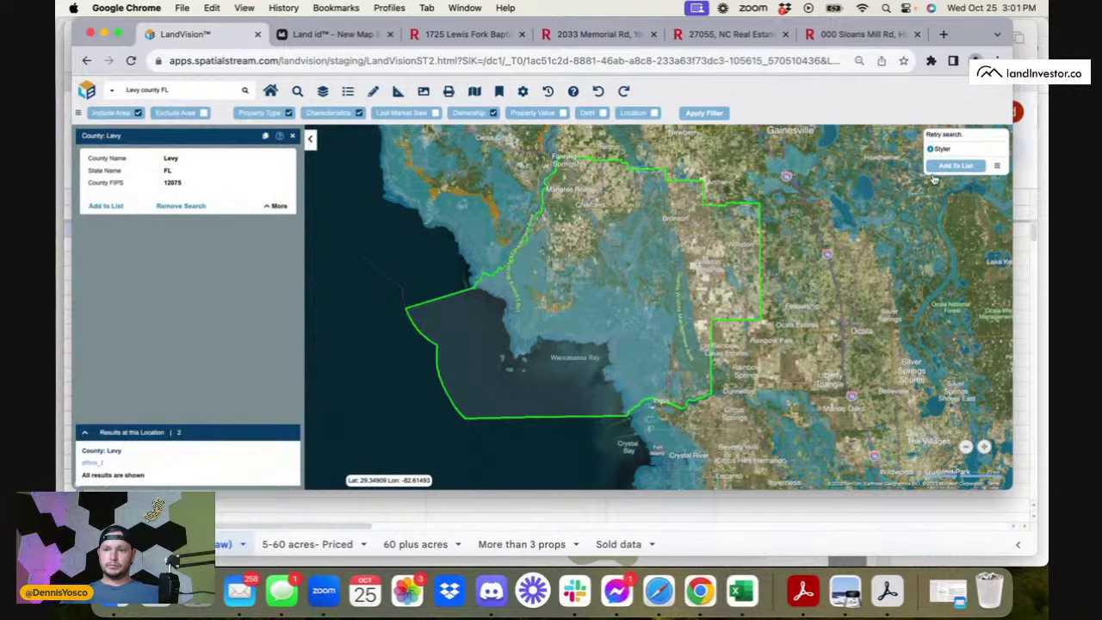
scroll(743, 224, up, 1)
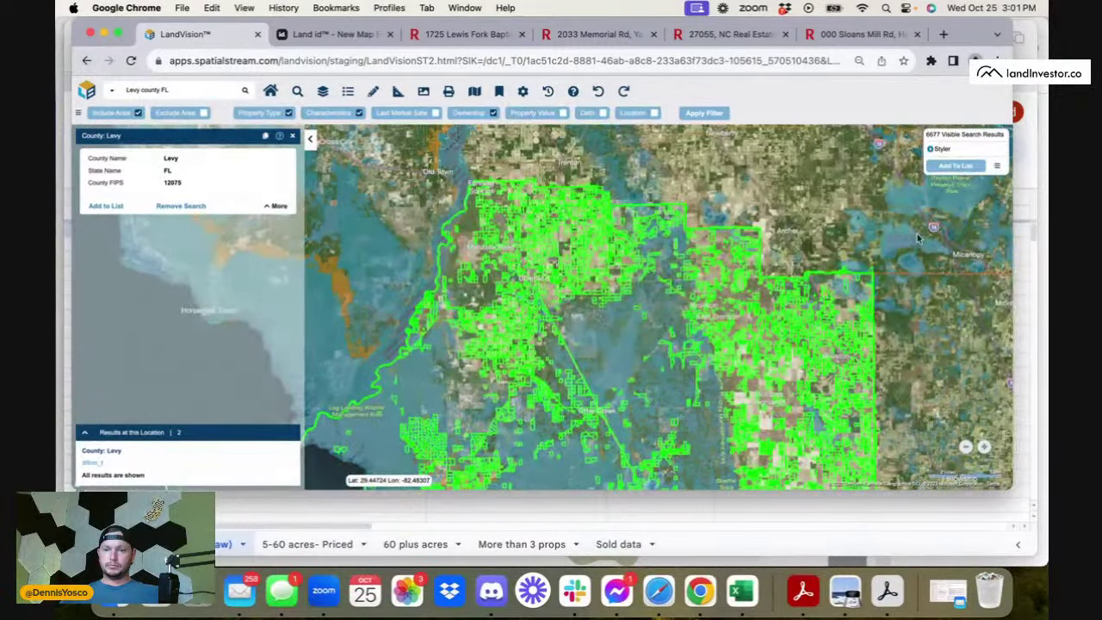
click(976, 170)
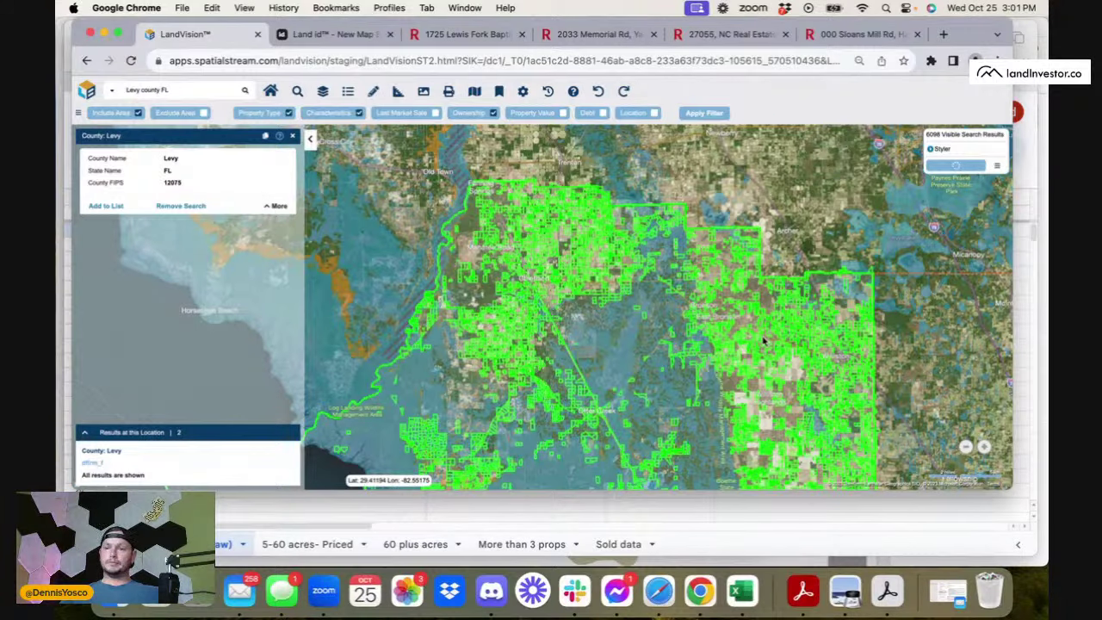
drag(760, 338, 751, 118)
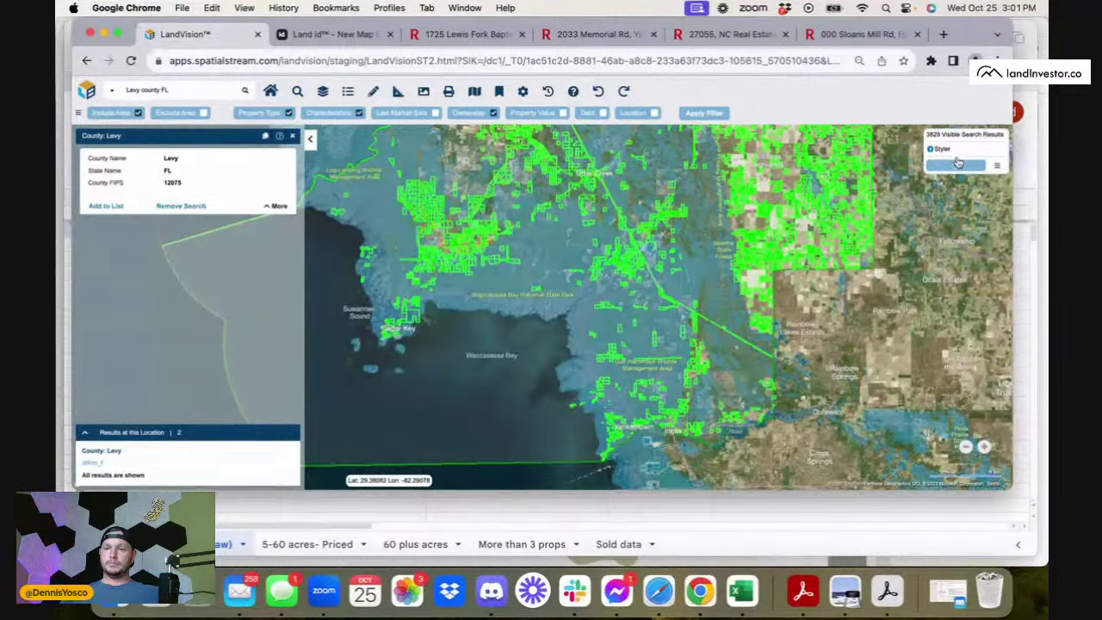
click(958, 163)
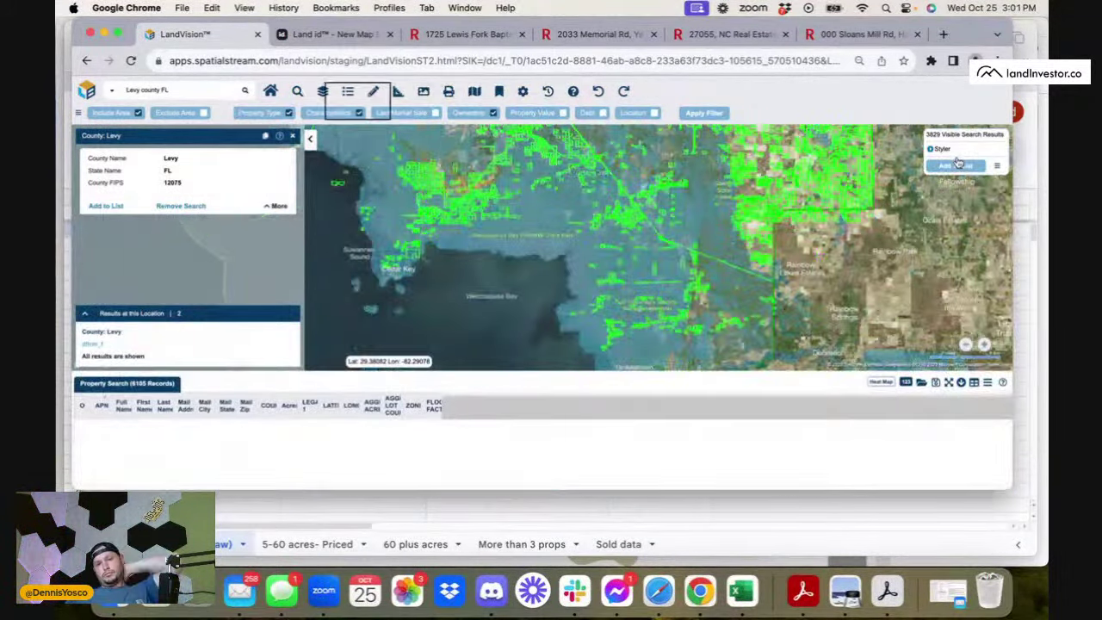
- Add the remaining results for 7270 records, hide labels, and export the list to CSV
click(951, 168)
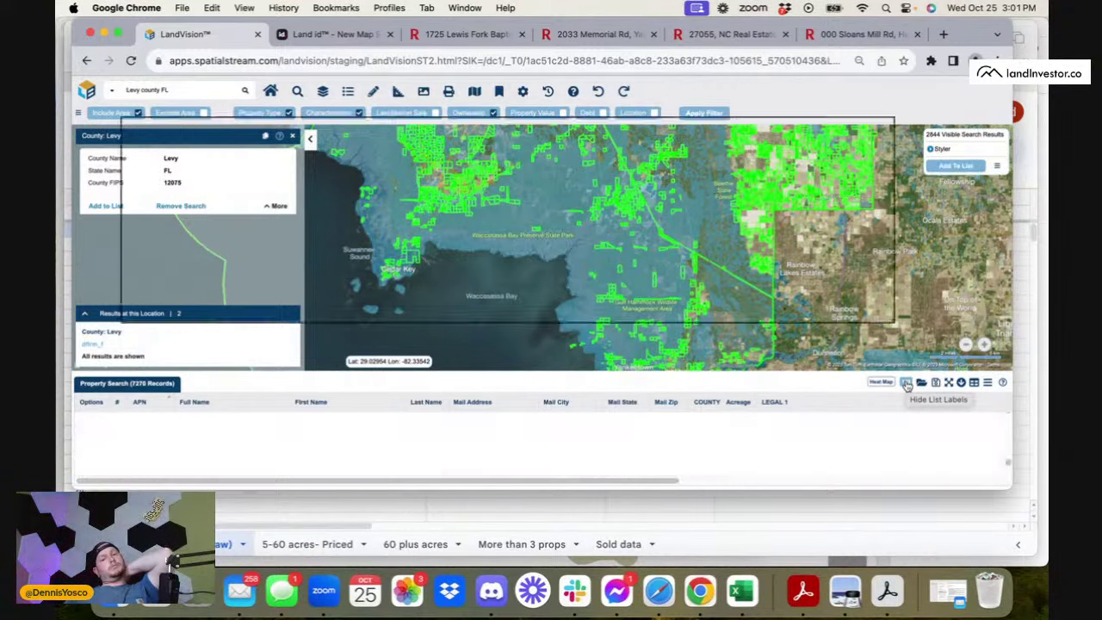
click(906, 384)
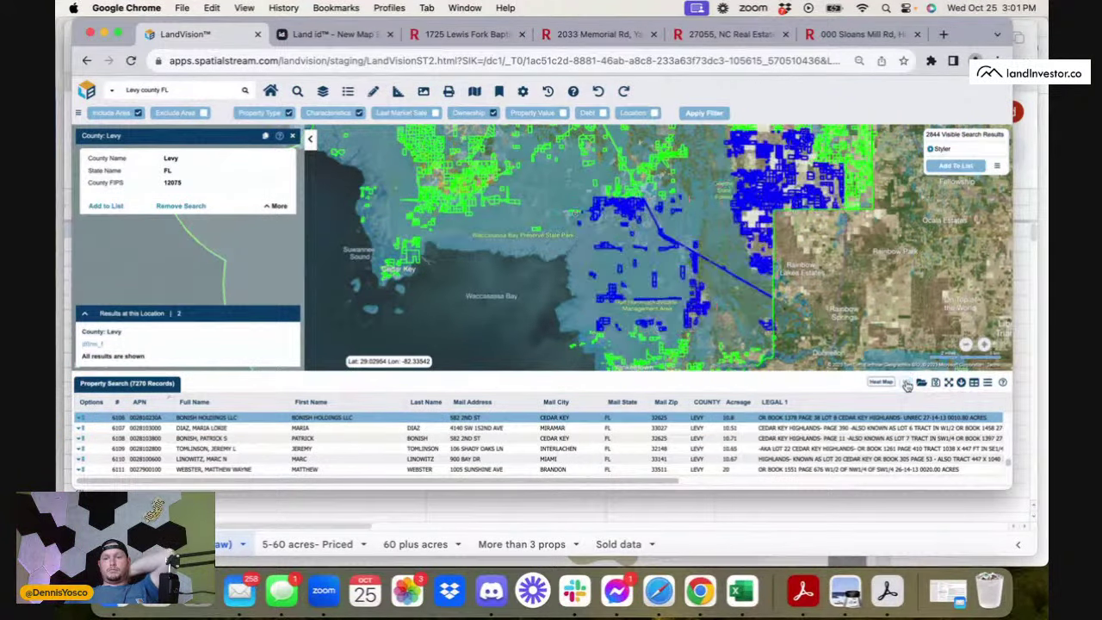
scroll(728, 336, down, 3)
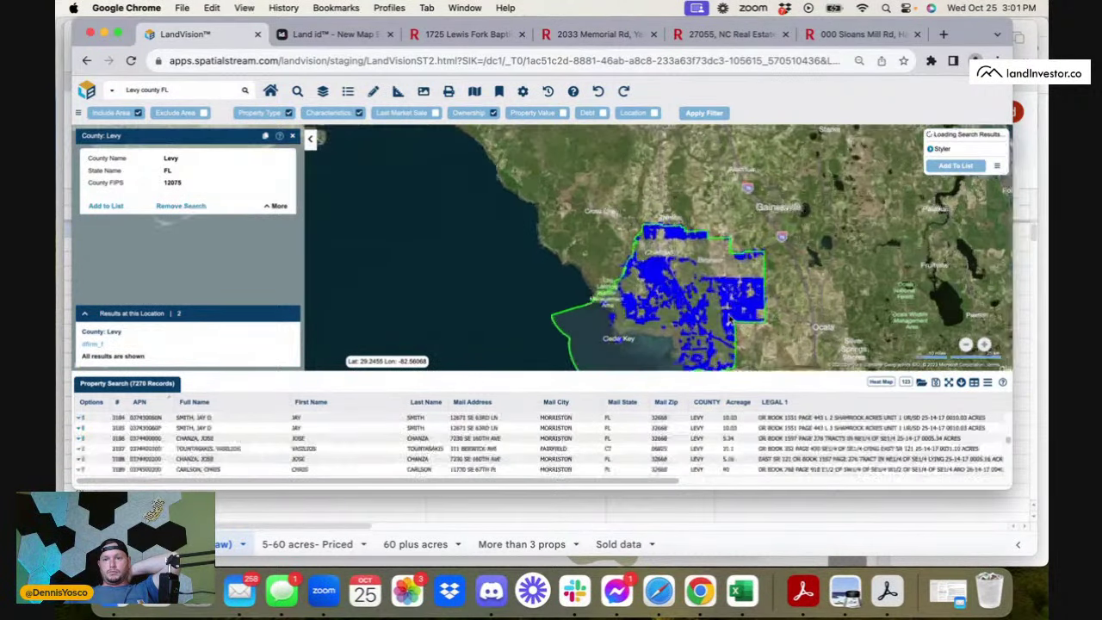
scroll(728, 317, up, 2)
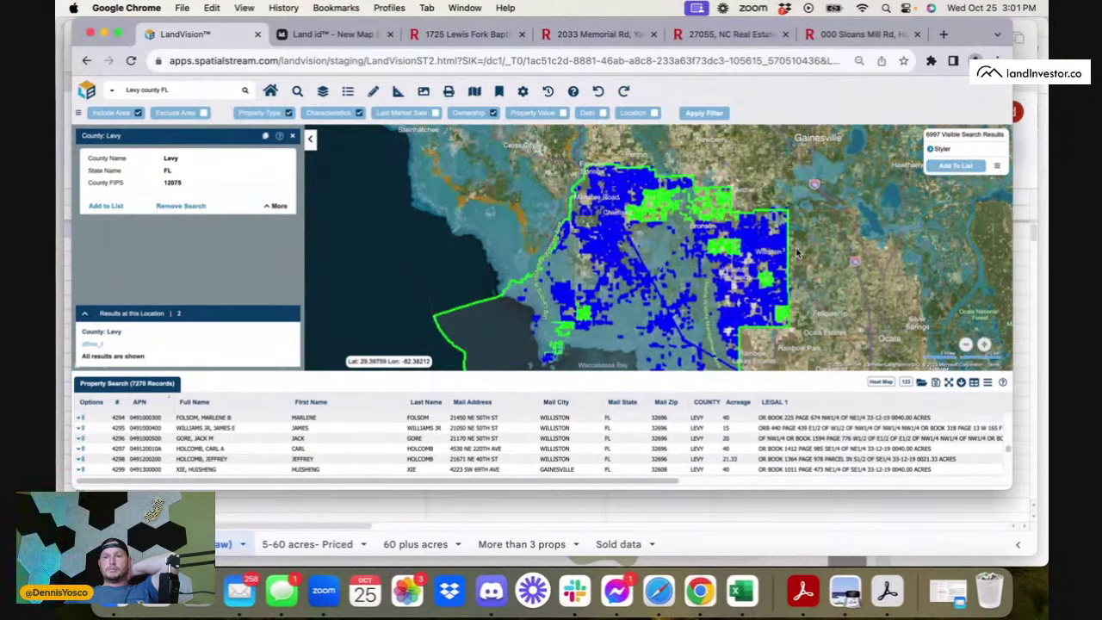
drag(779, 265, 763, 234)
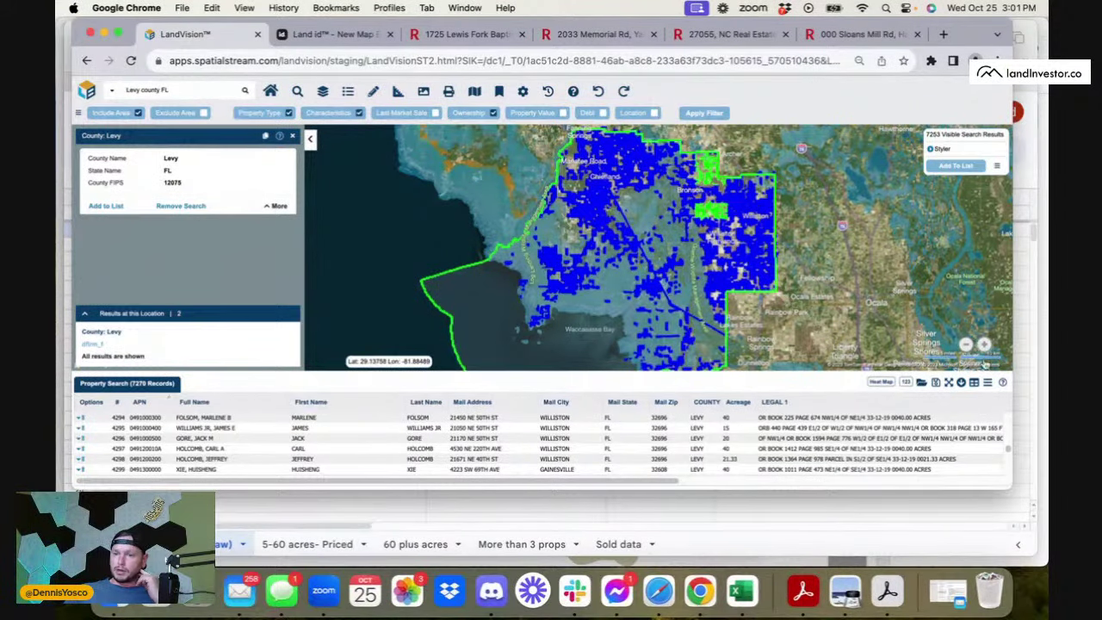
click(988, 382)
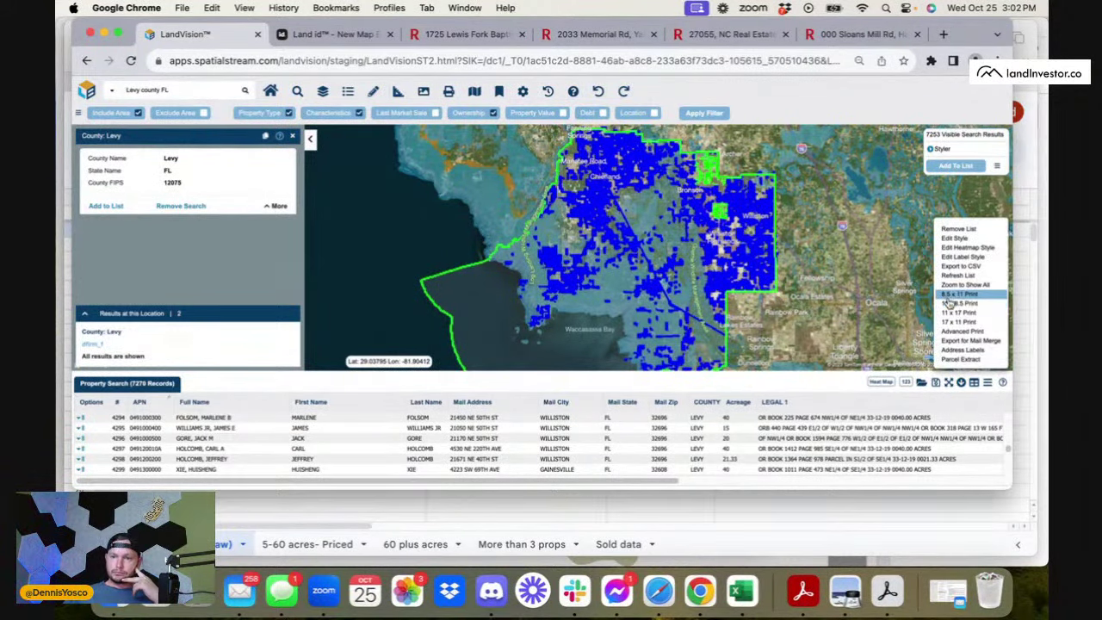
click(968, 267)
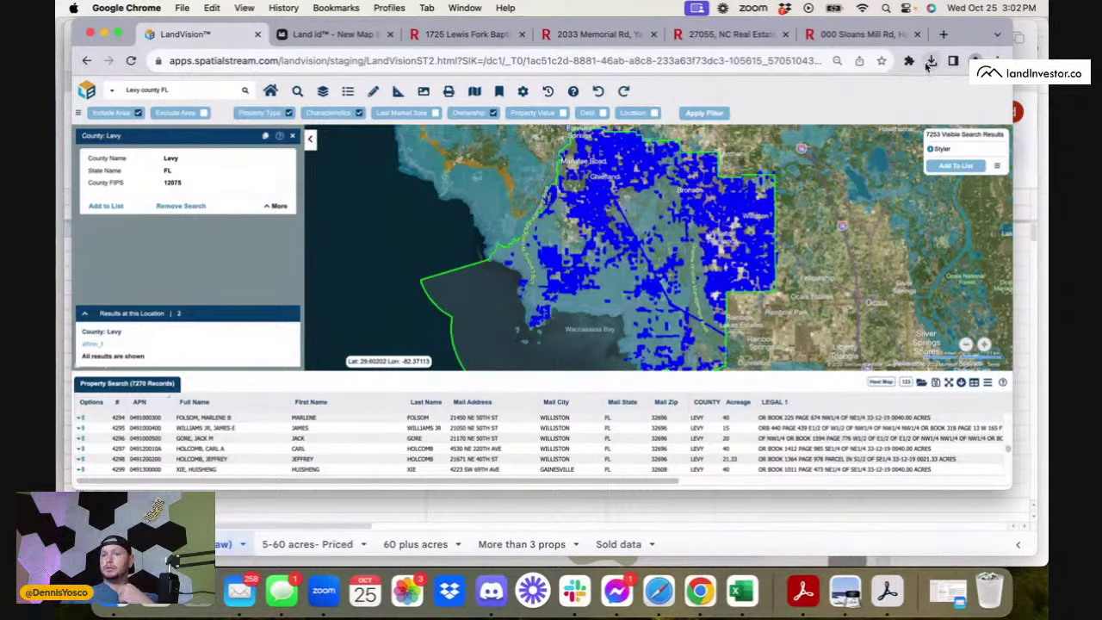
- Bring the emptied Levy County, FL sheet forward and select cell A1
click(300, 516)
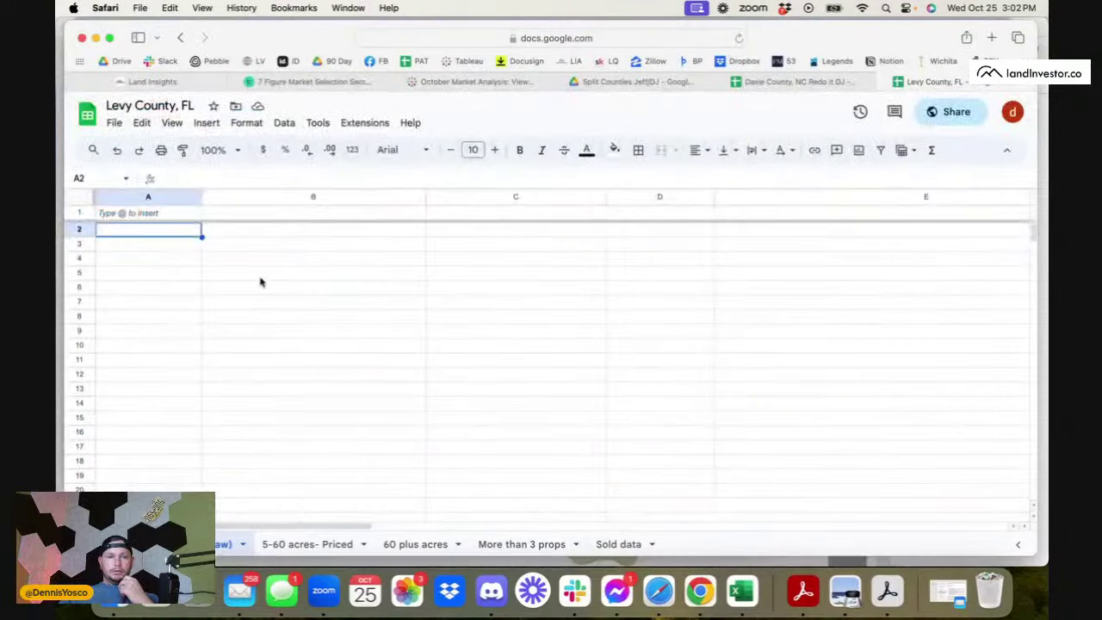
click(137, 214)
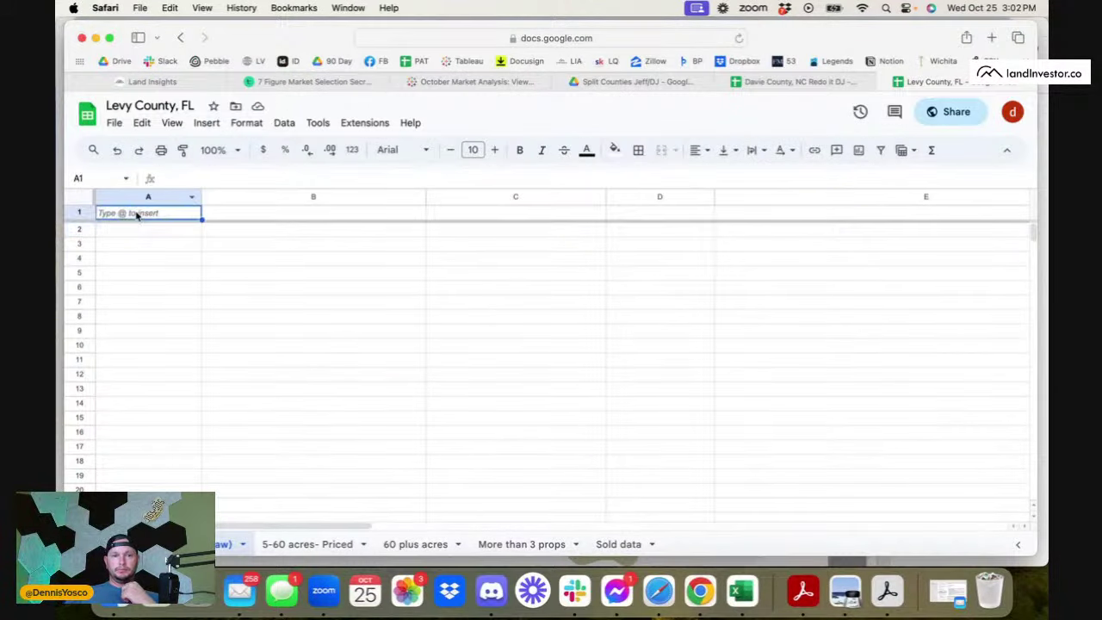
click(115, 122)
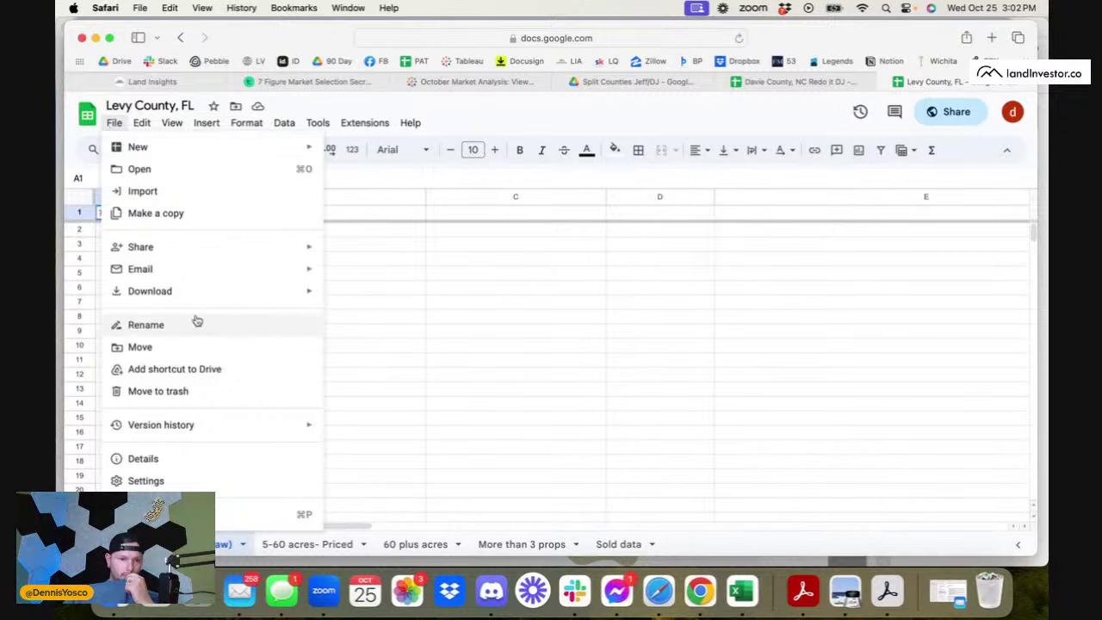
- Upload Property Search (15).csv from Downloads through File > Import
click(144, 191)
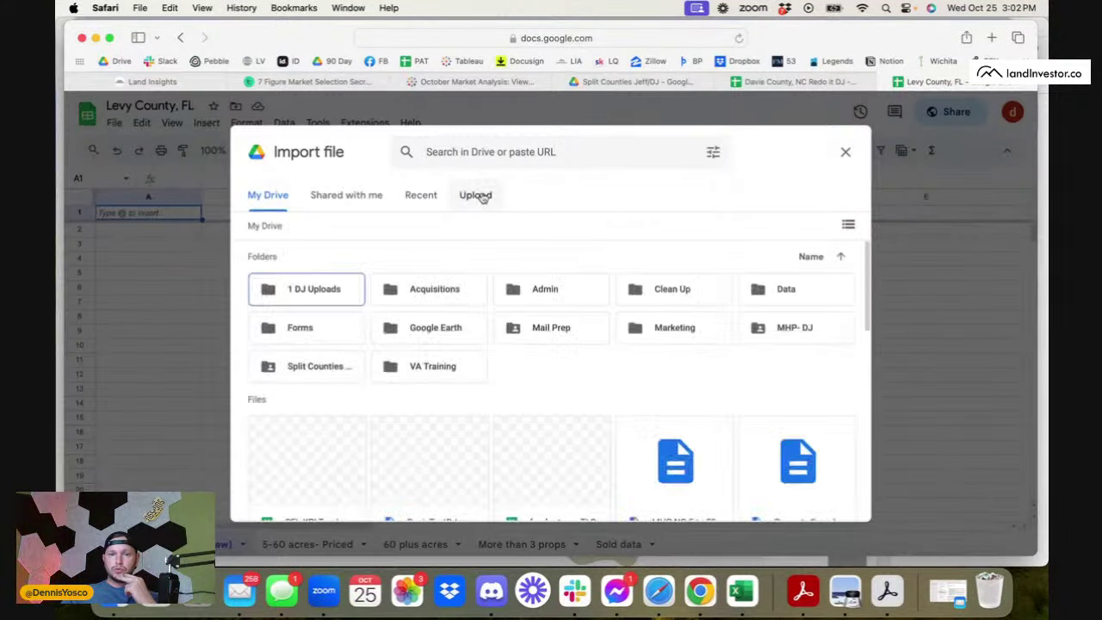
click(478, 196)
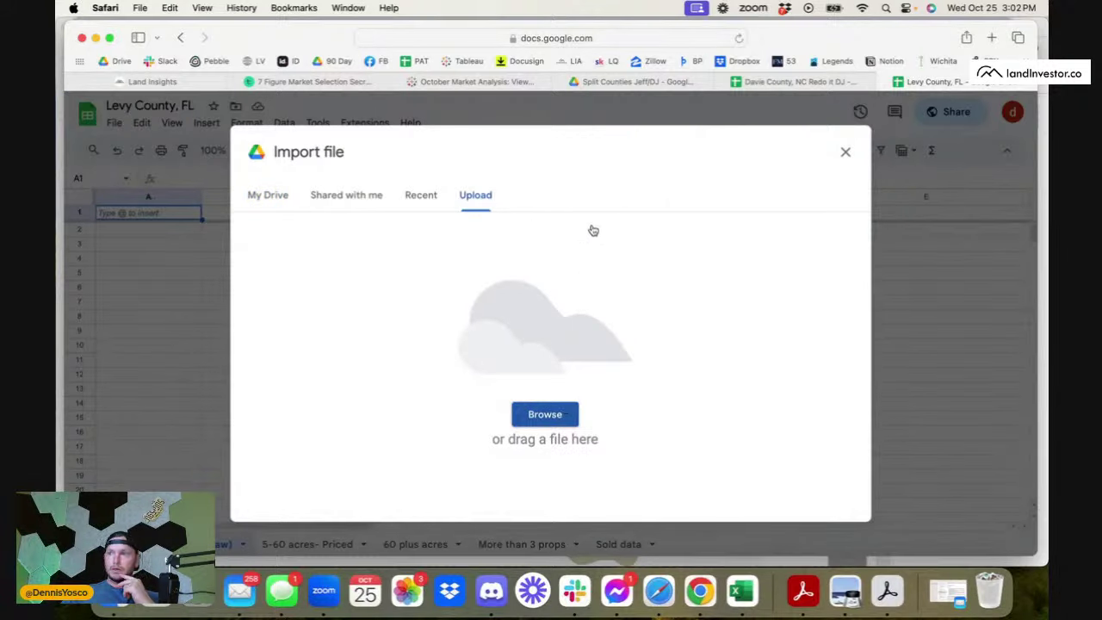
click(619, 282)
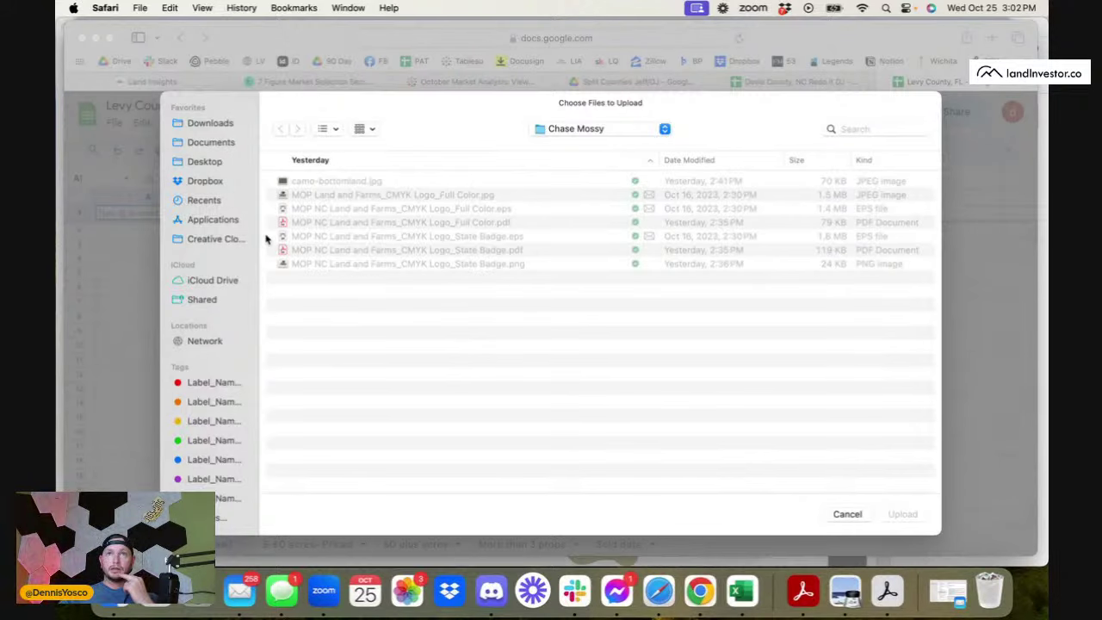
click(204, 183)
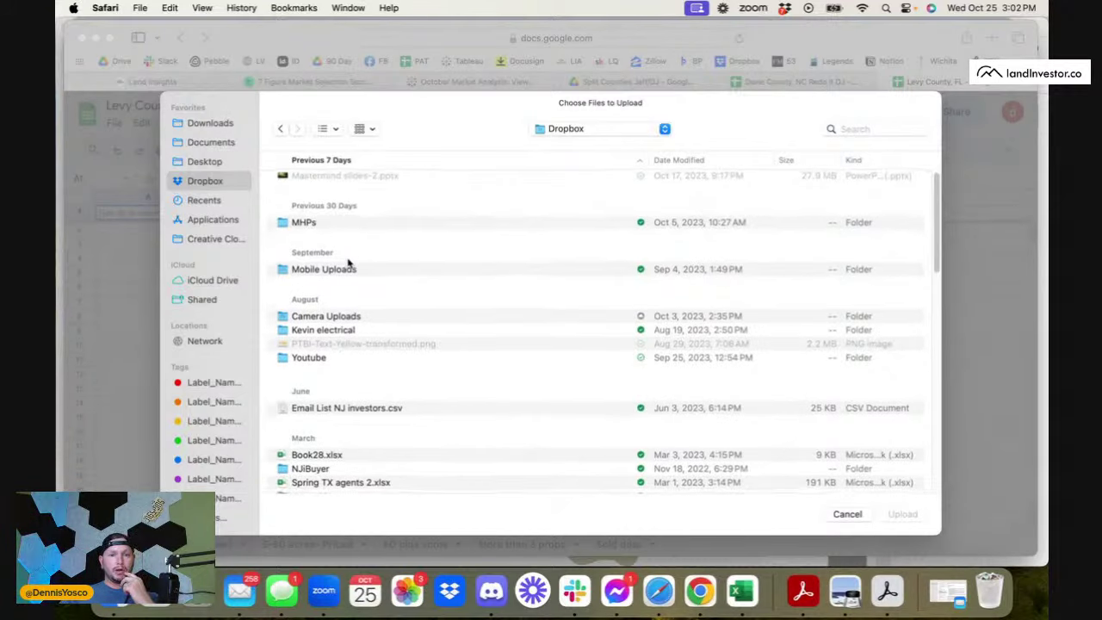
scroll(347, 258, down, 1)
click(211, 124)
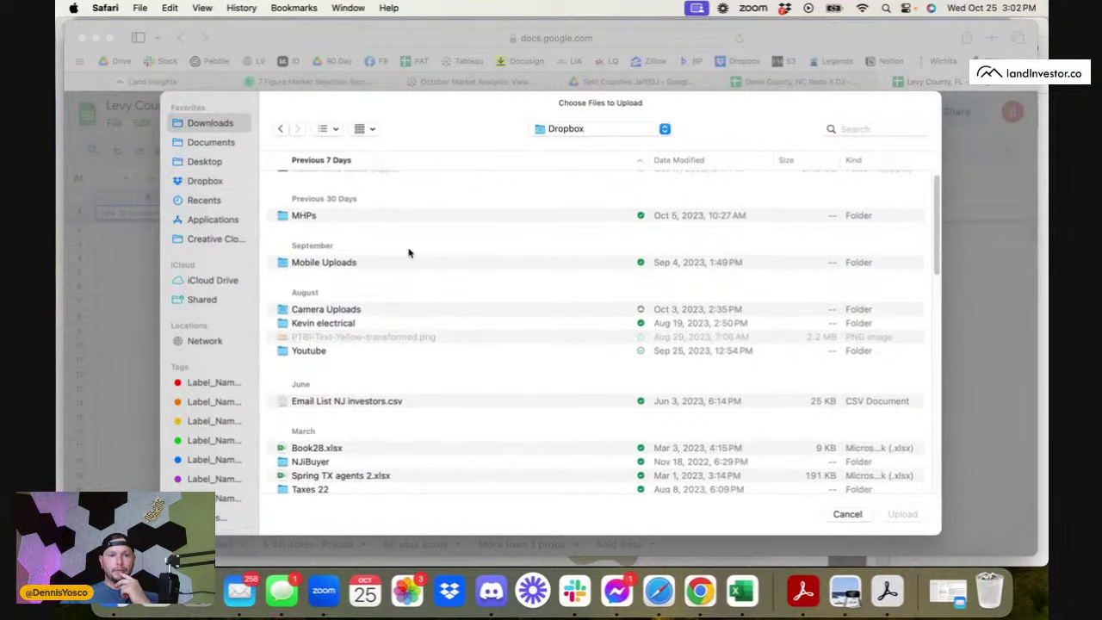
click(369, 182)
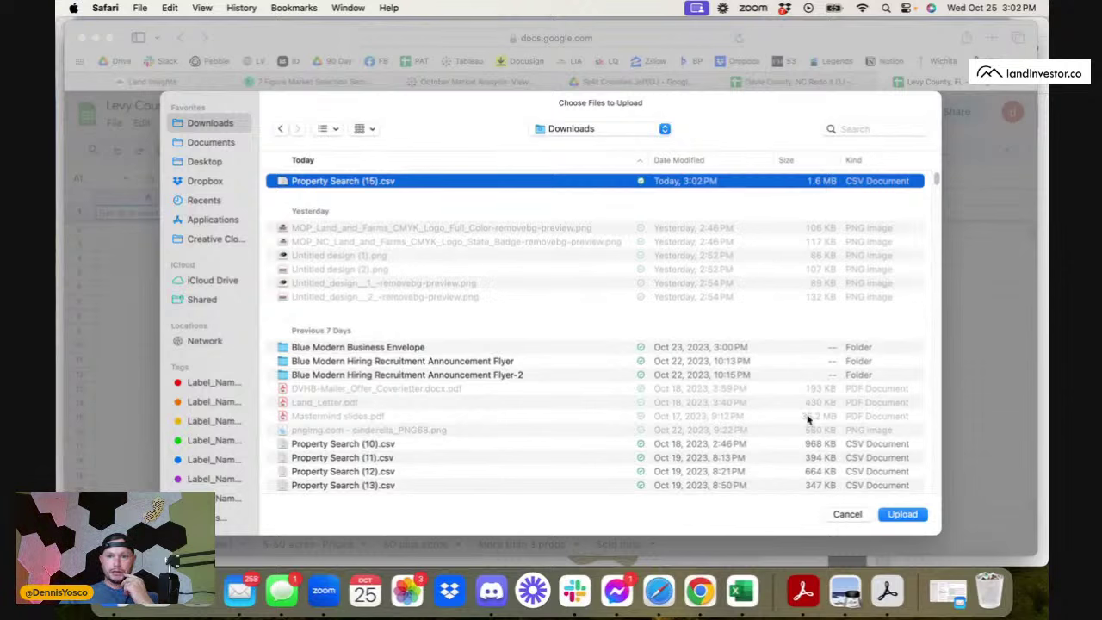
click(902, 515)
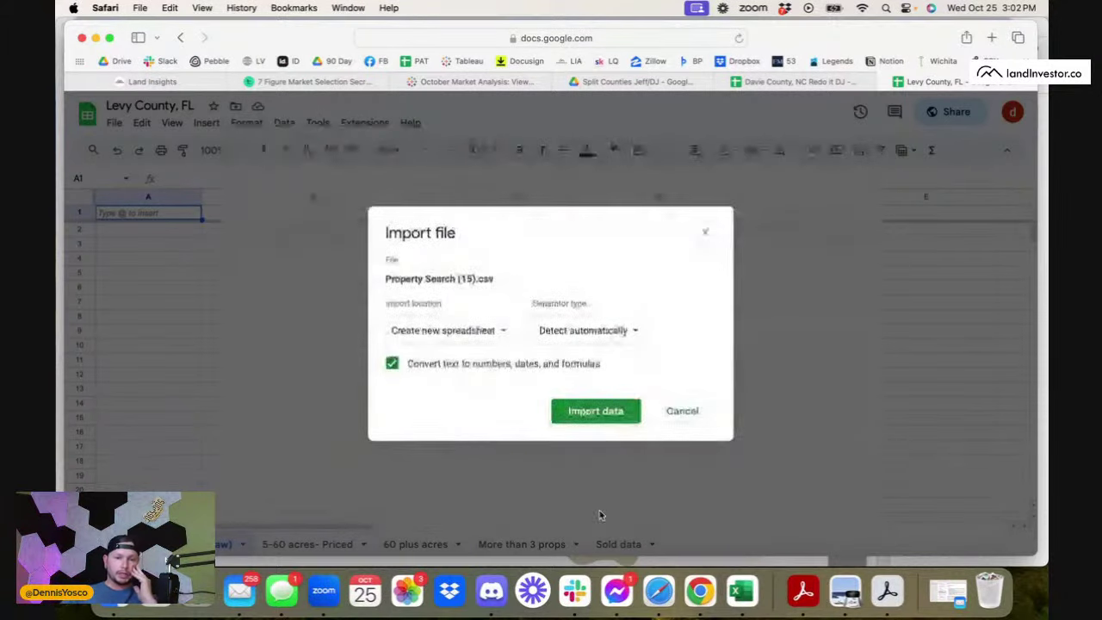
- Import it replacing the current sheet without converting text, then scan the new columns
click(480, 333)
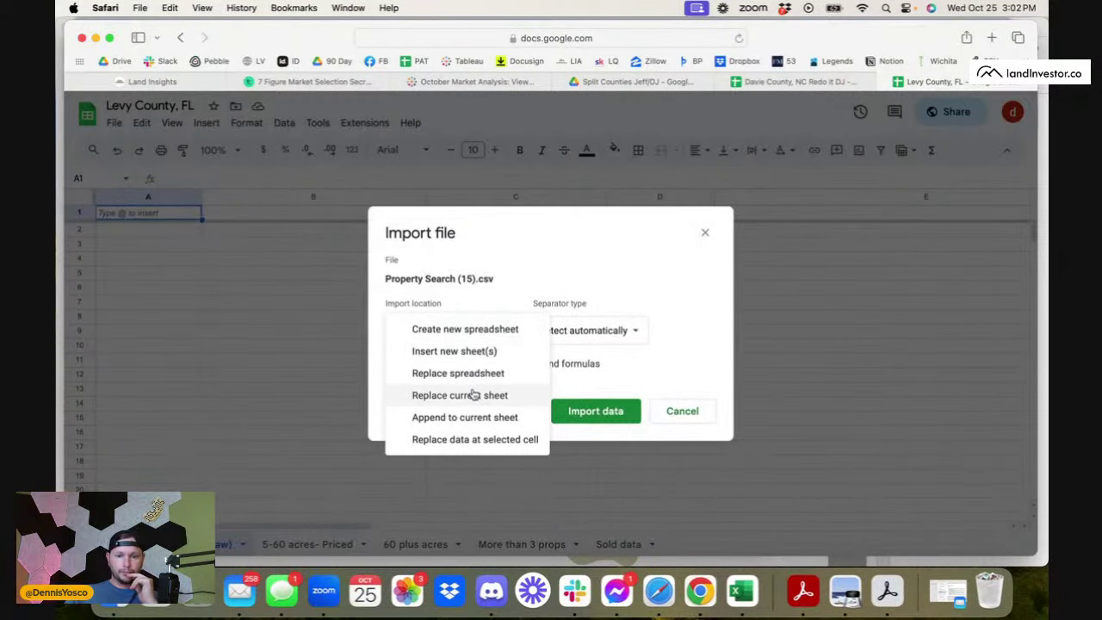
click(509, 396)
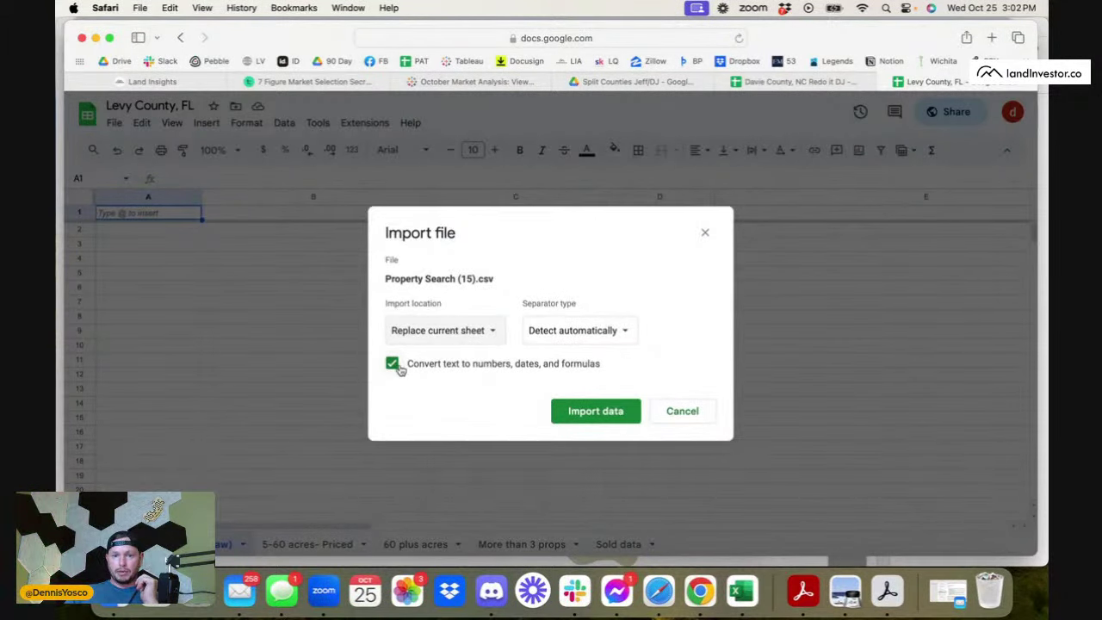
click(393, 363)
click(590, 412)
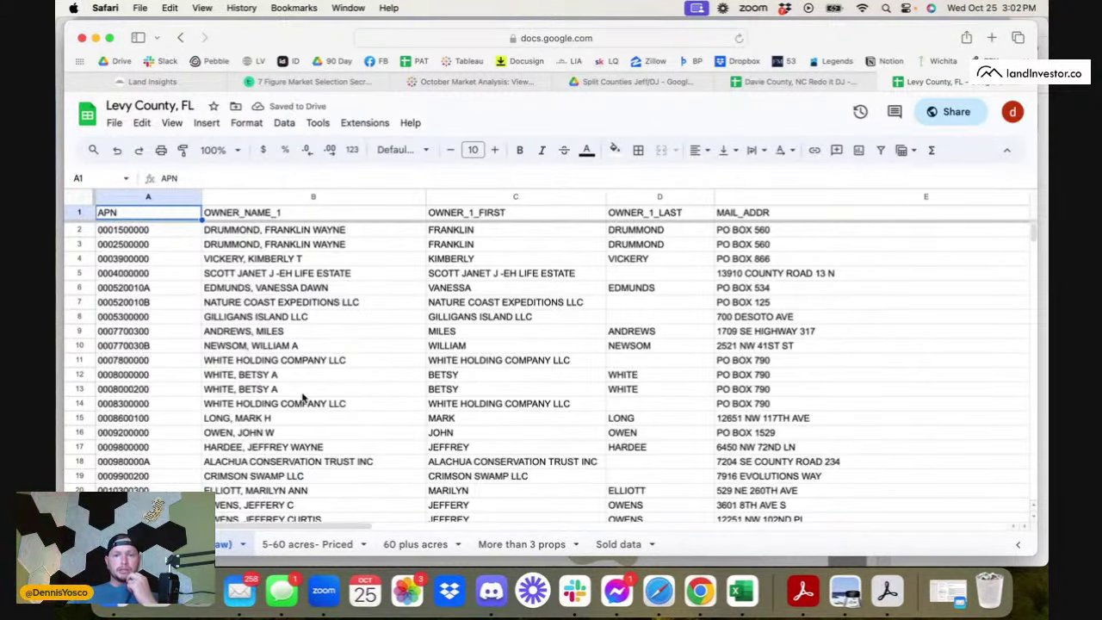
scroll(302, 397, right, 5)
scroll(302, 397, right, 15)
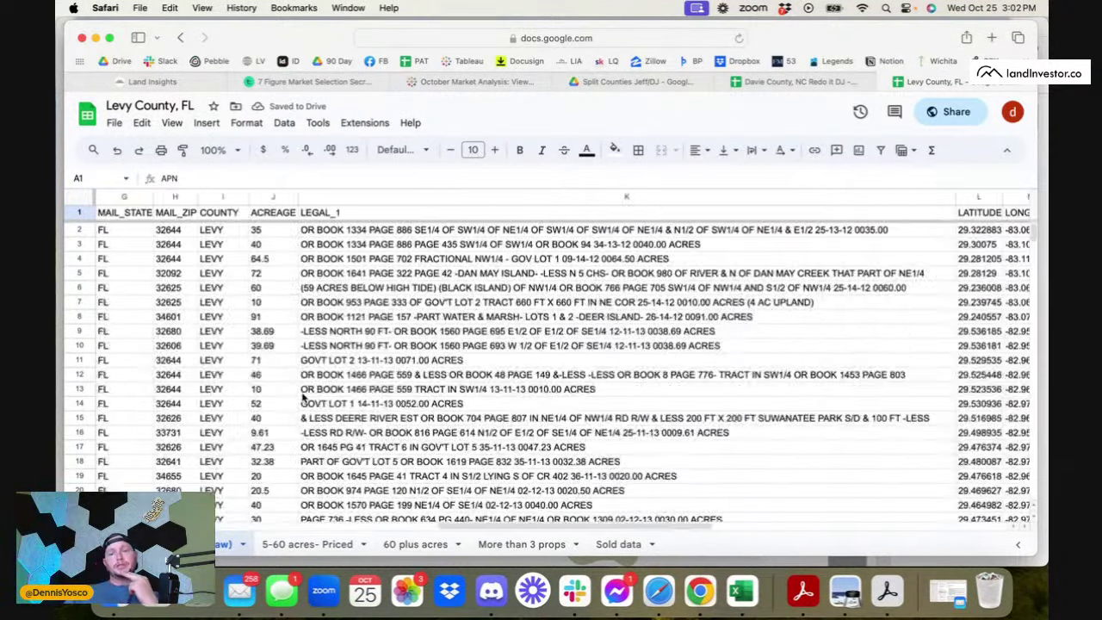
scroll(302, 397, left, 20)
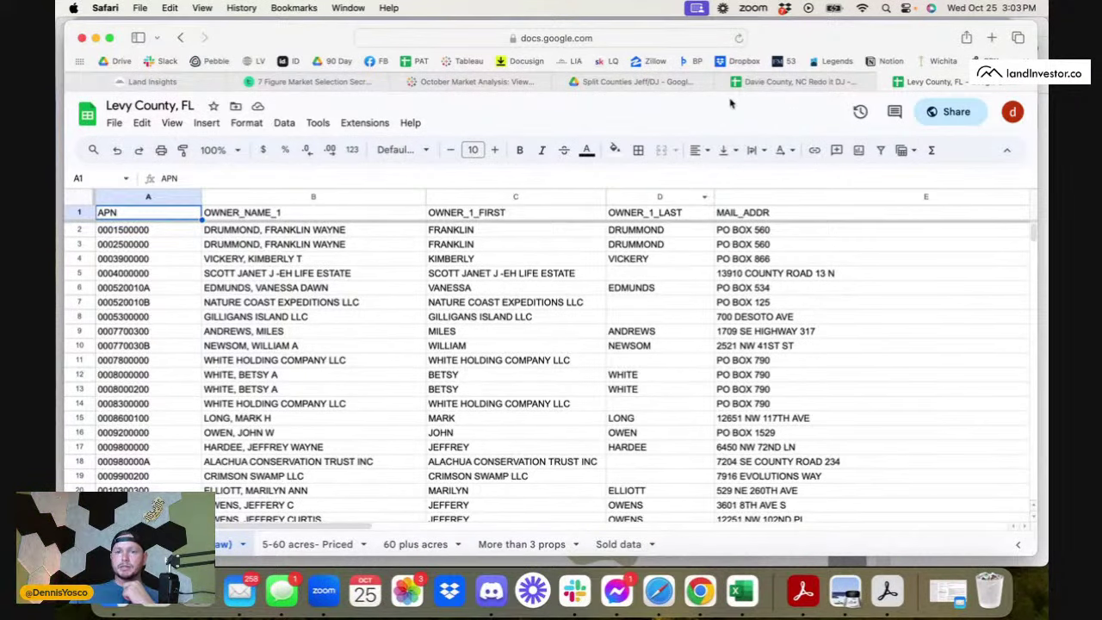
click(700, 590)
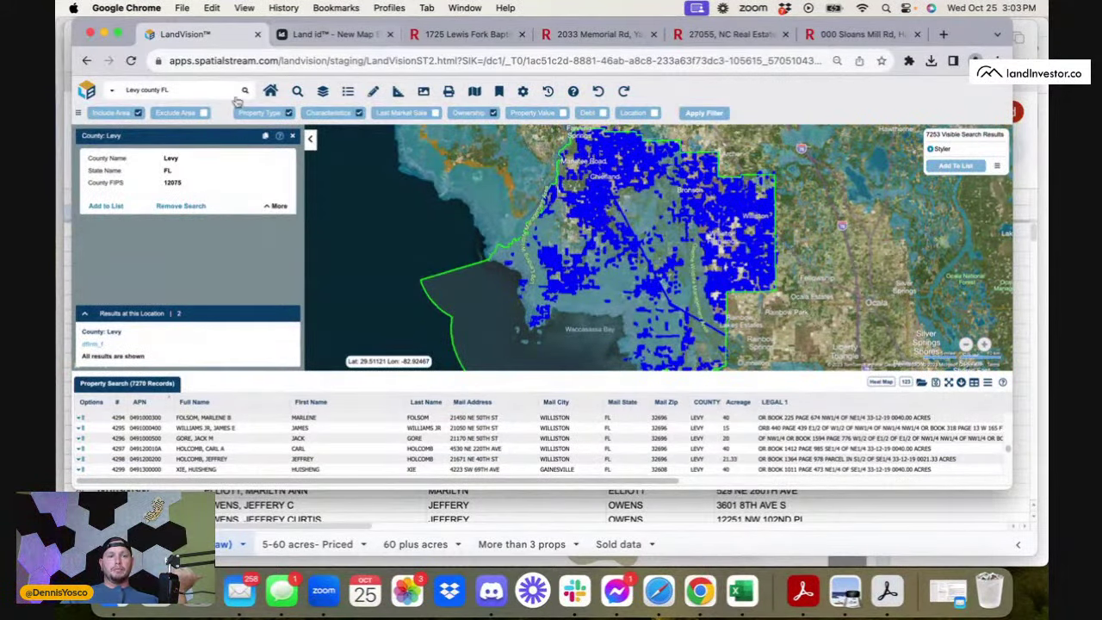
triple_click(183, 91)
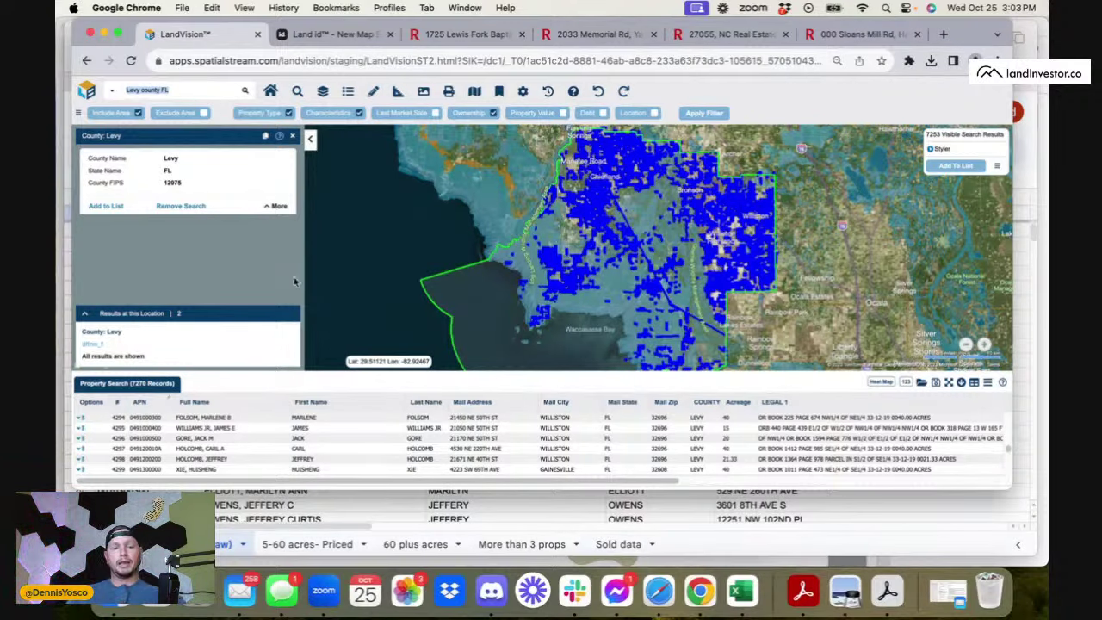
click(433, 508)
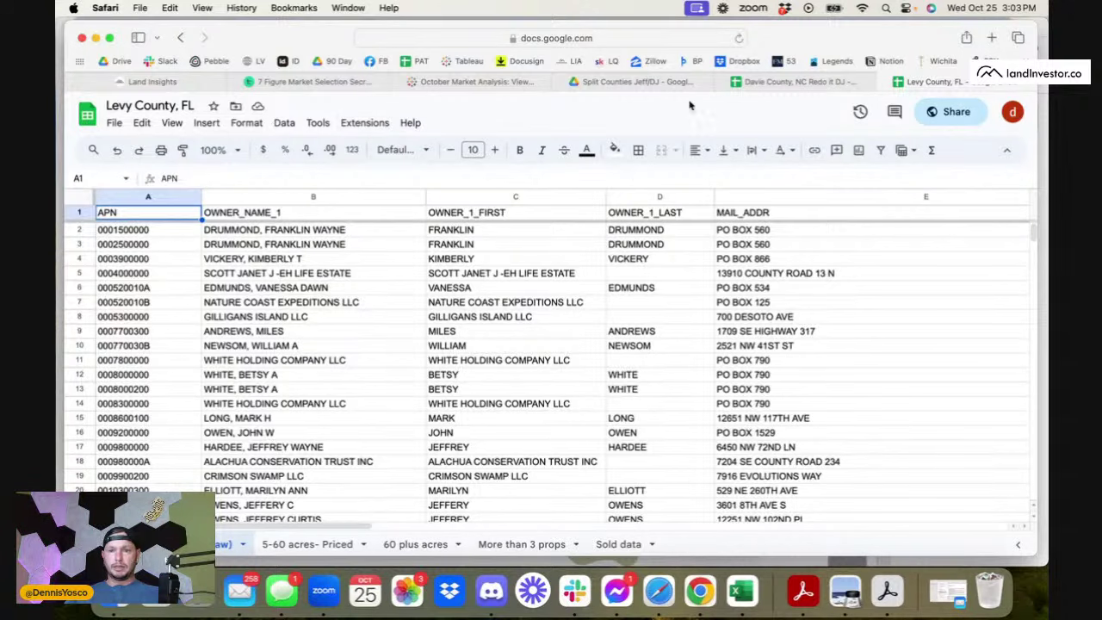
- Close the Davie County, NC Redo it DJ spreadsheet tab
click(823, 85)
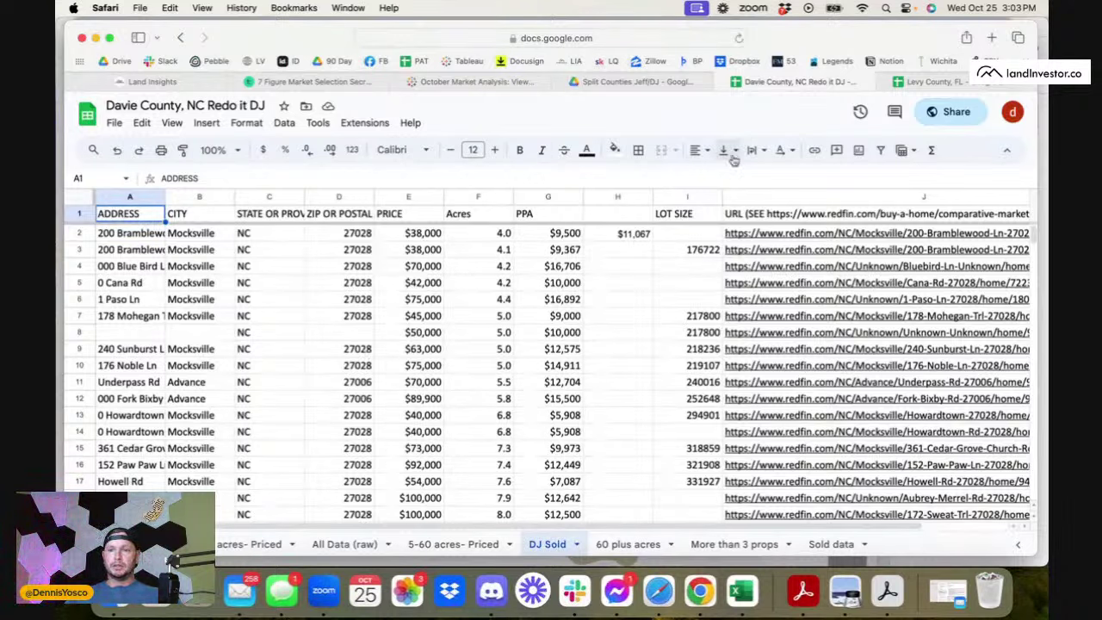
click(736, 82)
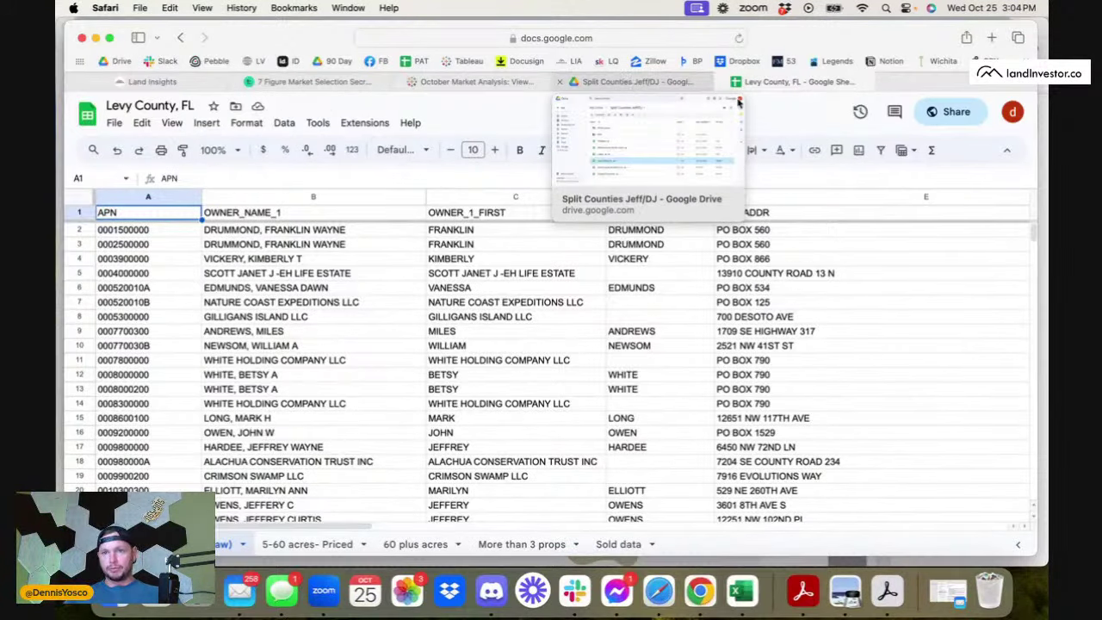
- Rename the Levy County, FL sheet in Google Drive to 'Levy County, FL- Redo DJ'
click(881, 82)
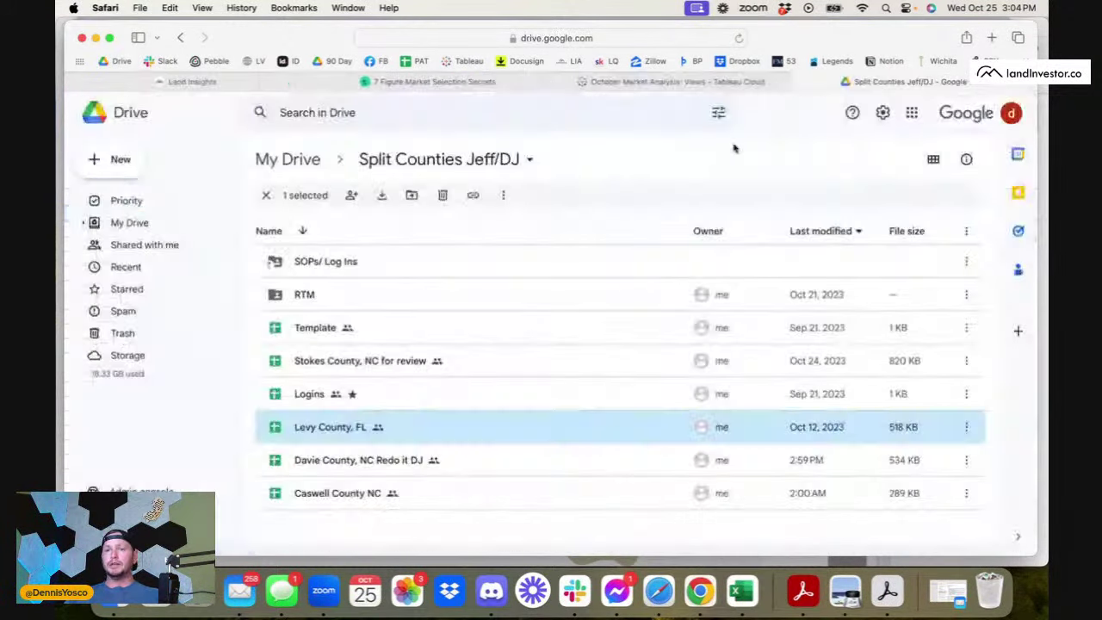
right_click(349, 433)
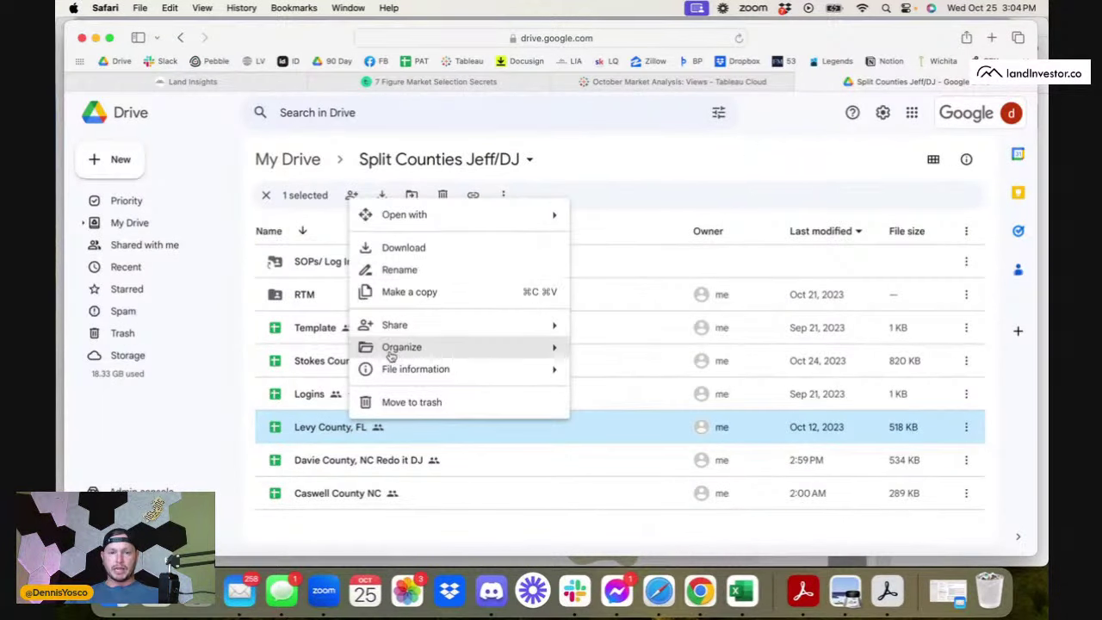
click(418, 271)
click(553, 324)
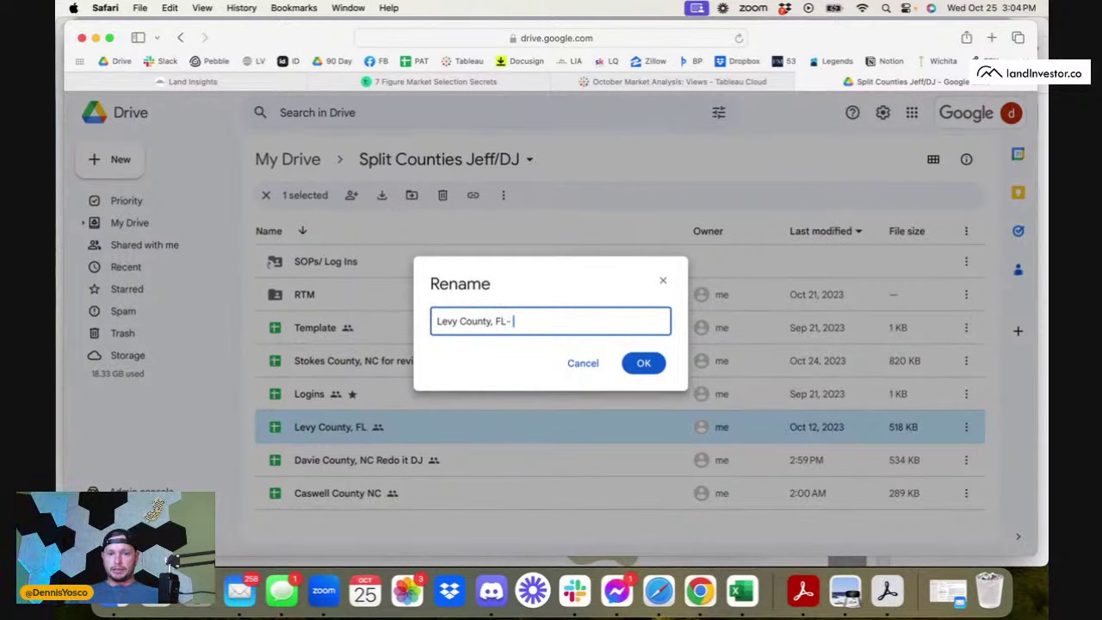
text(- R)
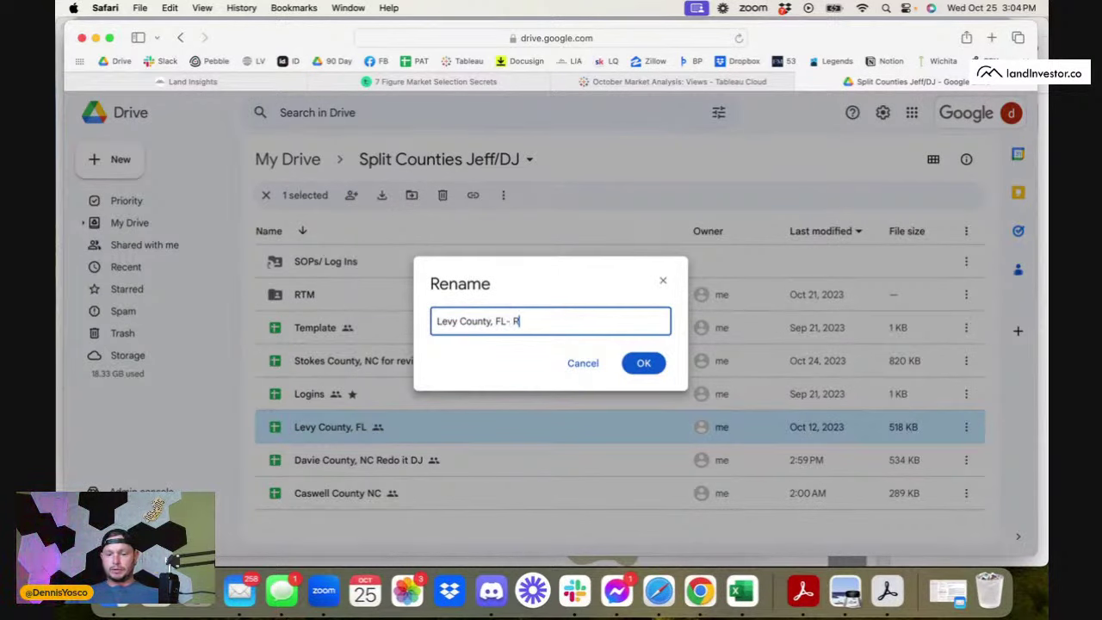
text(edo DJ)
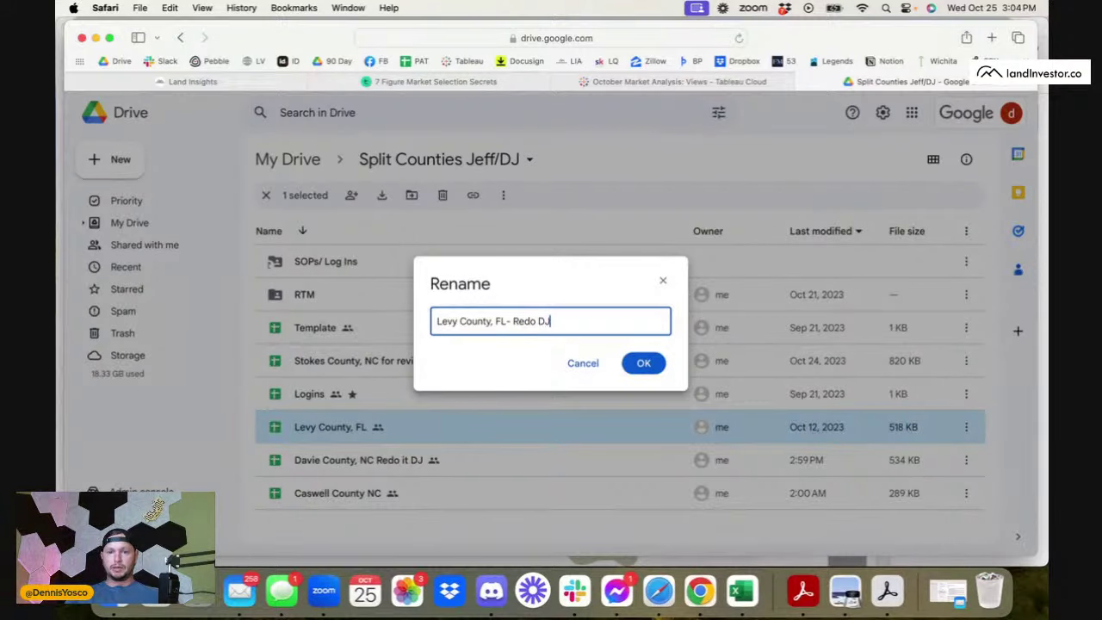
click(627, 370)
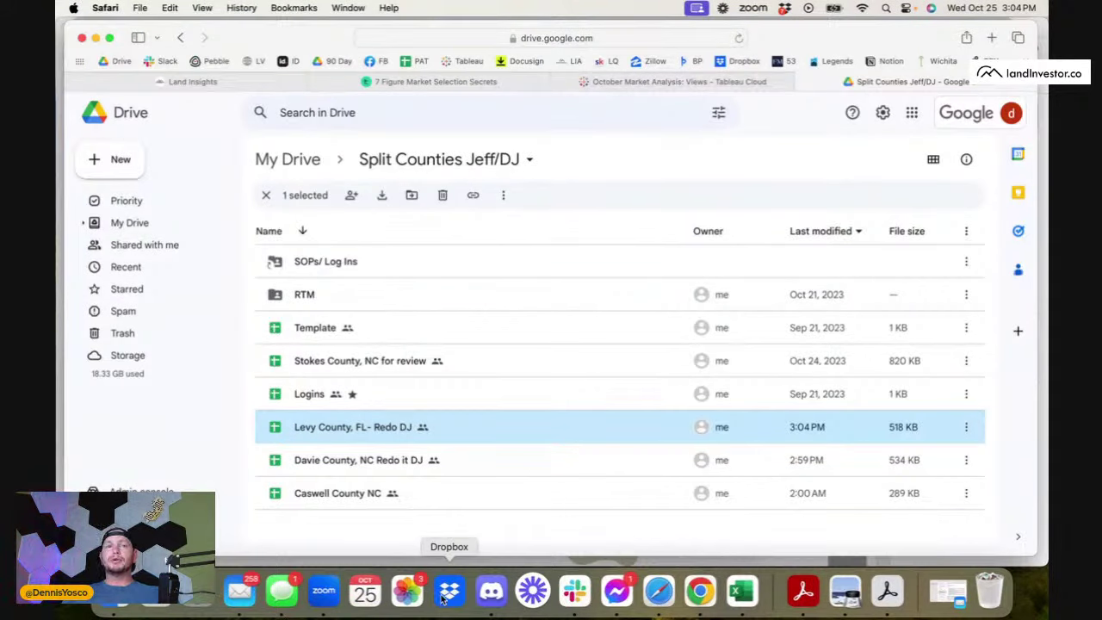
click(676, 81)
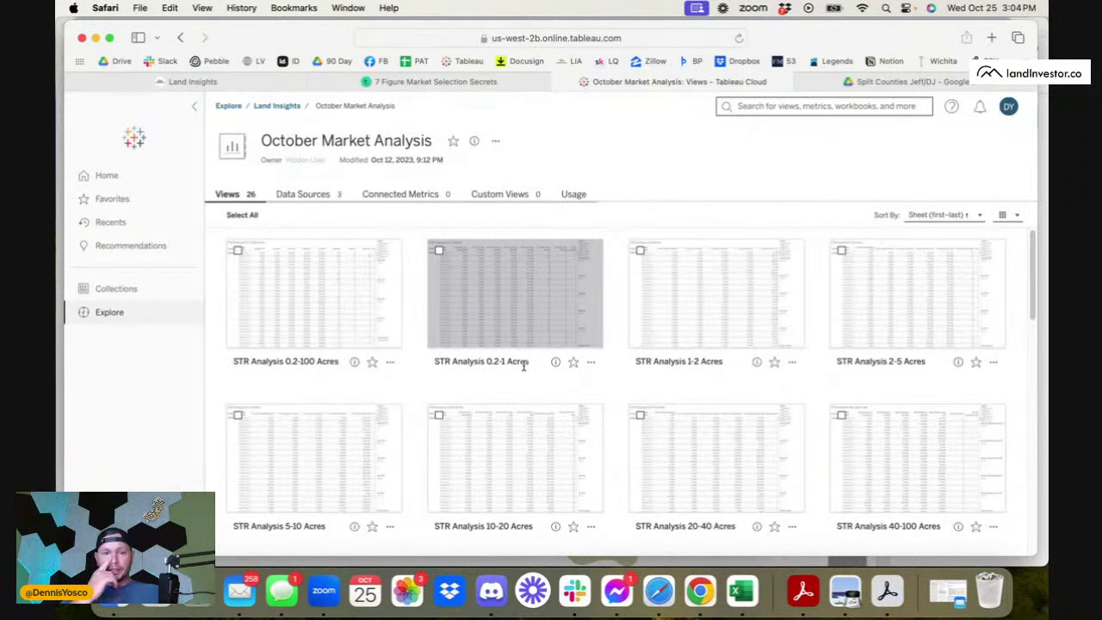
- Open the STR Analysis 10-20 Acres view and set the Sold: 6mo minimum to 20
scroll(615, 511, down, 1)
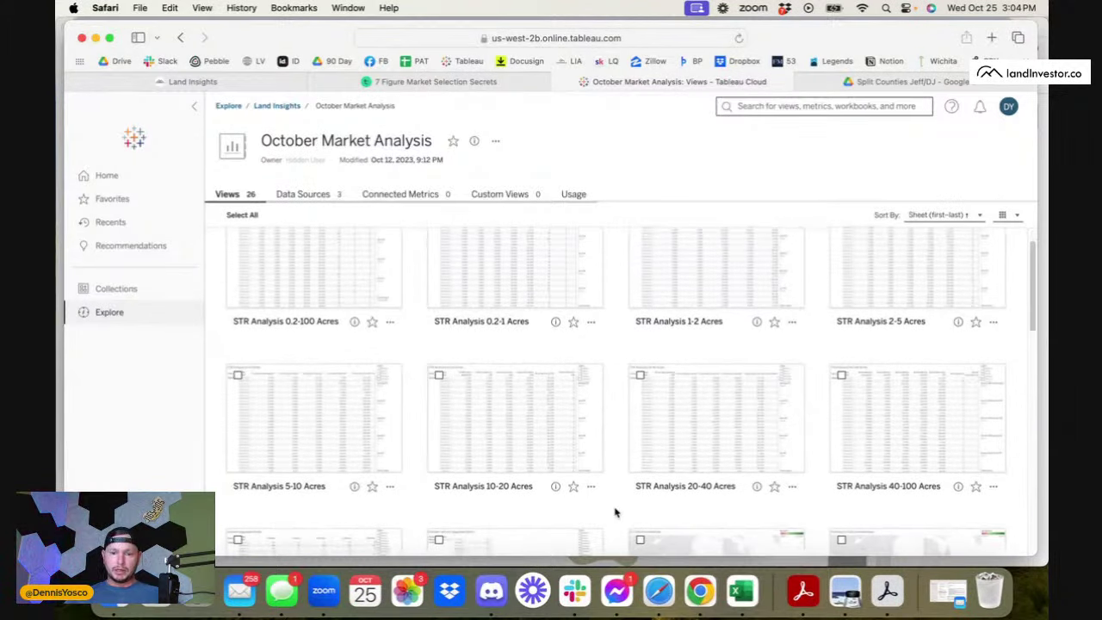
click(475, 445)
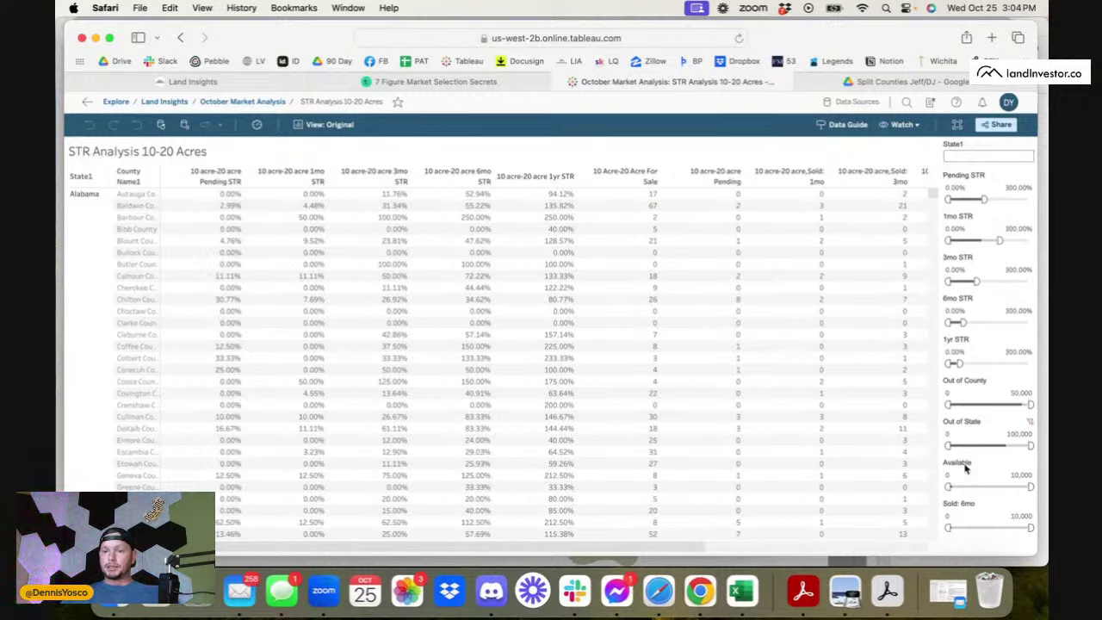
click(950, 517)
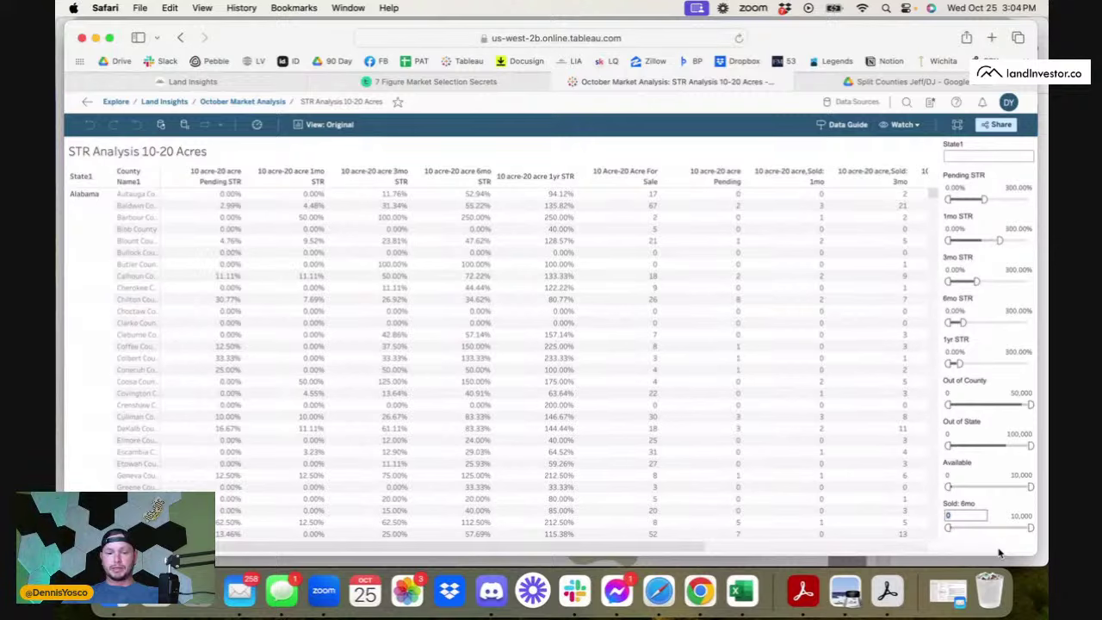
text(20)
key(Return)
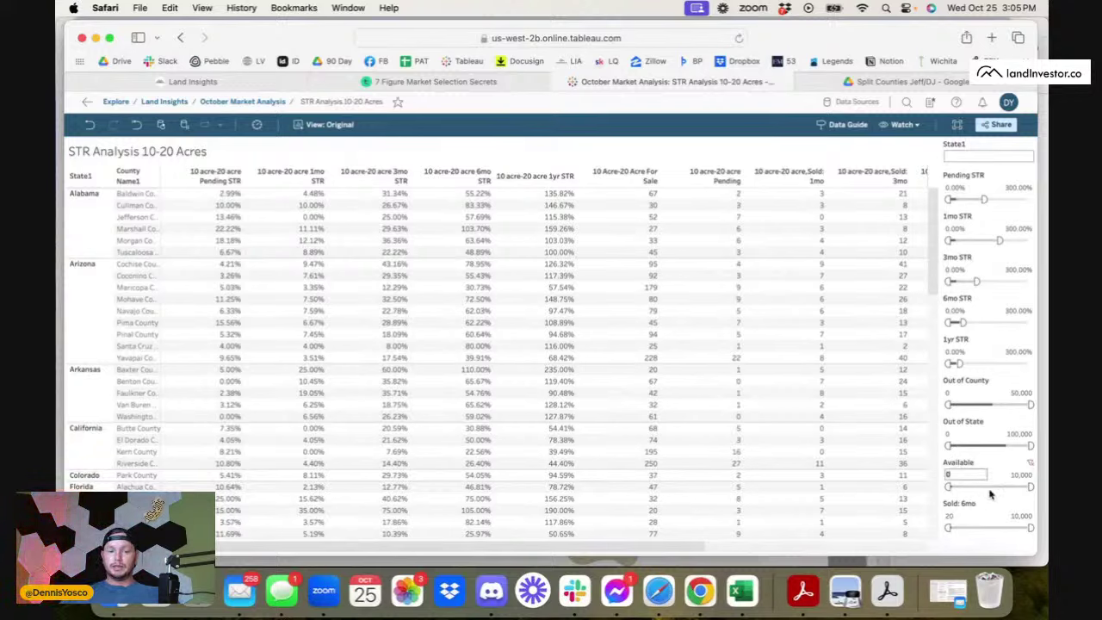
- Set the Available filter minimum to 30, correcting an initial entry of 20
click(962, 474)
text(20)
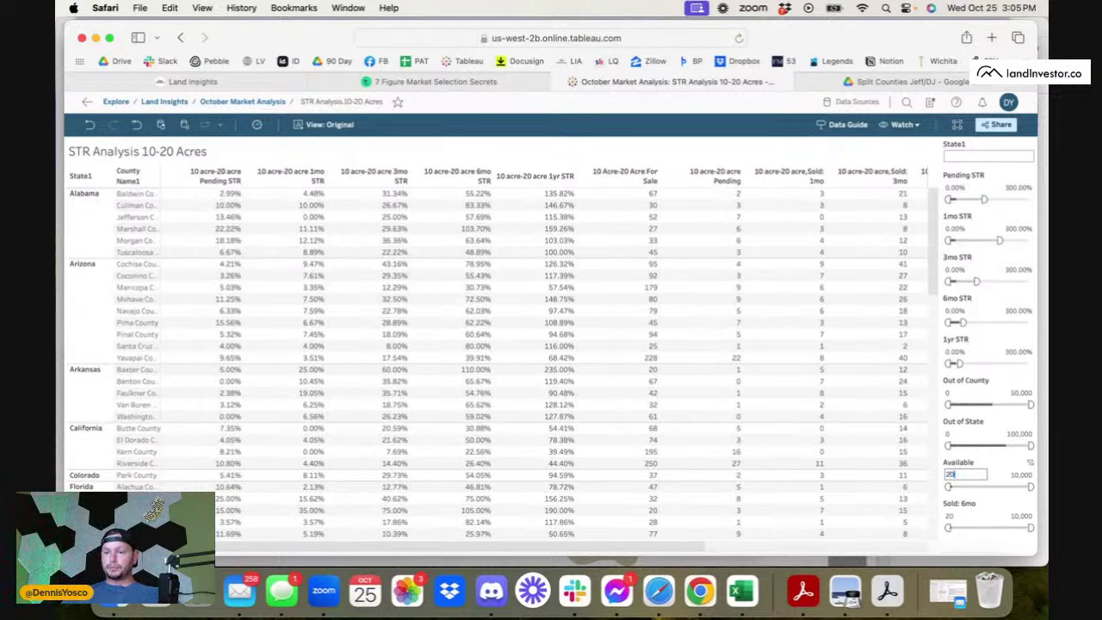
key(Return)
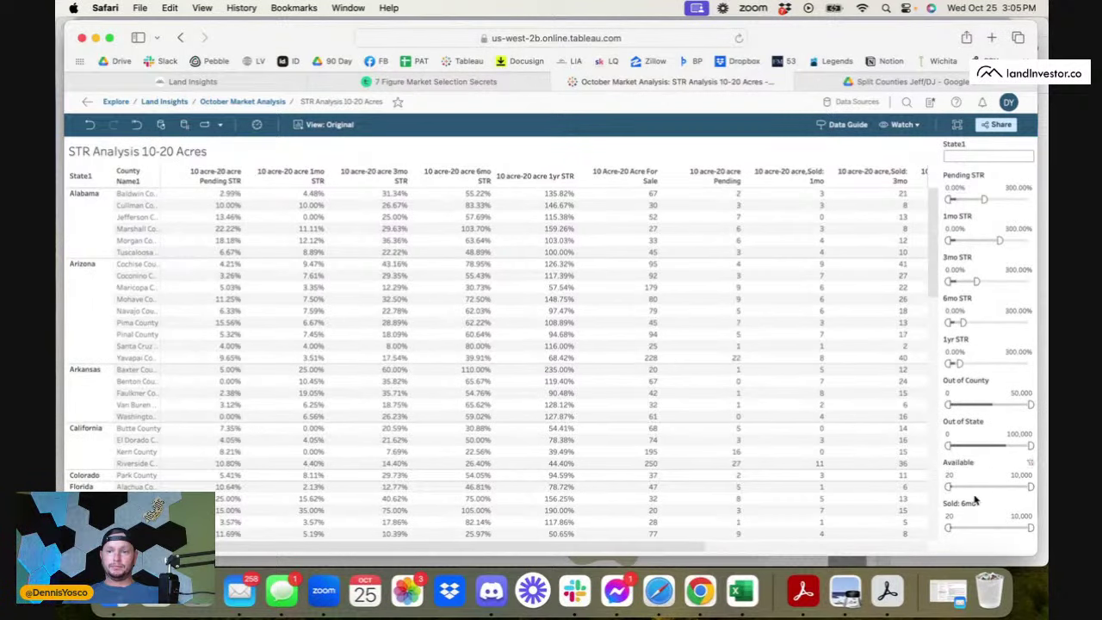
click(950, 474)
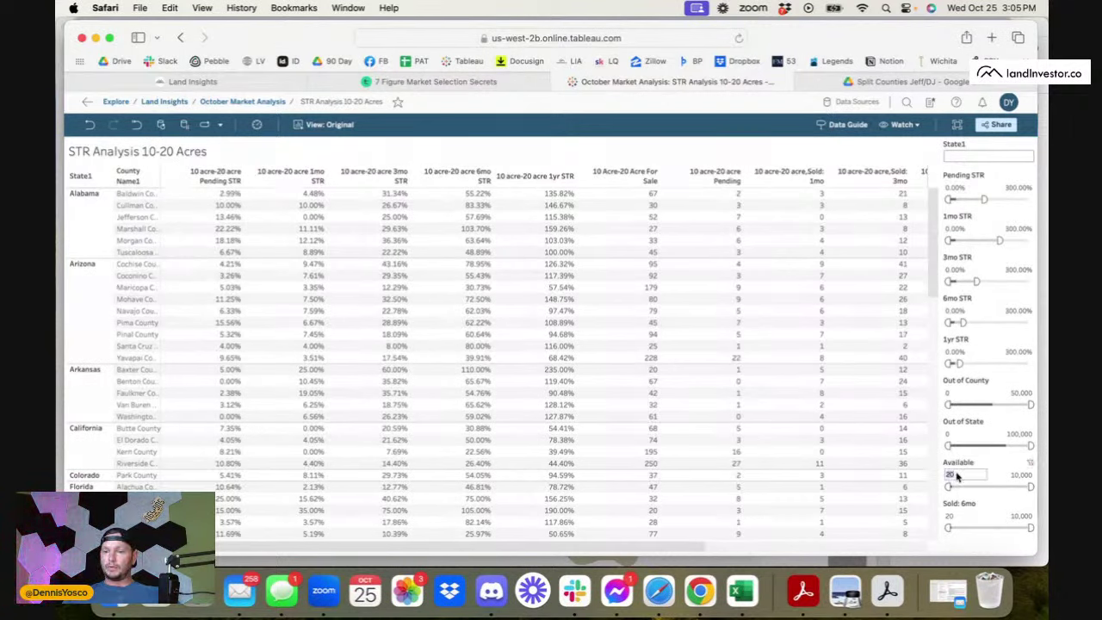
text(30)
key(Return)
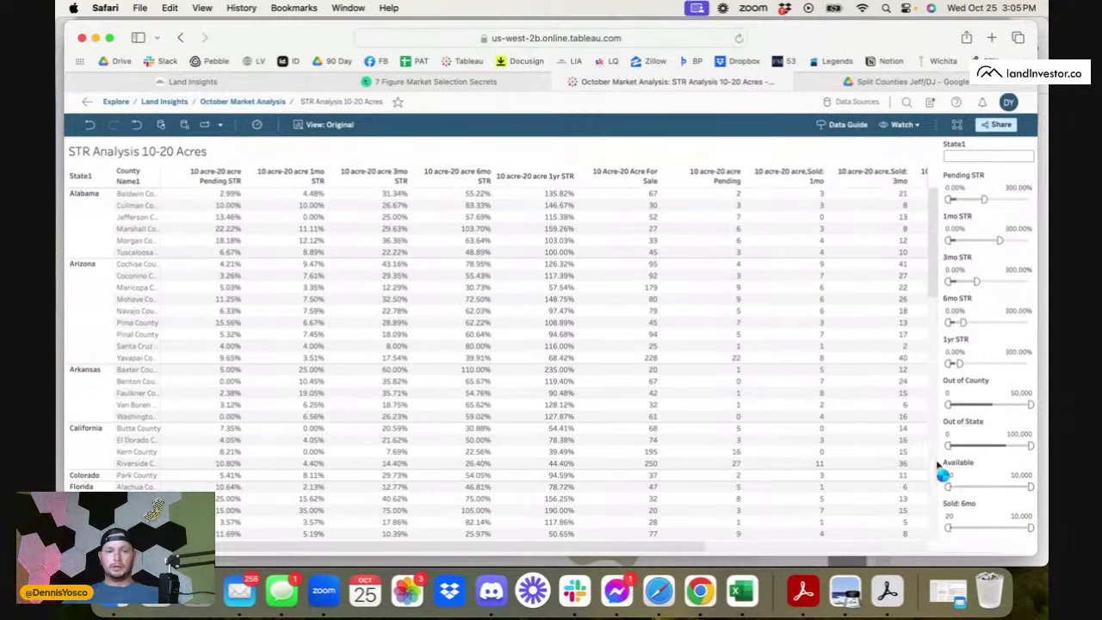
scroll(421, 464, down, 15)
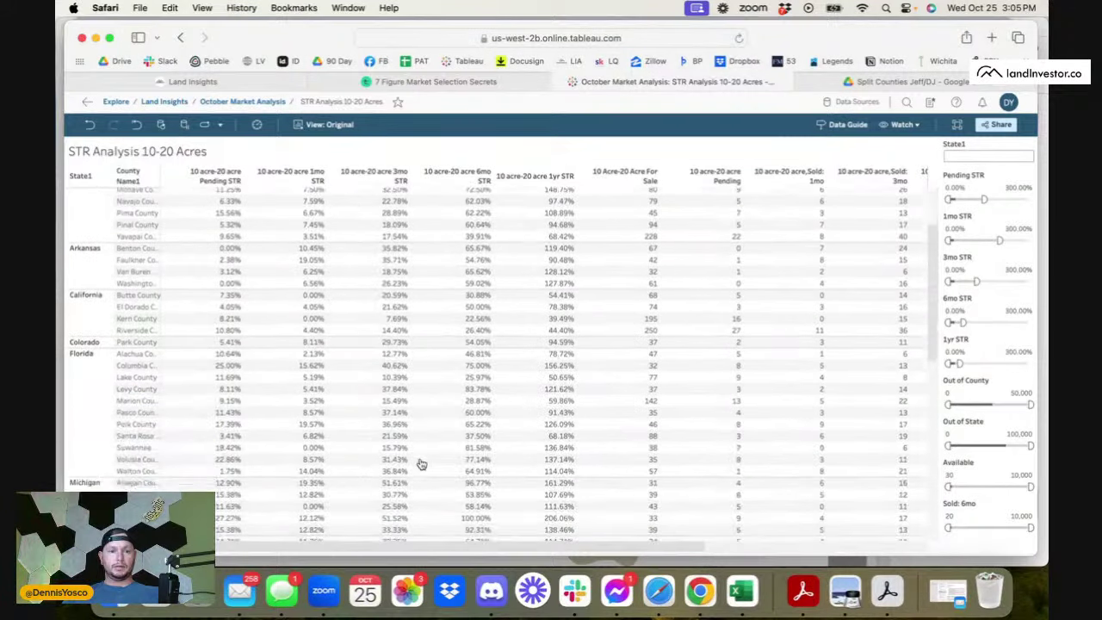
scroll(422, 464, up, 15)
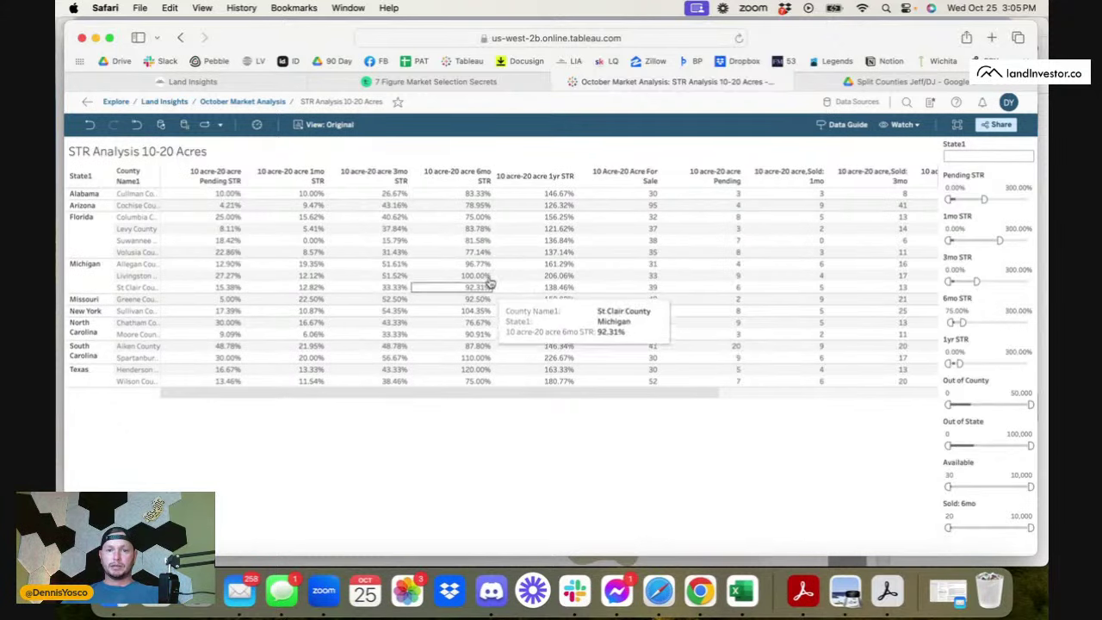
- Sort counties by 6mo STR descending and add a 15% 1mo STR minimum, leaving six counties
click(489, 176)
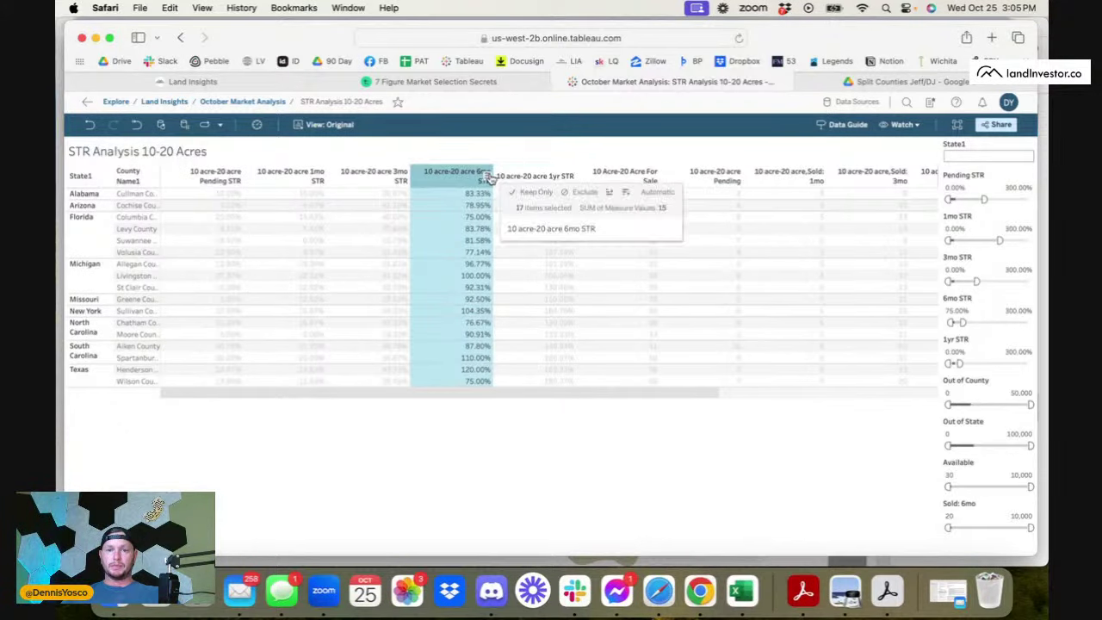
click(488, 176)
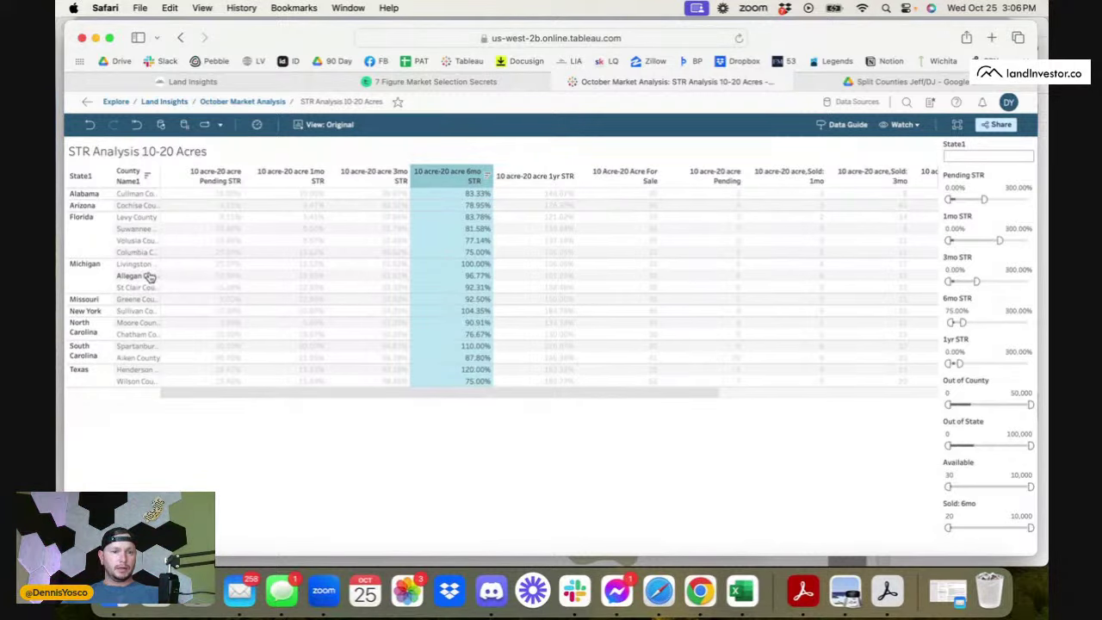
click(207, 268)
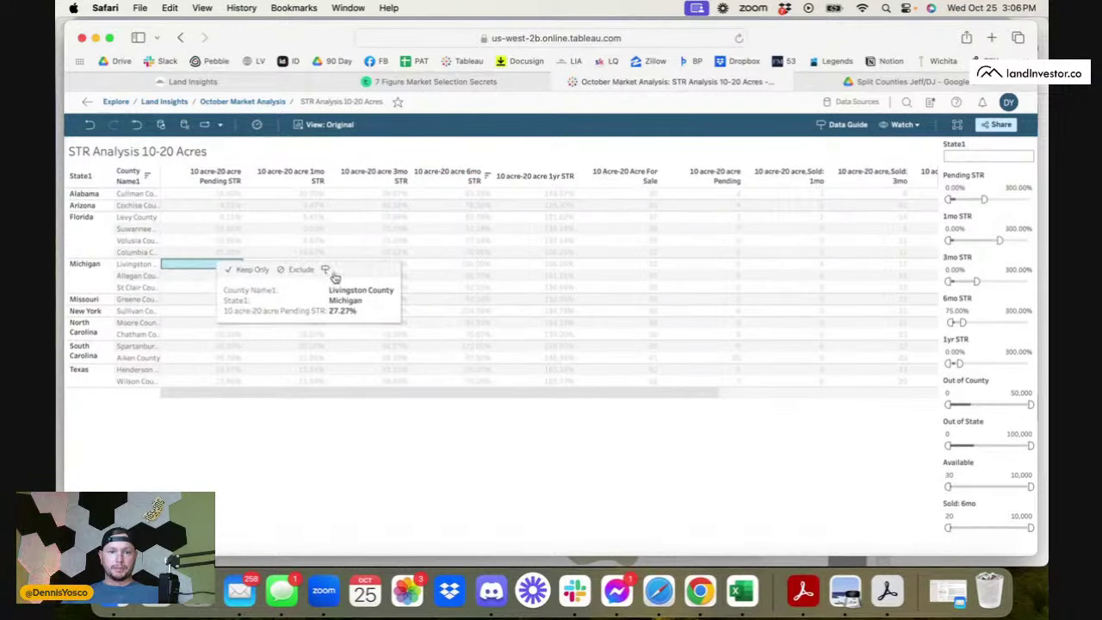
click(476, 299)
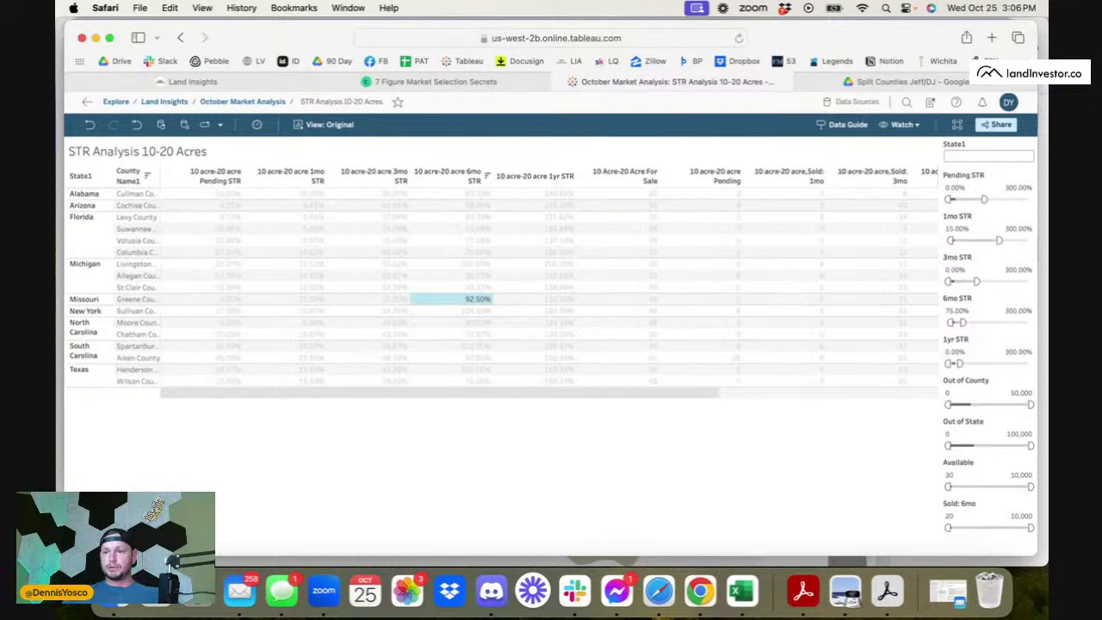
click(1034, 404)
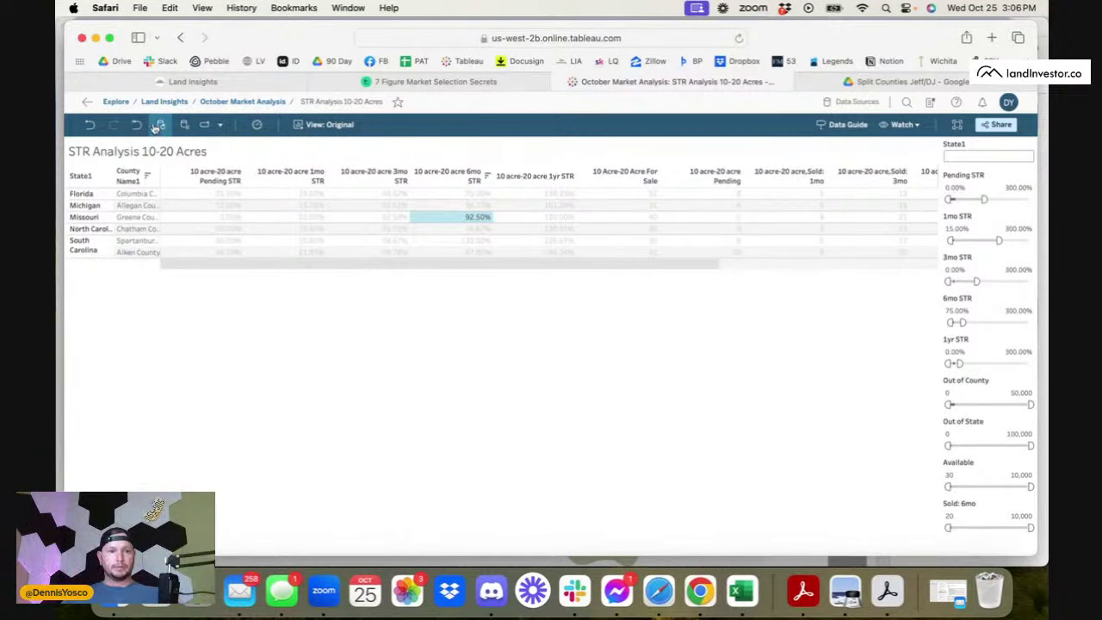
click(234, 102)
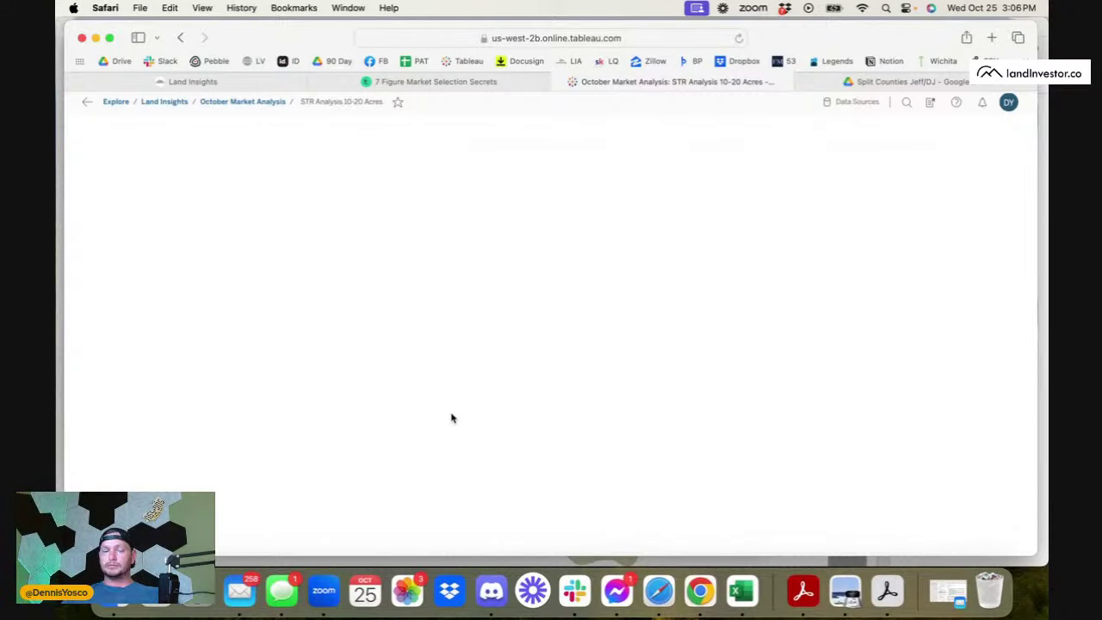
- Reopen STR Analysis 10-20 Acres, change the Sold: 6mo minimum, and sort by Sold: 1mo descending
scroll(331, 474, down, 2)
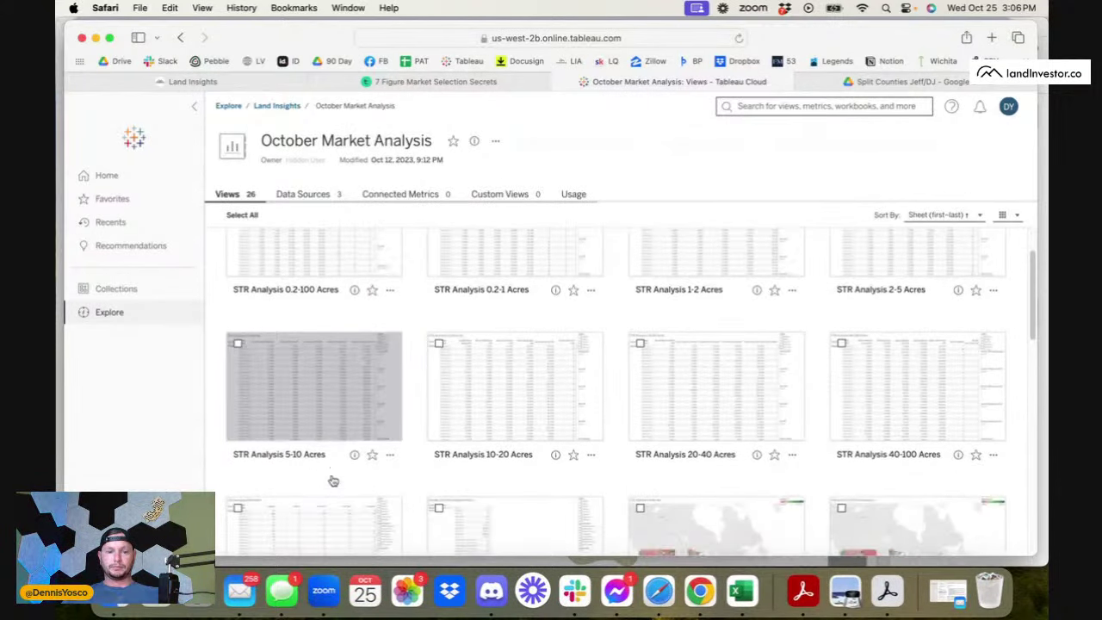
click(484, 374)
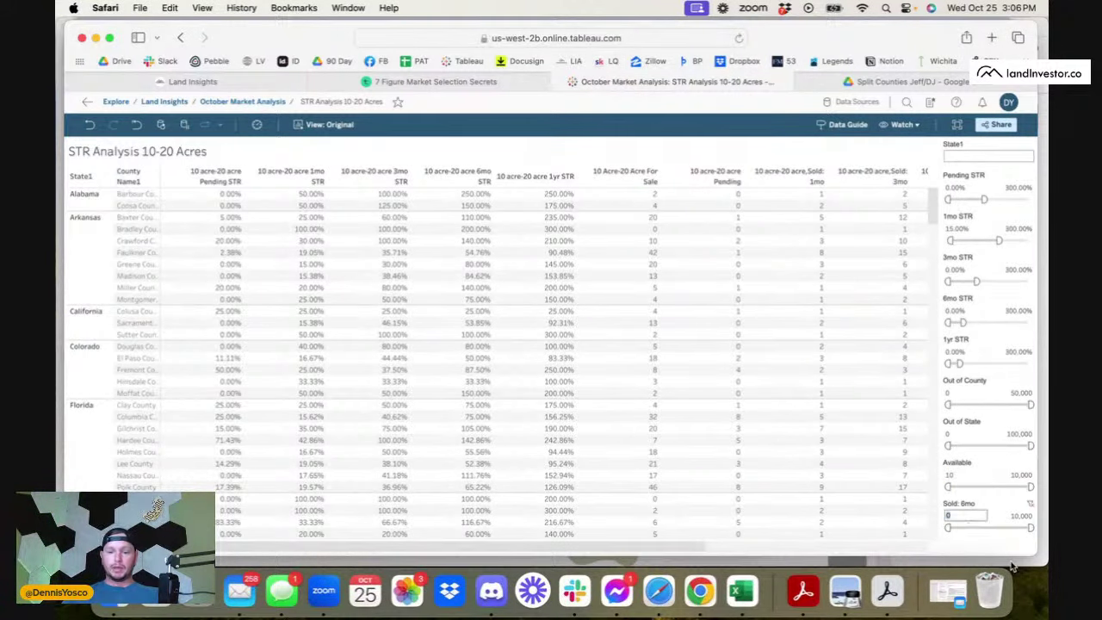
text(6)
key(Return)
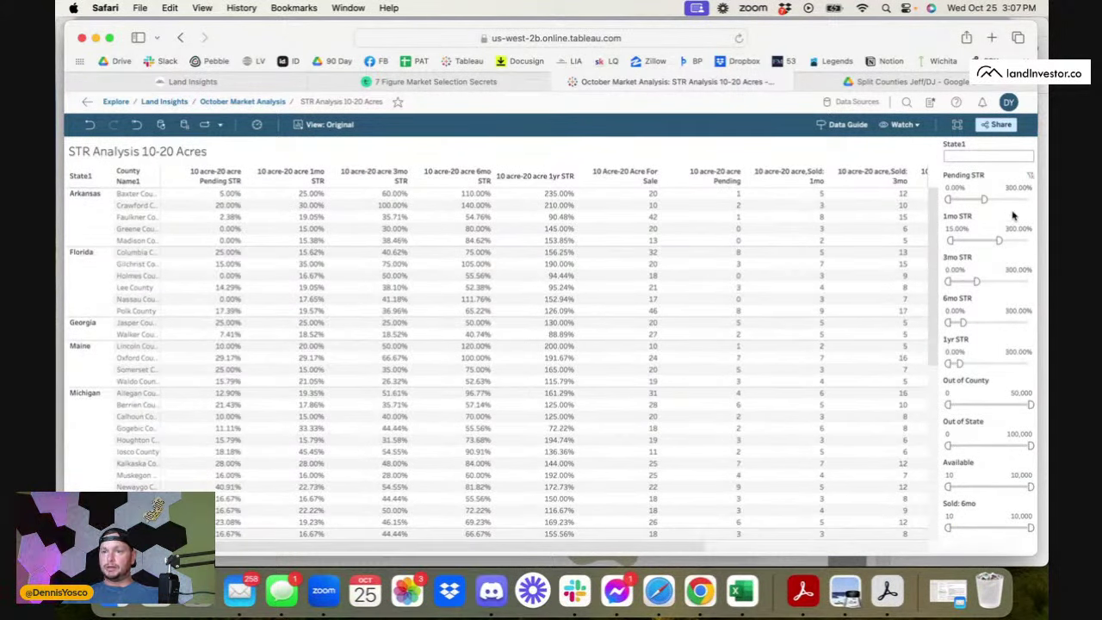
scroll(430, 472, down, 2)
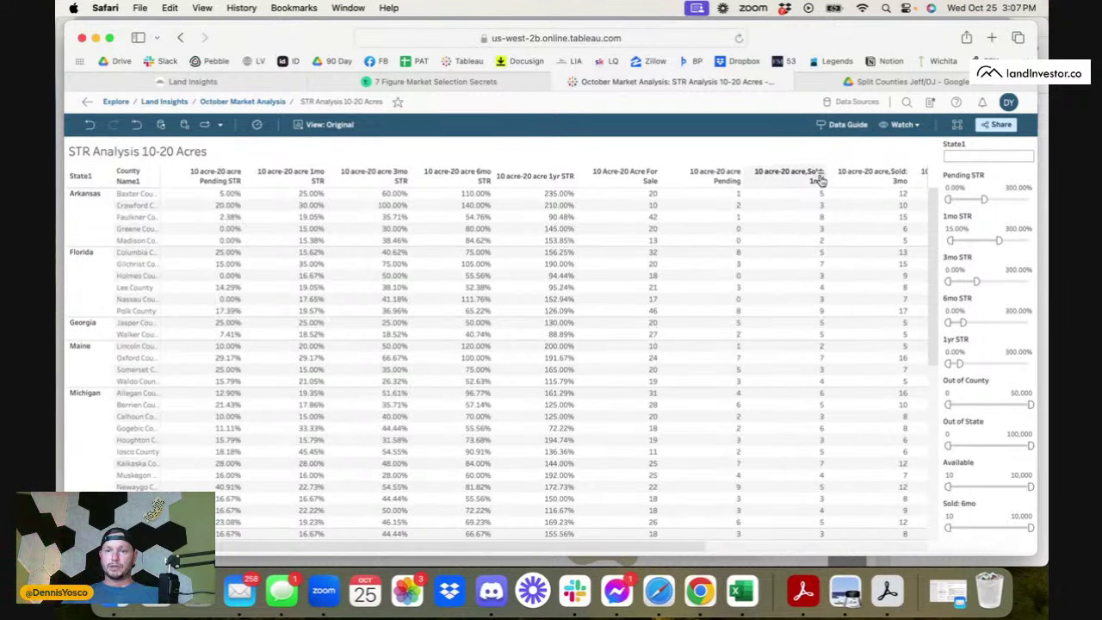
click(820, 176)
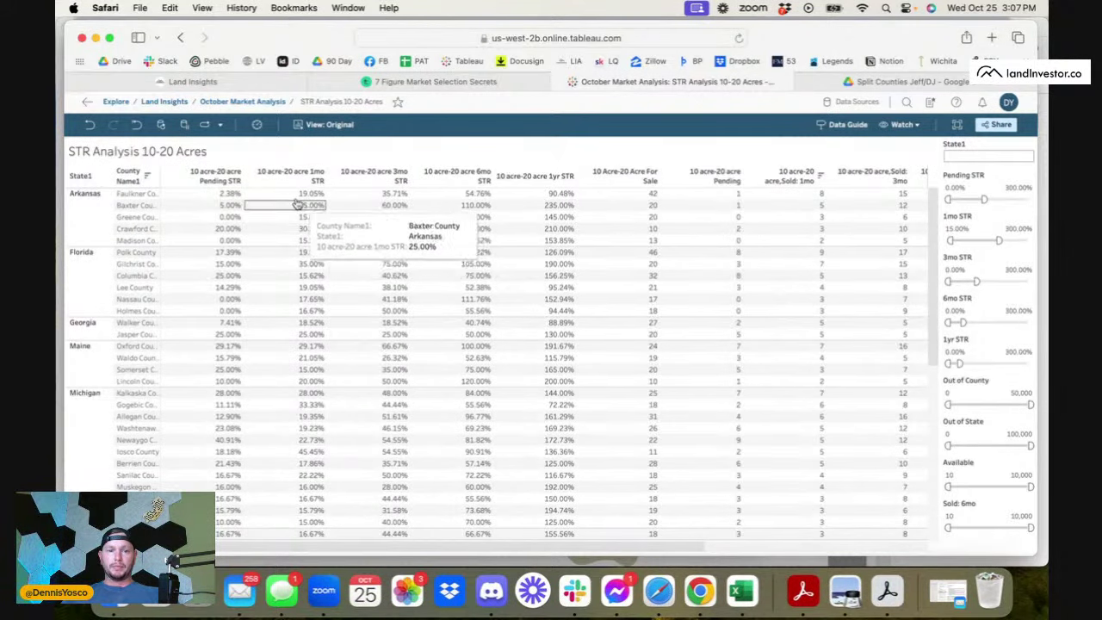
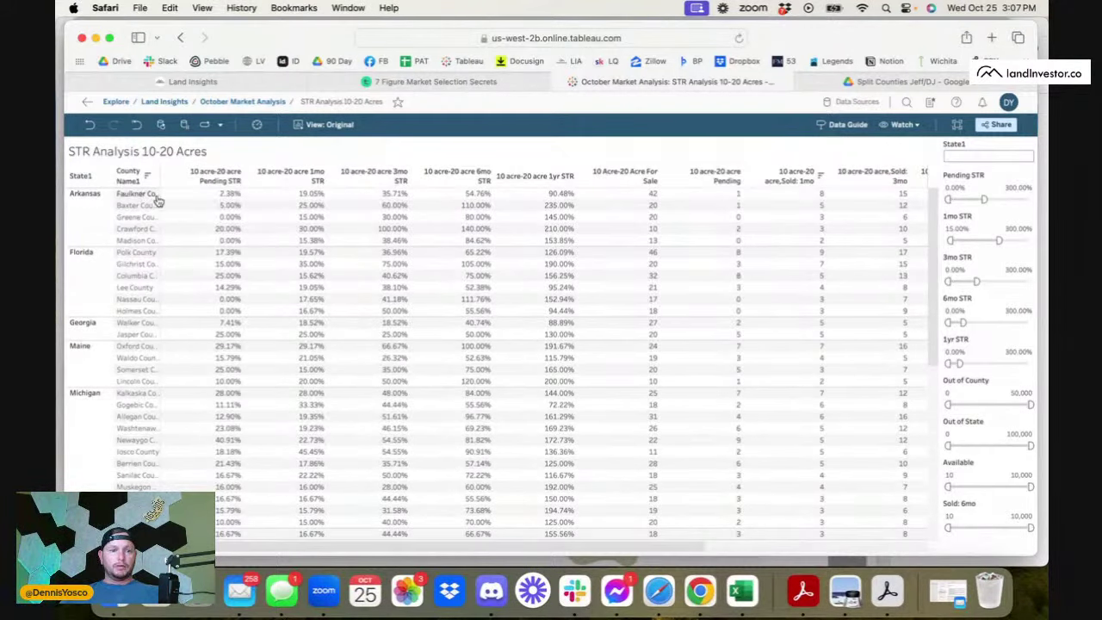
- Bring Chrome with the Redfin listing in front of the Tableau STR Analysis 10-20 Acres table
scroll(223, 303, down, 1)
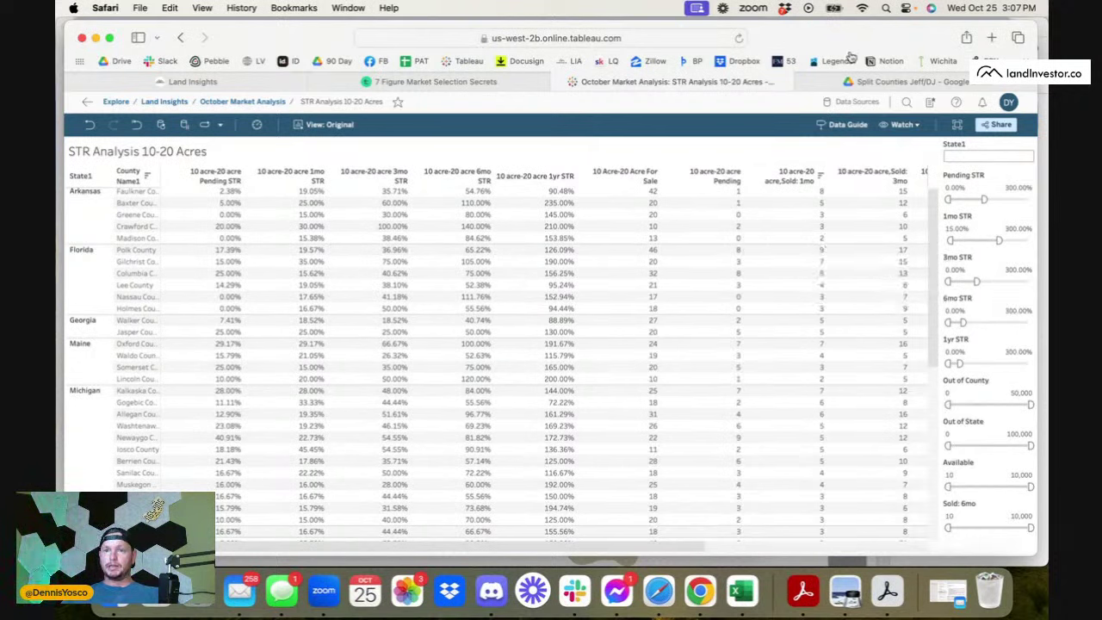
click(700, 590)
- On the Redfin tab, try entering 'Polk County FL' in the address bar, then dismiss the suggestions
click(463, 36)
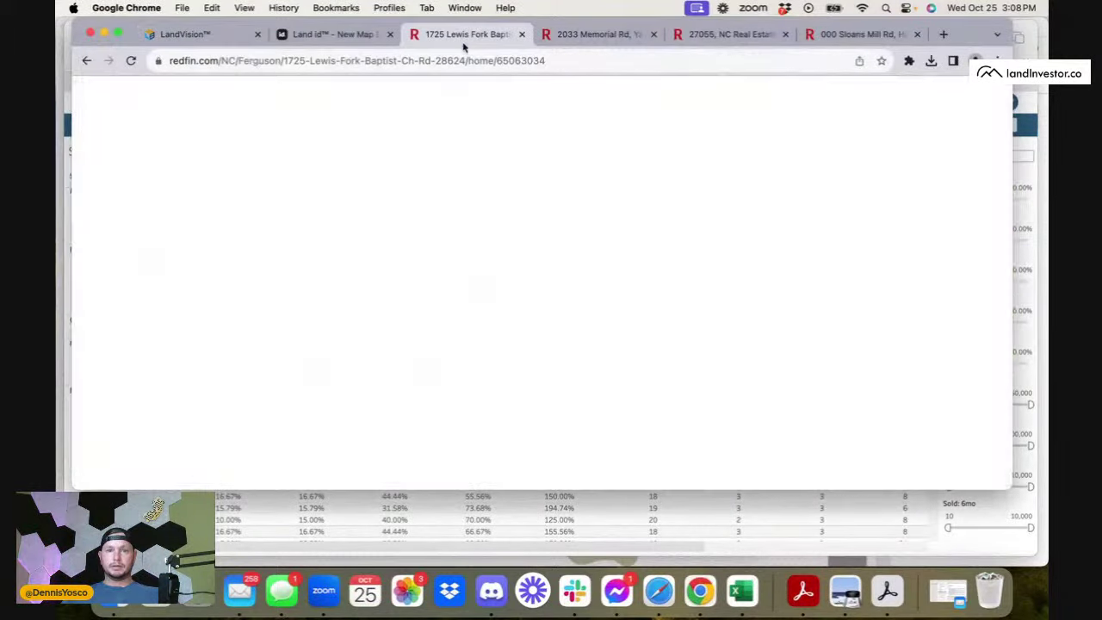
click(313, 64)
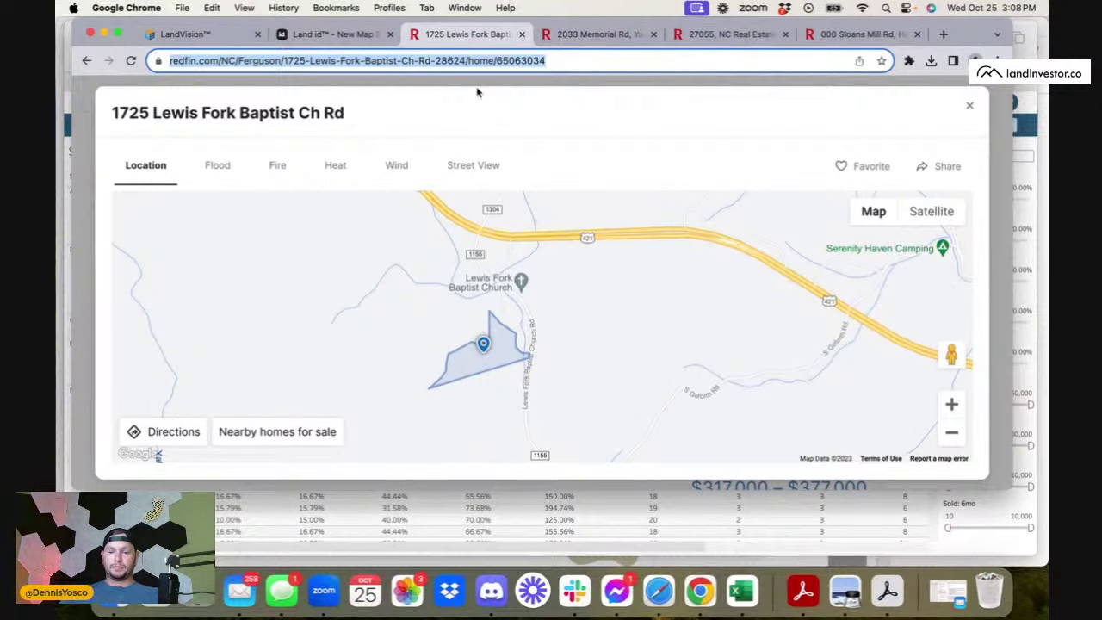
text(Polk couny)
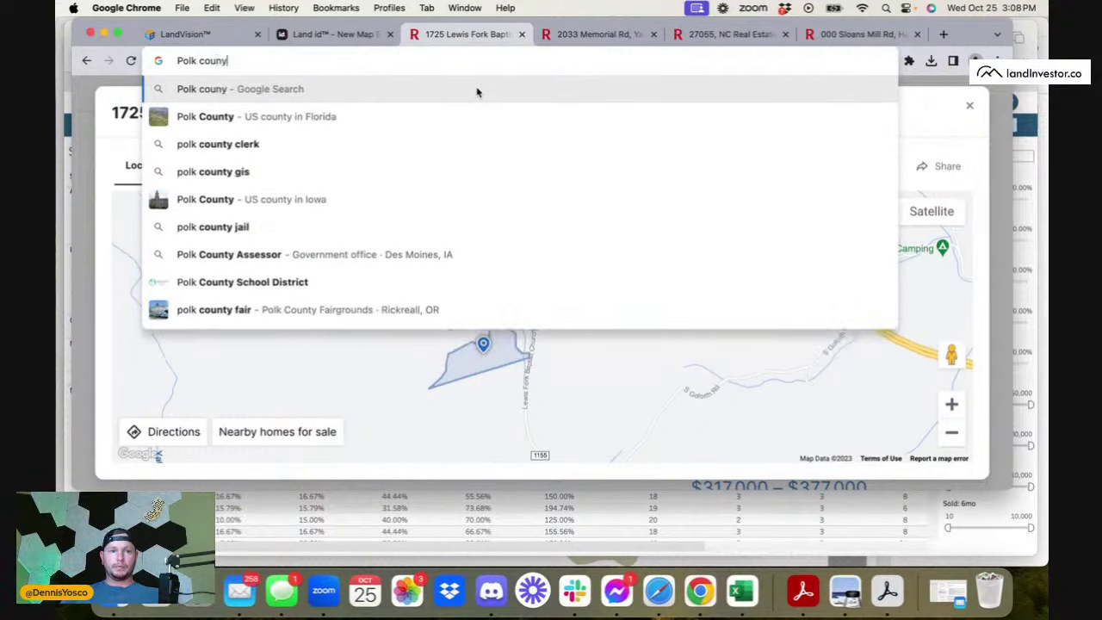
key(BackSpace)
text(ty)
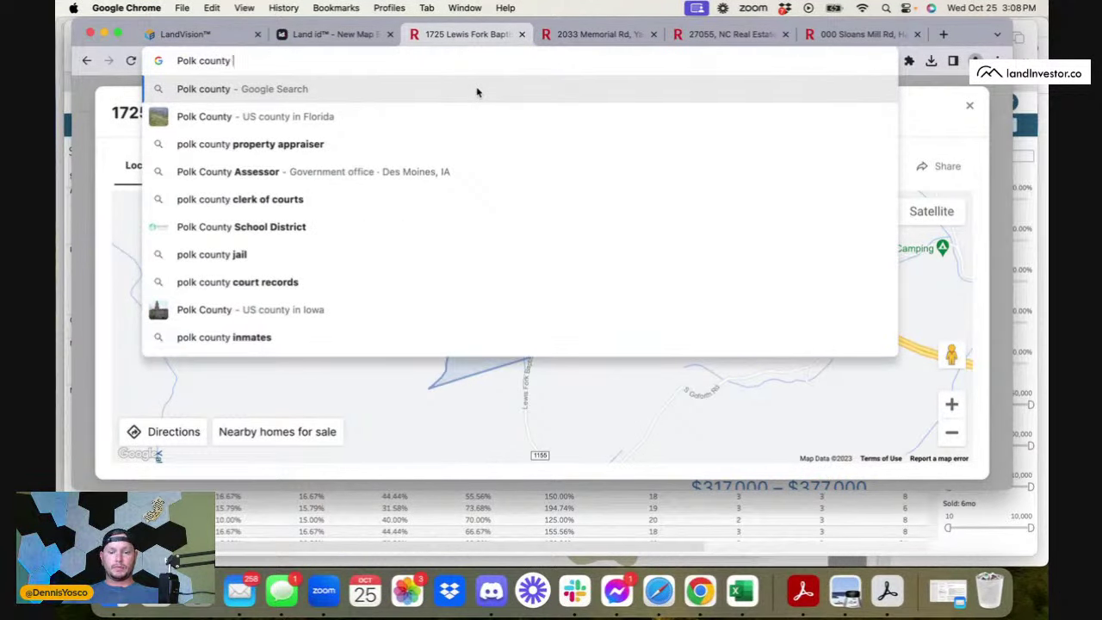
text(FL)
key(BackSpace)
key(BackSpace)
key(BackSpace)
key(BackSpace)
key(BackSpace)
key(BackSpace)
key(BackSpace)
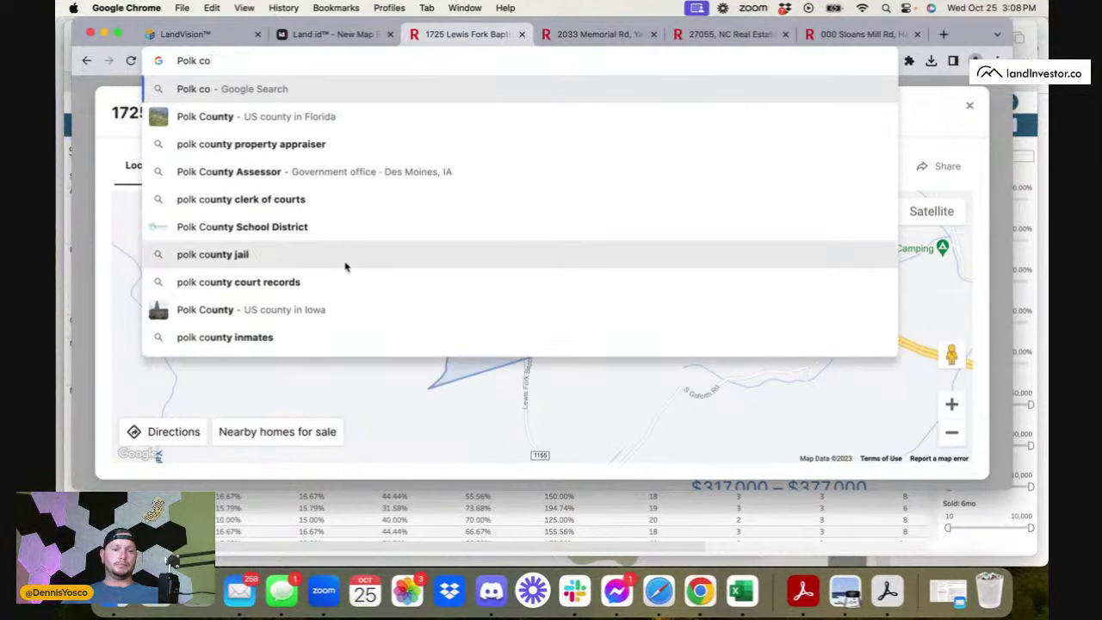
click(344, 372)
- Close the map popup and search Redfin's location box for Polk County
click(69, 151)
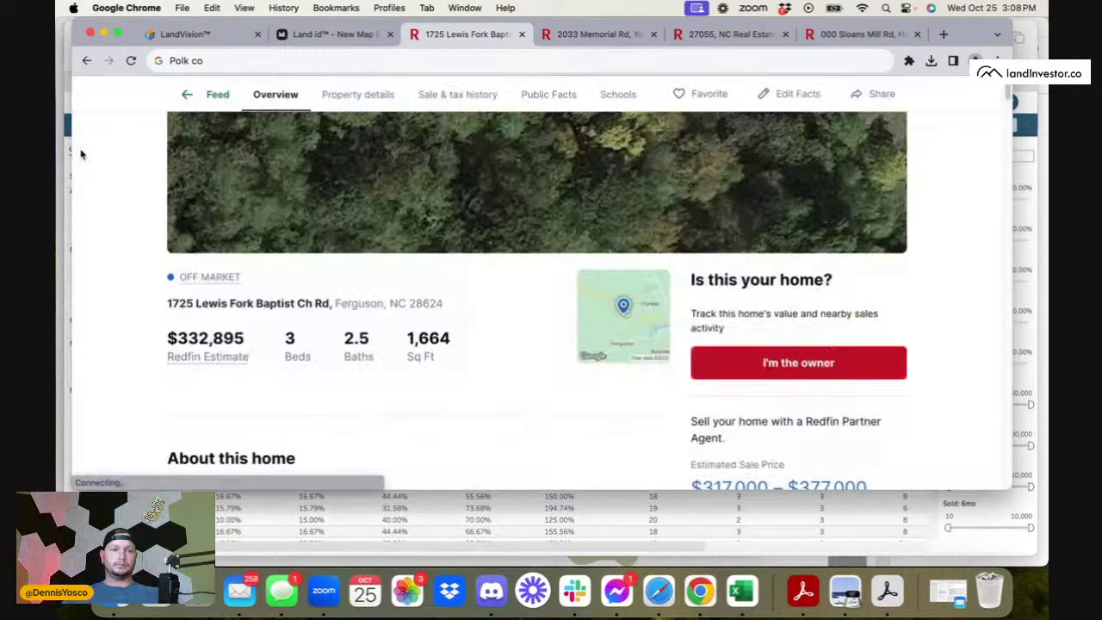
scroll(401, 256, up, 2)
click(206, 94)
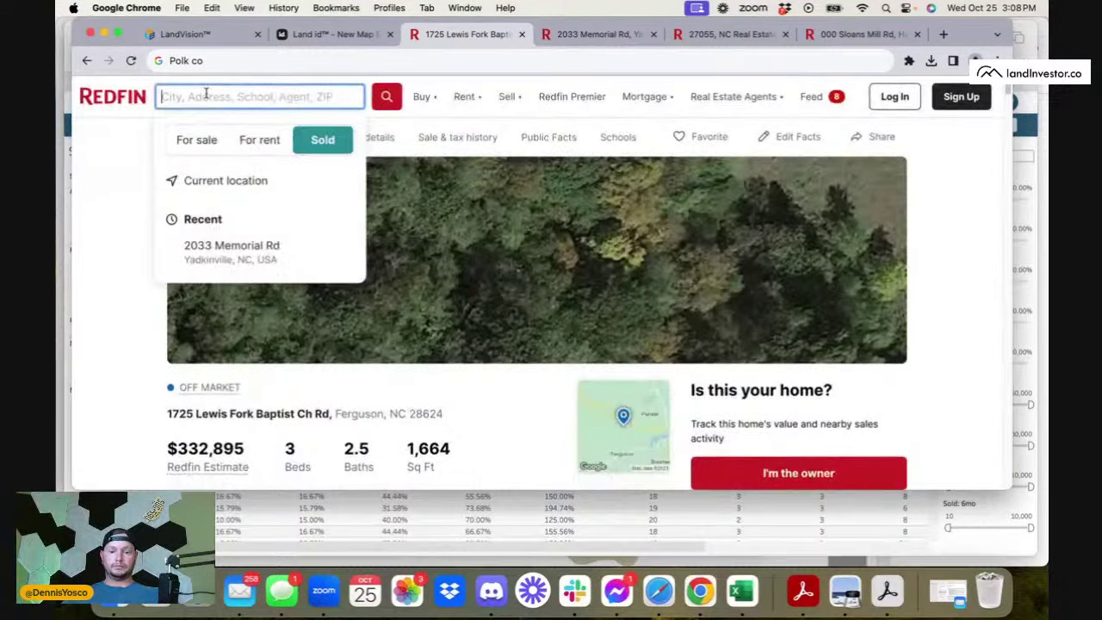
text(Polk)
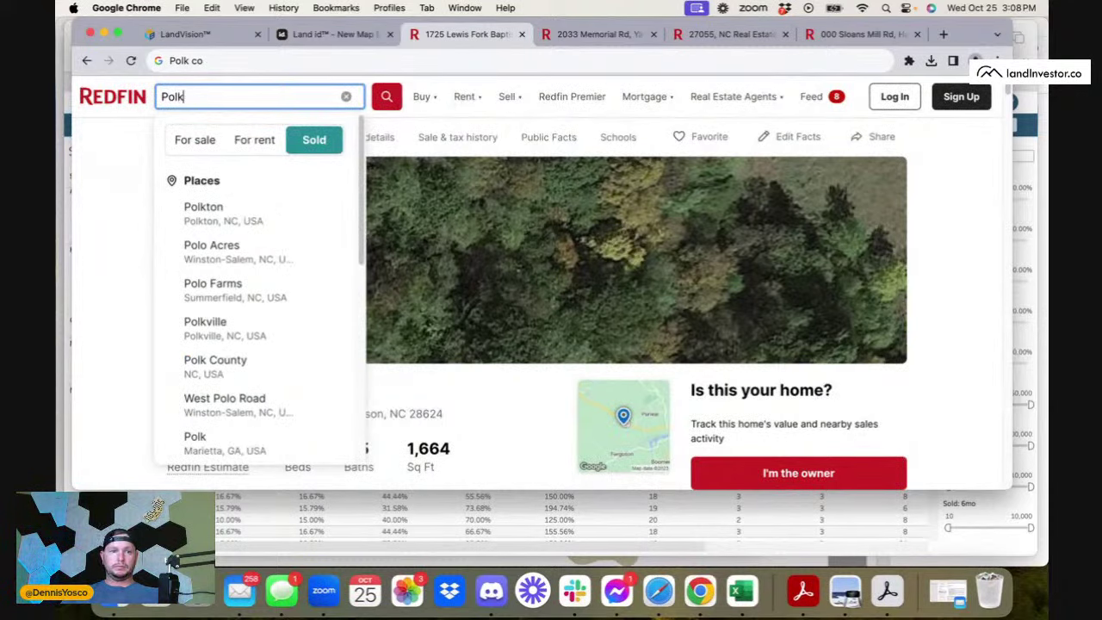
text( COunty FL)
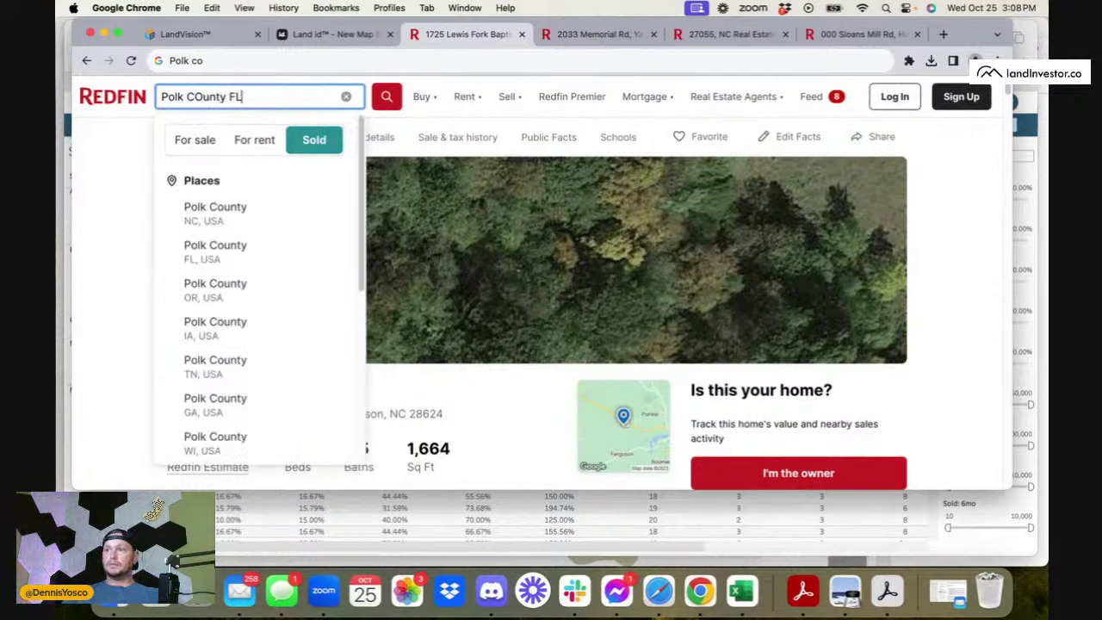
key(Return)
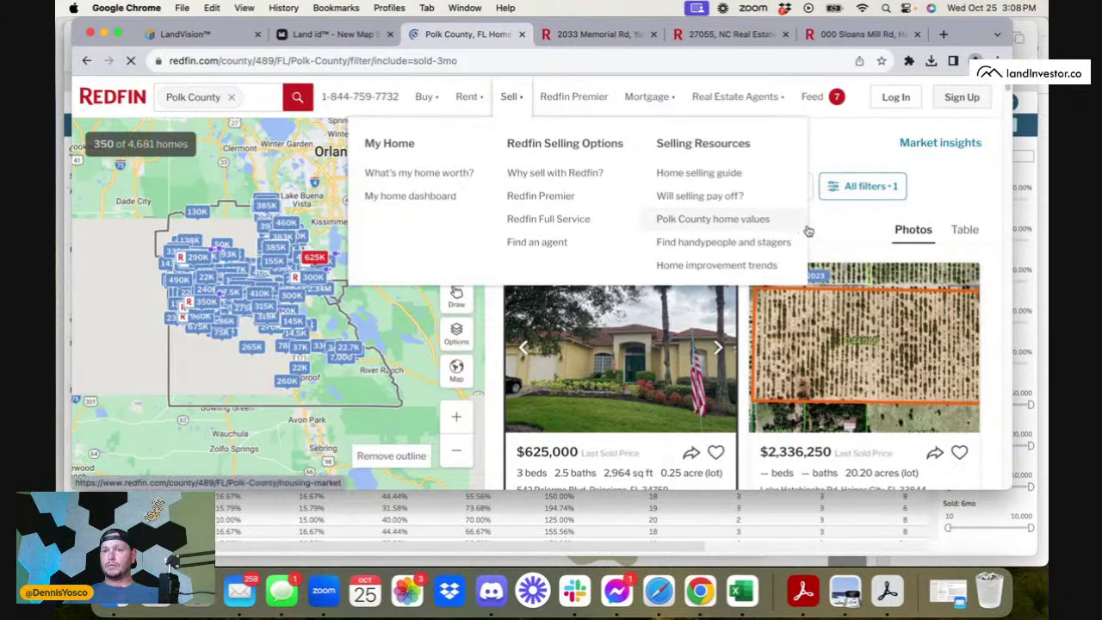
- In All filters, restrict property type to Land and sold within to the last 1 year
click(872, 186)
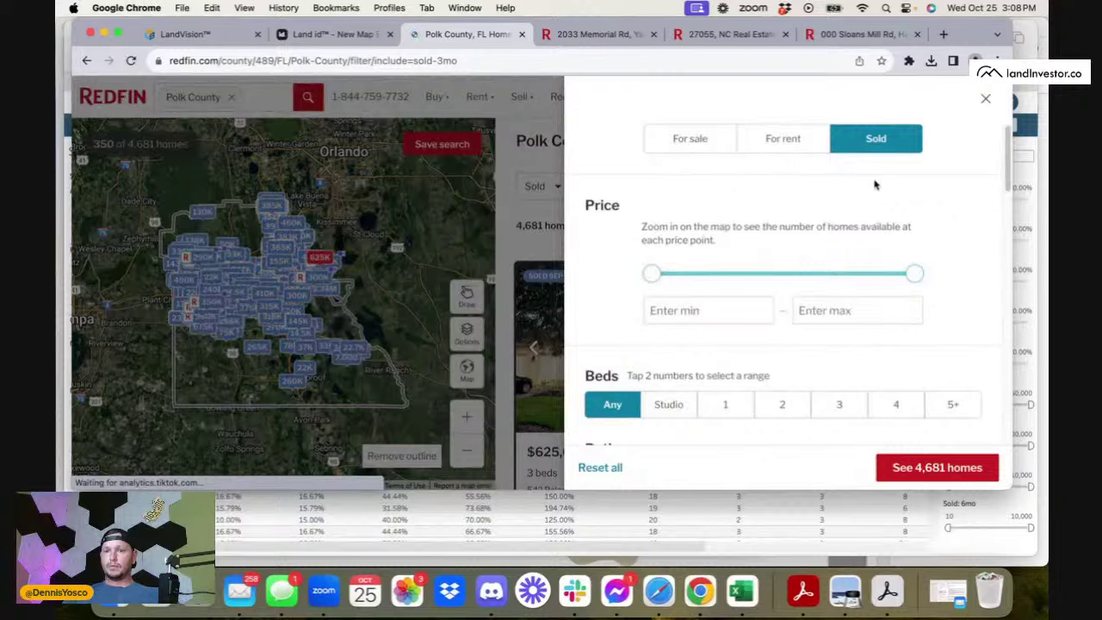
scroll(886, 327, down, 5)
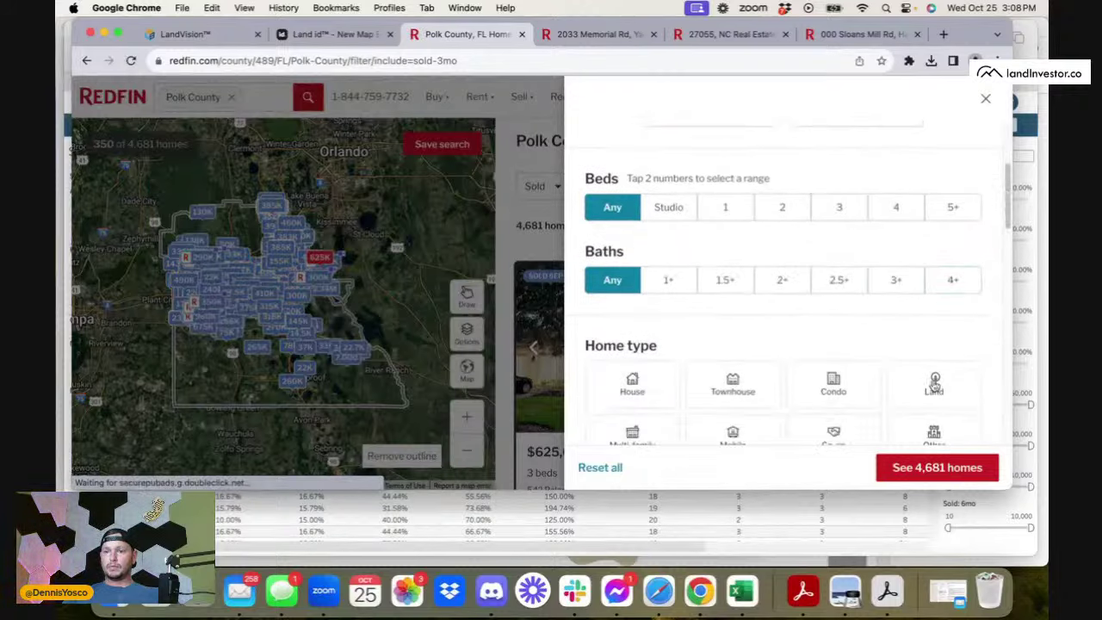
right_click(935, 383)
click(935, 384)
click(935, 385)
scroll(939, 379, down, 2)
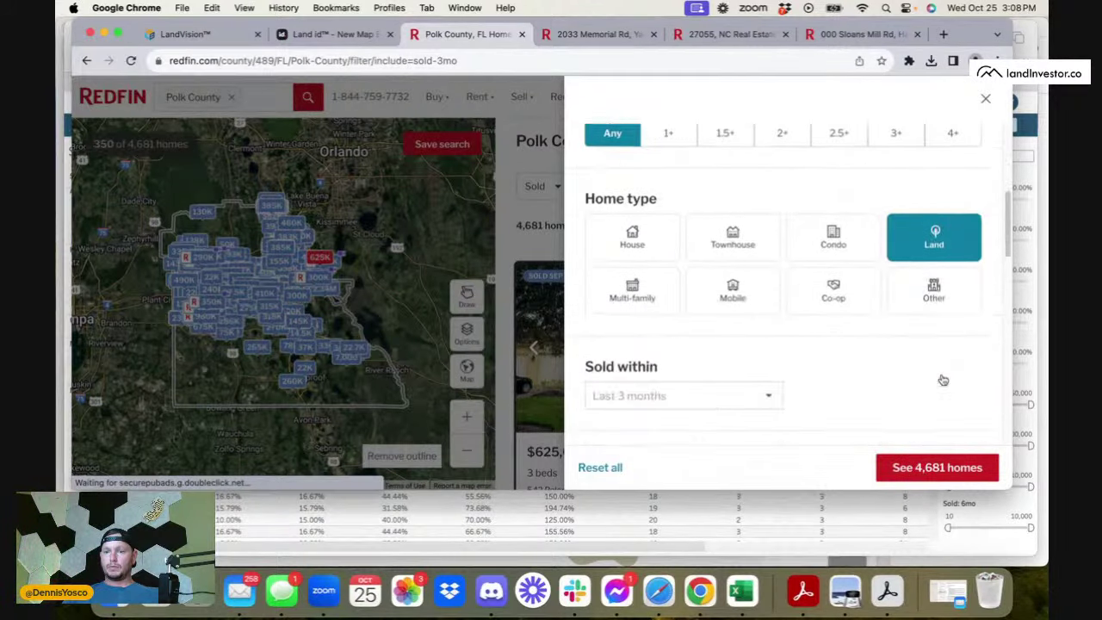
scroll(944, 380, down, 2)
click(721, 319)
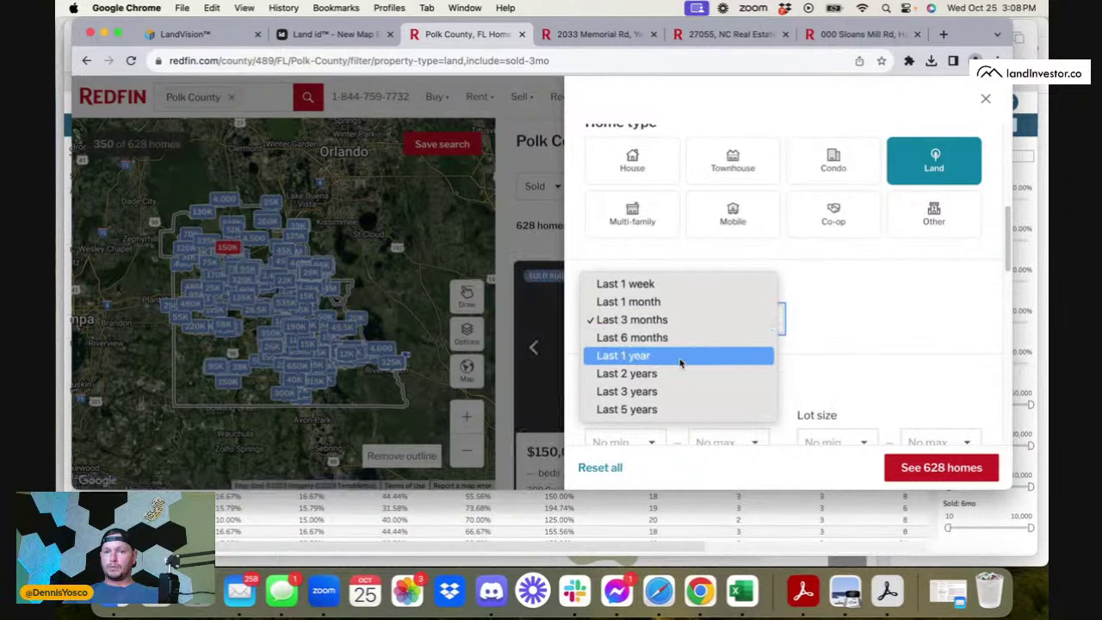
click(679, 355)
- Set lot size to 10–20 acres and apply the filters to see 54 homes
scroll(827, 374, down, 4)
click(848, 249)
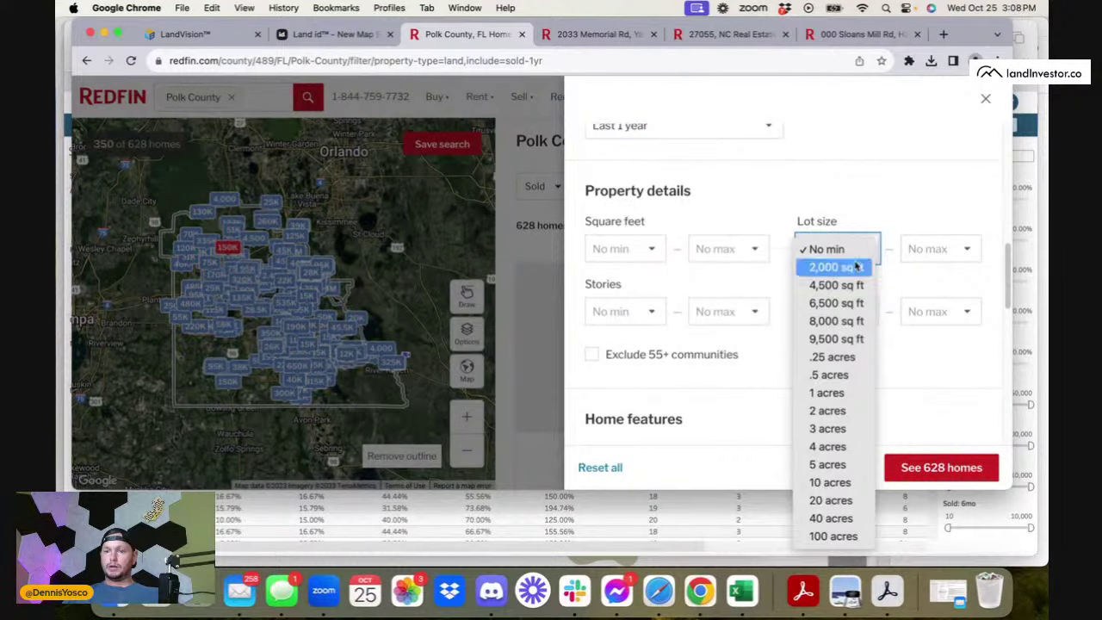
click(830, 482)
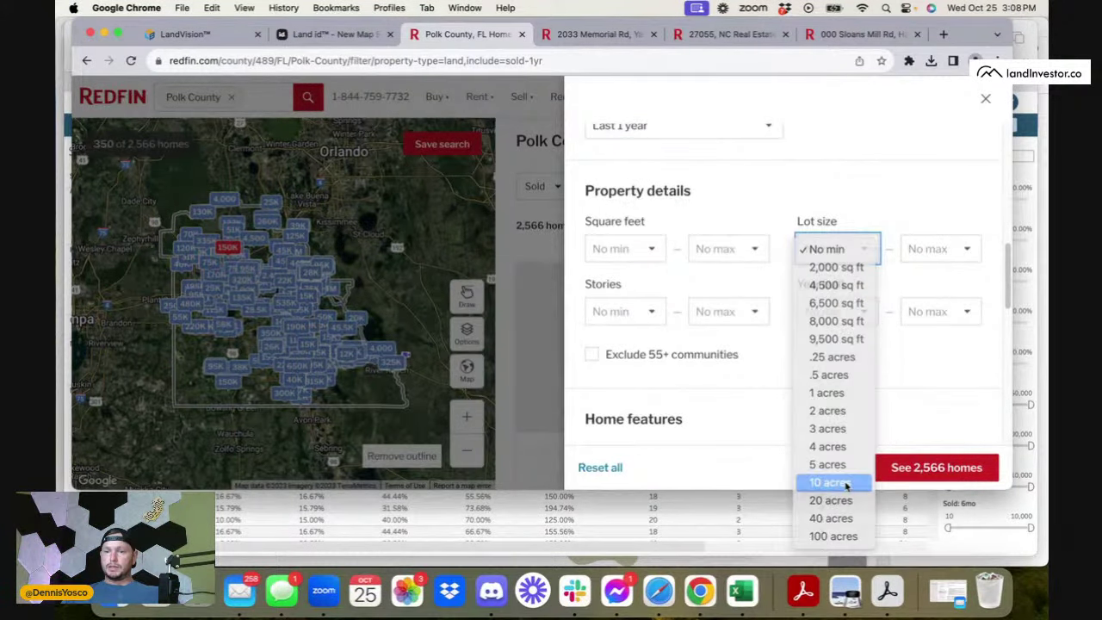
click(931, 258)
click(932, 267)
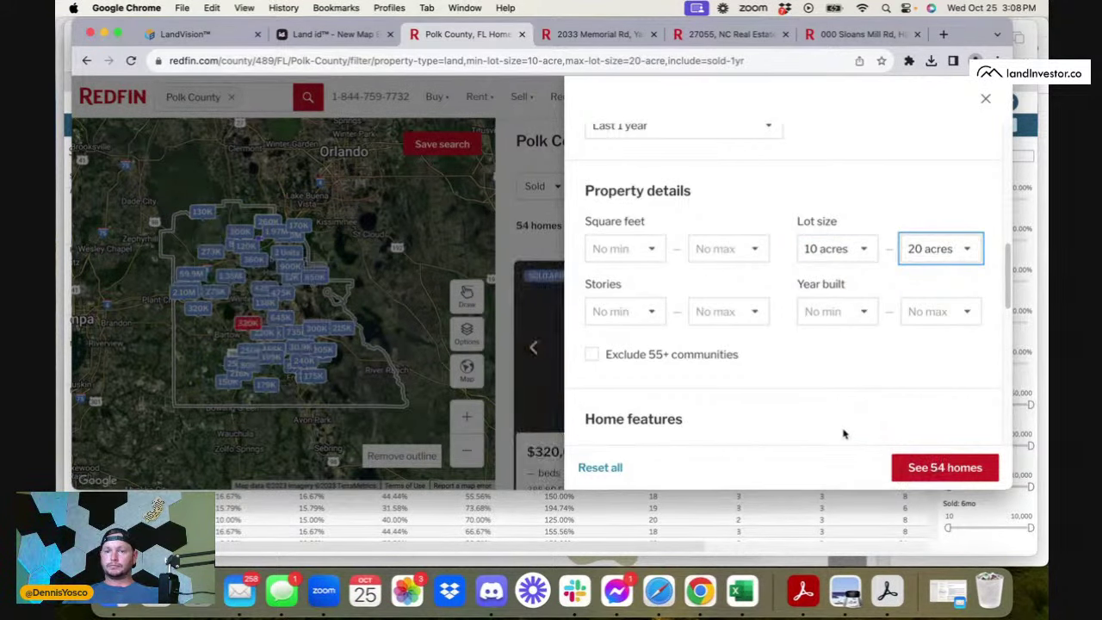
click(944, 474)
click(943, 469)
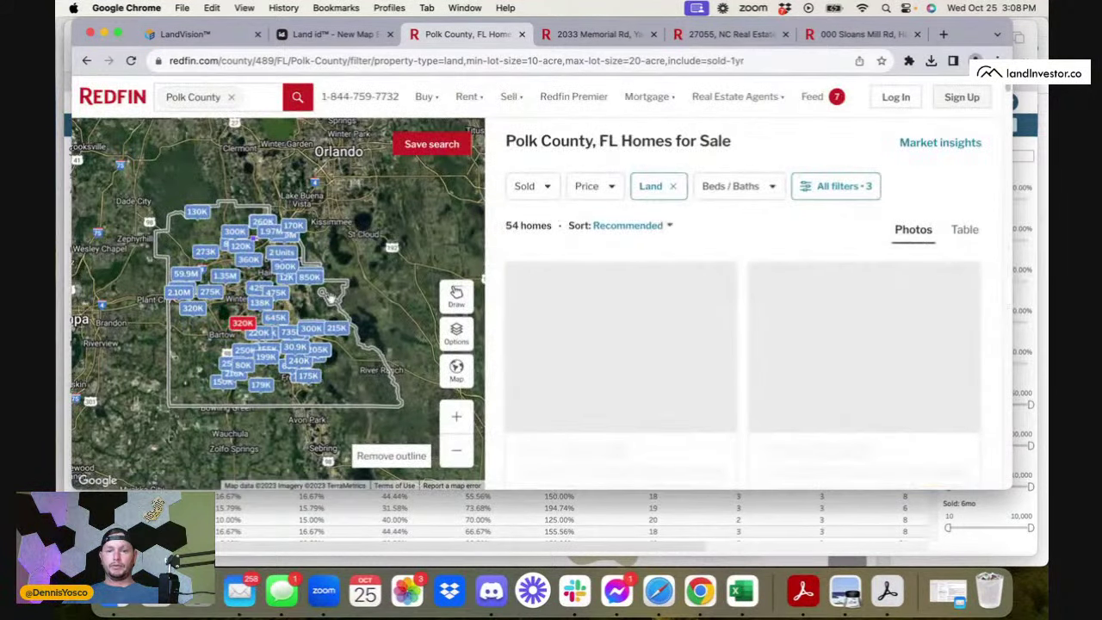
scroll(247, 366, down, 3)
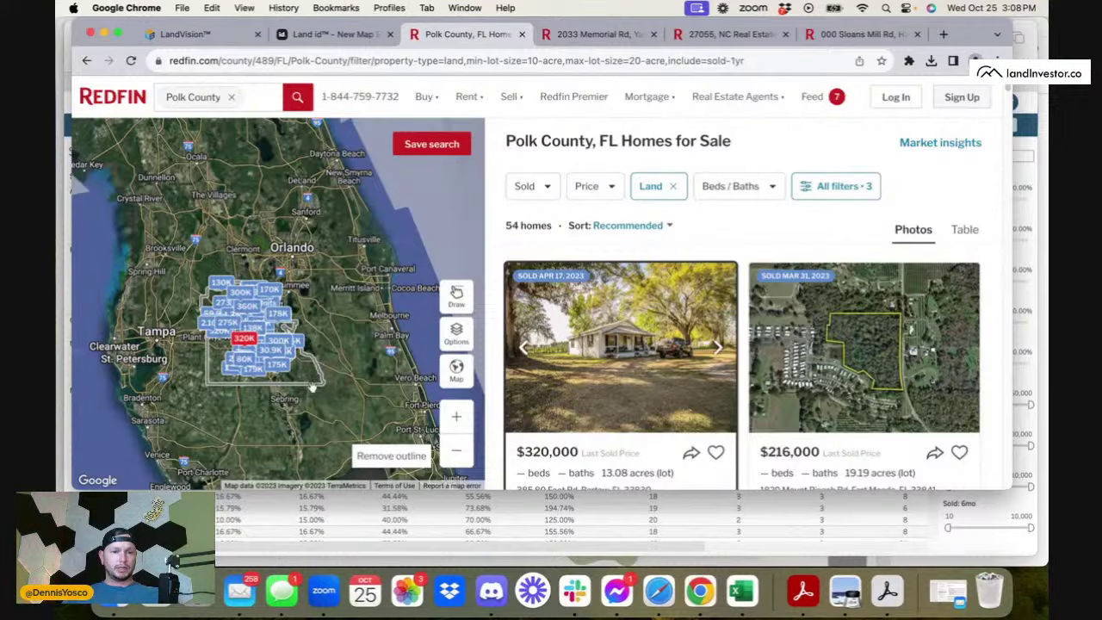
scroll(262, 376, up, 3)
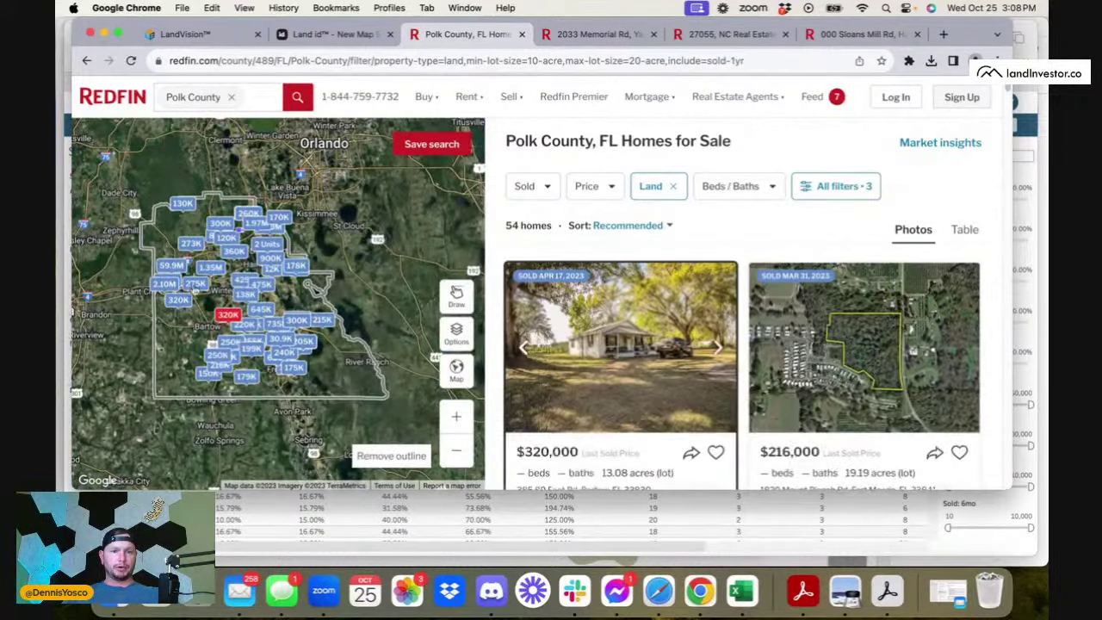
drag(211, 285, 253, 290)
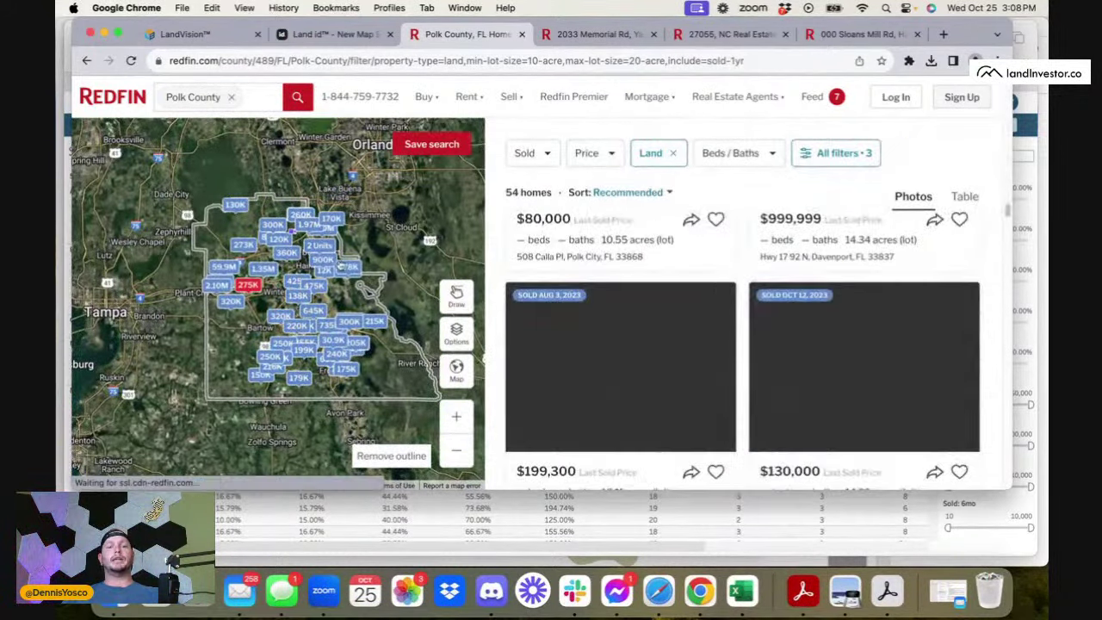
scroll(742, 344, down, 5)
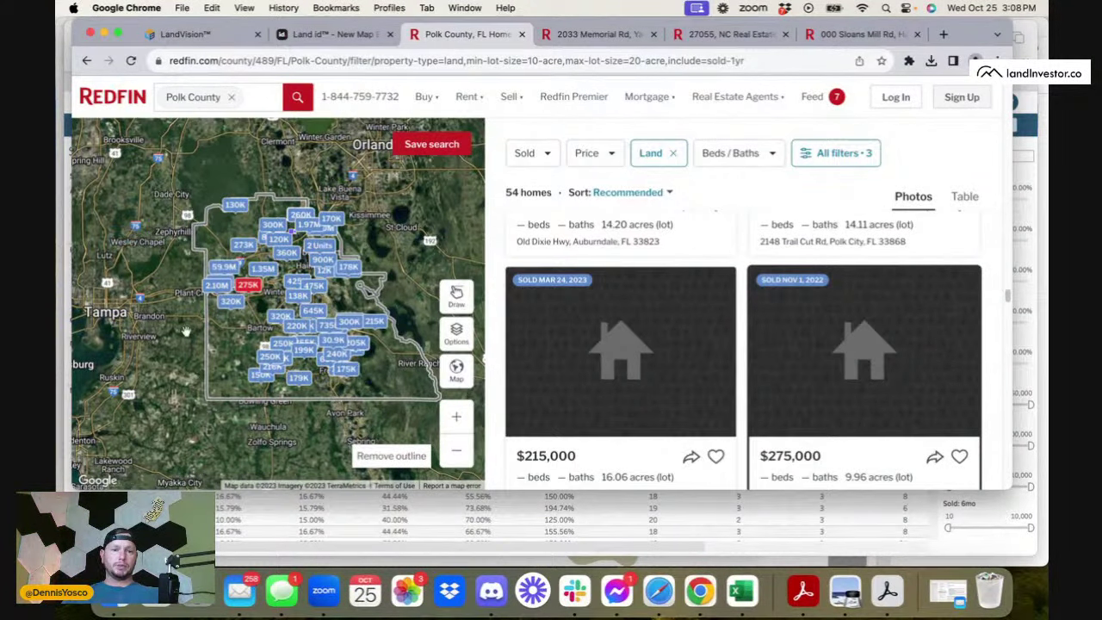
scroll(289, 195, down, 5)
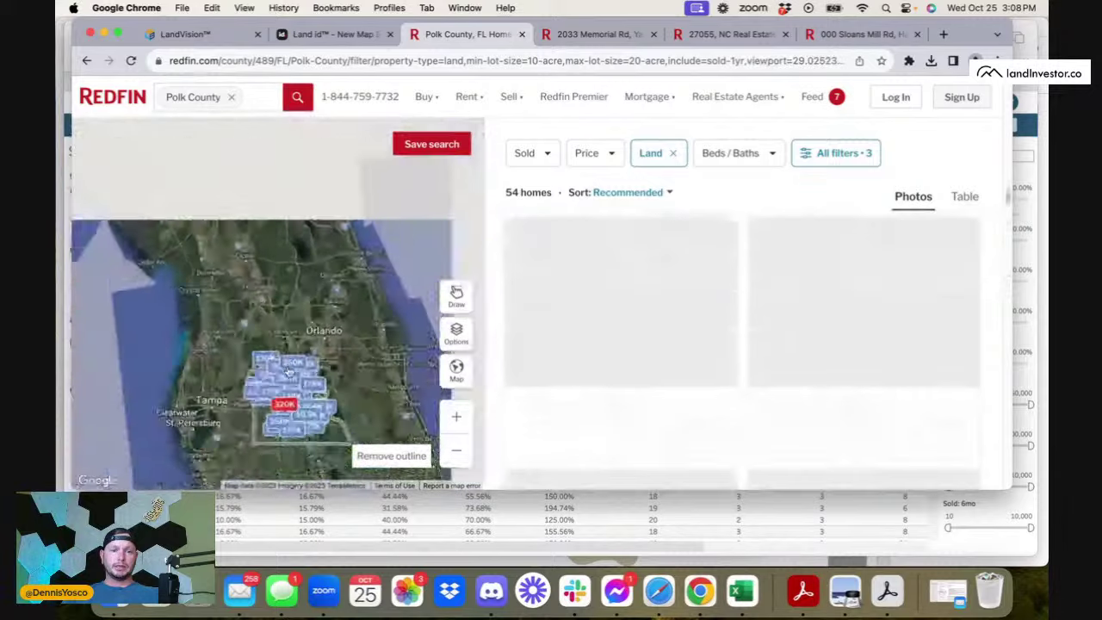
scroll(274, 338, up, 2)
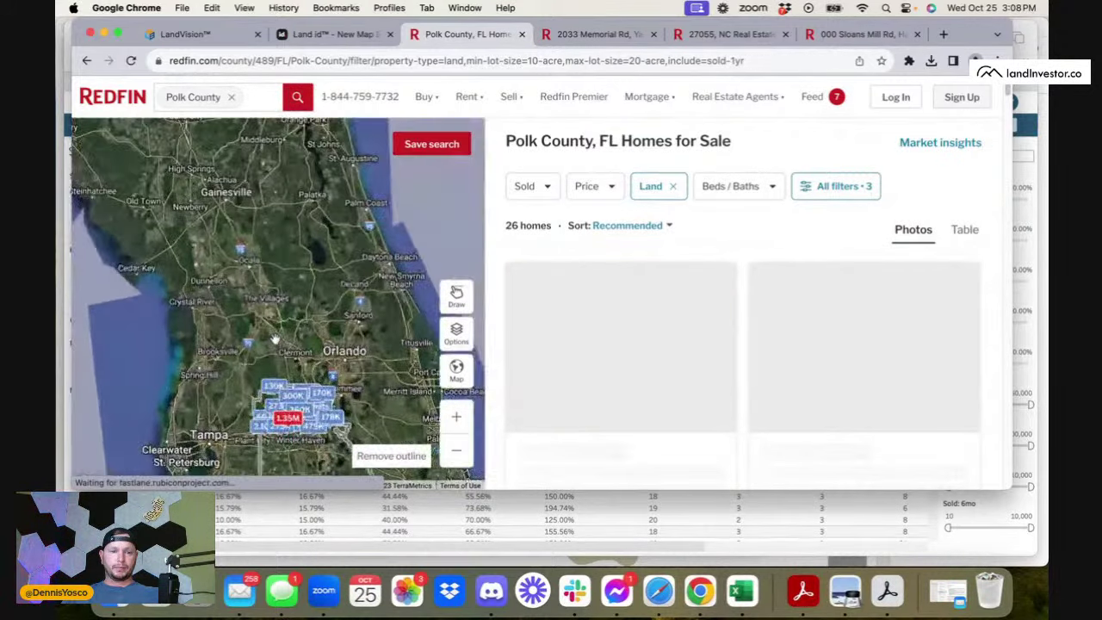
drag(274, 339, 268, 291)
drag(318, 418, 307, 363)
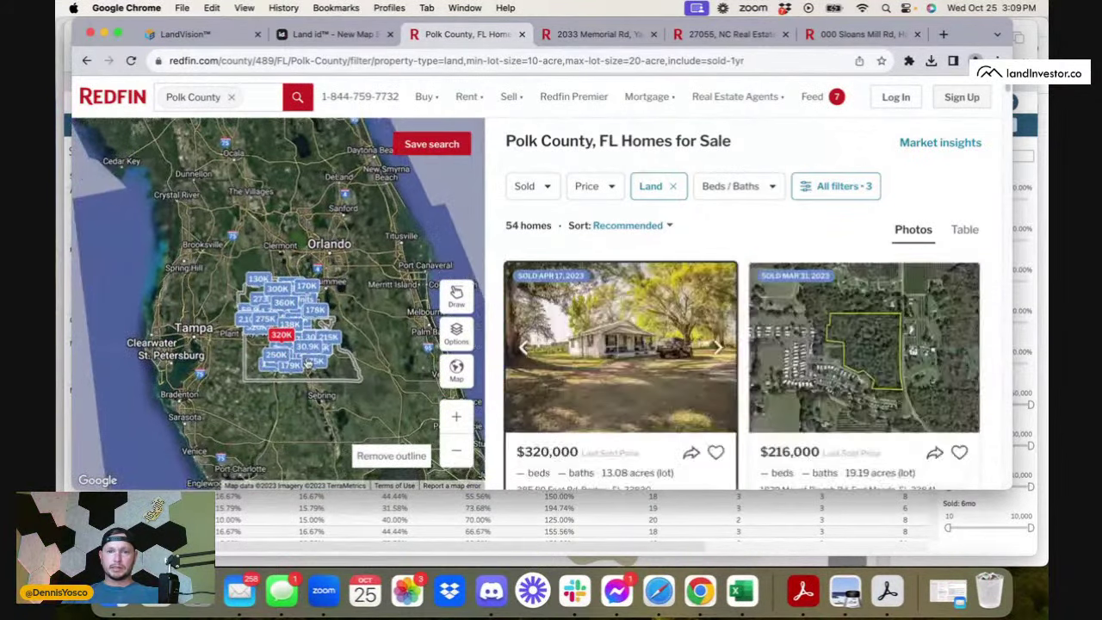
scroll(293, 343, up, 2)
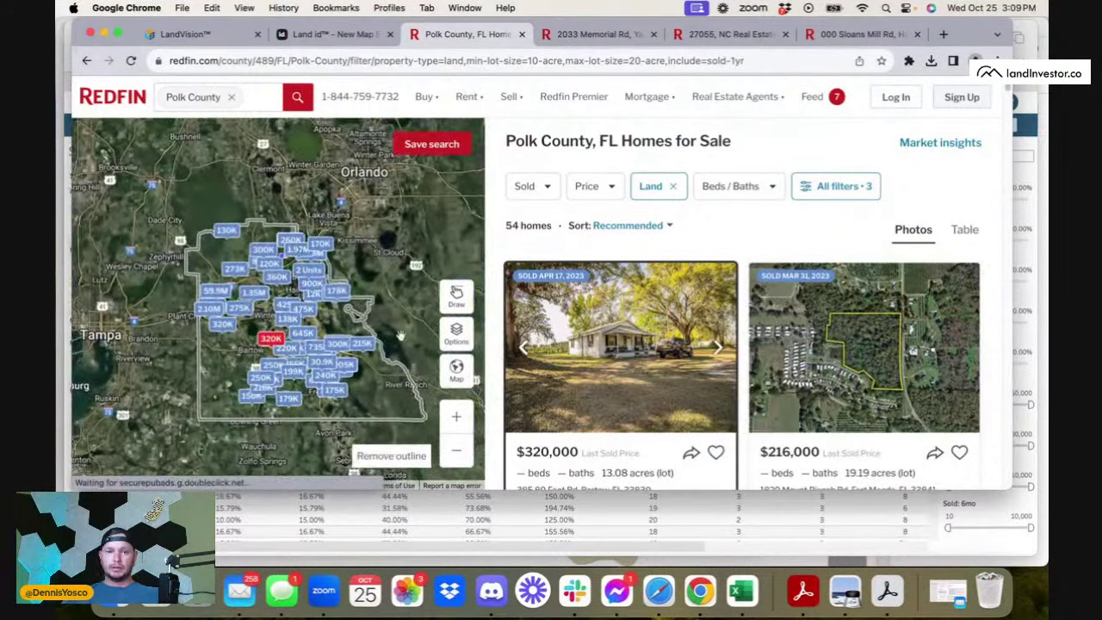
click(646, 225)
- Sort the 54 results by lot size and clear Pebble's saved property list
click(633, 390)
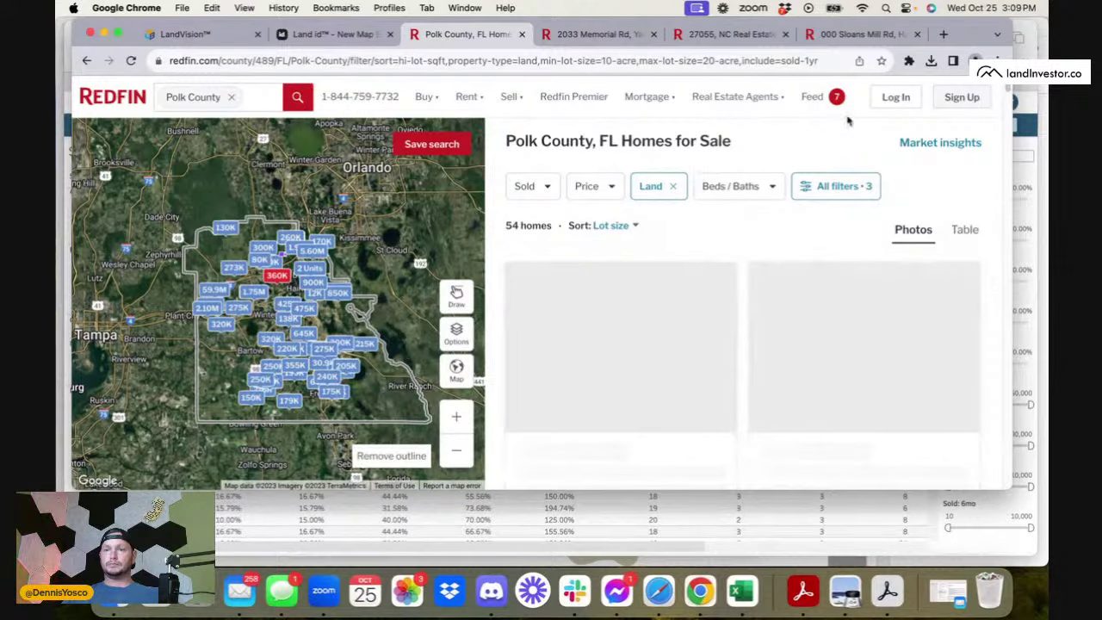
click(909, 59)
click(771, 159)
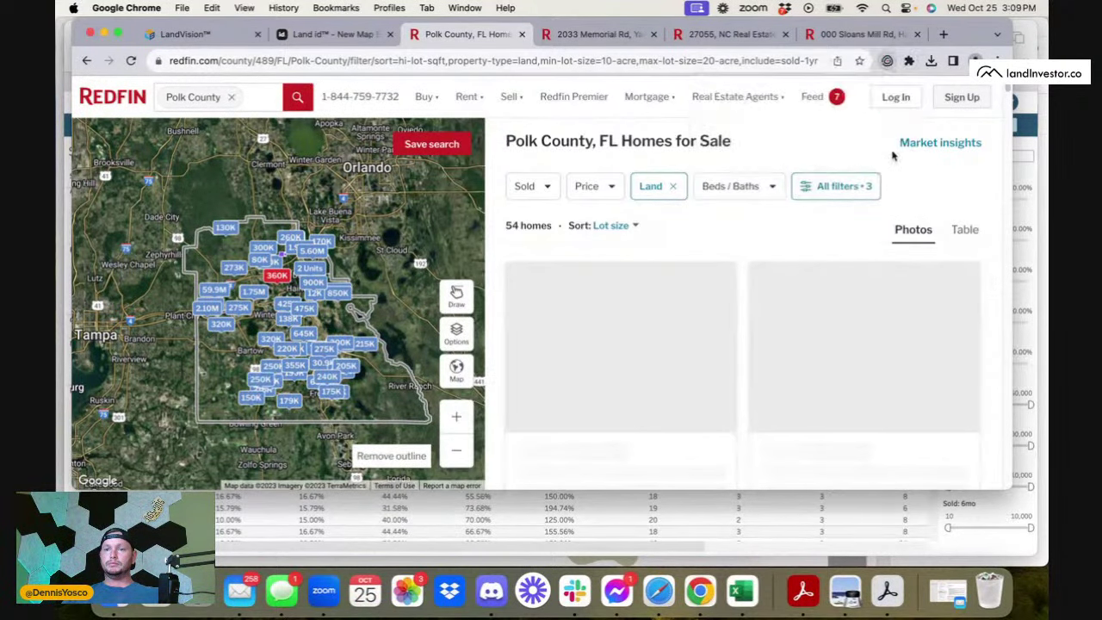
click(843, 165)
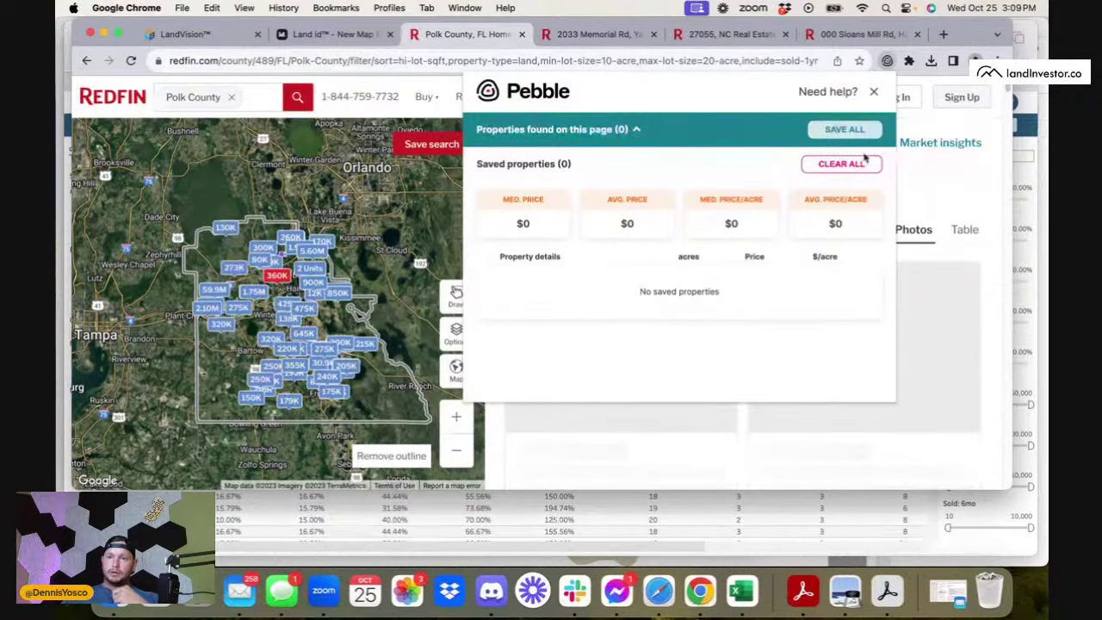
click(916, 160)
mouse_move(760, 93)
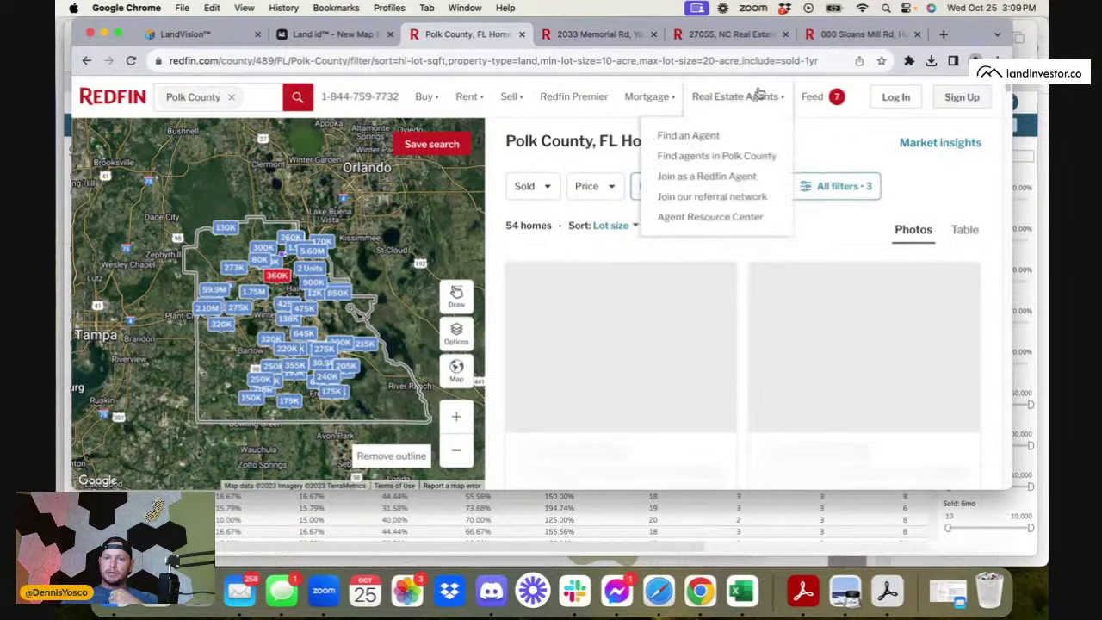
click(573, 36)
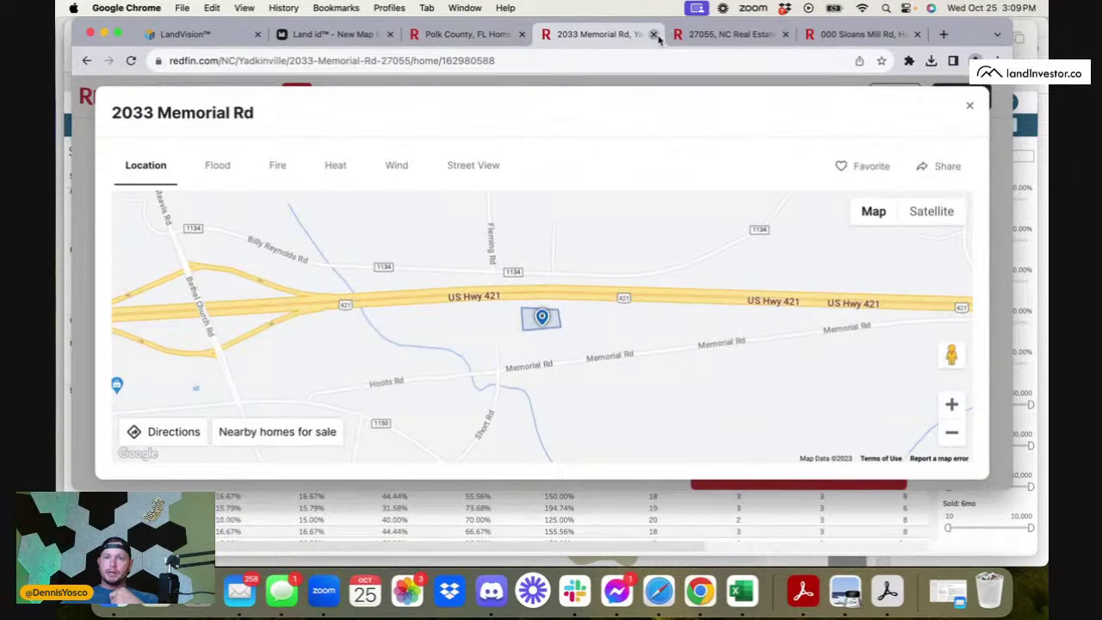
click(655, 35)
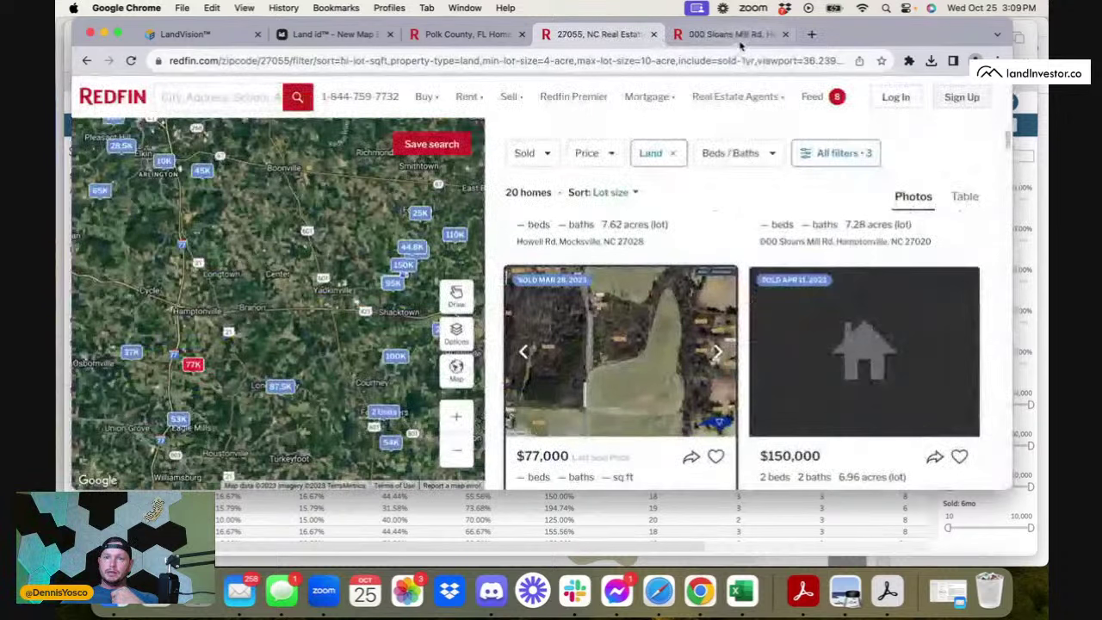
click(654, 34)
click(785, 34)
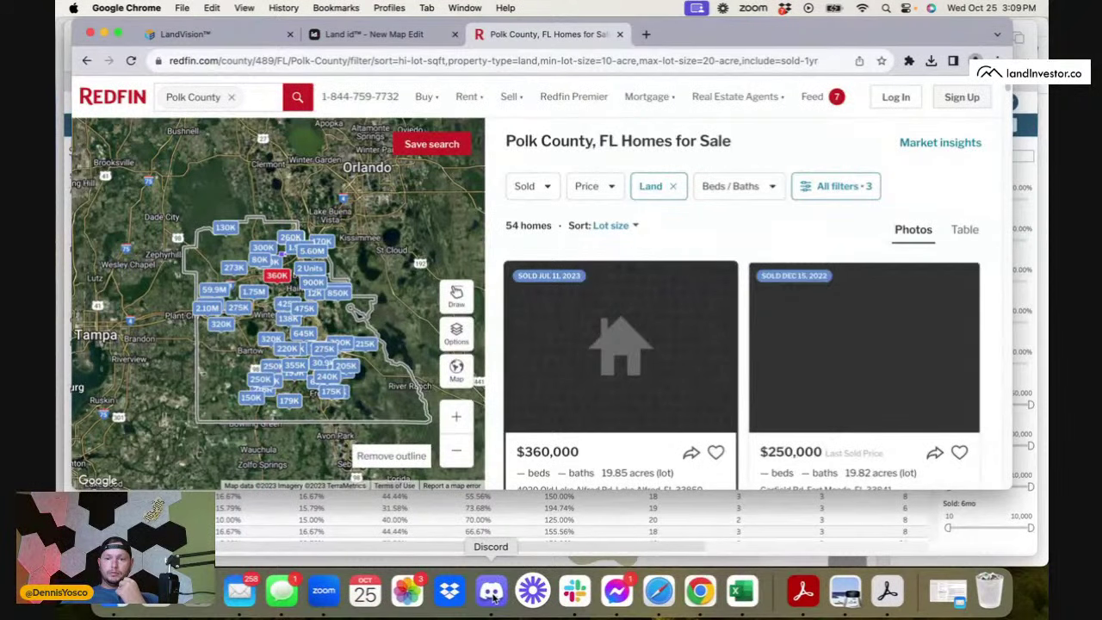
- Scroll through the Polk County sold-land results, now narrowed to 14 homes
scroll(671, 356, down, 3)
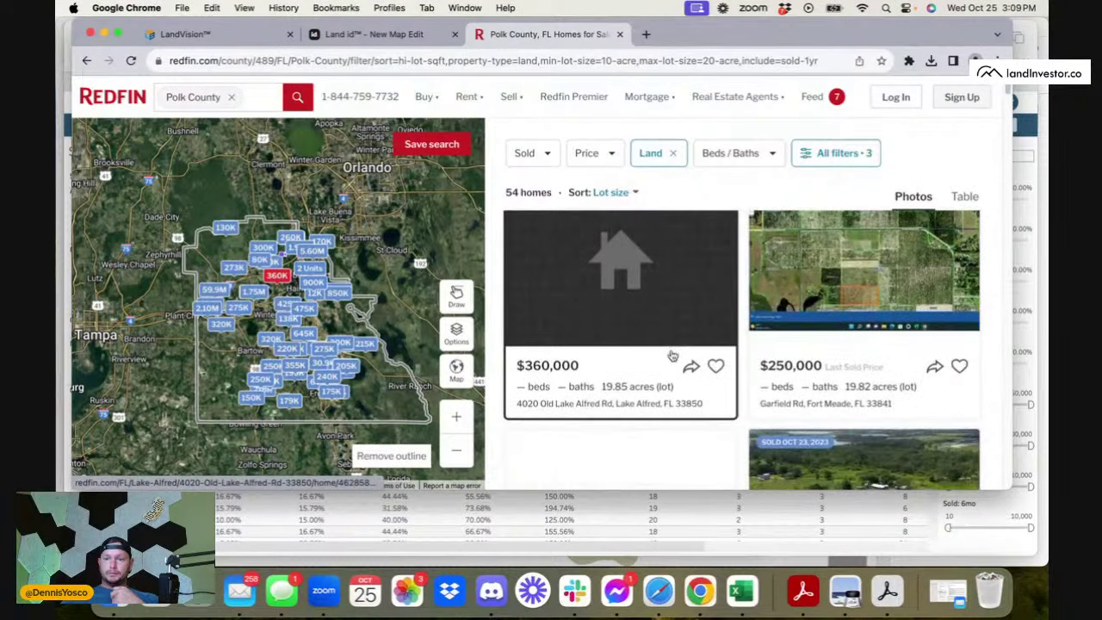
scroll(808, 323, down, 3)
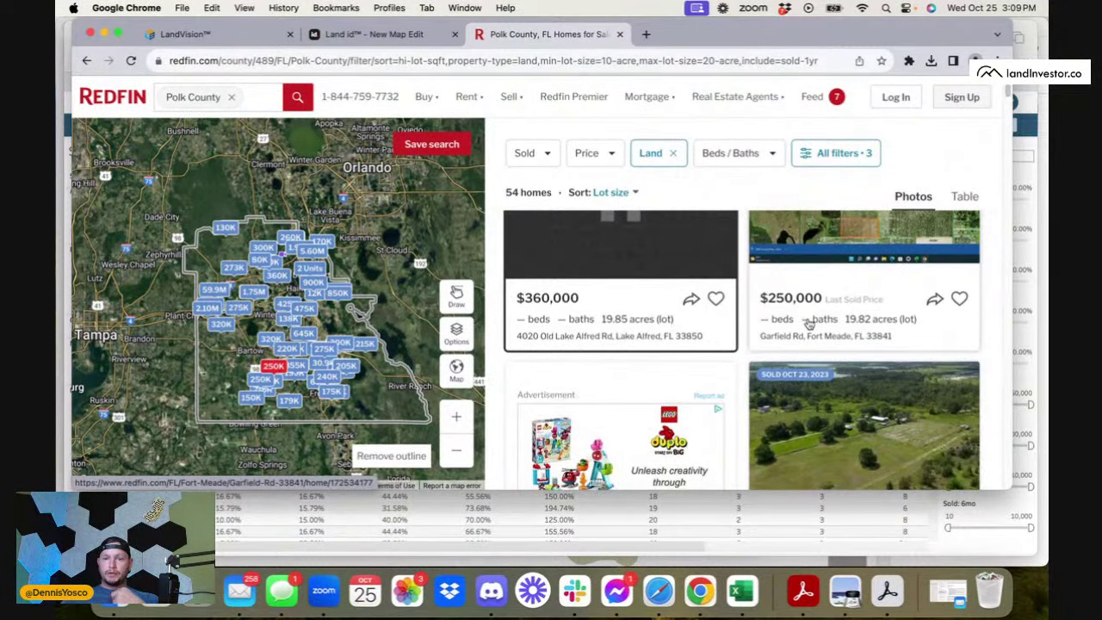
scroll(807, 323, down, 4)
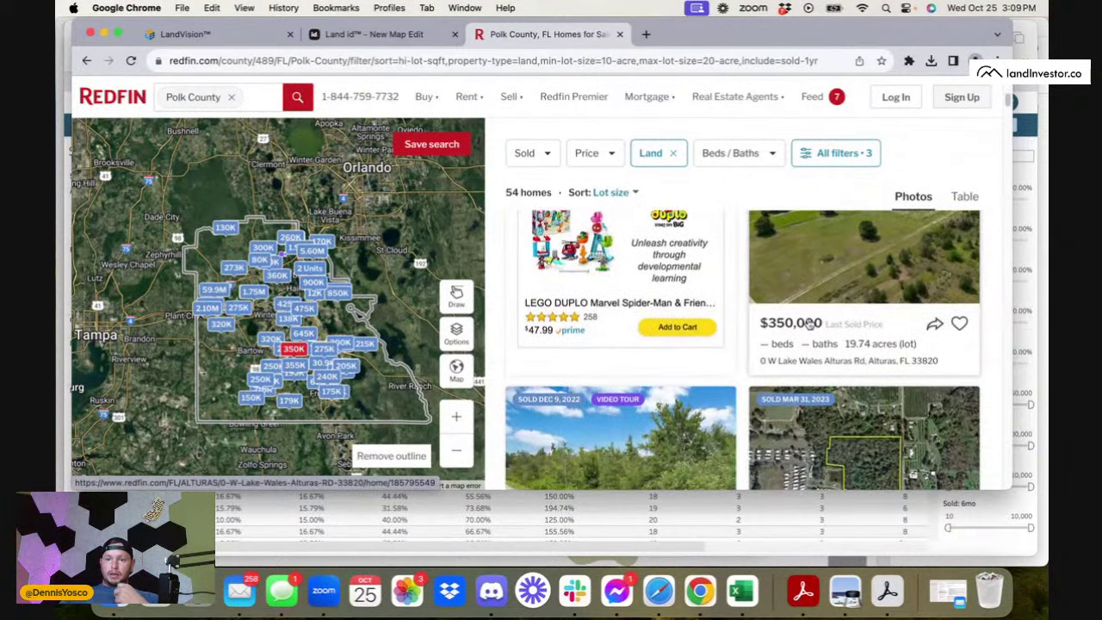
scroll(808, 323, down, 5)
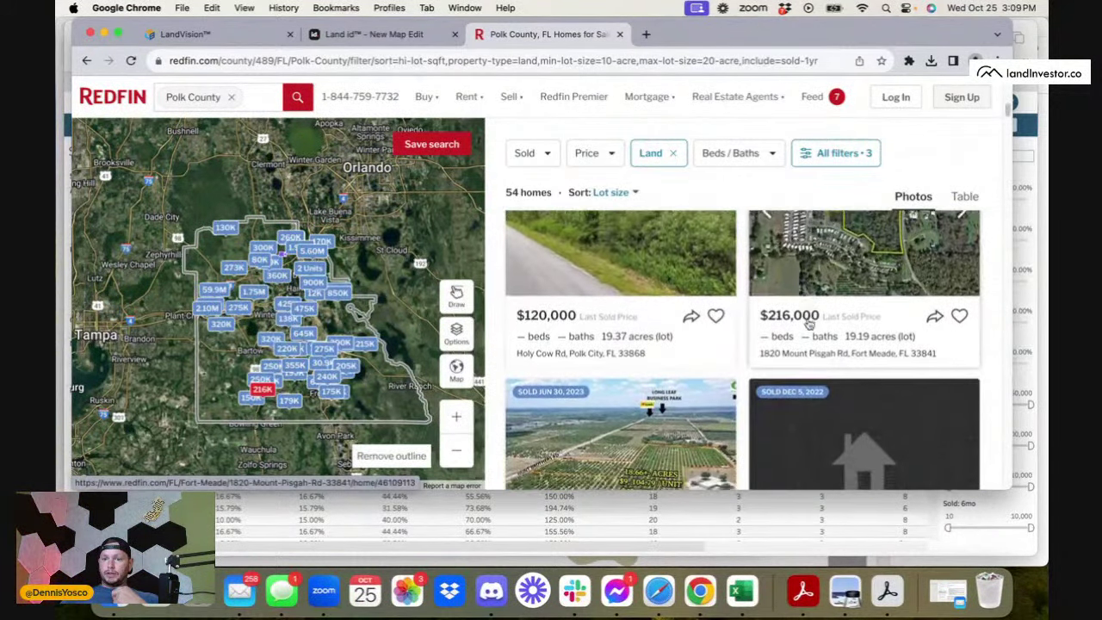
scroll(808, 323, down, 4)
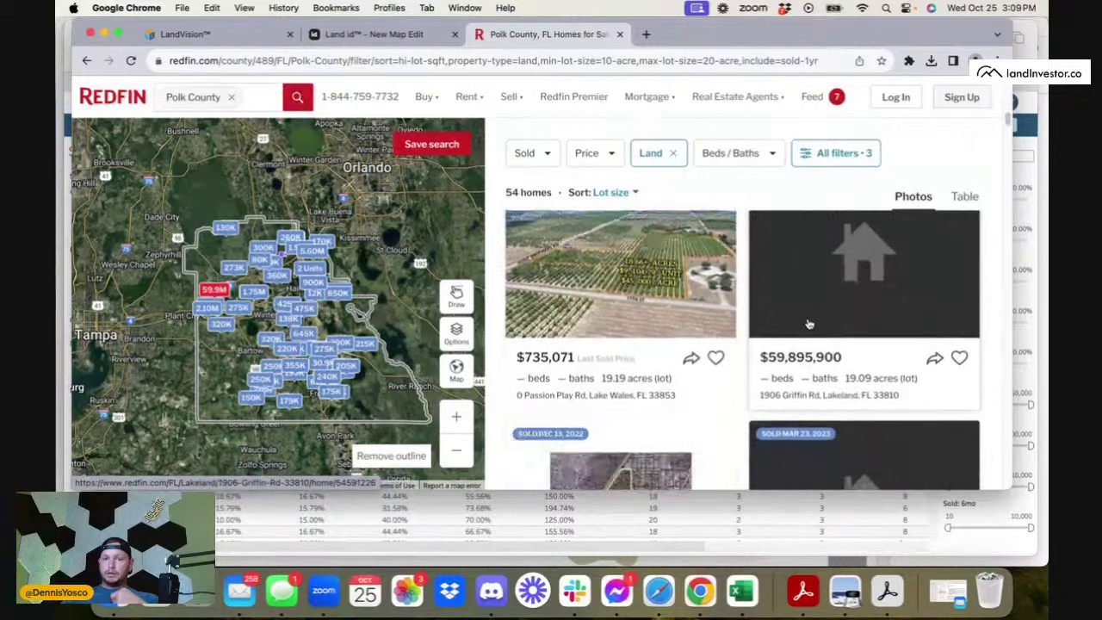
scroll(808, 323, up, 2)
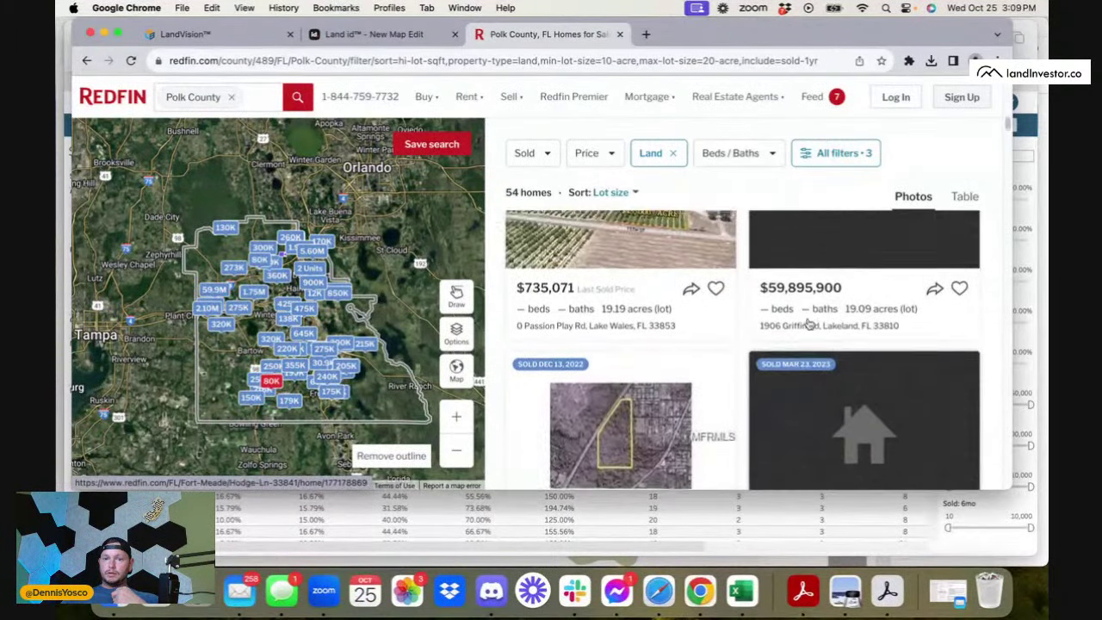
scroll(770, 322, down, 2)
scroll(769, 325, down, 8)
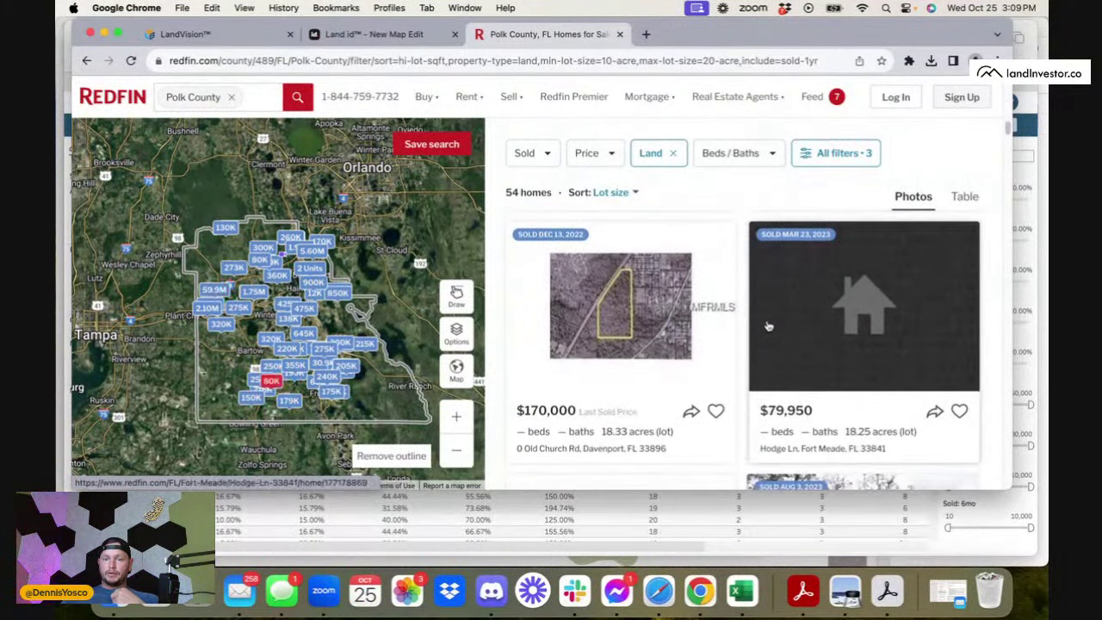
scroll(769, 325, down, 3)
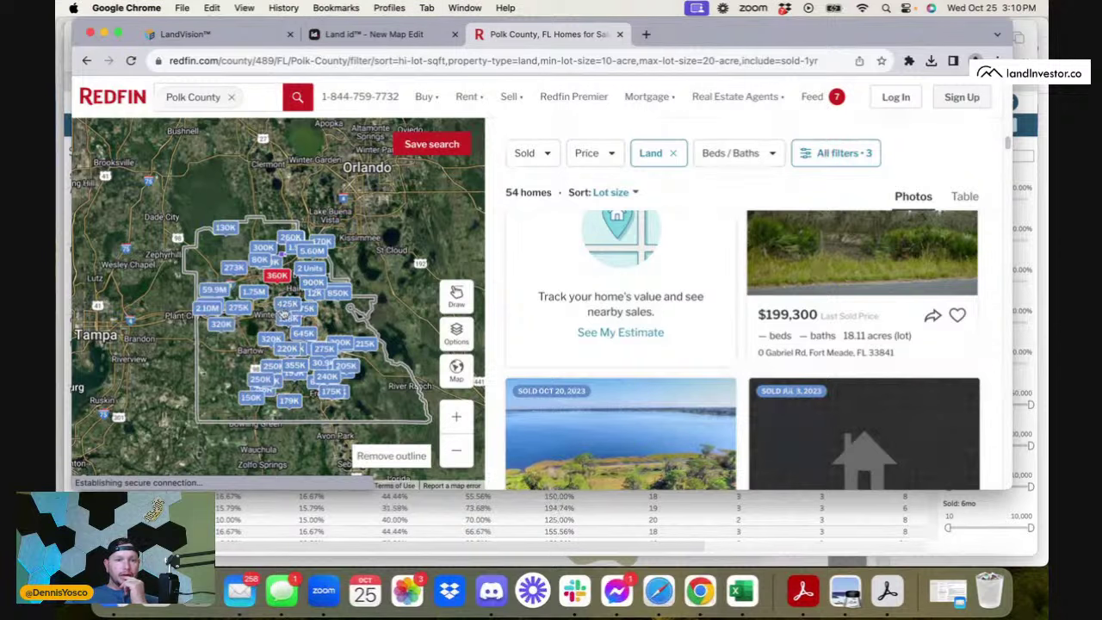
scroll(302, 324, up, 4)
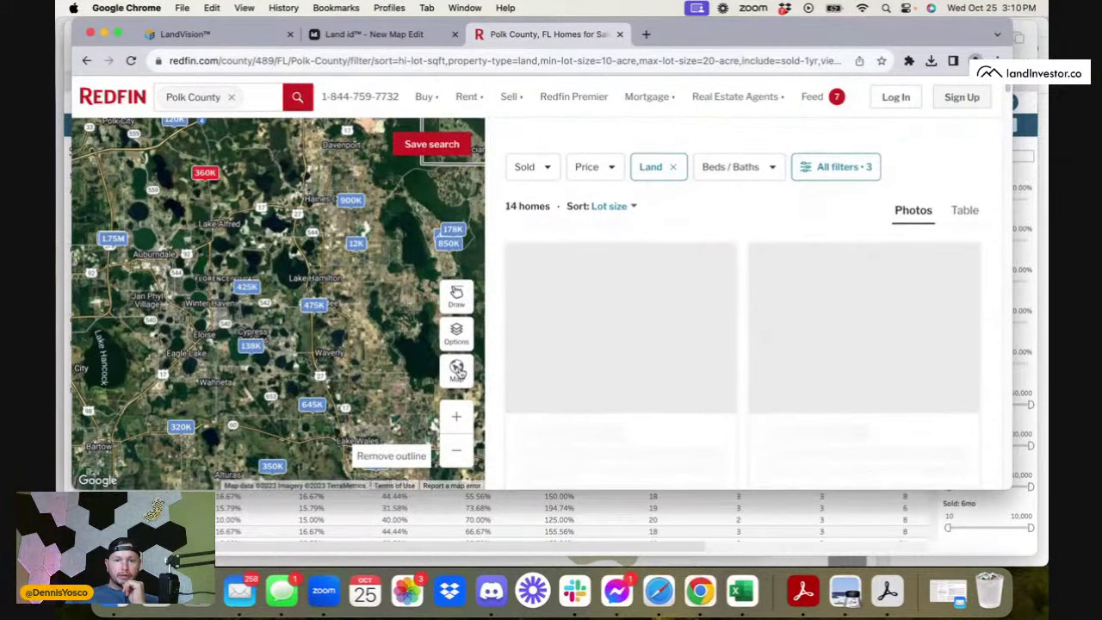
- Switch the Polk County map to Street style and pan toward Highland City, Bartow and Fort Meade
click(458, 376)
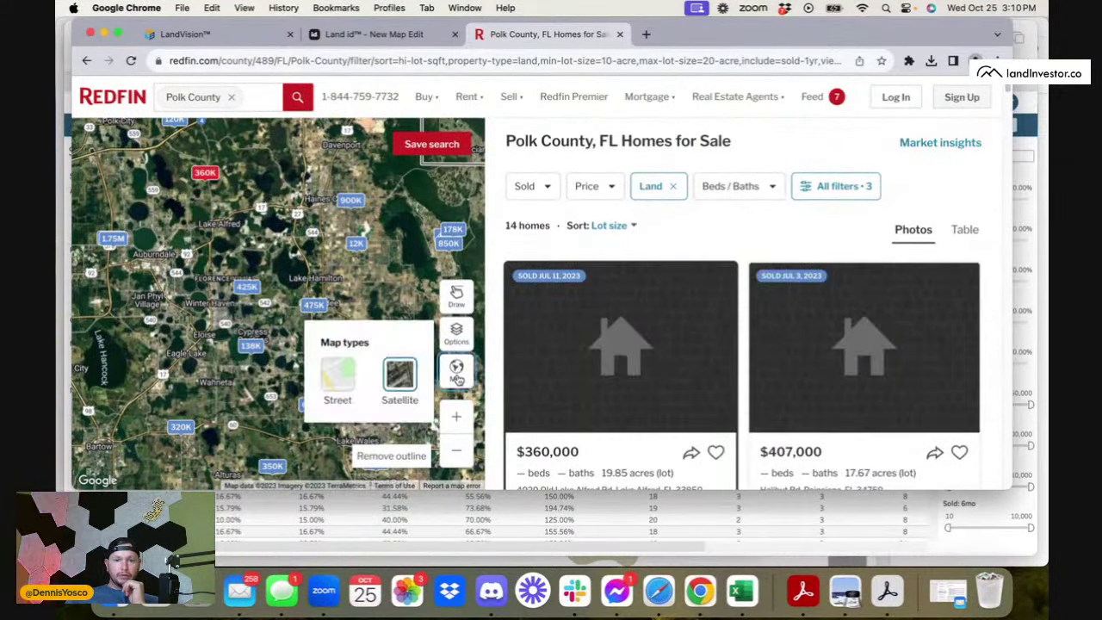
click(343, 375)
scroll(368, 286, down, 2)
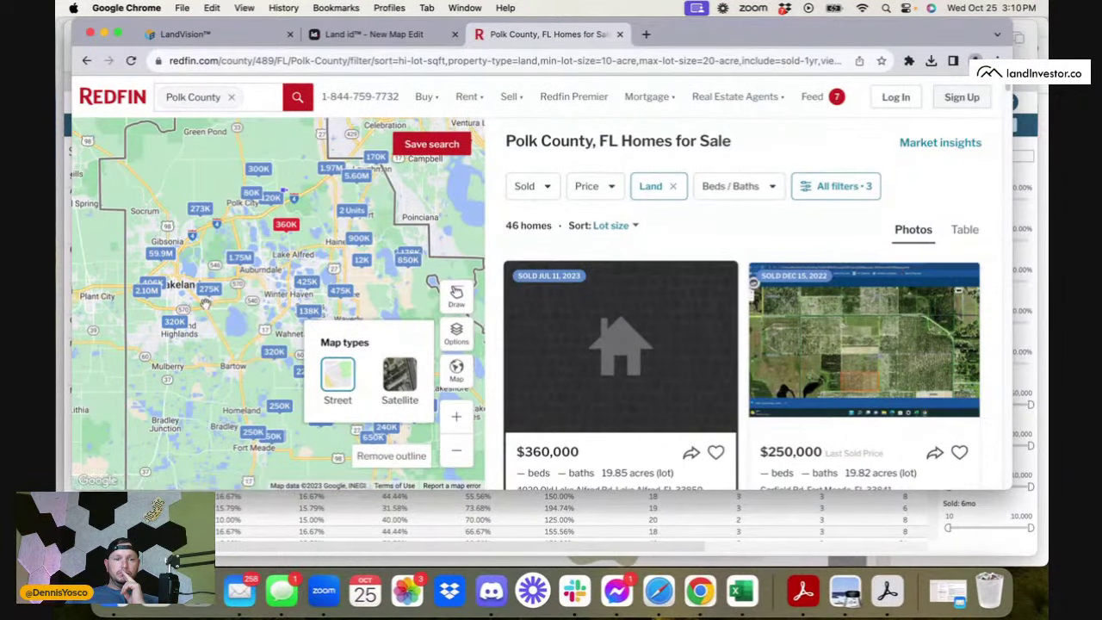
scroll(204, 304, up, 2)
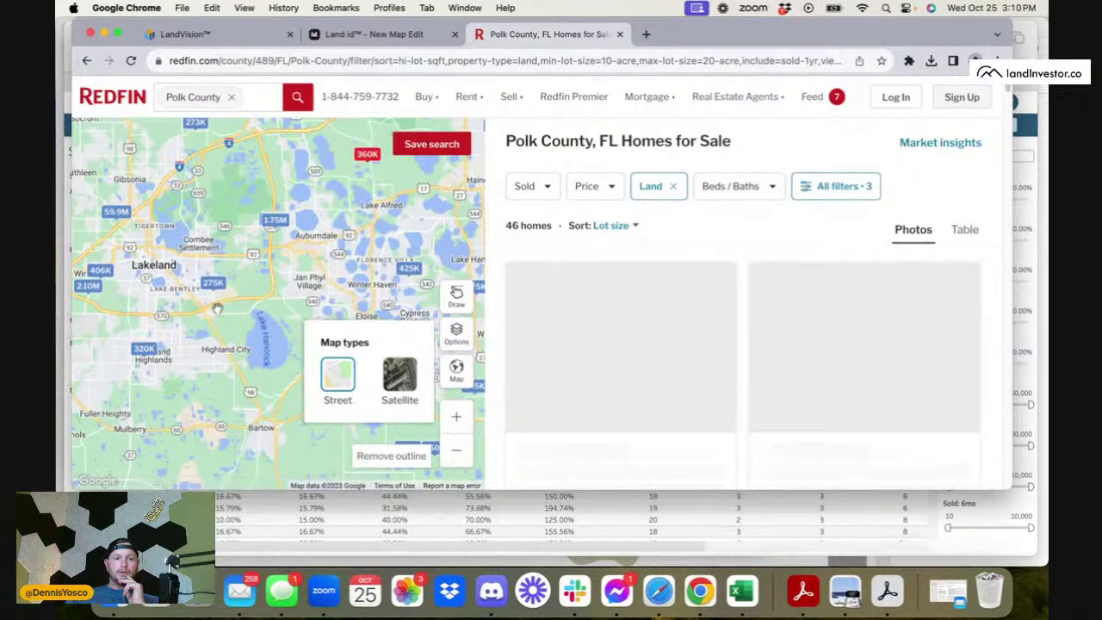
drag(205, 304, 252, 184)
scroll(252, 184, down, 2)
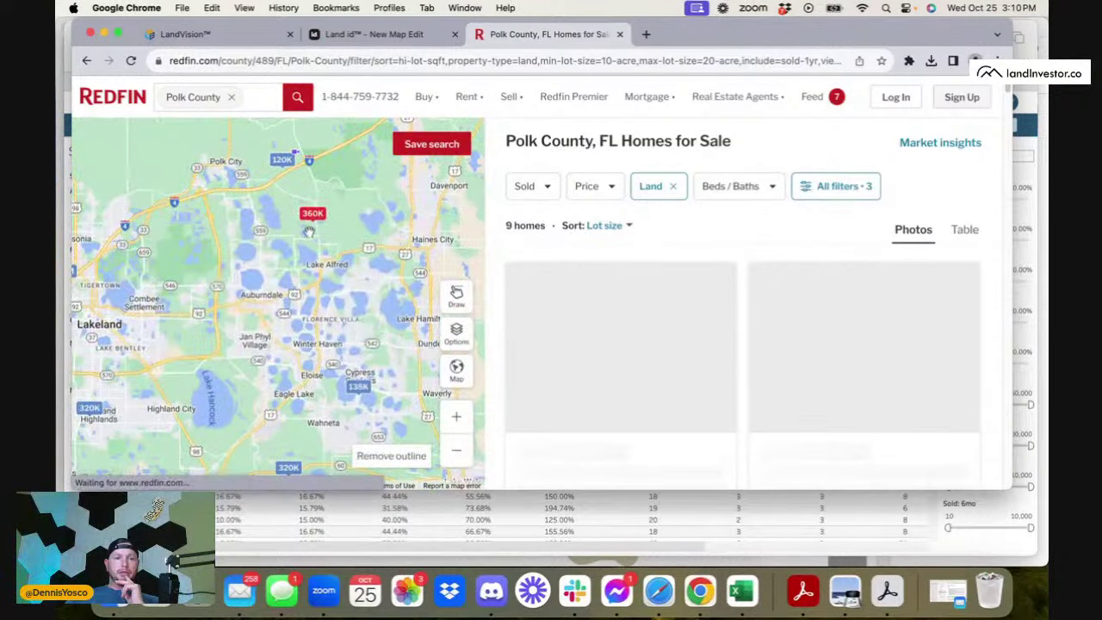
scroll(404, 204, down, 3)
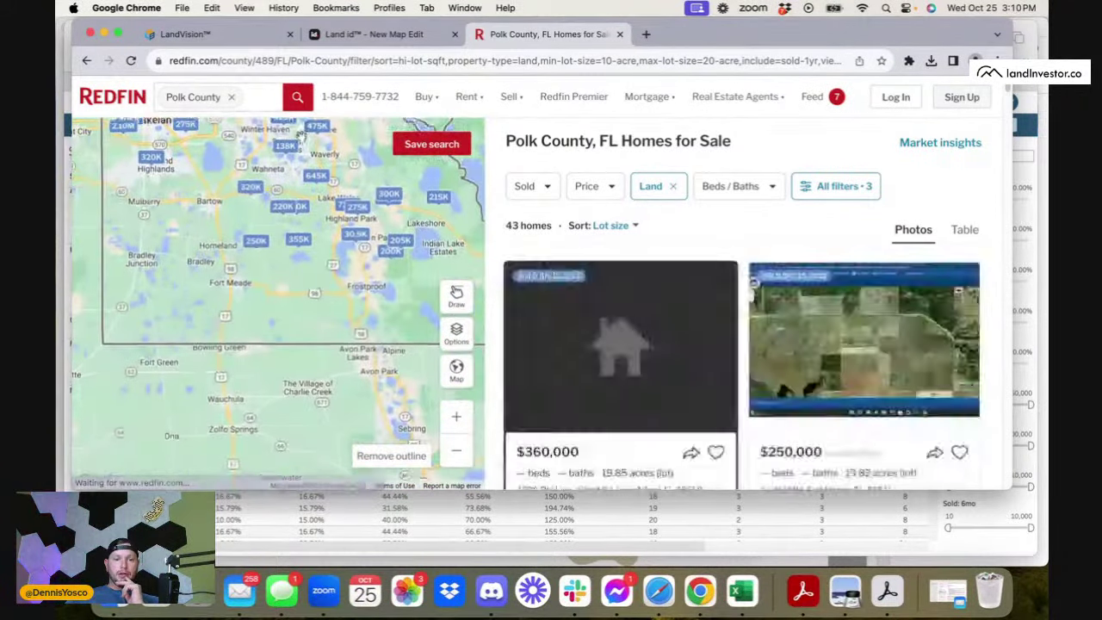
scroll(404, 204, down, 2)
scroll(316, 225, up, 3)
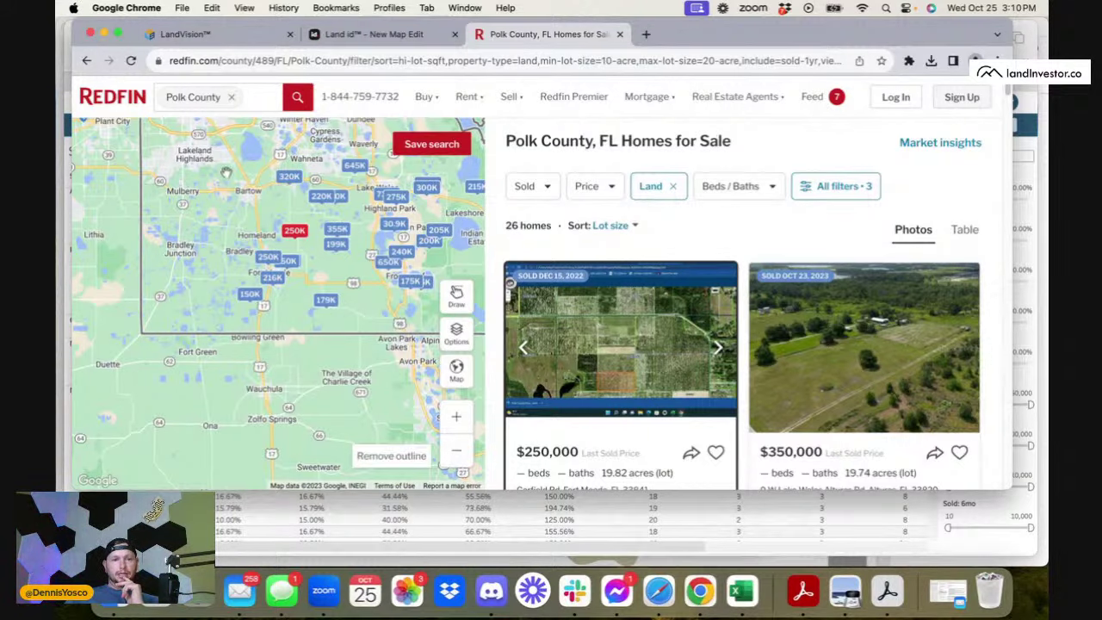
- Preview the 250K Garfield Rd land sale near Fort Meade, then close its listing
click(296, 232)
click(246, 223)
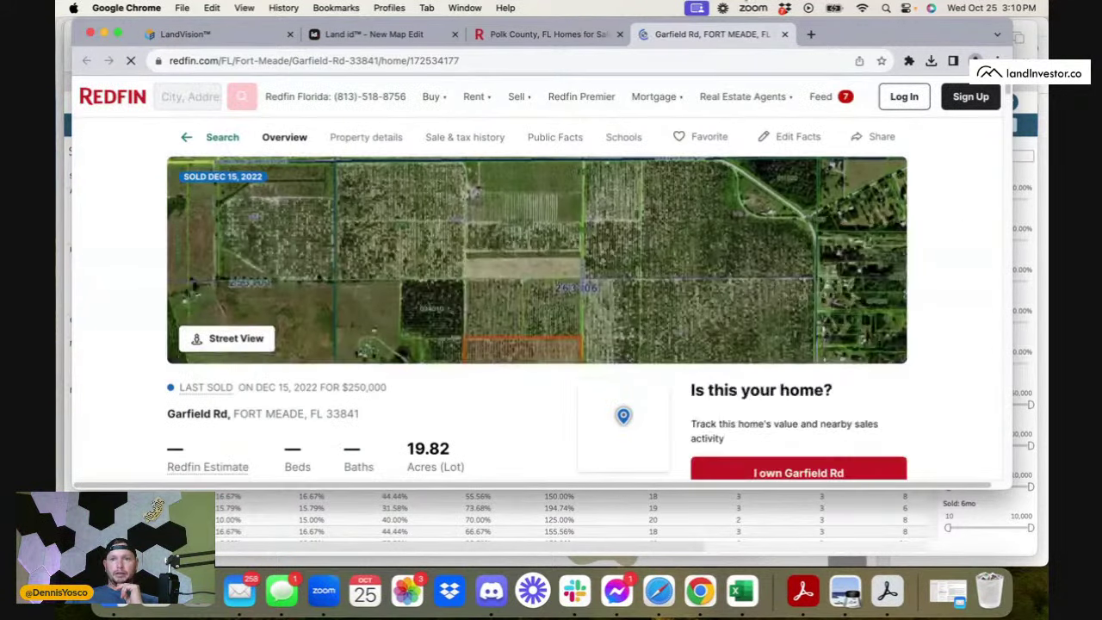
click(785, 34)
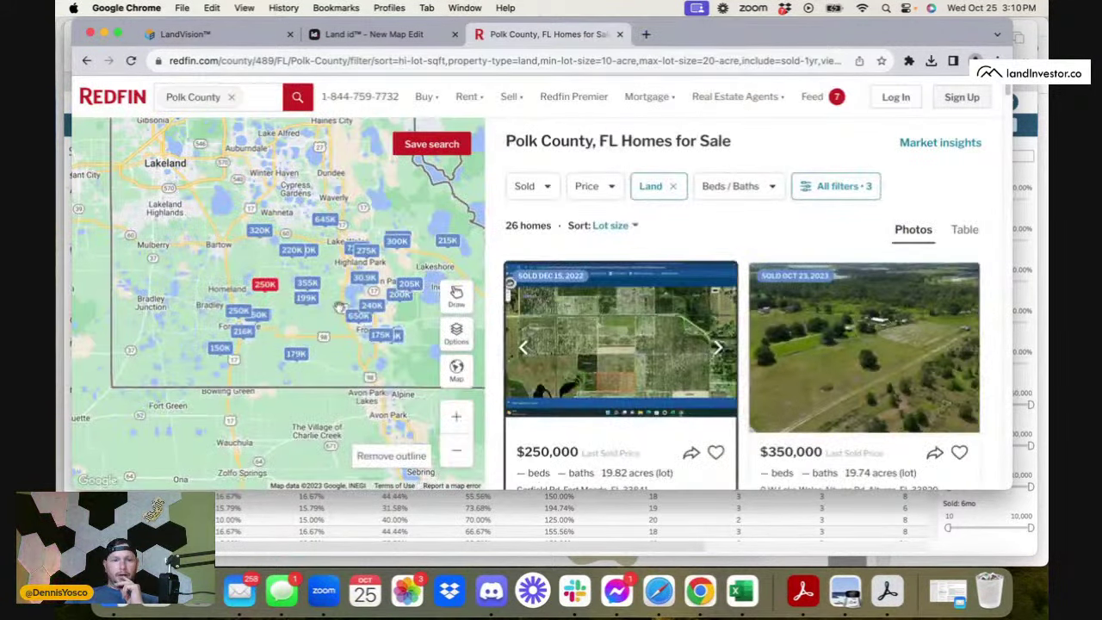
- Pan the map around Lakeland, Polk City and Lakeshore, then go to Google Drive's Recent files
drag(340, 307, 296, 360)
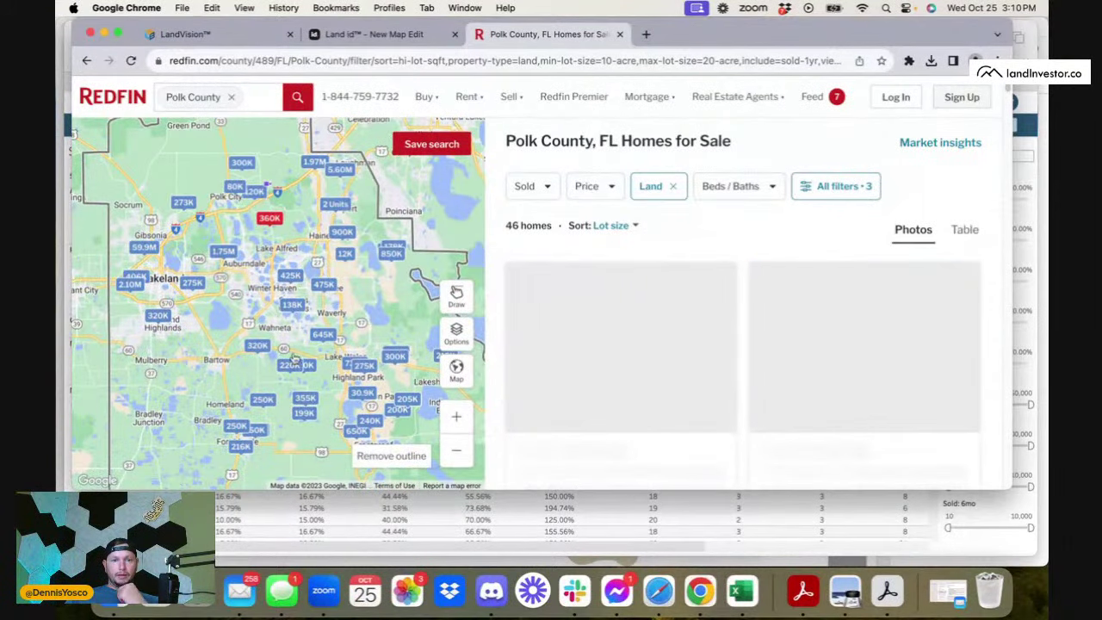
drag(313, 308, 314, 397)
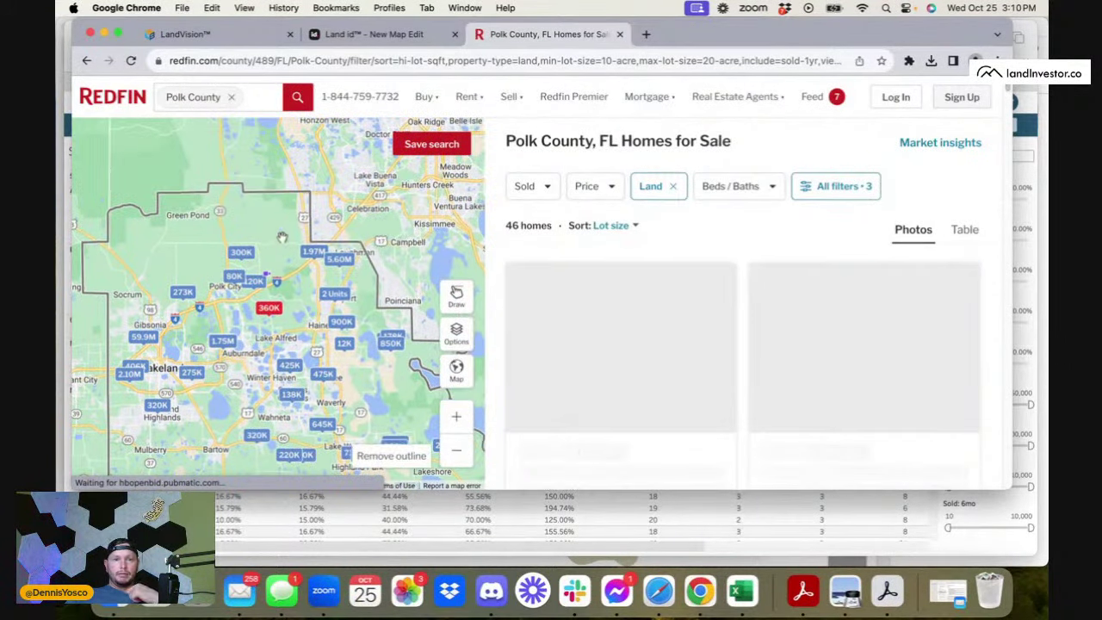
drag(301, 320, 209, 245)
drag(222, 329, 223, 257)
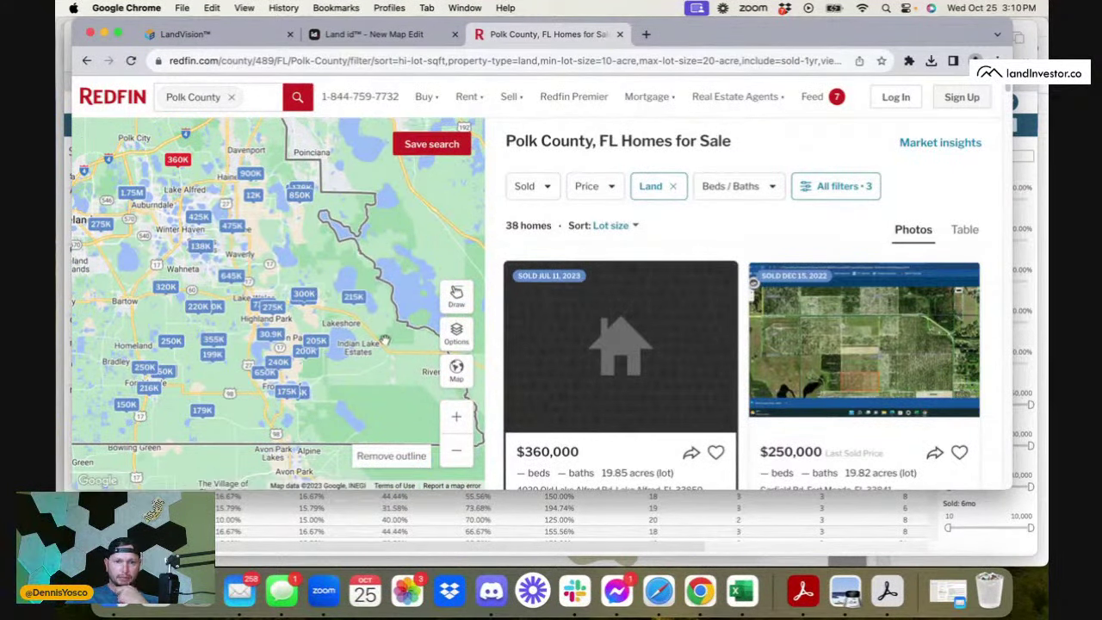
drag(76, 267, 151, 267)
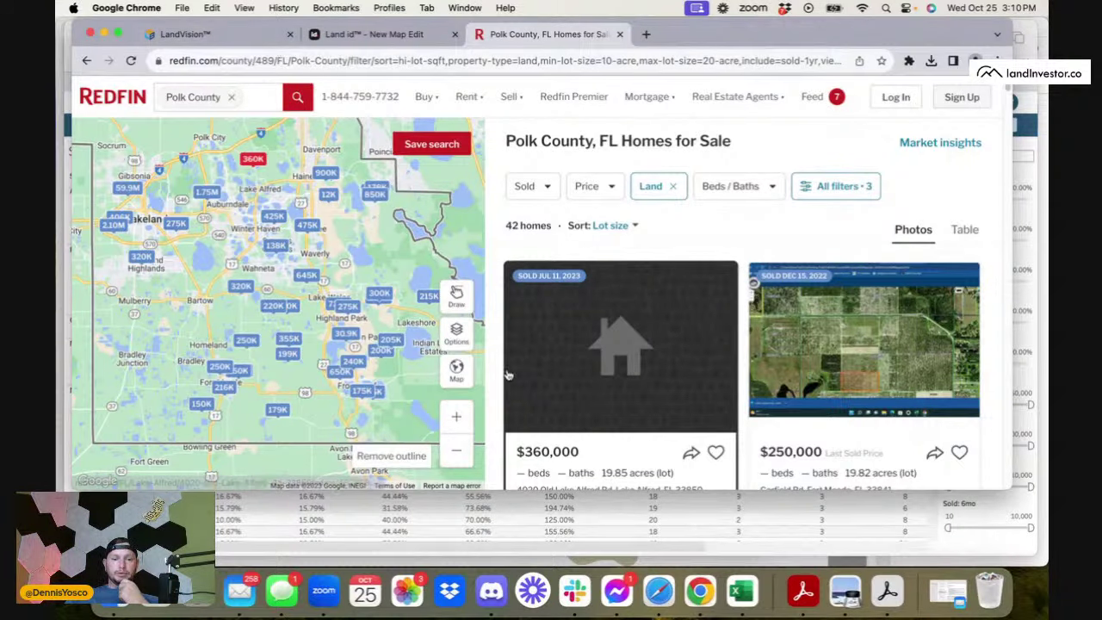
key(super+Tab)
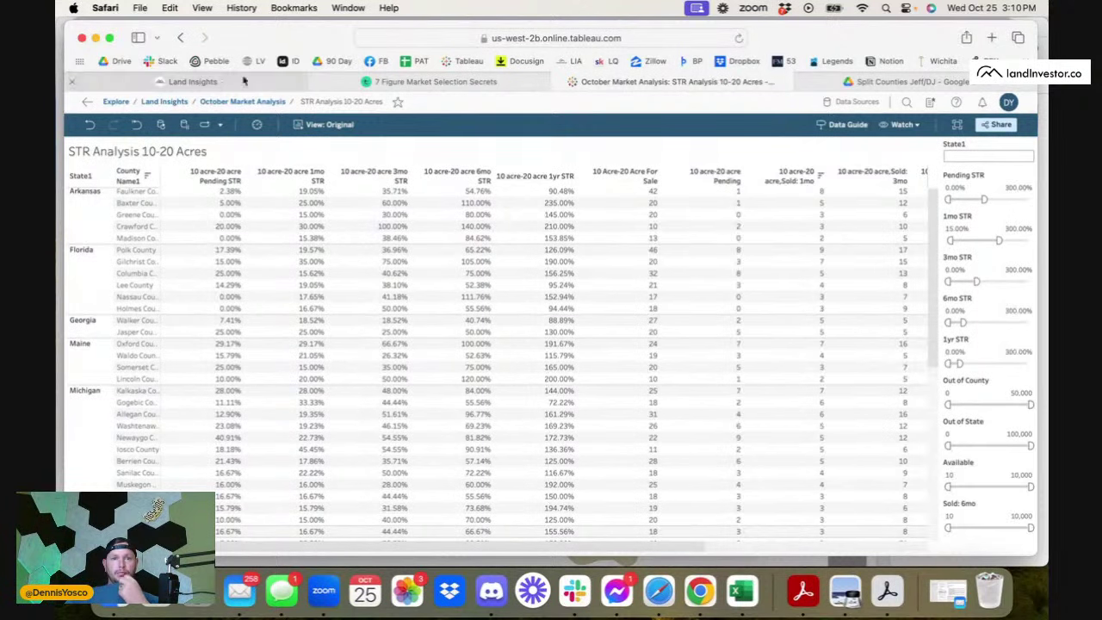
click(848, 82)
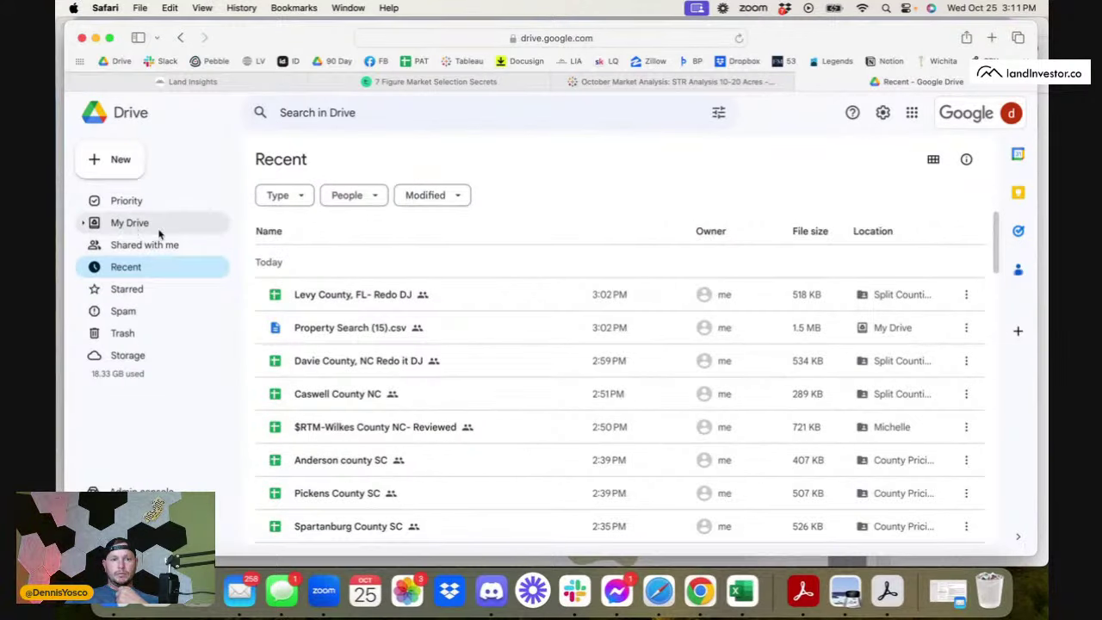
- Open My Drive › VA Training › the VA's folder › County Pricing
click(130, 222)
double_click(335, 440)
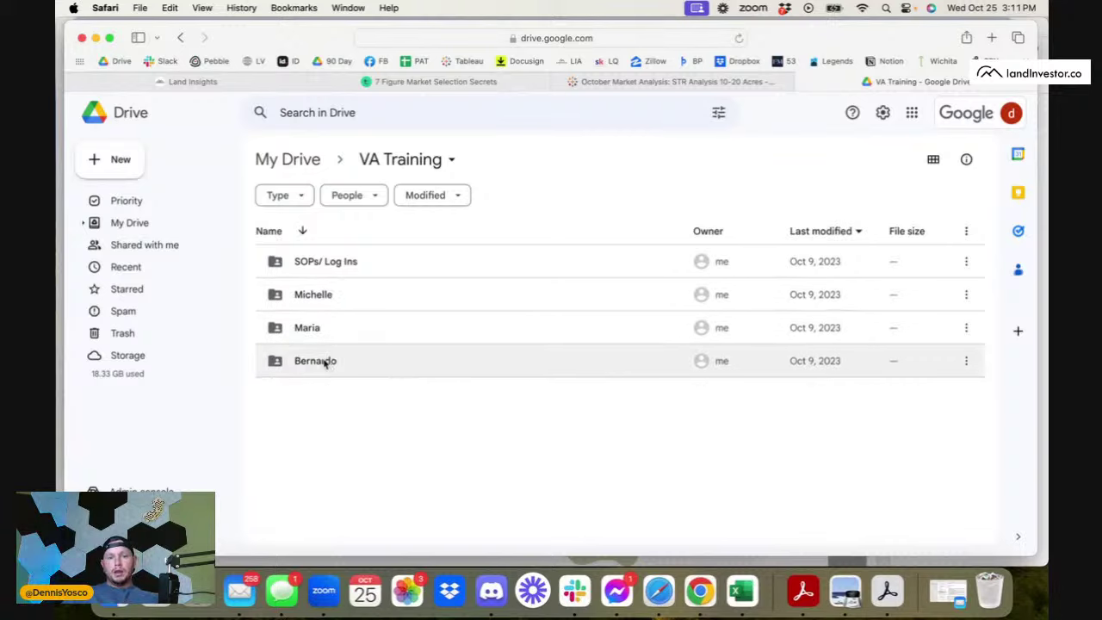
double_click(325, 362)
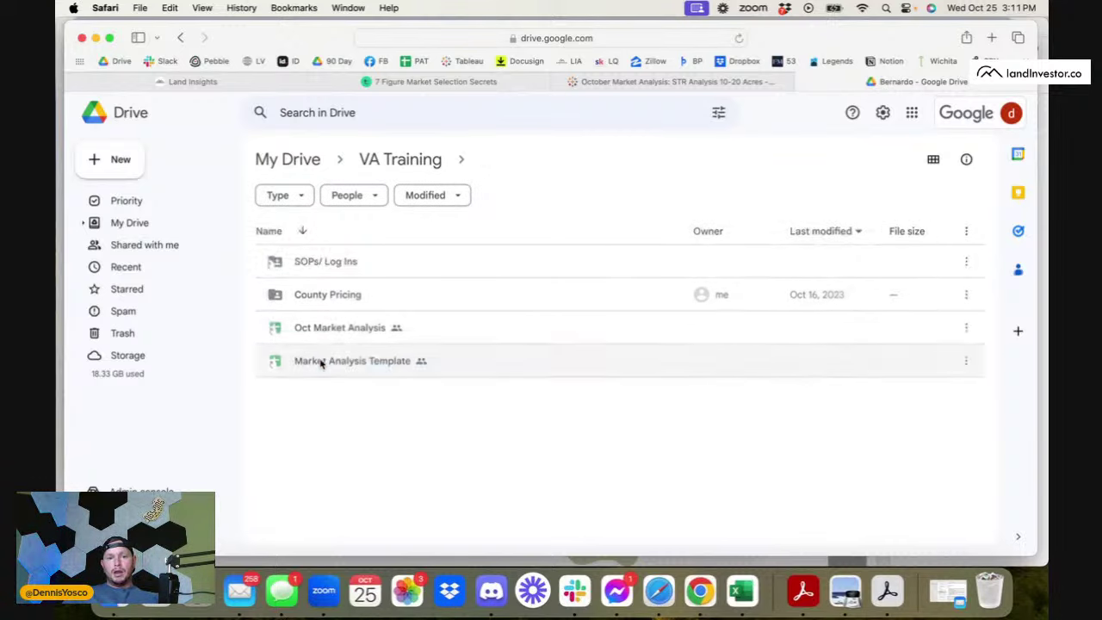
double_click(330, 294)
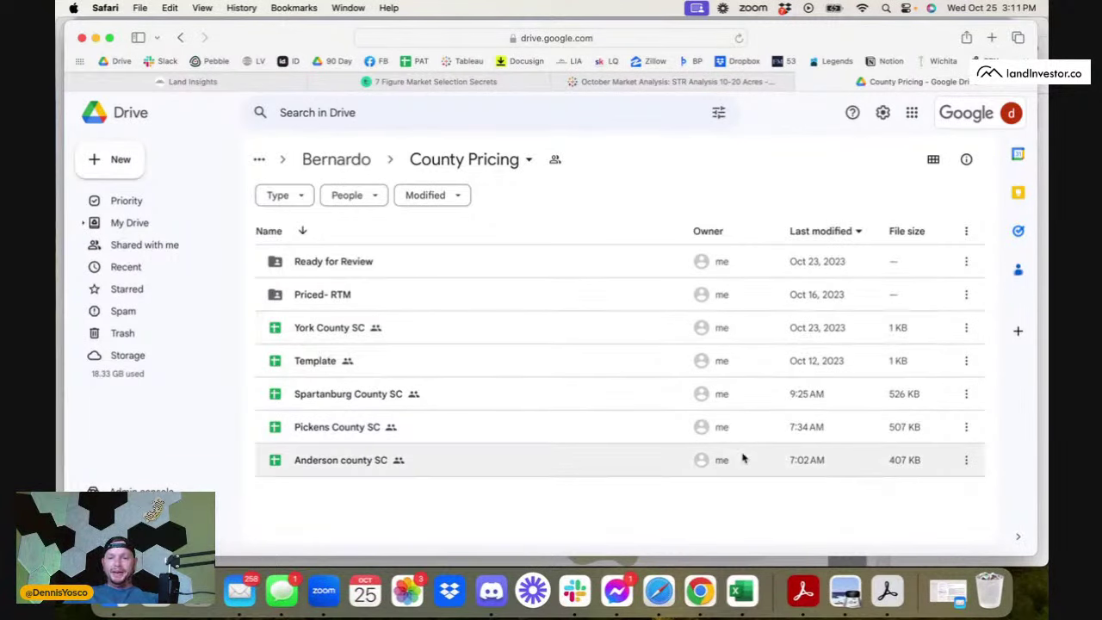
- Make a copy of the Template spreadsheet
click(966, 365)
click(966, 365)
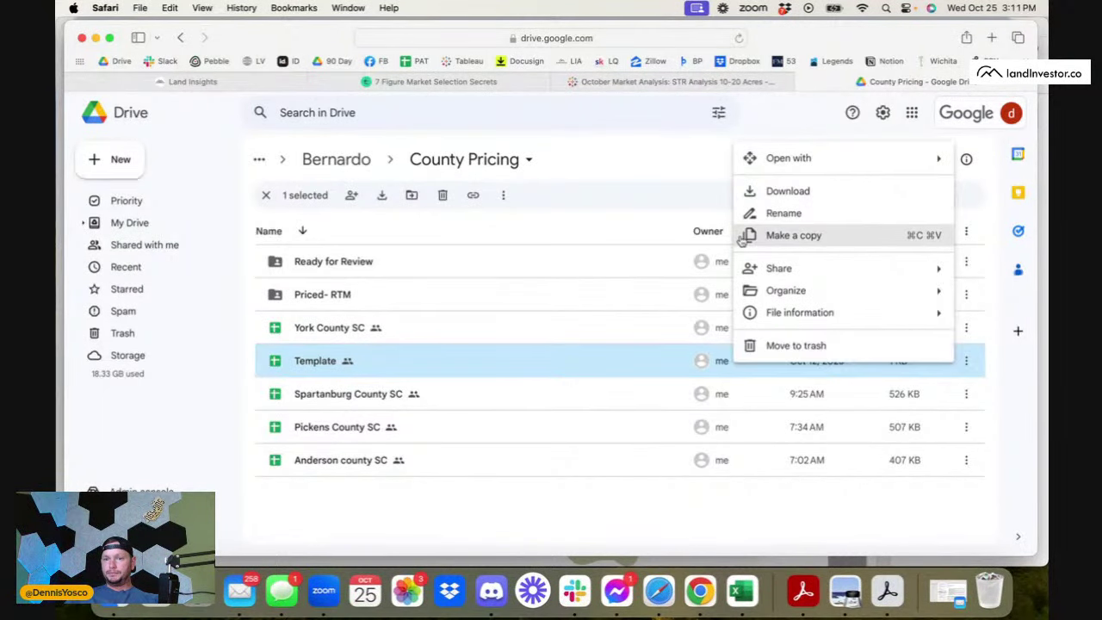
click(817, 235)
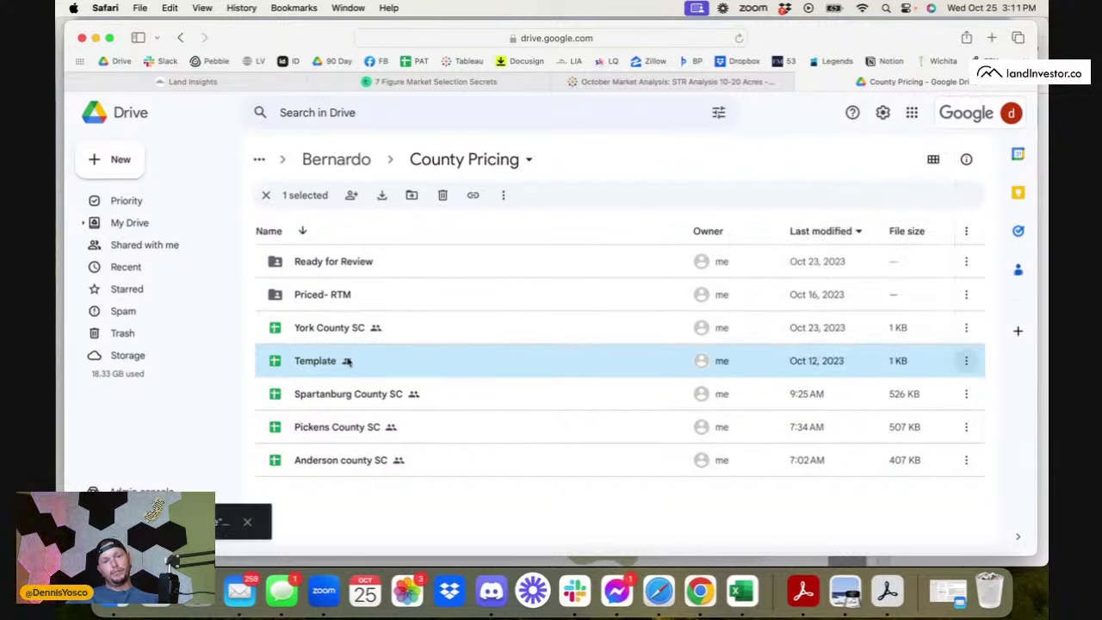